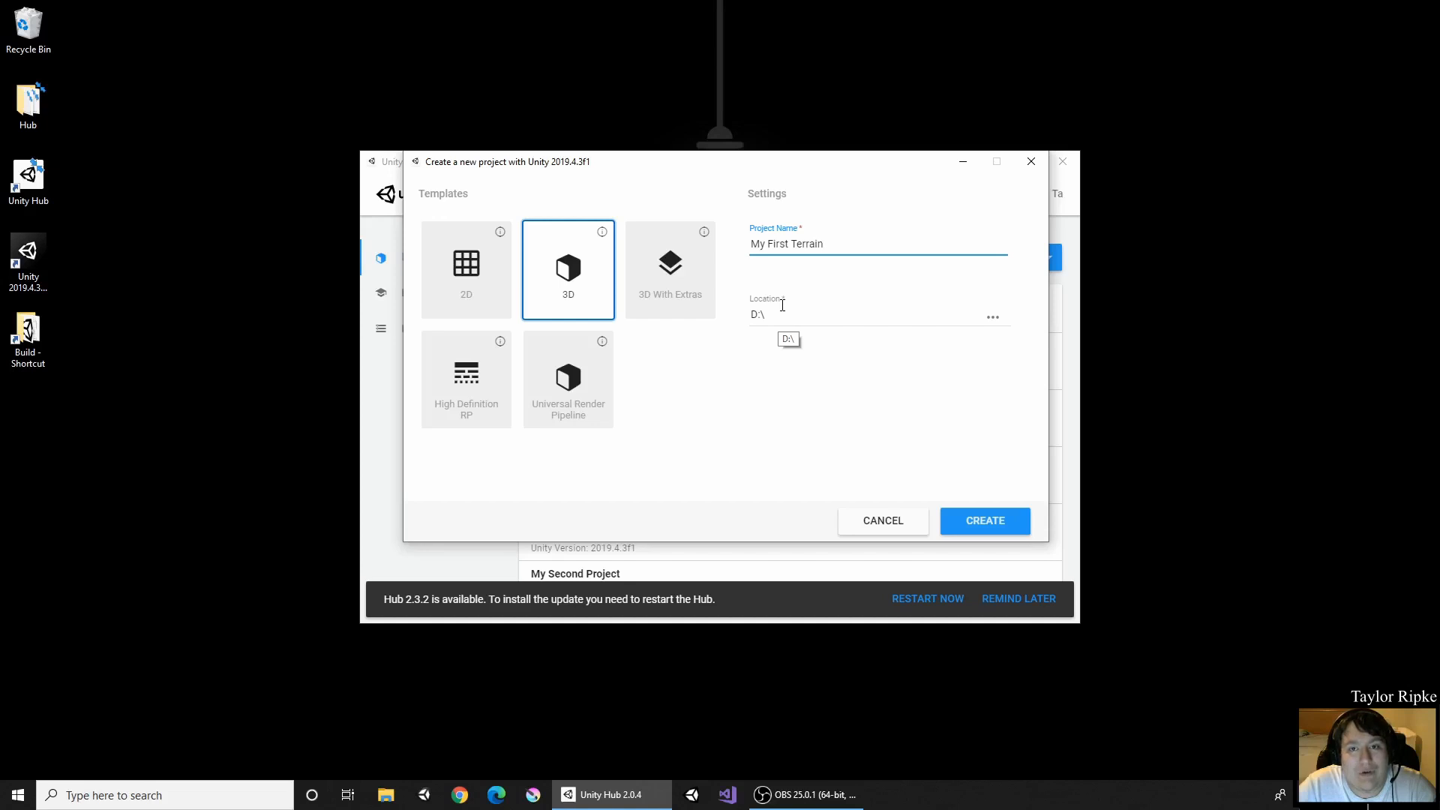
Create the 3D project My First Terrain on D:\ and open the Asset Store in it.
{"action": "left_click", "coordinate": [984, 527]}
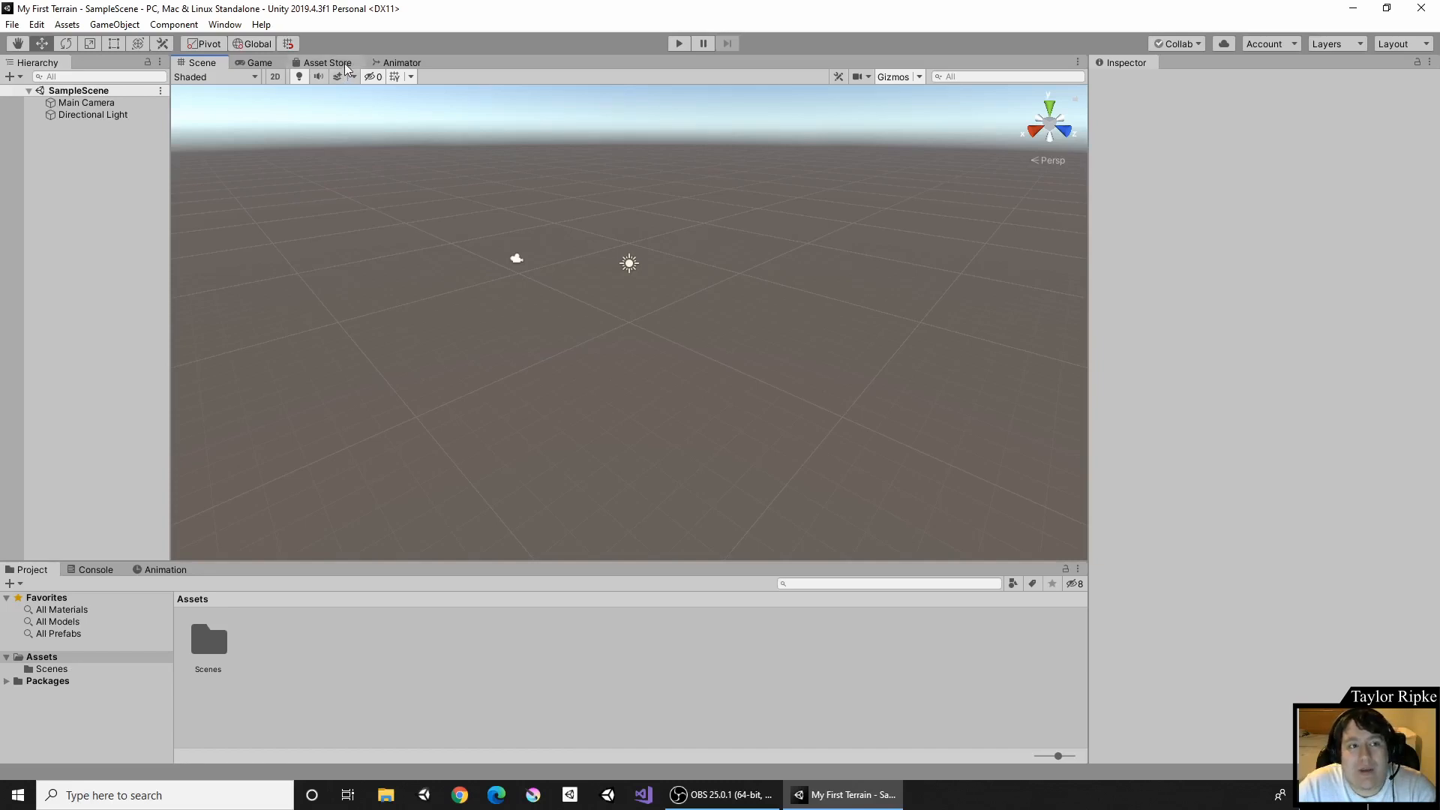
{"action": "left_click", "coordinate": [215, 27]}
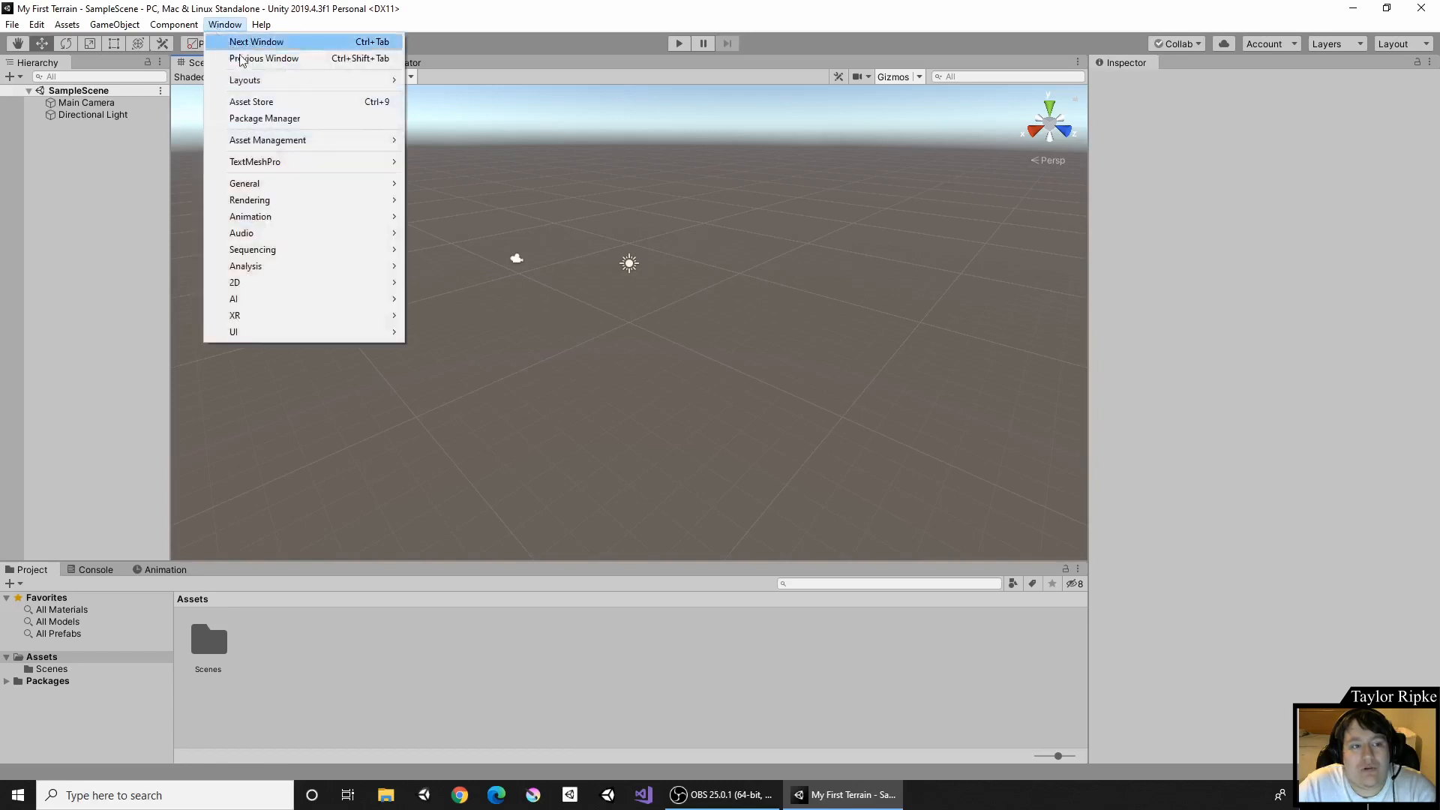
{"action": "left_click", "coordinate": [248, 102]}
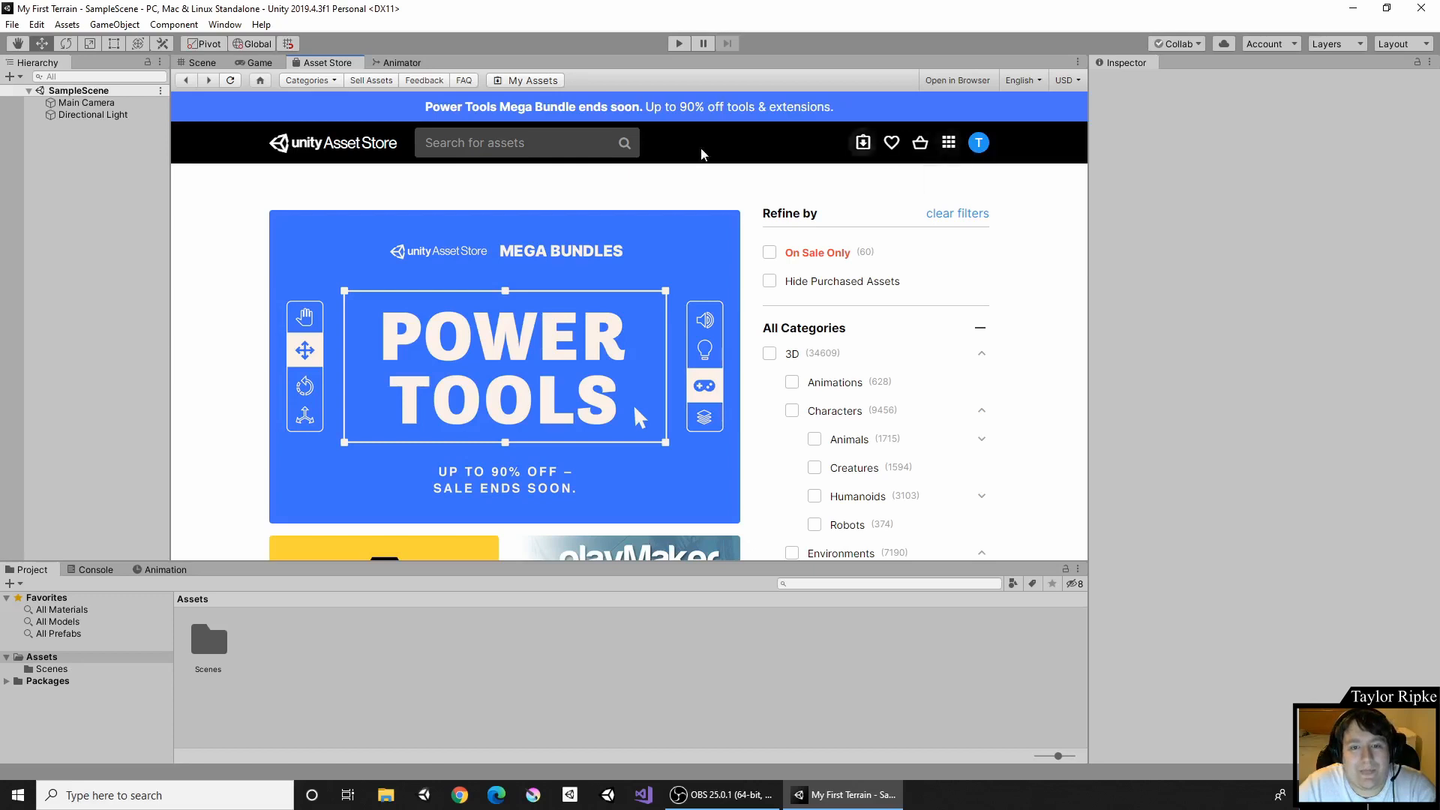
Search the Asset Store for terrain and limit the results to free assets.
{"action": "left_click", "coordinate": [533, 143]}
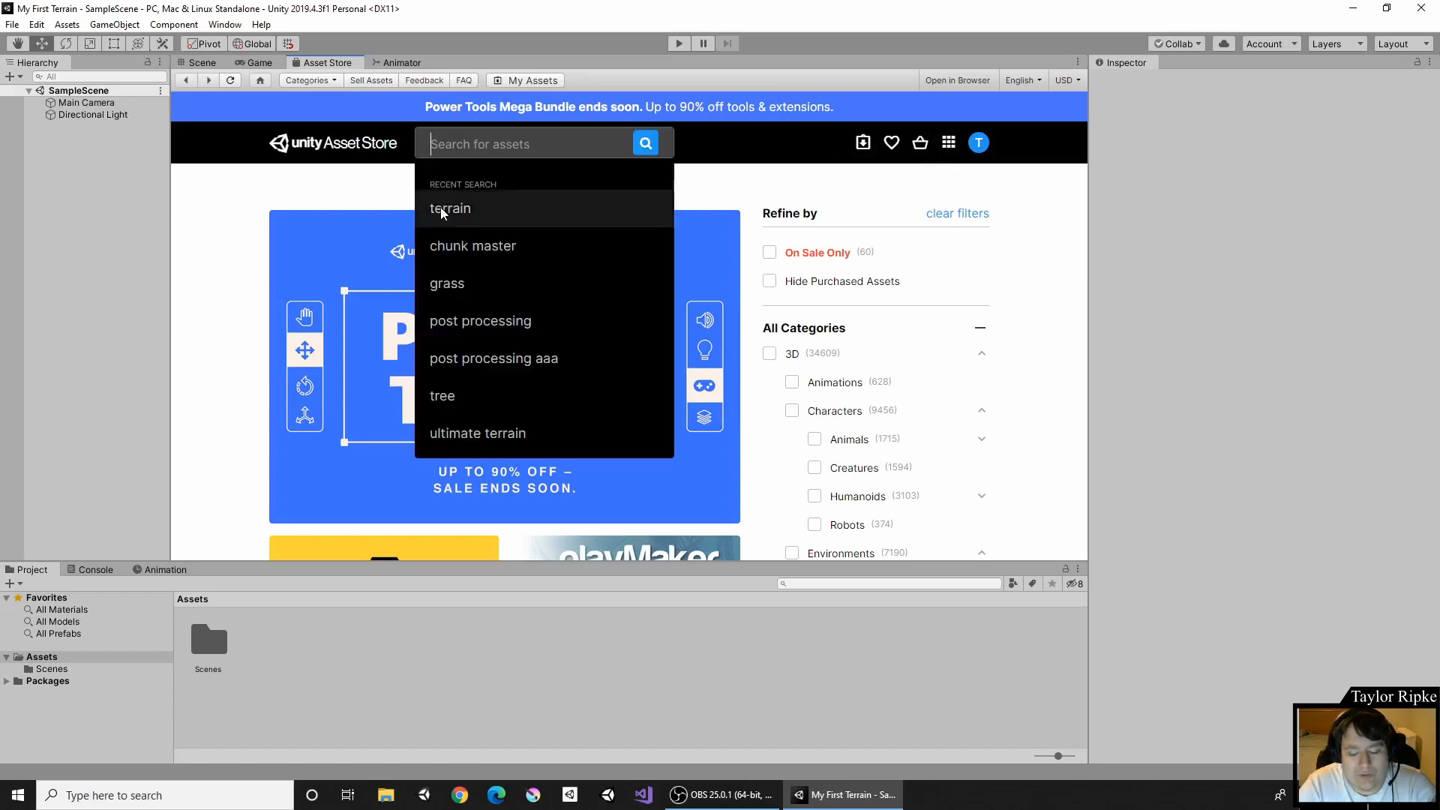
{"action": "type", "text": "terrain"}
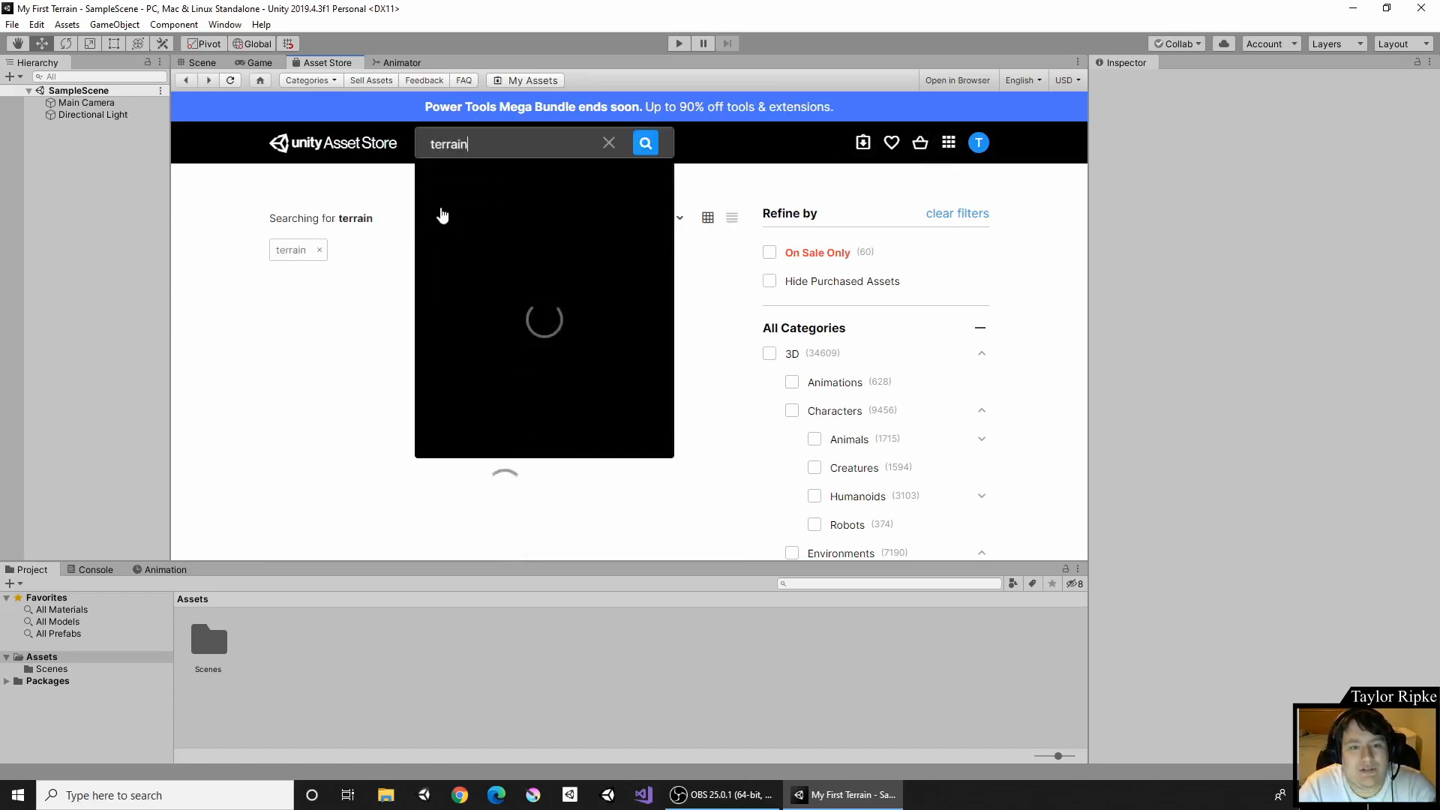
{"action": "left_click", "coordinate": [441, 209]}
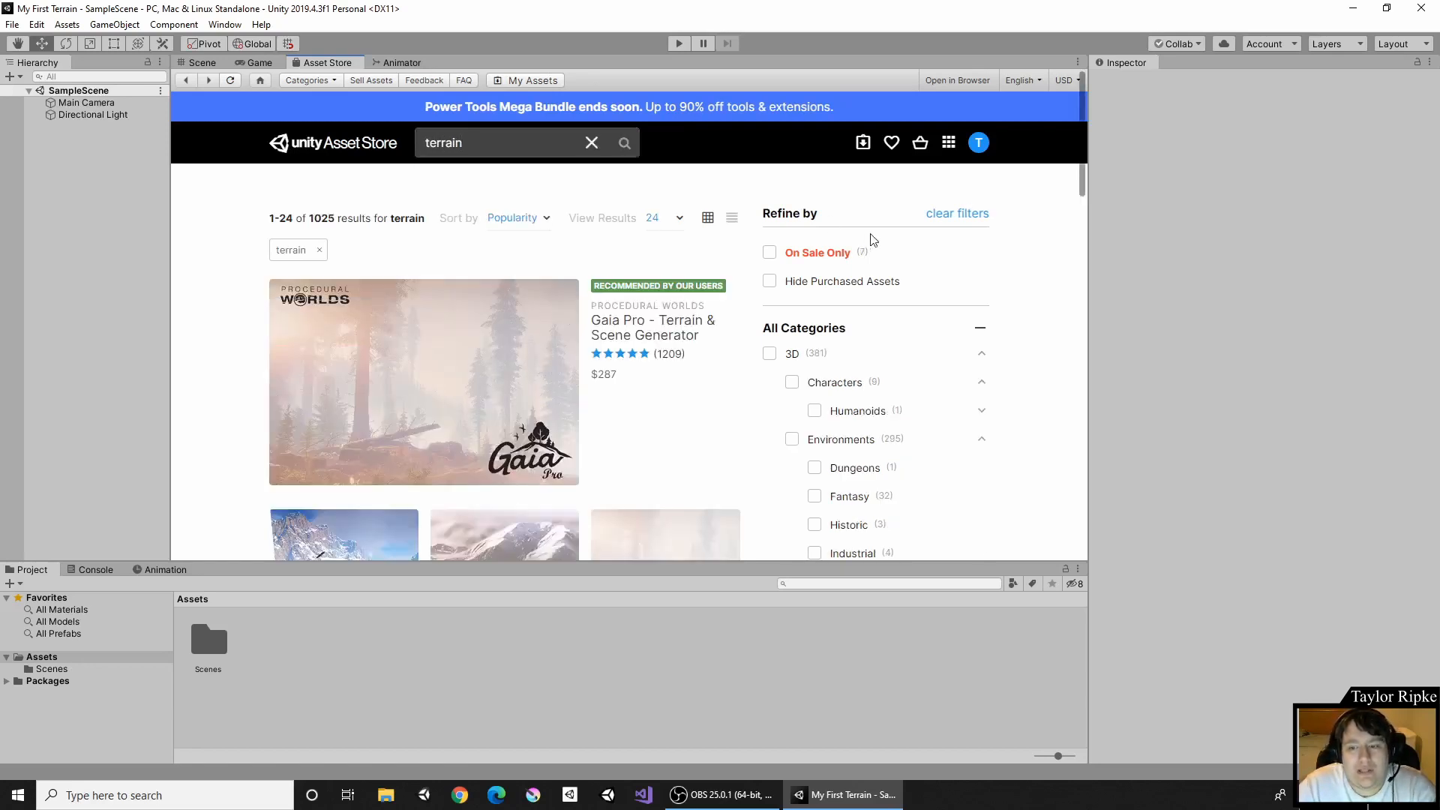
{"action": "scroll", "coordinate": [879, 240], "scroll_direction": "down", "scroll_amount": 9}
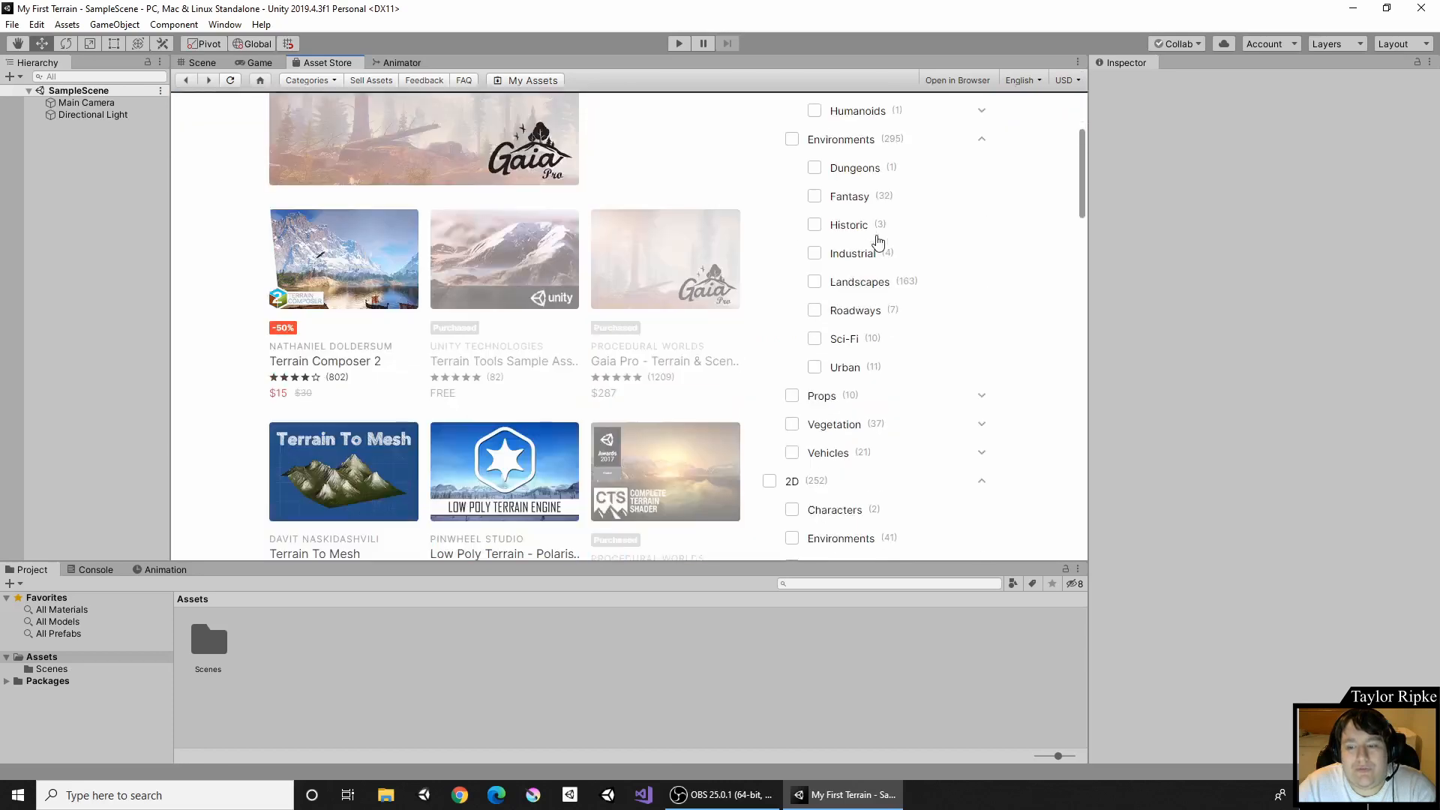
{"action": "scroll", "coordinate": [879, 240], "scroll_direction": "down", "scroll_amount": 2}
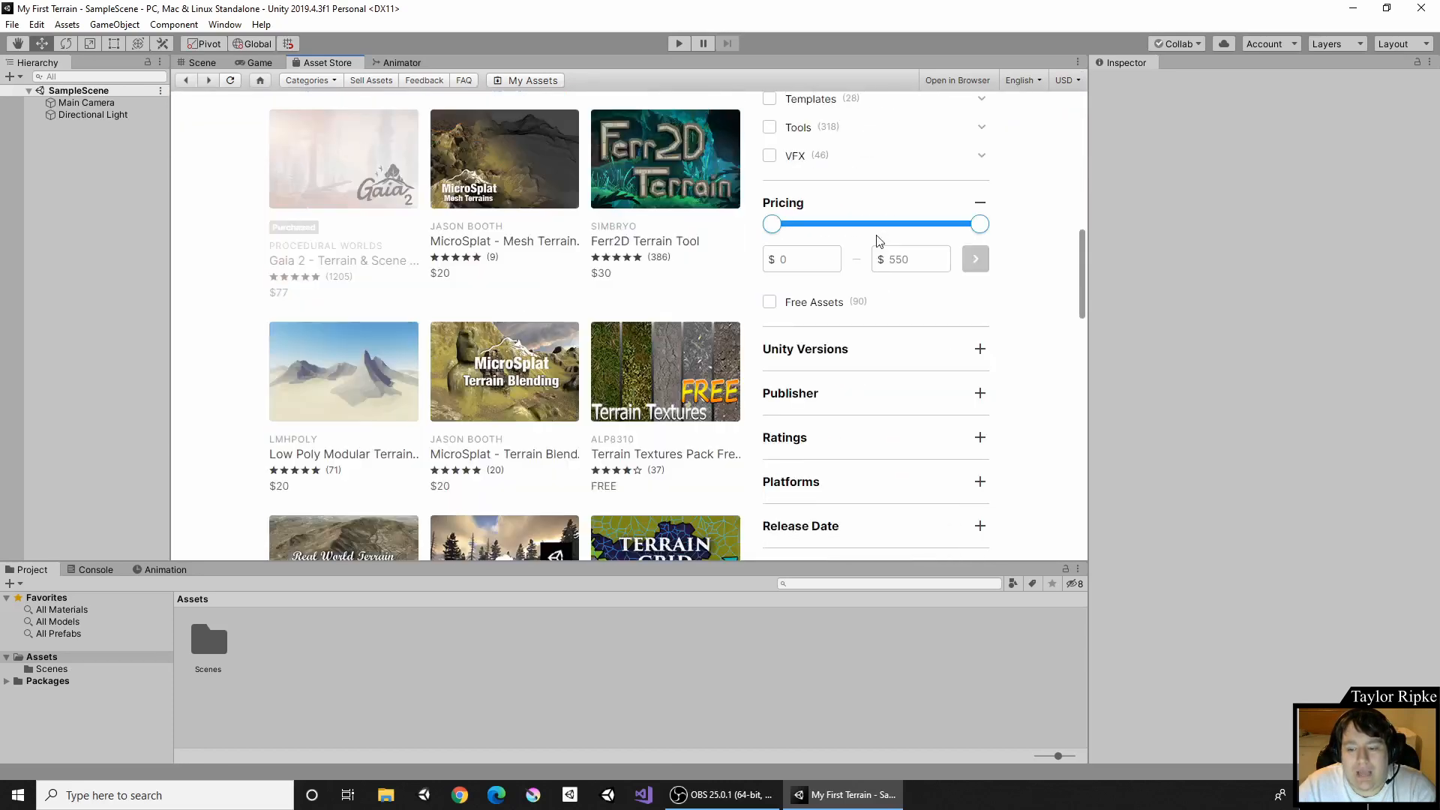
{"action": "left_click", "coordinate": [770, 306]}
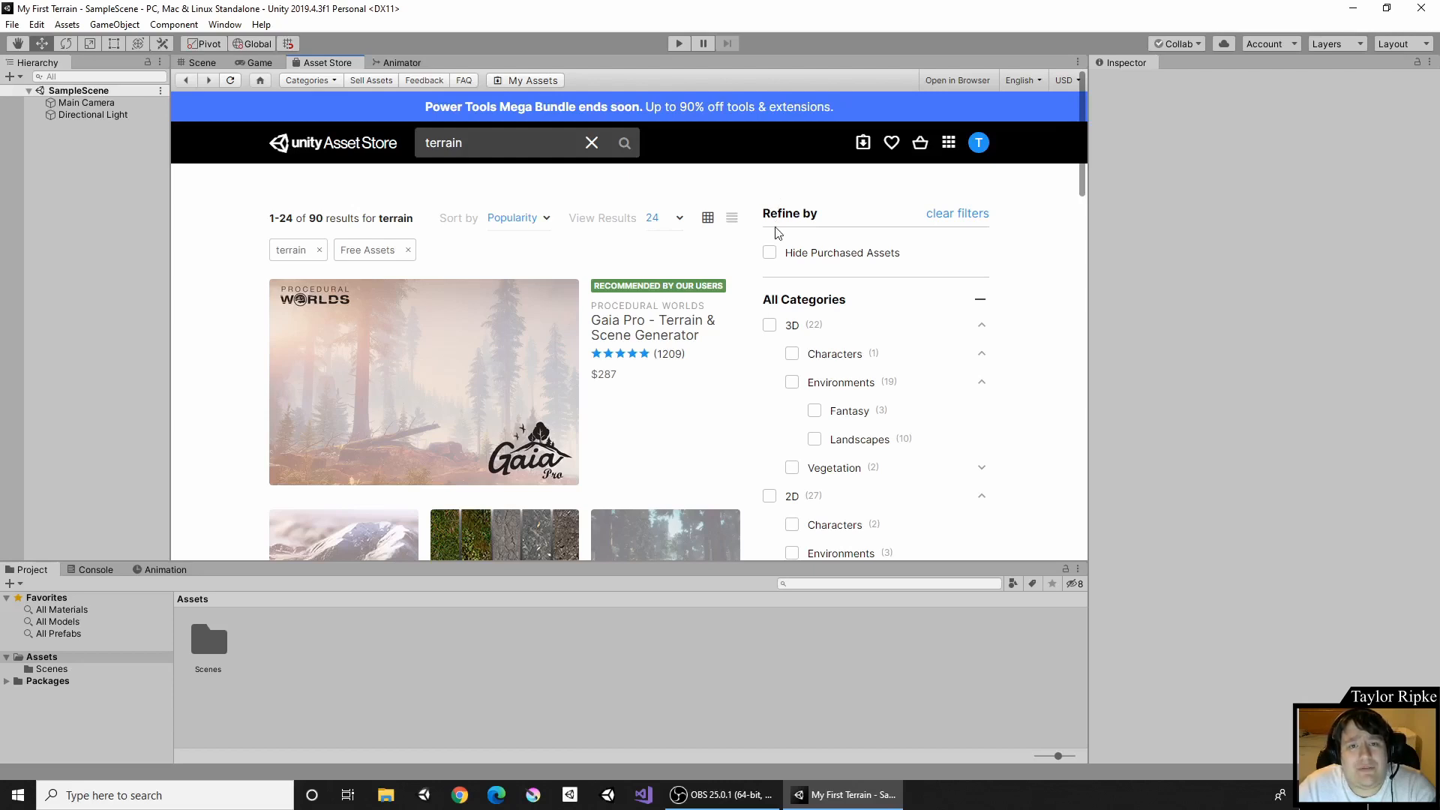
Import the free Terrain Tools Sample Asset Pack by Unity Technologies into the project.
{"action": "scroll", "coordinate": [777, 233], "scroll_direction": "down", "scroll_amount": 3}
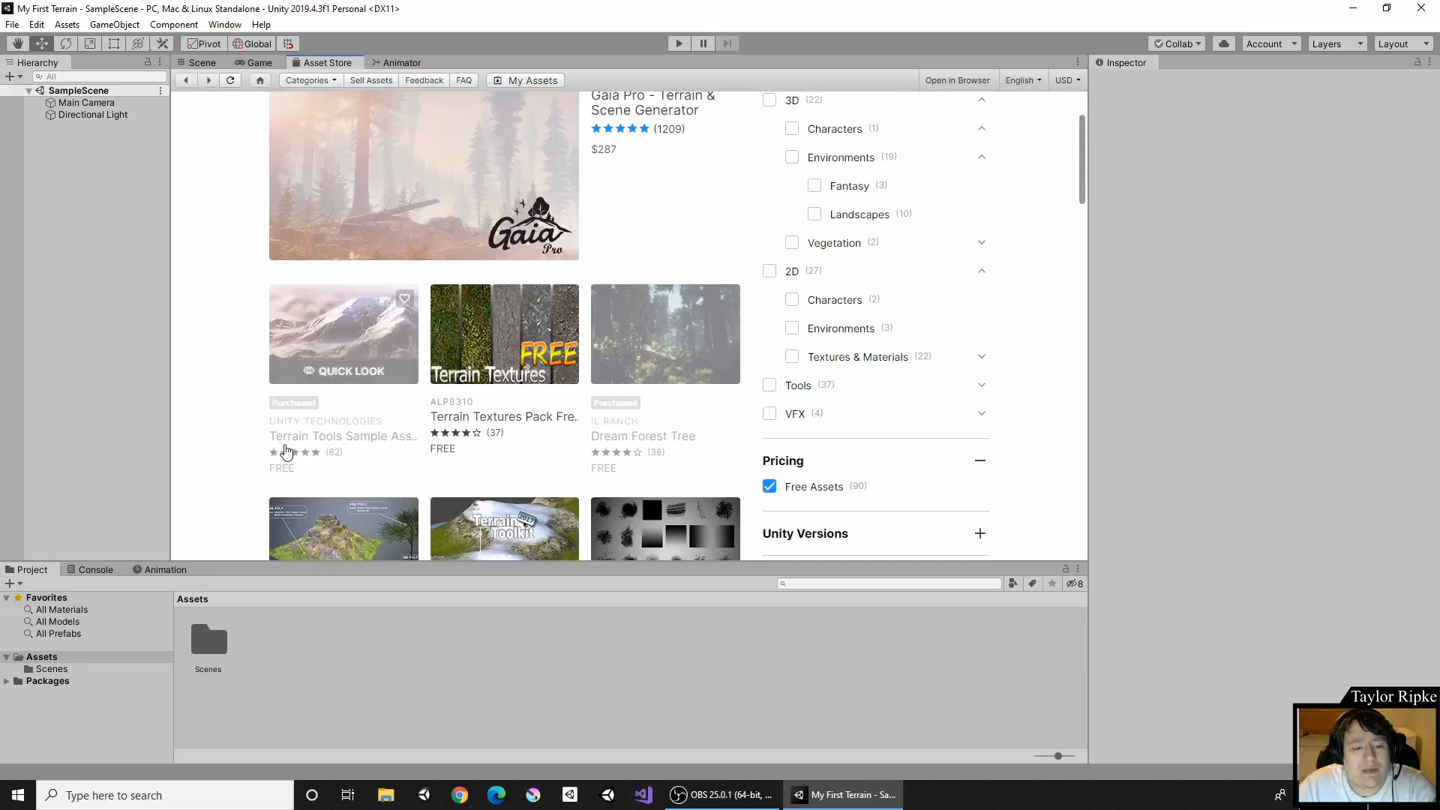
{"action": "left_click", "coordinate": [372, 339]}
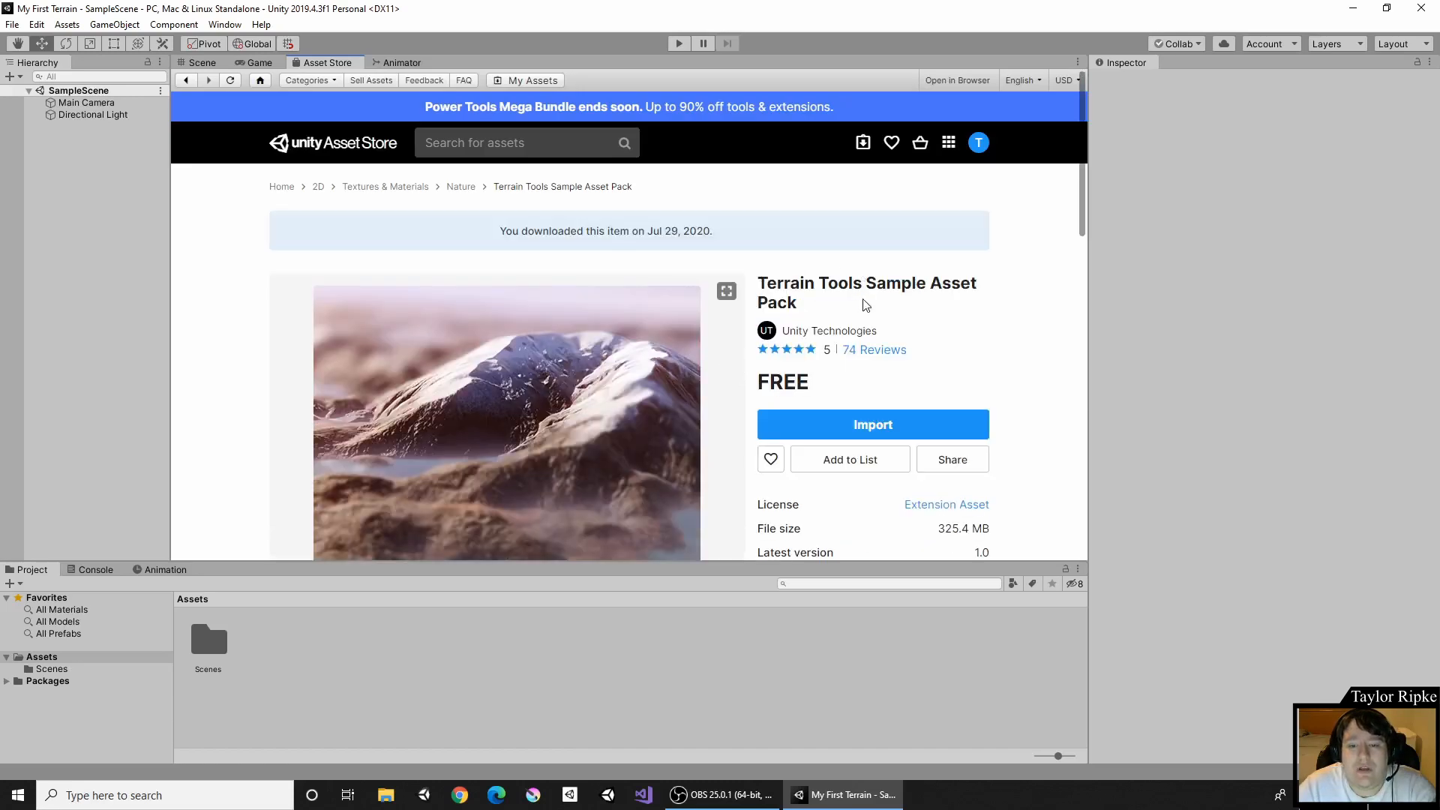
{"action": "scroll", "coordinate": [865, 304], "scroll_direction": "down", "scroll_amount": 1}
{"action": "left_click", "coordinate": [867, 347]}
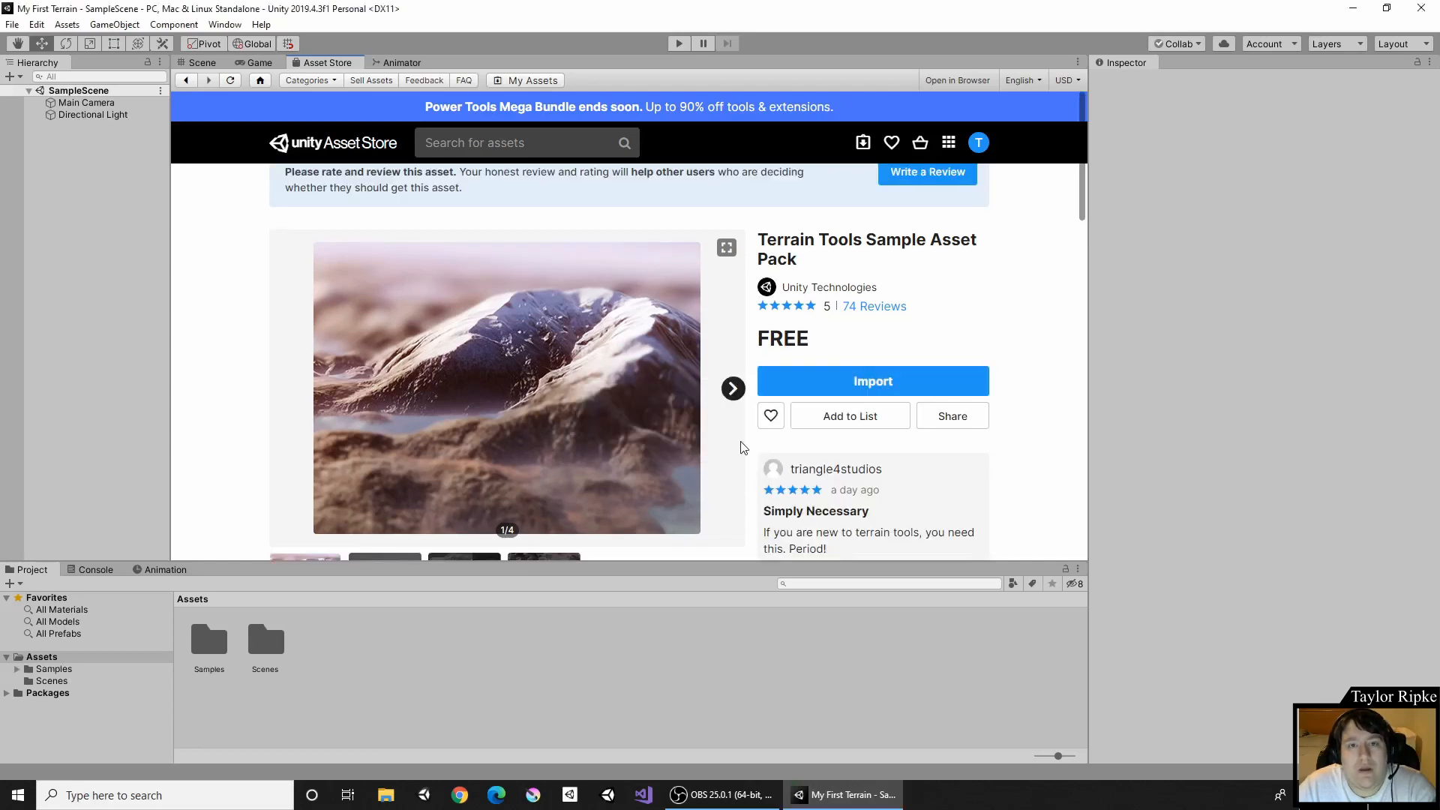
Go back to the free terrain results and open the MicroSplat asset page.
{"action": "left_click", "coordinate": [187, 81]}
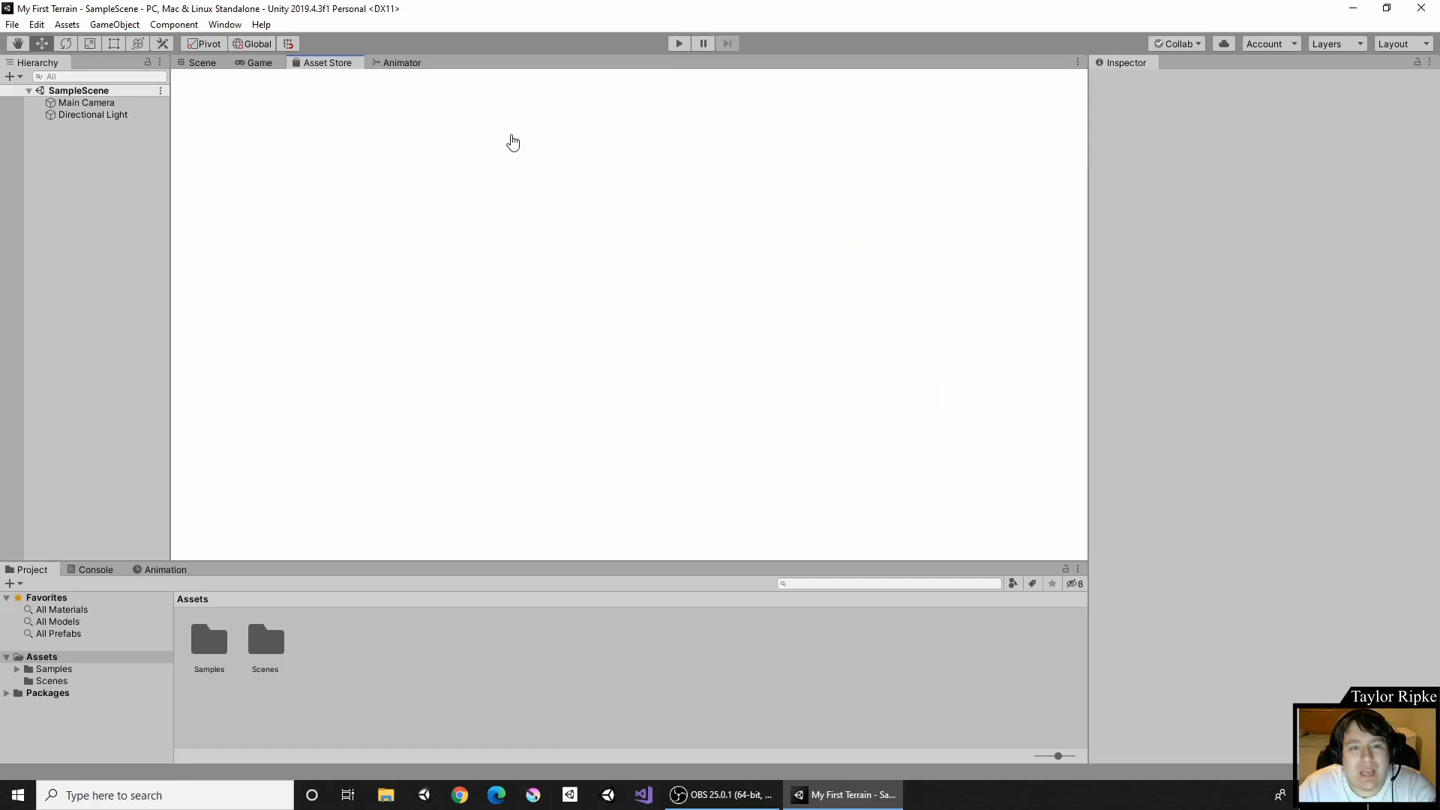
{"action": "scroll", "coordinate": [645, 263], "scroll_direction": "down", "scroll_amount": 5}
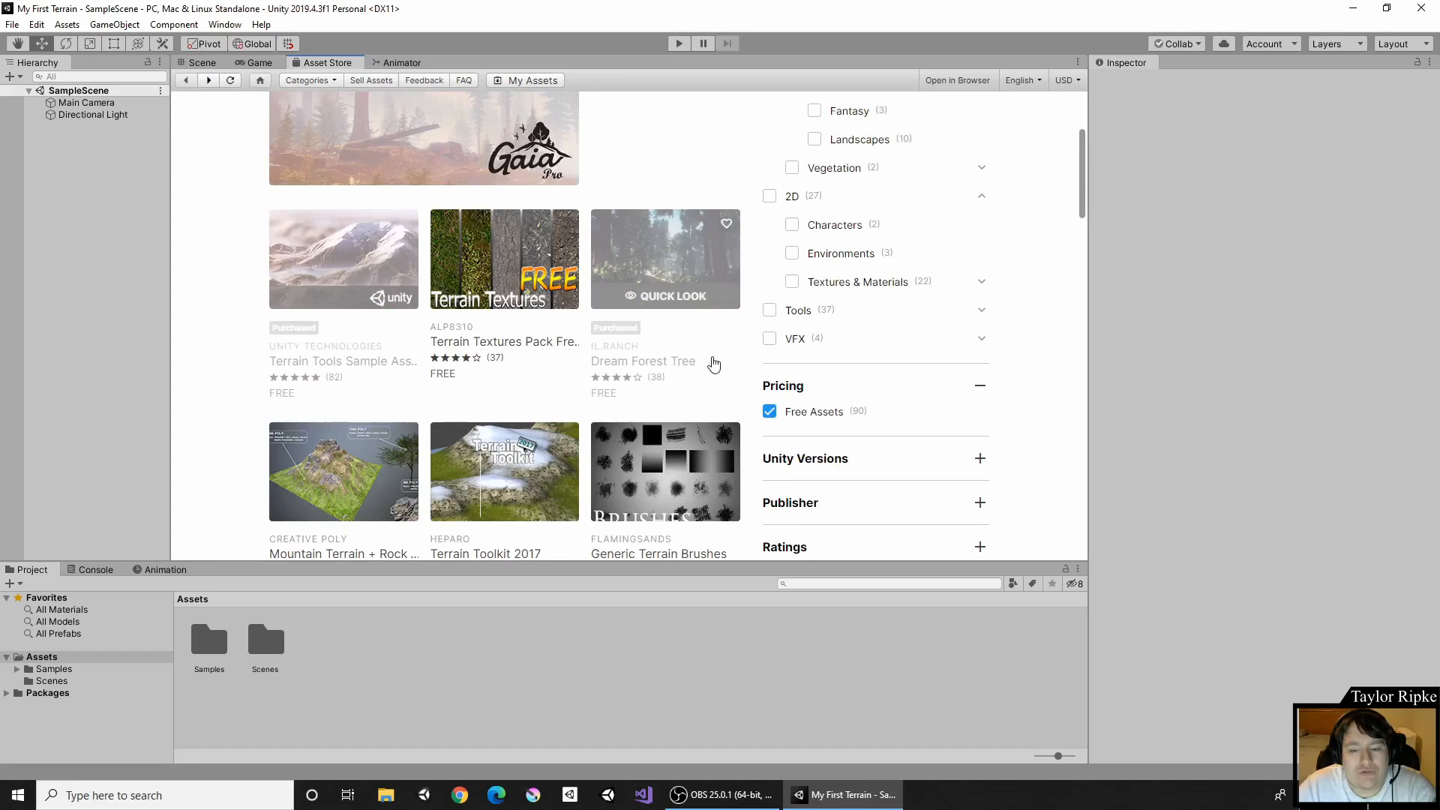
{"action": "scroll", "coordinate": [675, 367], "scroll_direction": "down", "scroll_amount": 4}
{"action": "scroll", "coordinate": [663, 384], "scroll_direction": "down", "scroll_amount": 10}
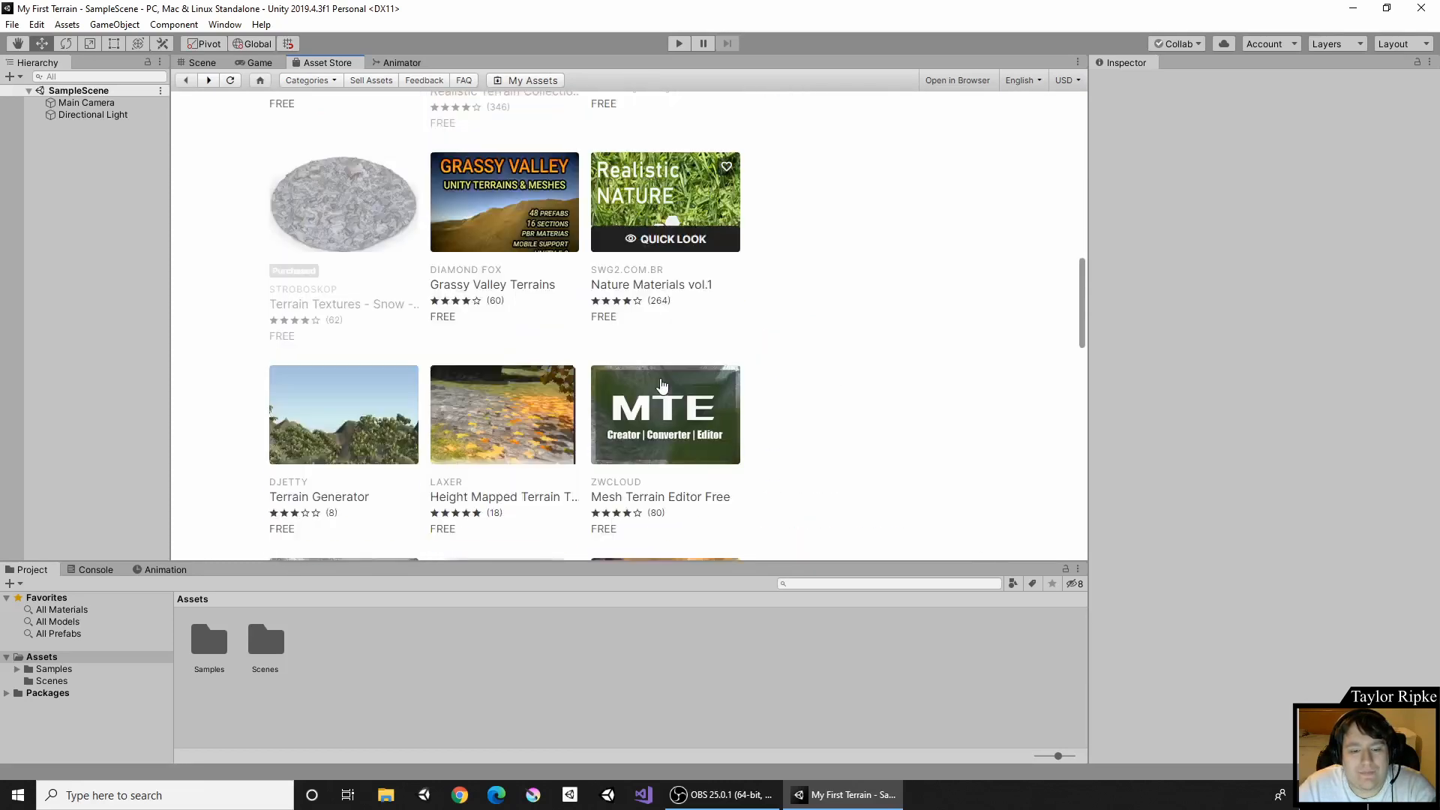
{"action": "scroll", "coordinate": [663, 384], "scroll_direction": "down", "scroll_amount": 6}
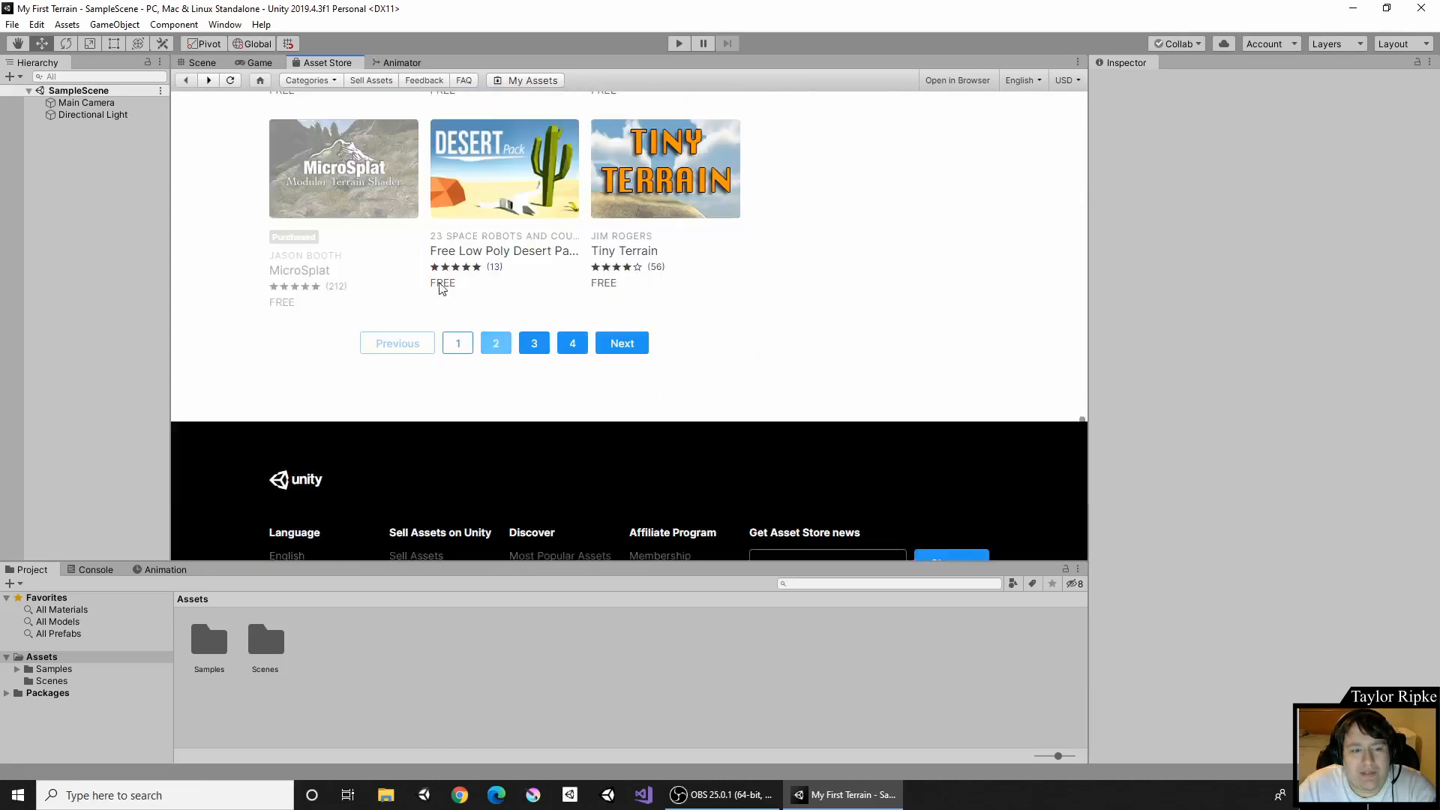
{"action": "scroll", "coordinate": [368, 255], "scroll_direction": "up", "scroll_amount": 1}
{"action": "left_click", "coordinate": [358, 264]}
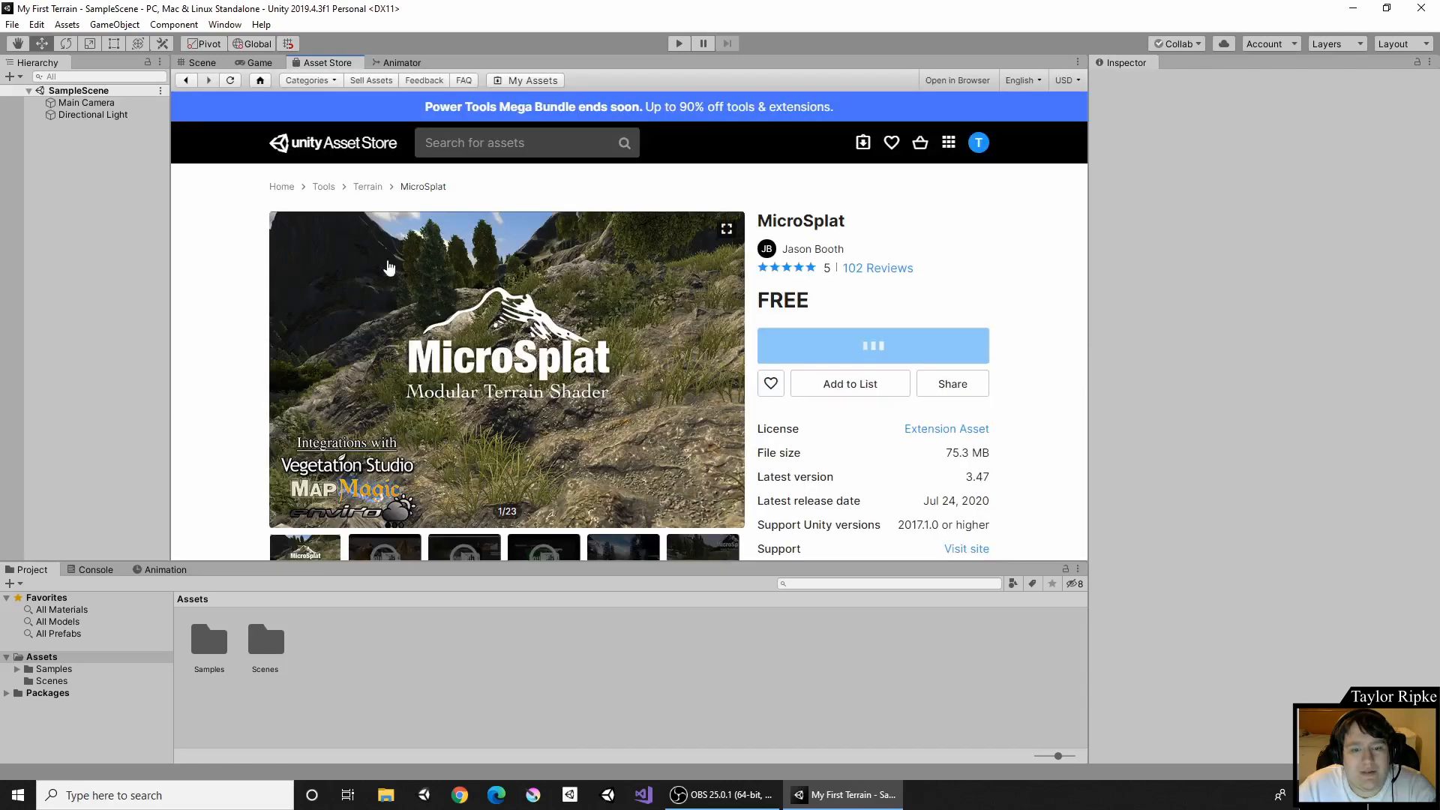
Import the complete MicroSplat package into the project and decline the automatic API update.
{"action": "left_click", "coordinate": [863, 348]}
{"action": "scroll", "coordinate": [861, 373], "scroll_direction": "down", "scroll_amount": 1}
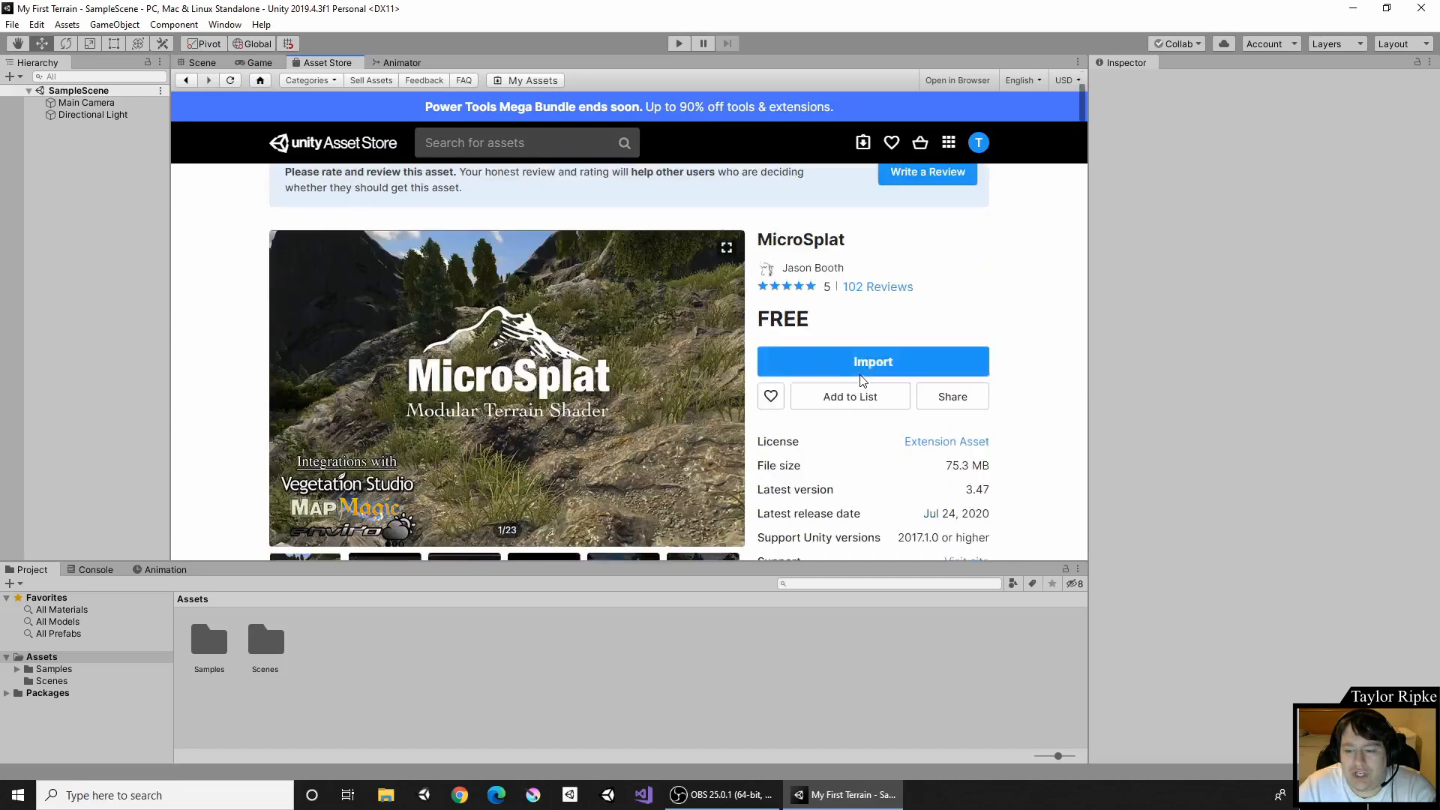
{"action": "left_click", "coordinate": [864, 352]}
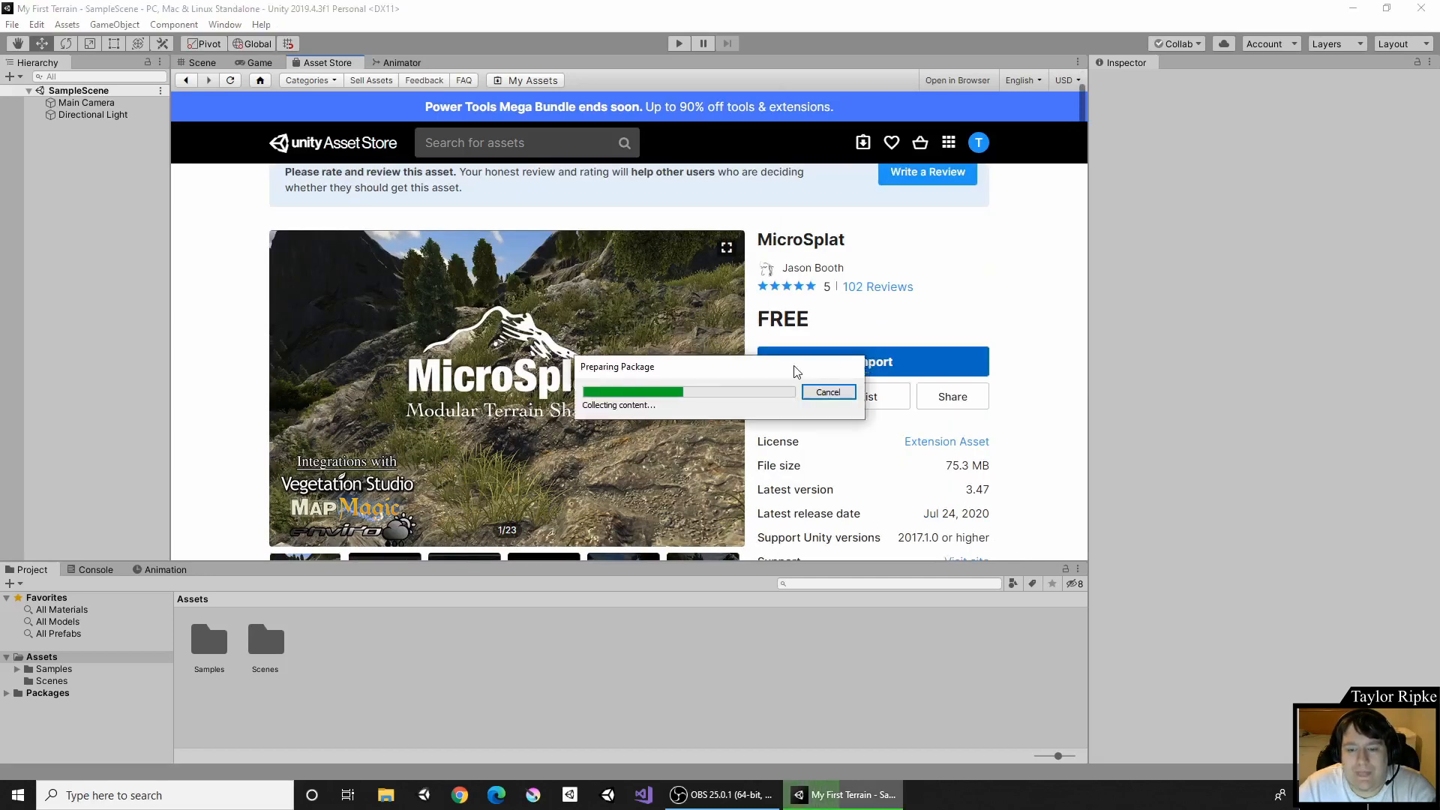
{"action": "left_click", "coordinate": [743, 463]}
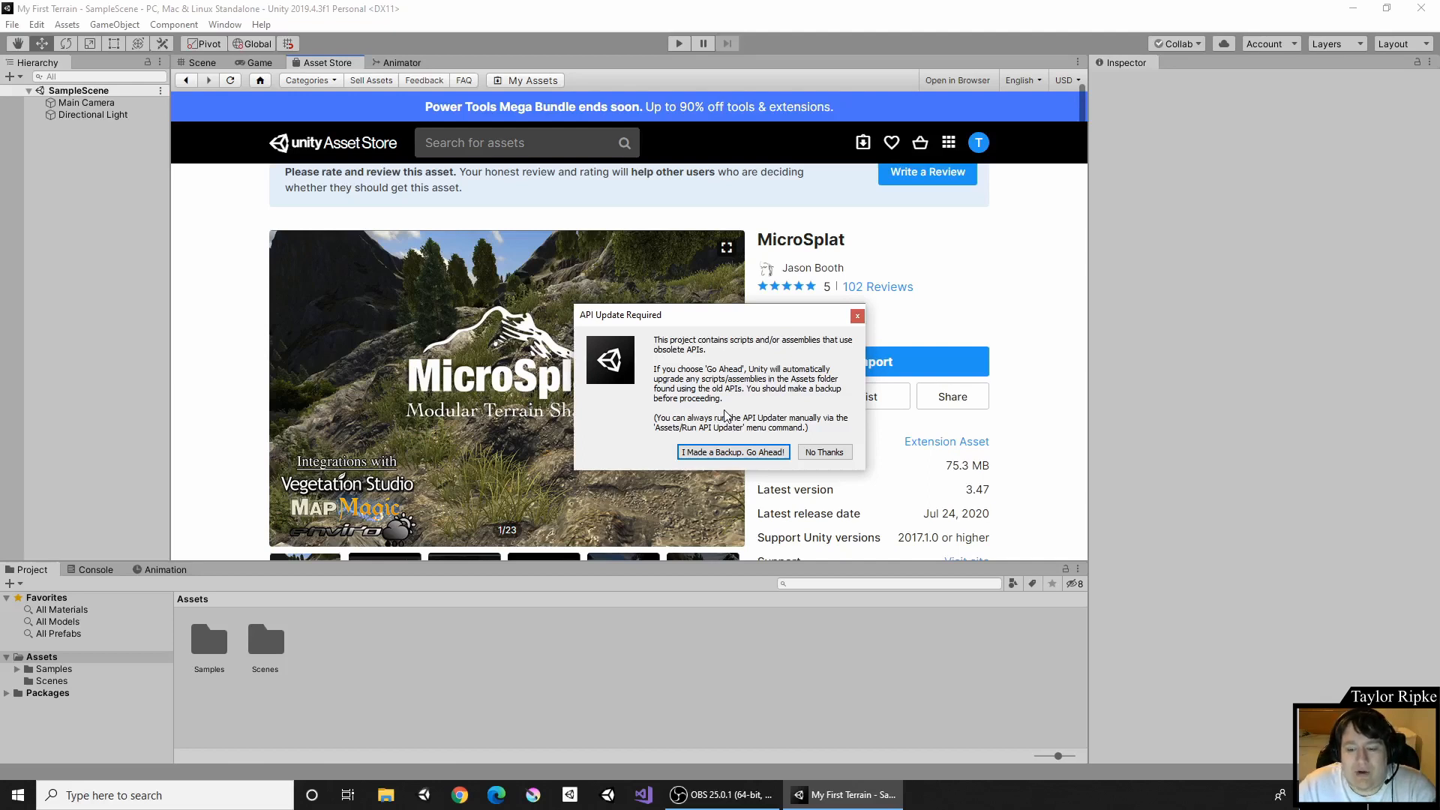
{"action": "left_click", "coordinate": [824, 452]}
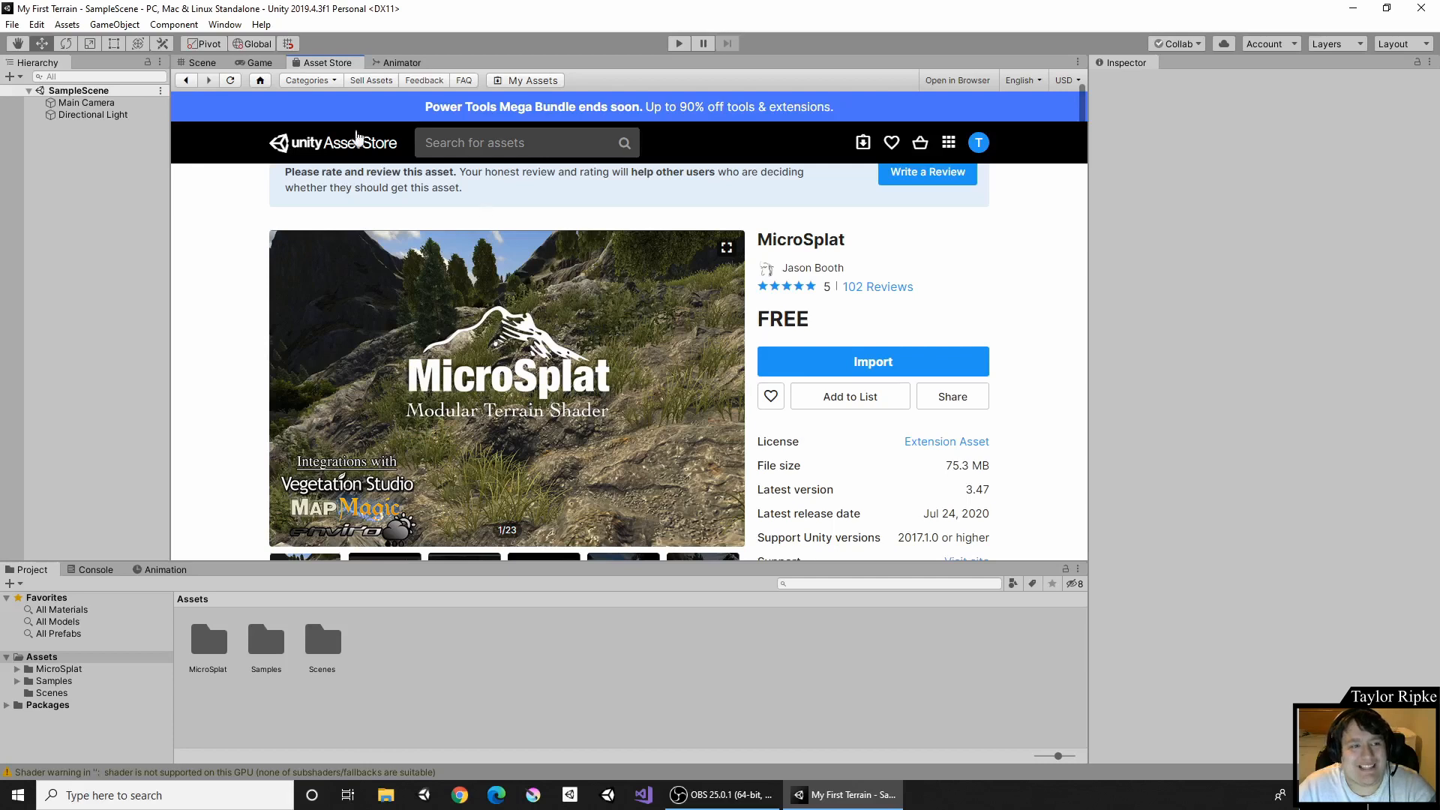
Return to the scene view and inspect the properties of the Main Camera and the Directional Light.
{"action": "left_click", "coordinate": [194, 62]}
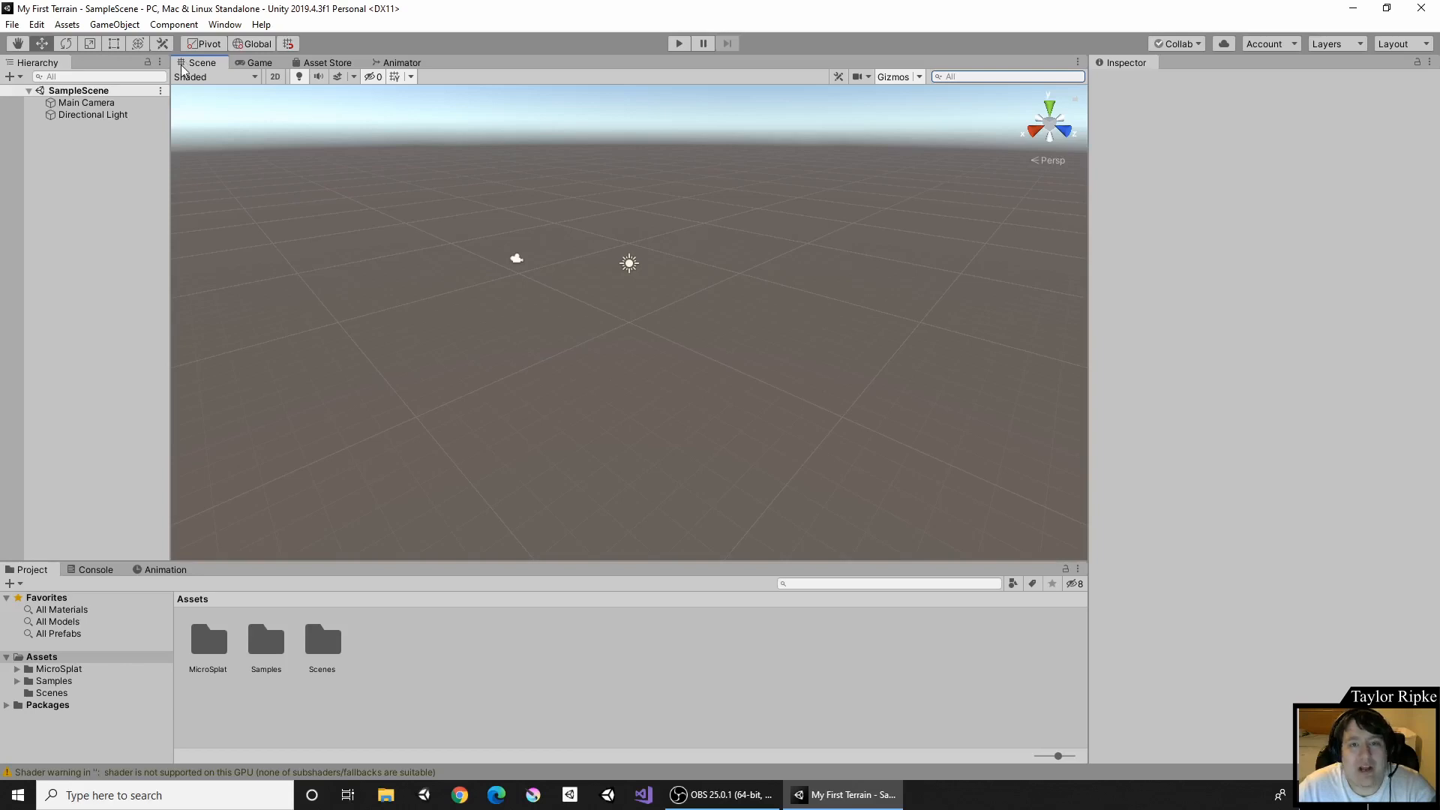
{"action": "left_click", "coordinate": [138, 105]}
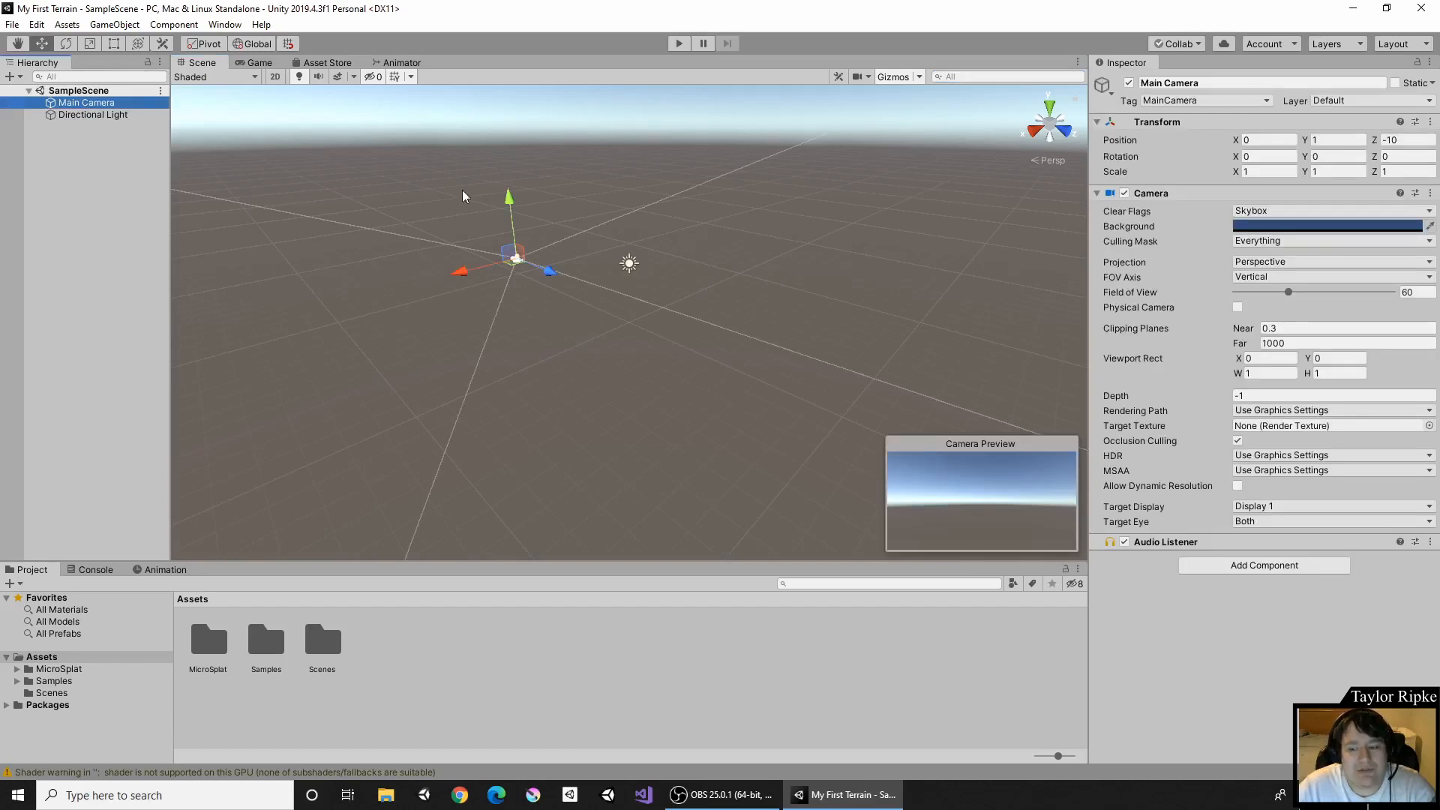
{"action": "left_click", "coordinate": [128, 117]}
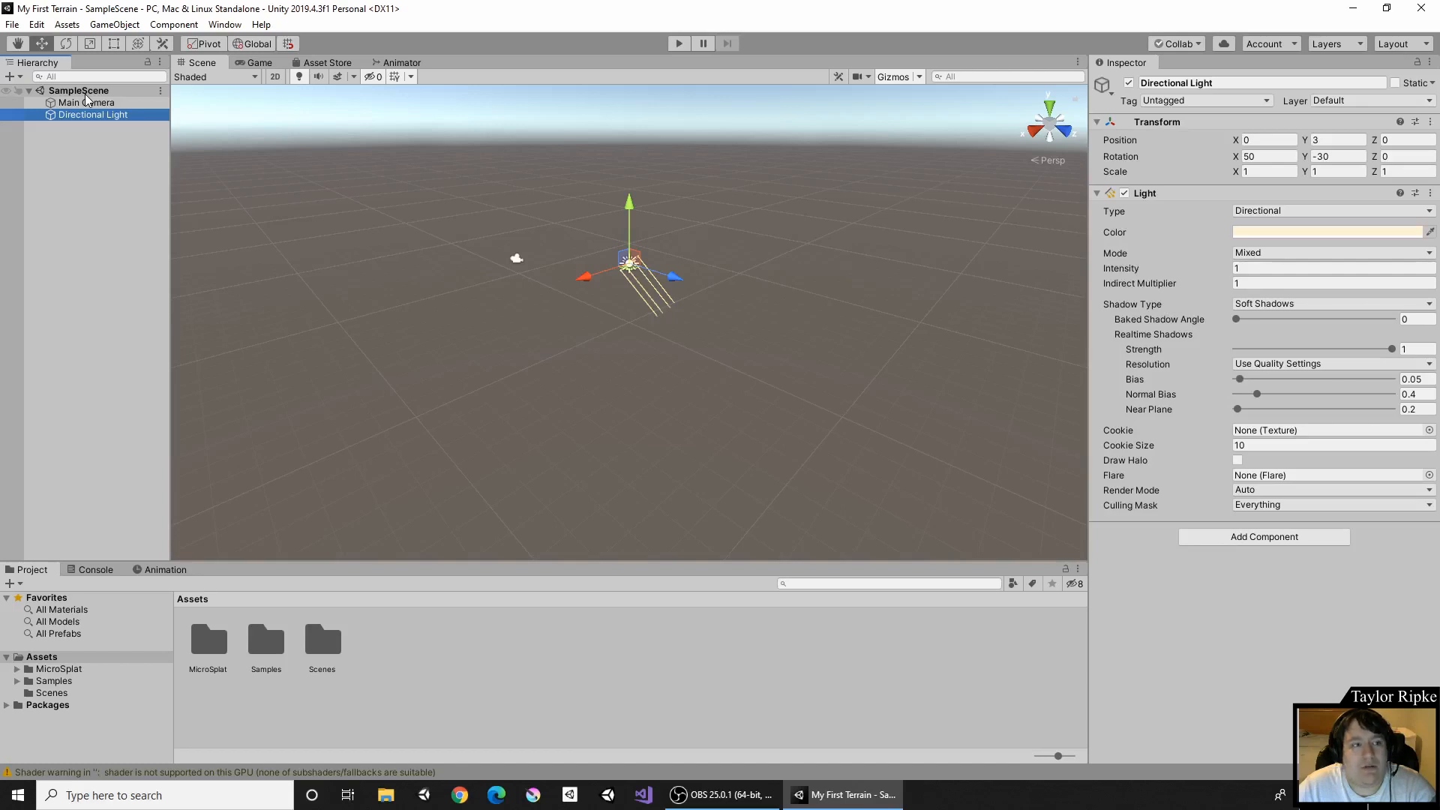
Add a 3D Terrain object to SampleScene.
{"action": "left_click", "coordinate": [104, 25]}
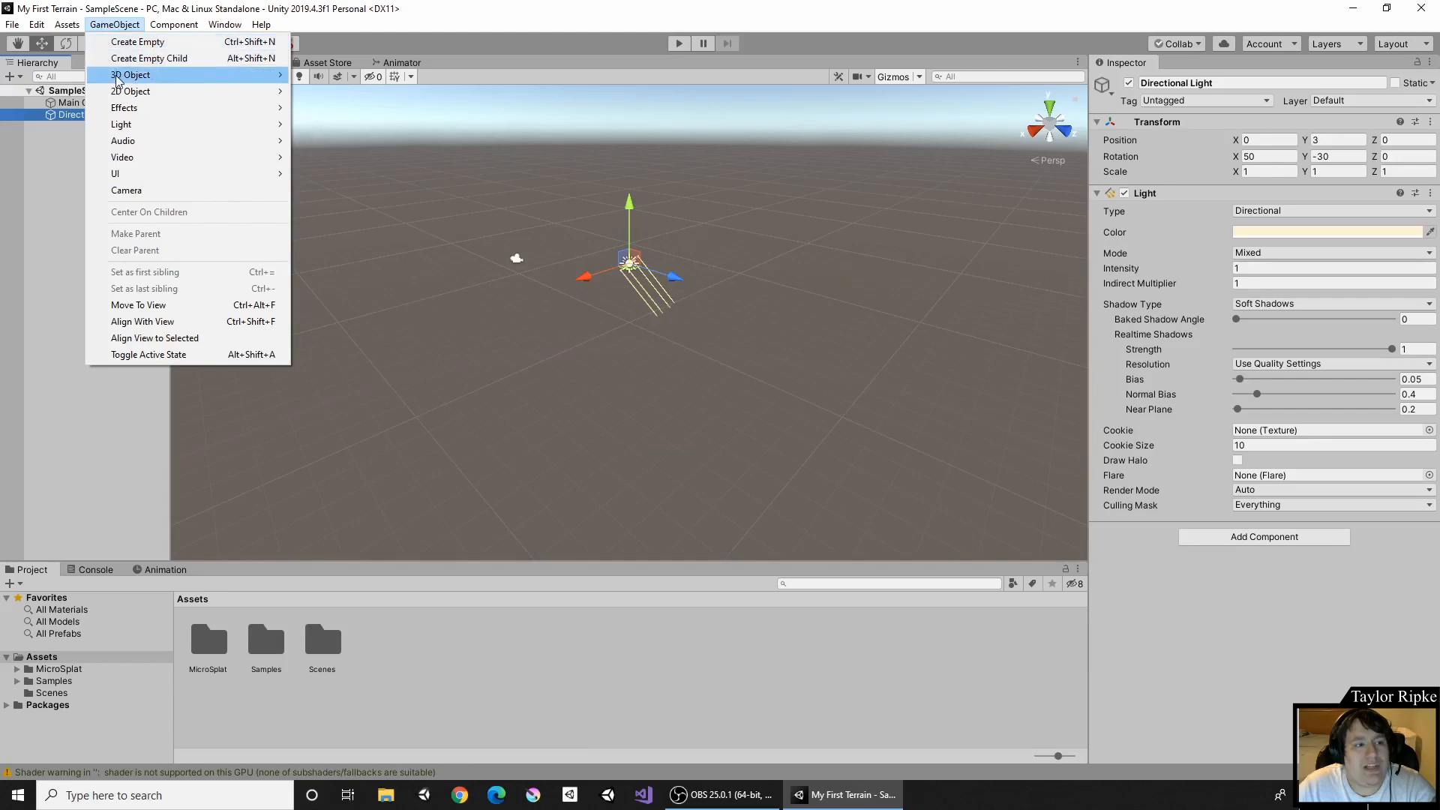
{"action": "mouse_move", "coordinate": [120, 78]}
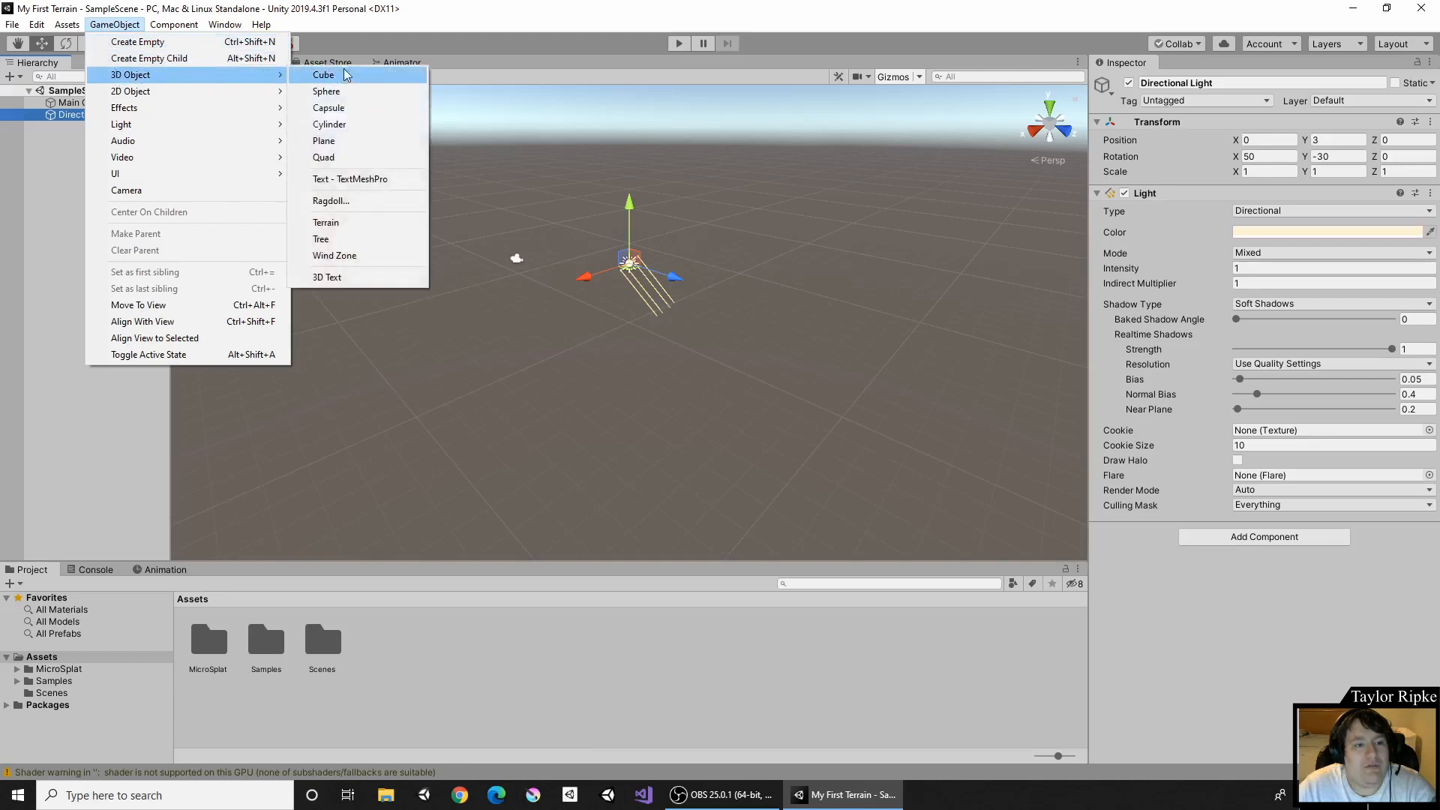
{"action": "left_click", "coordinate": [370, 222]}
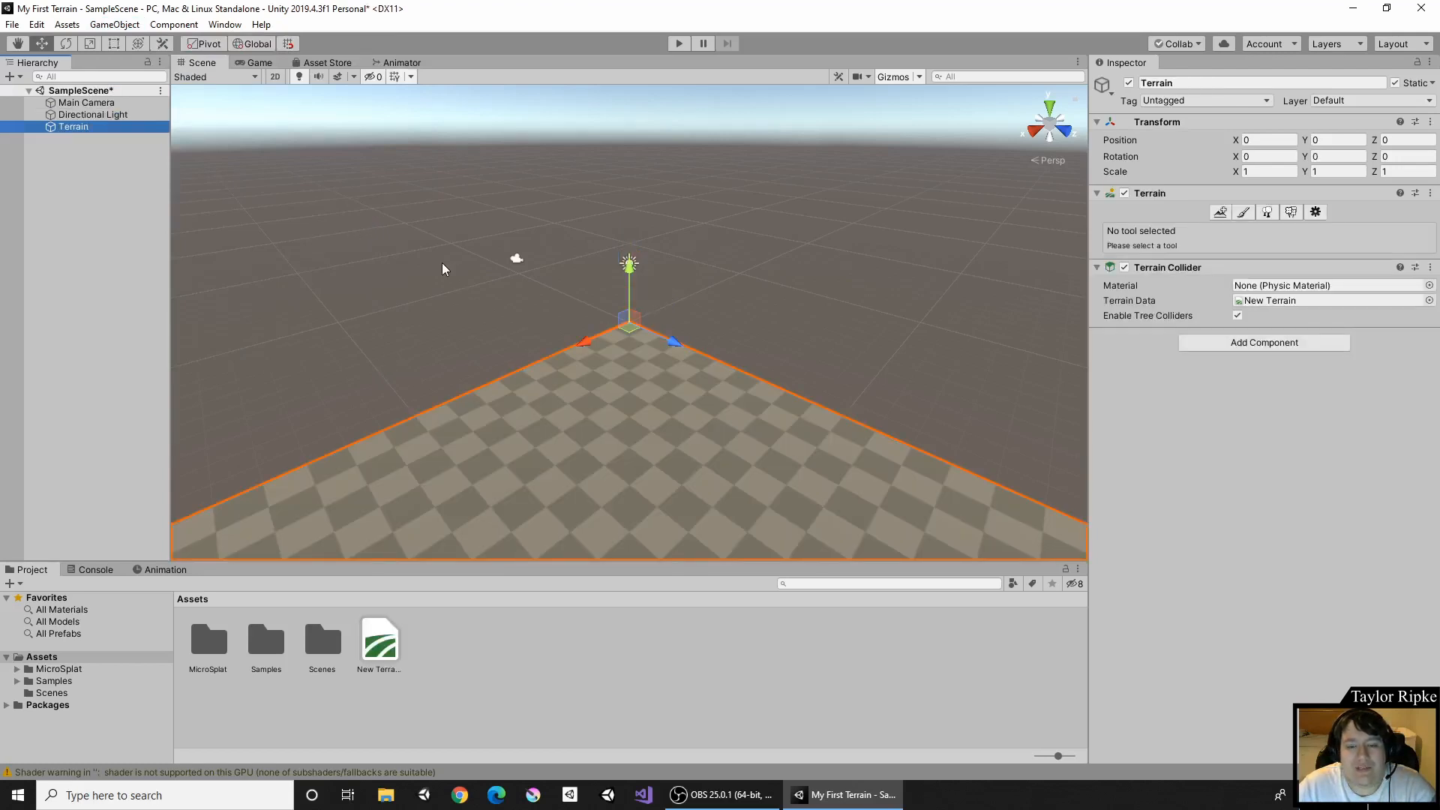
{"action": "right_click_drag", "start_coordinate": [443, 263], "coordinate": [1226, 218]}
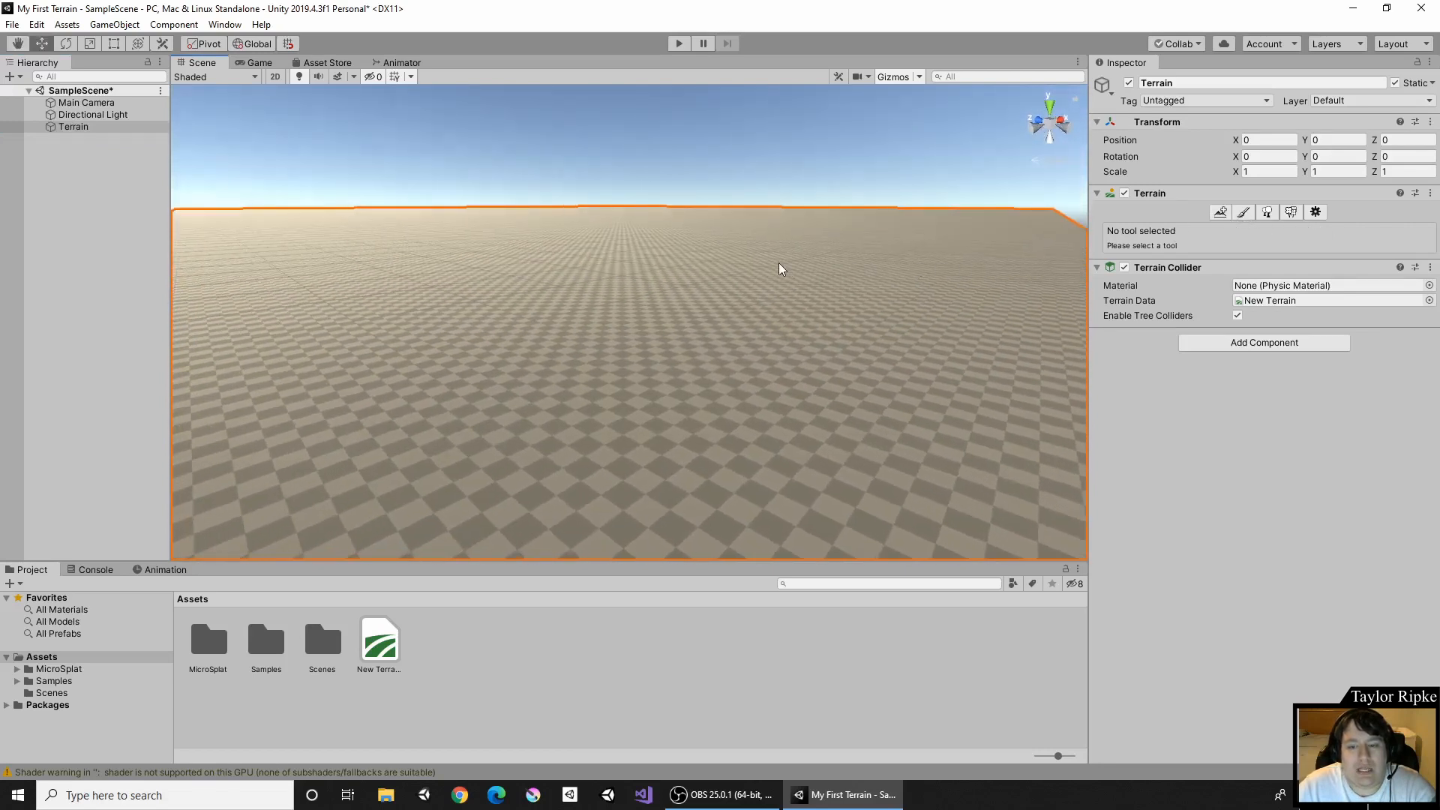
{"action": "right_click_drag", "start_coordinate": [603, 264], "coordinate": [535, 255]}
{"action": "scroll", "coordinate": [553, 254], "scroll_direction": "down", "scroll_amount": 12}
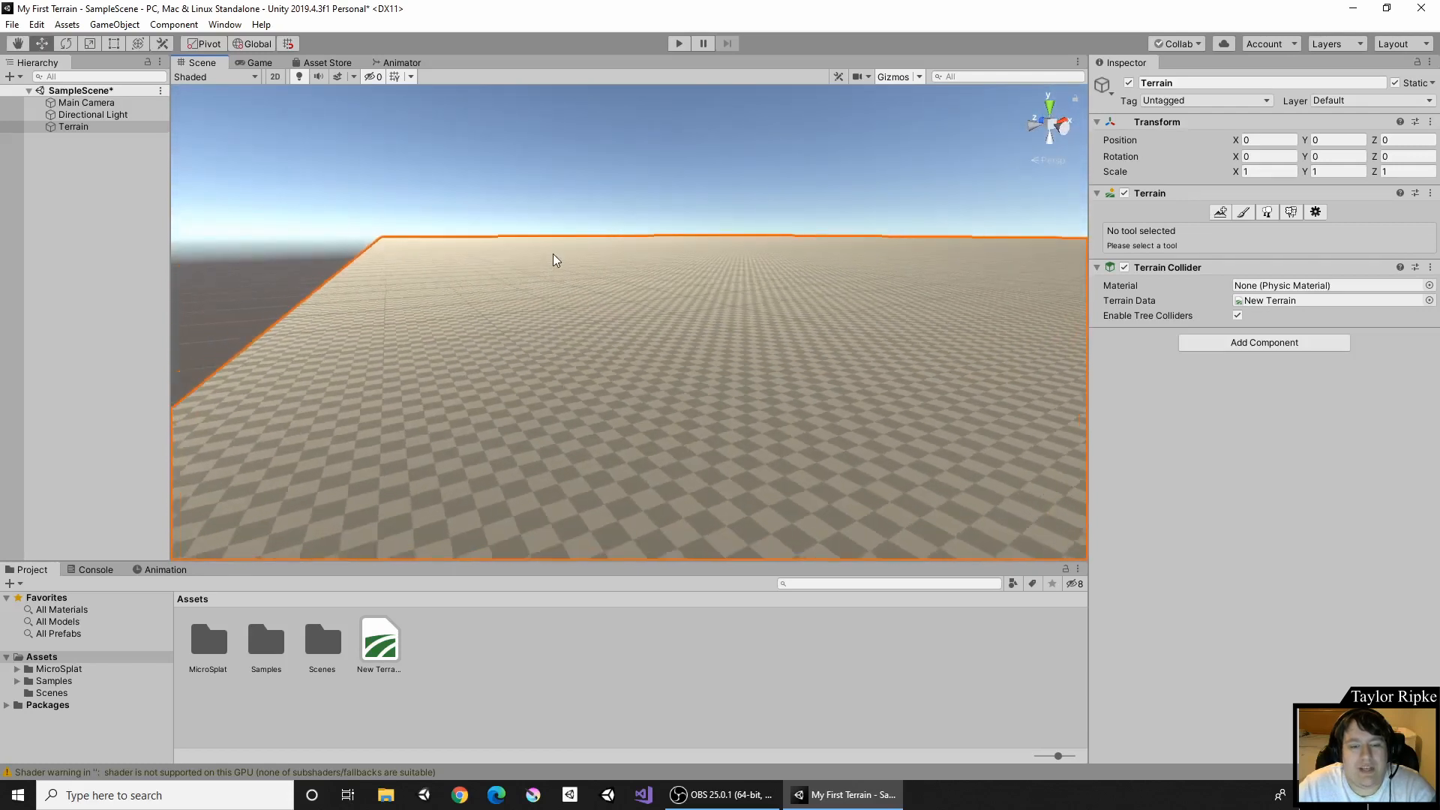
{"action": "scroll", "coordinate": [611, 276], "scroll_direction": "down", "scroll_amount": 5}
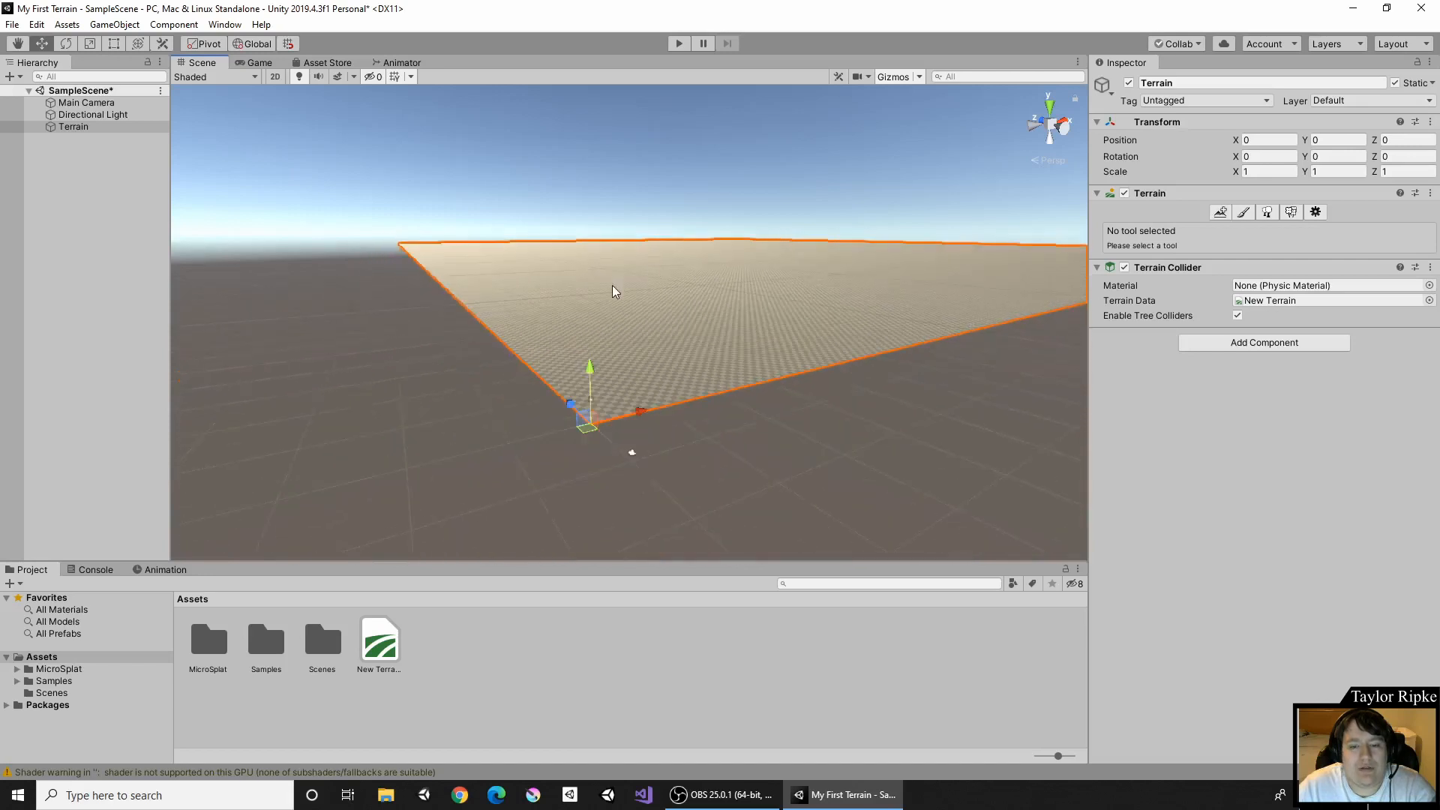
{"action": "middle_click_drag", "start_coordinate": [733, 210], "coordinate": [628, 236]}
{"action": "right_click_drag", "start_coordinate": [628, 236], "coordinate": [644, 242]}
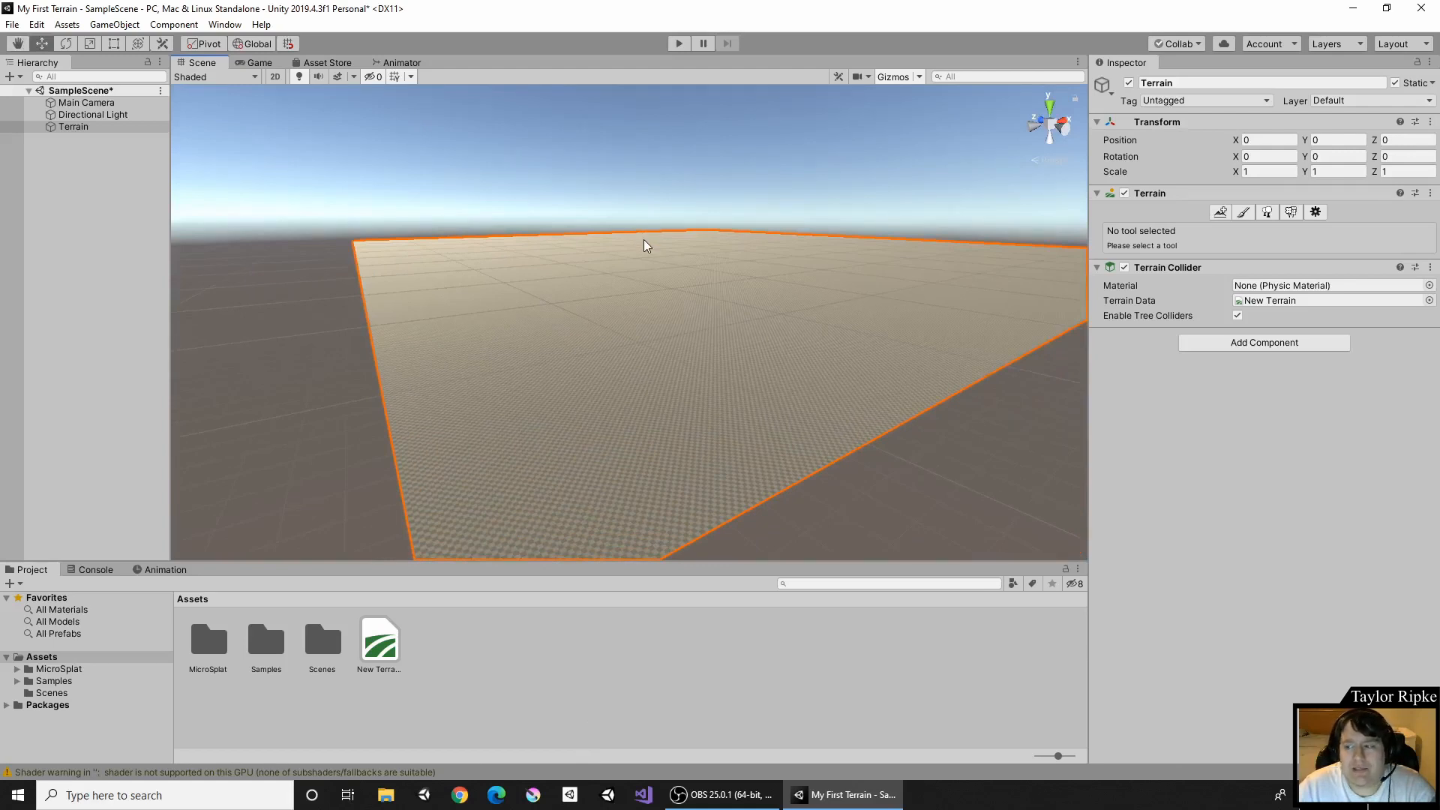
Open the settings of the Terrain object and set its width and length to 250.
{"action": "left_click", "coordinate": [143, 128]}
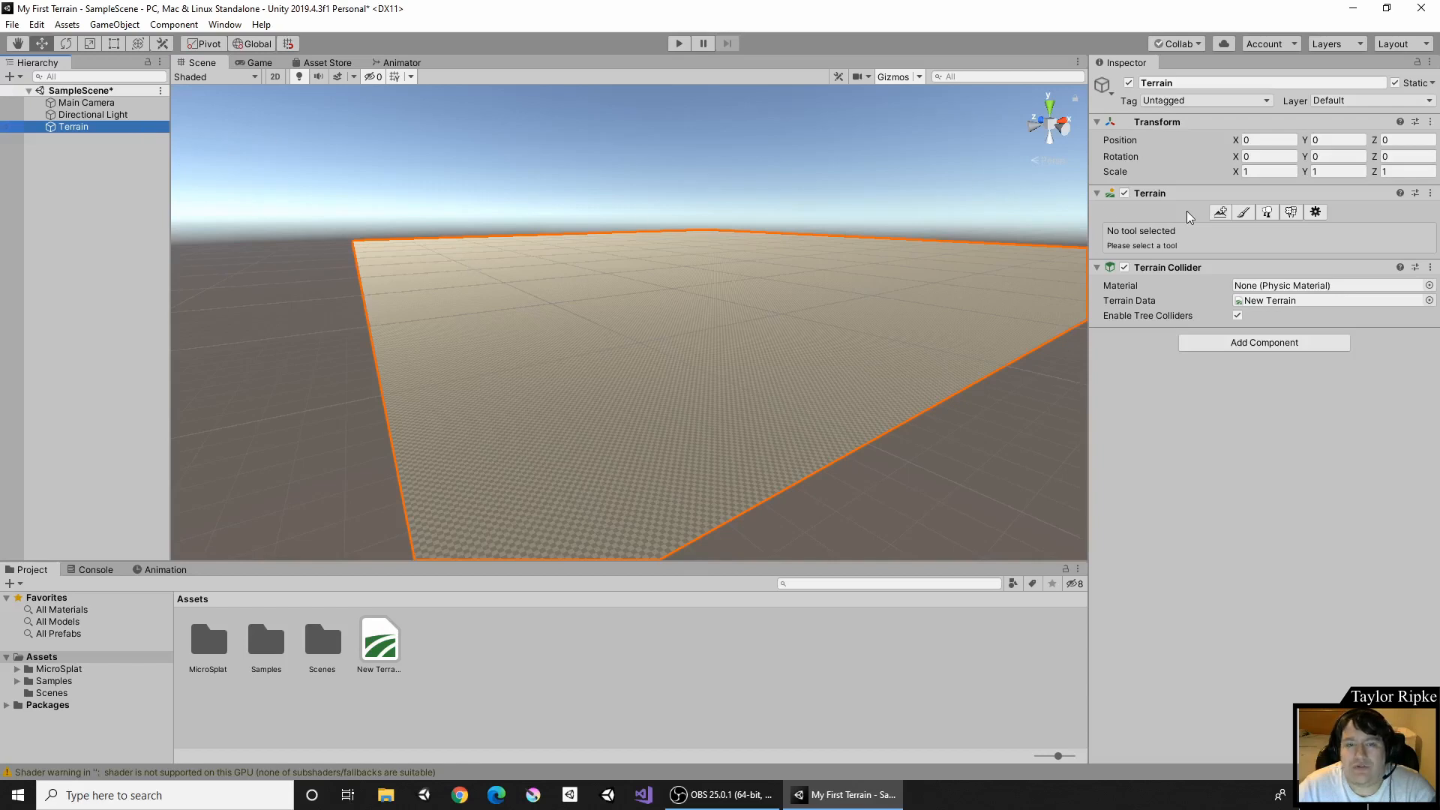
{"action": "left_click", "coordinate": [1308, 214]}
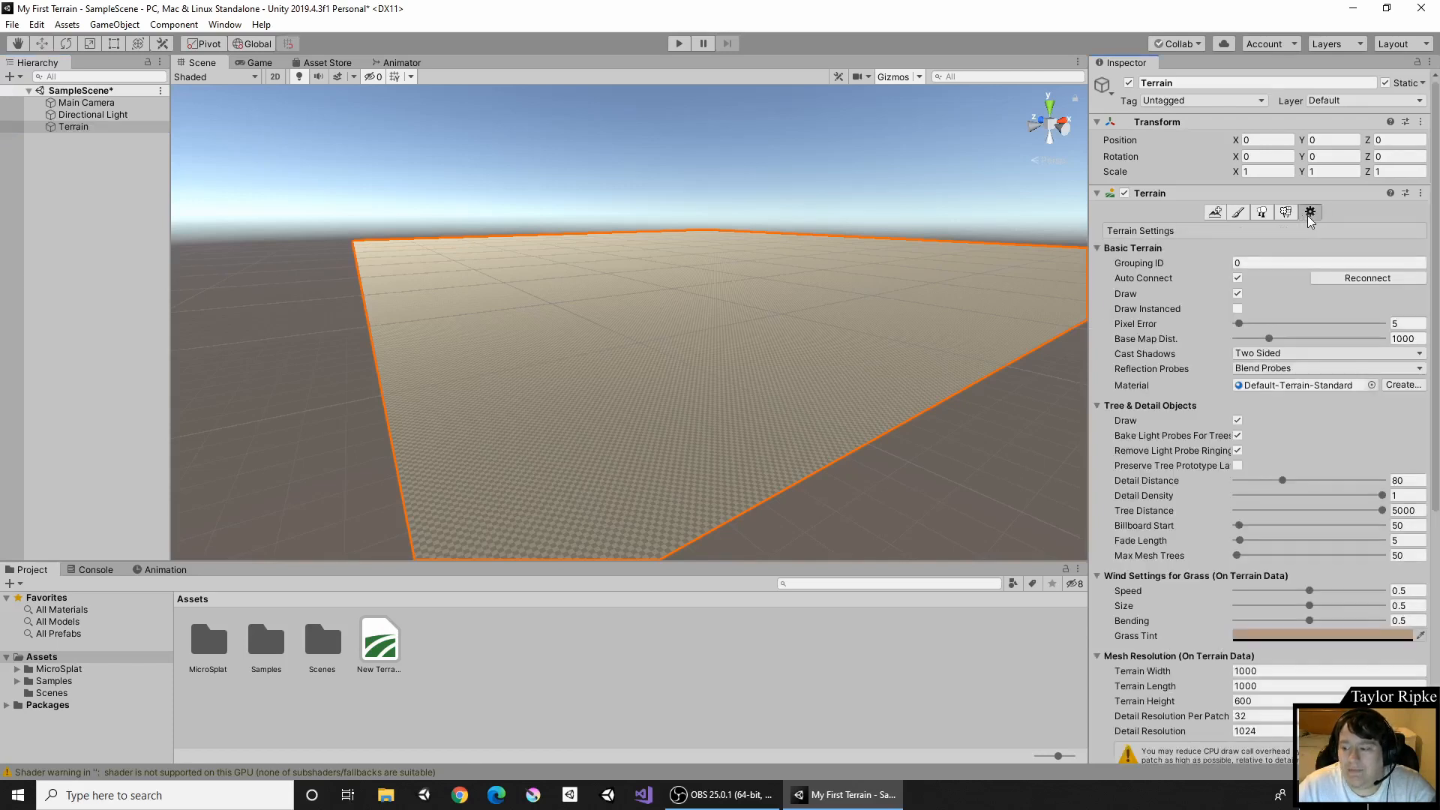
{"action": "scroll", "coordinate": [1216, 246], "scroll_direction": "down", "scroll_amount": 3}
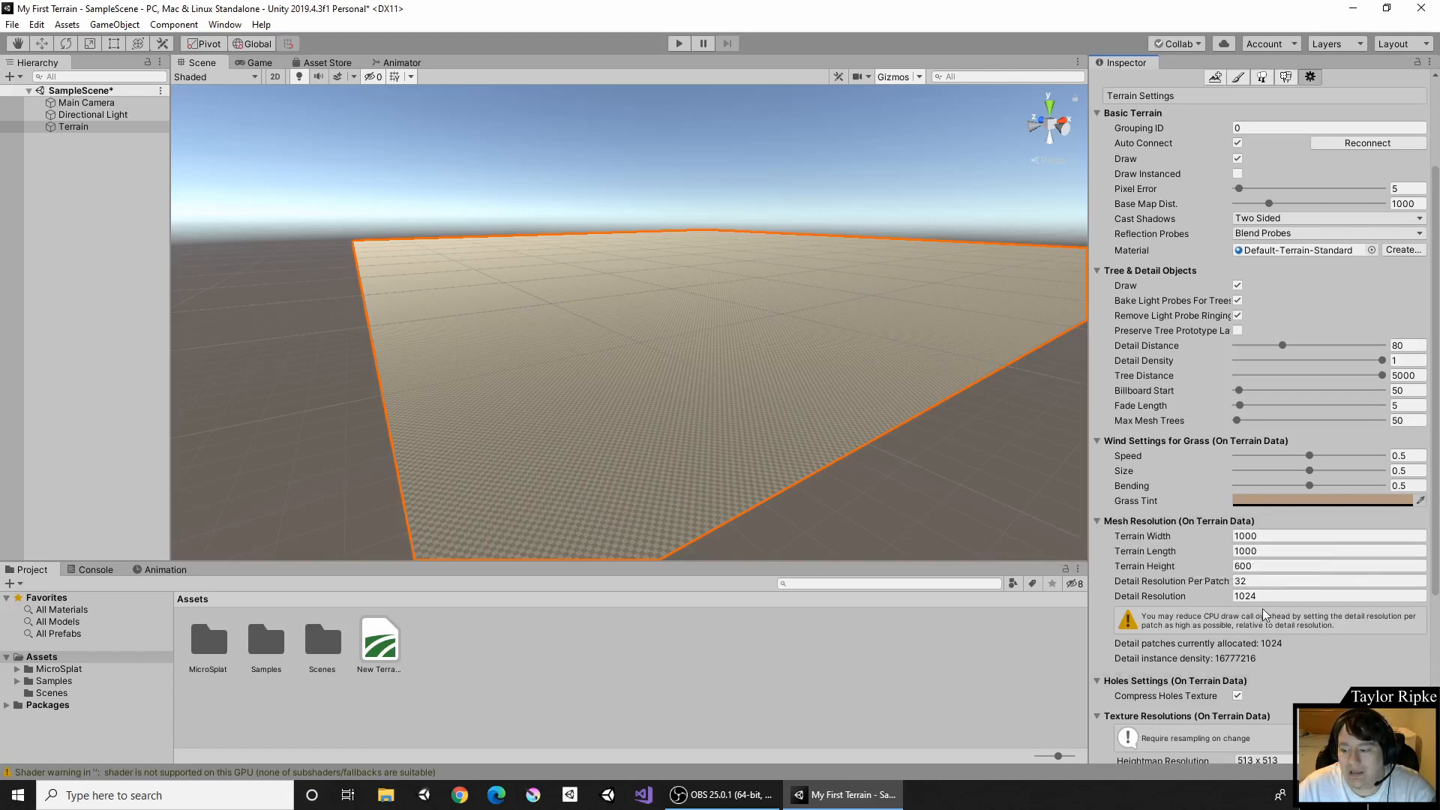
{"action": "left_click", "coordinate": [1267, 538]}
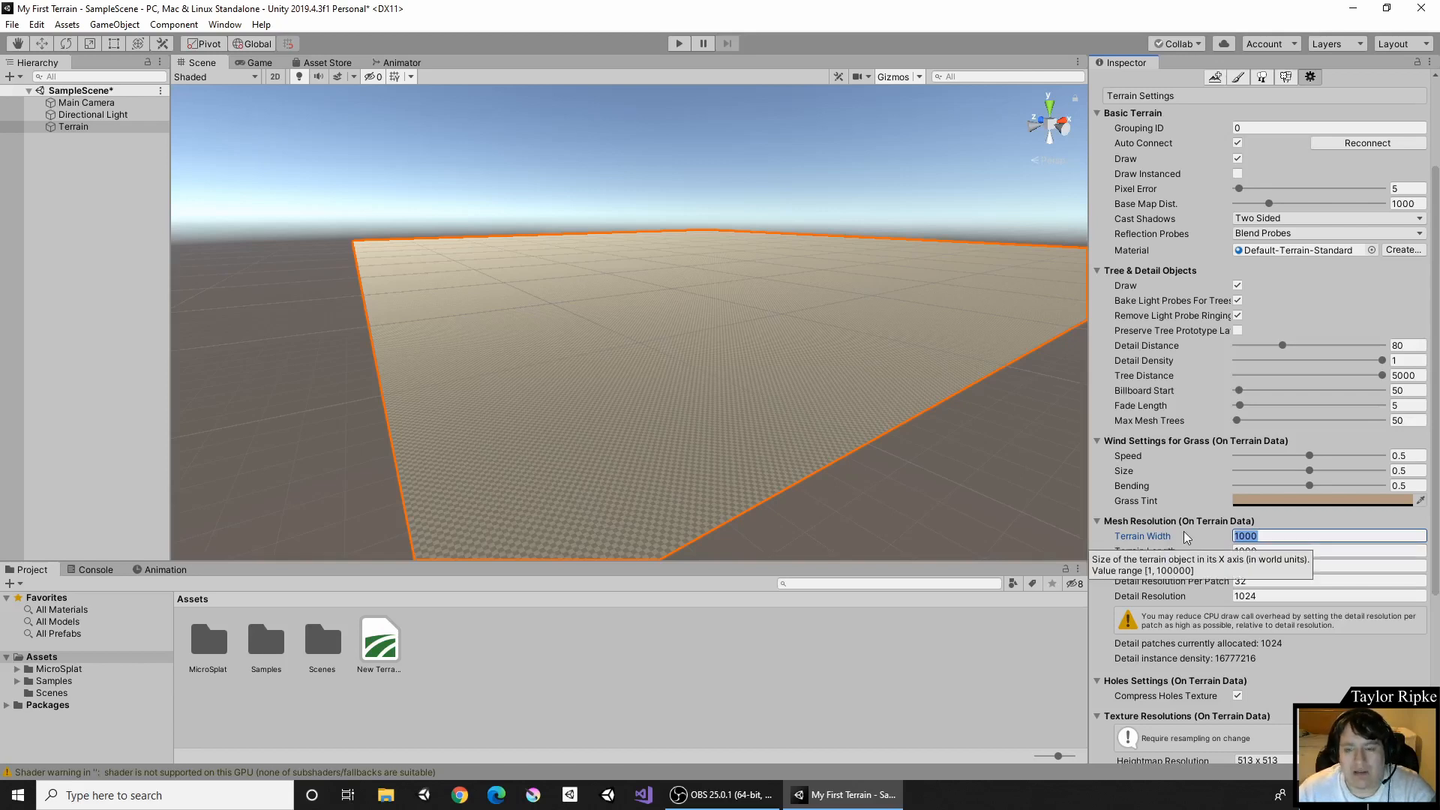
{"action": "type", "text": "250"}
{"action": "key", "text": "Tab"}
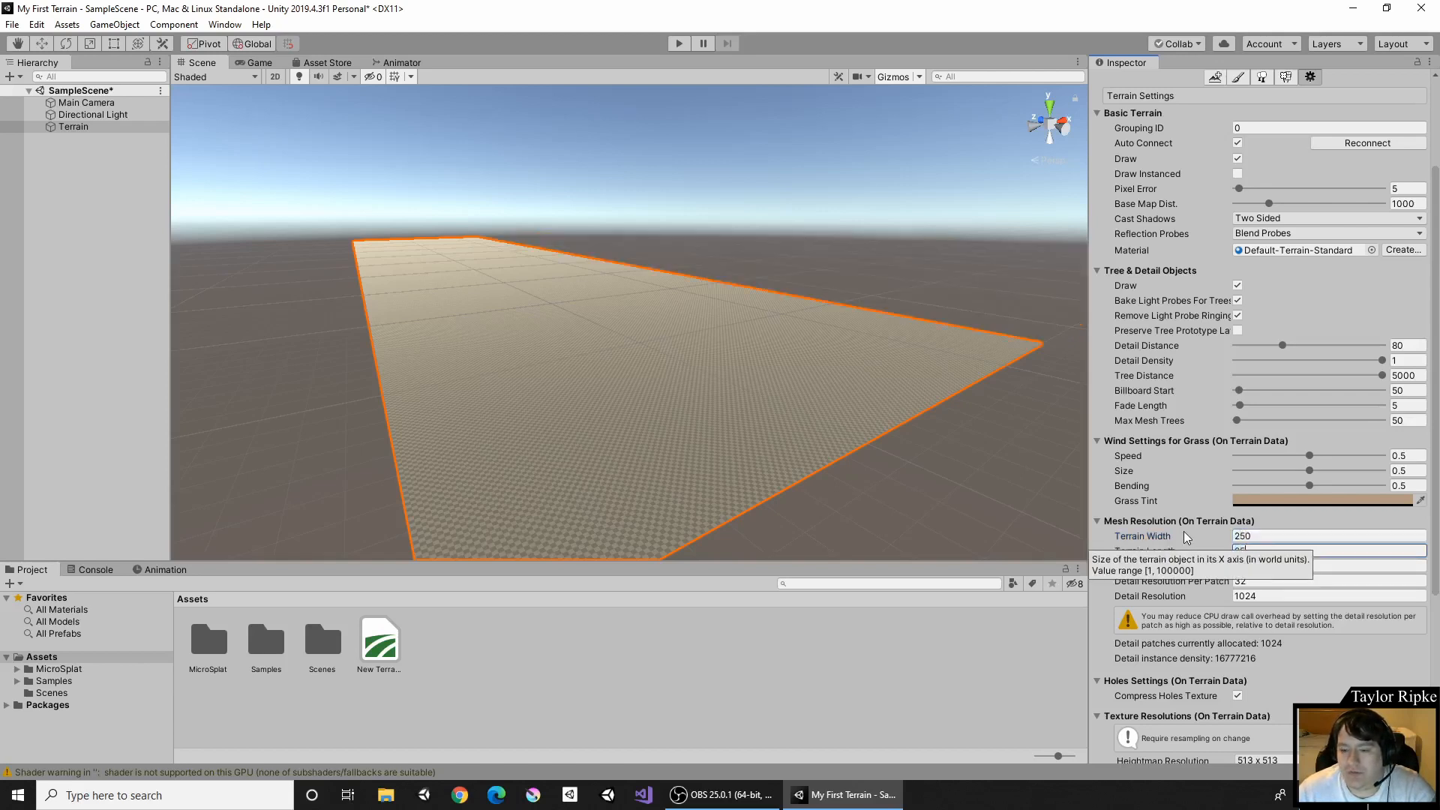
{"action": "type", "text": "250"}
{"action": "key", "text": "Return"}
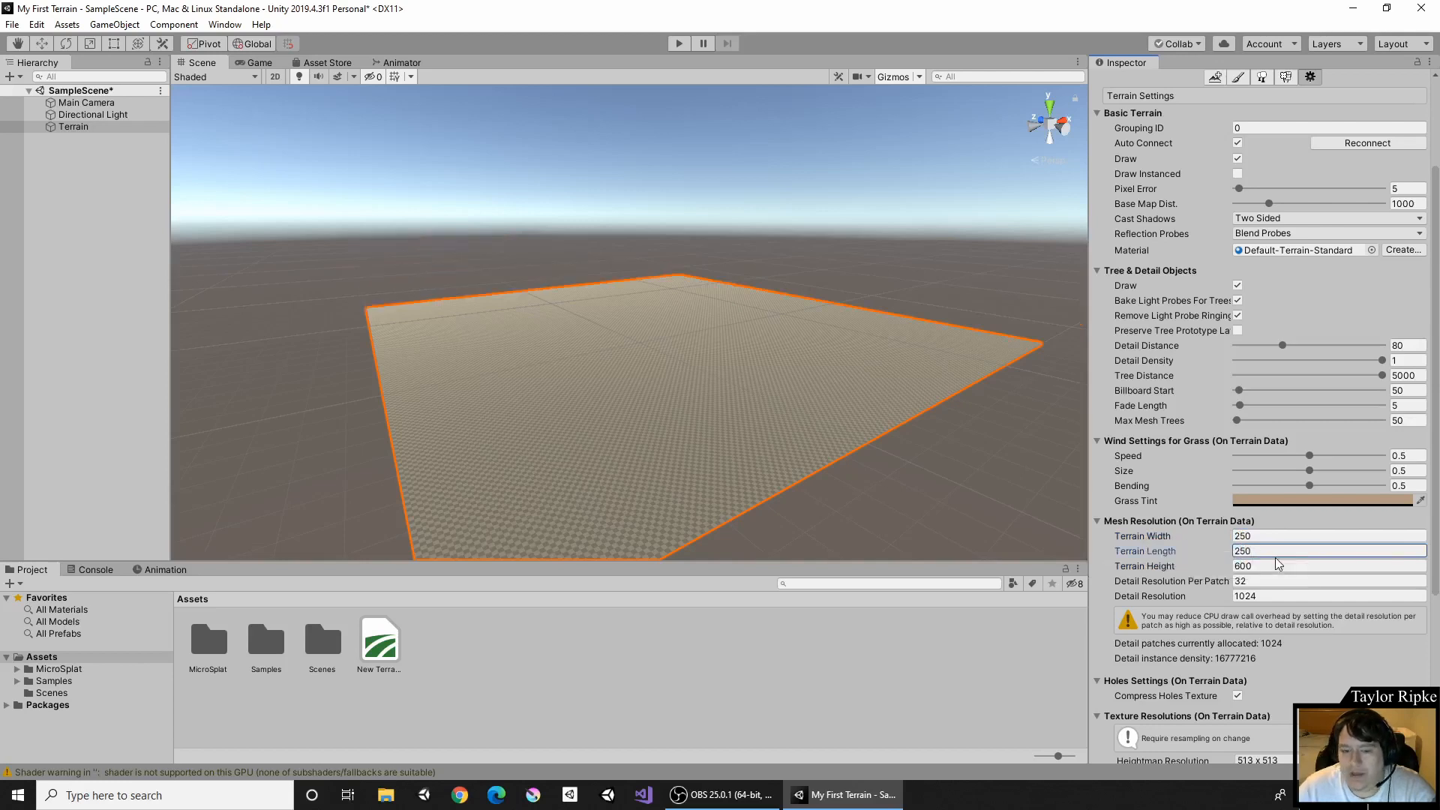
Examine the extent of the resized terrain from several angles and distances in the scene.
{"action": "scroll", "coordinate": [755, 218], "scroll_direction": "up", "scroll_amount": 5}
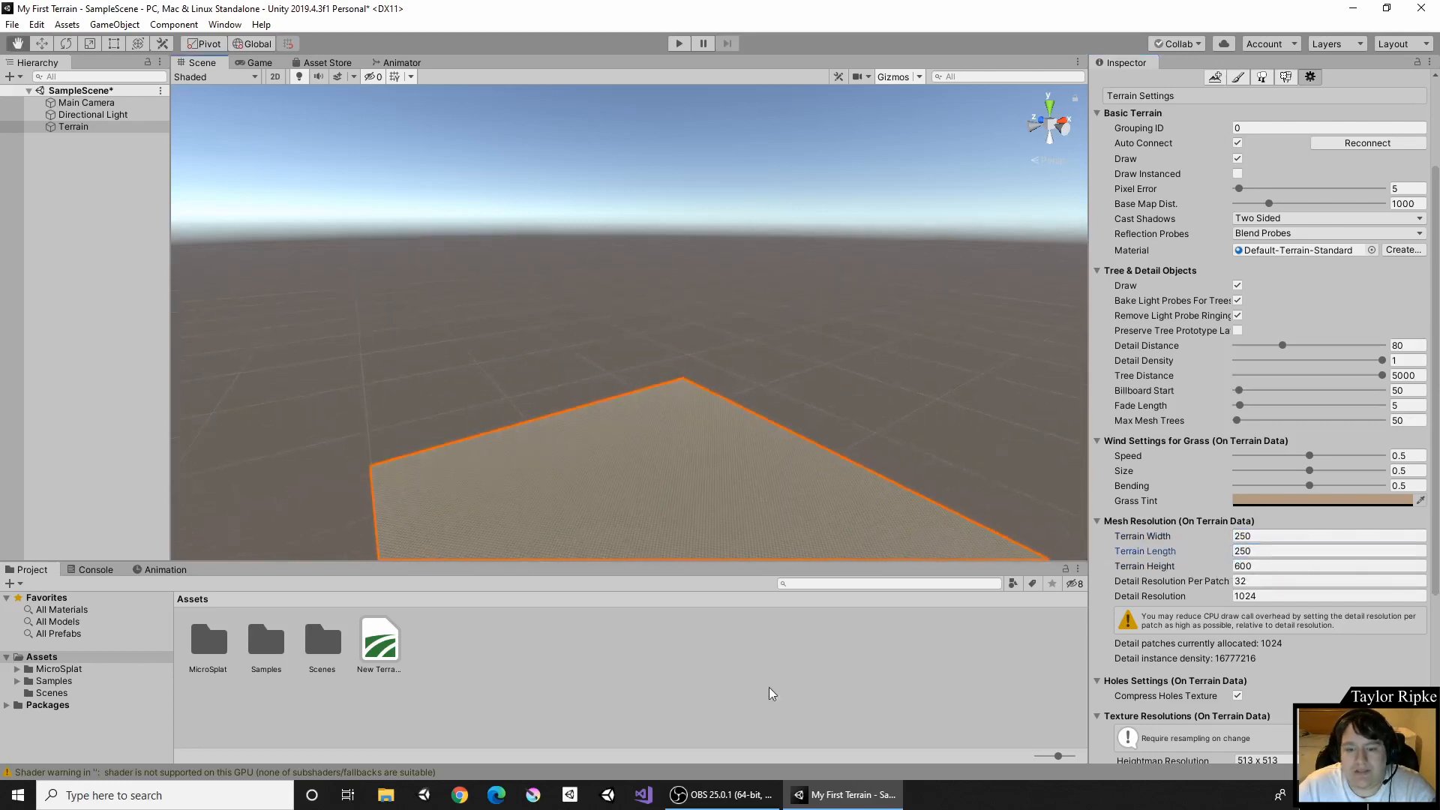
{"action": "right_click_drag", "start_coordinate": [866, 273], "coordinate": [787, 421]}
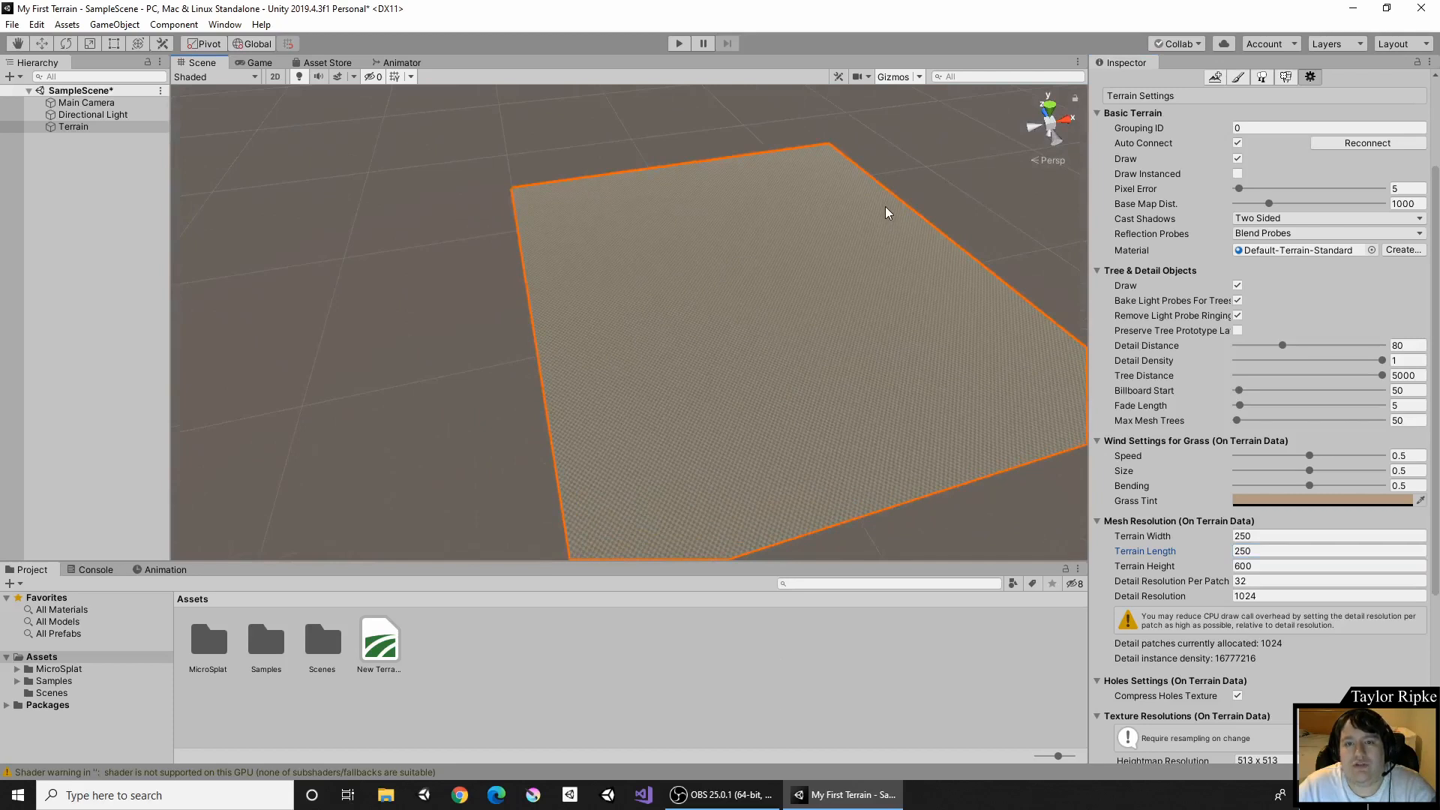
{"action": "middle_click_drag", "start_coordinate": [886, 207], "coordinate": [486, 571]}
{"action": "middle_click_drag", "start_coordinate": [713, 361], "coordinate": [876, 85]}
{"action": "right_click_drag", "start_coordinate": [936, 202], "coordinate": [699, 122]}
{"action": "scroll", "coordinate": [689, 283], "scroll_direction": "up", "scroll_amount": 4}
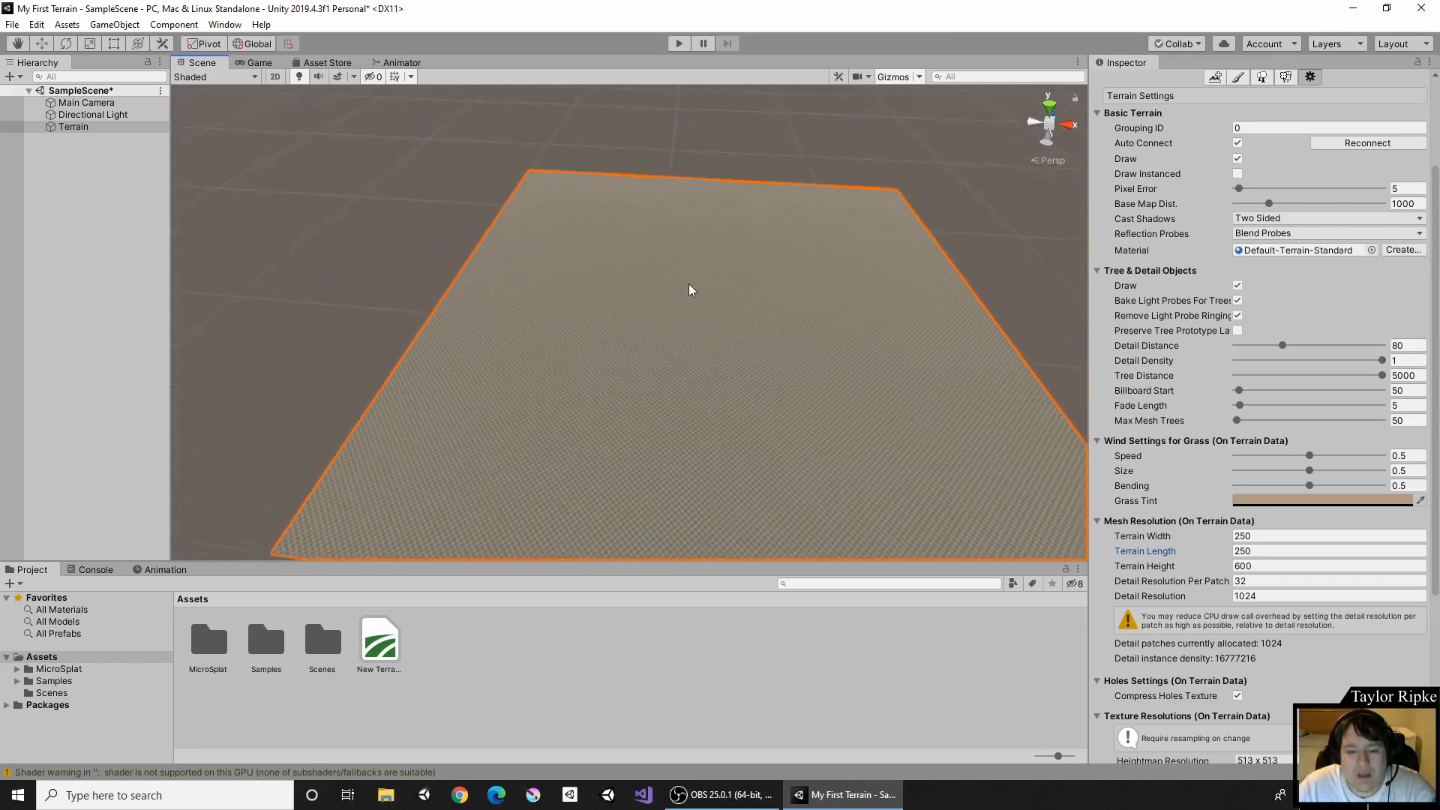
{"action": "scroll", "coordinate": [686, 353], "scroll_direction": "down", "scroll_amount": 5}
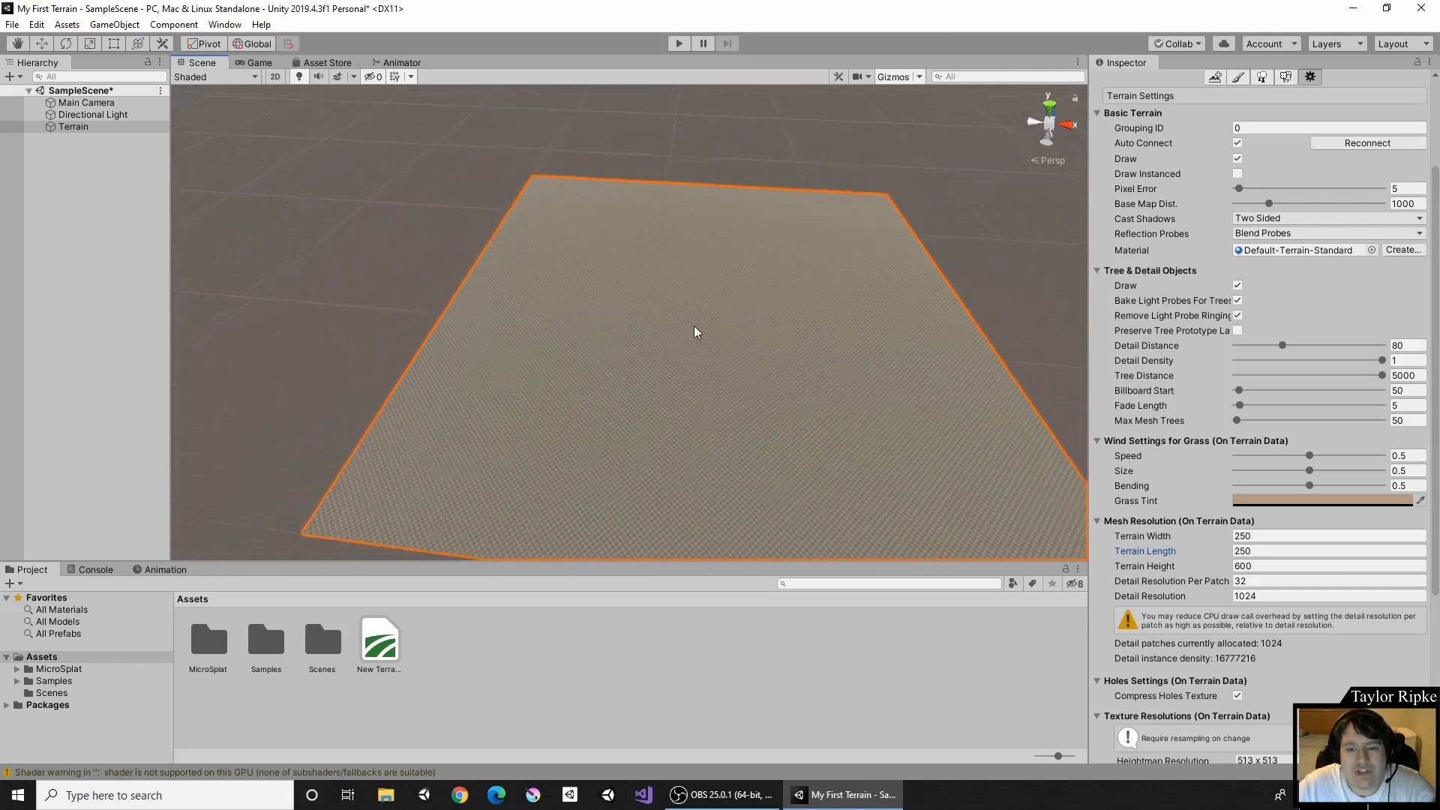
{"action": "right_click_drag", "start_coordinate": [676, 390], "coordinate": [784, 356]}
{"action": "right_click_drag", "start_coordinate": [713, 433], "coordinate": [1025, 197]}
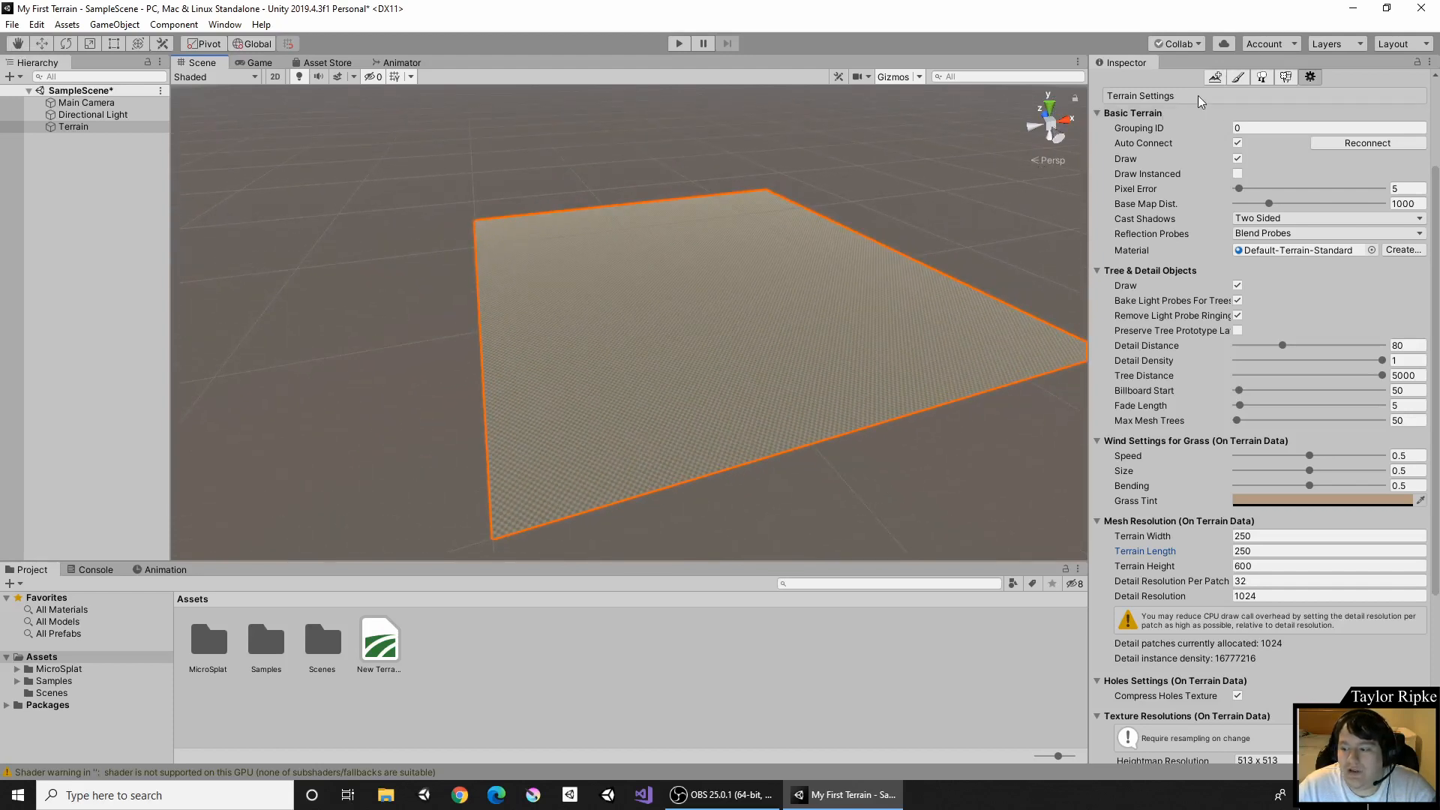
Create six neighbor terrains around the original: one on the negative X side and five extending along positive X and Z.
{"action": "scroll", "coordinate": [1223, 517], "scroll_direction": "up", "scroll_amount": 3}
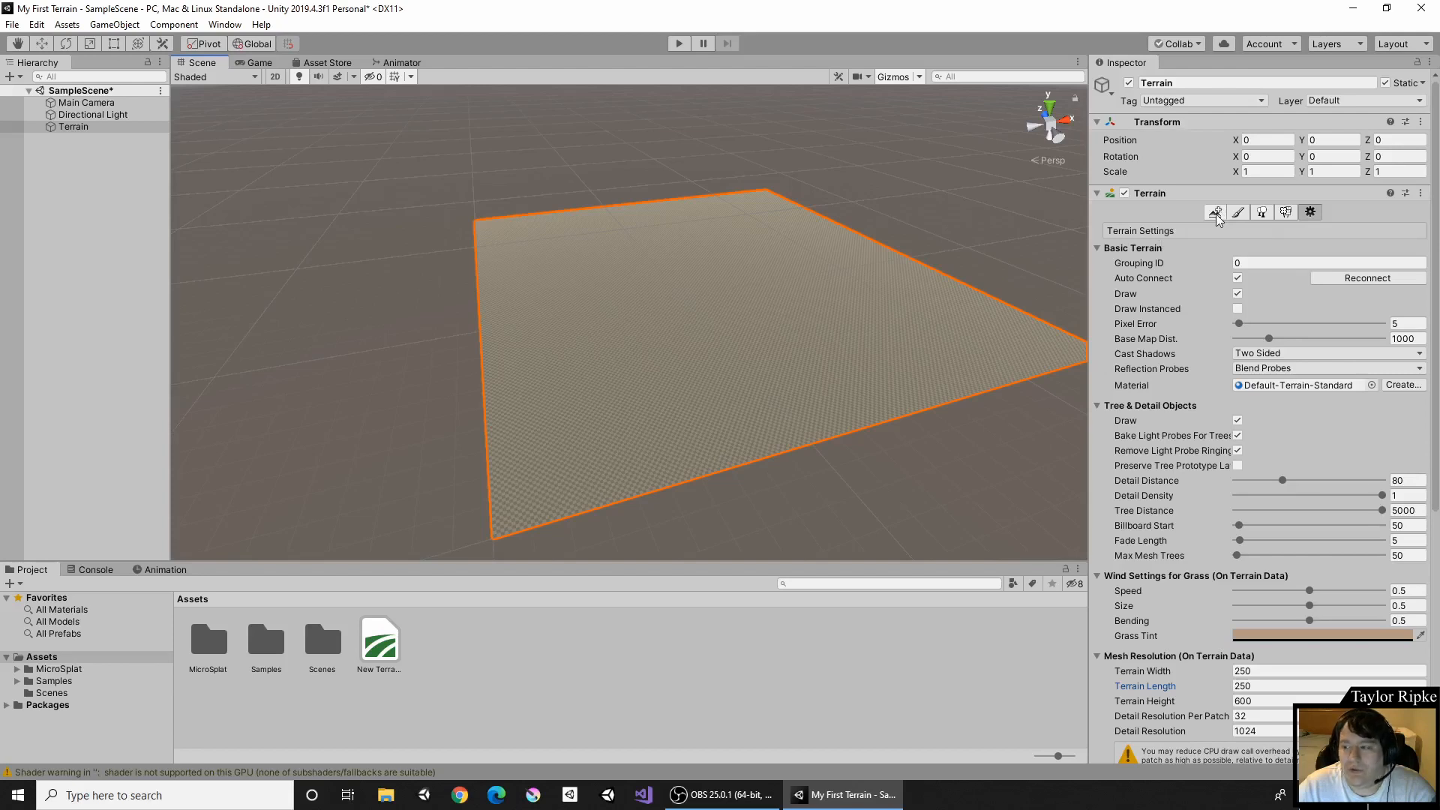
{"action": "left_click", "coordinate": [1217, 213]}
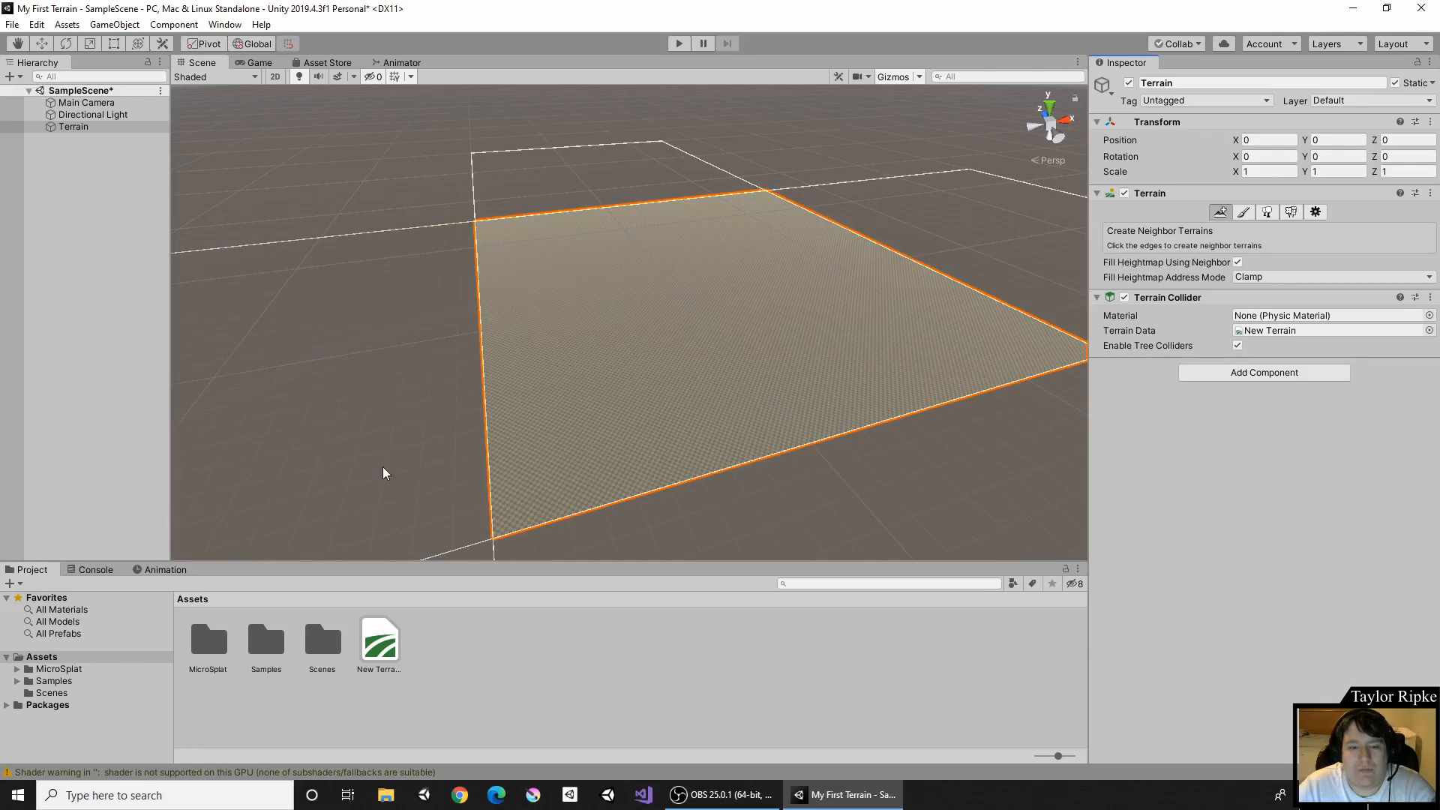
{"action": "scroll", "coordinate": [448, 412], "scroll_direction": "down", "scroll_amount": 5}
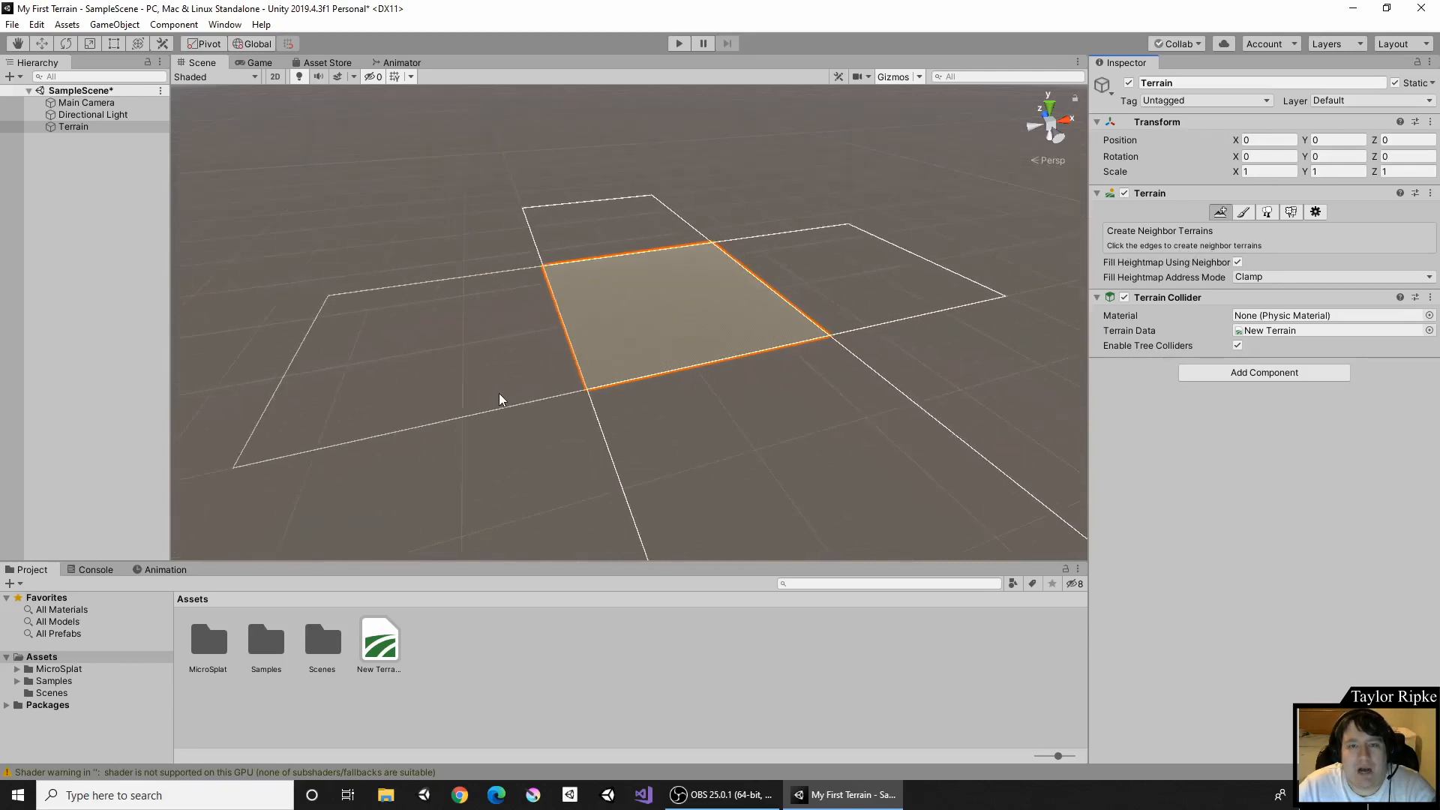
{"action": "scroll", "coordinate": [500, 400], "scroll_direction": "down", "scroll_amount": 2}
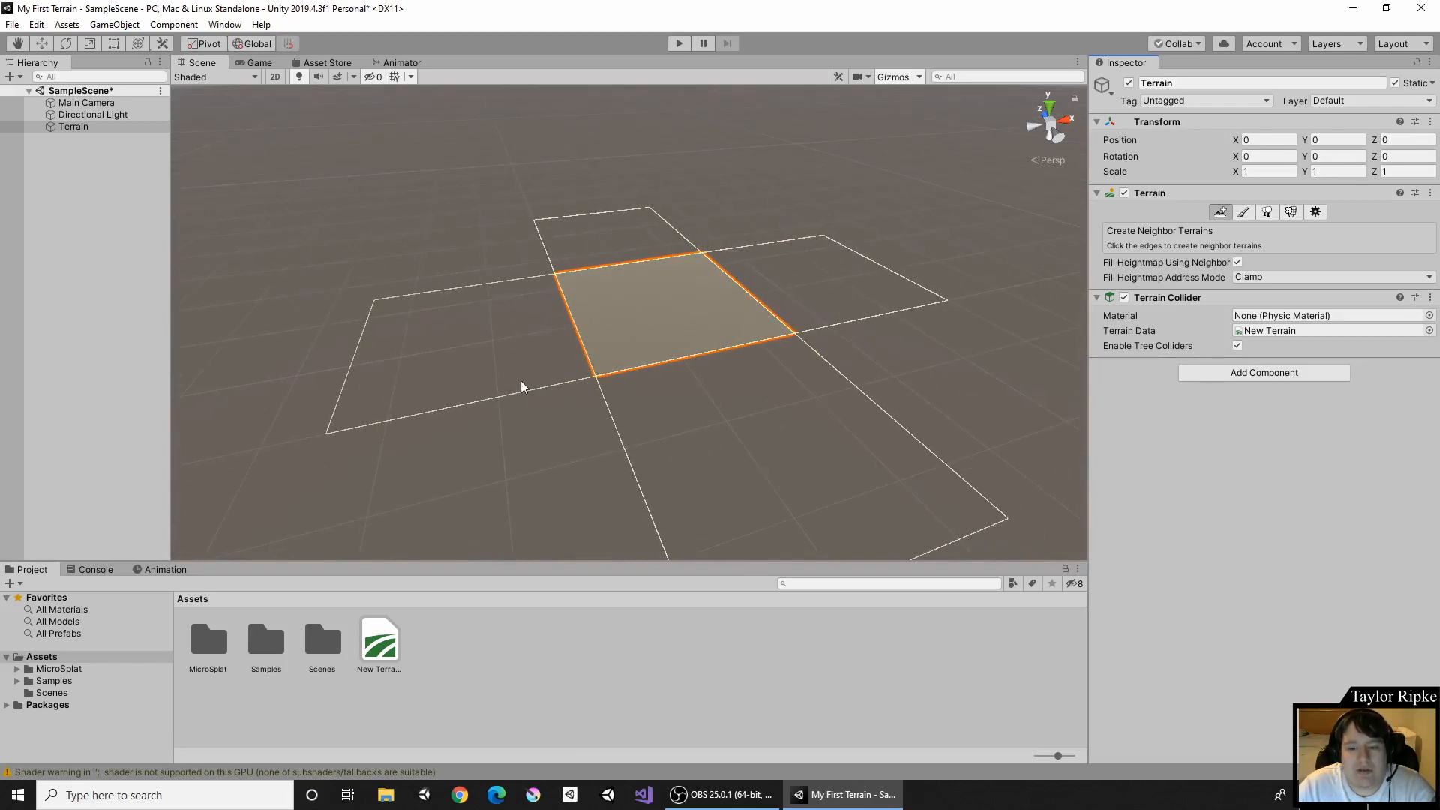
{"action": "left_click", "coordinate": [498, 318]}
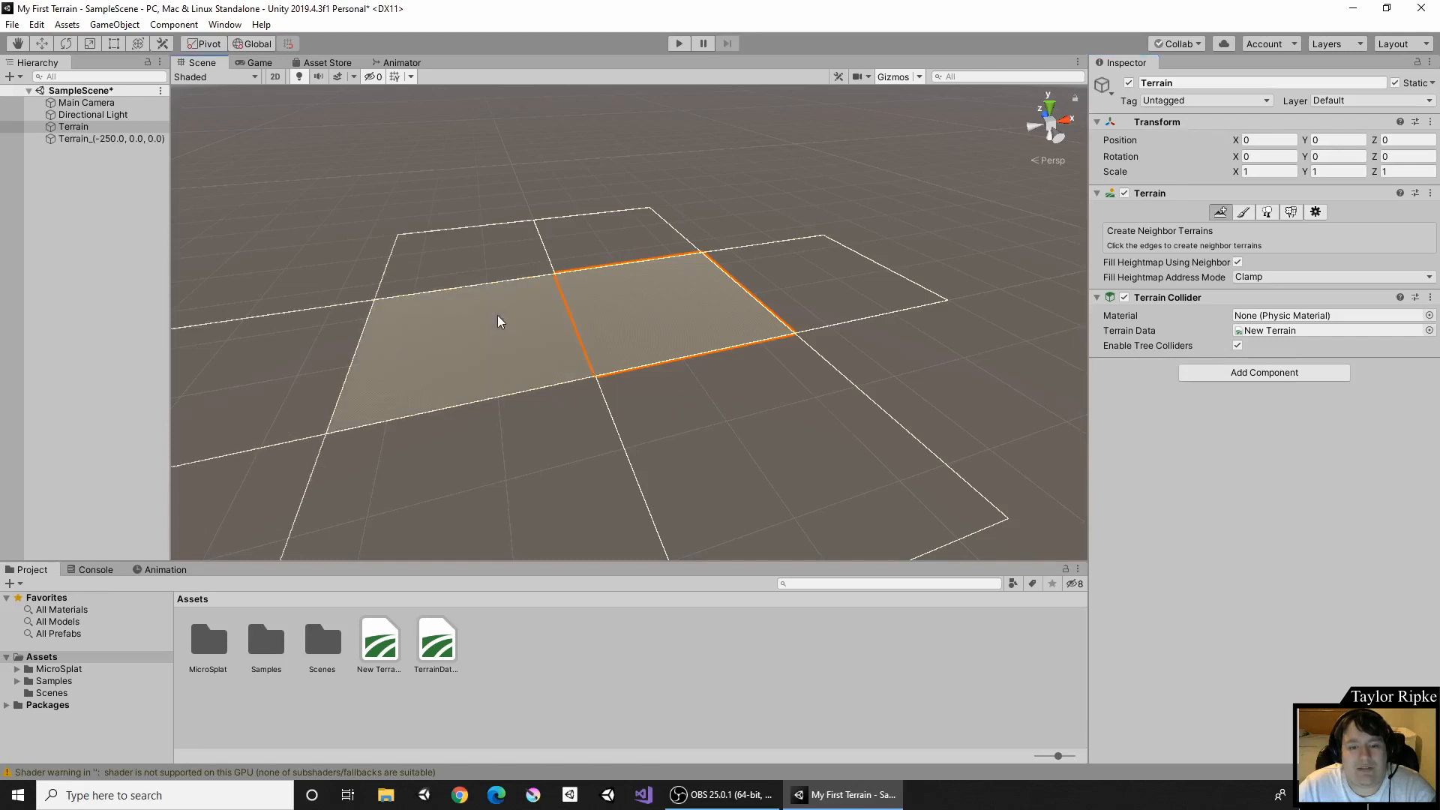
{"action": "left_click", "coordinate": [583, 238]}
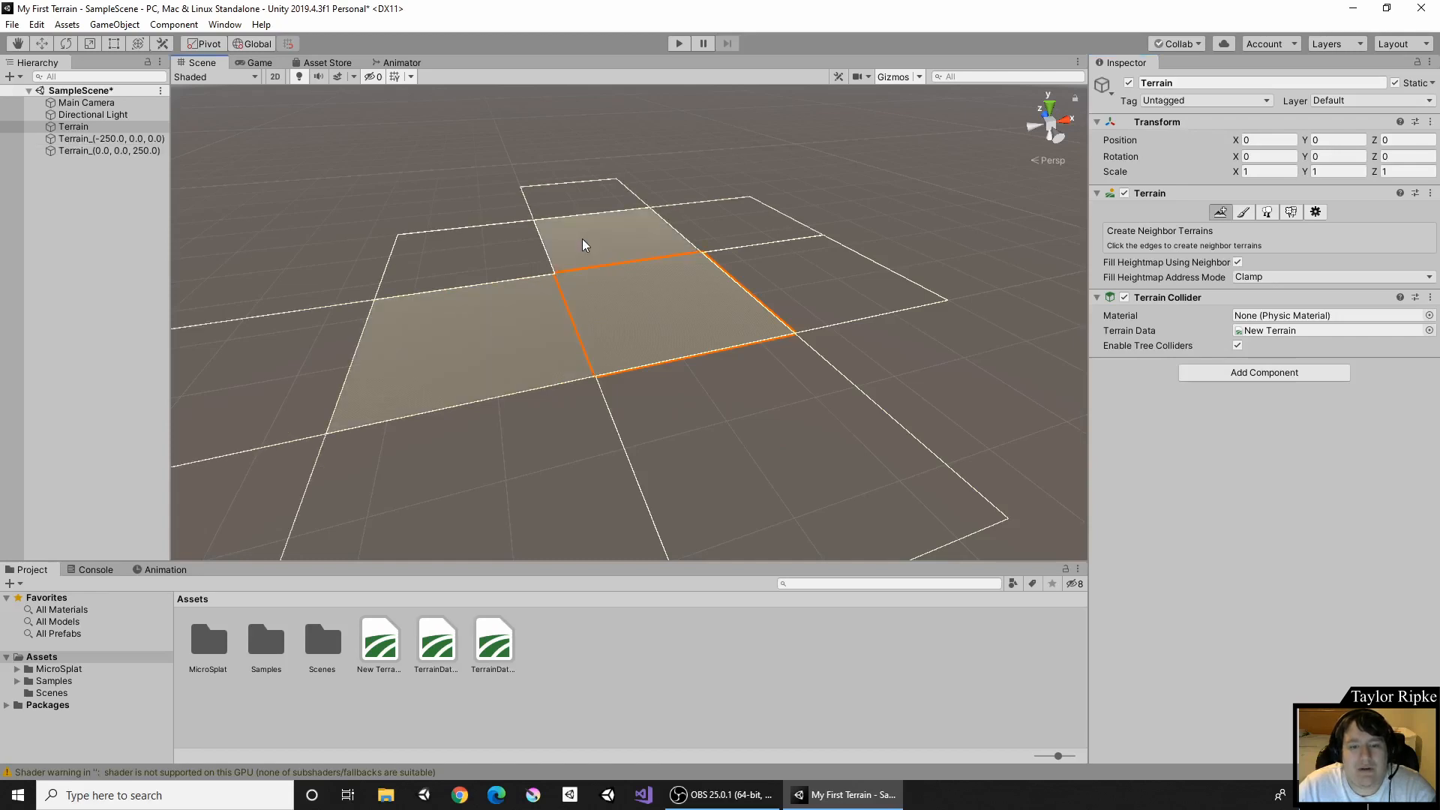
{"action": "left_click", "coordinate": [830, 263]}
{"action": "left_click", "coordinate": [817, 226]}
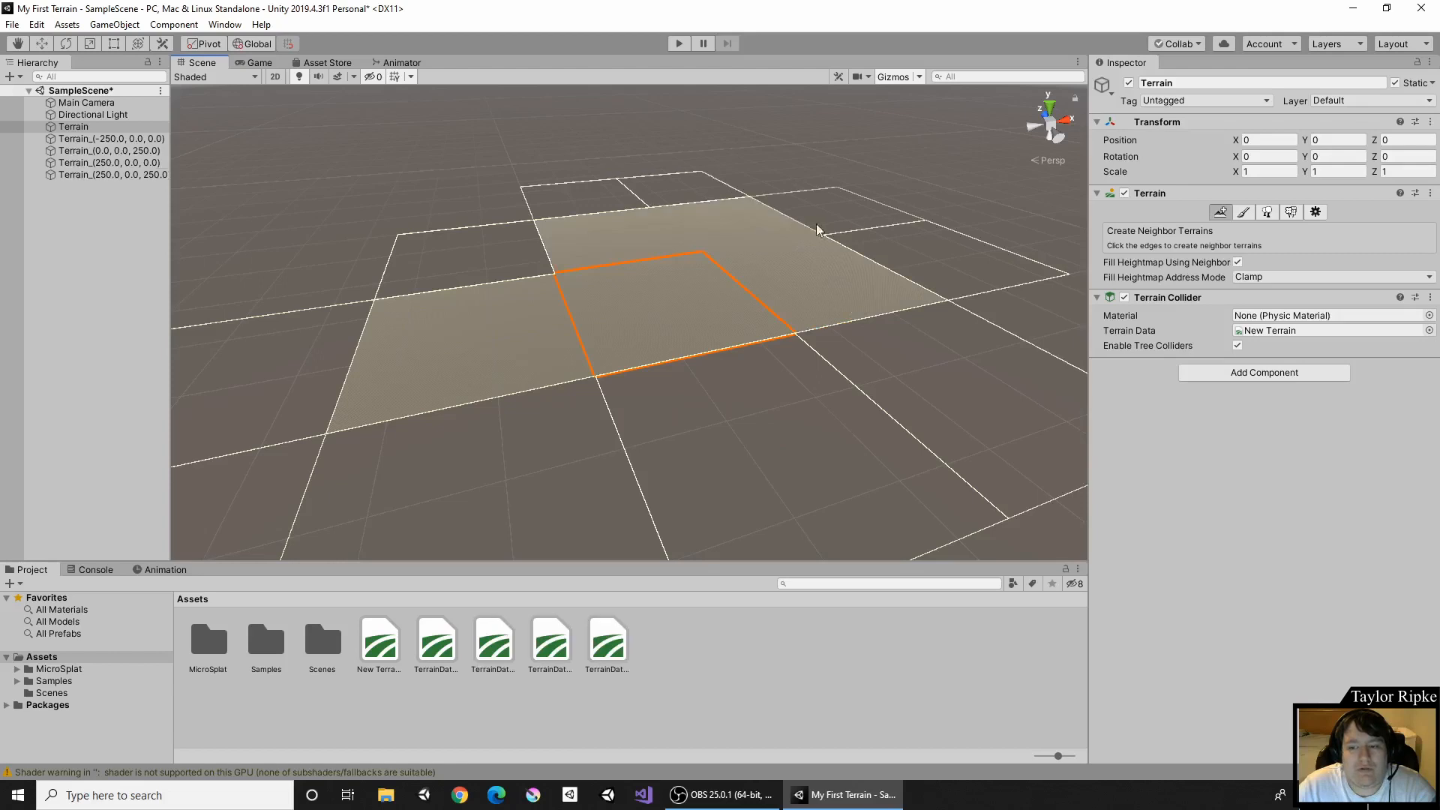
{"action": "left_click", "coordinate": [858, 216]}
{"action": "left_click", "coordinate": [920, 267]}
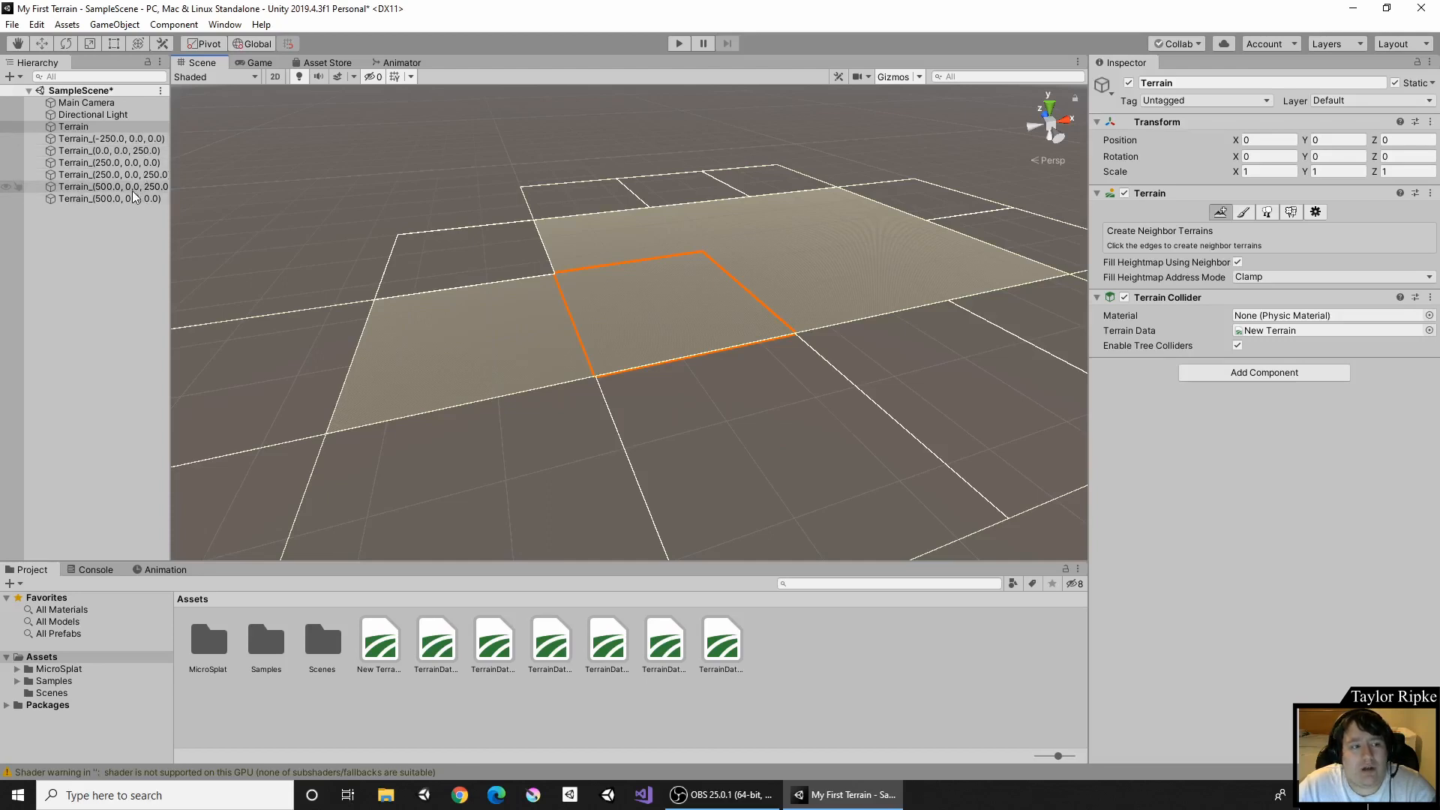
Select the neighbor terrain at X -250 and the original terrain in turn to compare their properties.
{"action": "left_click", "coordinate": [138, 142]}
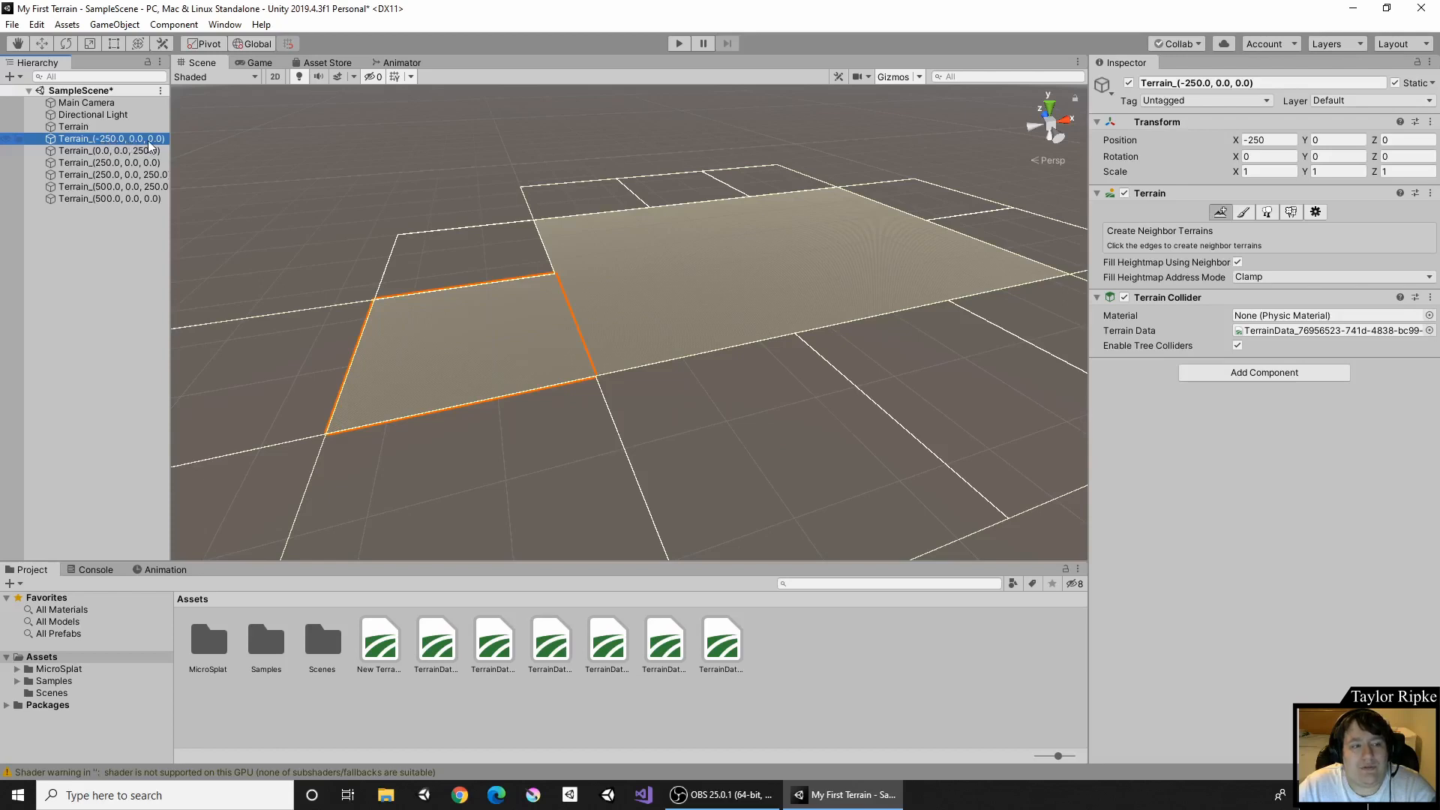
{"action": "left_click", "coordinate": [665, 295]}
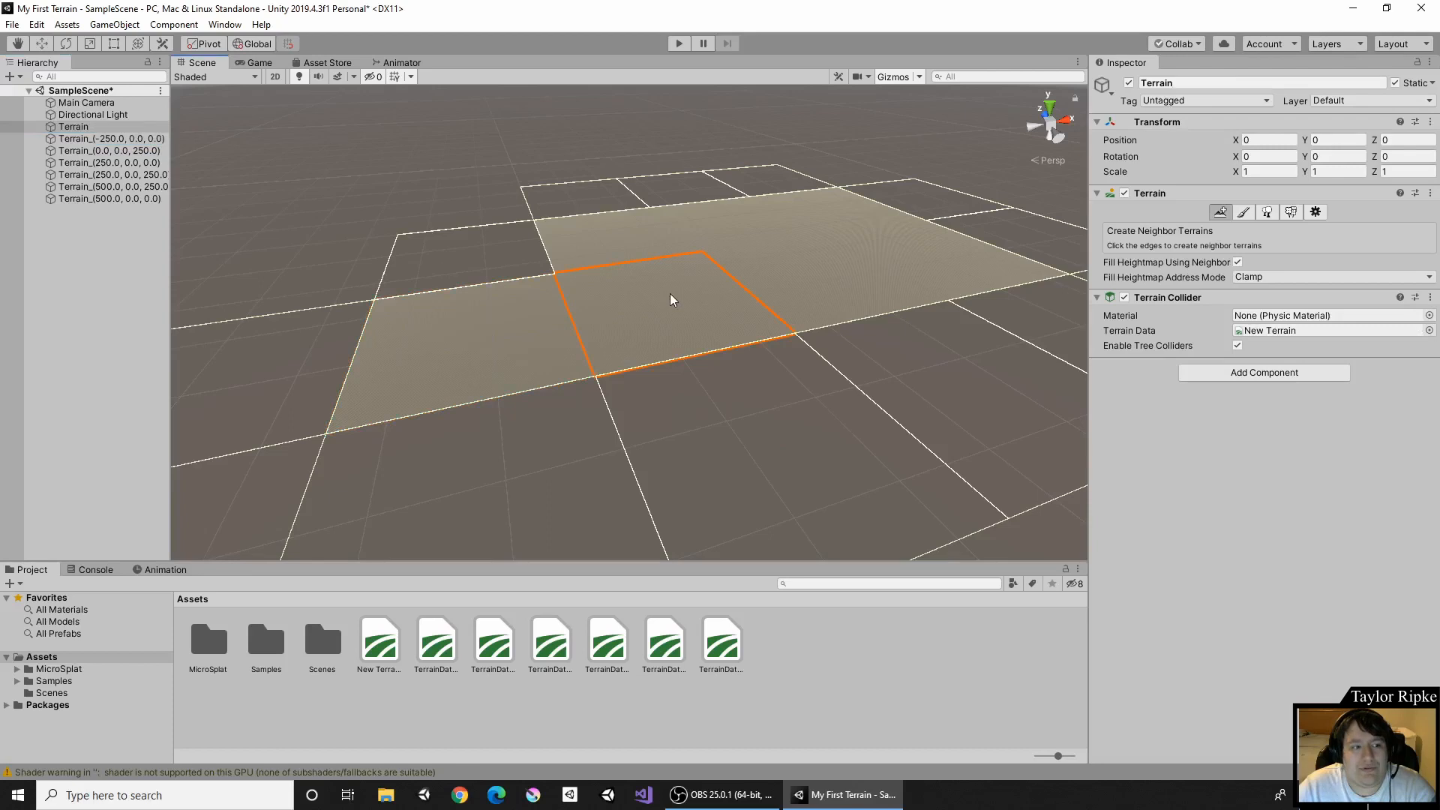
{"action": "left_click", "coordinate": [528, 332]}
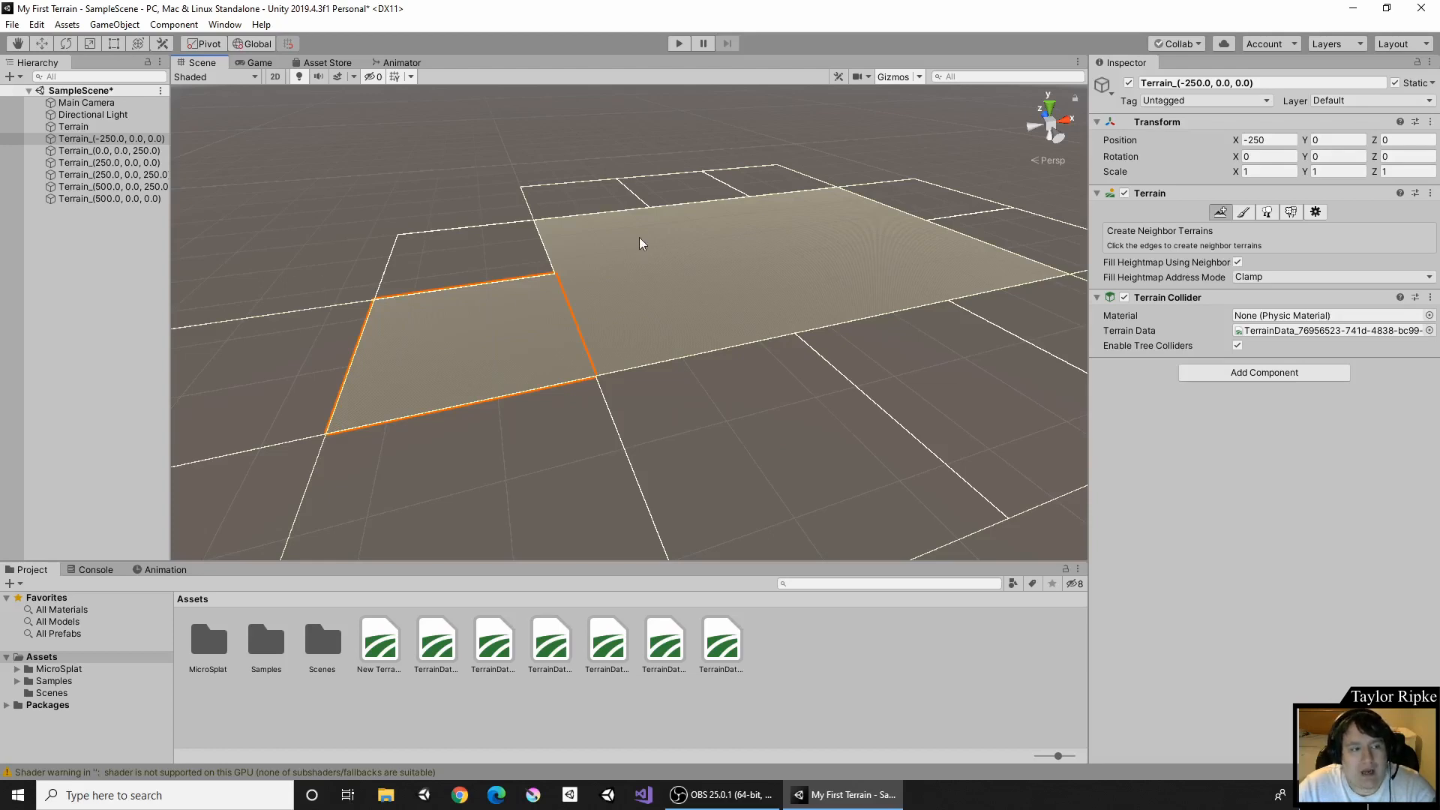
{"action": "left_click", "coordinate": [631, 265]}
Undo the creation of all neighbor terrains so that only the original Terrain object is kept.
{"action": "key", "text": "ctrl+z"}
{"action": "key", "text": "ctrl+z"}
{"action": "key", "text": "ctrl+z"}
{"action": "key", "text": "ctrl+z"}
{"action": "key", "text": "ctrl+z"}
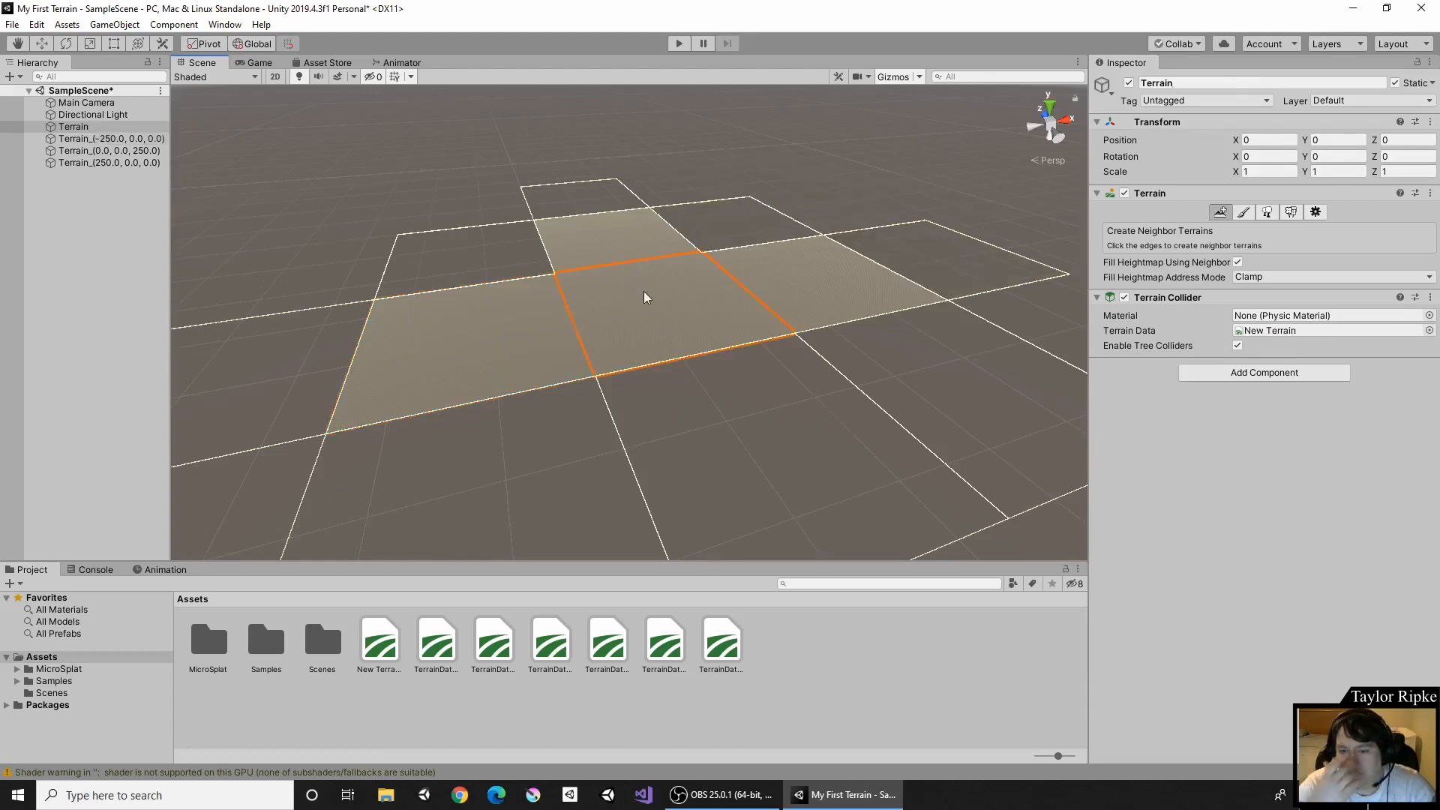
{"action": "key", "text": "ctrl+z"}
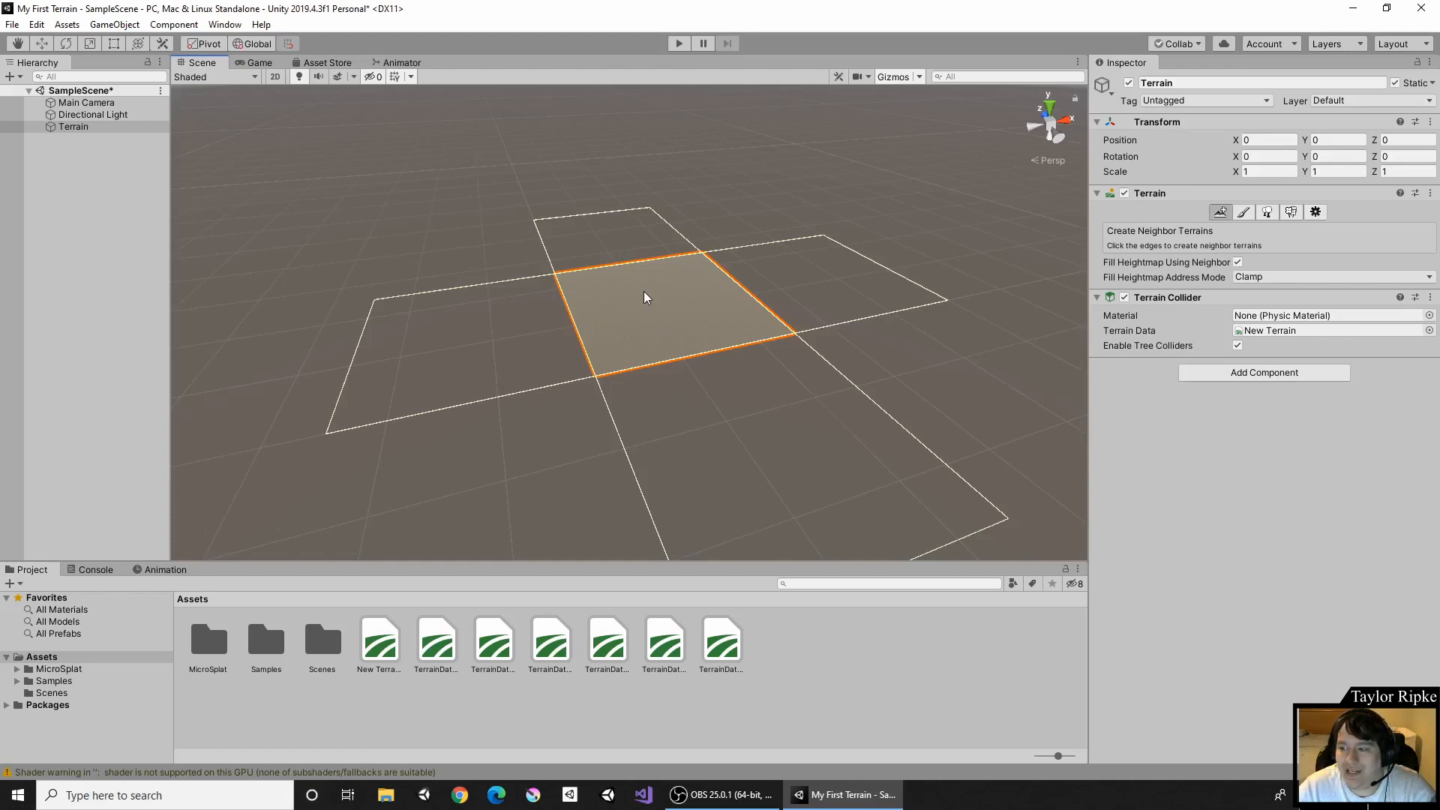
Activate terrain painting on the Terrain object in Raise or Lower Terrain mode.
{"action": "left_click", "coordinate": [1244, 213]}
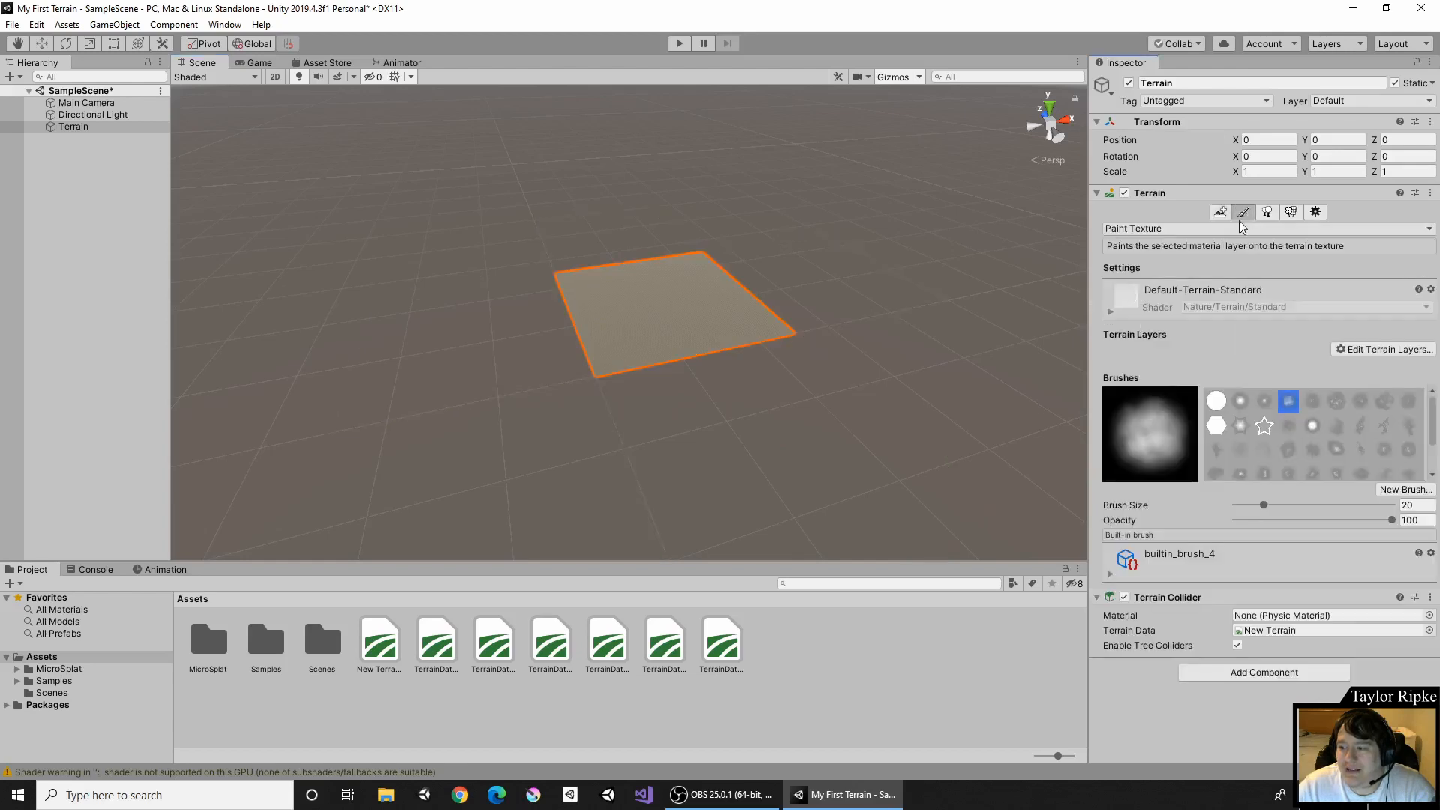
{"action": "left_click", "coordinate": [1235, 229]}
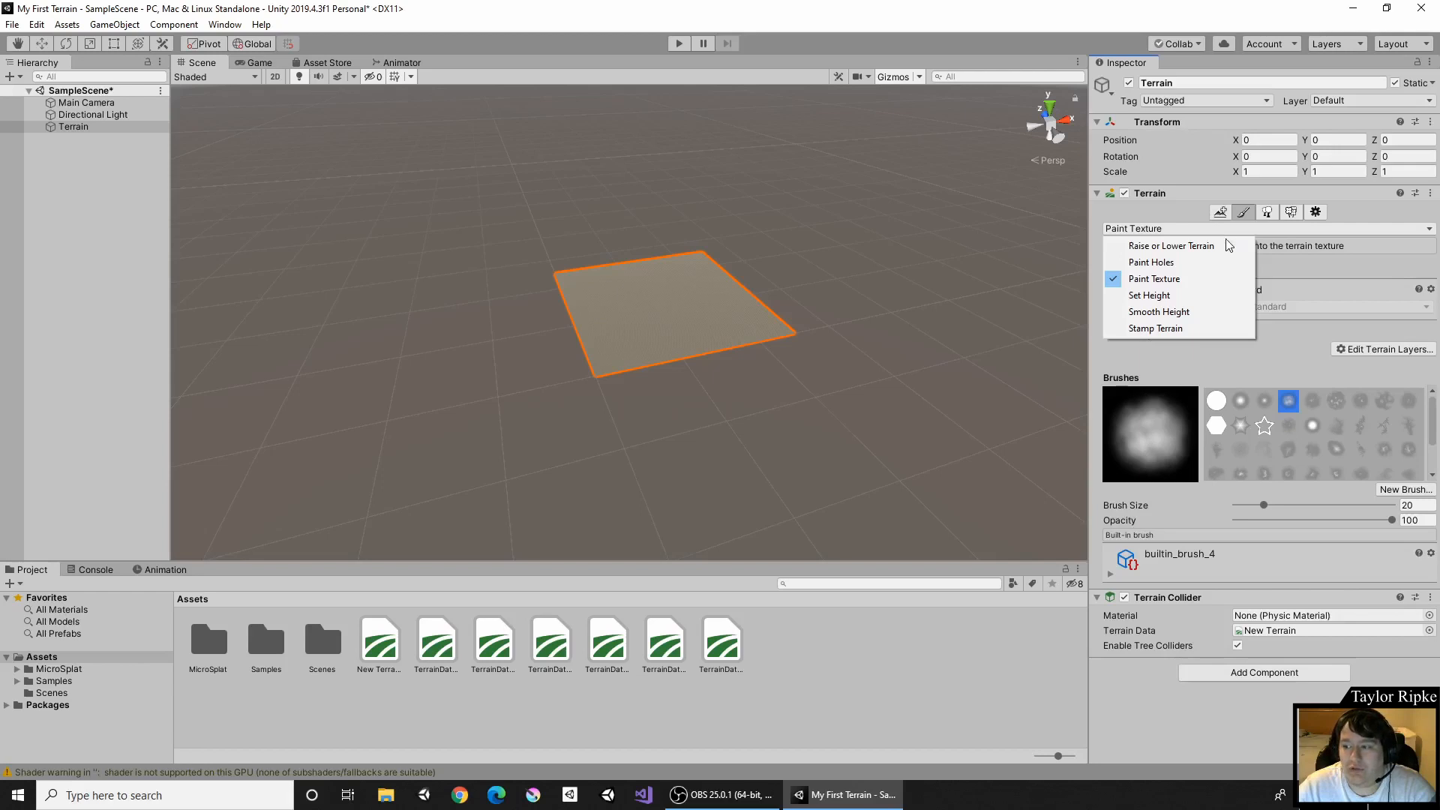
{"action": "left_click", "coordinate": [1191, 260]}
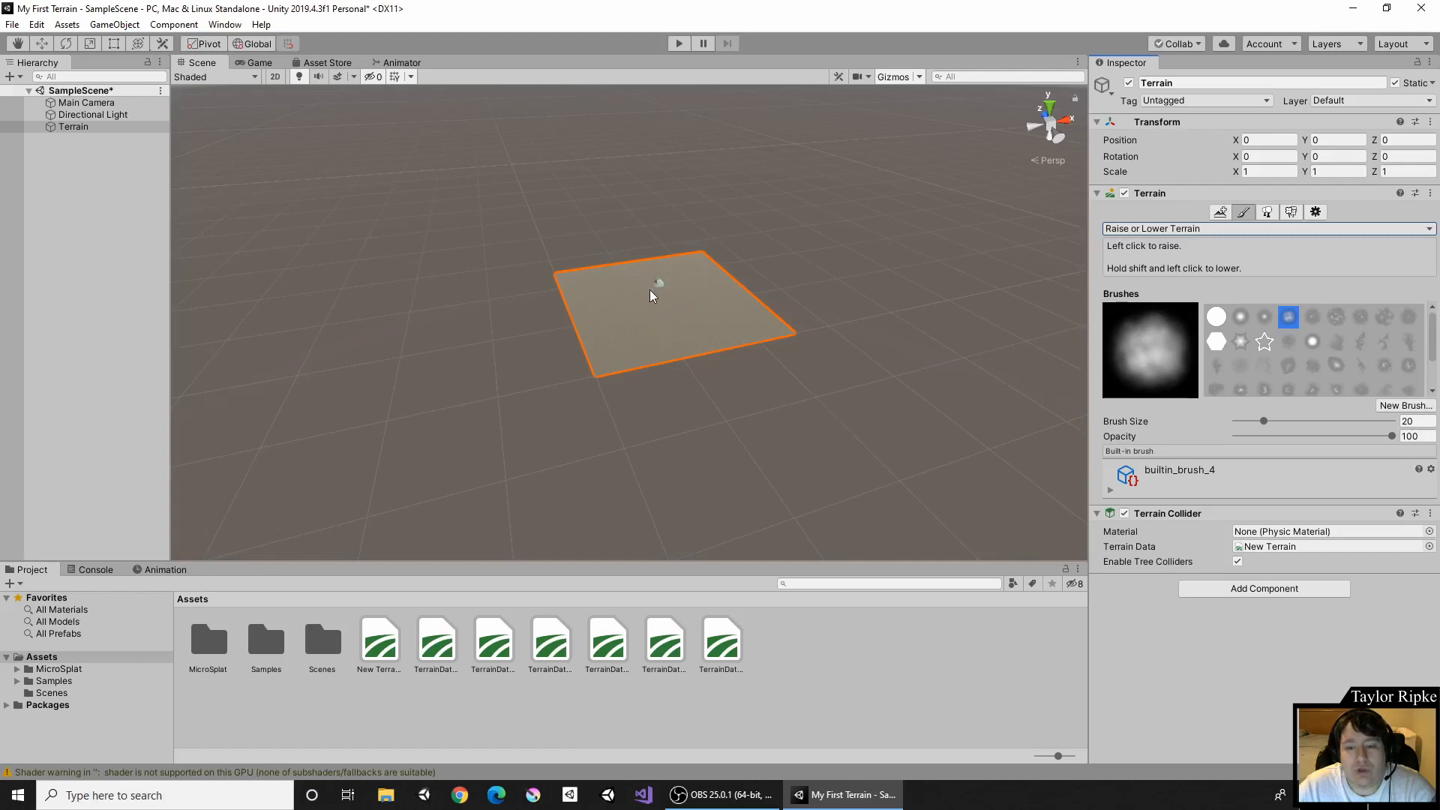
Try to raise and lower small spots near the middle of the terrain with the builtin_brush_4 brush.
{"action": "scroll", "coordinate": [633, 347], "scroll_direction": "up", "scroll_amount": 5}
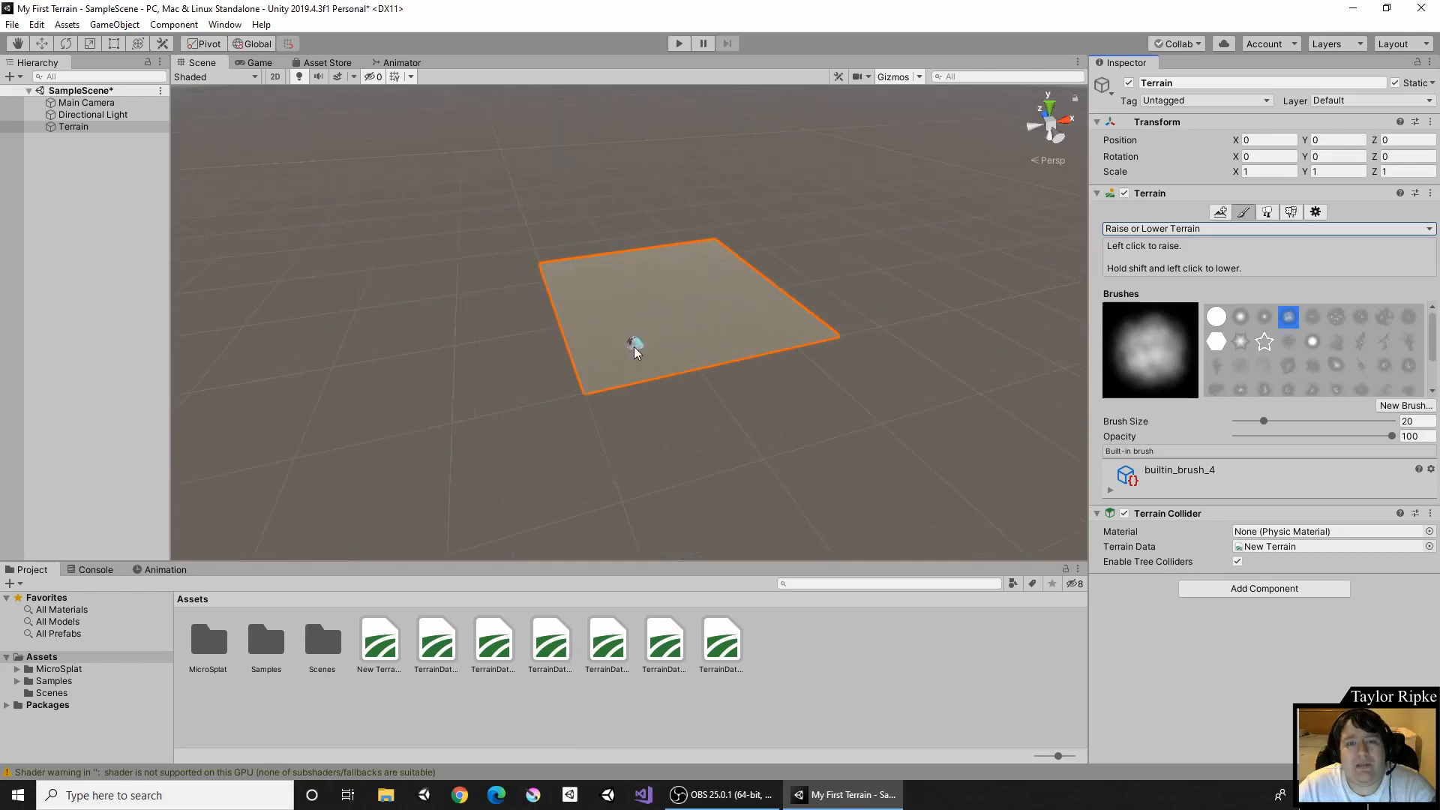
{"action": "scroll", "coordinate": [633, 343], "scroll_direction": "up", "scroll_amount": 5}
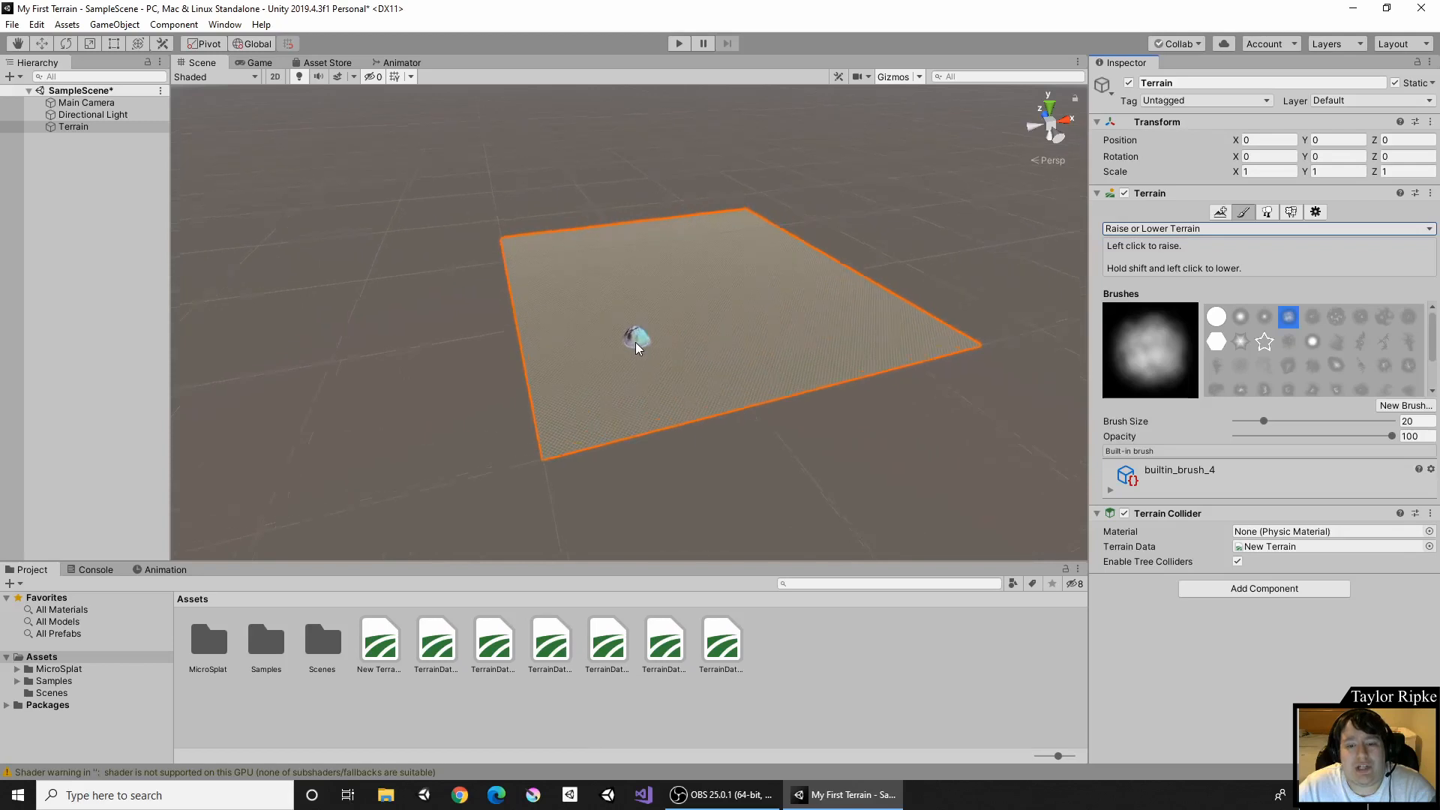
{"action": "scroll", "coordinate": [639, 344], "scroll_direction": "up", "scroll_amount": 2}
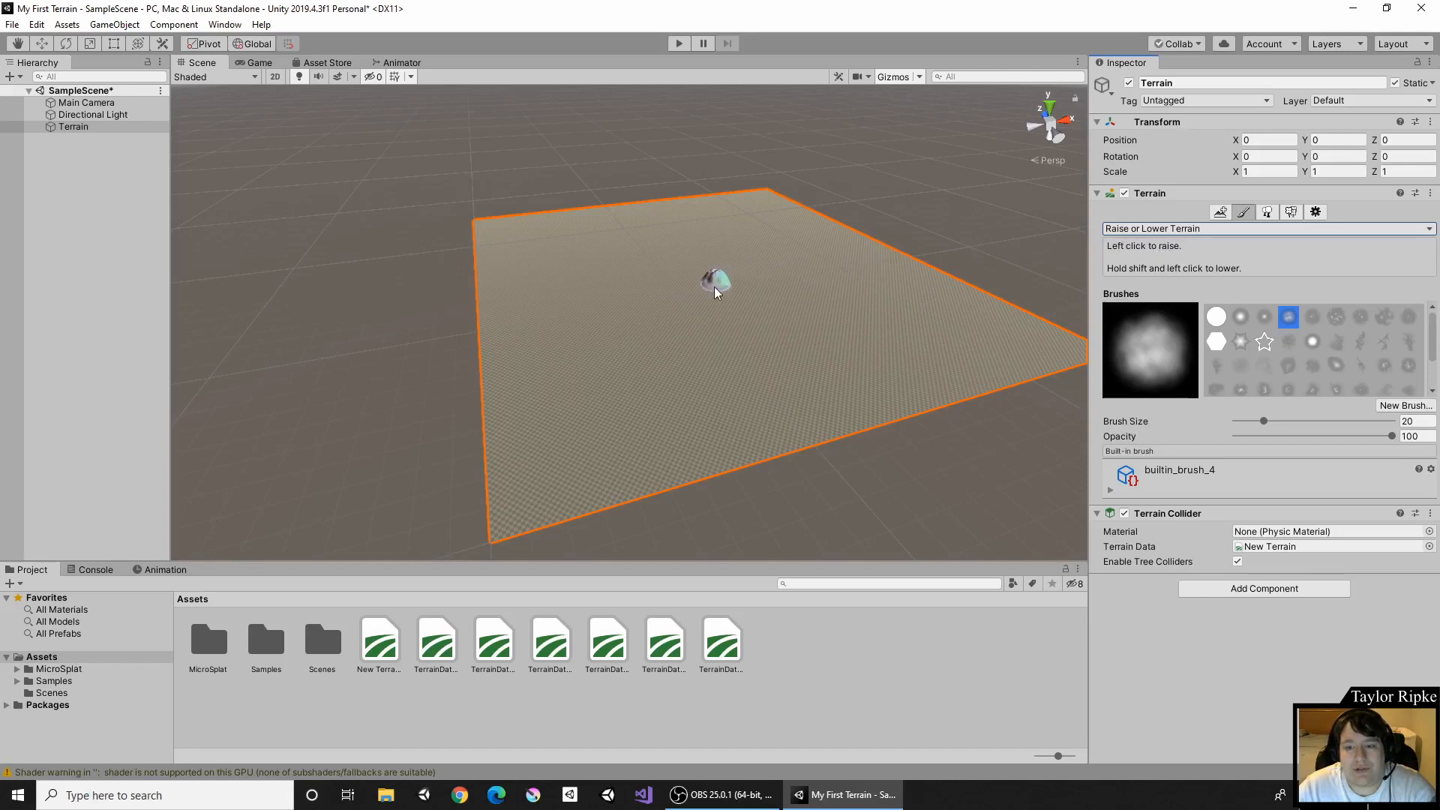
{"action": "left_click_drag", "start_coordinate": [703, 287], "coordinate": [702, 287]}
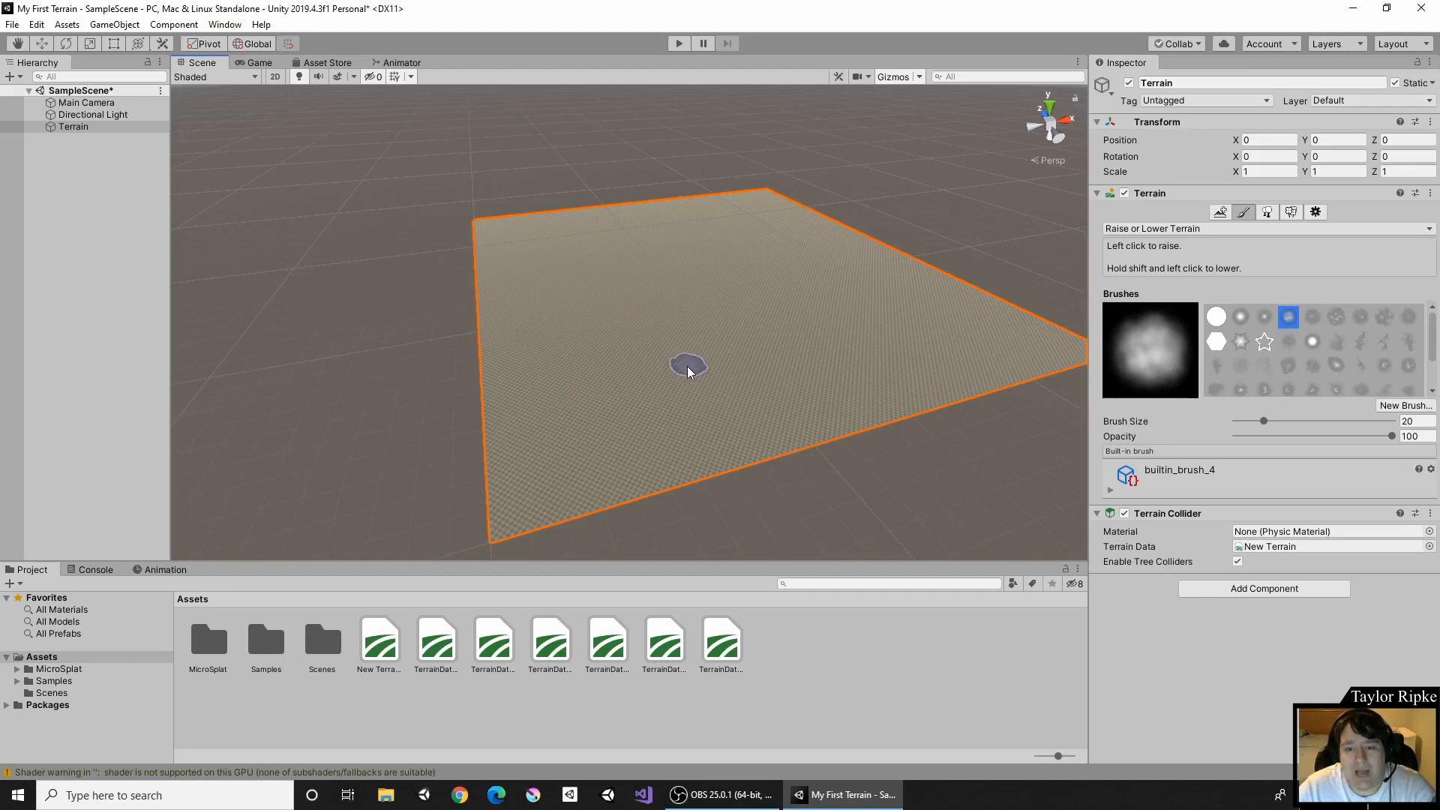
{"action": "left_click_drag", "start_coordinate": [686, 362], "coordinate": [686, 358]}
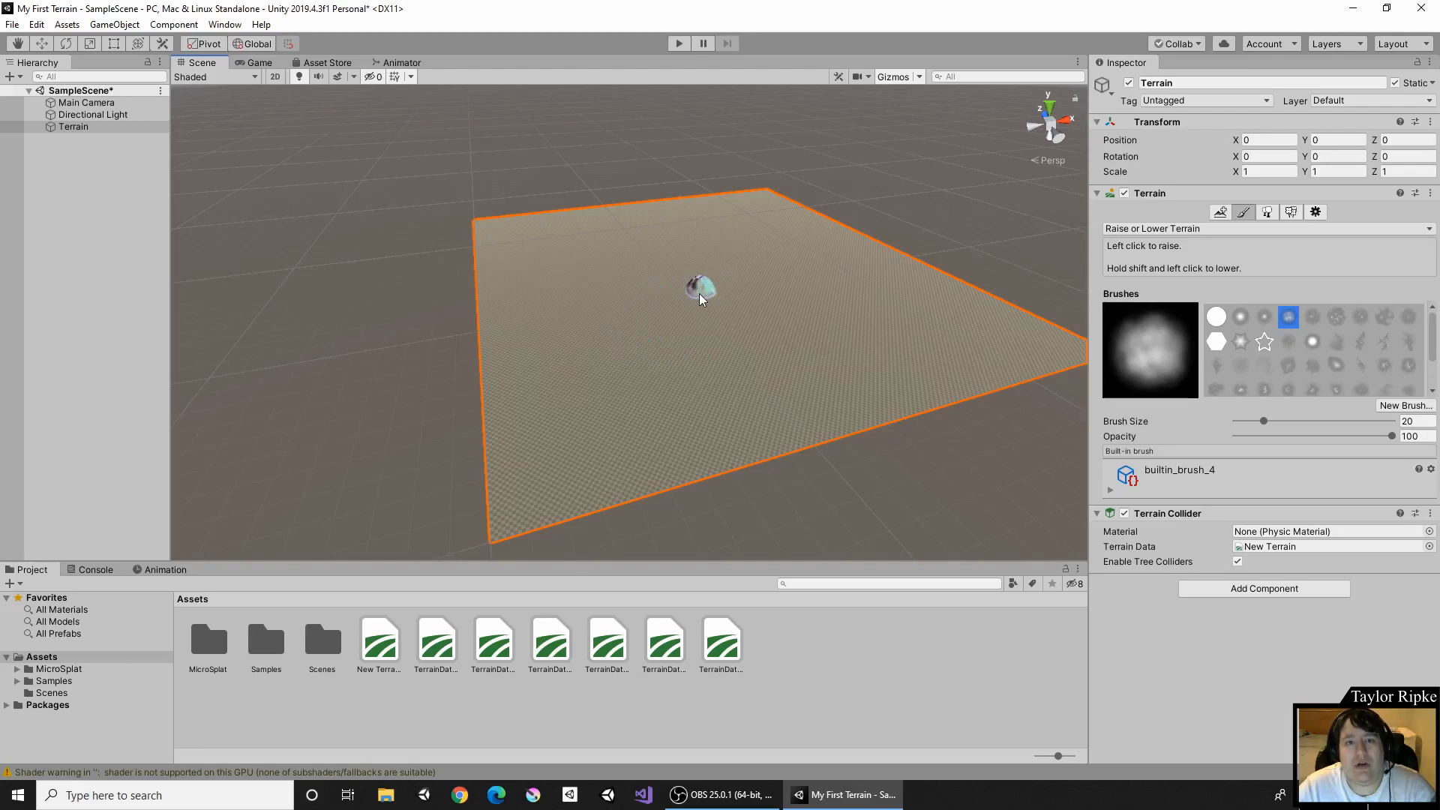
{"action": "key", "text": "shift"}
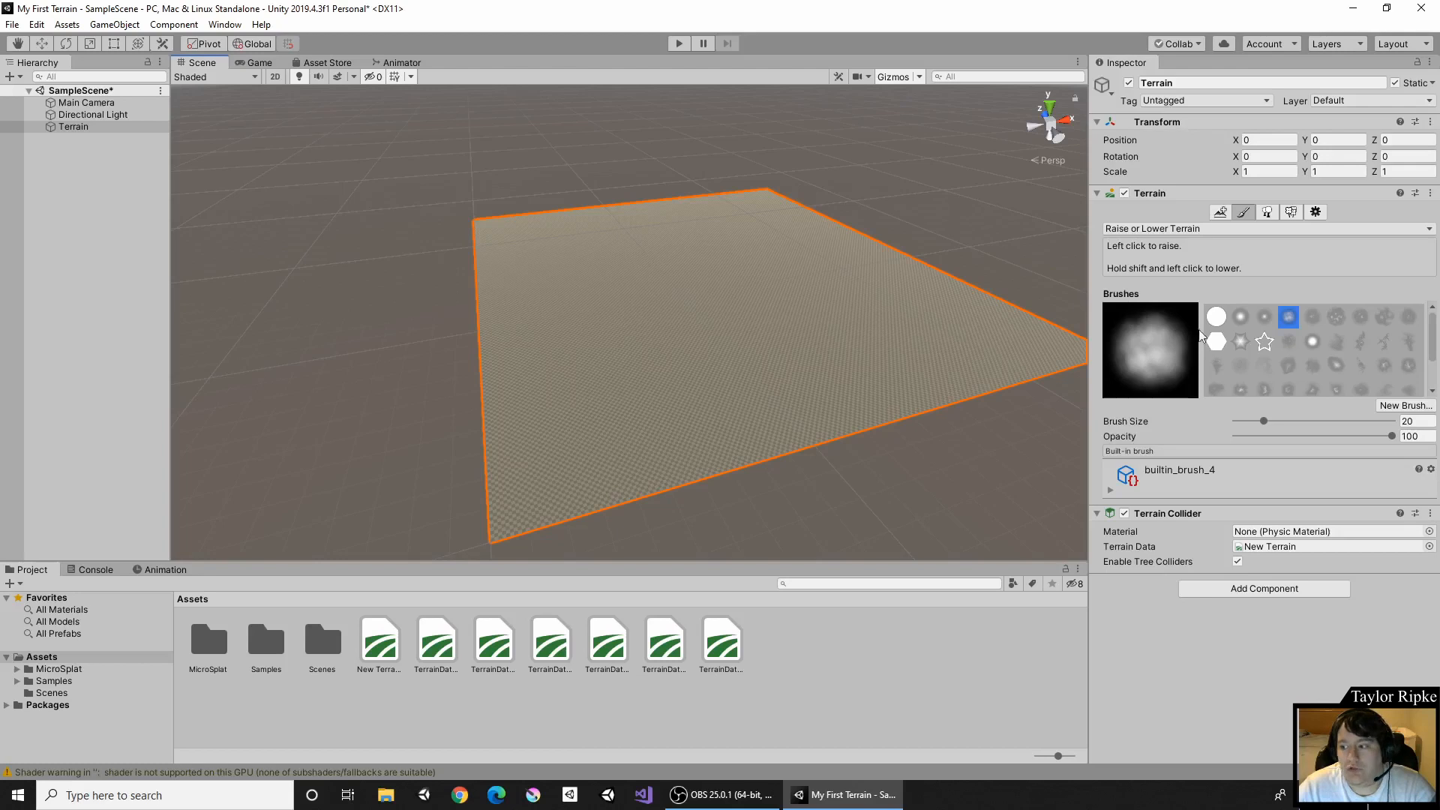
Raise a volcano shape toward the terrain's far side using the terrainstamp_volcano02 brush at brush size 260.
{"action": "scroll", "coordinate": [1272, 330], "scroll_direction": "down", "scroll_amount": 3}
{"action": "scroll", "coordinate": [1273, 331], "scroll_direction": "up", "scroll_amount": 3}
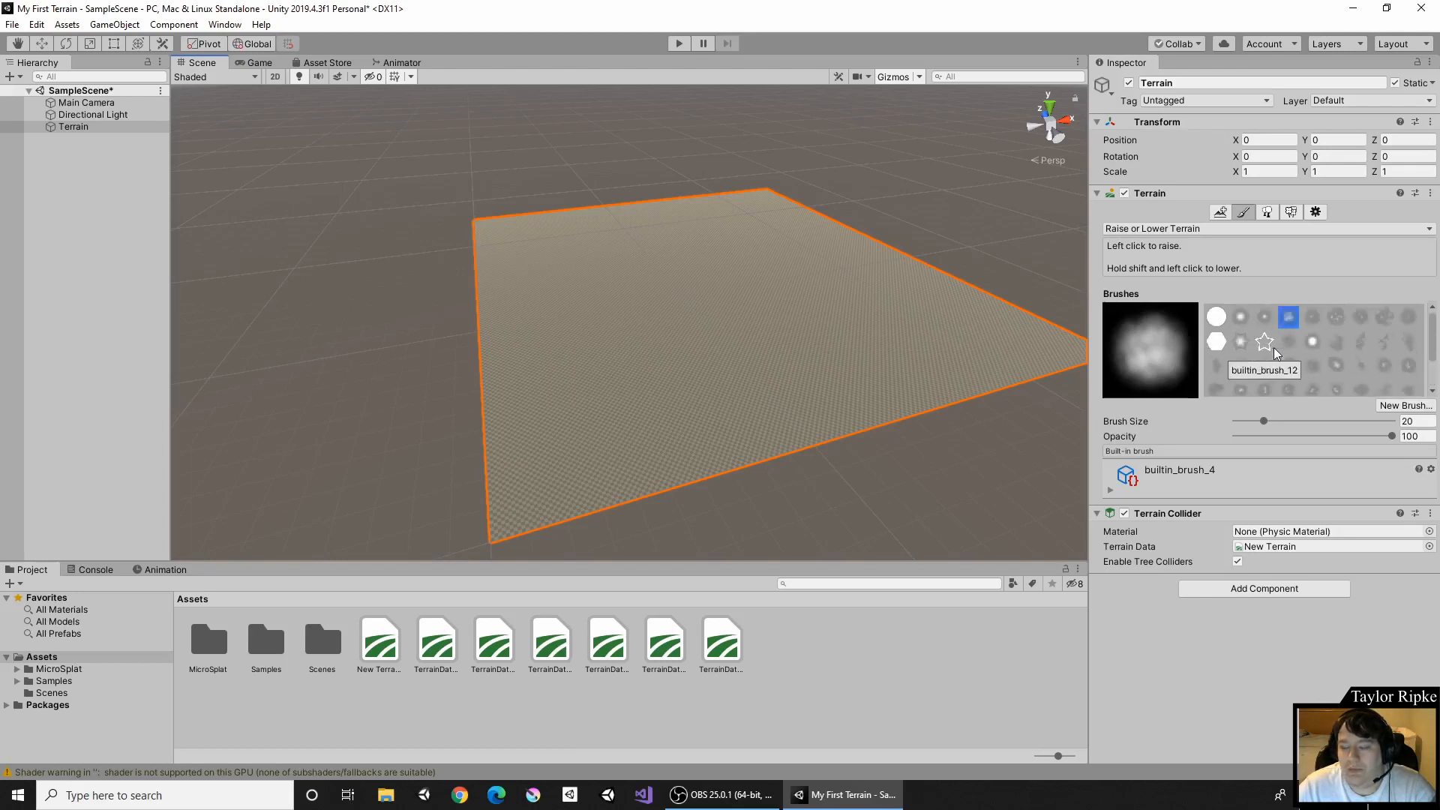
{"action": "scroll", "coordinate": [1249, 375], "scroll_direction": "down", "scroll_amount": 3}
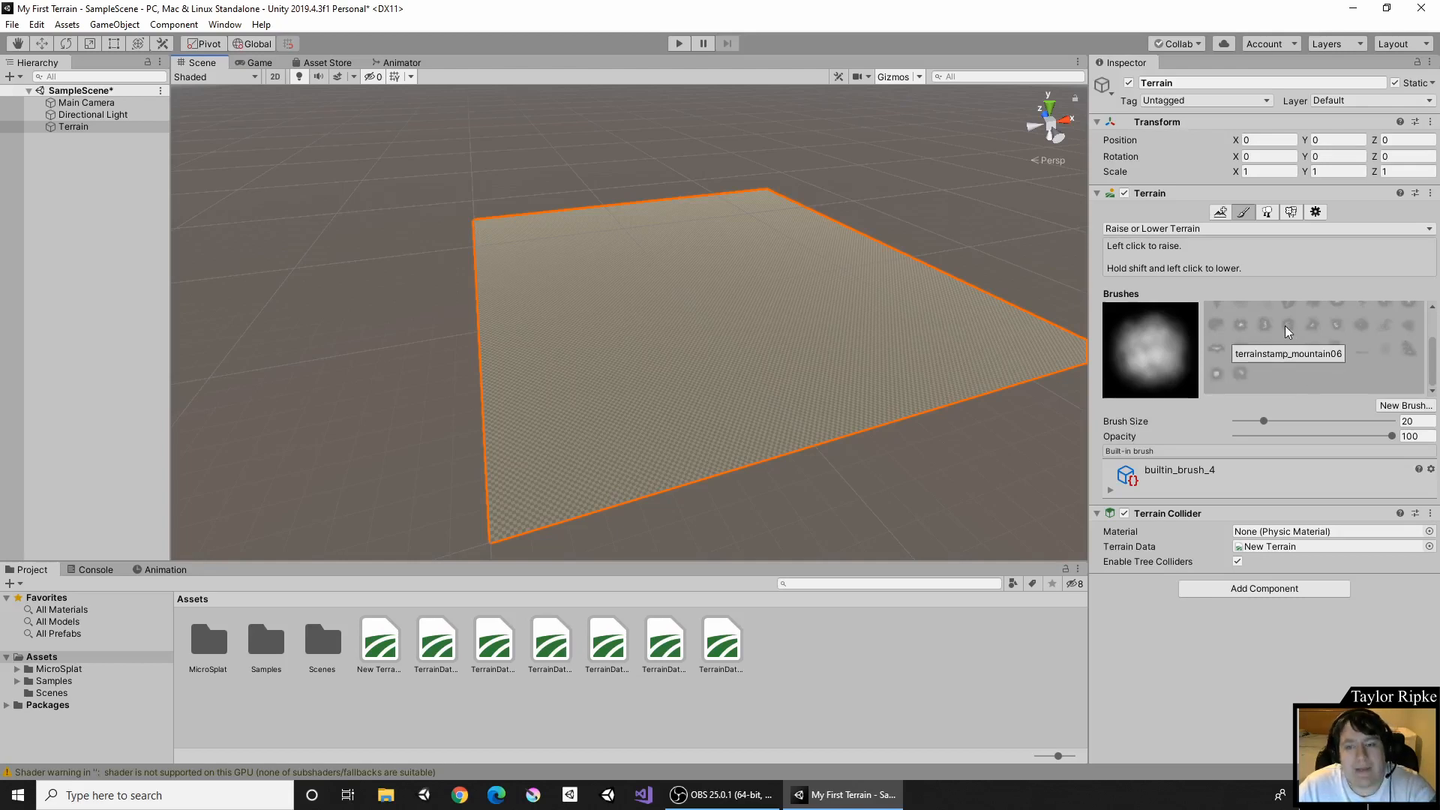
{"action": "scroll", "coordinate": [1303, 330], "scroll_direction": "up", "scroll_amount": 3}
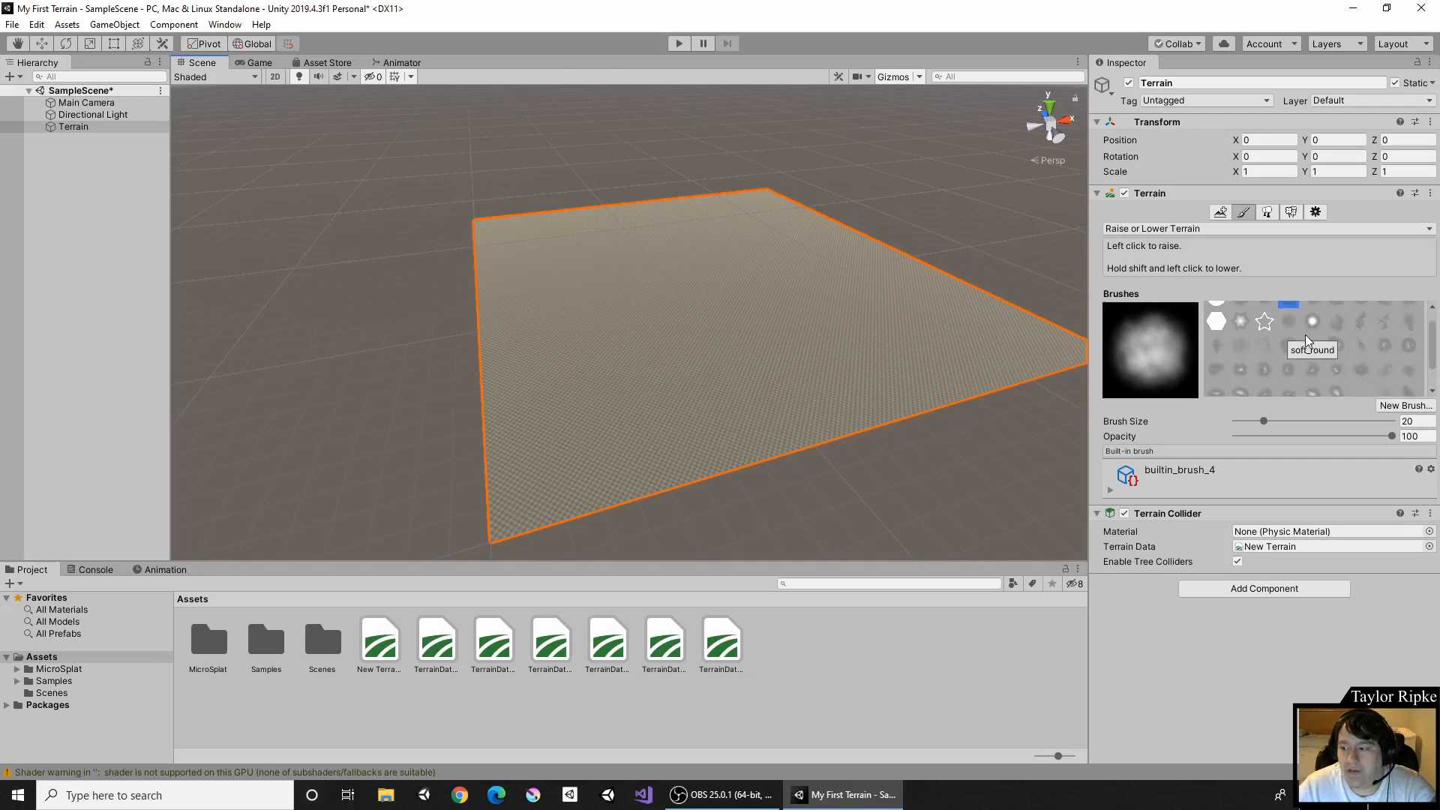
{"action": "scroll", "coordinate": [1237, 368], "scroll_direction": "down", "scroll_amount": 3}
{"action": "left_click", "coordinate": [1241, 376]}
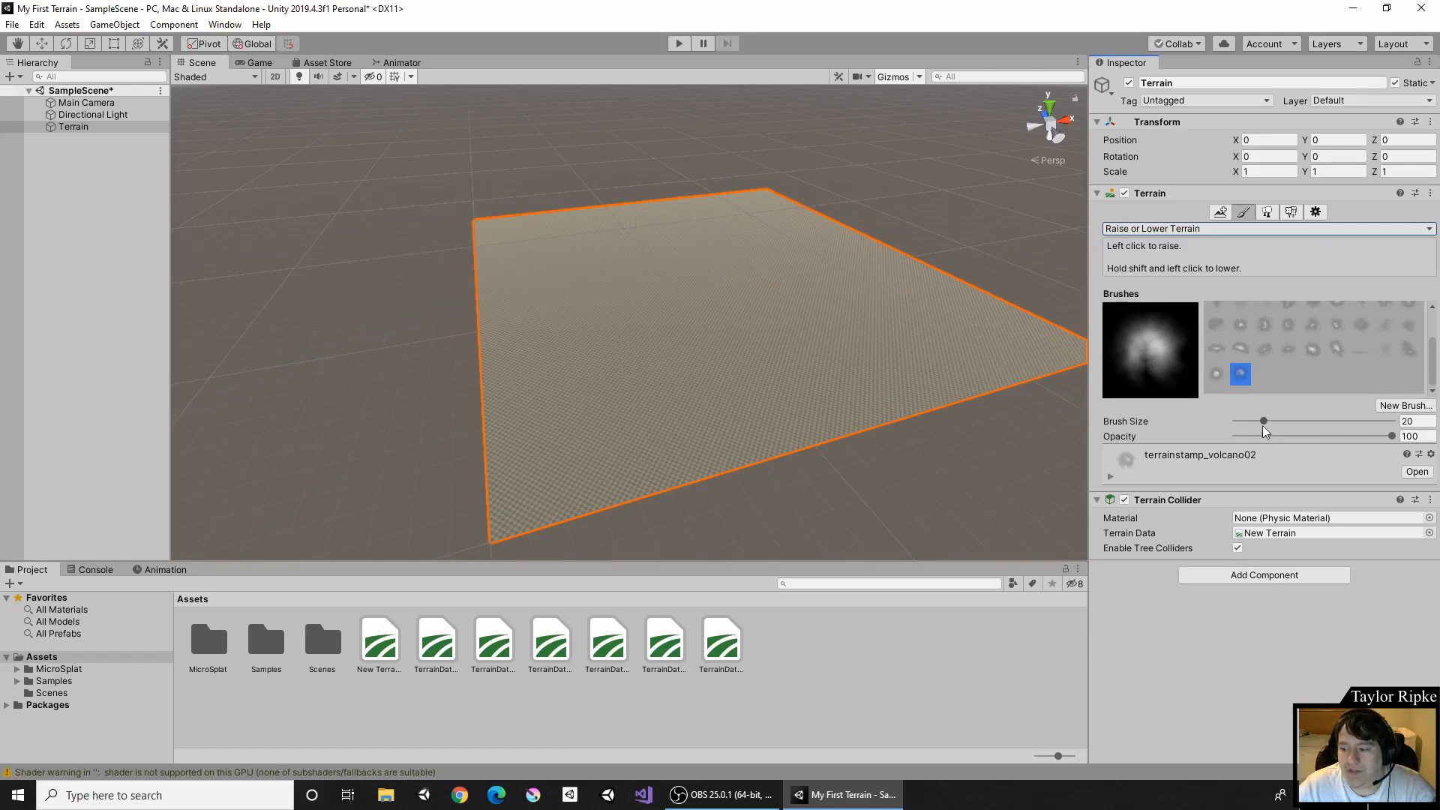
{"action": "left_click_drag", "start_coordinate": [1265, 416], "coordinate": [1335, 418]}
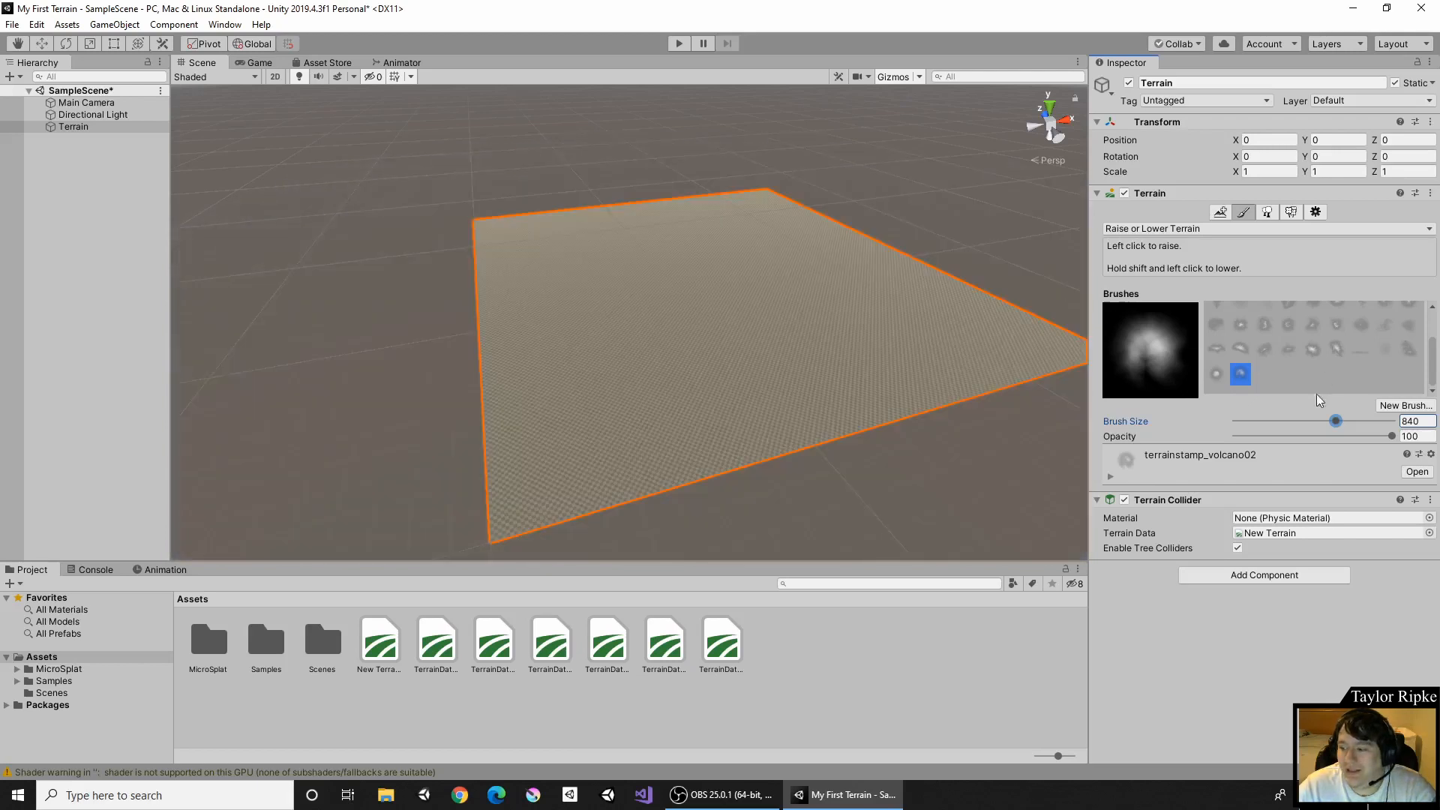
{"action": "left_click_drag", "start_coordinate": [1311, 419], "coordinate": [1306, 420]}
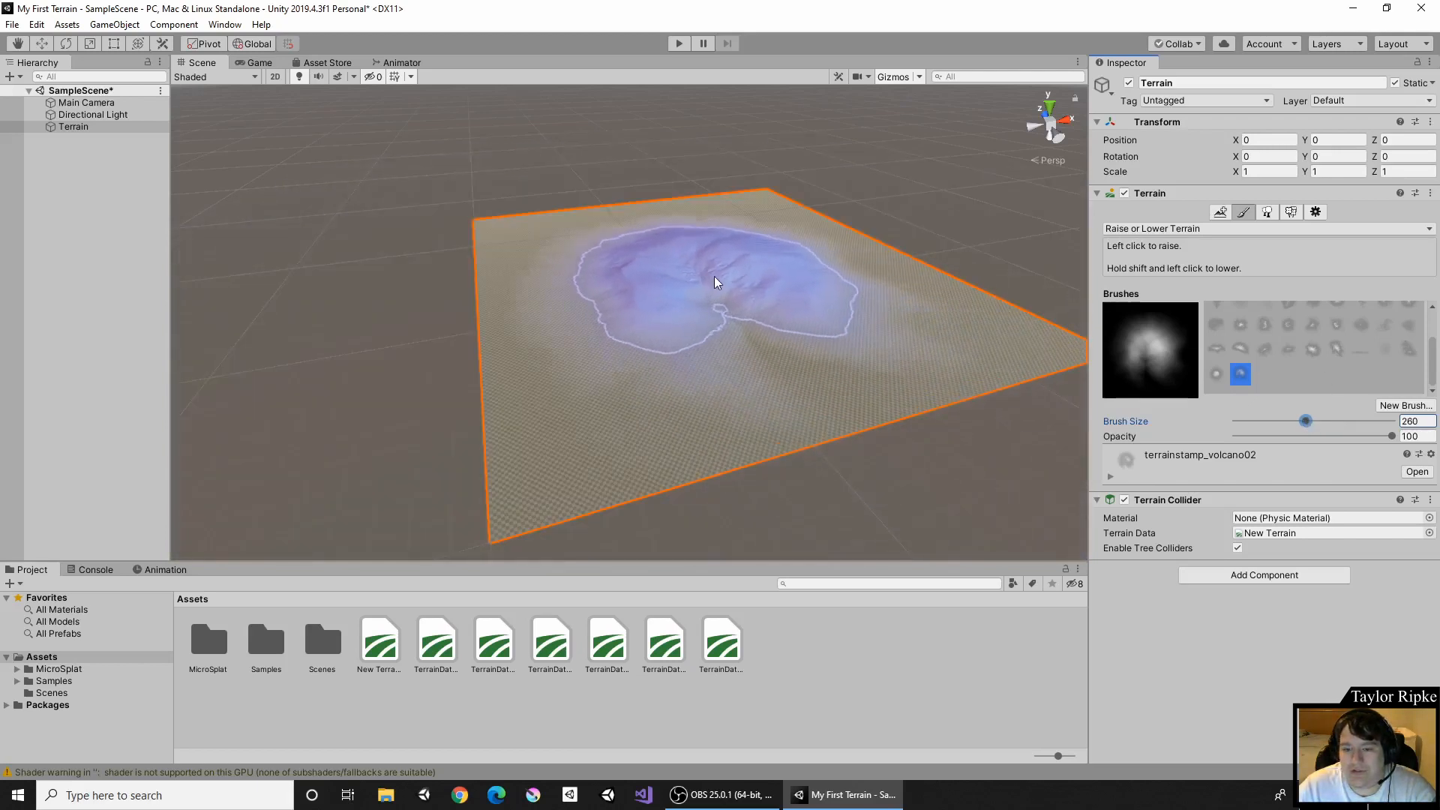
{"action": "left_click", "coordinate": [697, 260]}
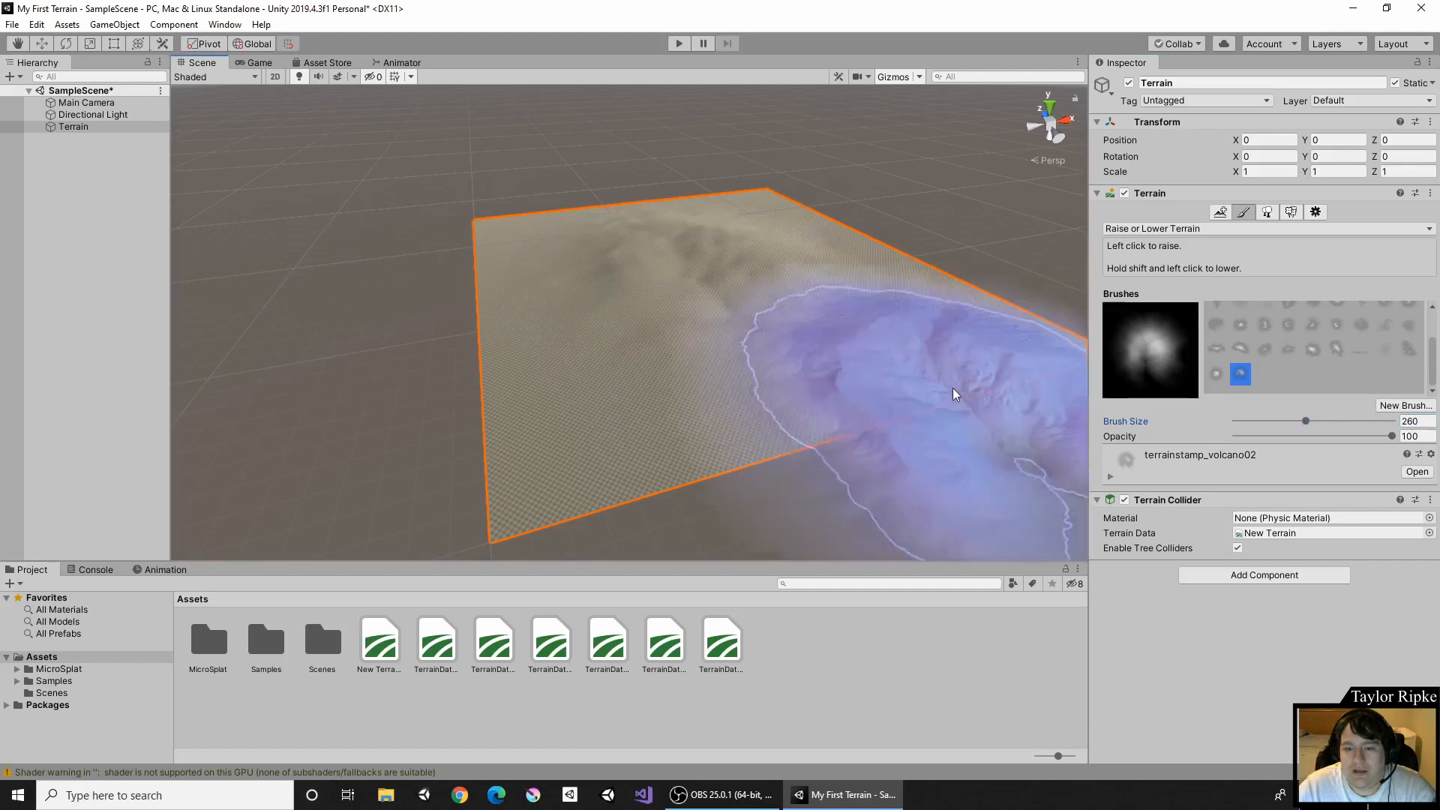
Raise overlapping mountain ridges across the whole terrain with the terrainstamp_ridge06 brush.
{"action": "mouse_move", "coordinate": [857, 341]}
{"action": "middle_mouse_down"}
{"action": "mouse_move", "coordinate": [810, 273]}
{"action": "mouse_move", "coordinate": [814, 2]}
{"action": "mouse_move", "coordinate": [694, 175]}
{"action": "mouse_move", "coordinate": [441, 412]}
{"action": "mouse_move", "coordinate": [560, 488]}
{"action": "mouse_move", "coordinate": [620, 331]}
{"action": "mouse_move", "coordinate": [592, 293]}
{"action": "middle_mouse_up"}
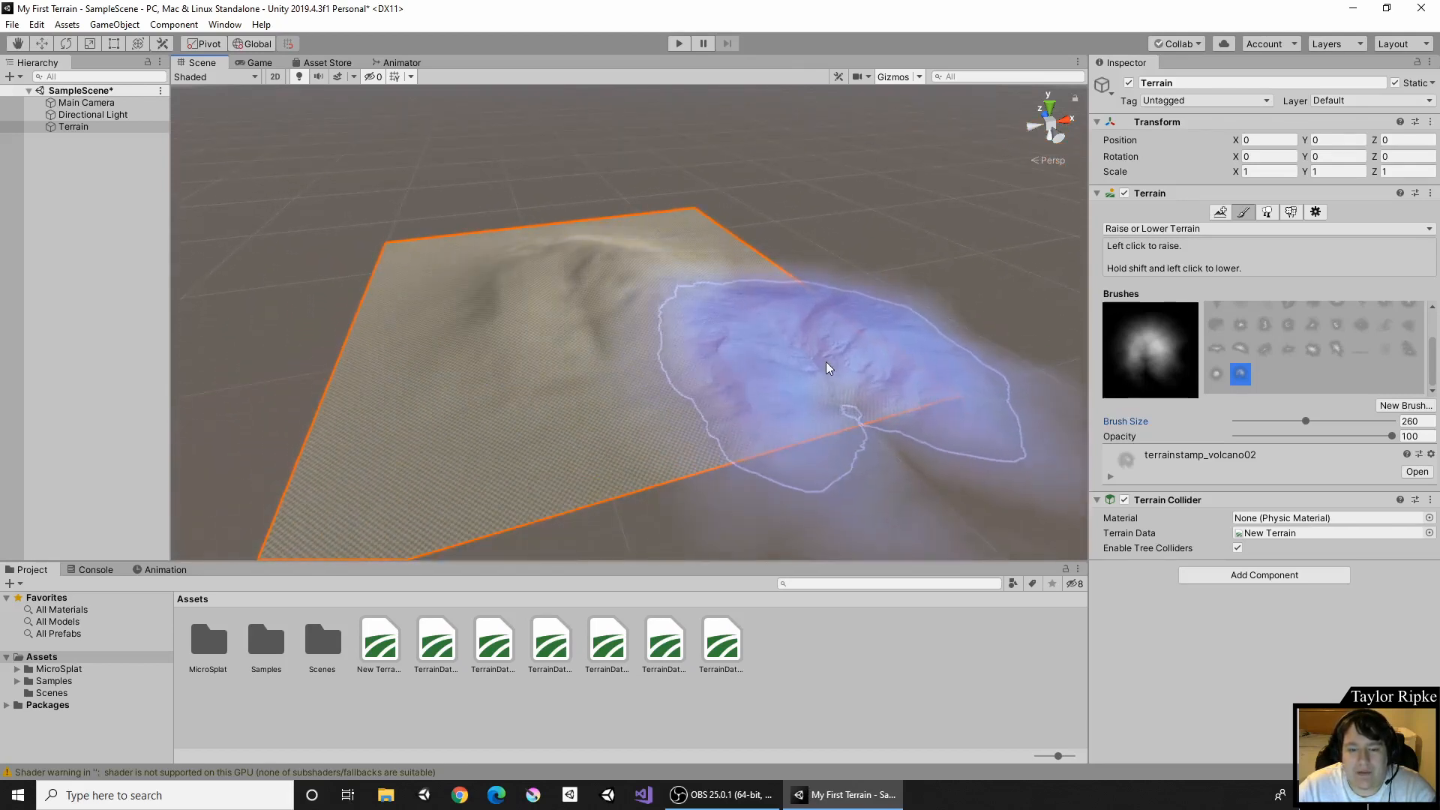
{"action": "mouse_move", "coordinate": [826, 361]}
{"action": "middle_mouse_down"}
{"action": "mouse_move", "coordinate": [896, 293]}
{"action": "mouse_move", "coordinate": [889, 195]}
{"action": "middle_mouse_up"}
{"action": "middle_click_drag", "start_coordinate": [851, 267], "coordinate": [762, 299]}
{"action": "middle_click_drag", "start_coordinate": [819, 228], "coordinate": [803, 290]}
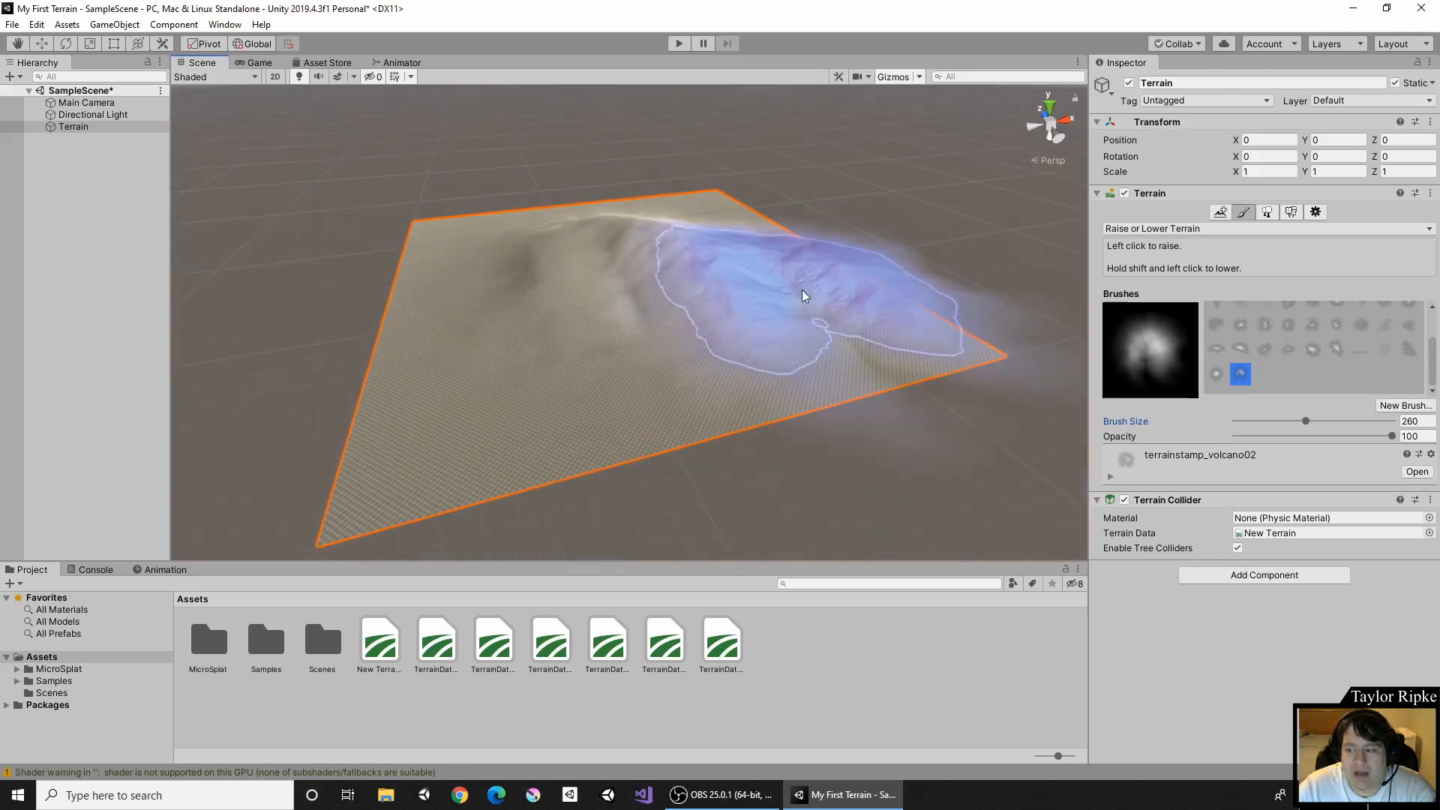
{"action": "left_click", "coordinate": [1338, 349]}
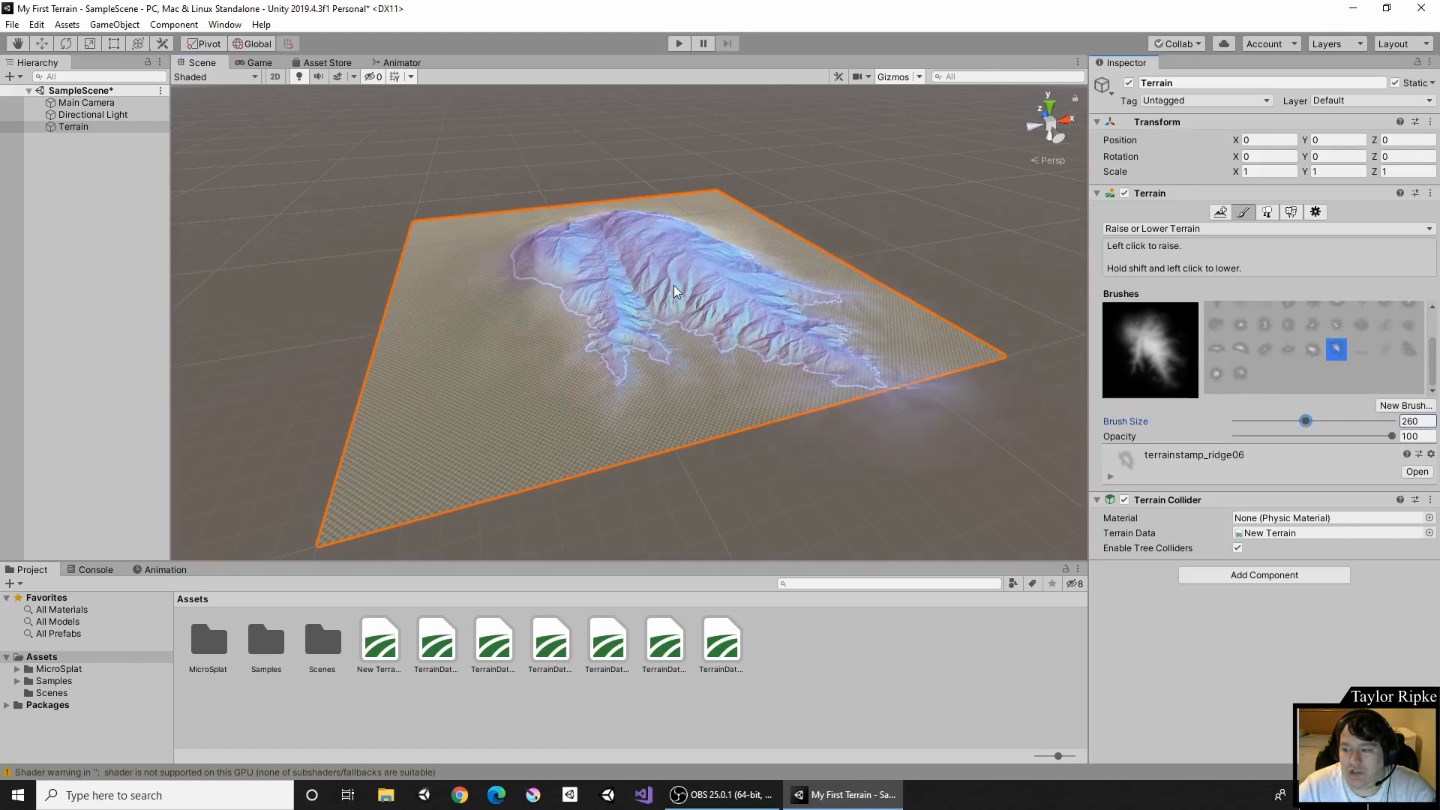
{"action": "left_click", "coordinate": [674, 286]}
{"action": "left_click", "coordinate": [753, 231]}
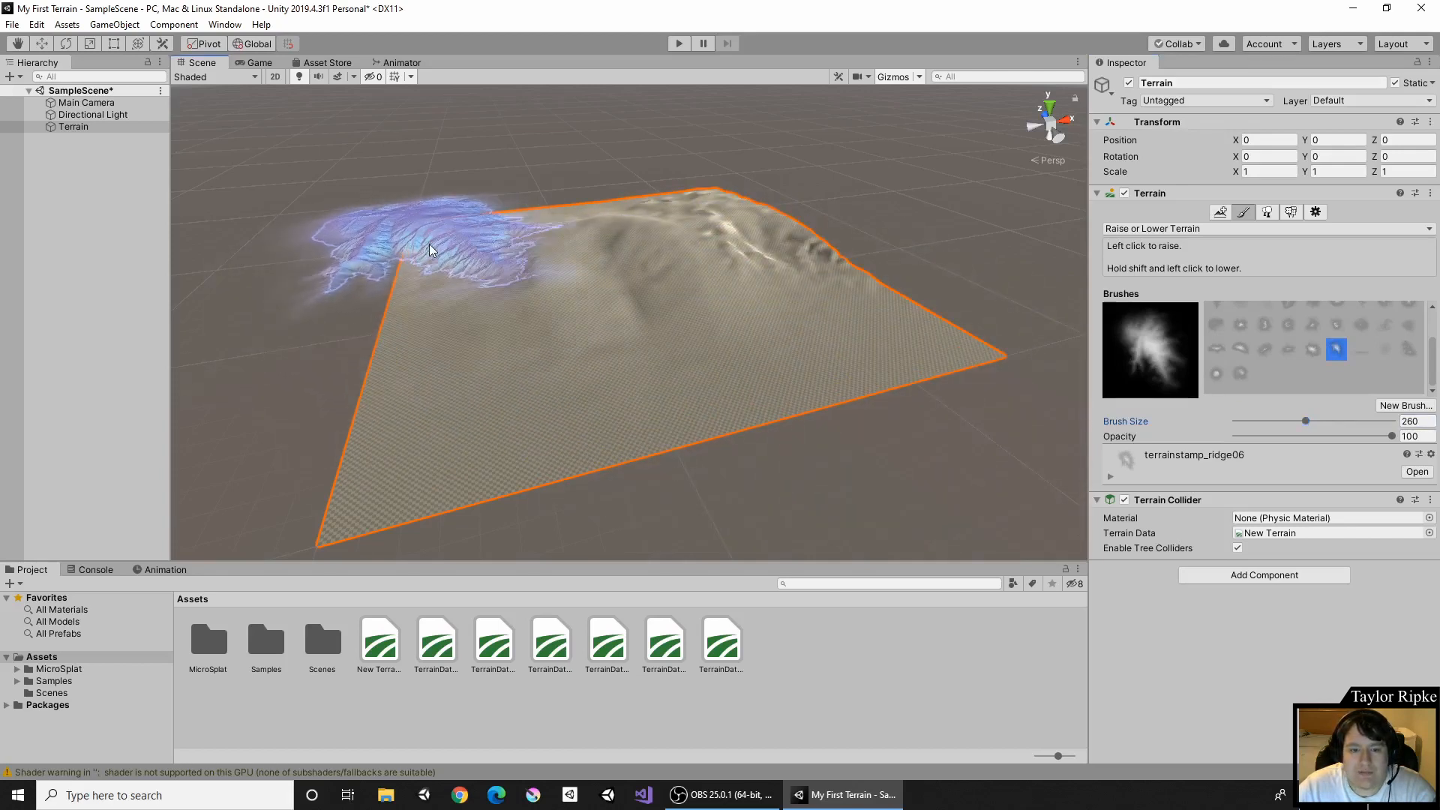
{"action": "left_click", "coordinate": [429, 244]}
{"action": "left_click", "coordinate": [423, 416]}
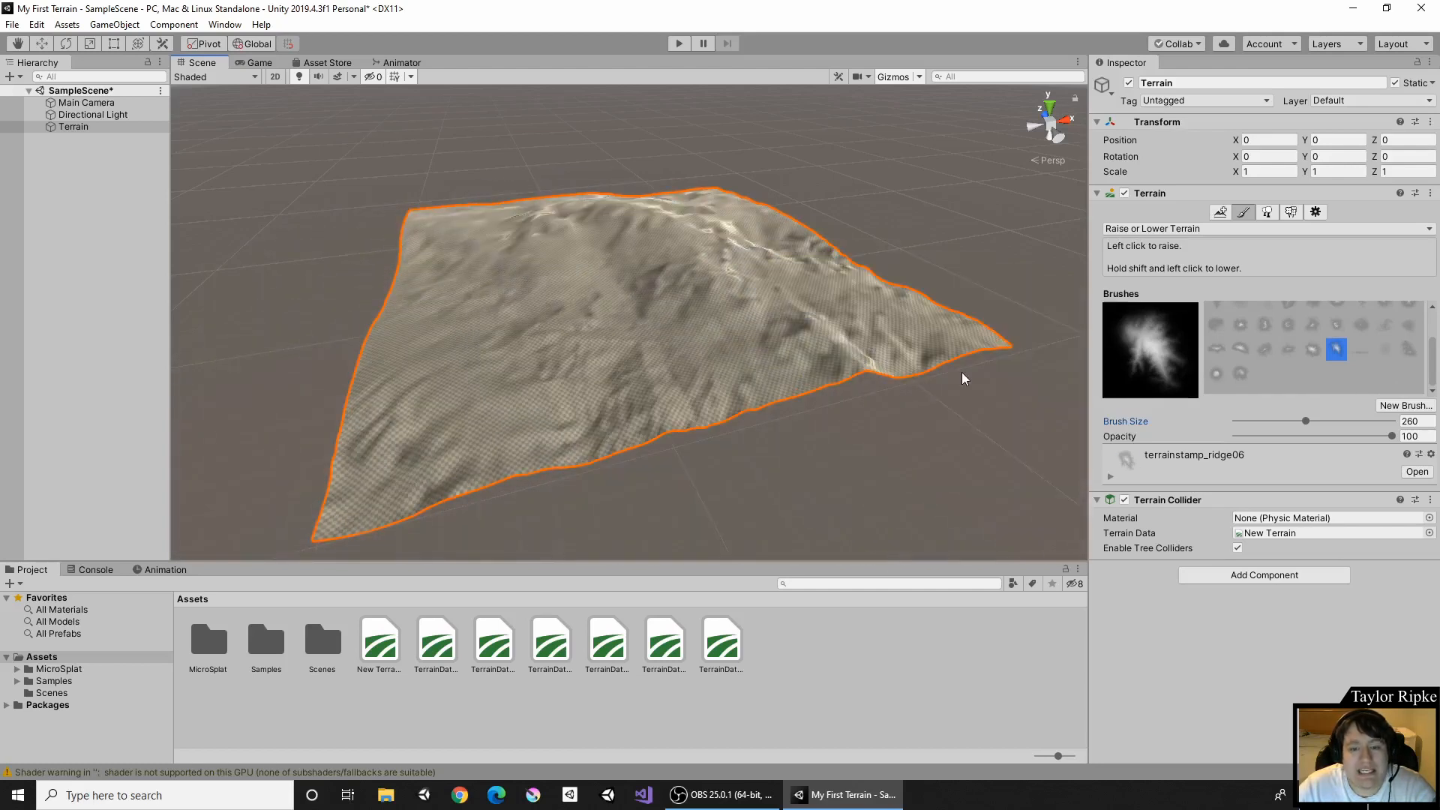
Examine the sculpted mountain ridges of the terrain from different sides and distances.
{"action": "mouse_move", "coordinate": [893, 288]}
{"action": "middle_mouse_down"}
{"action": "mouse_move", "coordinate": [923, 241]}
{"action": "mouse_move", "coordinate": [924, 184]}
{"action": "mouse_move", "coordinate": [846, 320]}
{"action": "mouse_move", "coordinate": [879, 467]}
{"action": "middle_mouse_up"}
{"action": "right_click_drag", "start_coordinate": [636, 386], "coordinate": [602, 453]}
{"action": "middle_click_drag", "start_coordinate": [443, 480], "coordinate": [527, 421]}
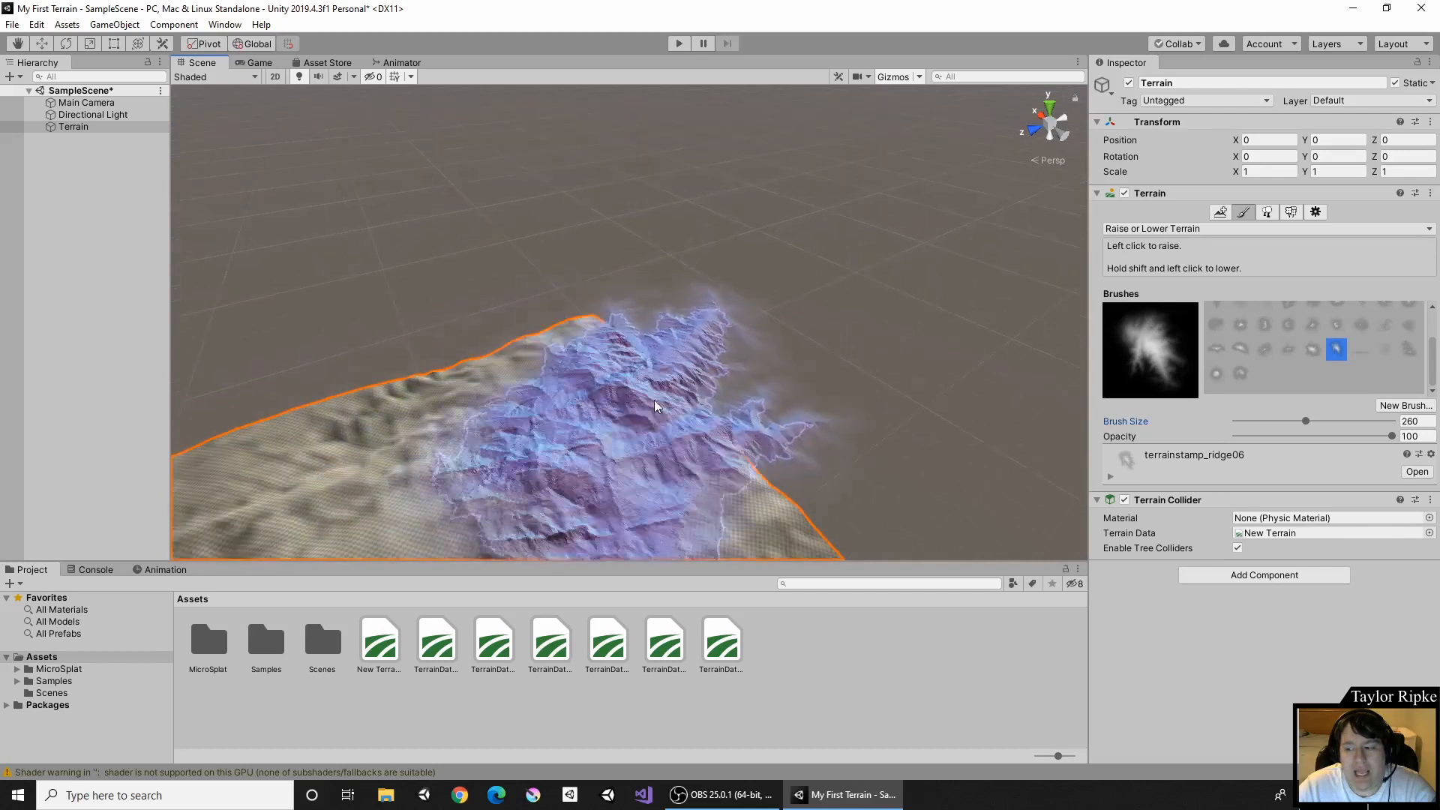
{"action": "scroll", "coordinate": [654, 401], "scroll_direction": "down", "scroll_amount": 4}
{"action": "middle_click_drag", "start_coordinate": [659, 398], "coordinate": [822, 255]}
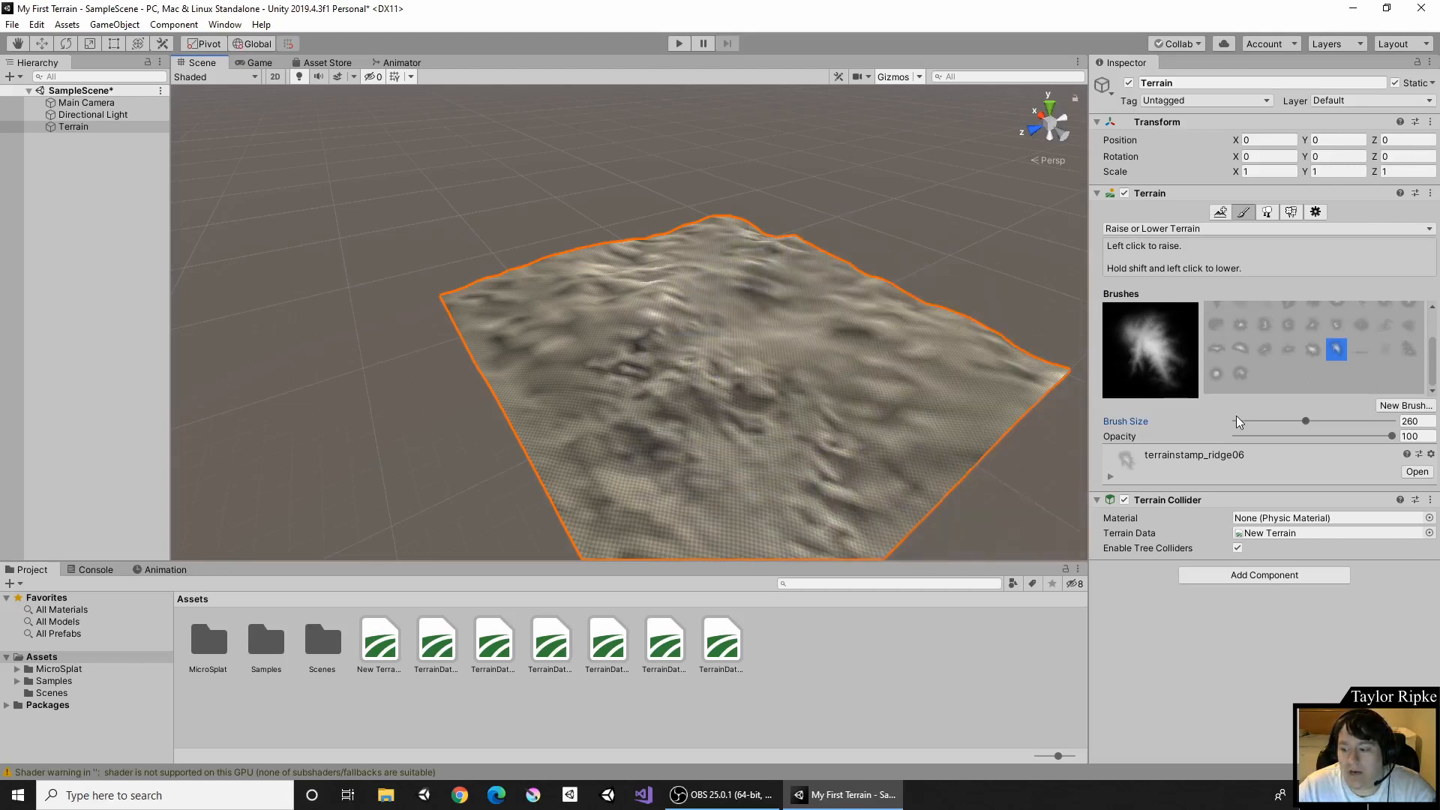
{"action": "mouse_move", "coordinate": [951, 371]}
{"action": "middle_mouse_down"}
{"action": "mouse_move", "coordinate": [767, 273]}
{"action": "mouse_move", "coordinate": [777, 219]}
{"action": "middle_mouse_up"}
{"action": "mouse_move", "coordinate": [601, 167]}
{"action": "middle_mouse_down"}
{"action": "mouse_move", "coordinate": [666, 189]}
{"action": "mouse_move", "coordinate": [685, 244]}
{"action": "mouse_move", "coordinate": [692, 235]}
{"action": "middle_mouse_up"}
{"action": "scroll", "coordinate": [533, 321], "scroll_direction": "up", "scroll_amount": 4}
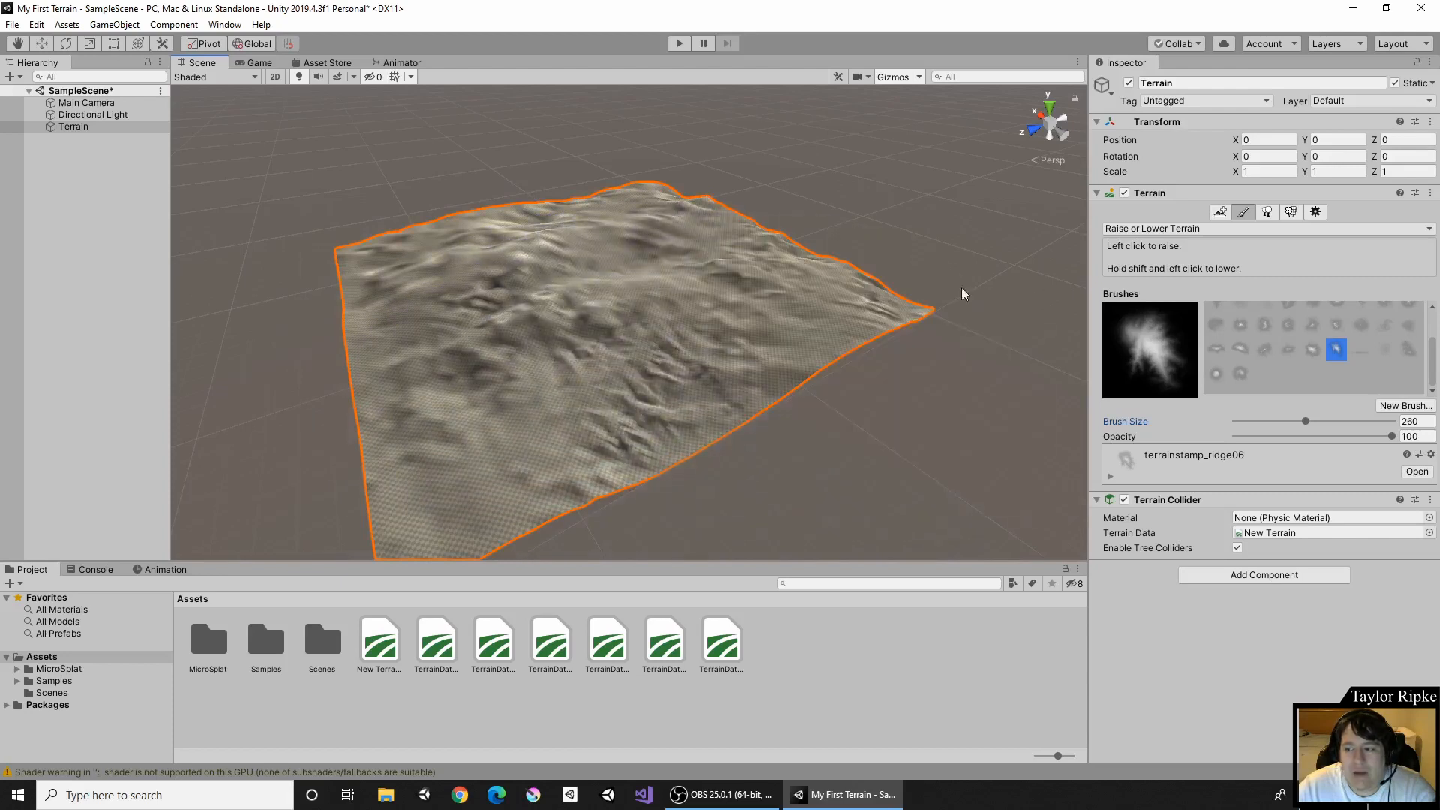
Keep the Raise or Lower Terrain mode and choose the builtin_brush_3 brush with brush size 6.
{"action": "left_click", "coordinate": [1130, 231]}
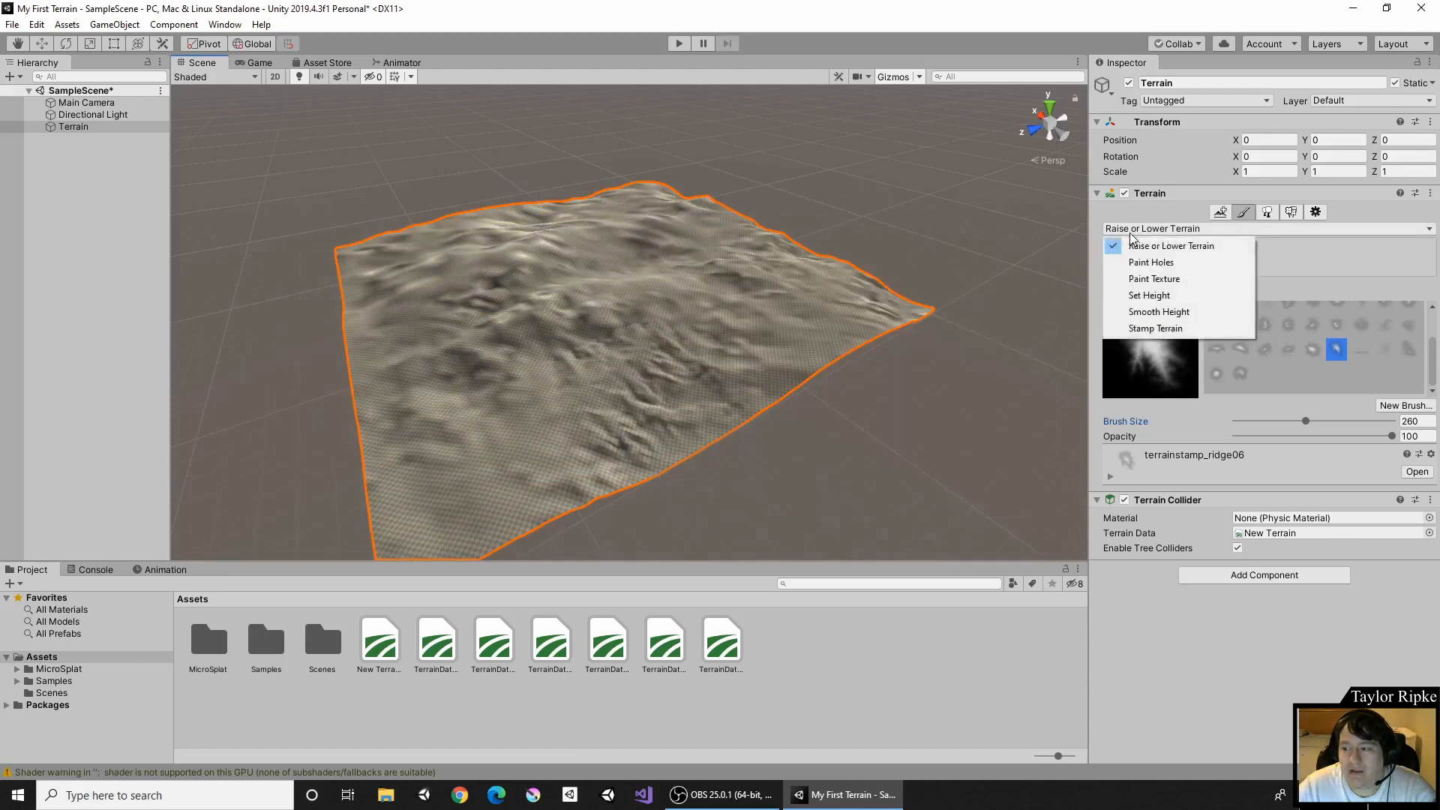
{"action": "left_click", "coordinate": [1175, 247]}
{"action": "scroll", "coordinate": [1235, 318], "scroll_direction": "up", "scroll_amount": 3}
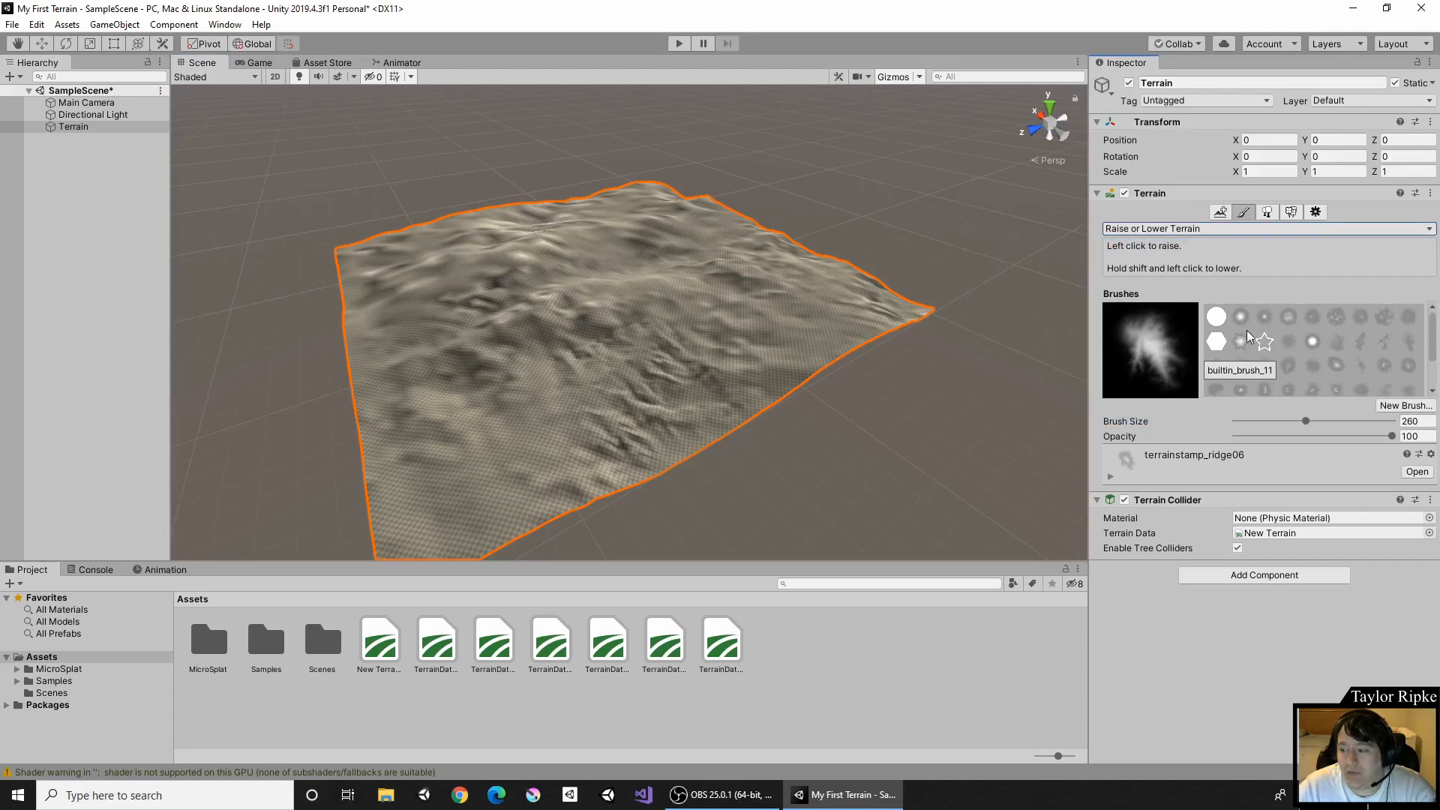
{"action": "left_click", "coordinate": [1264, 318]}
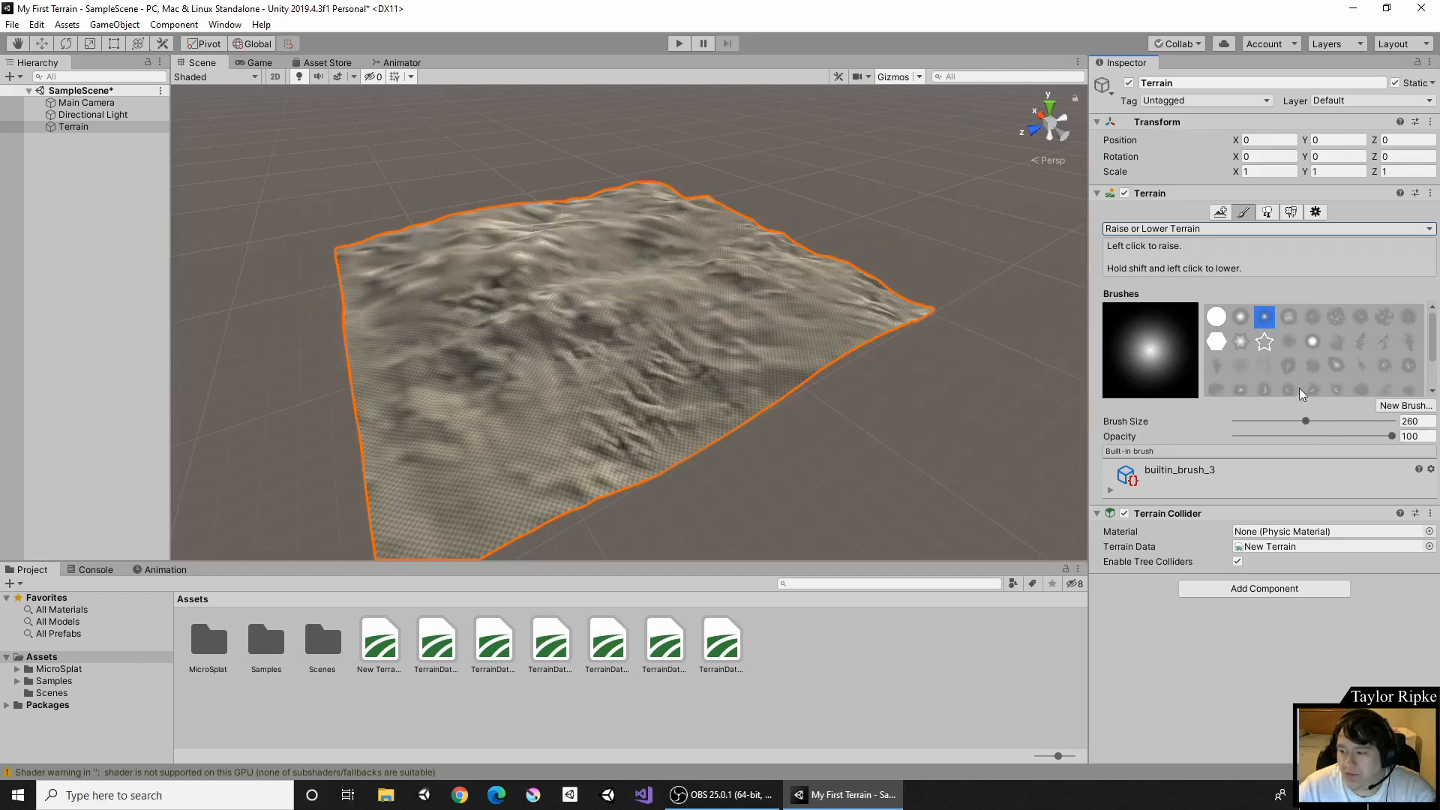
{"action": "mouse_move", "coordinate": [1266, 418]}
{"action": "left_mouse_down"}
{"action": "mouse_move", "coordinate": [1240, 421]}
{"action": "mouse_move", "coordinate": [1251, 420]}
{"action": "left_mouse_up"}
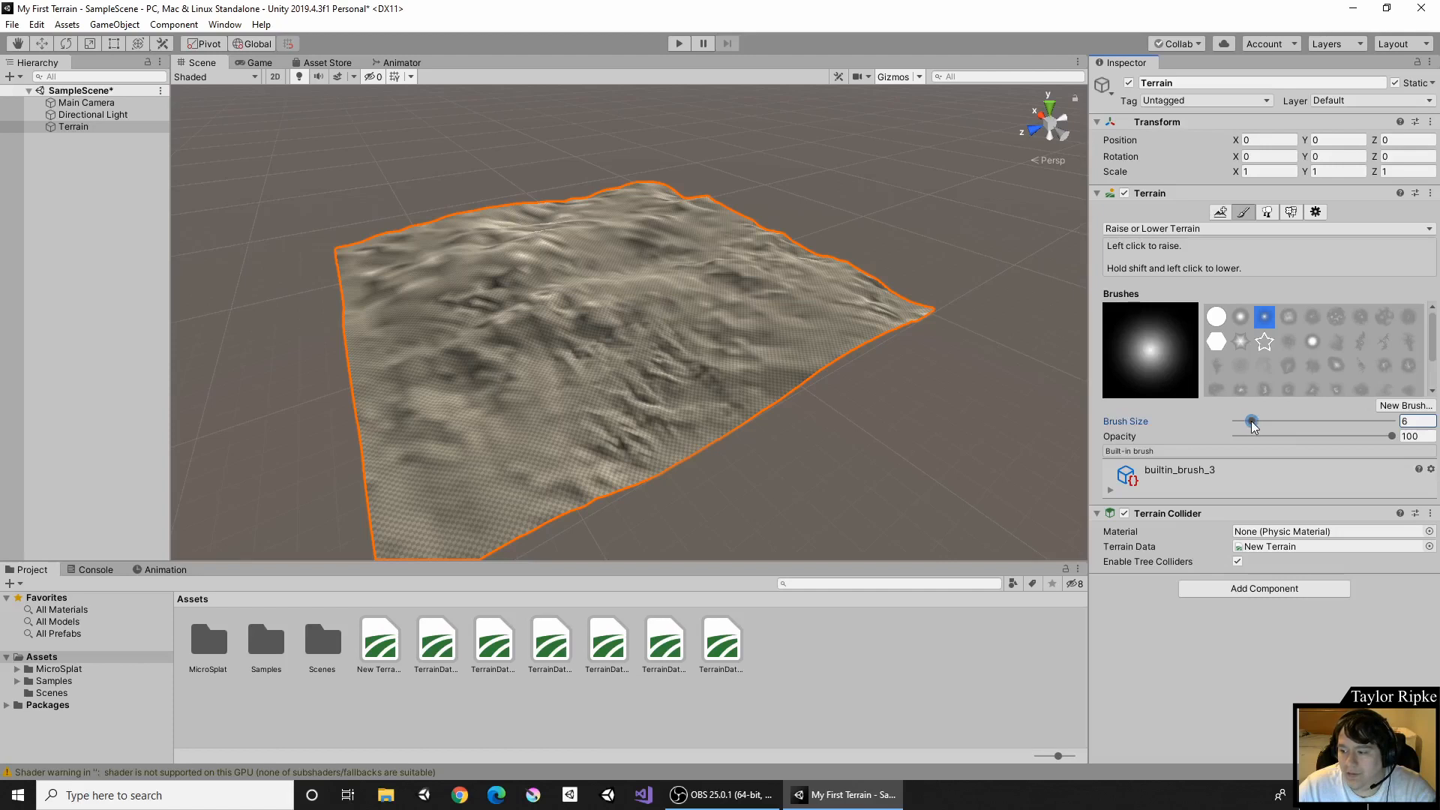
Lower a small hole in the mountain ridge and extend it into a deep, narrow trench.
{"action": "scroll", "coordinate": [577, 315], "scroll_direction": "up", "scroll_amount": 20}
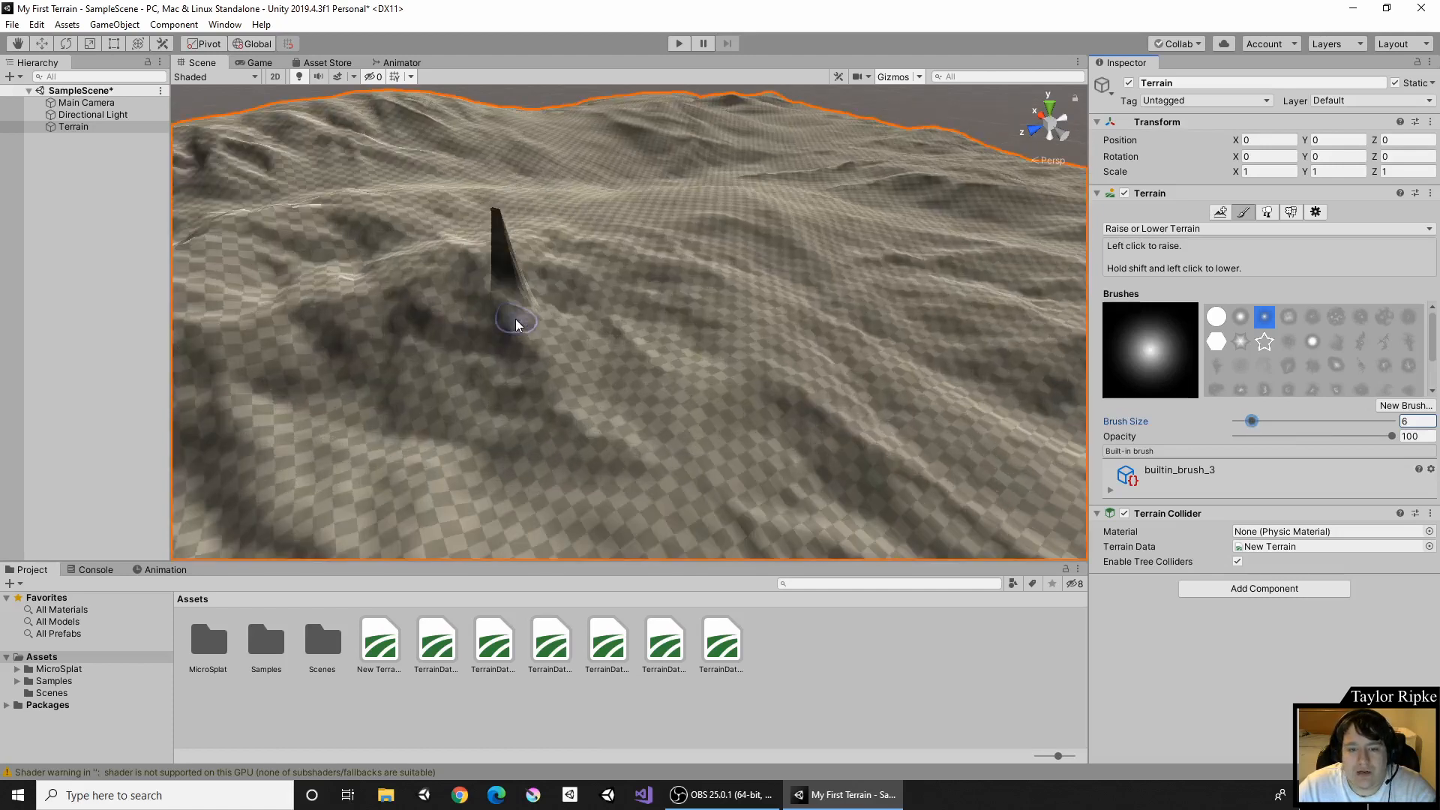
{"action": "scroll", "coordinate": [642, 210], "scroll_direction": "down", "scroll_amount": 8}
{"action": "scroll", "coordinate": [584, 192], "scroll_direction": "down", "scroll_amount": 8}
{"action": "mouse_move", "coordinate": [915, 349]}
{"action": "middle_mouse_down"}
{"action": "mouse_move", "coordinate": [726, 273]}
{"action": "mouse_move", "coordinate": [693, 243]}
{"action": "middle_mouse_up"}
{"action": "middle_click_drag", "start_coordinate": [569, 190], "coordinate": [583, 226]}
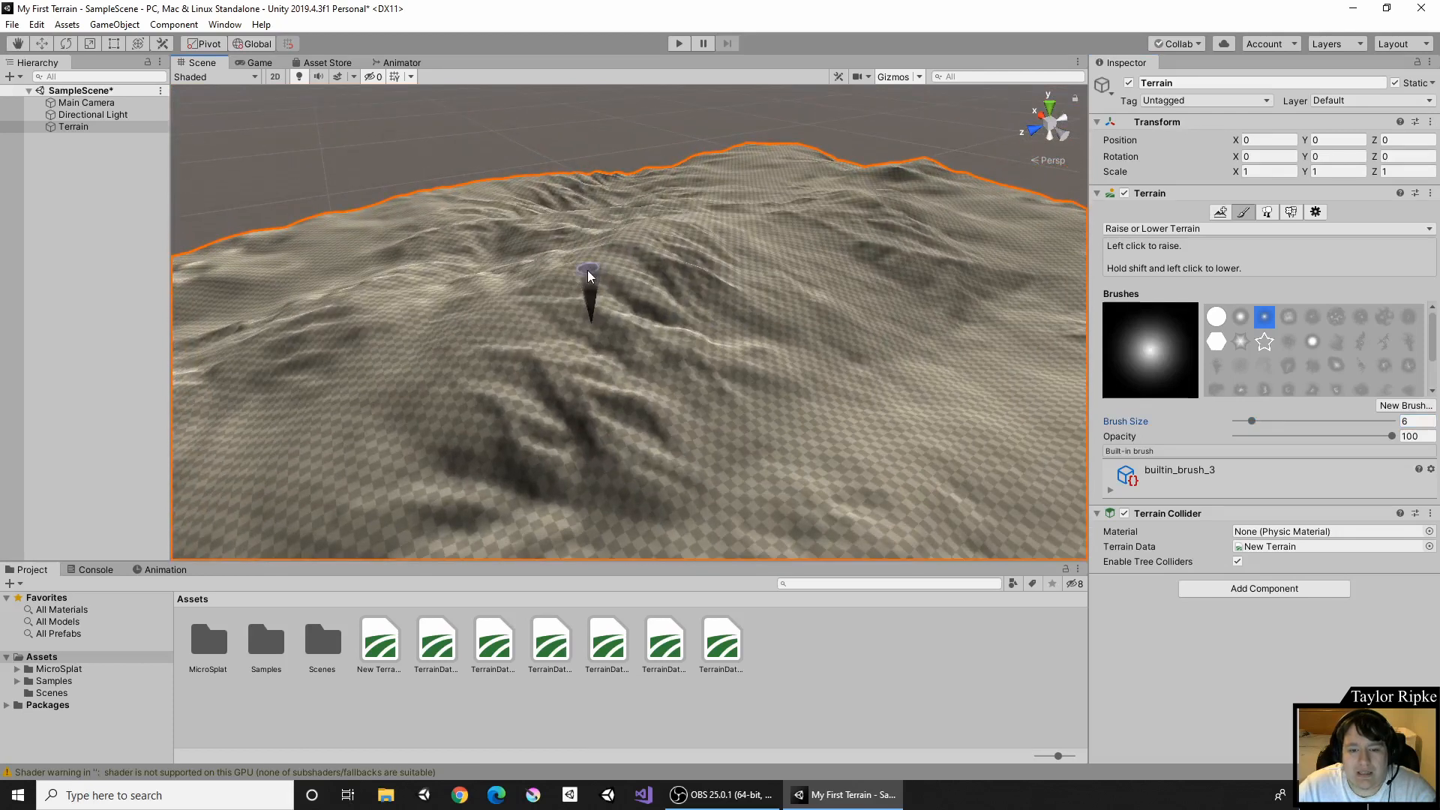
{"action": "left_click", "coordinate": [587, 270], "text": "shift"}
{"action": "scroll", "coordinate": [600, 261], "scroll_direction": "up", "scroll_amount": 7}
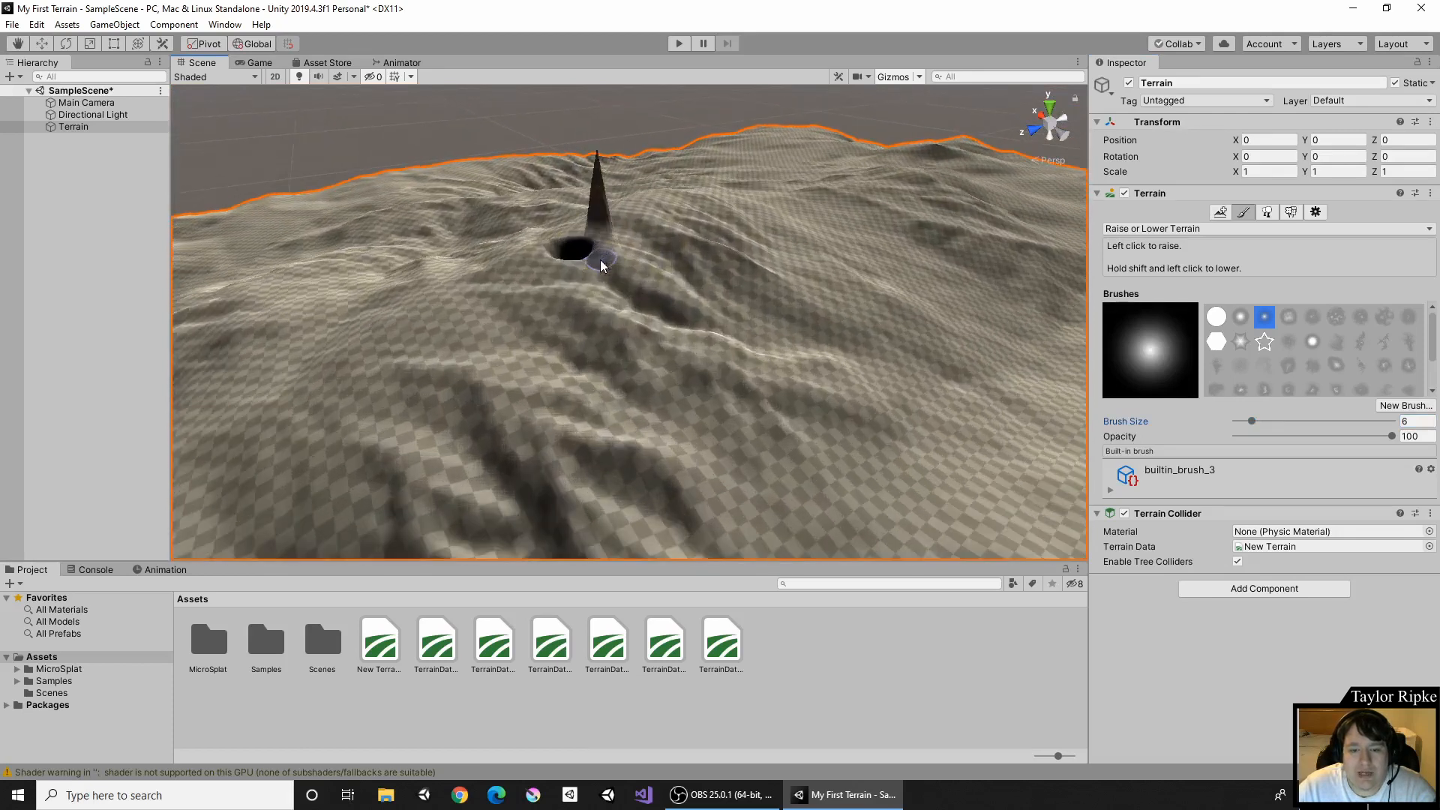
{"action": "mouse_move", "coordinate": [582, 228]}
{"action": "middle_mouse_down"}
{"action": "mouse_move", "coordinate": [601, 279]}
{"action": "mouse_move", "coordinate": [600, 386]}
{"action": "middle_mouse_up"}
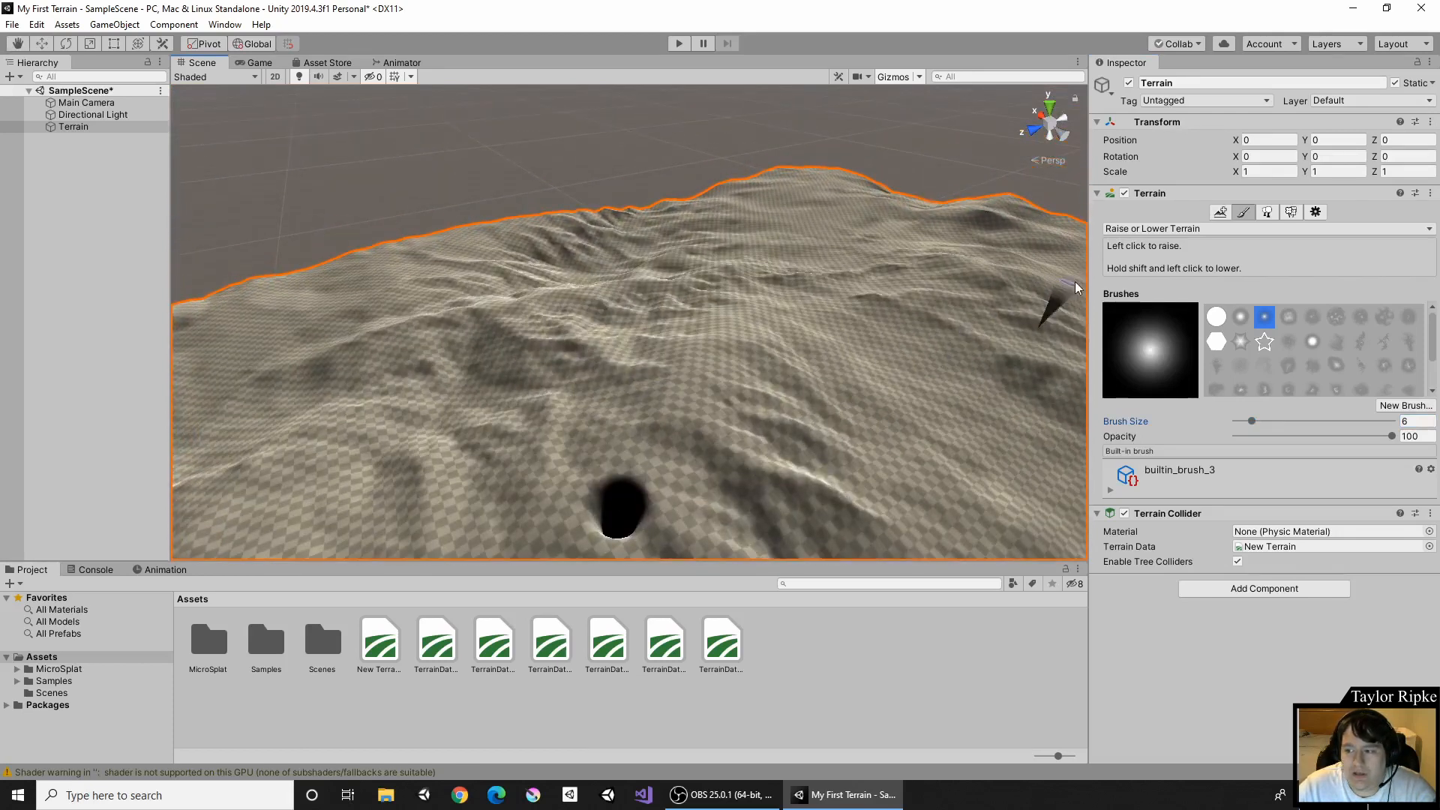
{"action": "left_click_drag", "start_coordinate": [620, 480], "coordinate": [815, 357], "text": "shift"}
{"action": "mouse_move", "coordinate": [815, 357]}
{"action": "middle_mouse_down"}
{"action": "mouse_move", "coordinate": [885, 363]}
{"action": "mouse_move", "coordinate": [916, 334]}
{"action": "mouse_move", "coordinate": [965, 370]}
{"action": "mouse_move", "coordinate": [894, 426]}
{"action": "mouse_move", "coordinate": [958, 353]}
{"action": "mouse_move", "coordinate": [877, 367]}
{"action": "middle_mouse_up"}
{"action": "right_click_drag", "start_coordinate": [516, 427], "coordinate": [646, 396]}
{"action": "middle_click_drag", "start_coordinate": [645, 396], "coordinate": [613, 403]}
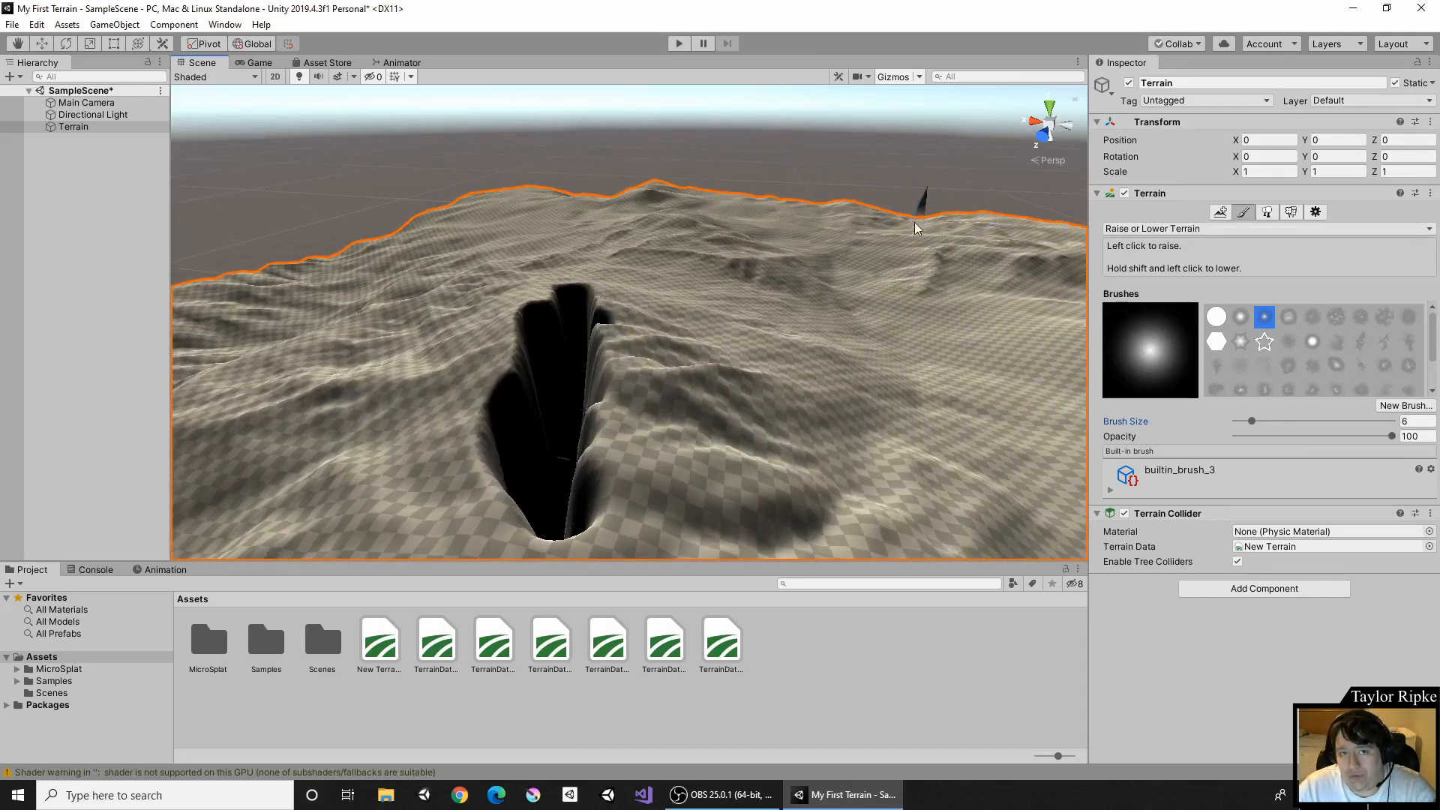
Flatten all of the terrain to a world height of 30 with the Set Height tool.
{"action": "scroll", "coordinate": [915, 222], "scroll_direction": "down", "scroll_amount": 3}
{"action": "left_click", "coordinate": [1129, 231]}
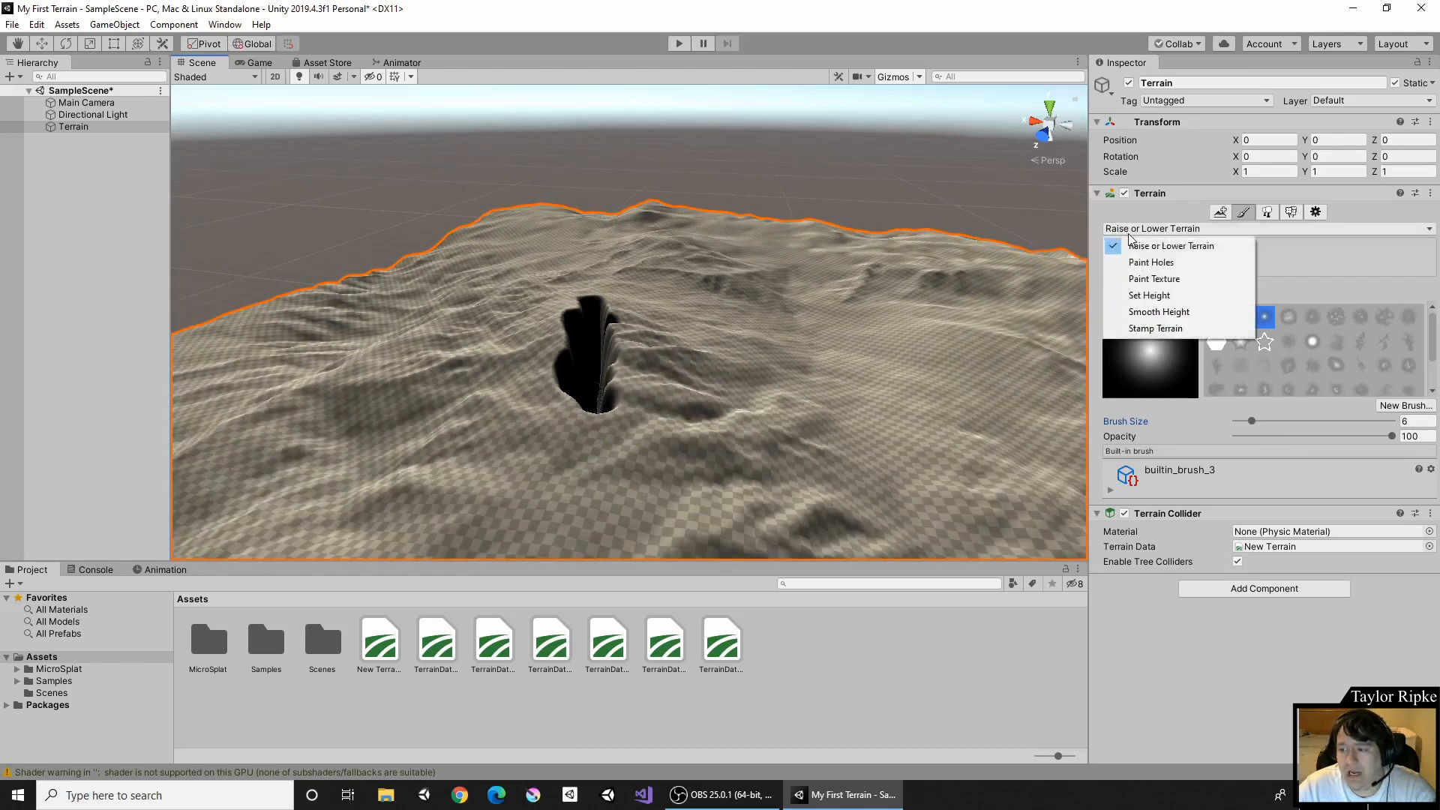
{"action": "left_click", "coordinate": [1150, 296]}
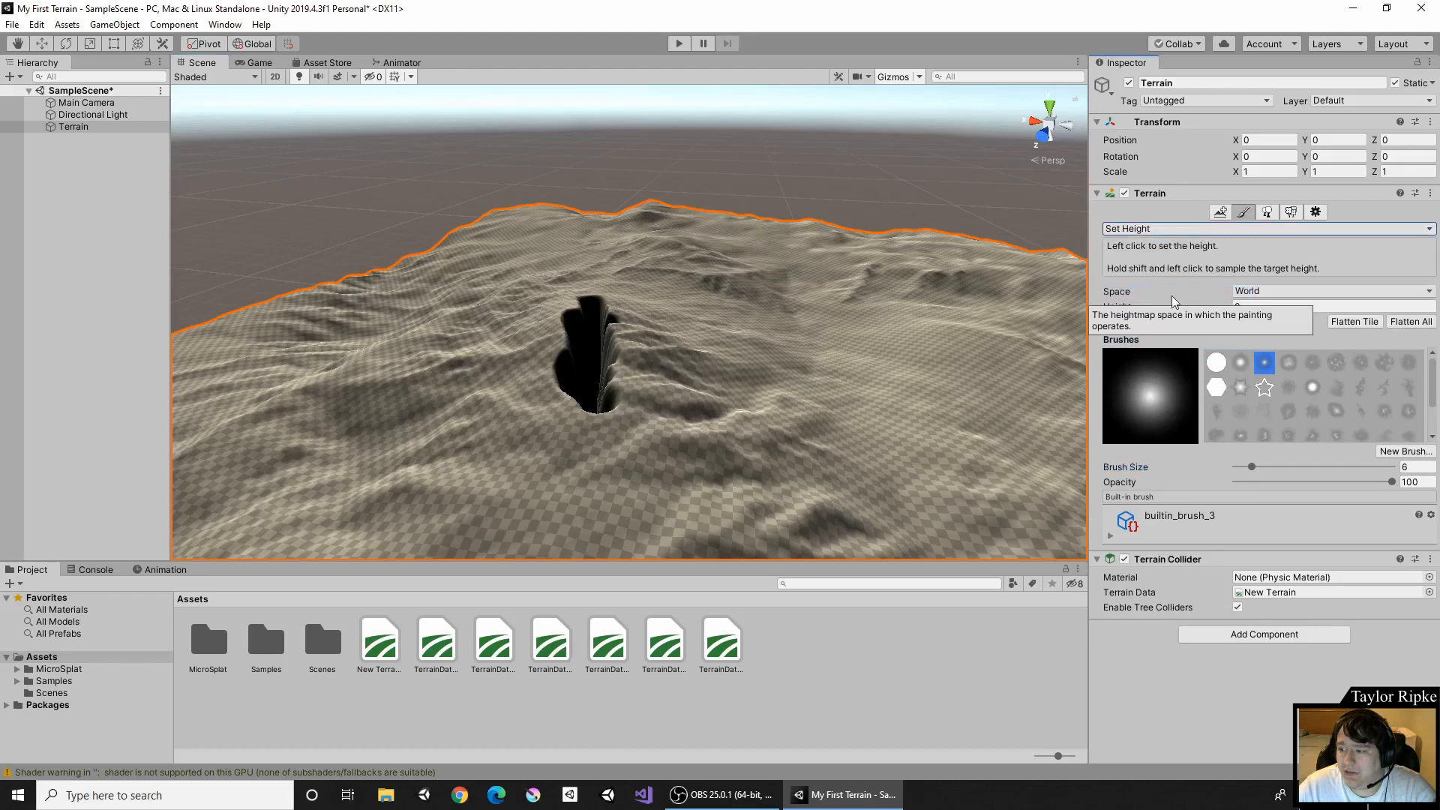
{"action": "left_click", "coordinate": [1275, 306]}
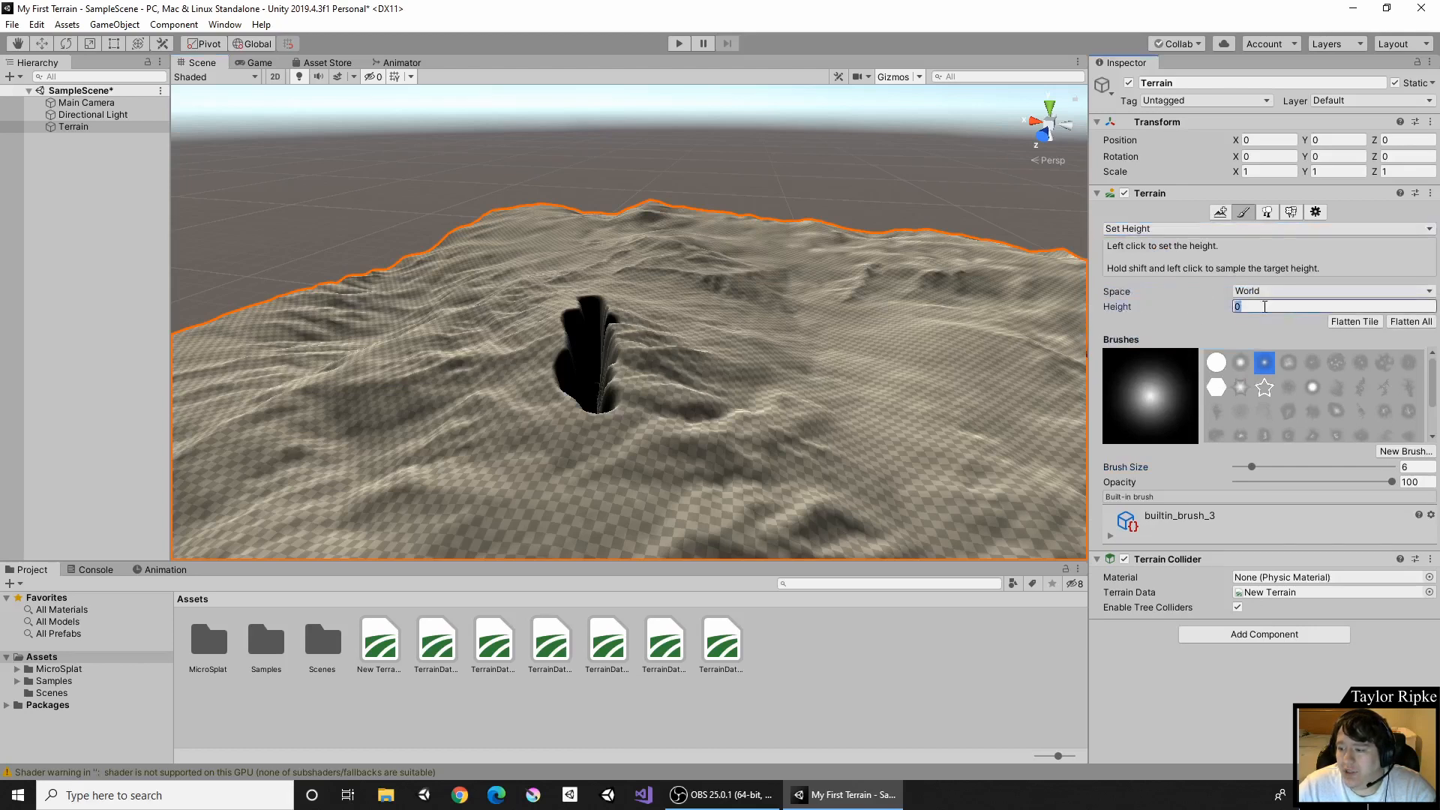
{"action": "type", "text": "30"}
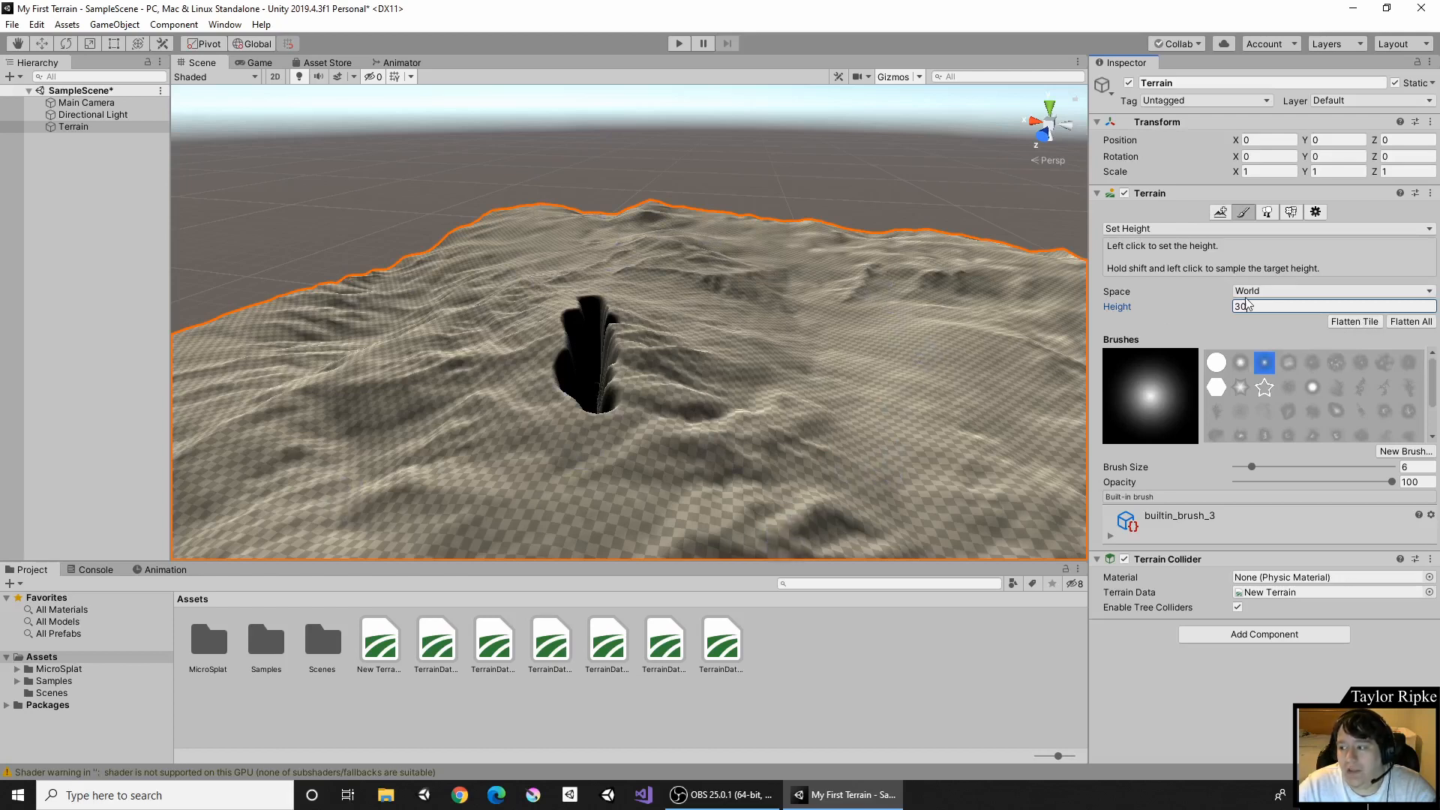
{"action": "left_click", "coordinate": [1420, 328]}
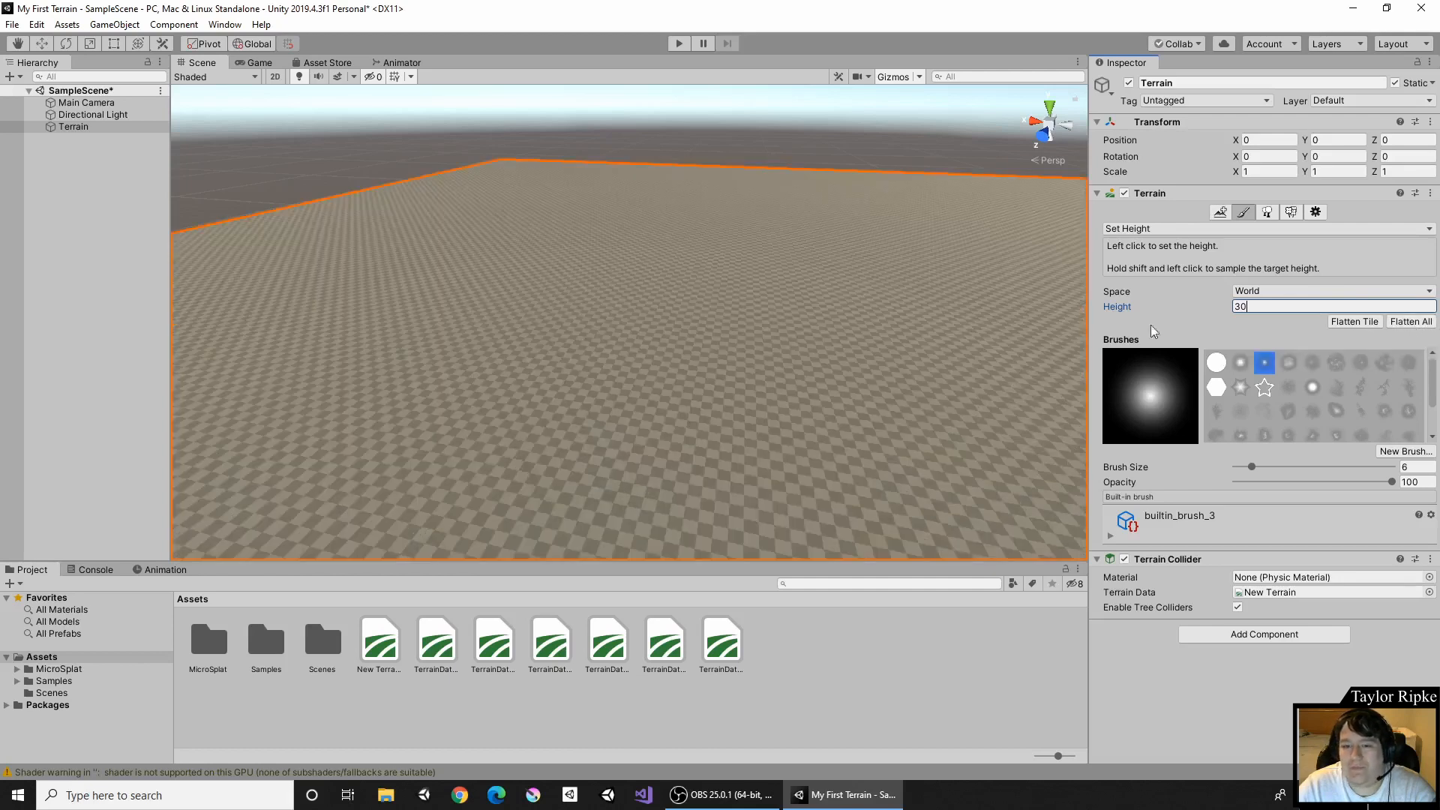
{"action": "scroll", "coordinate": [777, 272], "scroll_direction": "down", "scroll_amount": 8}
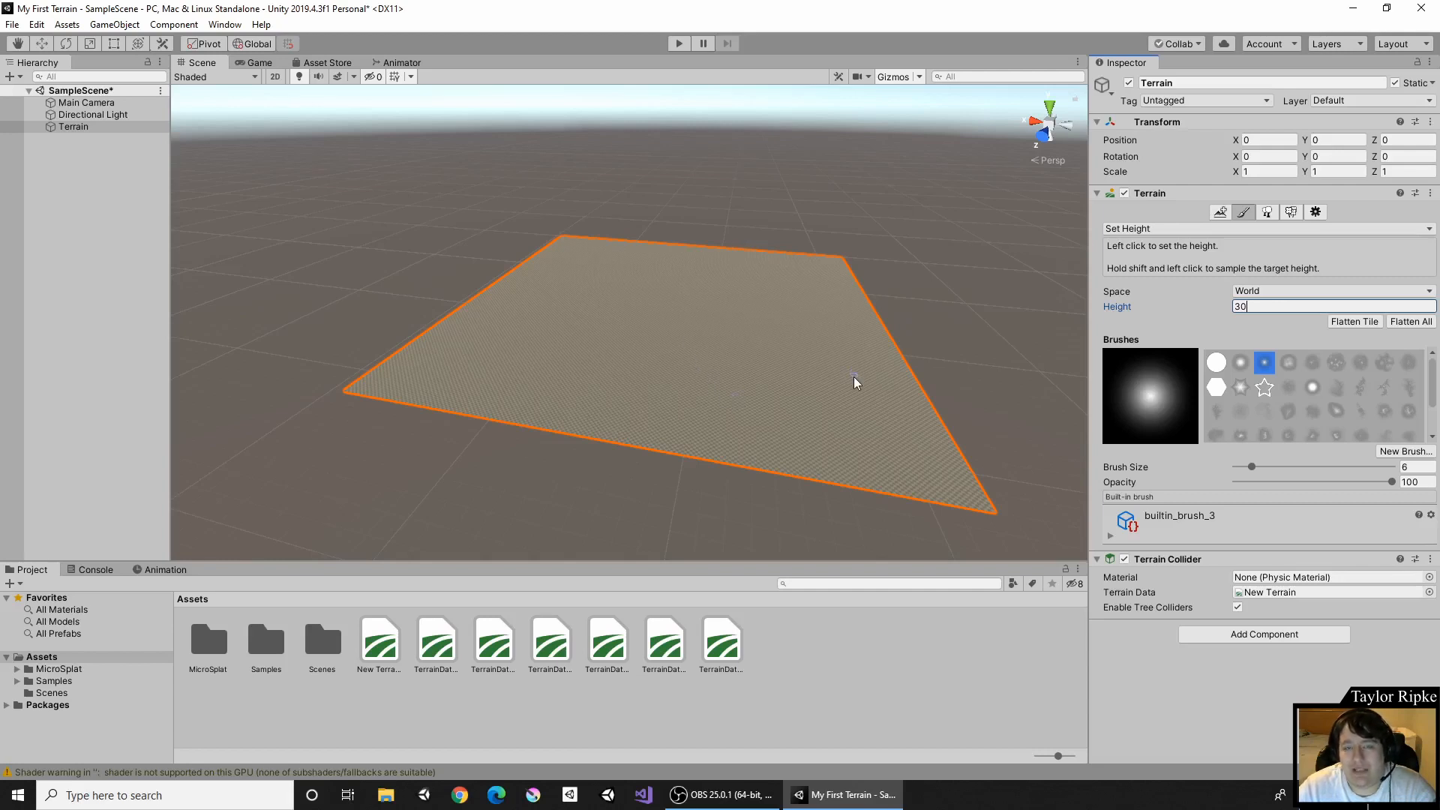
Carve a winding river channel across the flat terrain in Raise or Lower Terrain mode with the builtin_brush_1 brush.
{"action": "scroll", "coordinate": [772, 392], "scroll_direction": "up", "scroll_amount": 3}
{"action": "scroll", "coordinate": [768, 398], "scroll_direction": "up", "scroll_amount": 2}
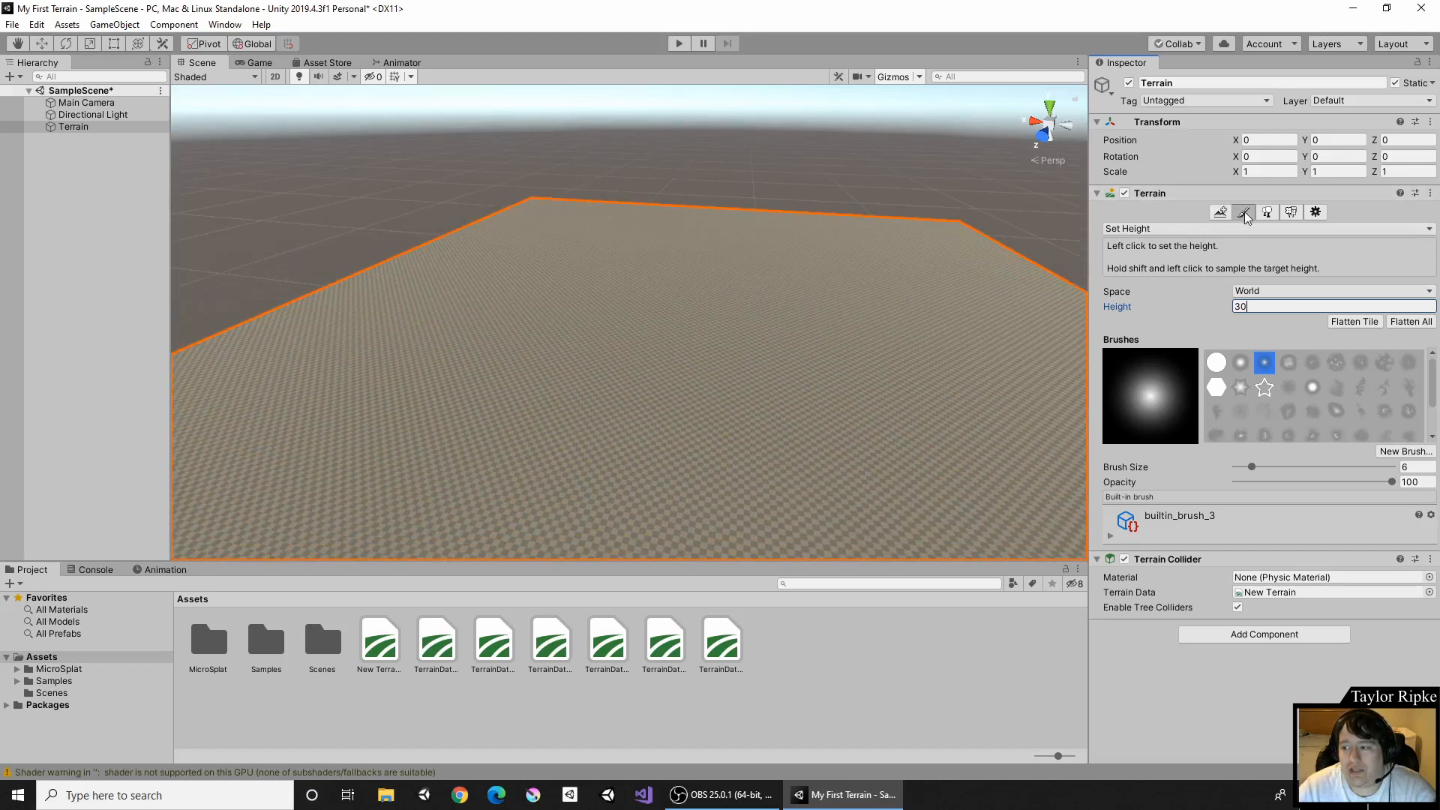
{"action": "left_click", "coordinate": [1209, 228]}
{"action": "left_click", "coordinate": [1177, 246]}
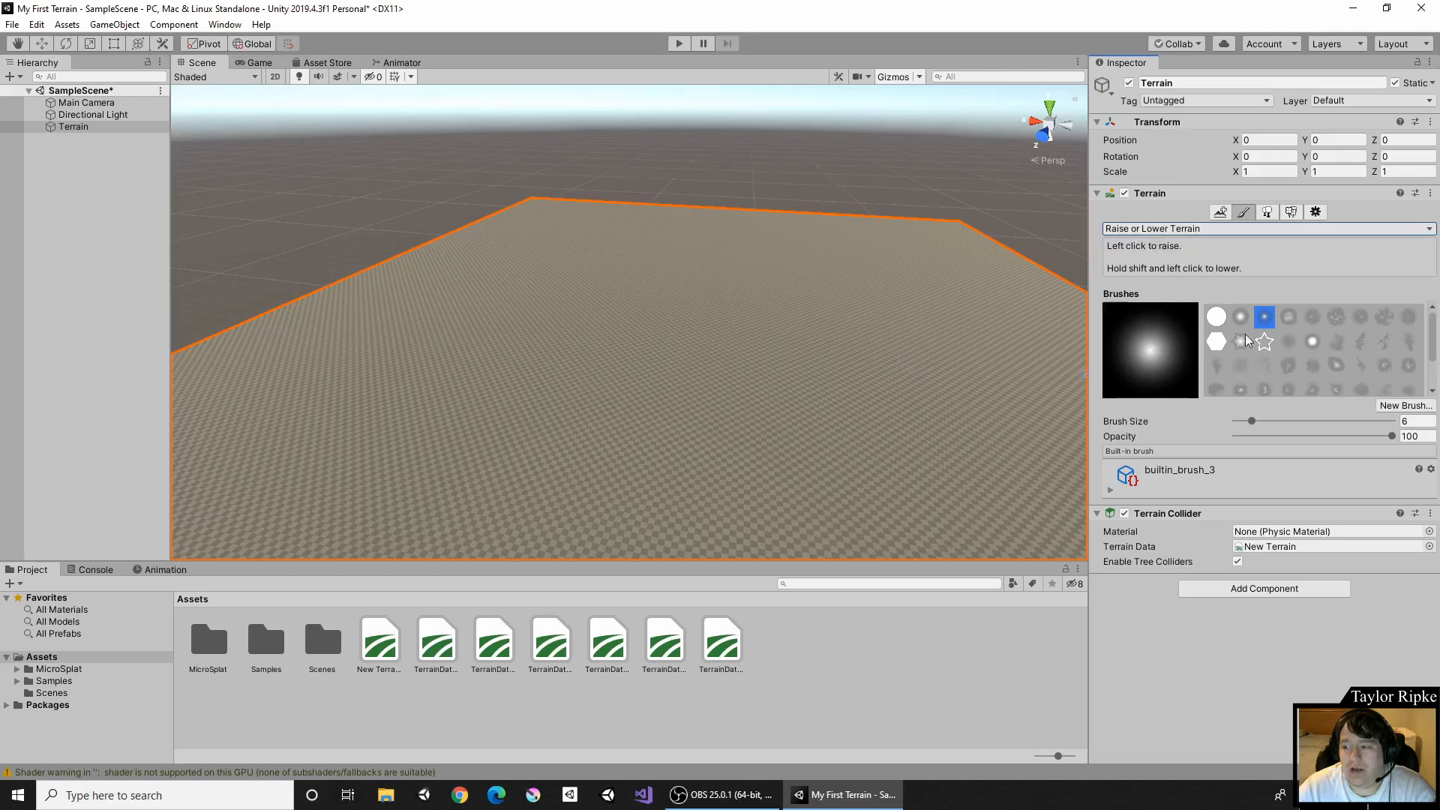
{"action": "left_click", "coordinate": [1213, 322]}
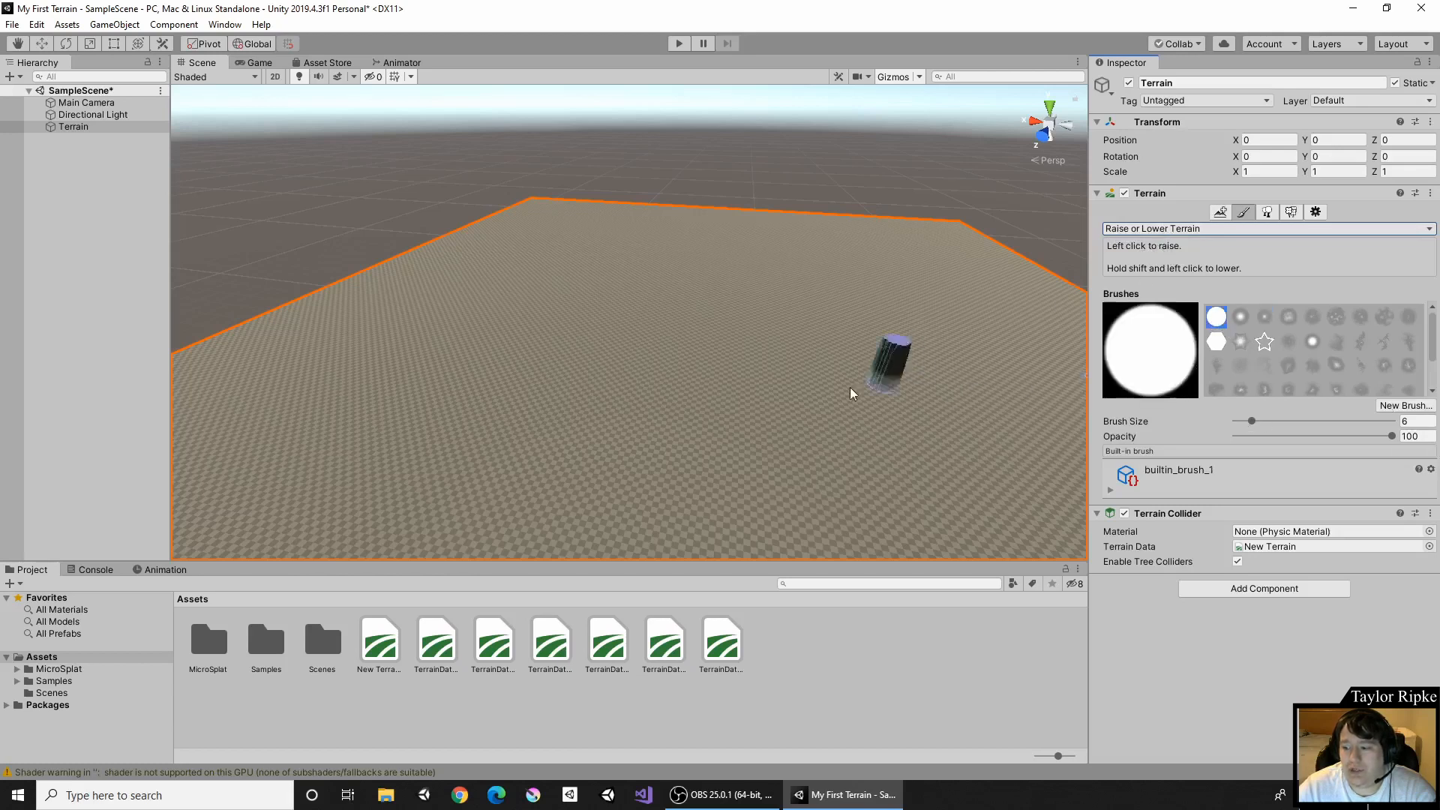
{"action": "mouse_move", "coordinate": [684, 316]}
{"action": "left_mouse_down"}
{"action": "mouse_move", "coordinate": [645, 390]}
{"action": "mouse_move", "coordinate": [368, 534]}
{"action": "mouse_move", "coordinate": [188, 536]}
{"action": "left_mouse_up"}
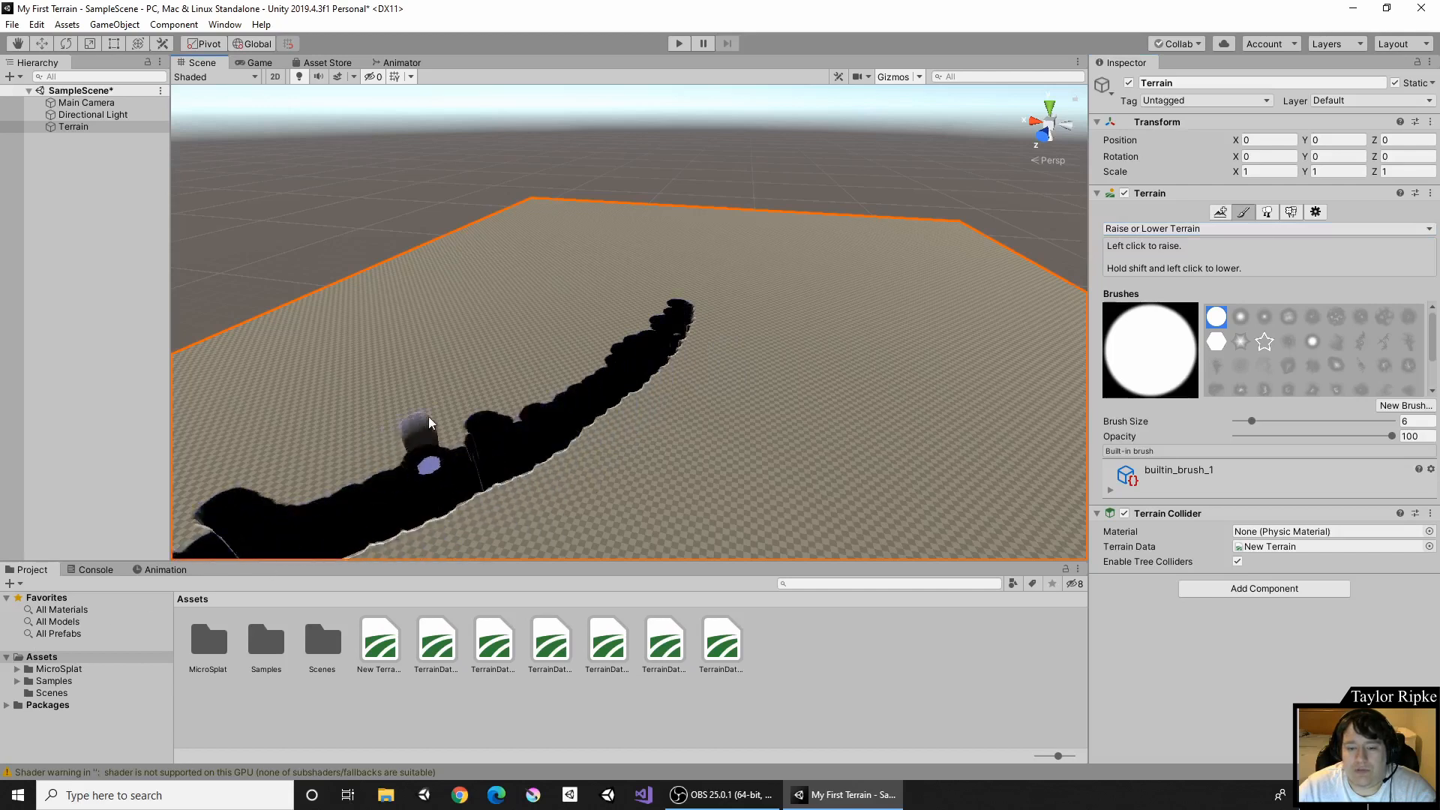
{"action": "mouse_move", "coordinate": [686, 314]}
{"action": "left_mouse_down"}
{"action": "mouse_move", "coordinate": [825, 274]}
{"action": "mouse_move", "coordinate": [885, 234]}
{"action": "left_mouse_up"}
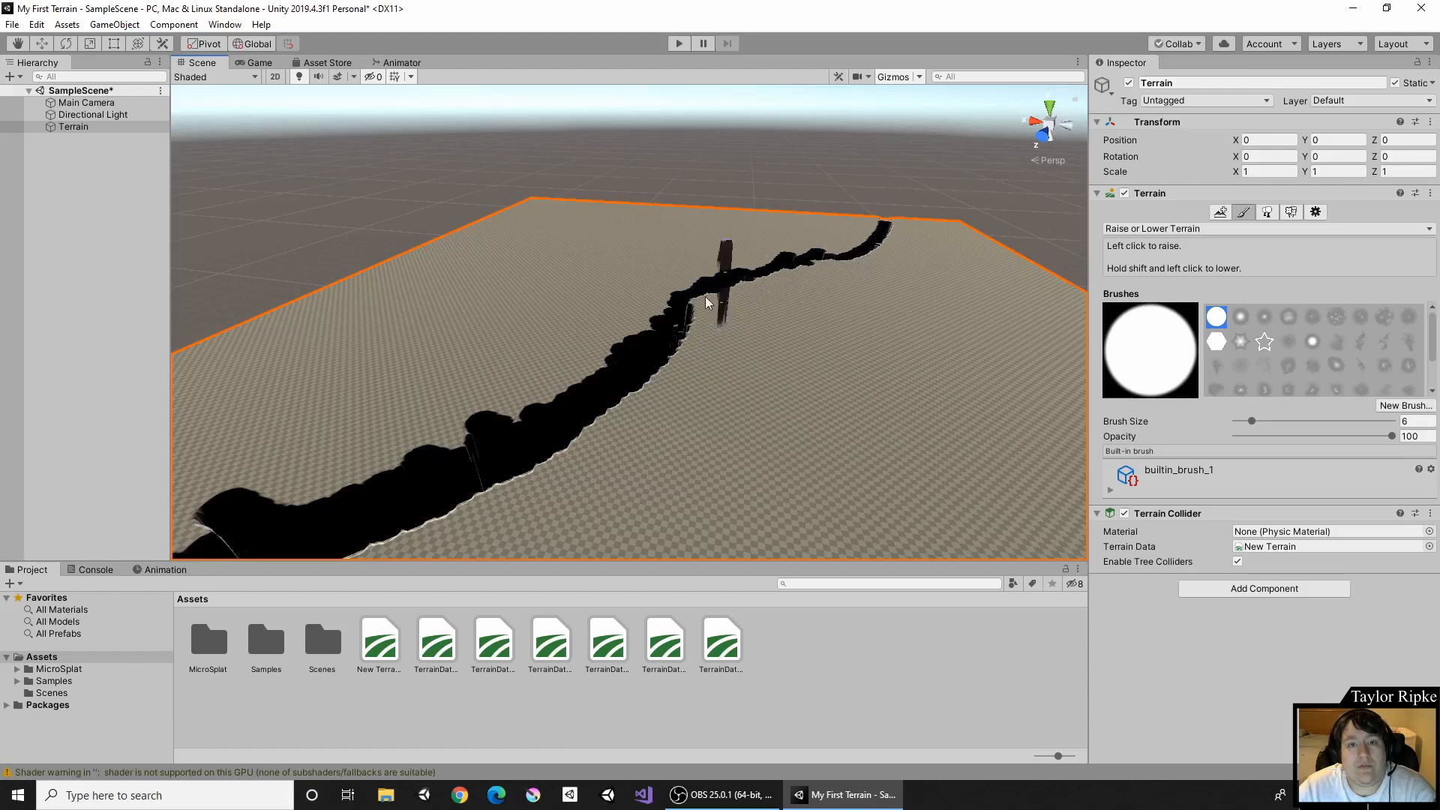
Undo the river channel, the flattening to height 30 and the trench to bring back the mountainous terrain.
{"action": "middle_click_drag", "start_coordinate": [501, 284], "coordinate": [668, 318]}
{"action": "right_click_drag", "start_coordinate": [696, 330], "coordinate": [841, 409]}
{"action": "scroll", "coordinate": [820, 457], "scroll_direction": "up", "scroll_amount": 6}
{"action": "middle_click_drag", "start_coordinate": [975, 323], "coordinate": [740, 463]}
{"action": "scroll", "coordinate": [739, 463], "scroll_direction": "down", "scroll_amount": 10}
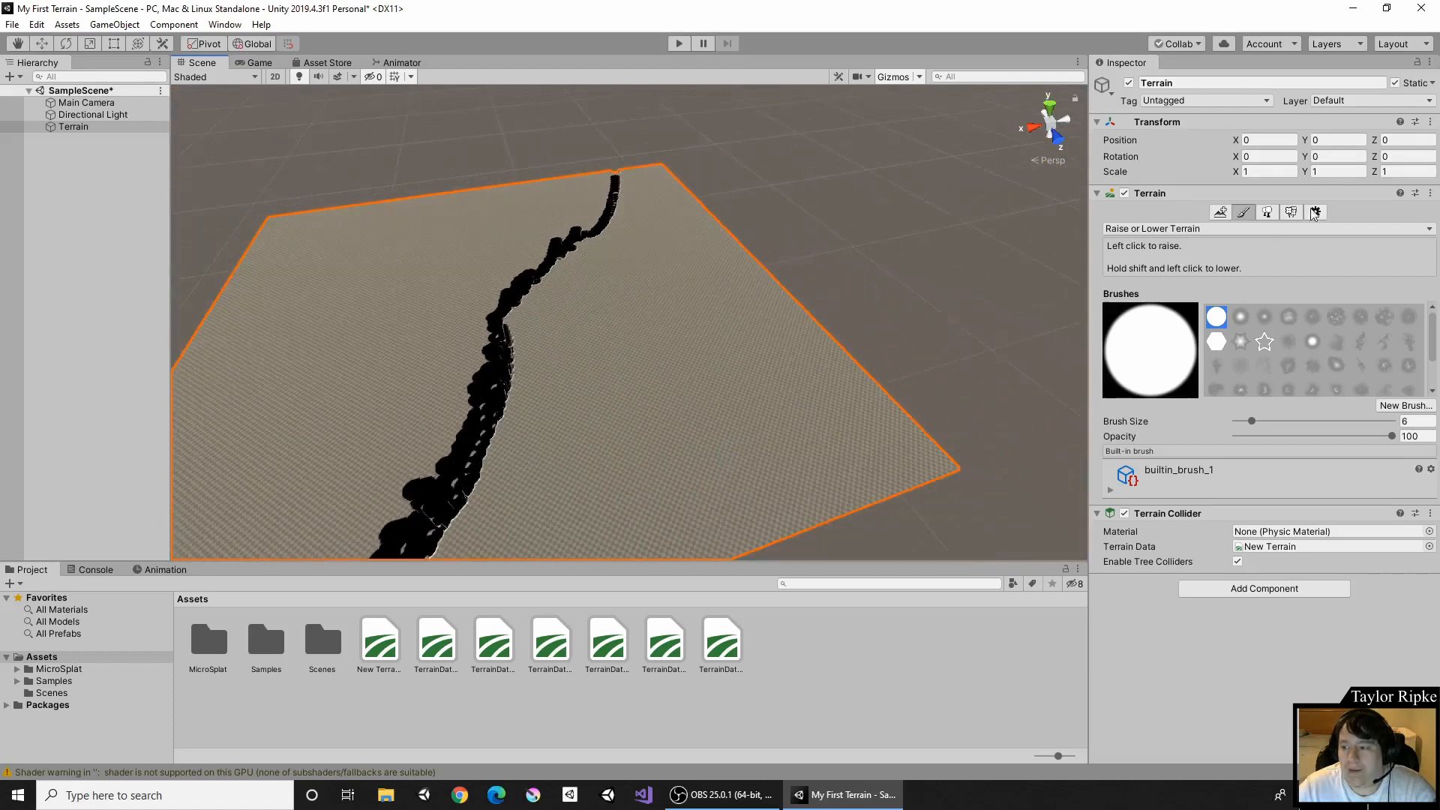
{"action": "key", "text": "ctrl+z"}
{"action": "key", "text": "ctrl+z"}
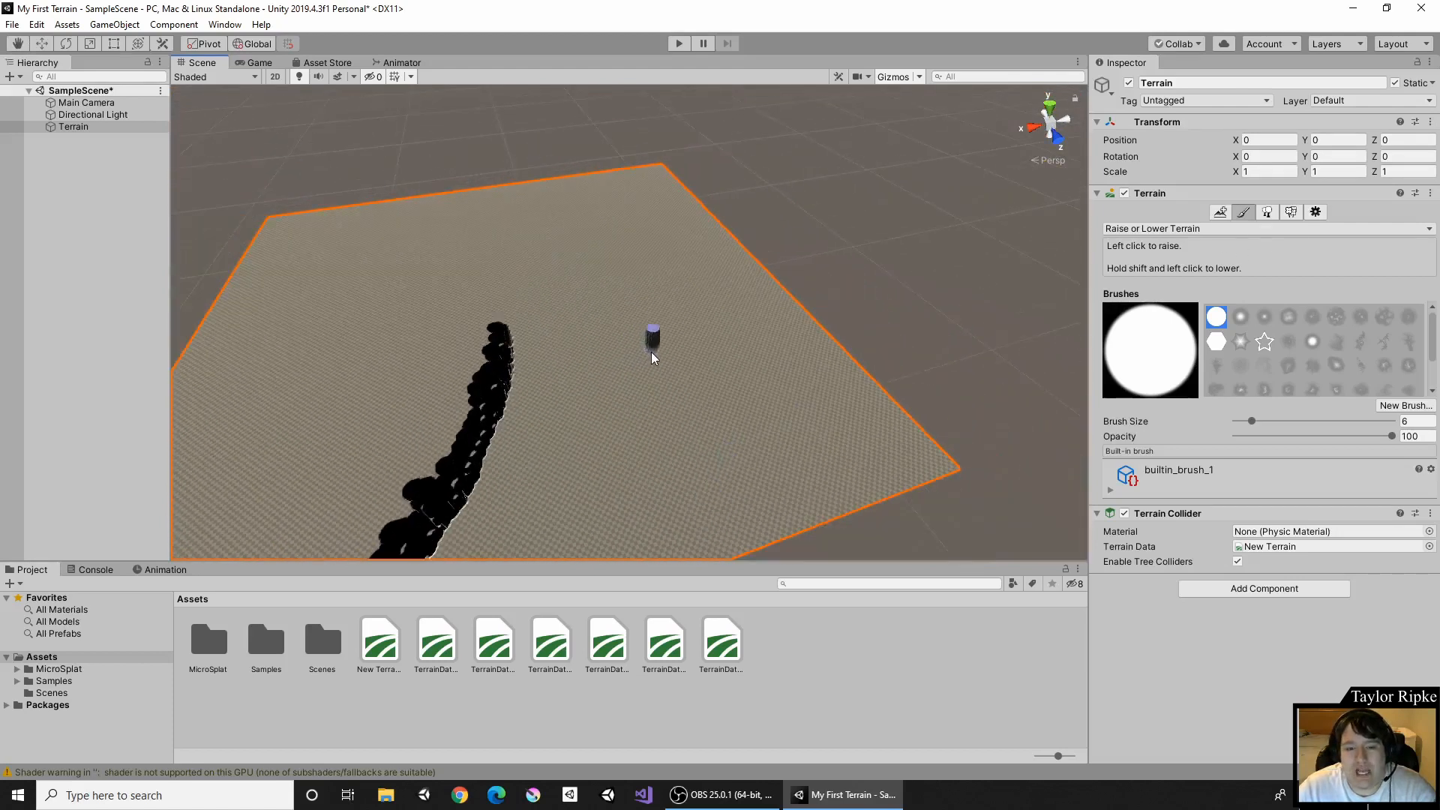
{"action": "key", "text": "ctrl+z"}
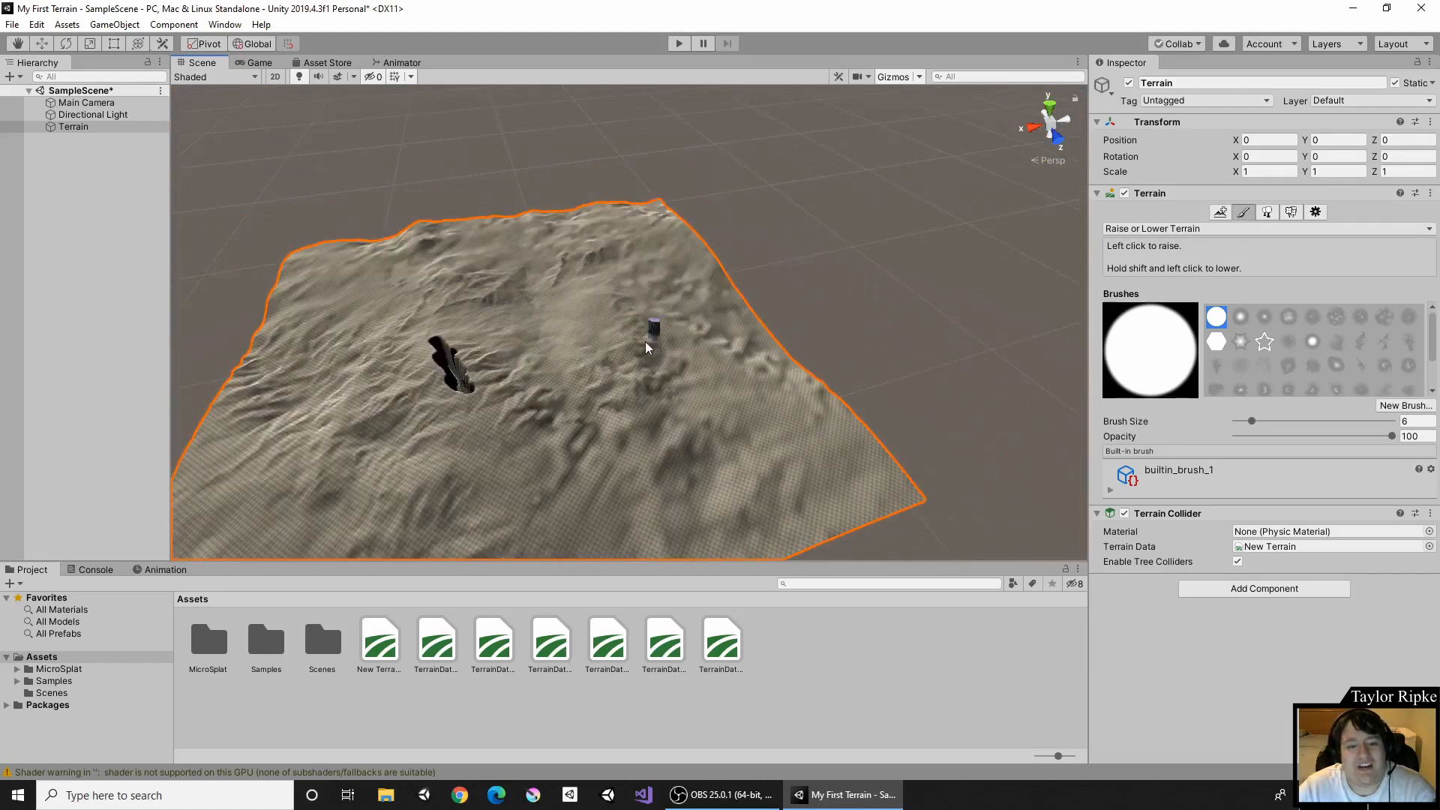
{"action": "key", "text": "ctrl+z"}
{"action": "key", "text": "ctrl+z"}
{"action": "mouse_move", "coordinate": [583, 357]}
{"action": "middle_mouse_down"}
{"action": "mouse_move", "coordinate": [669, 294]}
{"action": "mouse_move", "coordinate": [633, 330]}
{"action": "mouse_move", "coordinate": [595, 339]}
{"action": "middle_mouse_up"}
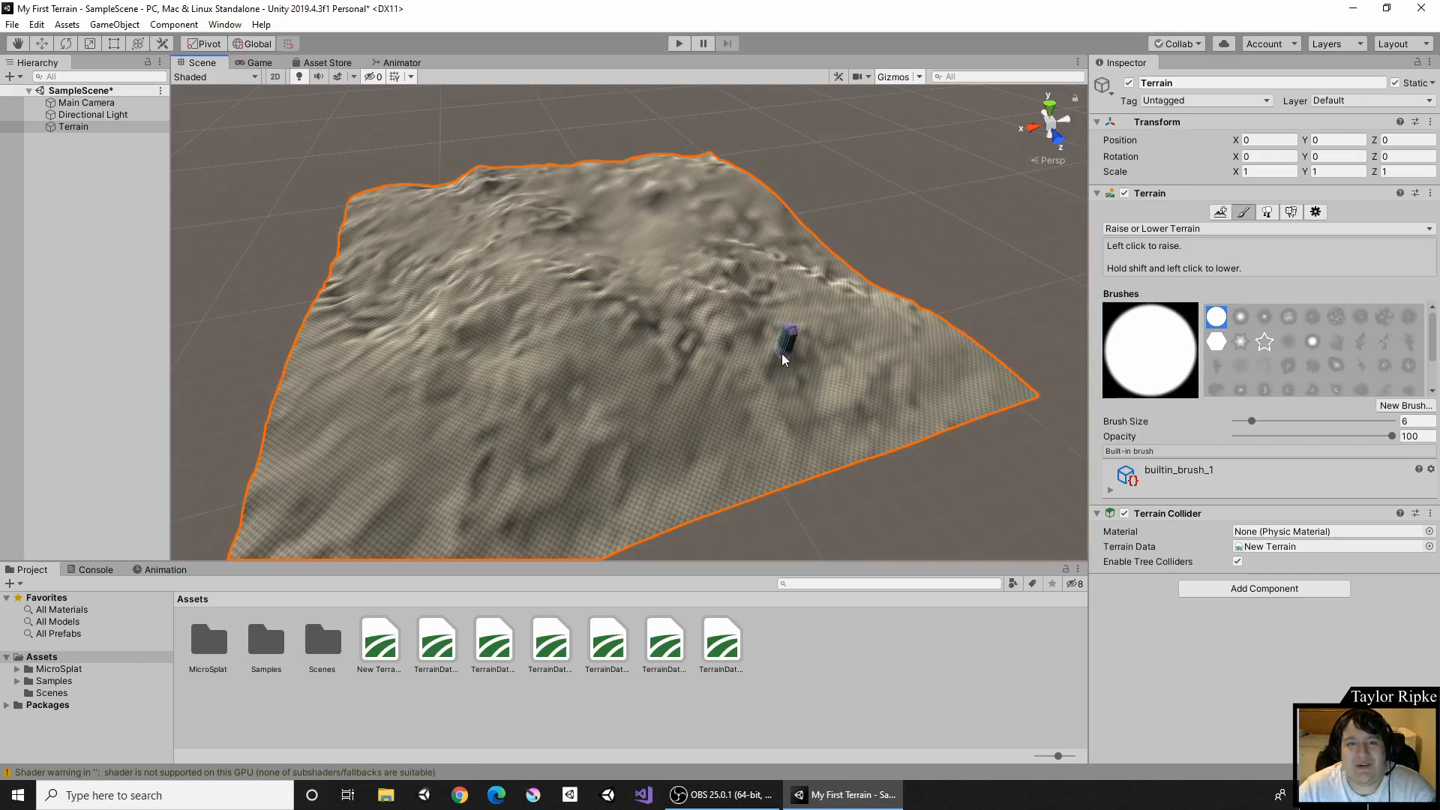
Paint an elongated hole through the terrain surface on the mountain slope with the Paint Holes tool.
{"action": "left_click", "coordinate": [1191, 230]}
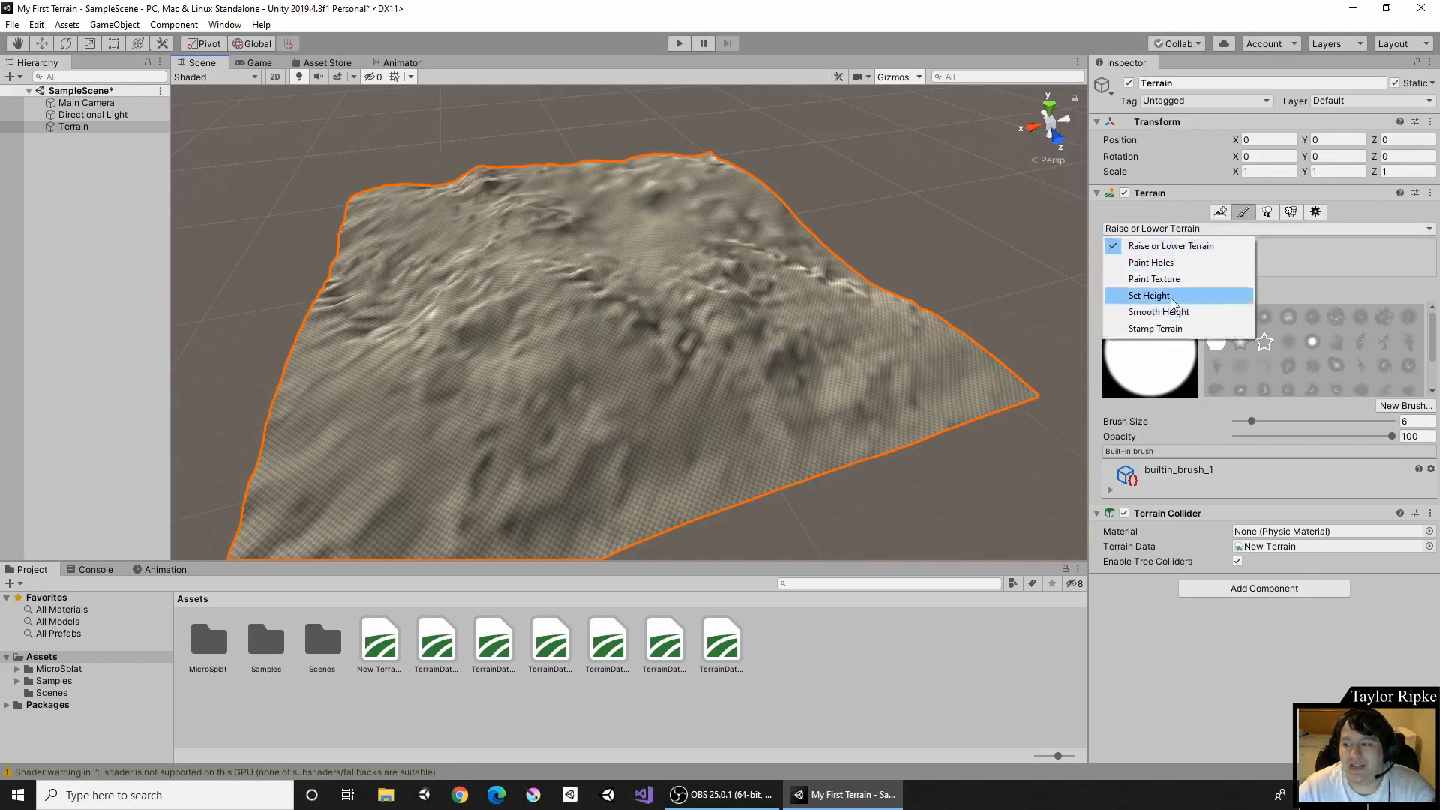
{"action": "left_click", "coordinate": [1174, 262]}
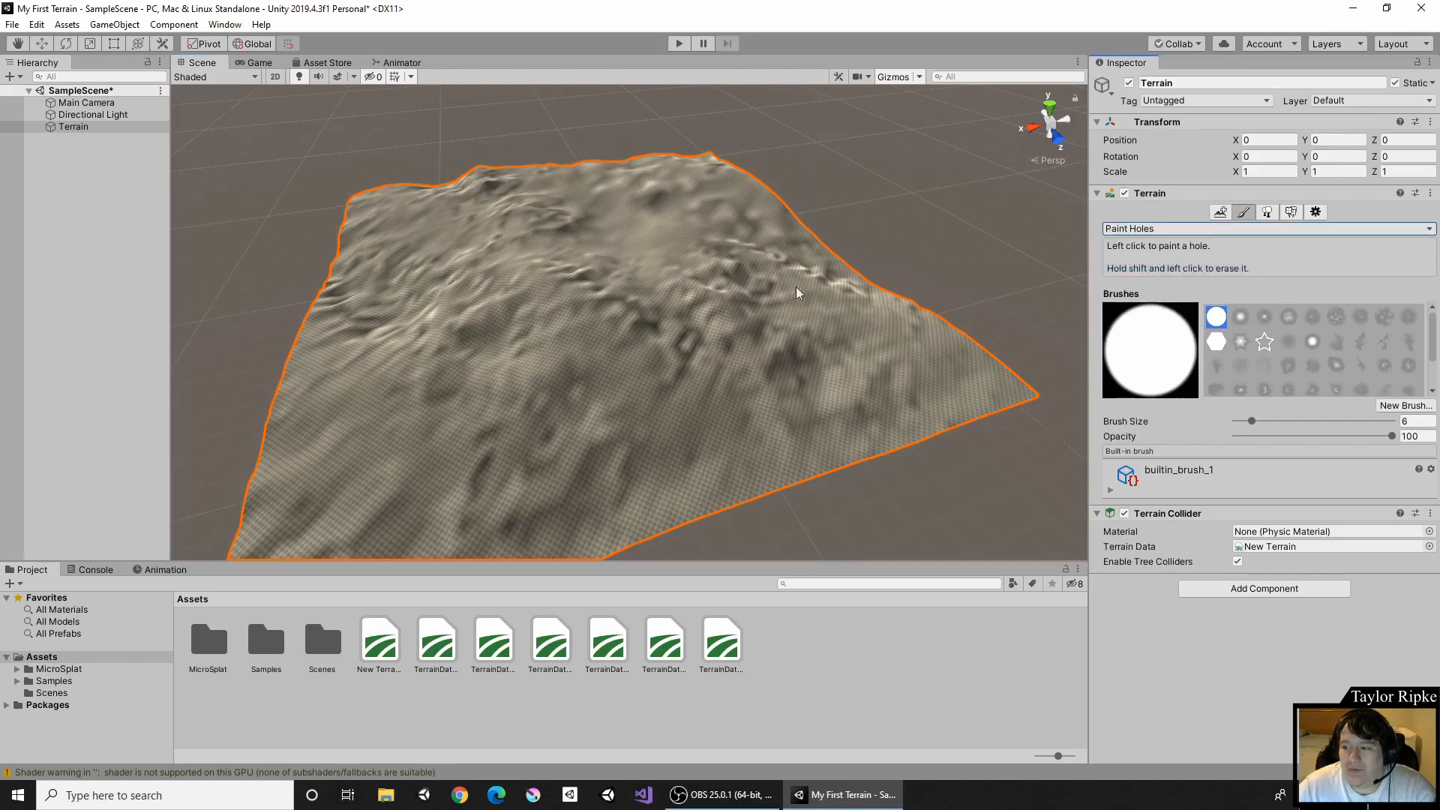
{"action": "left_click", "coordinate": [587, 345]}
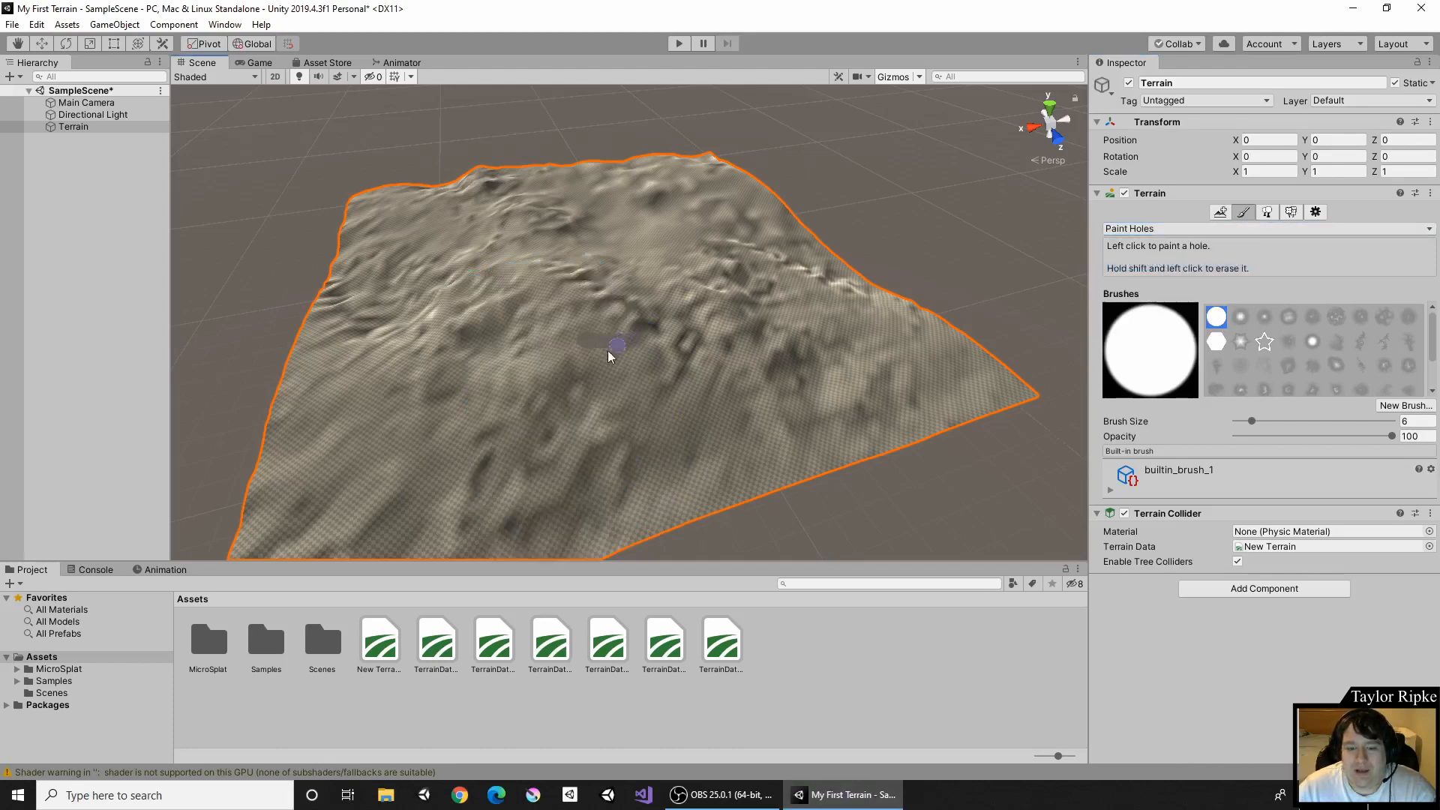
{"action": "scroll", "coordinate": [595, 357], "scroll_direction": "up", "scroll_amount": 5}
{"action": "scroll", "coordinate": [636, 359], "scroll_direction": "up", "scroll_amount": 5}
{"action": "mouse_move", "coordinate": [640, 372]}
{"action": "middle_mouse_down"}
{"action": "mouse_move", "coordinate": [643, 354]}
{"action": "mouse_move", "coordinate": [646, 368]}
{"action": "middle_mouse_up"}
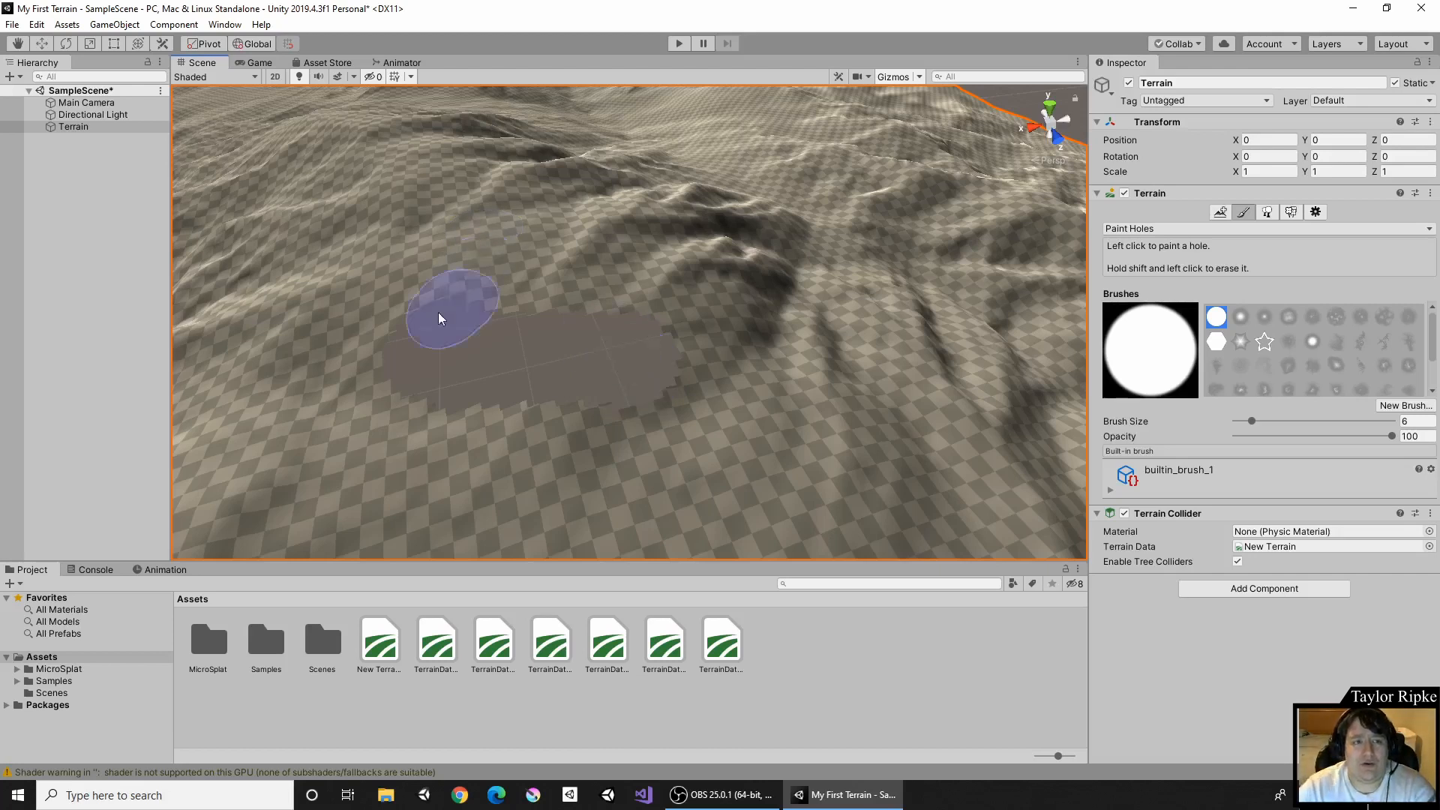
Search the Asset Store for digger, look through the listed Digger assets and clear the search.
{"action": "left_click", "coordinate": [328, 62]}
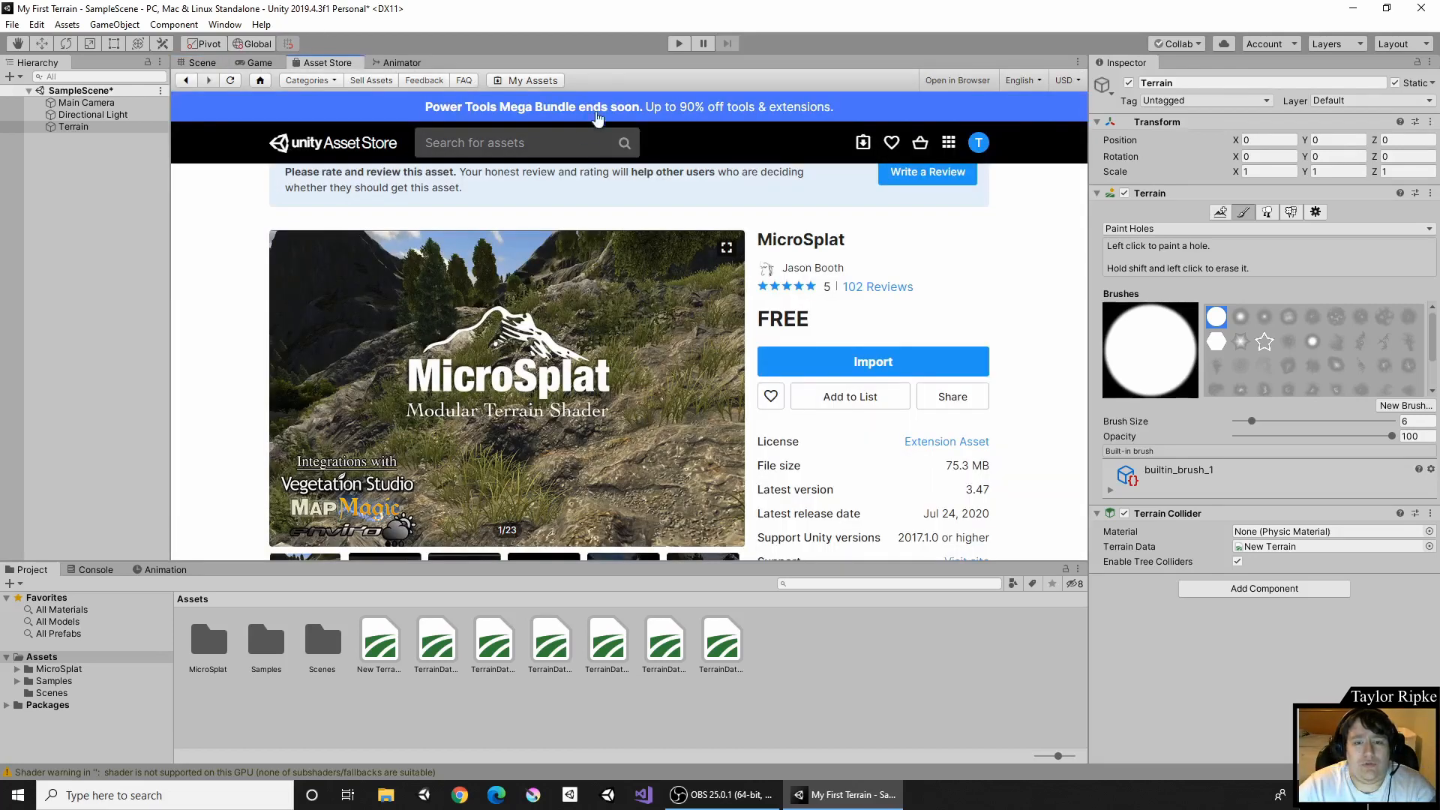
{"action": "left_click", "coordinate": [574, 141]}
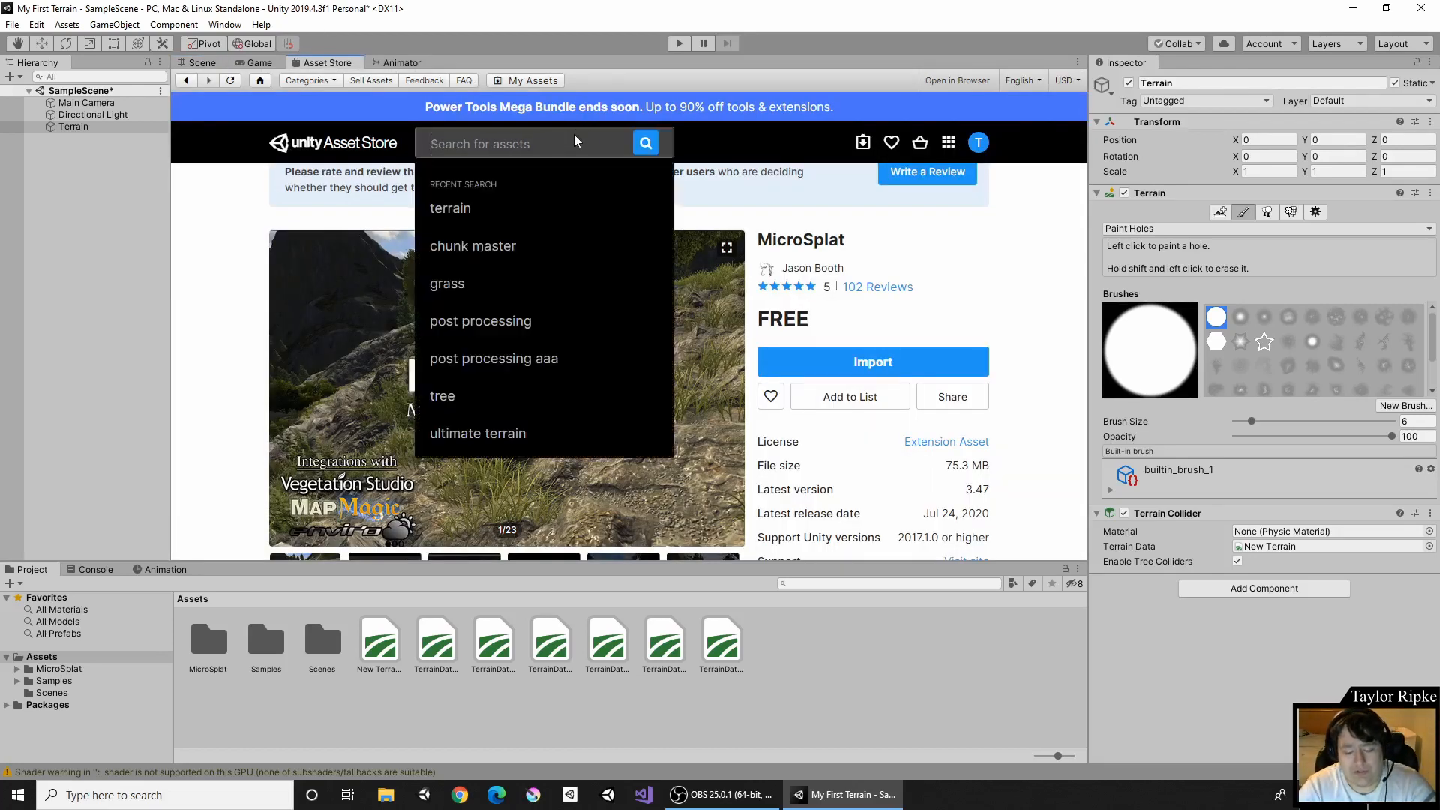
{"action": "type", "text": "digg"}
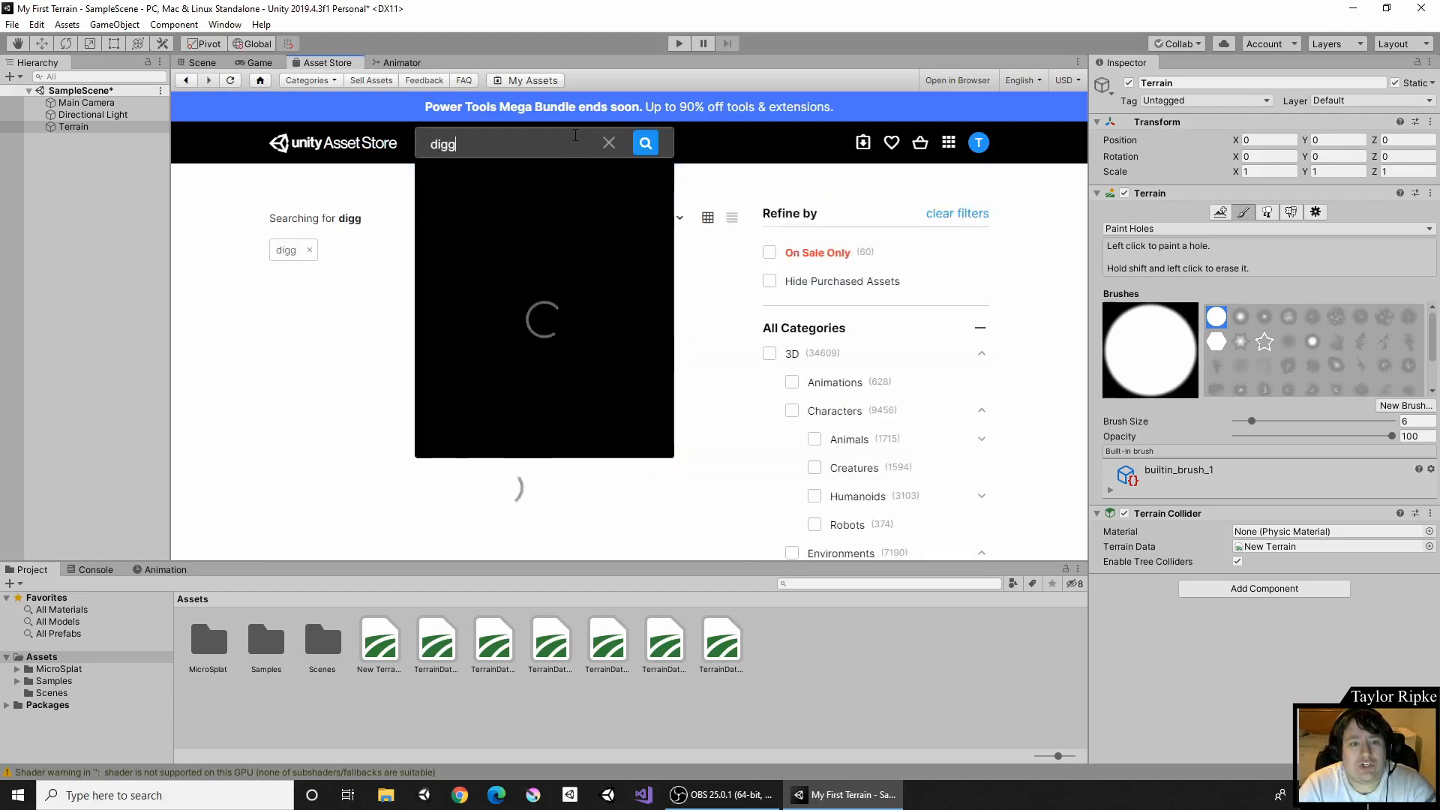
{"action": "type", "text": "er"}
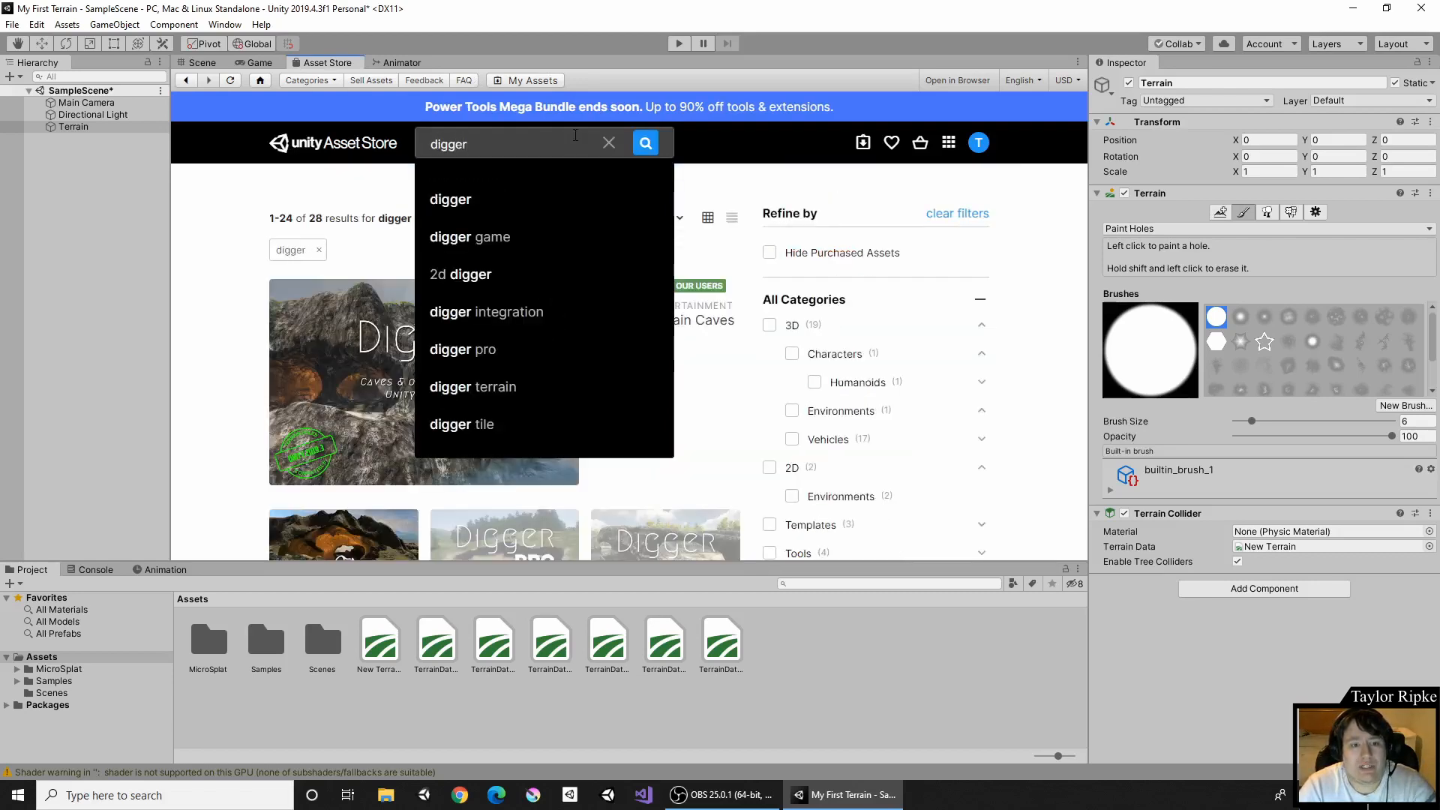
{"action": "key", "text": "Return"}
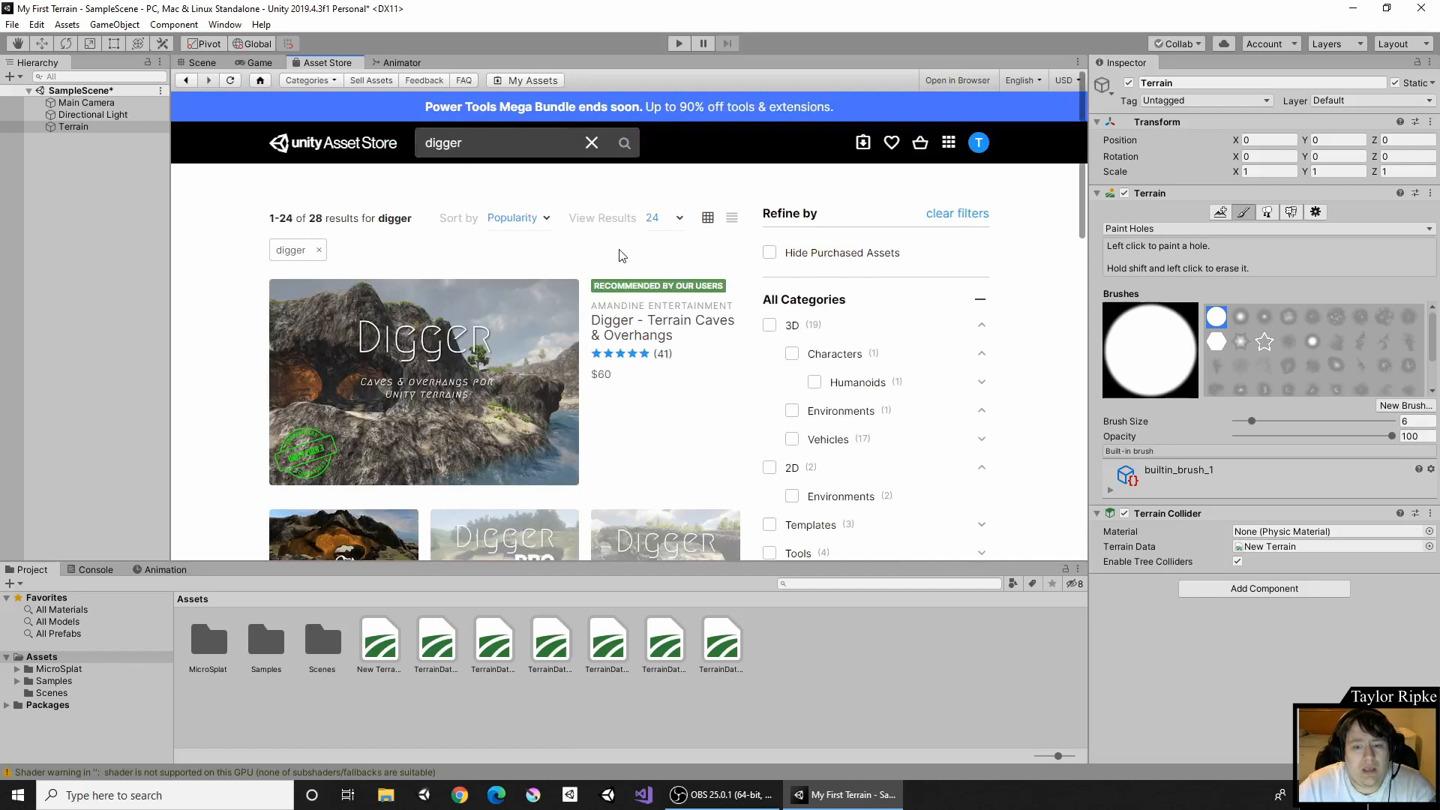
{"action": "scroll", "coordinate": [640, 282], "scroll_direction": "down", "scroll_amount": 1}
{"action": "scroll", "coordinate": [694, 259], "scroll_direction": "down", "scroll_amount": 1}
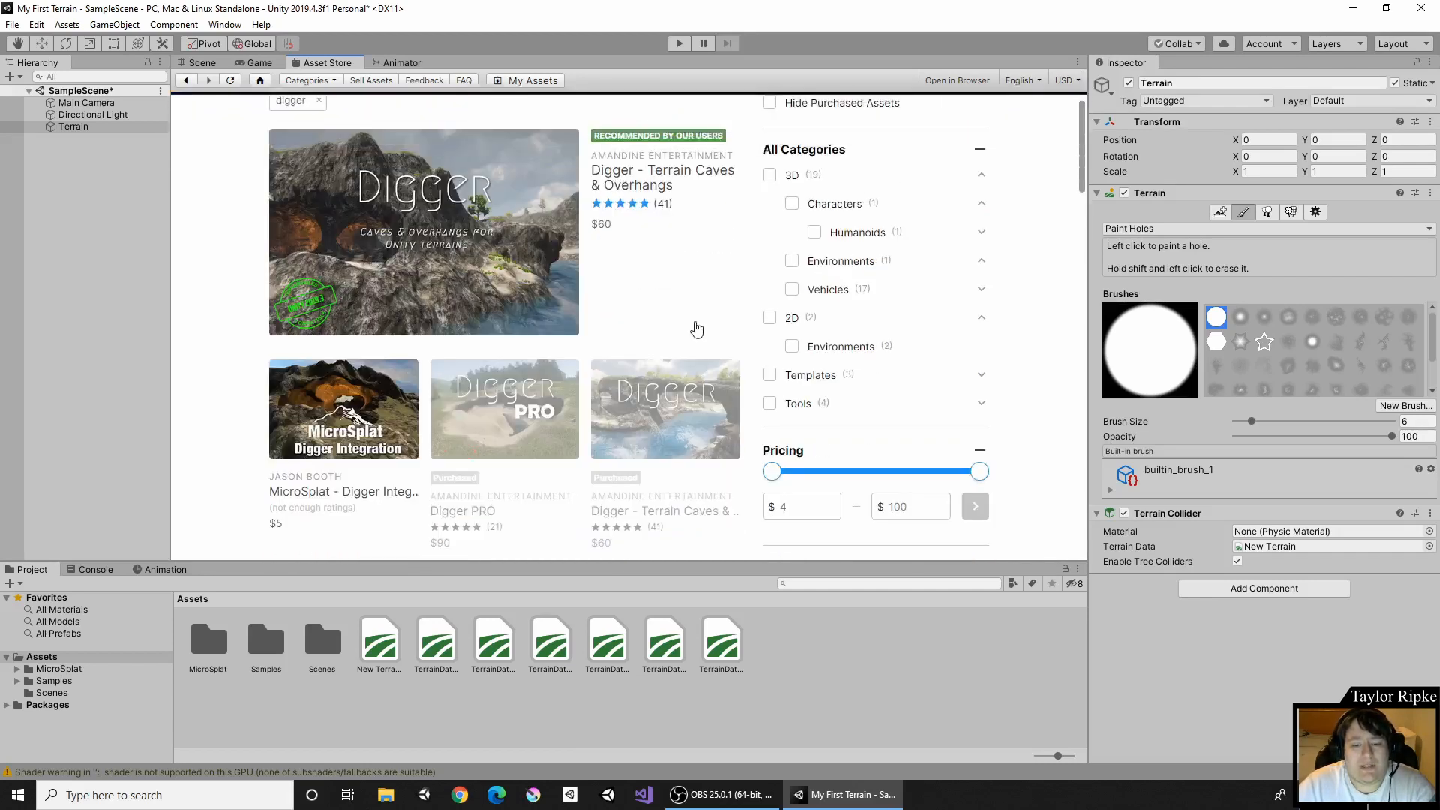
{"action": "scroll", "coordinate": [480, 514], "scroll_direction": "down", "scroll_amount": 1}
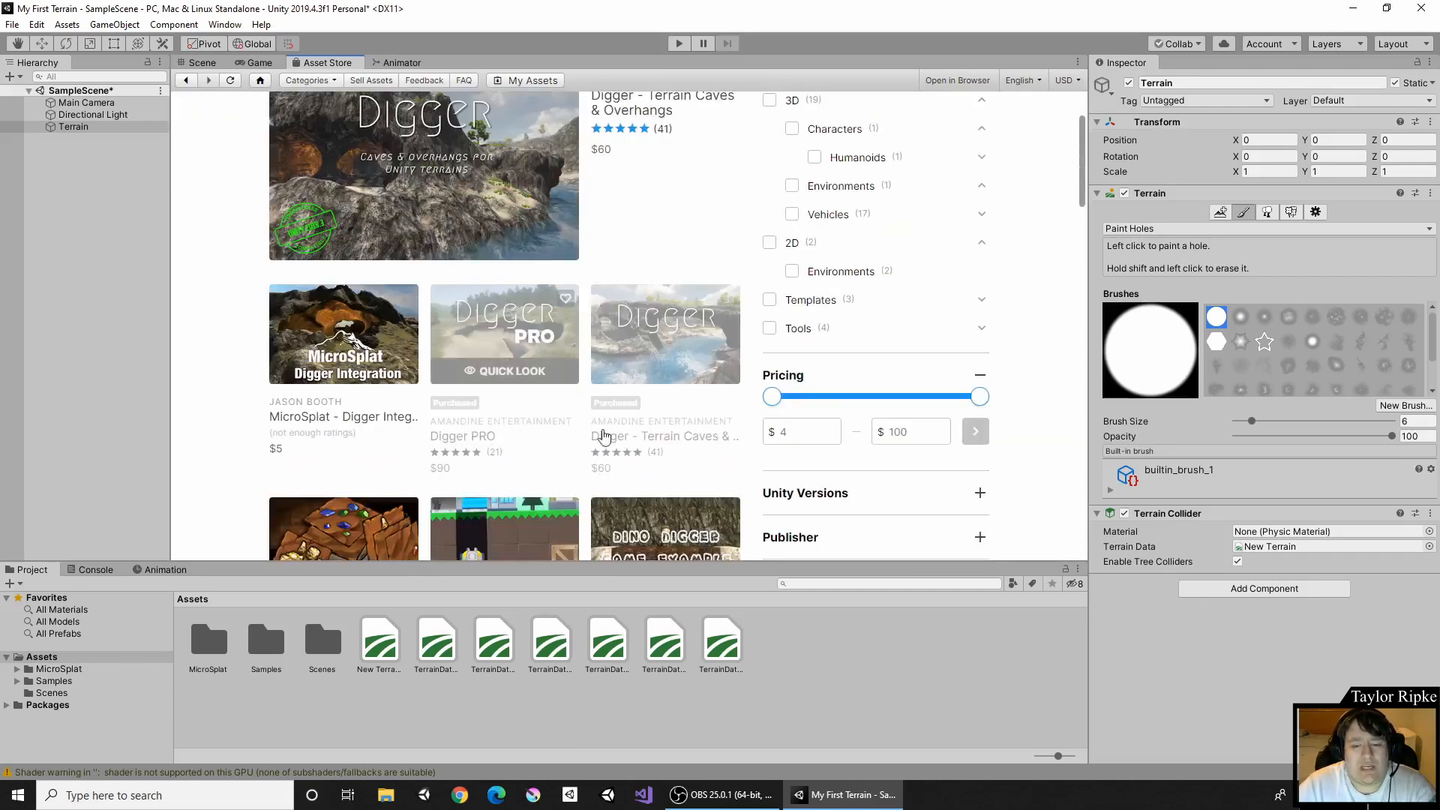
{"action": "scroll", "coordinate": [677, 435], "scroll_direction": "up", "scroll_amount": 1}
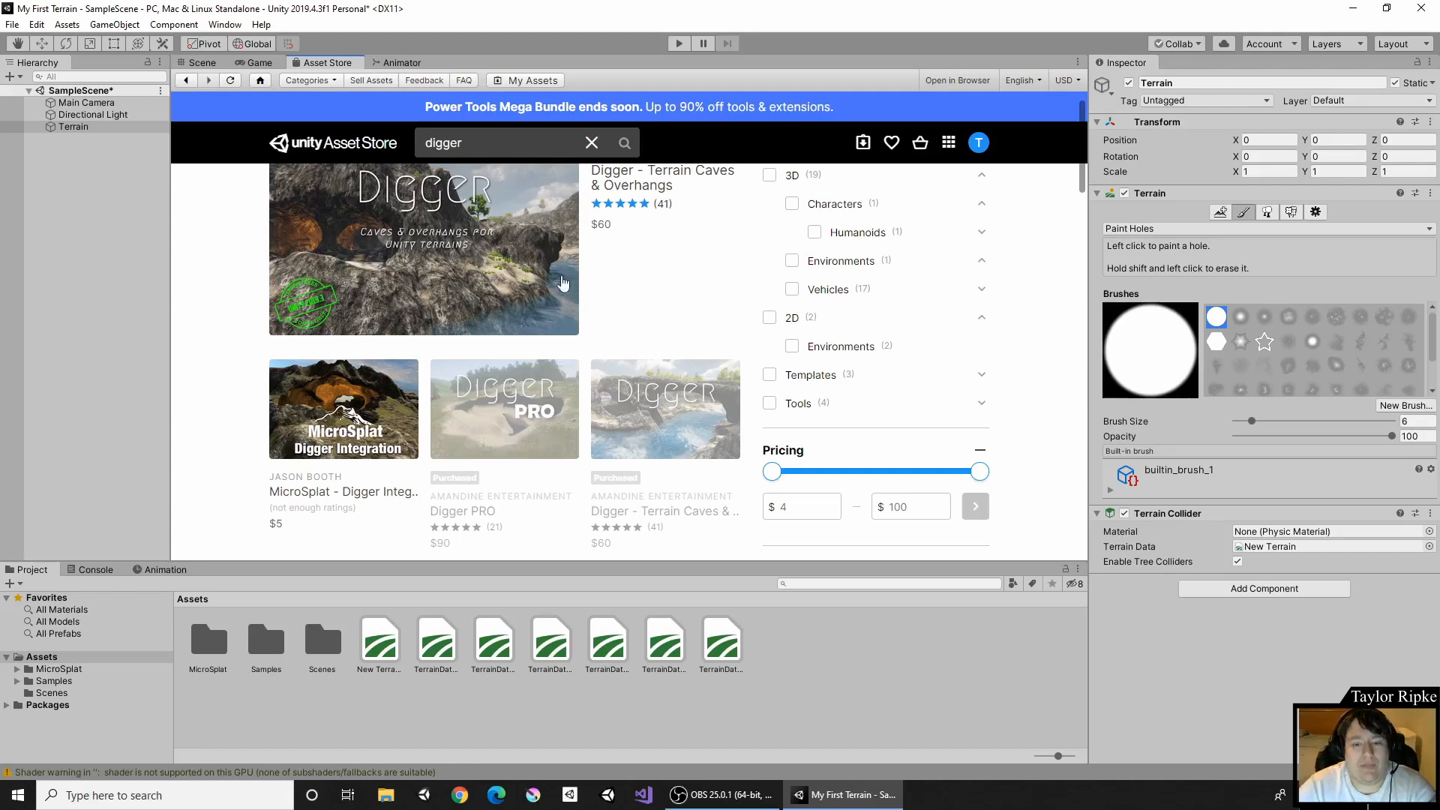
{"action": "left_click", "coordinate": [591, 144]}
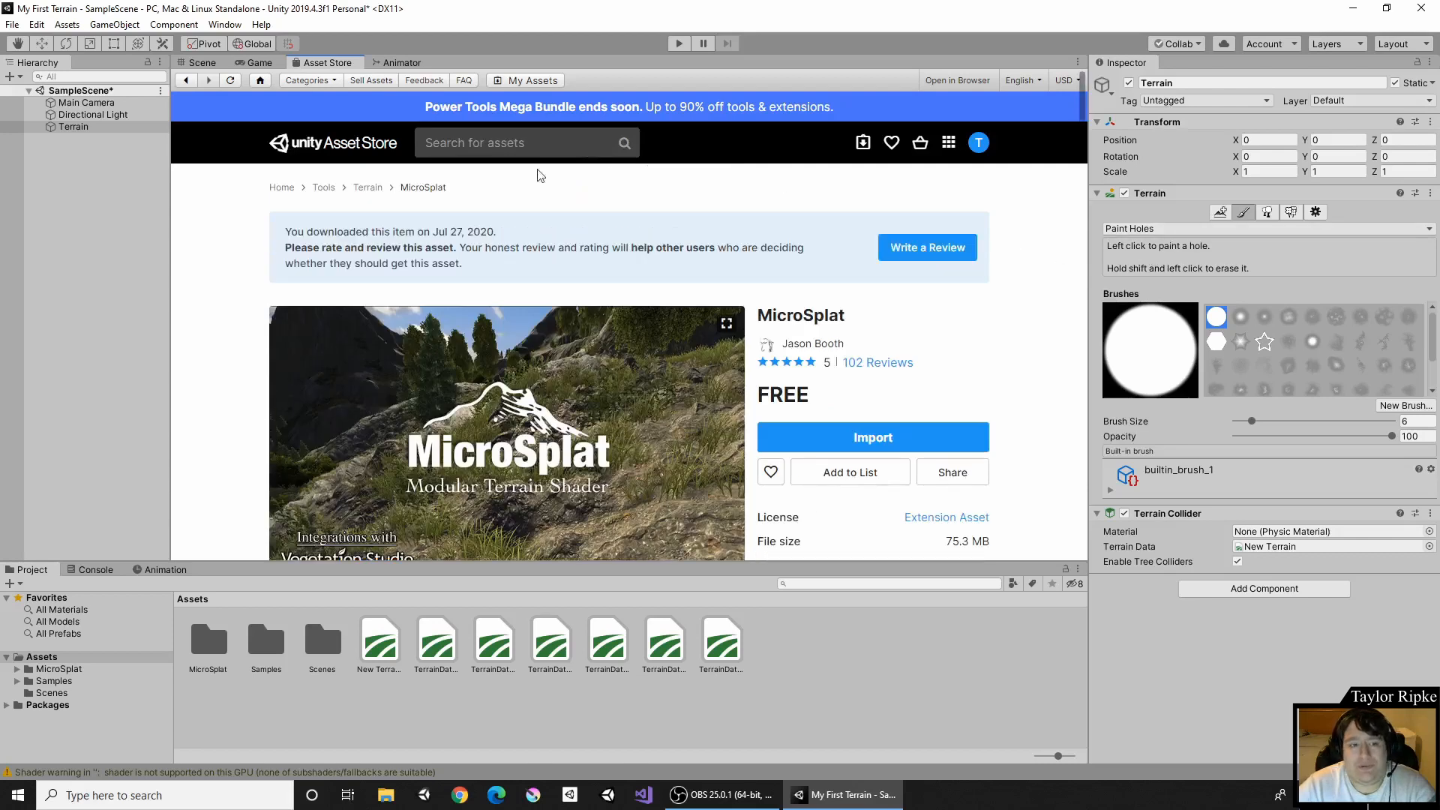
Return to the Scene view and switch the terrain tool from Paint Holes to Paint Texture.
{"action": "left_click", "coordinate": [216, 66]}
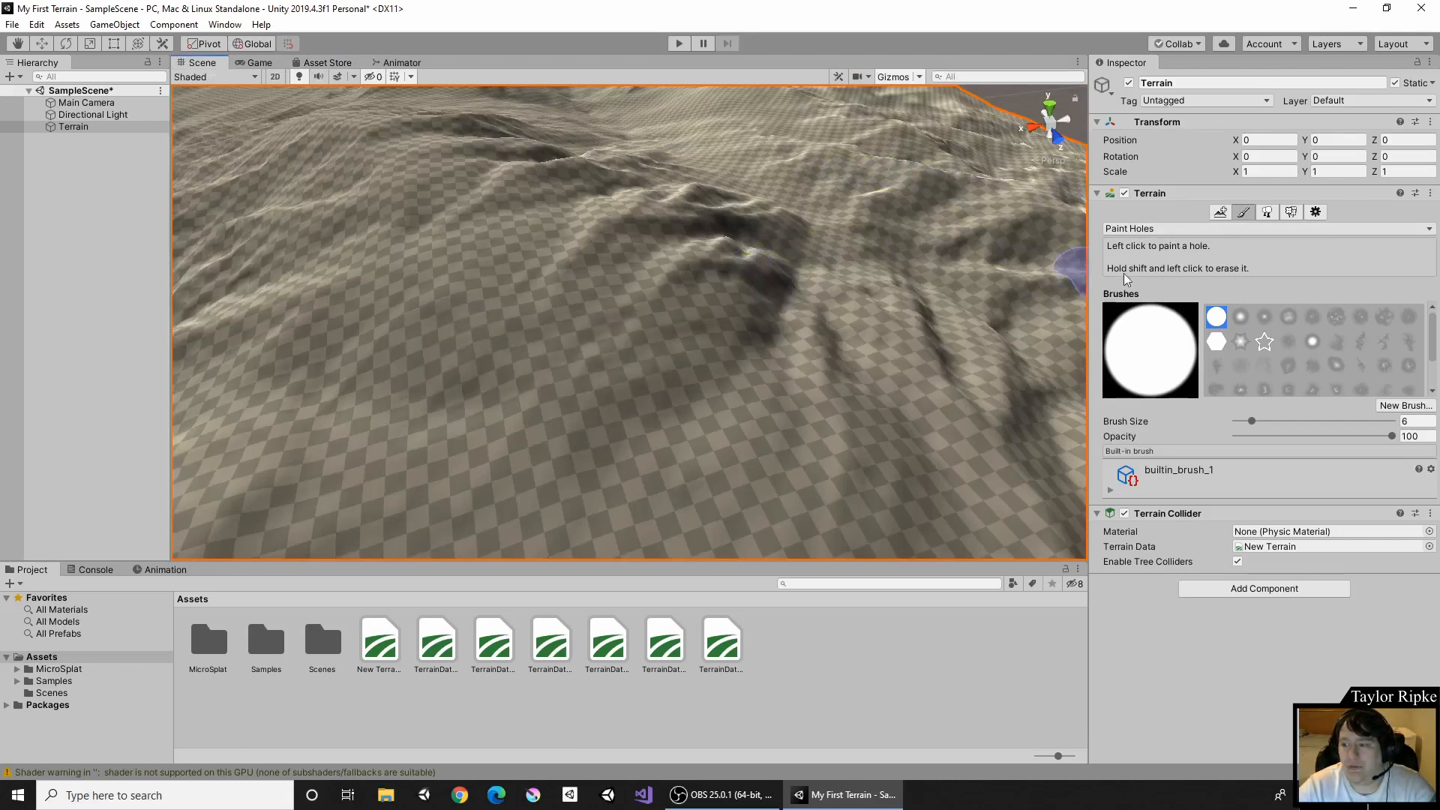
{"action": "left_click", "coordinate": [1168, 231]}
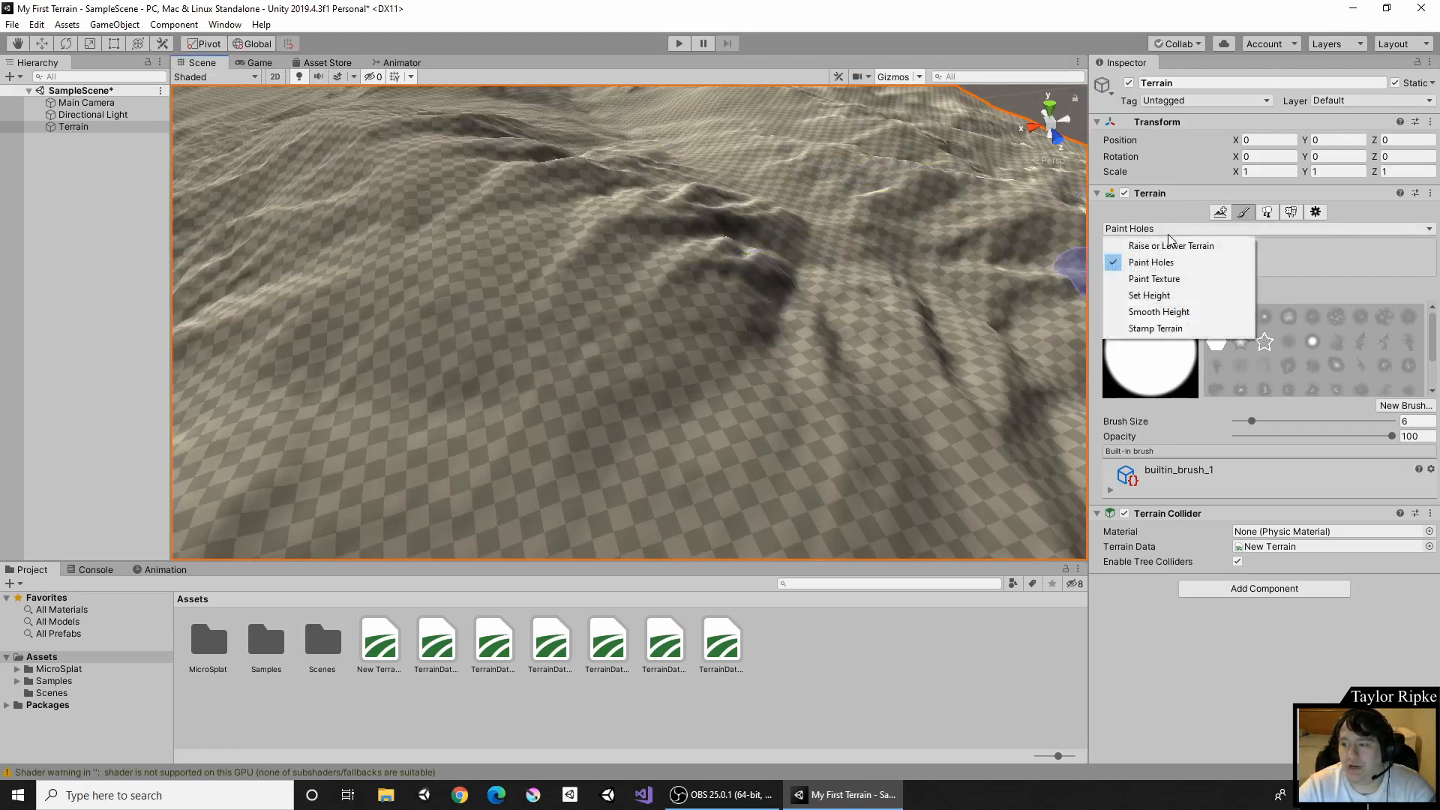
{"action": "left_click", "coordinate": [1148, 281]}
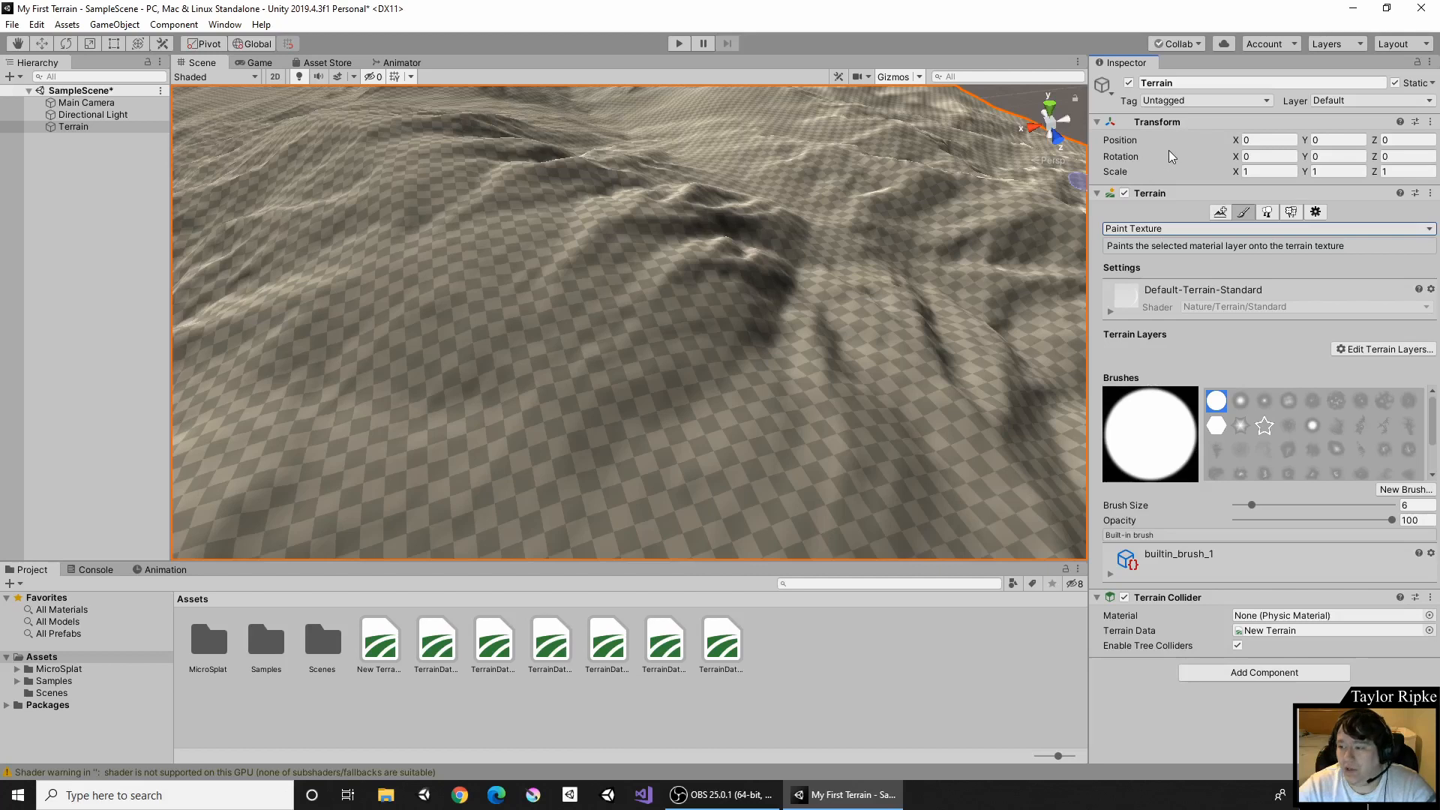
Create the first terrain layer from the plain olive-green moss_albedo texture.
{"action": "left_click", "coordinate": [1373, 352]}
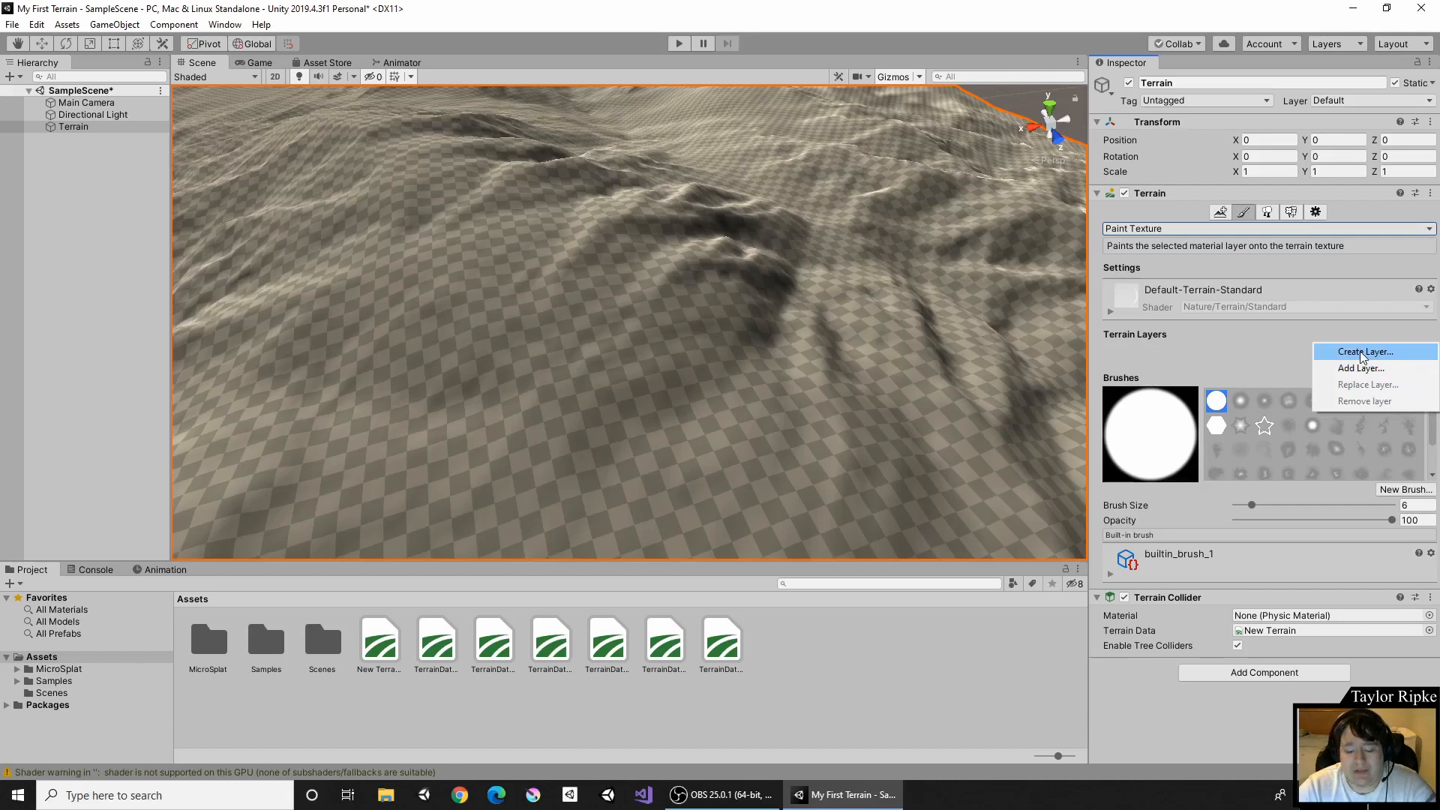
{"action": "left_click", "coordinate": [1364, 353]}
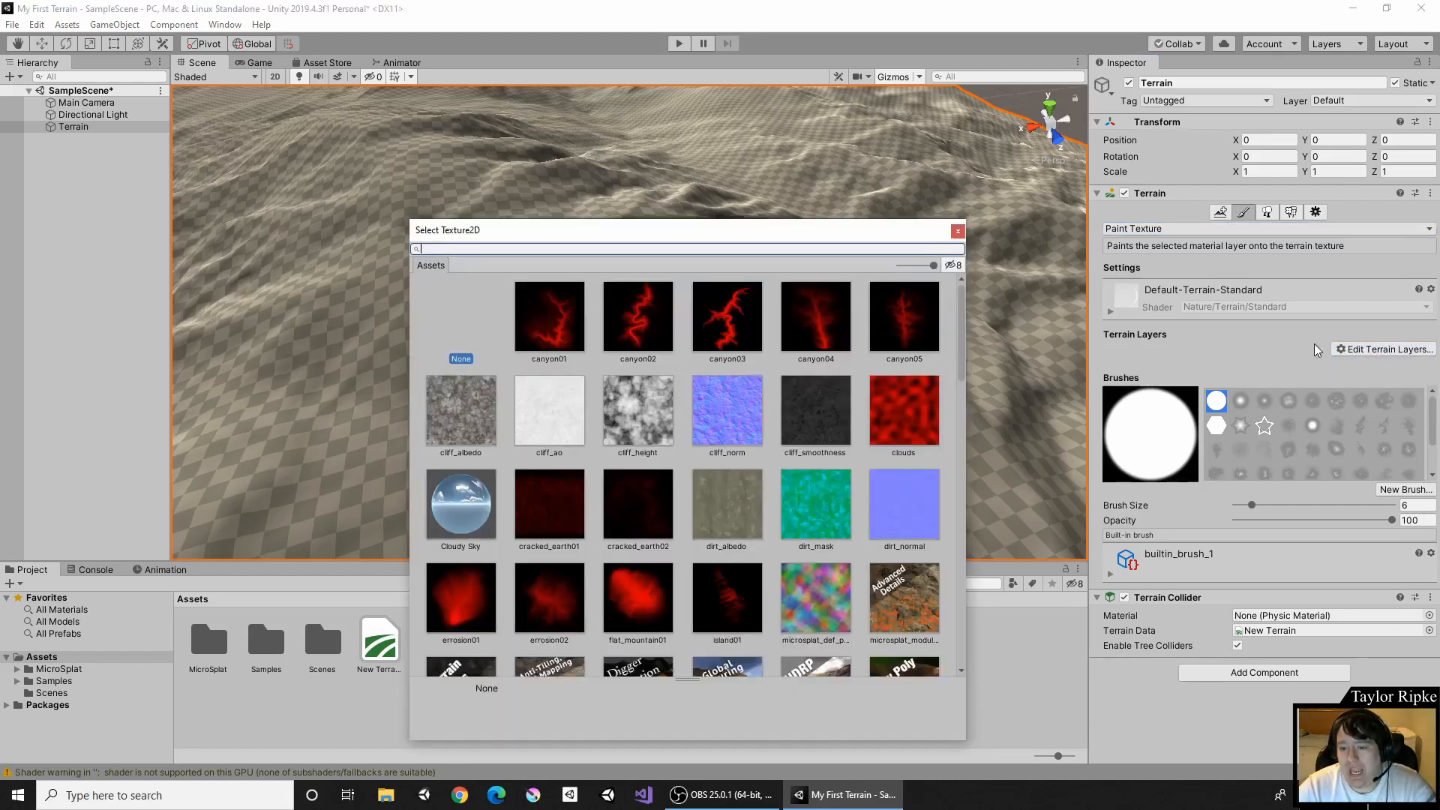
{"action": "left_click_drag", "start_coordinate": [733, 229], "coordinate": [694, 102]}
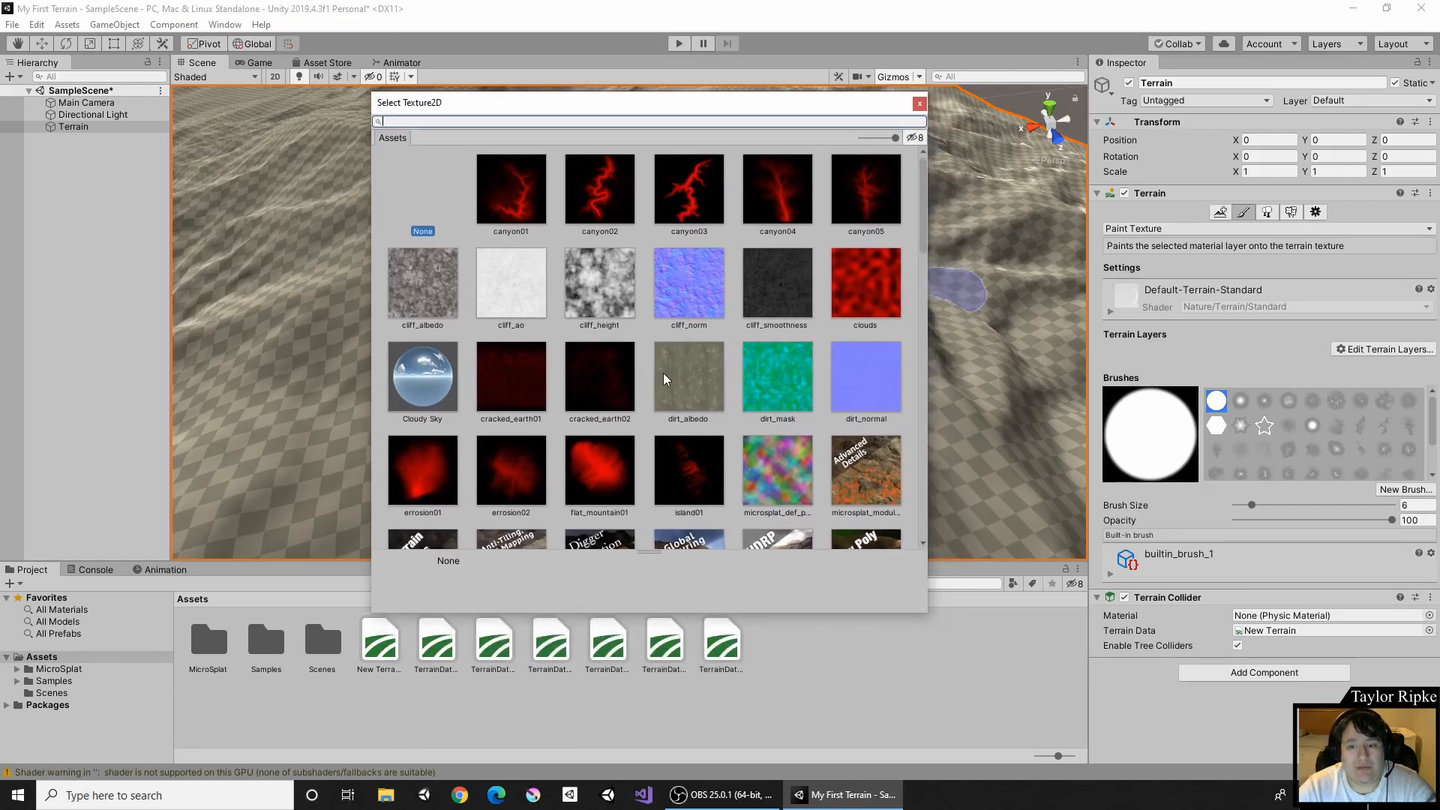
{"action": "scroll", "coordinate": [663, 373], "scroll_direction": "down", "scroll_amount": 10}
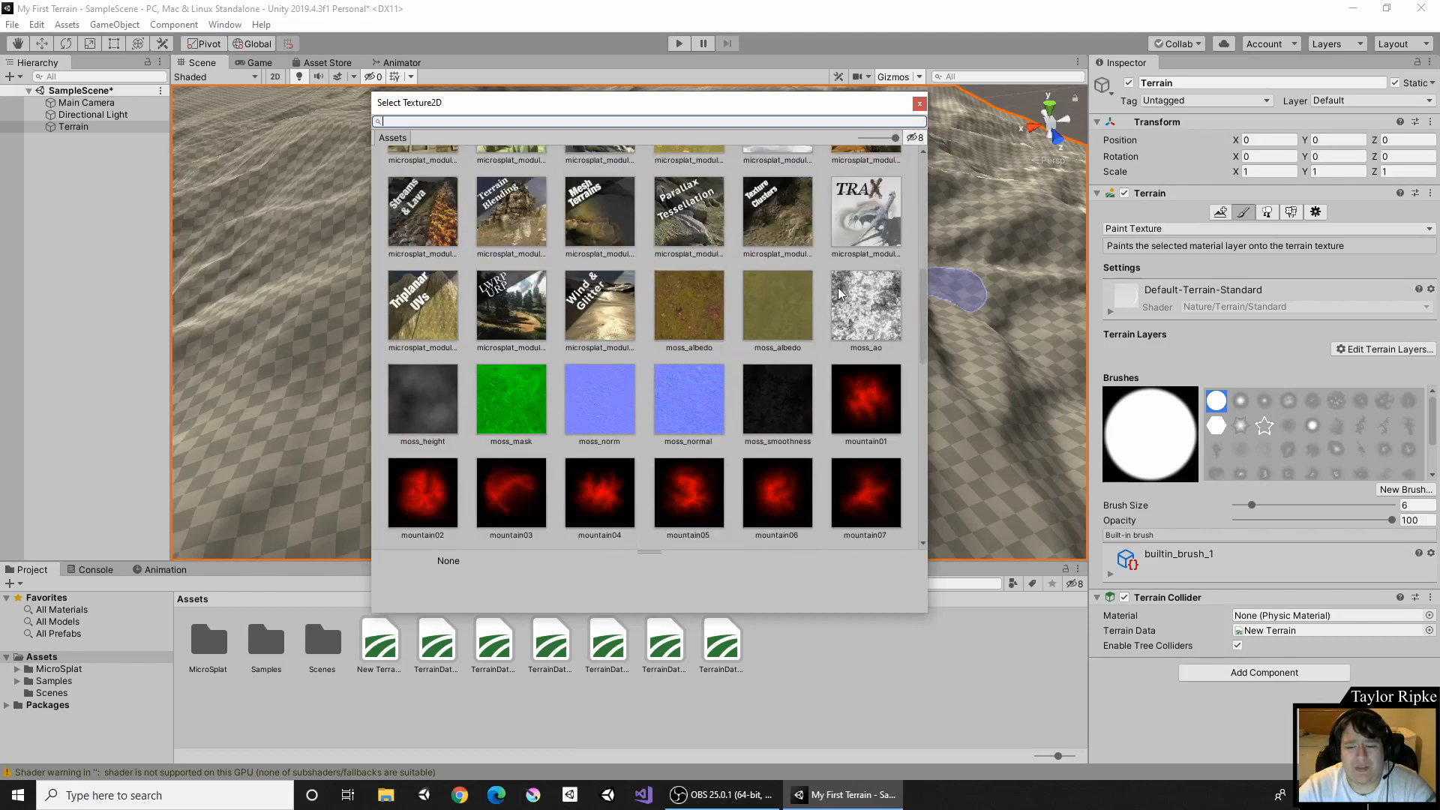
{"action": "scroll", "coordinate": [798, 278], "scroll_direction": "down", "scroll_amount": 10}
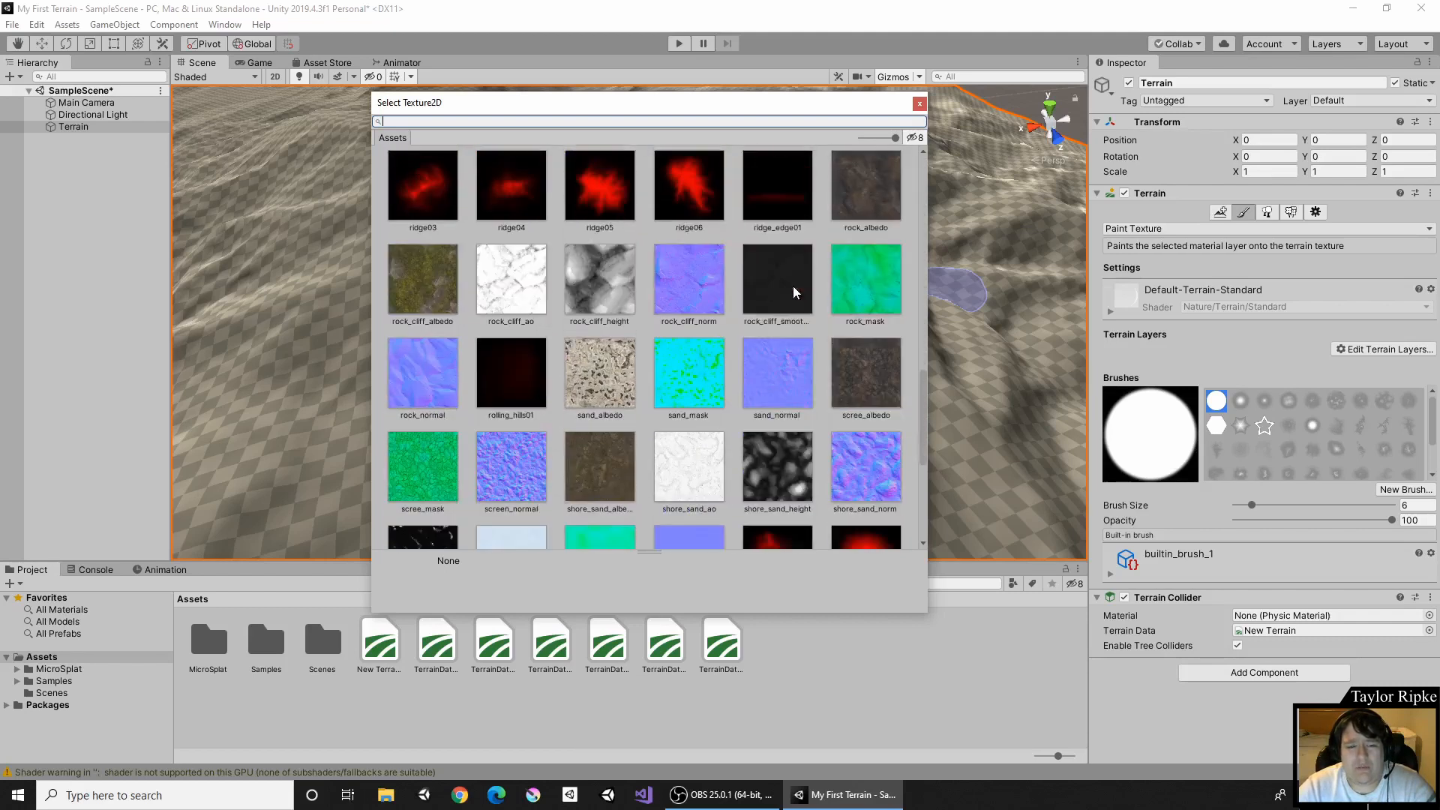
{"action": "scroll", "coordinate": [793, 292], "scroll_direction": "down", "scroll_amount": 8}
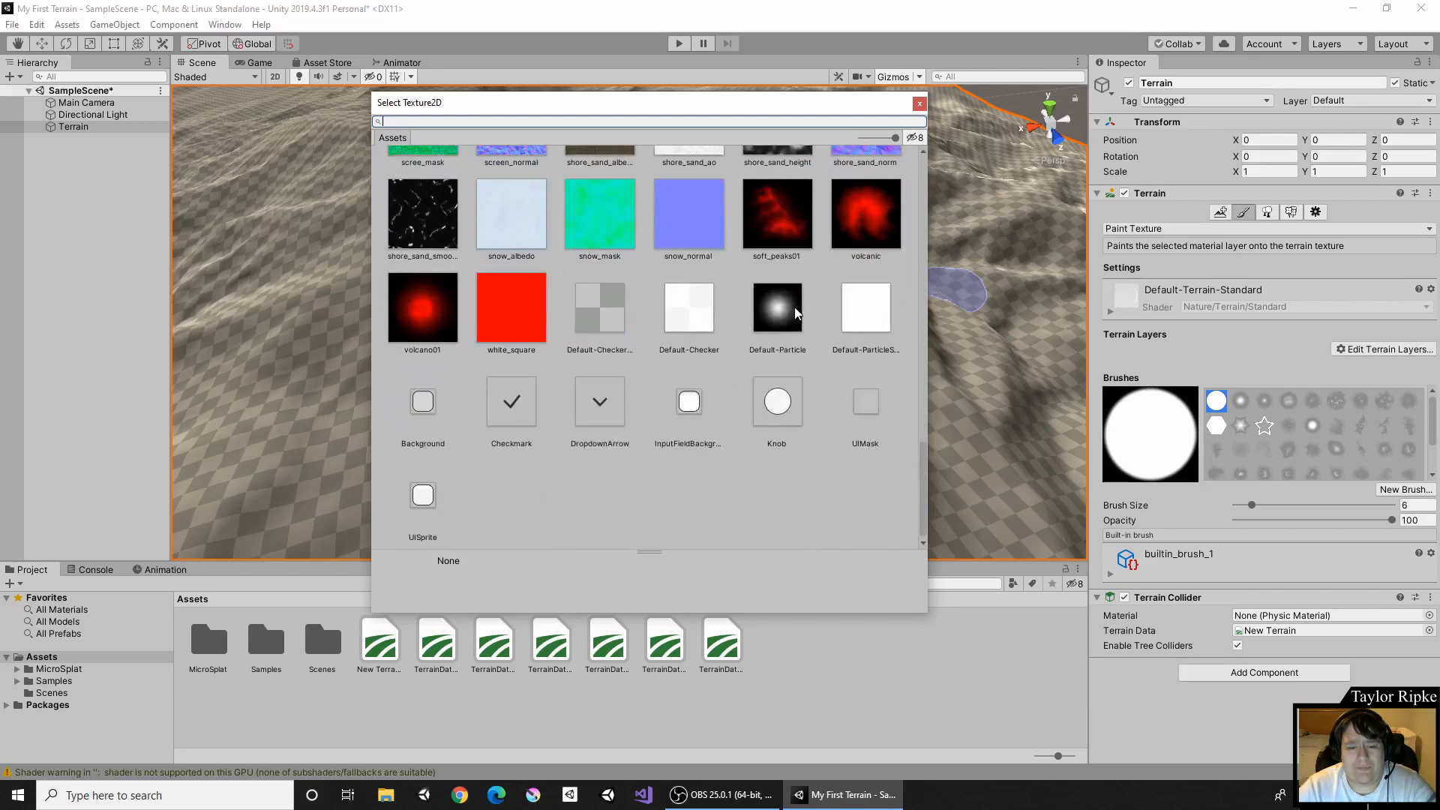
{"action": "scroll", "coordinate": [794, 307], "scroll_direction": "up", "scroll_amount": 15}
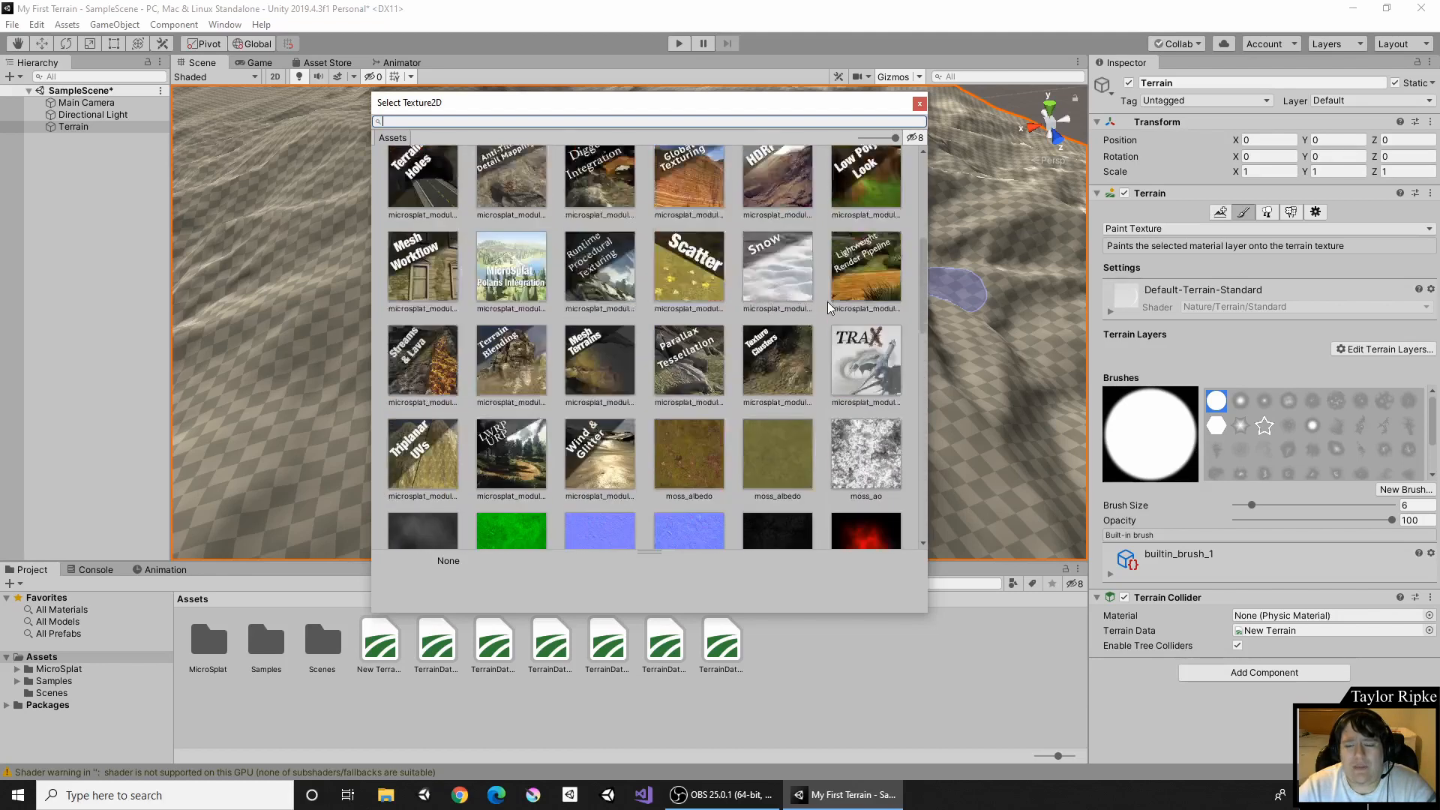
{"action": "scroll", "coordinate": [827, 302], "scroll_direction": "down", "scroll_amount": 2}
{"action": "scroll", "coordinate": [800, 376], "scroll_direction": "up", "scroll_amount": 4}
{"action": "scroll", "coordinate": [800, 385], "scroll_direction": "down", "scroll_amount": 4}
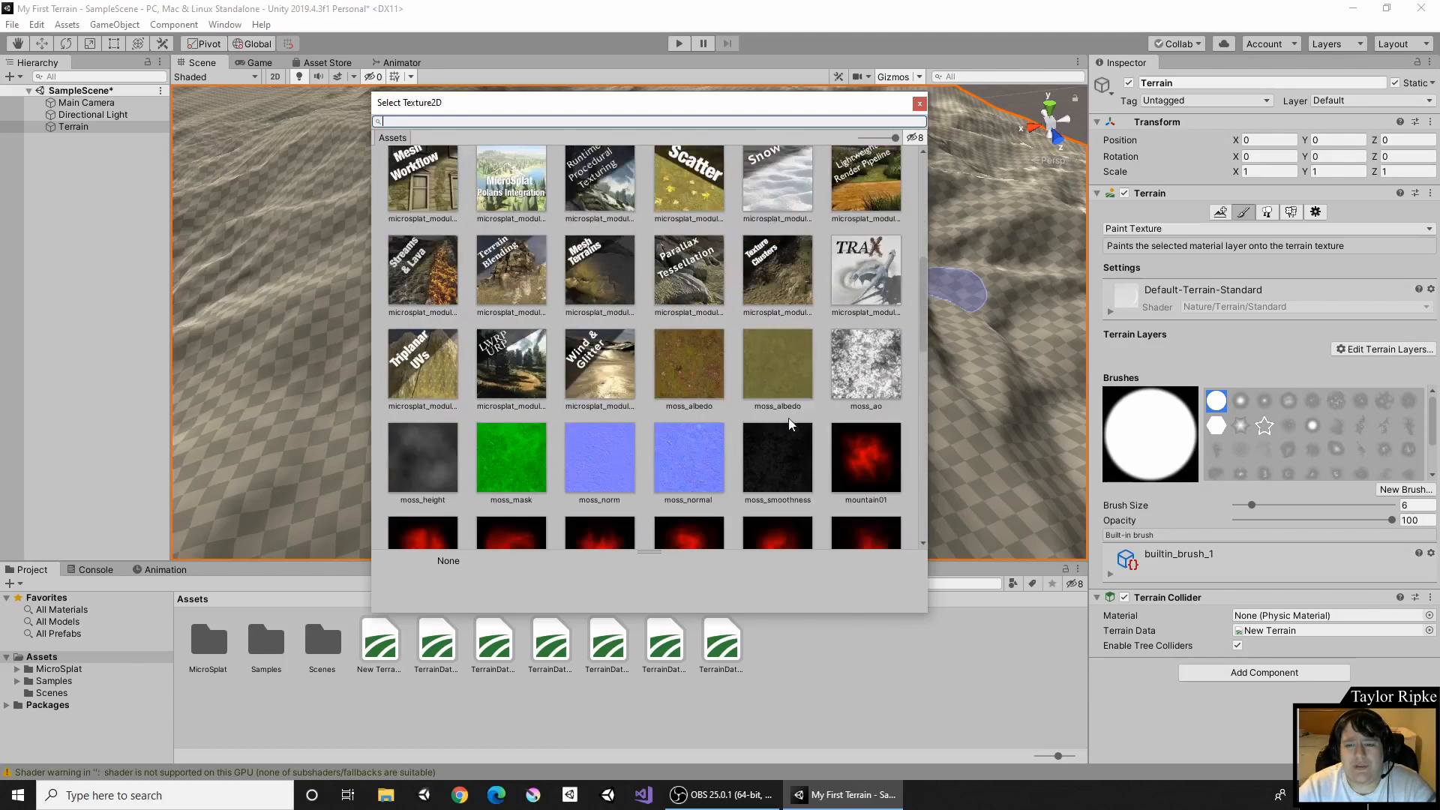
{"action": "left_click", "coordinate": [782, 380]}
{"action": "double_click", "coordinate": [780, 370]}
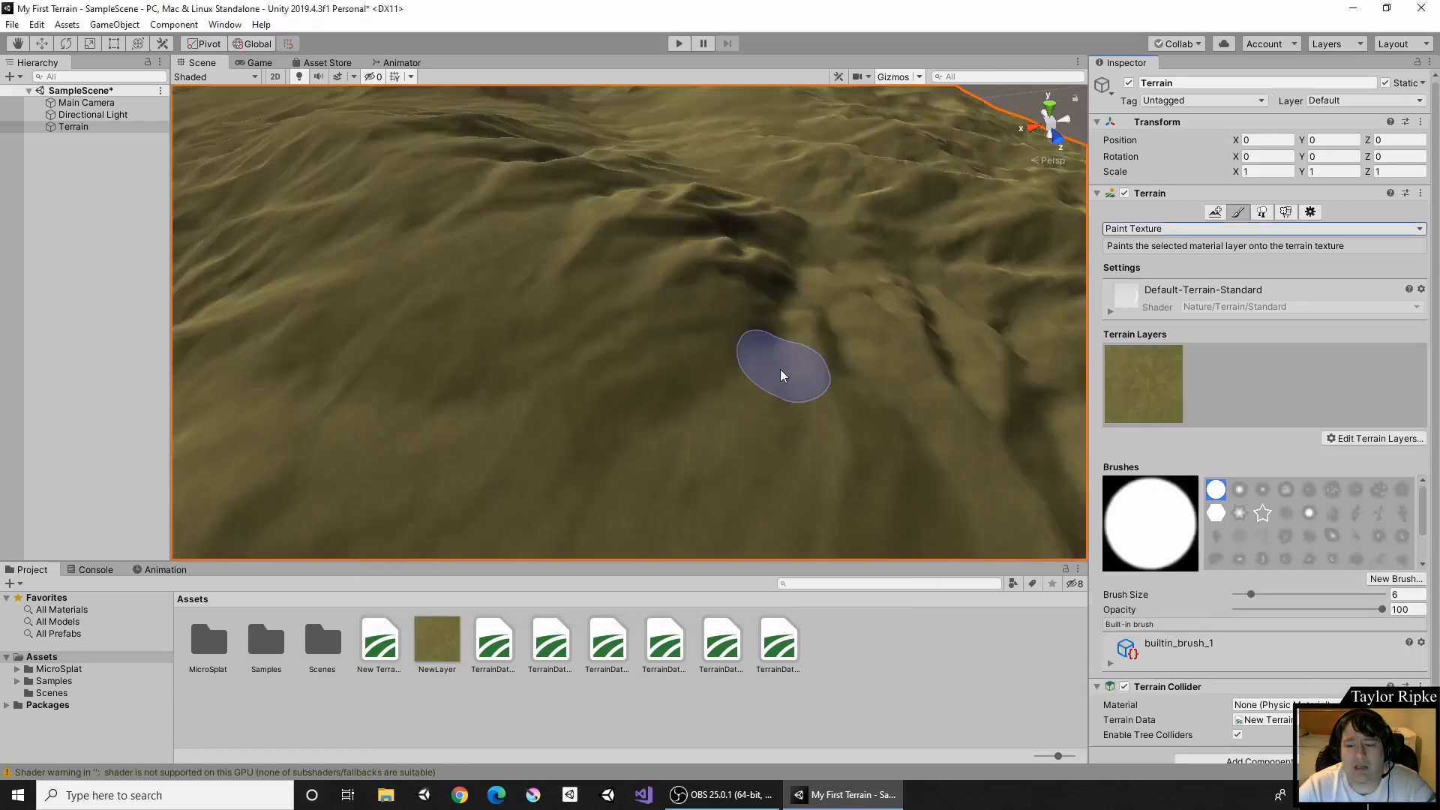
Examine how the moss texture covers the terrain, both up close and from farther away.
{"action": "scroll", "coordinate": [758, 284], "scroll_direction": "down", "scroll_amount": 8}
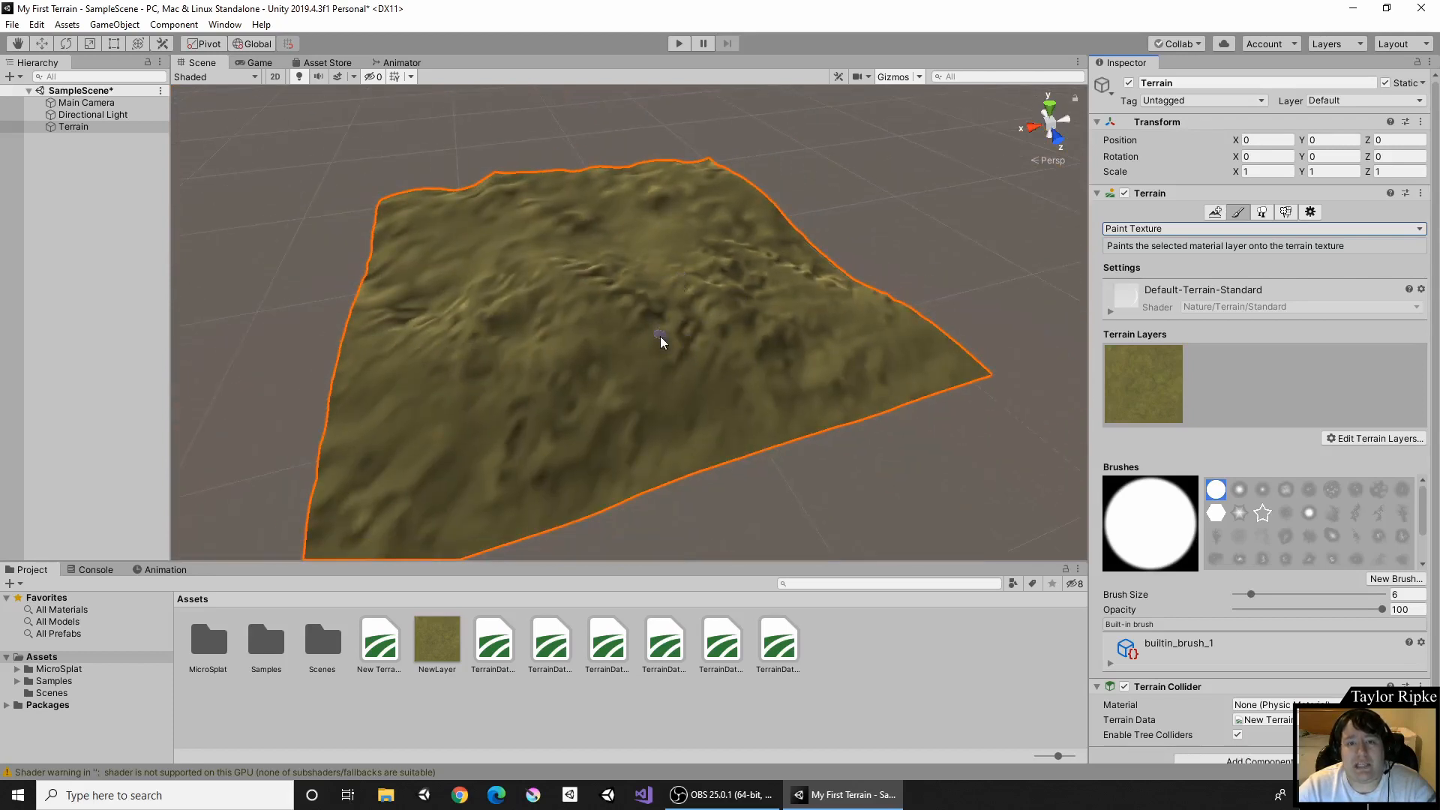
{"action": "scroll", "coordinate": [662, 334], "scroll_direction": "up", "scroll_amount": 12}
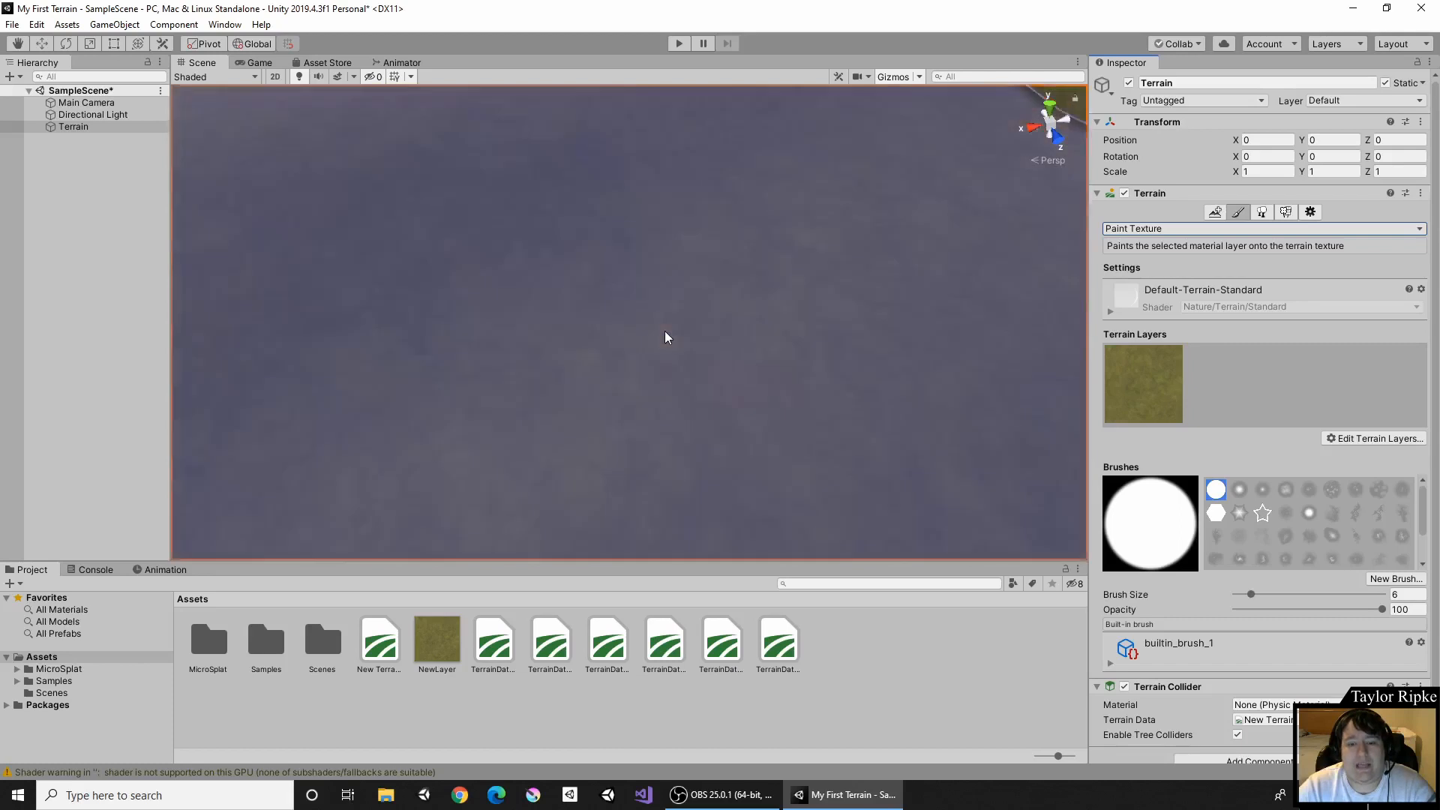
{"action": "scroll", "coordinate": [665, 331], "scroll_direction": "down", "scroll_amount": 5}
{"action": "right_click_drag", "start_coordinate": [666, 293], "coordinate": [718, 174]}
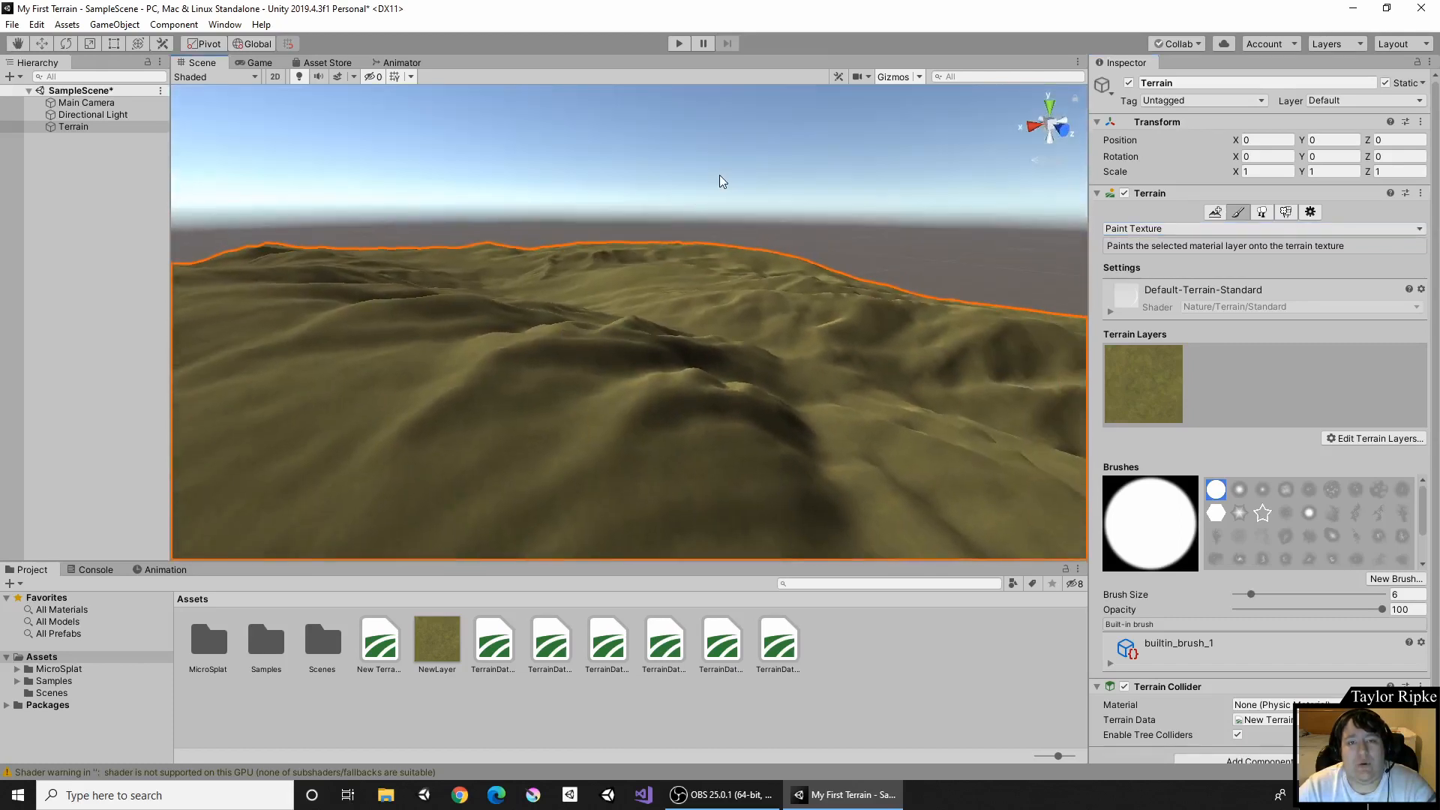
{"action": "mouse_move", "coordinate": [801, 415]}
{"action": "middle_mouse_down"}
{"action": "mouse_move", "coordinate": [910, 395]}
{"action": "mouse_move", "coordinate": [790, 423]}
{"action": "middle_mouse_up"}
{"action": "scroll", "coordinate": [703, 312], "scroll_direction": "down", "scroll_amount": 8}
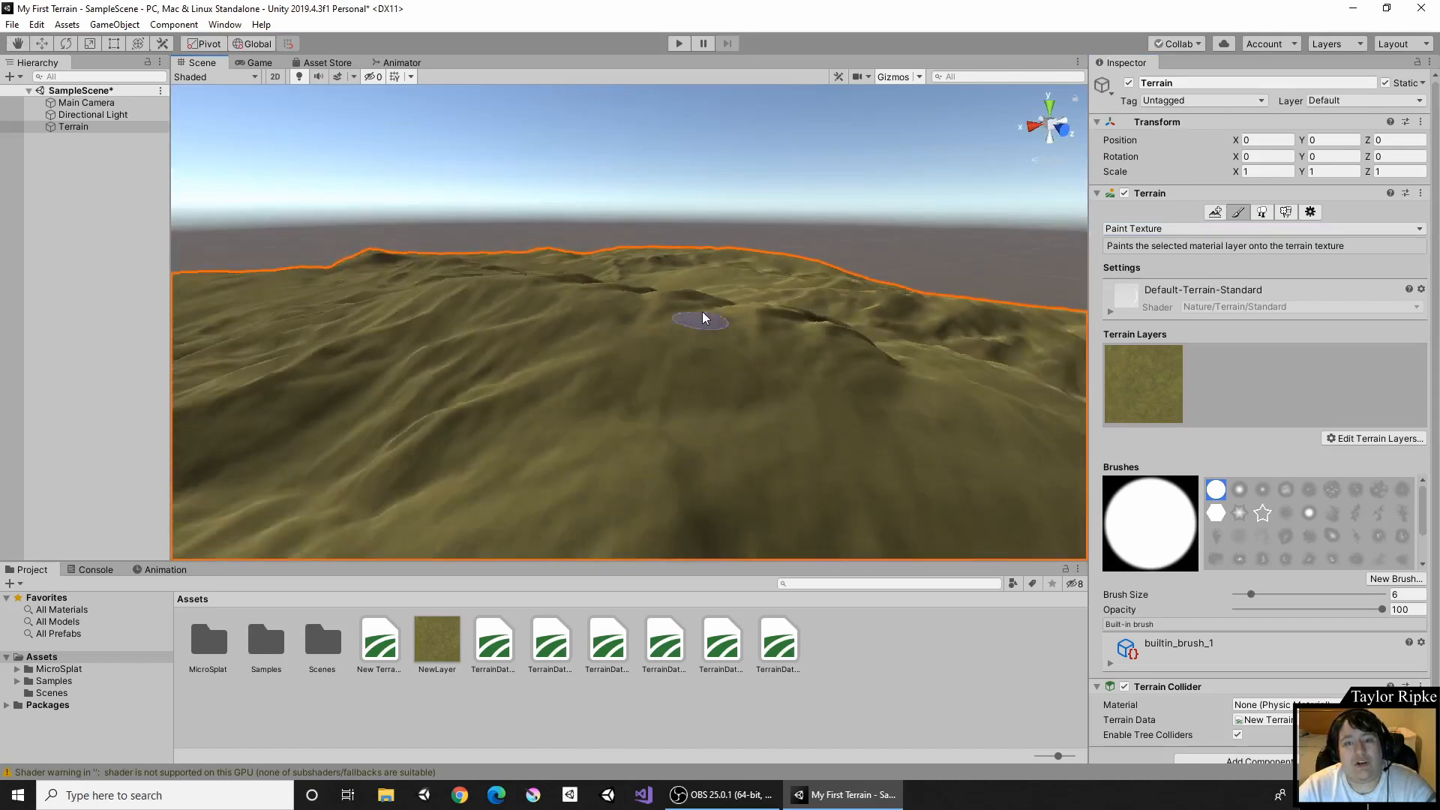
{"action": "scroll", "coordinate": [738, 331], "scroll_direction": "down", "scroll_amount": 5}
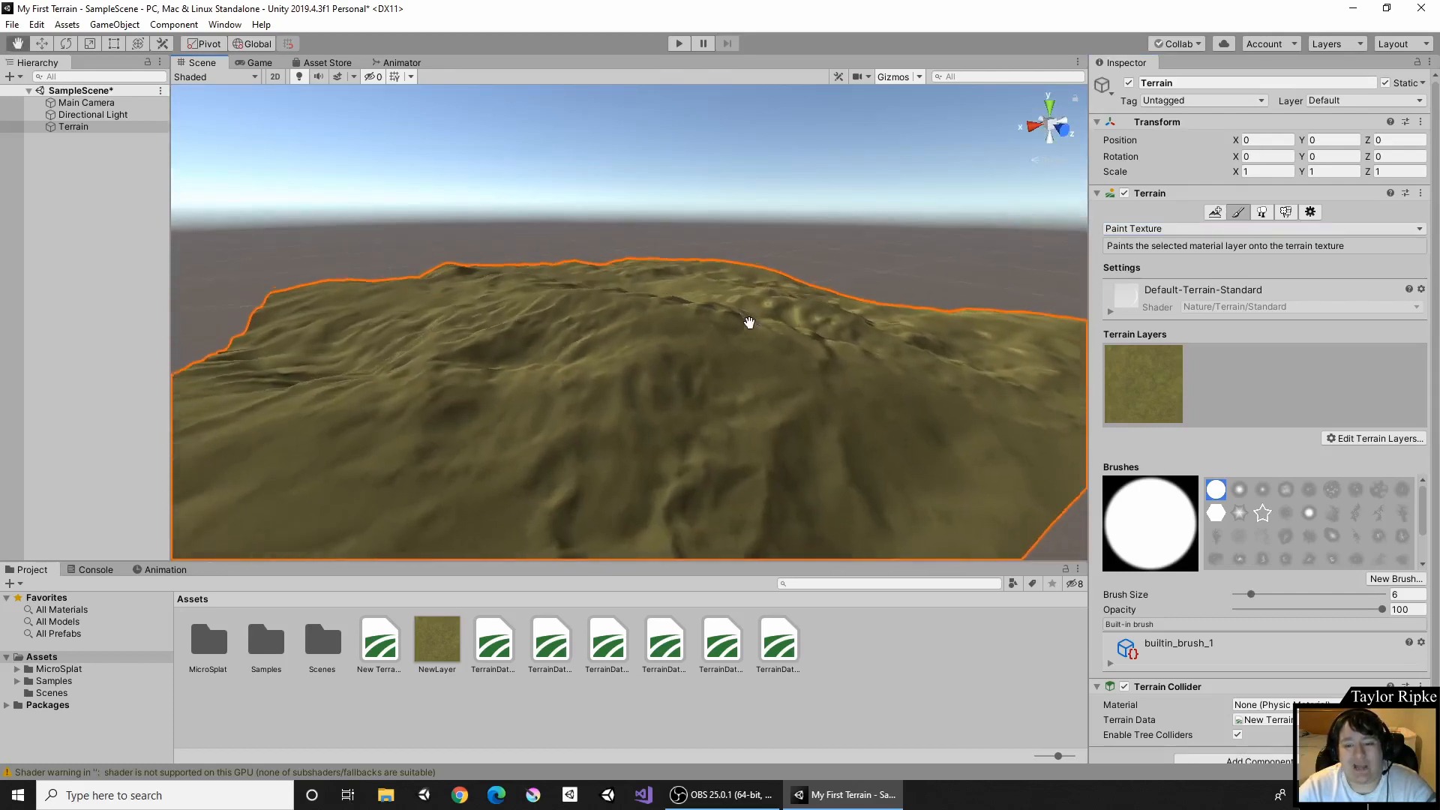
Create a second terrain layer from the grey cliff_albedo texture.
{"action": "left_click", "coordinate": [1367, 439]}
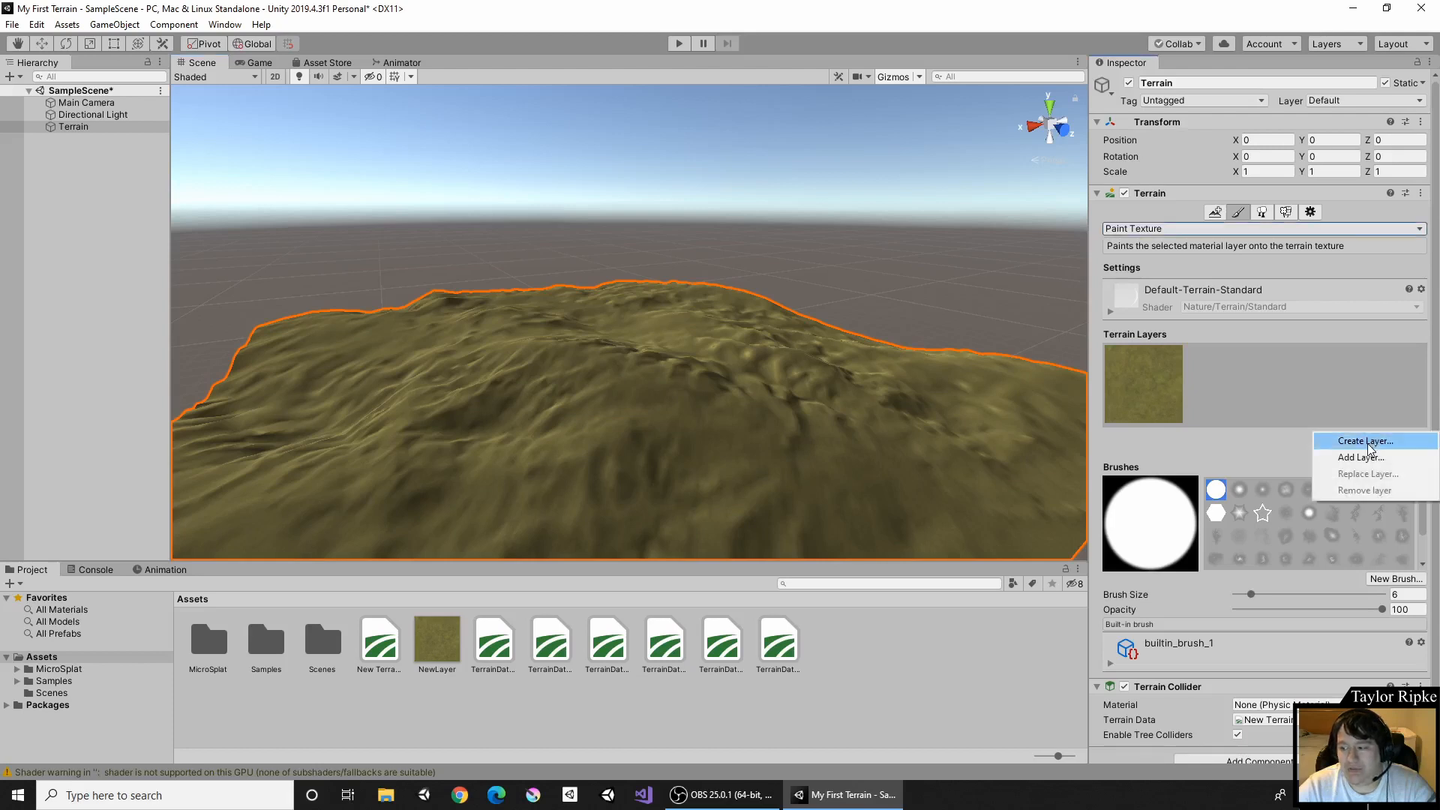
{"action": "left_click", "coordinate": [1367, 442]}
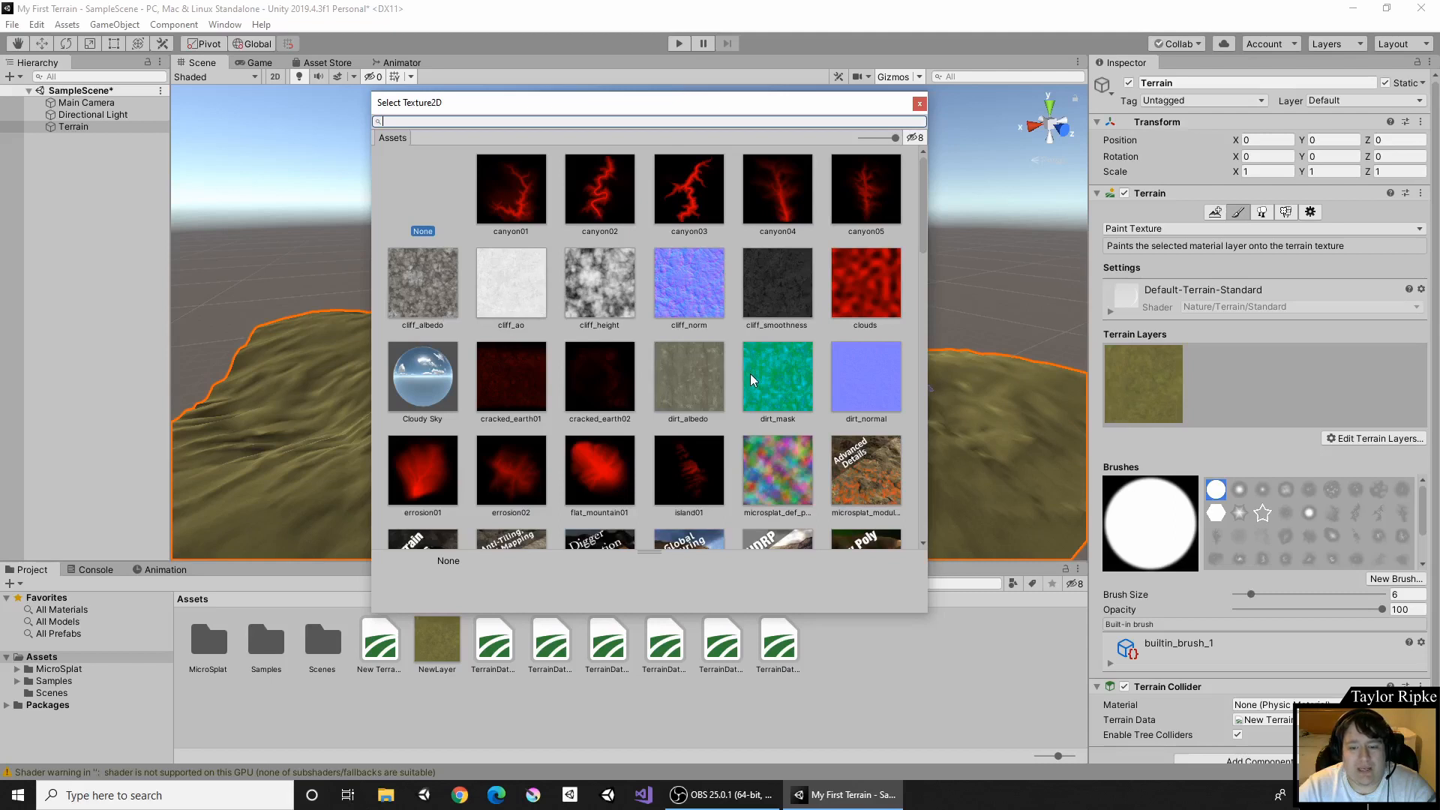
{"action": "left_click", "coordinate": [431, 298]}
{"action": "double_click", "coordinate": [434, 299]}
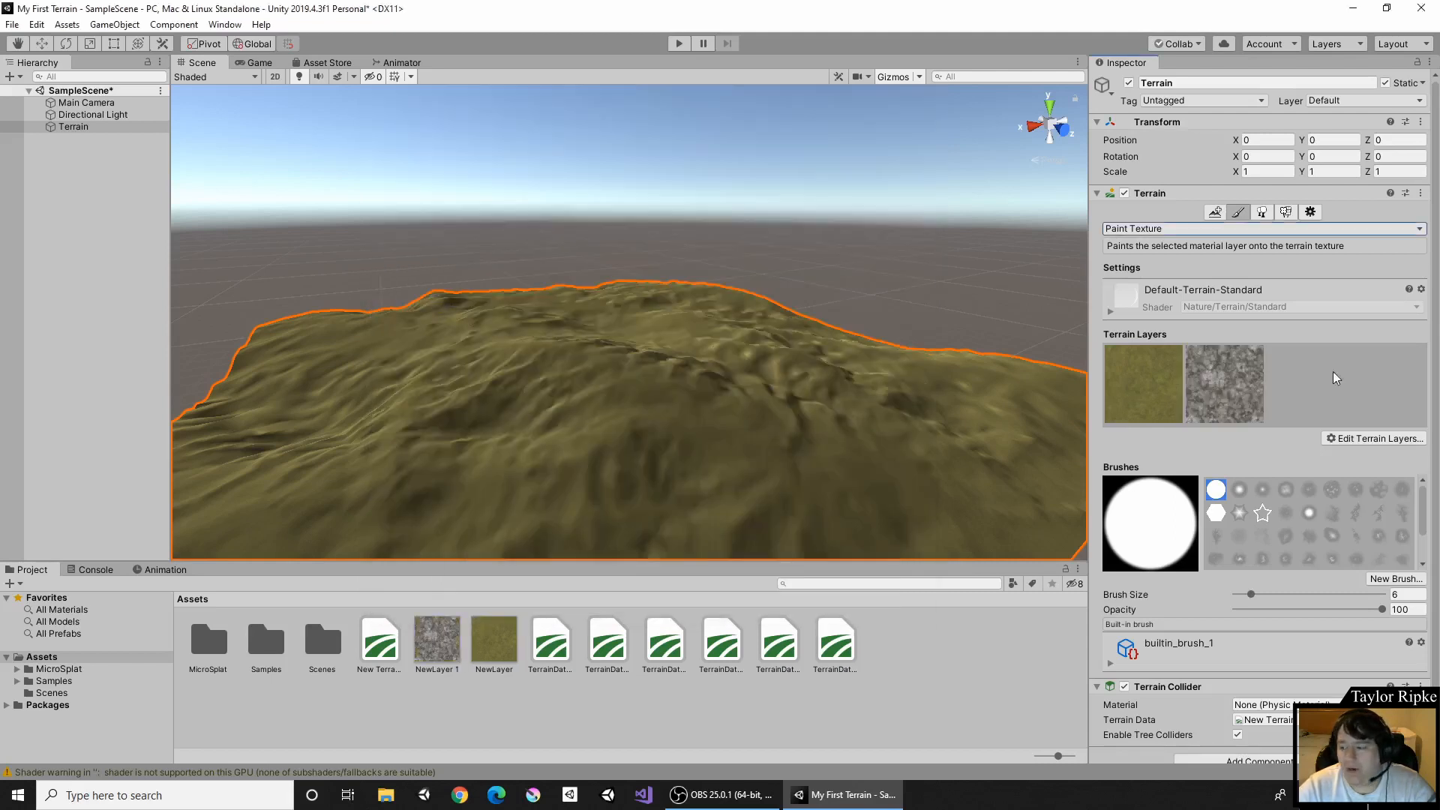
Assign the cliff_norm texture as the normal map of the grey cliff layer.
{"action": "left_click", "coordinate": [1245, 394]}
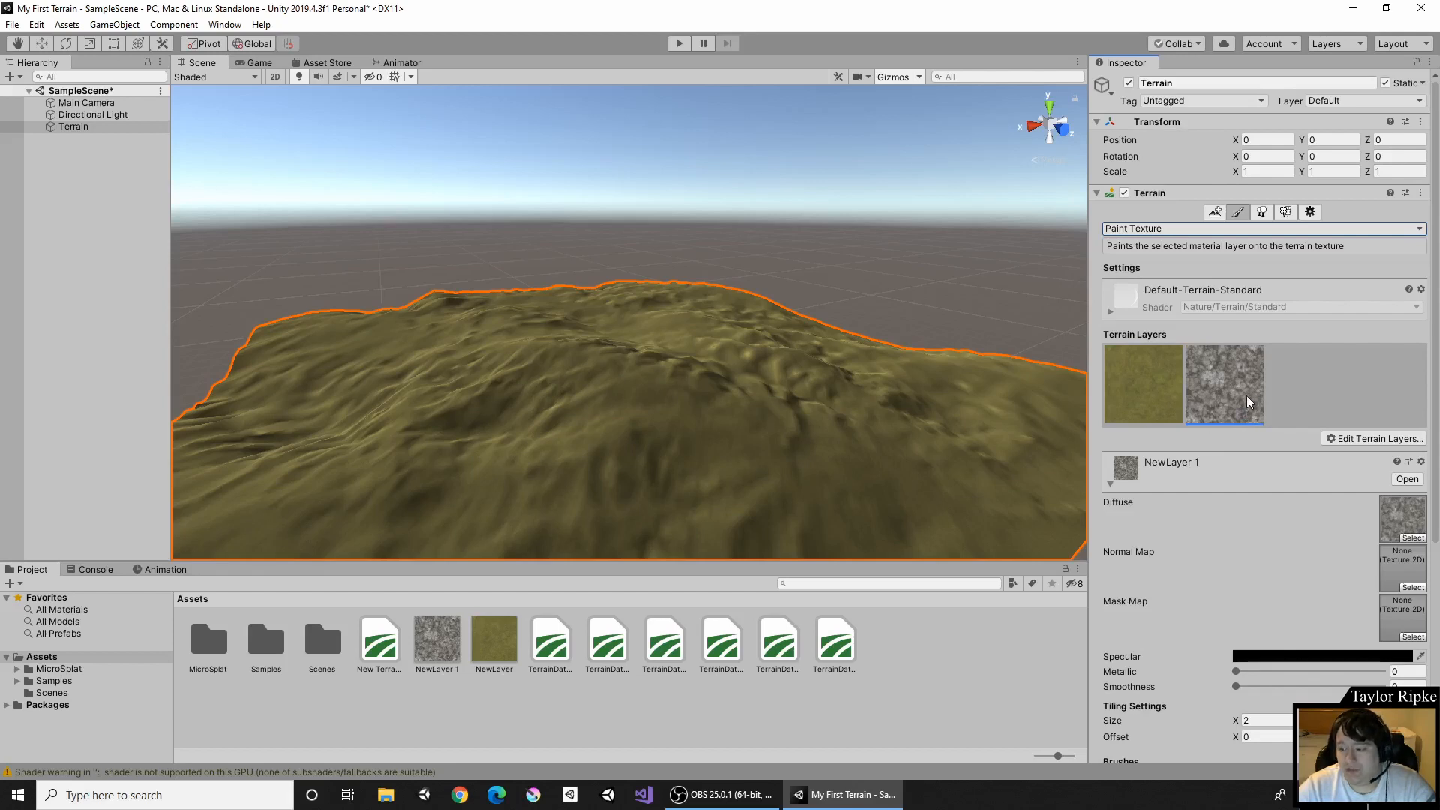
{"action": "scroll", "coordinate": [1247, 394], "scroll_direction": "down", "scroll_amount": 3}
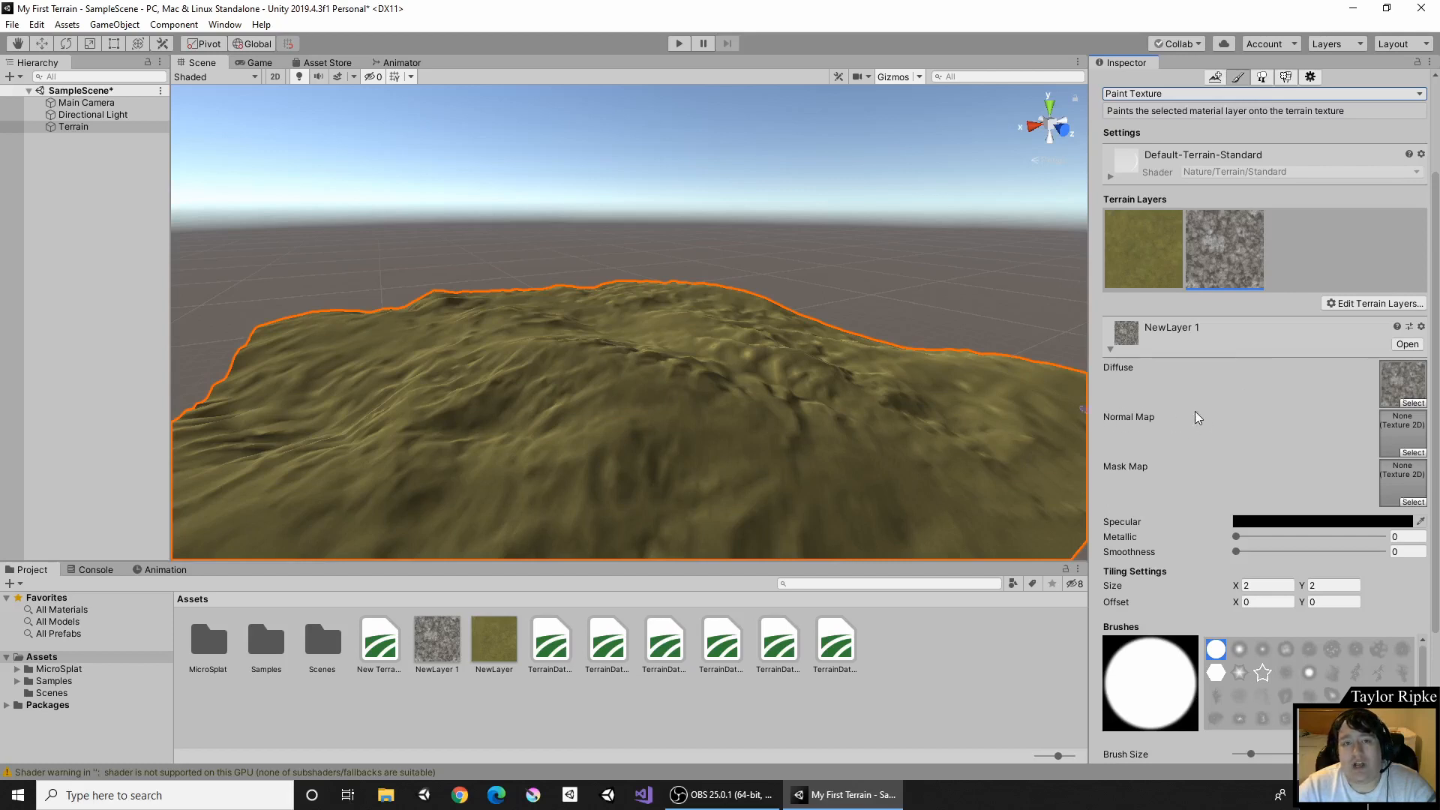
{"action": "left_click", "coordinate": [1408, 452]}
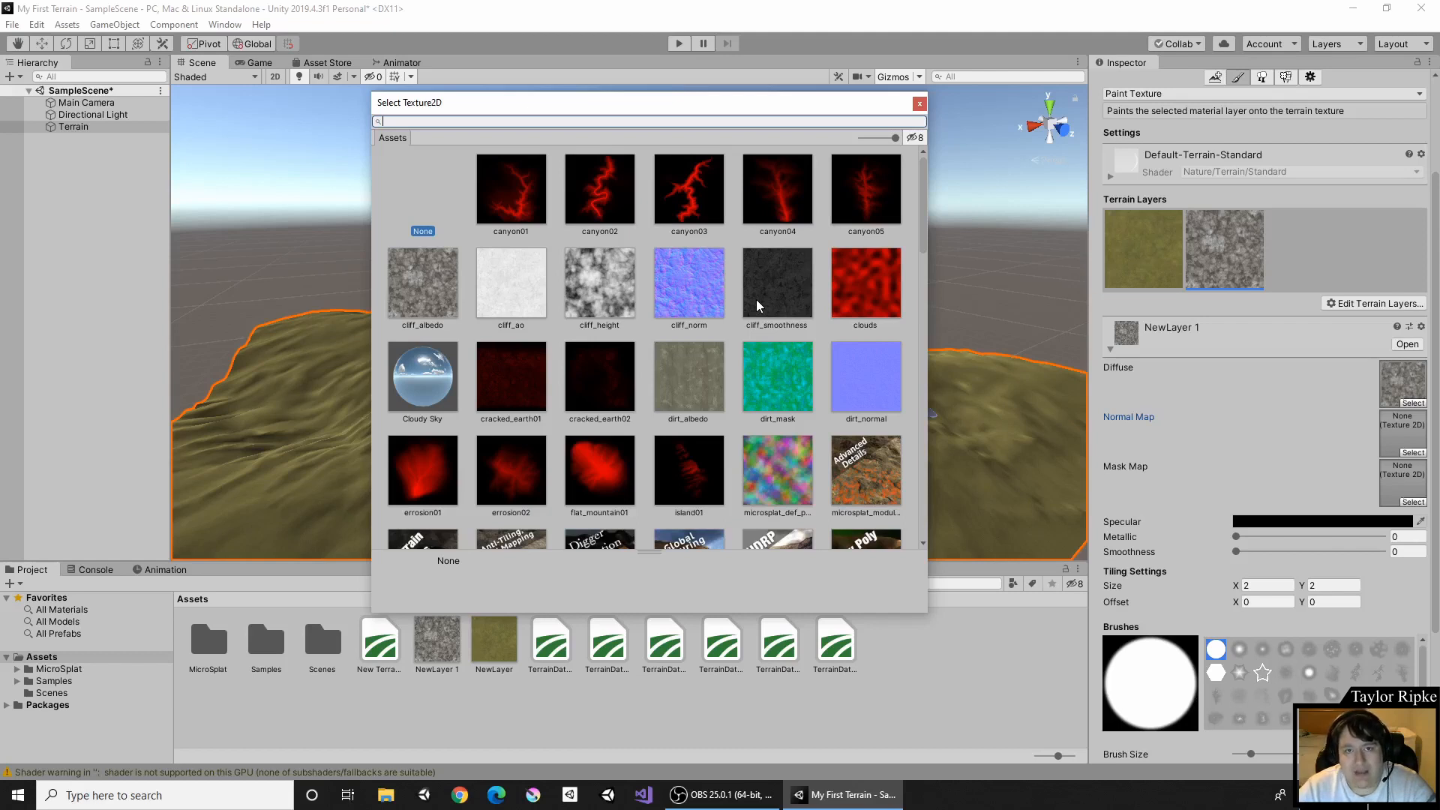
{"action": "double_click", "coordinate": [691, 275]}
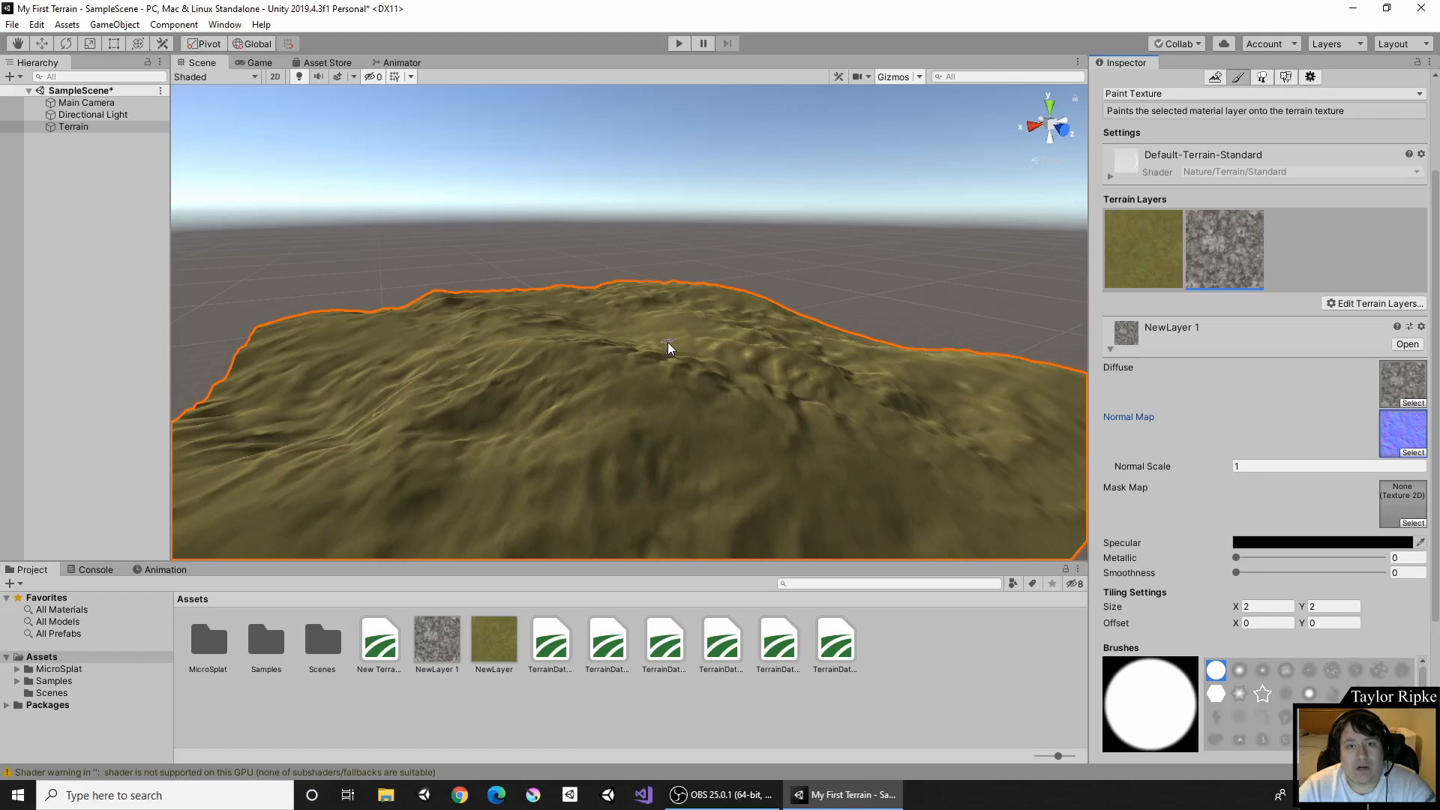
Assign the moss_norm texture as the normal map of the green moss layer.
{"action": "scroll", "coordinate": [781, 512], "scroll_direction": "up", "scroll_amount": 8}
{"action": "middle_click_drag", "start_coordinate": [727, 467], "coordinate": [727, 467]}
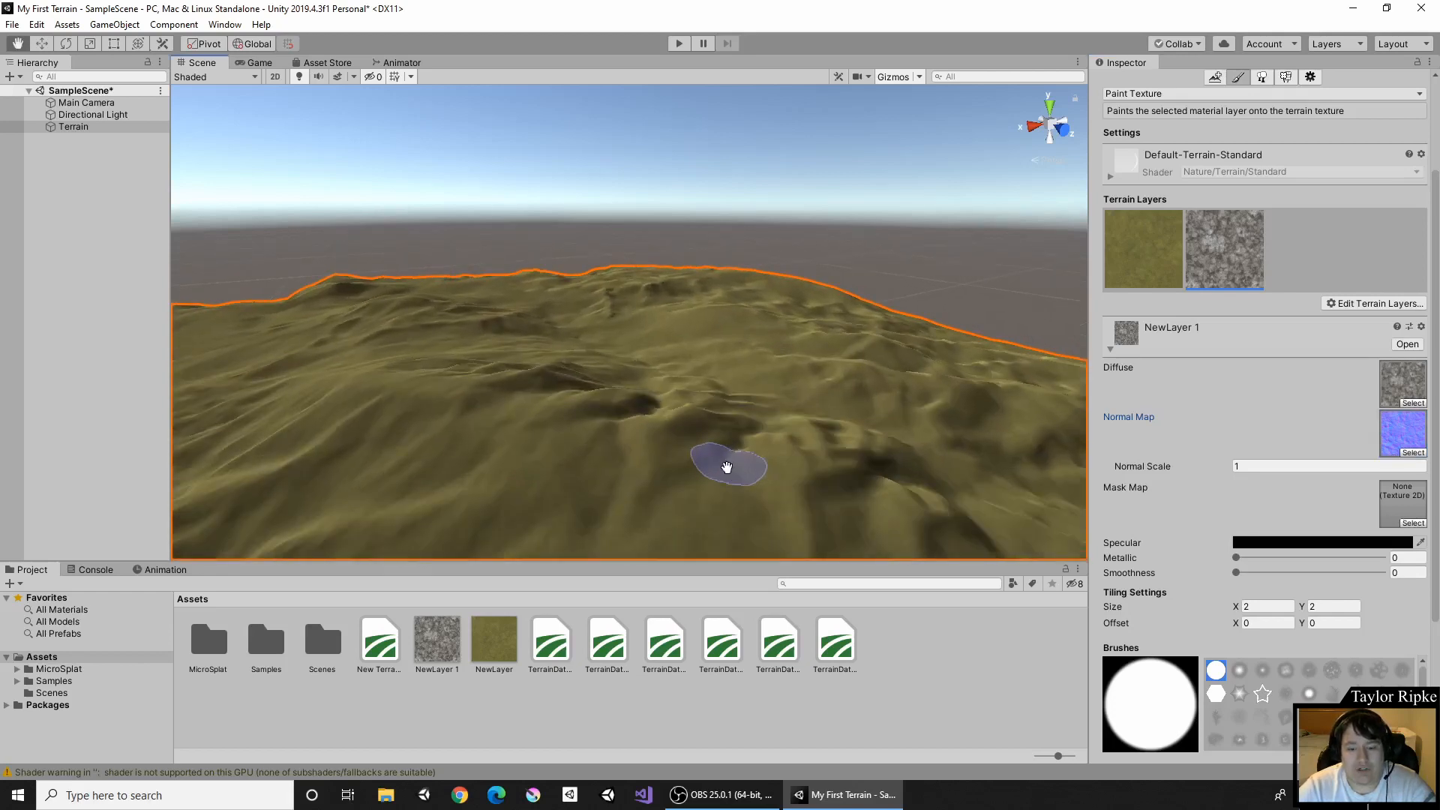
{"action": "scroll", "coordinate": [727, 468], "scroll_direction": "up", "scroll_amount": 10}
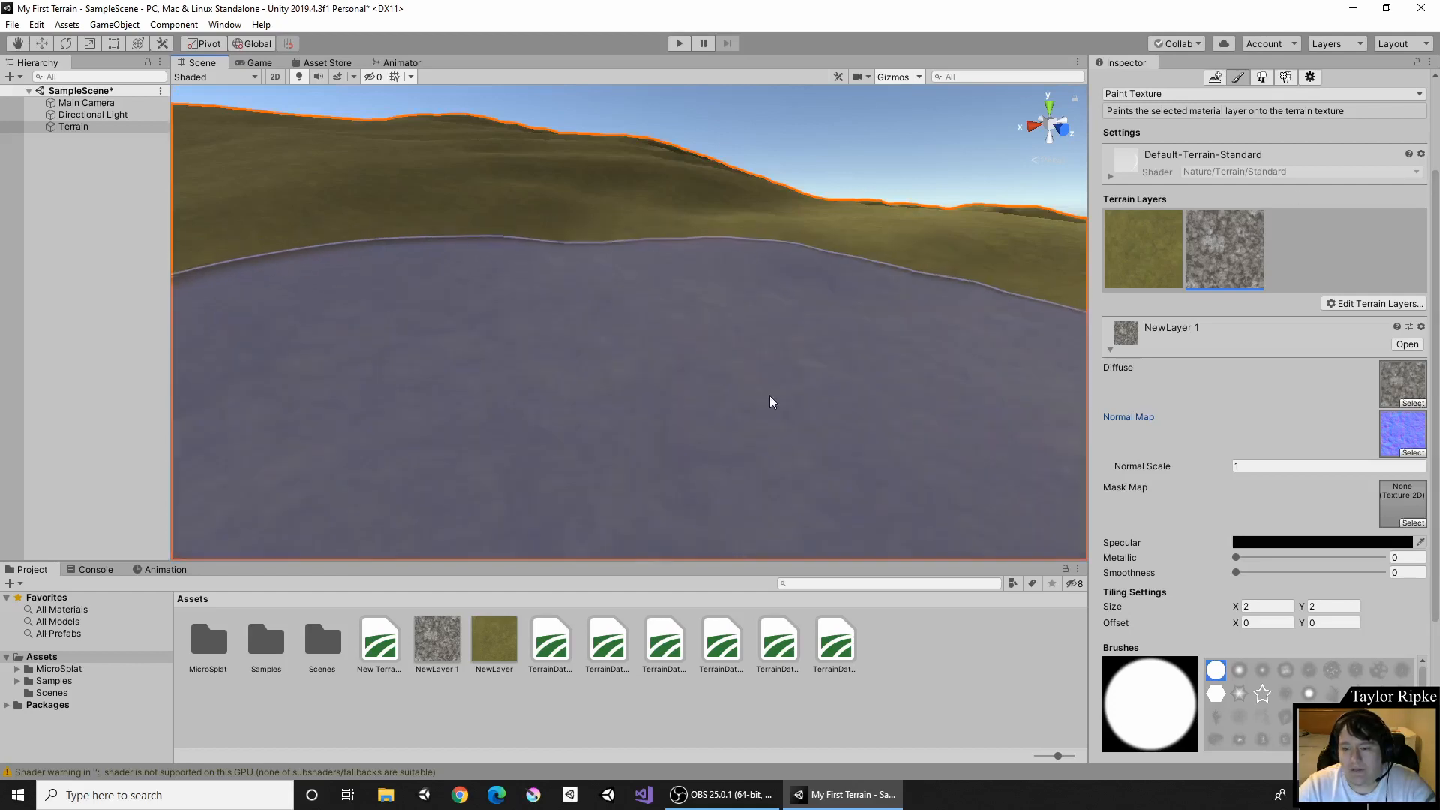
{"action": "left_click", "coordinate": [1117, 247]}
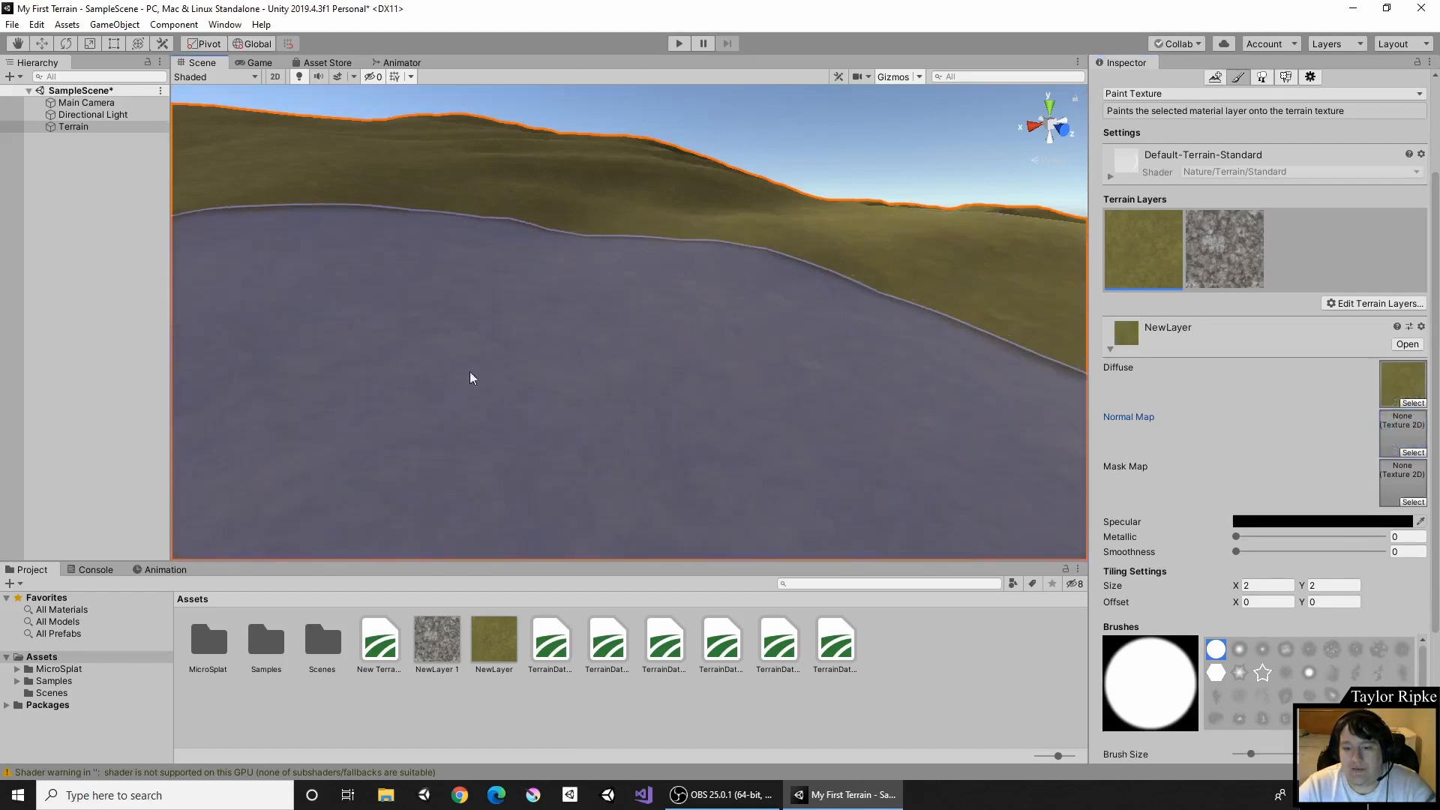
{"action": "left_click", "coordinate": [1227, 263]}
{"action": "scroll", "coordinate": [897, 284], "scroll_direction": "down", "scroll_amount": 5}
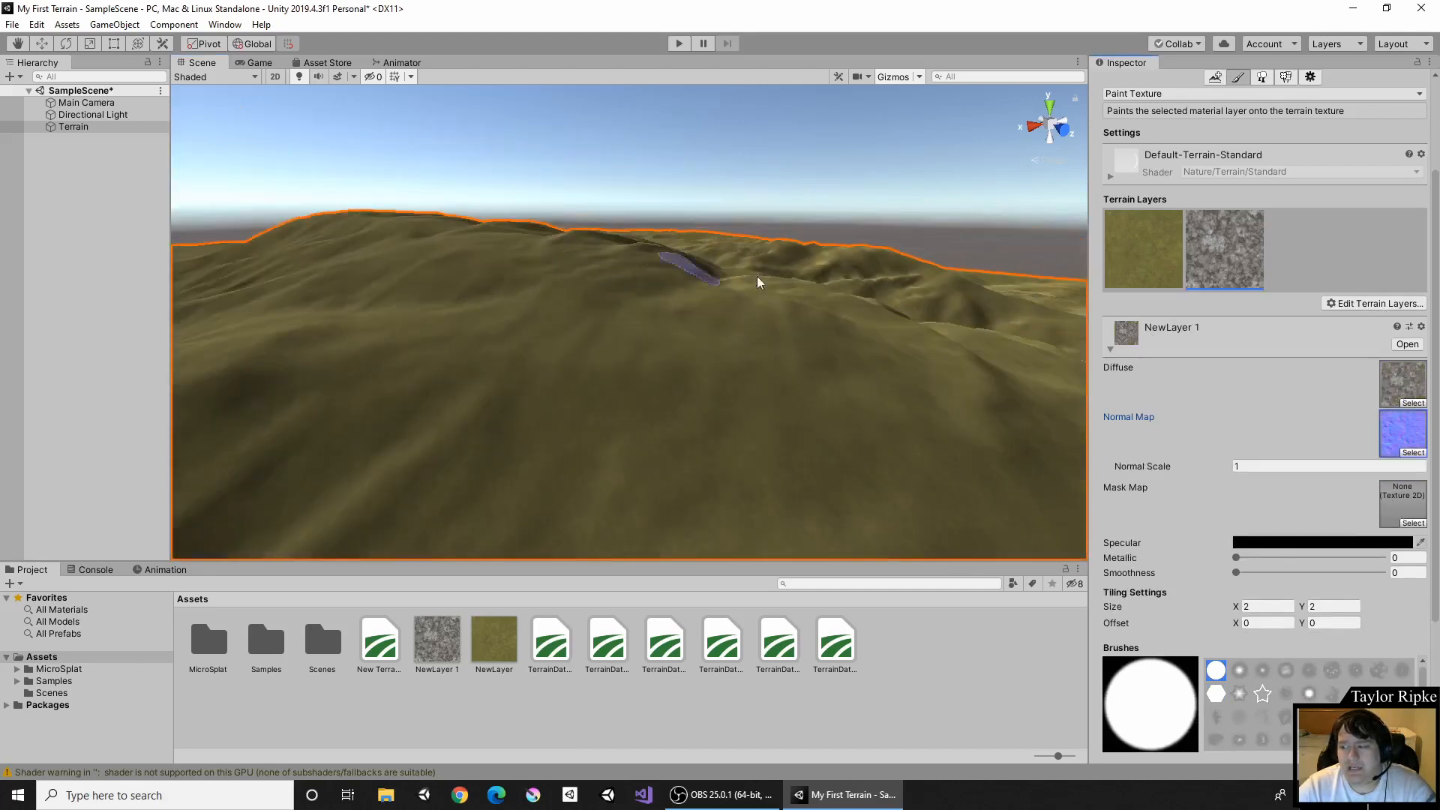
{"action": "left_click", "coordinate": [1156, 248]}
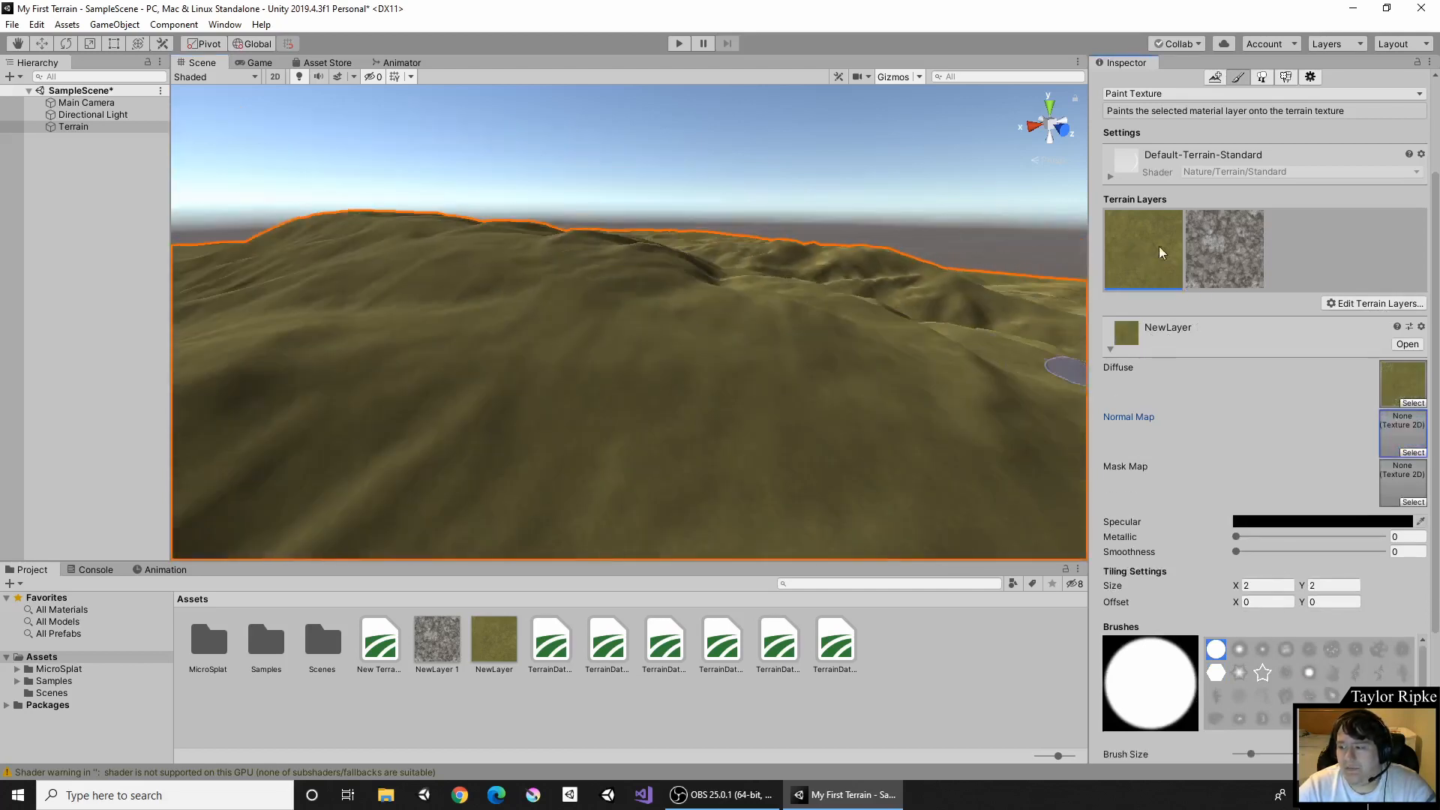
{"action": "left_click", "coordinate": [1413, 453]}
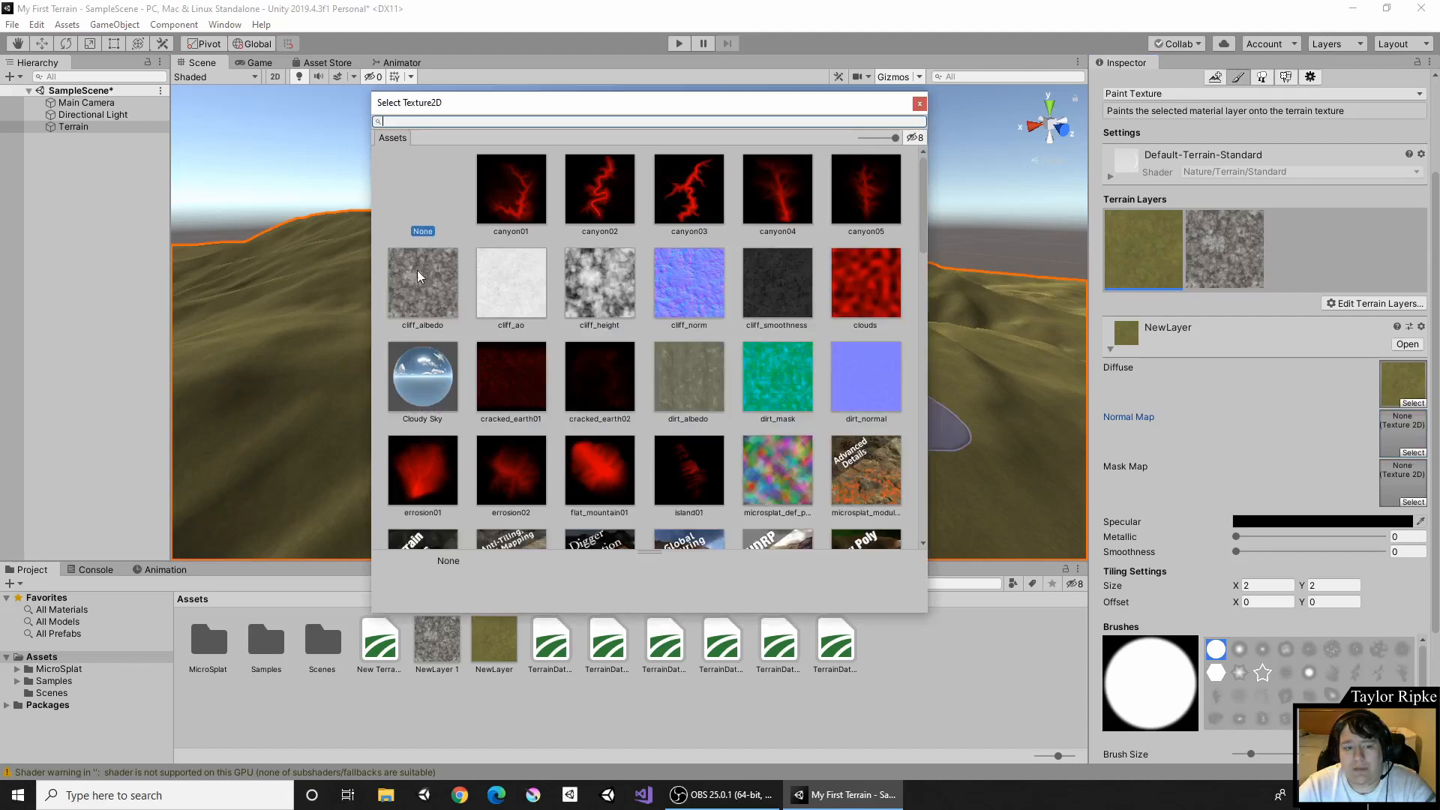
{"action": "scroll", "coordinate": [777, 368], "scroll_direction": "down", "scroll_amount": 3}
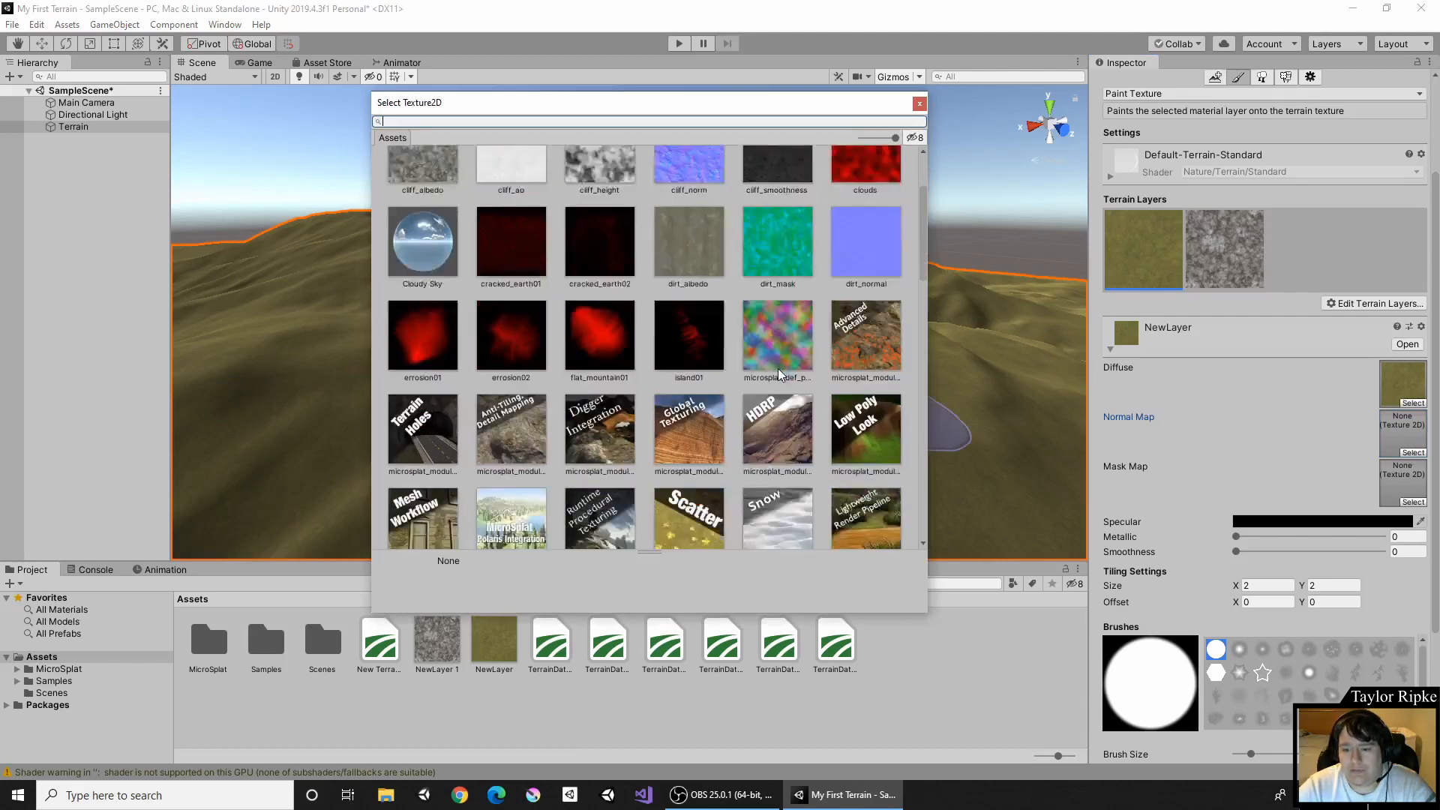
{"action": "scroll", "coordinate": [777, 368], "scroll_direction": "down", "scroll_amount": 10}
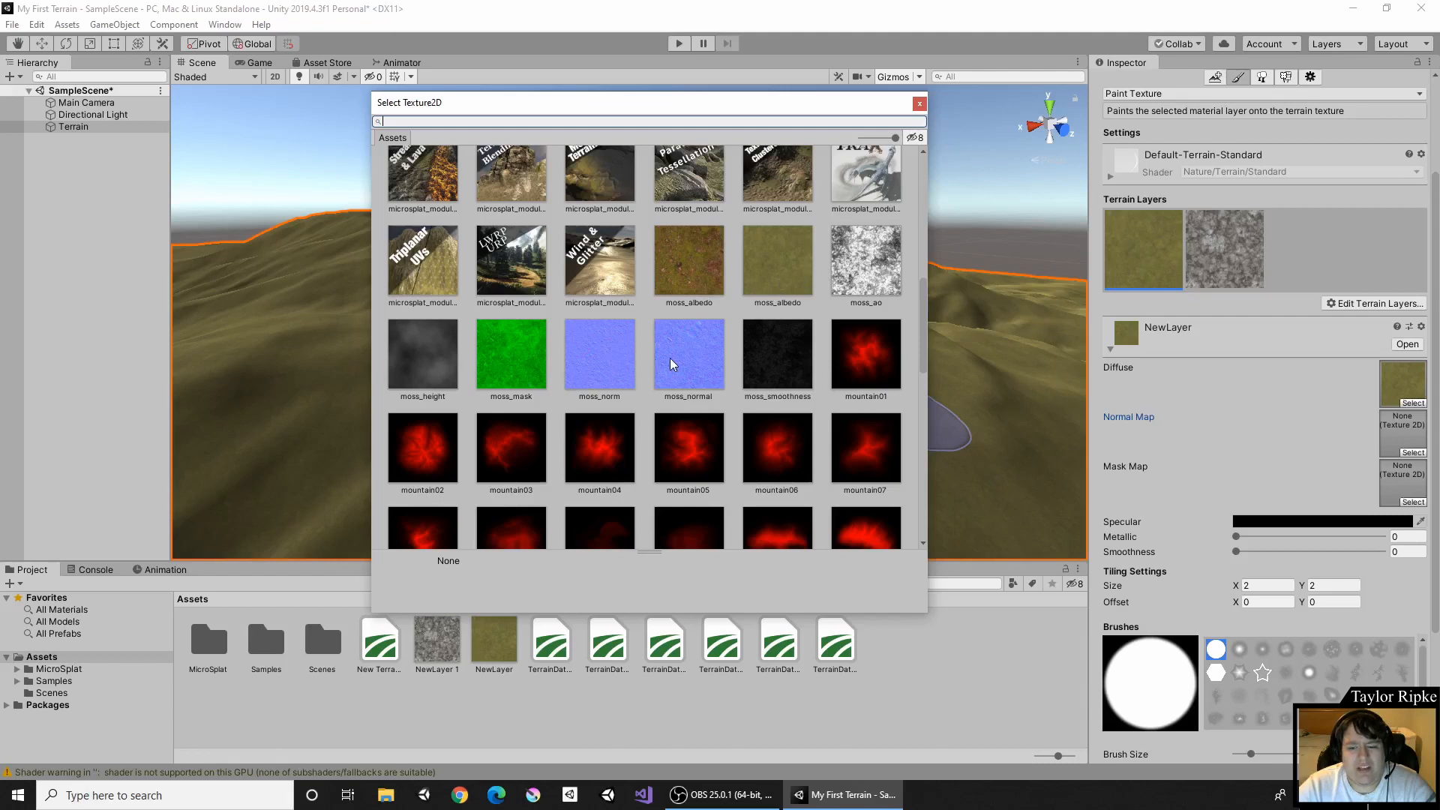
{"action": "double_click", "coordinate": [618, 358]}
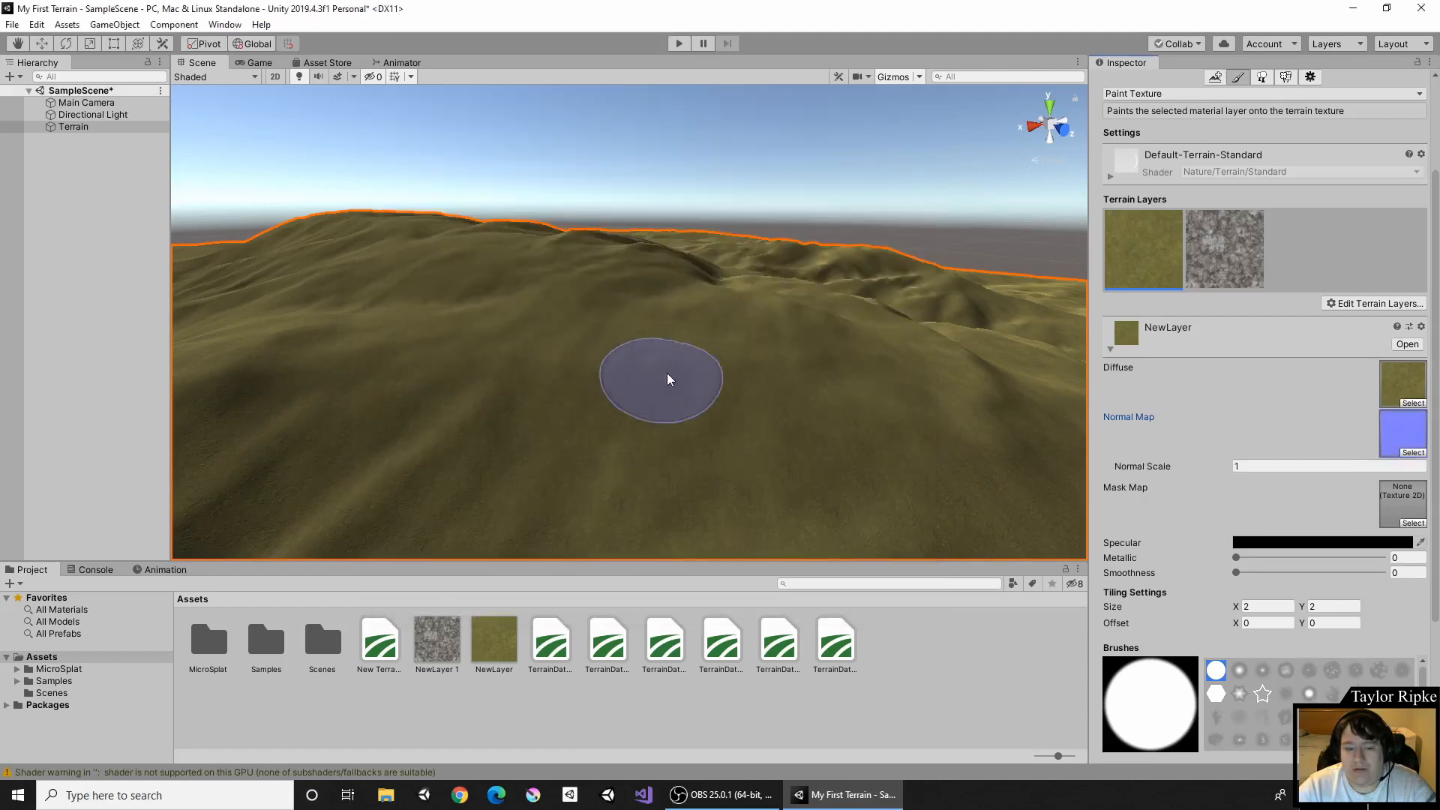
Compare the moss ground with no normal map, with moss_normal and with moss_norm, leaving moss_norm assigned.
{"action": "scroll", "coordinate": [850, 402], "scroll_direction": "up", "scroll_amount": 7}
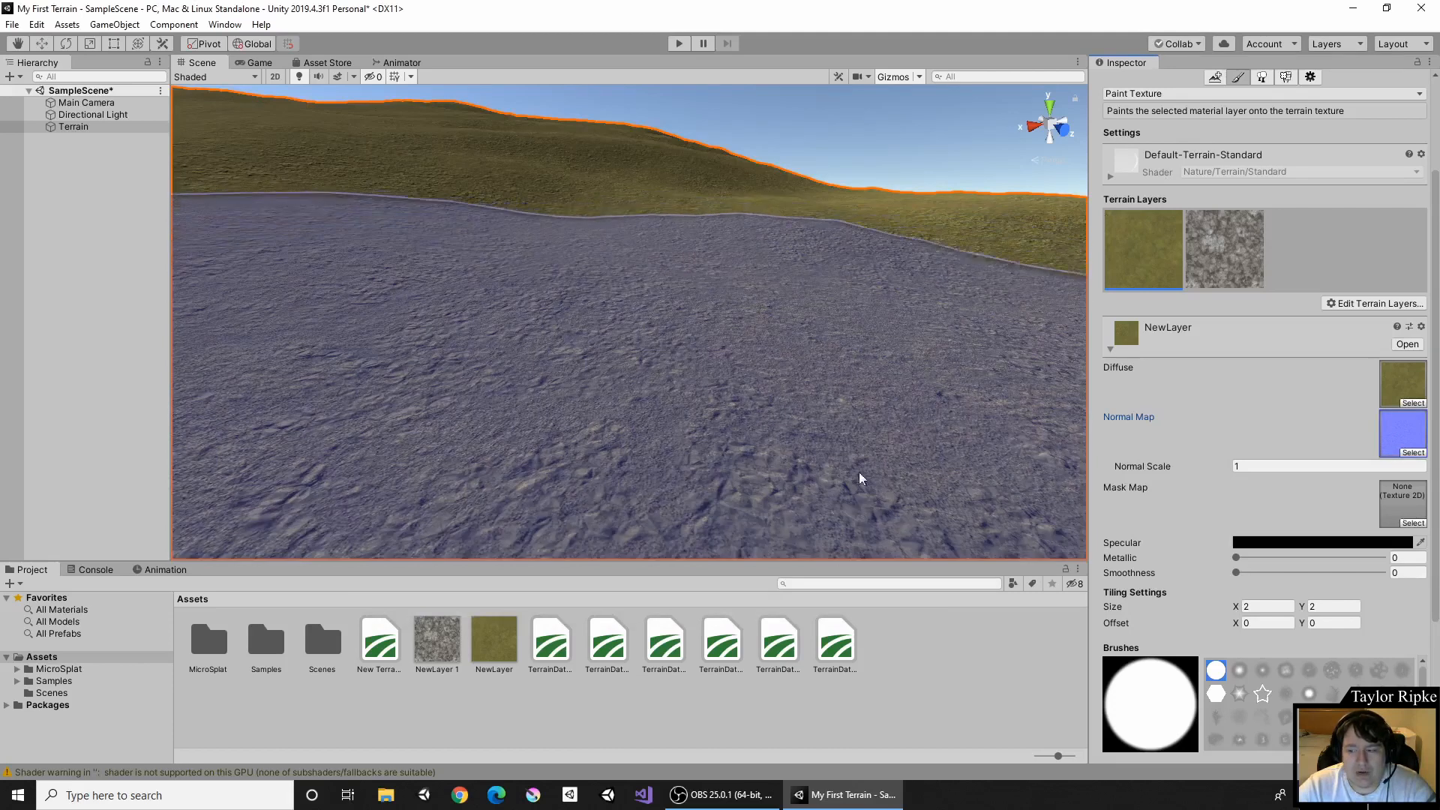
{"action": "left_click", "coordinate": [1413, 453]}
{"action": "scroll", "coordinate": [547, 367], "scroll_direction": "up", "scroll_amount": 8}
{"action": "scroll", "coordinate": [425, 374], "scroll_direction": "up", "scroll_amount": 1}
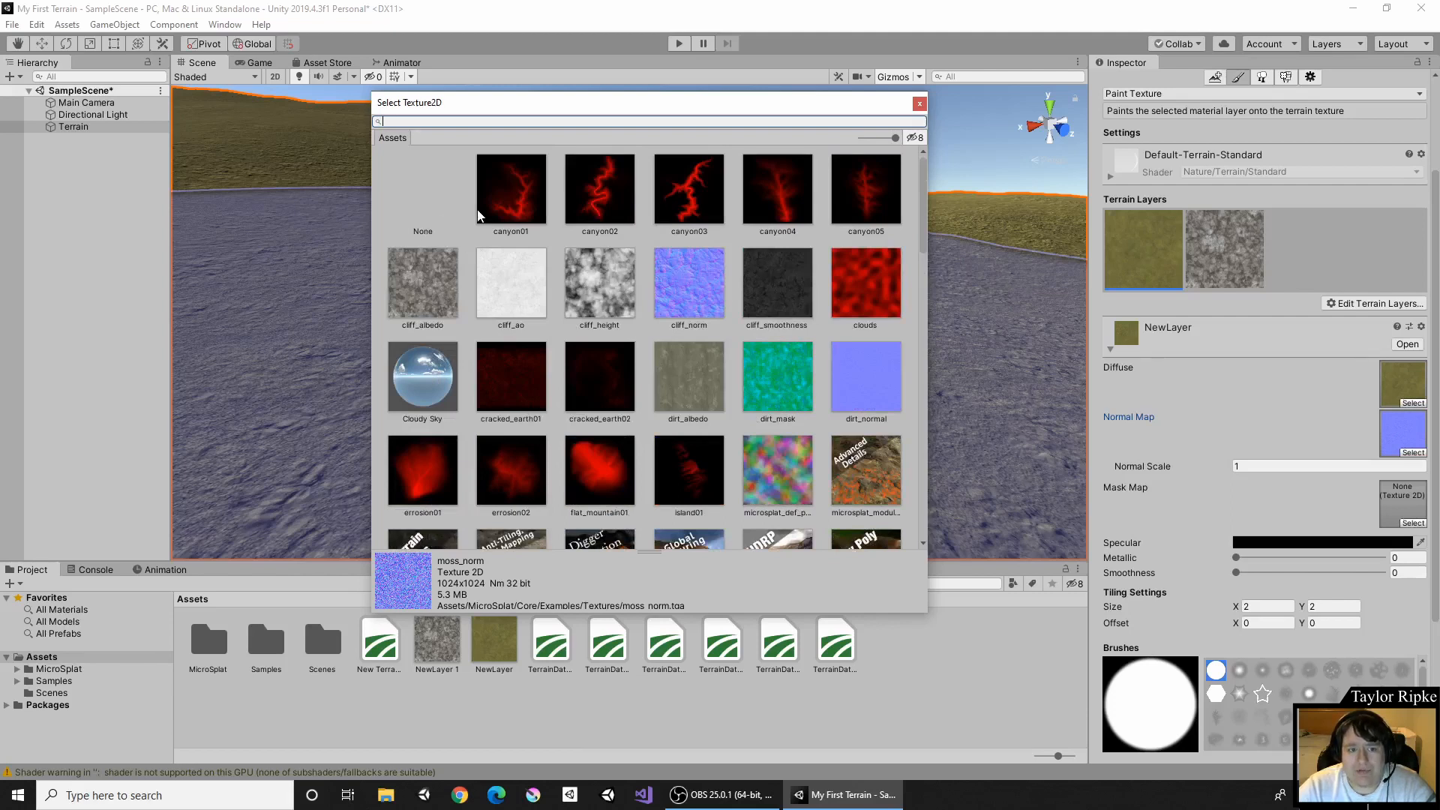
{"action": "left_click", "coordinate": [426, 217]}
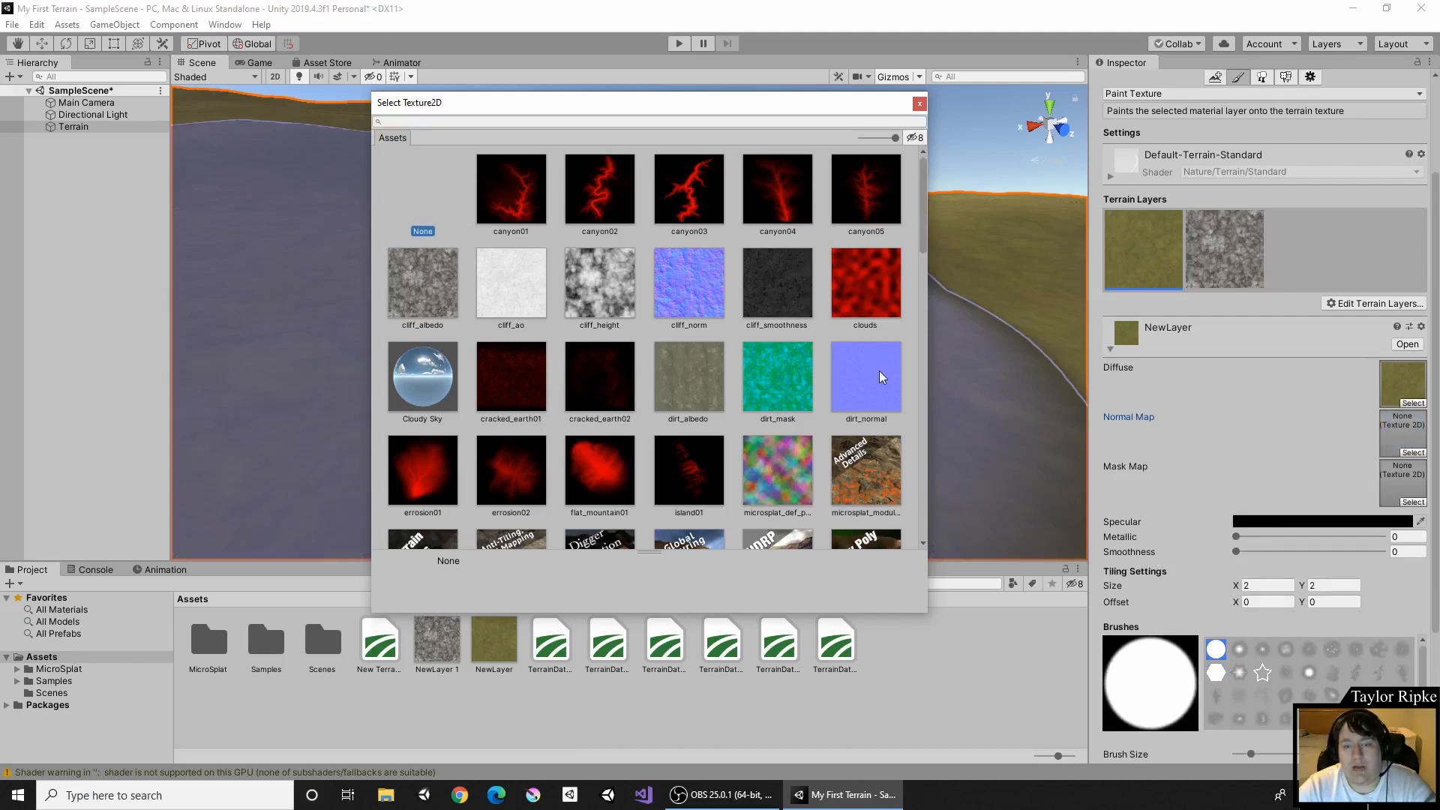
{"action": "scroll", "coordinate": [884, 398], "scroll_direction": "down", "scroll_amount": 10}
{"action": "scroll", "coordinate": [833, 427], "scroll_direction": "down", "scroll_amount": 2}
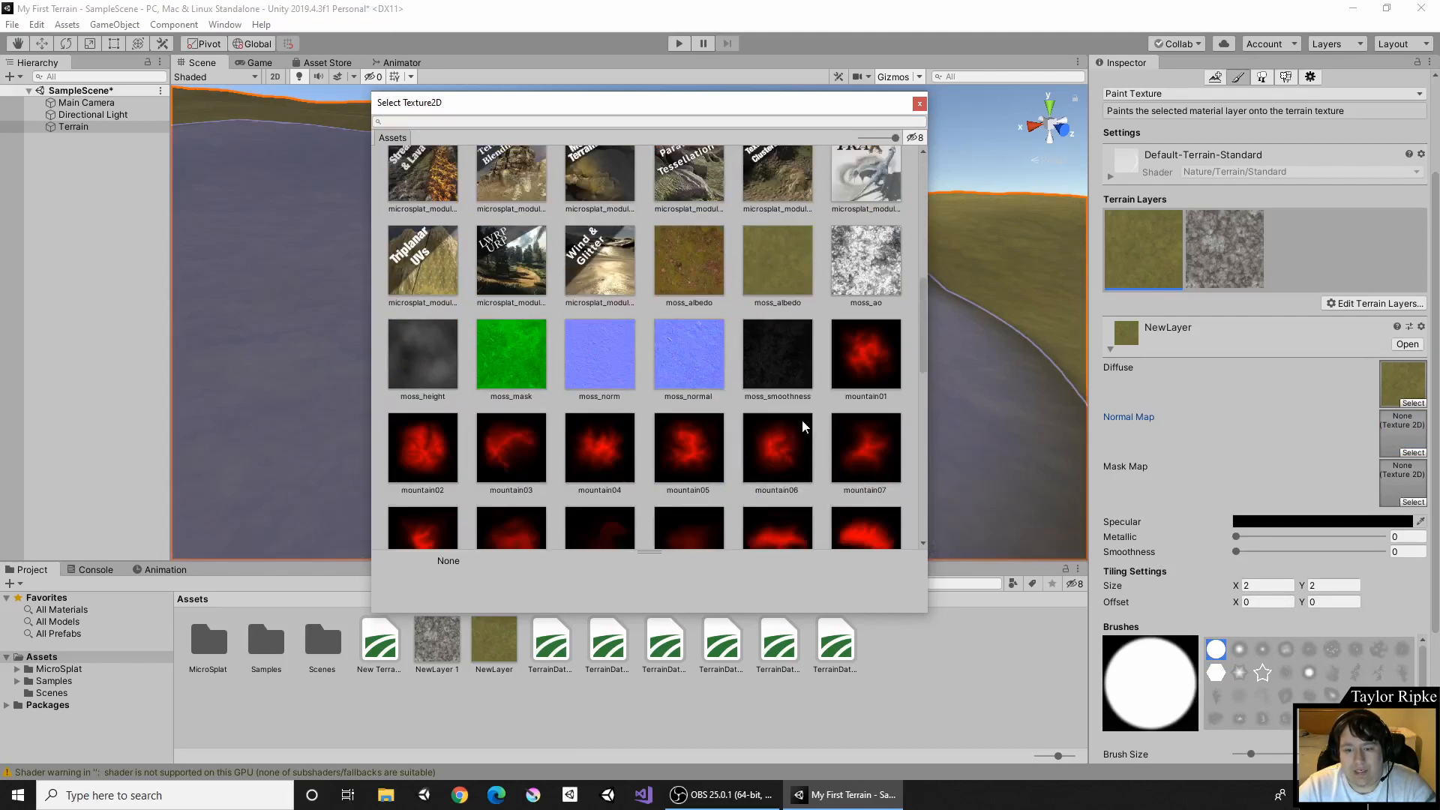
{"action": "left_click", "coordinate": [681, 346]}
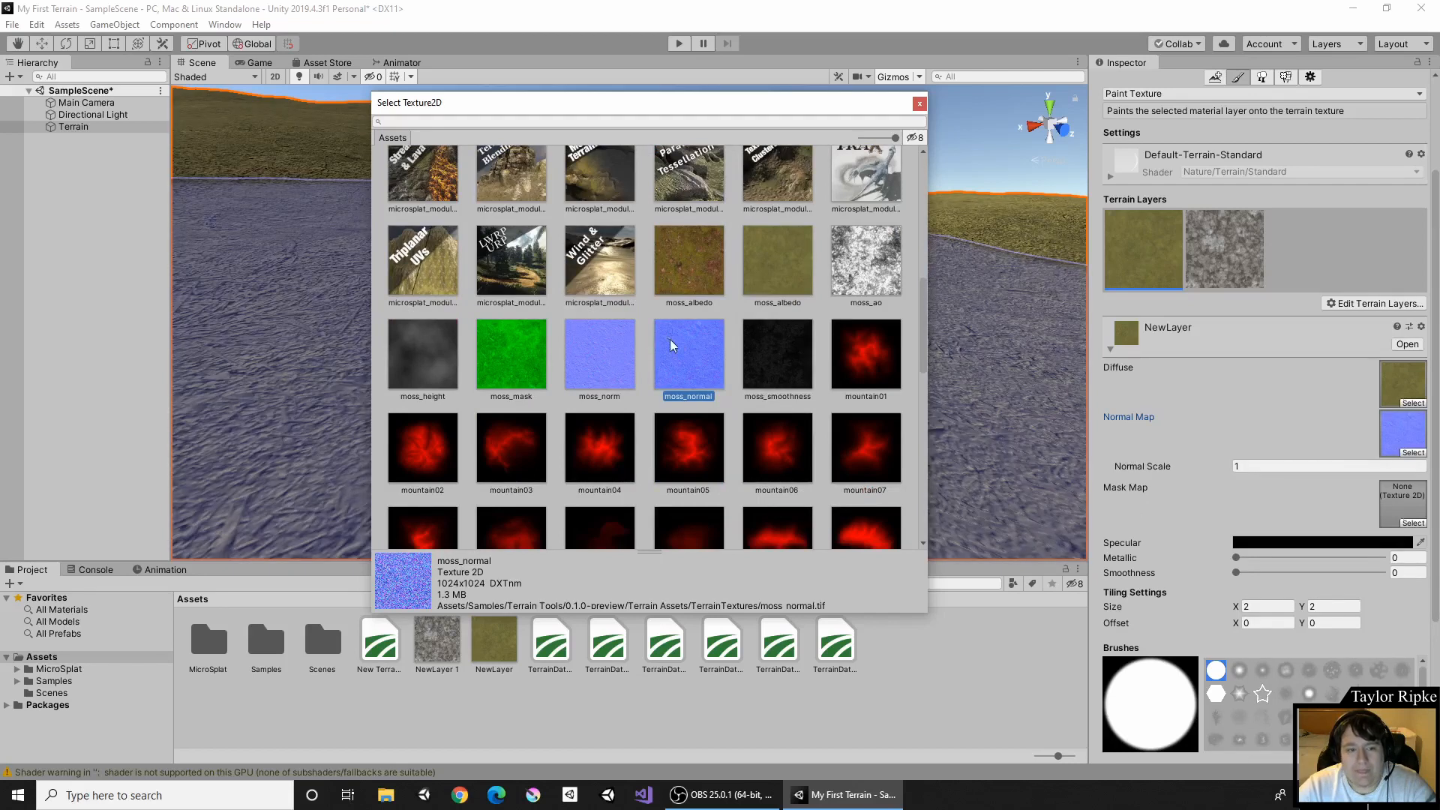
{"action": "left_click", "coordinate": [619, 356]}
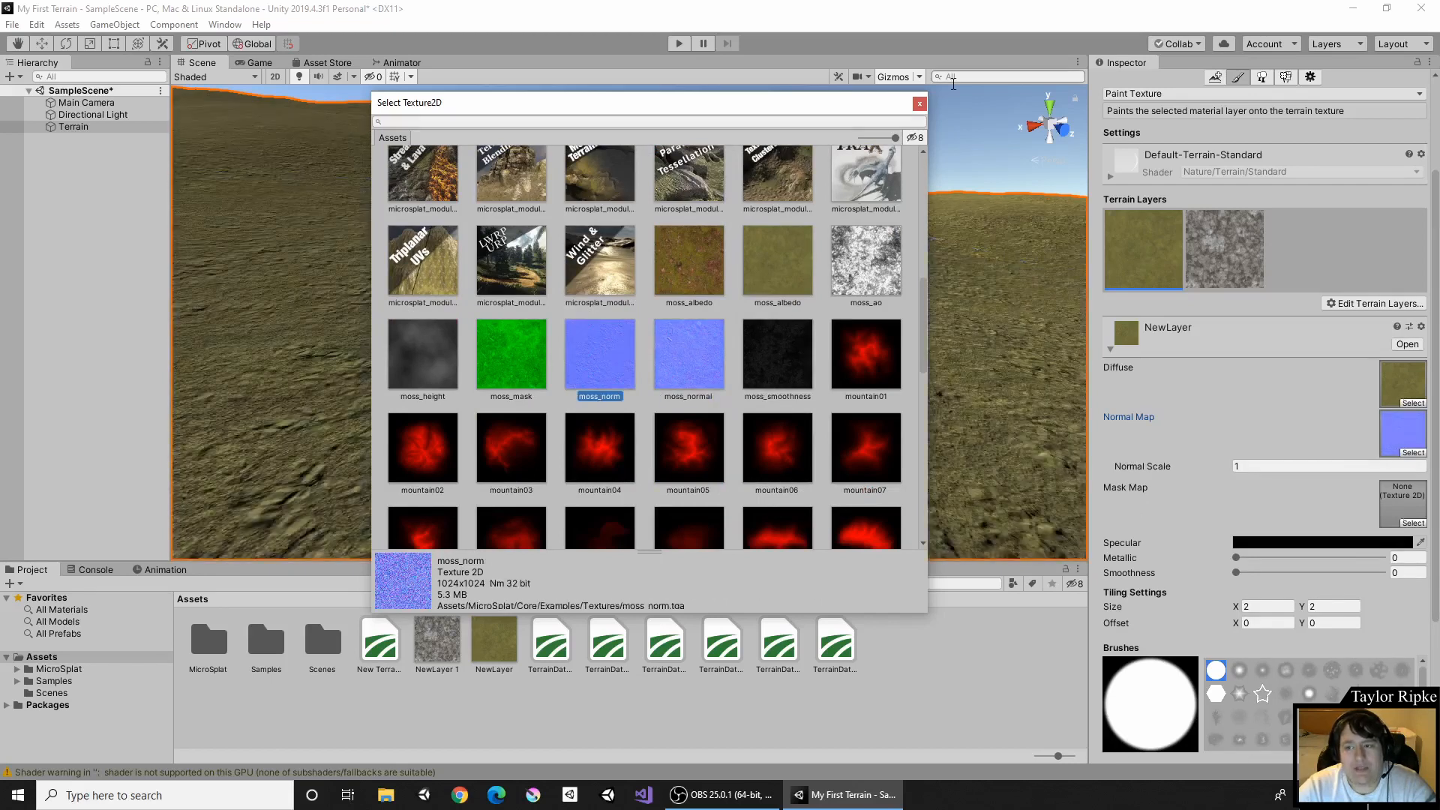
{"action": "left_click", "coordinate": [919, 105]}
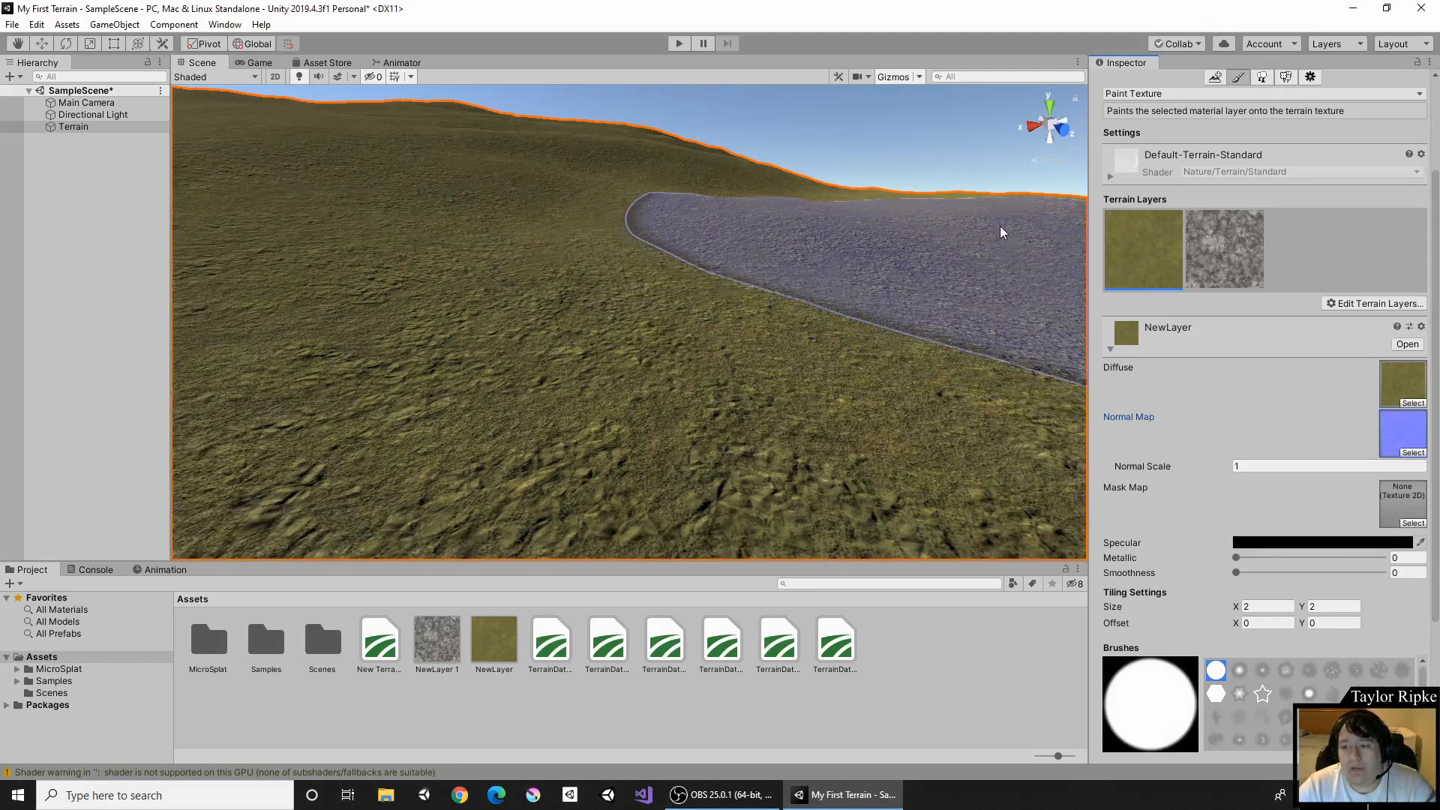
Try painting a large patch of the cliff texture over the hill ridge with the size 6 brush, and undo it.
{"action": "left_click", "coordinate": [1227, 225]}
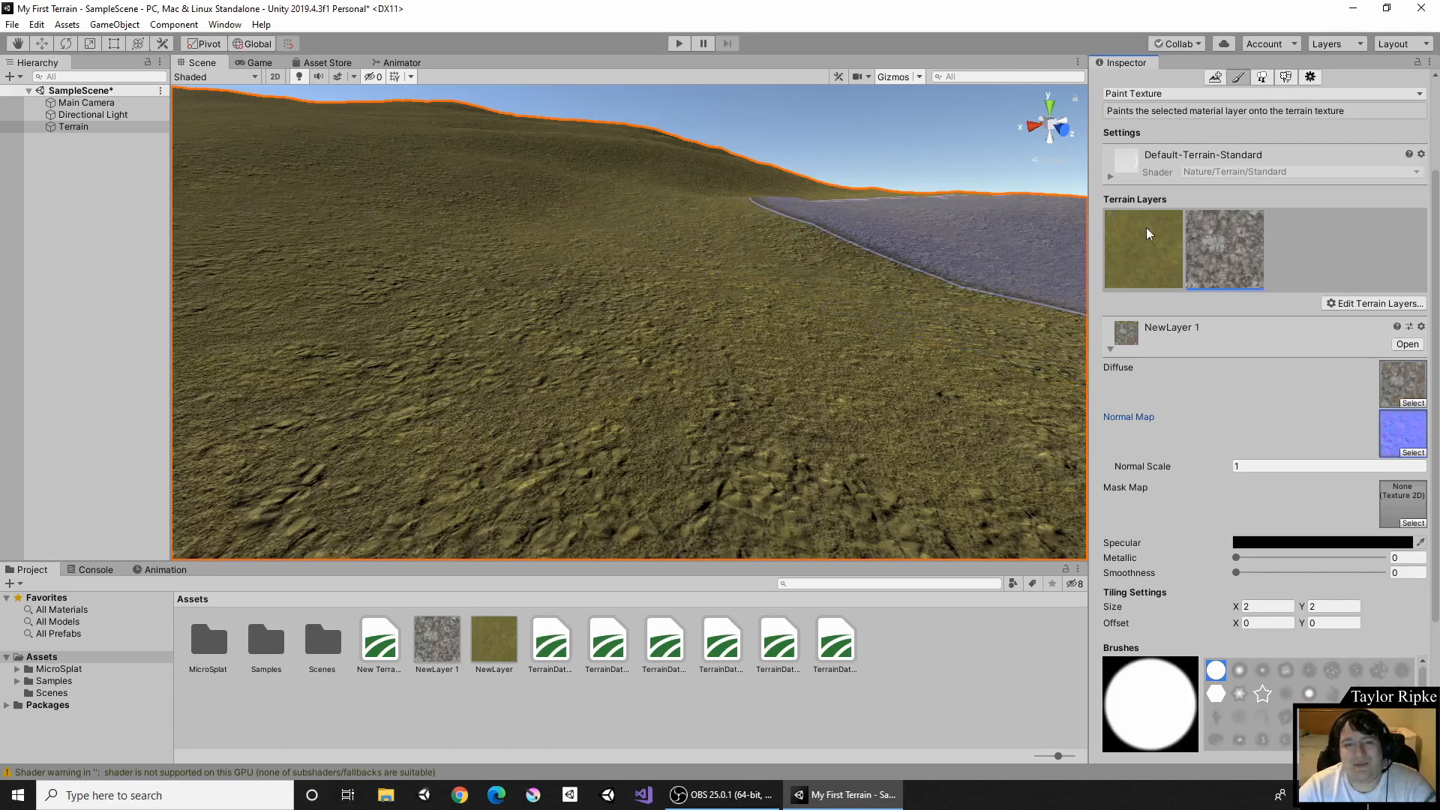
{"action": "scroll", "coordinate": [683, 214], "scroll_direction": "down", "scroll_amount": 5}
{"action": "scroll", "coordinate": [630, 292], "scroll_direction": "up", "scroll_amount": 3}
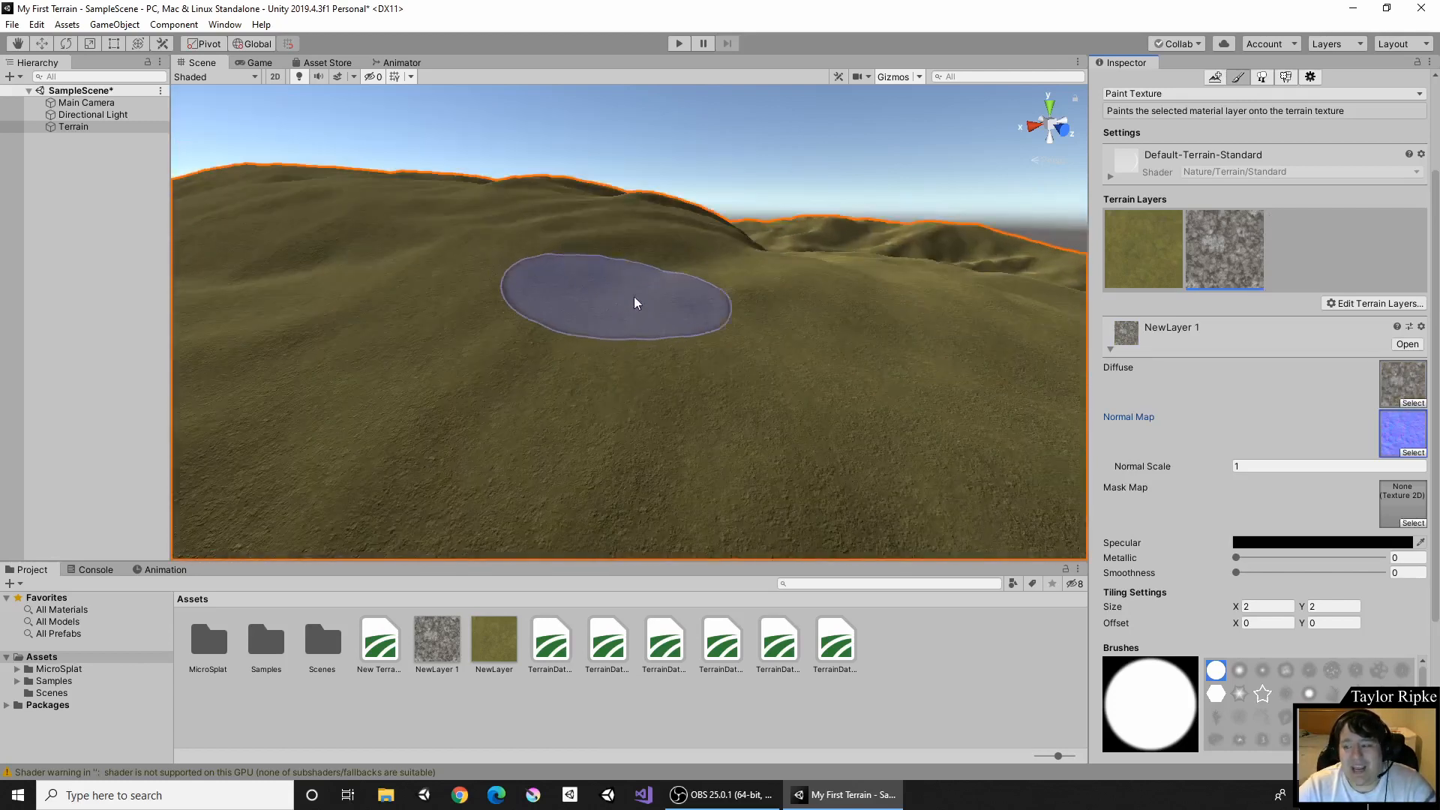
{"action": "scroll", "coordinate": [654, 290], "scroll_direction": "down", "scroll_amount": 4}
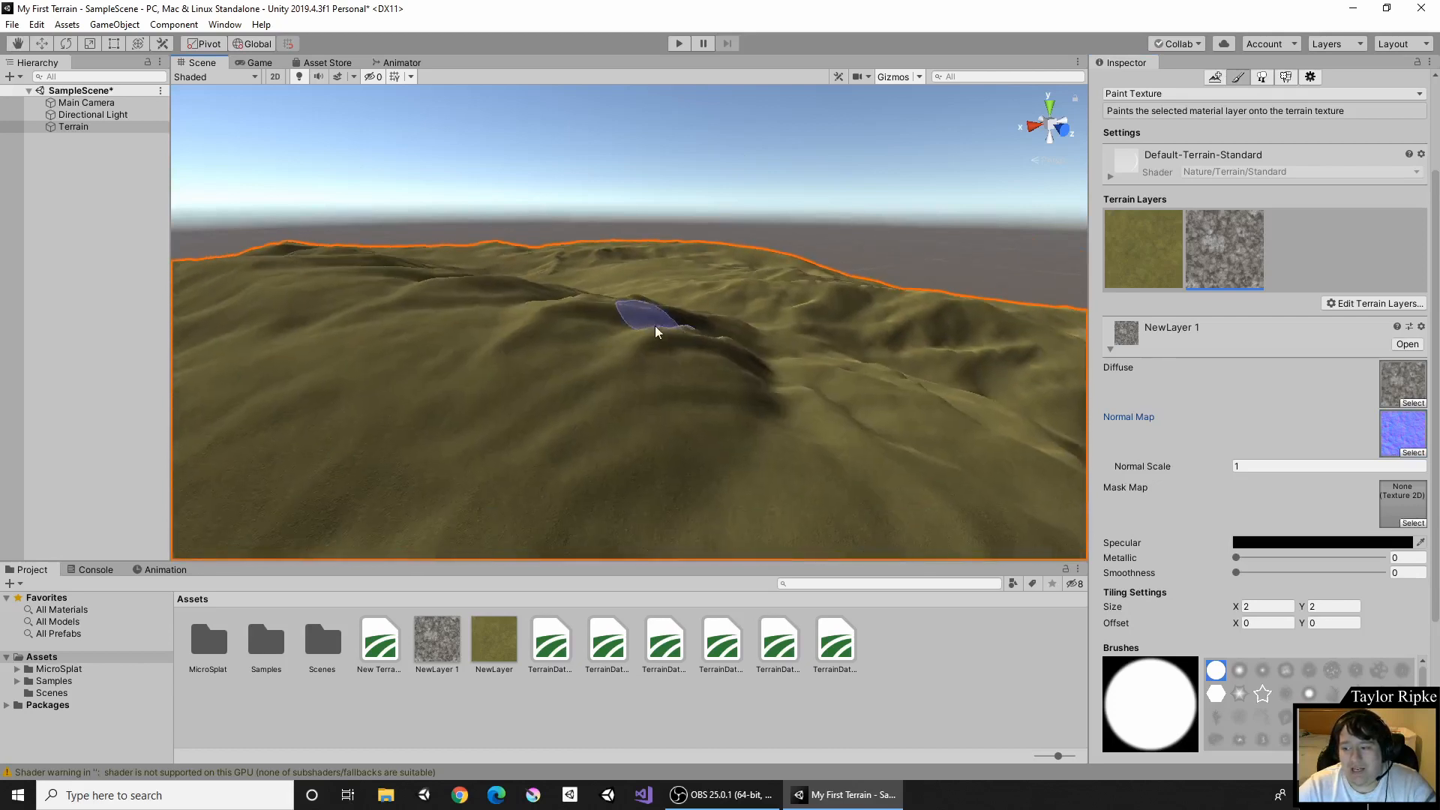
{"action": "mouse_move", "coordinate": [682, 425]}
{"action": "left_mouse_down"}
{"action": "mouse_move", "coordinate": [601, 427]}
{"action": "mouse_move", "coordinate": [610, 370]}
{"action": "mouse_move", "coordinate": [606, 414]}
{"action": "mouse_move", "coordinate": [555, 381]}
{"action": "mouse_move", "coordinate": [556, 336]}
{"action": "mouse_move", "coordinate": [687, 364]}
{"action": "mouse_move", "coordinate": [709, 394]}
{"action": "mouse_move", "coordinate": [533, 349]}
{"action": "mouse_move", "coordinate": [513, 295]}
{"action": "mouse_move", "coordinate": [611, 335]}
{"action": "mouse_move", "coordinate": [670, 334]}
{"action": "left_mouse_up"}
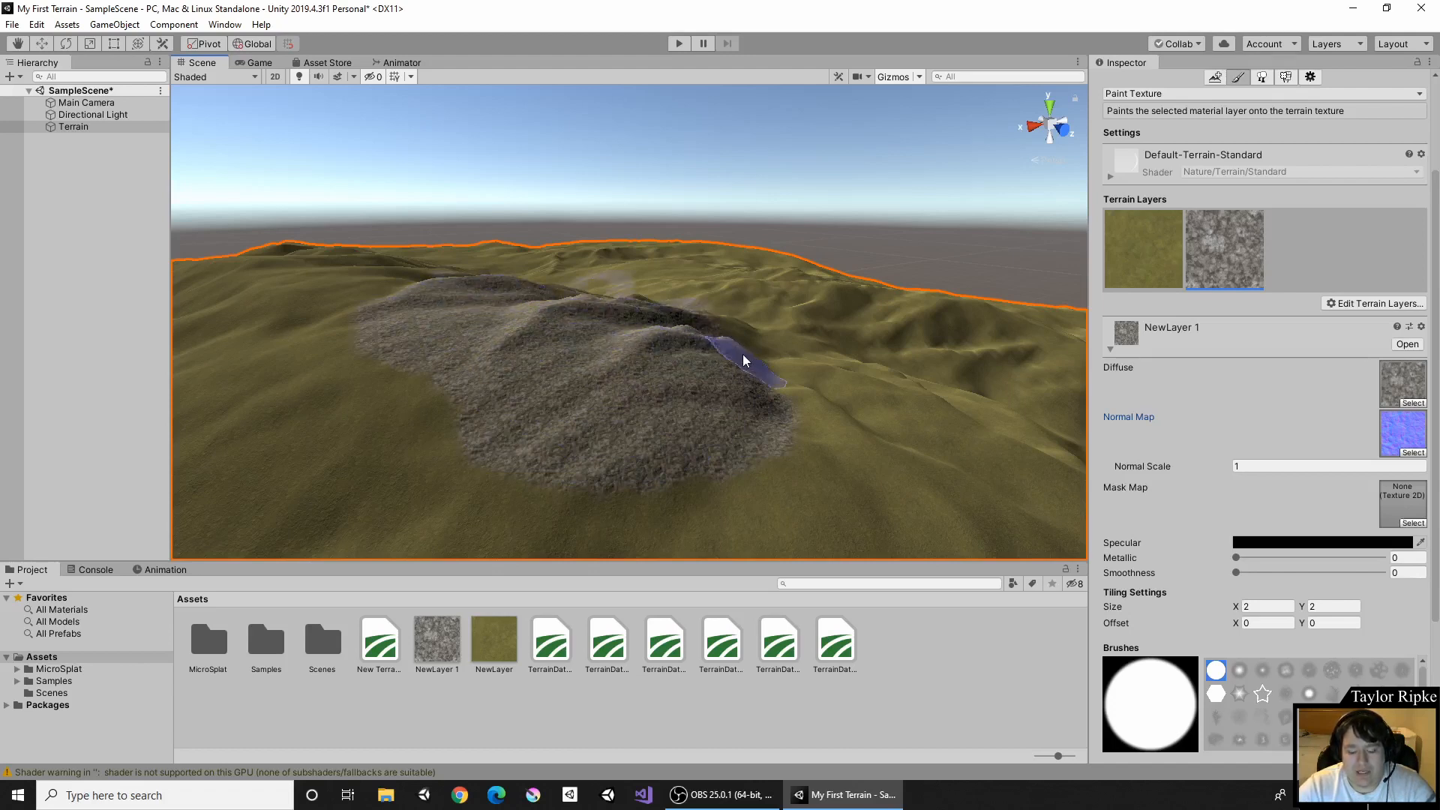
Set the brush size to 10 and paint a winding cliff-textured path from the terrain's near edge over the hills.
{"action": "scroll", "coordinate": [743, 356], "scroll_direction": "down", "scroll_amount": 6}
{"action": "scroll", "coordinate": [730, 388], "scroll_direction": "down", "scroll_amount": 5}
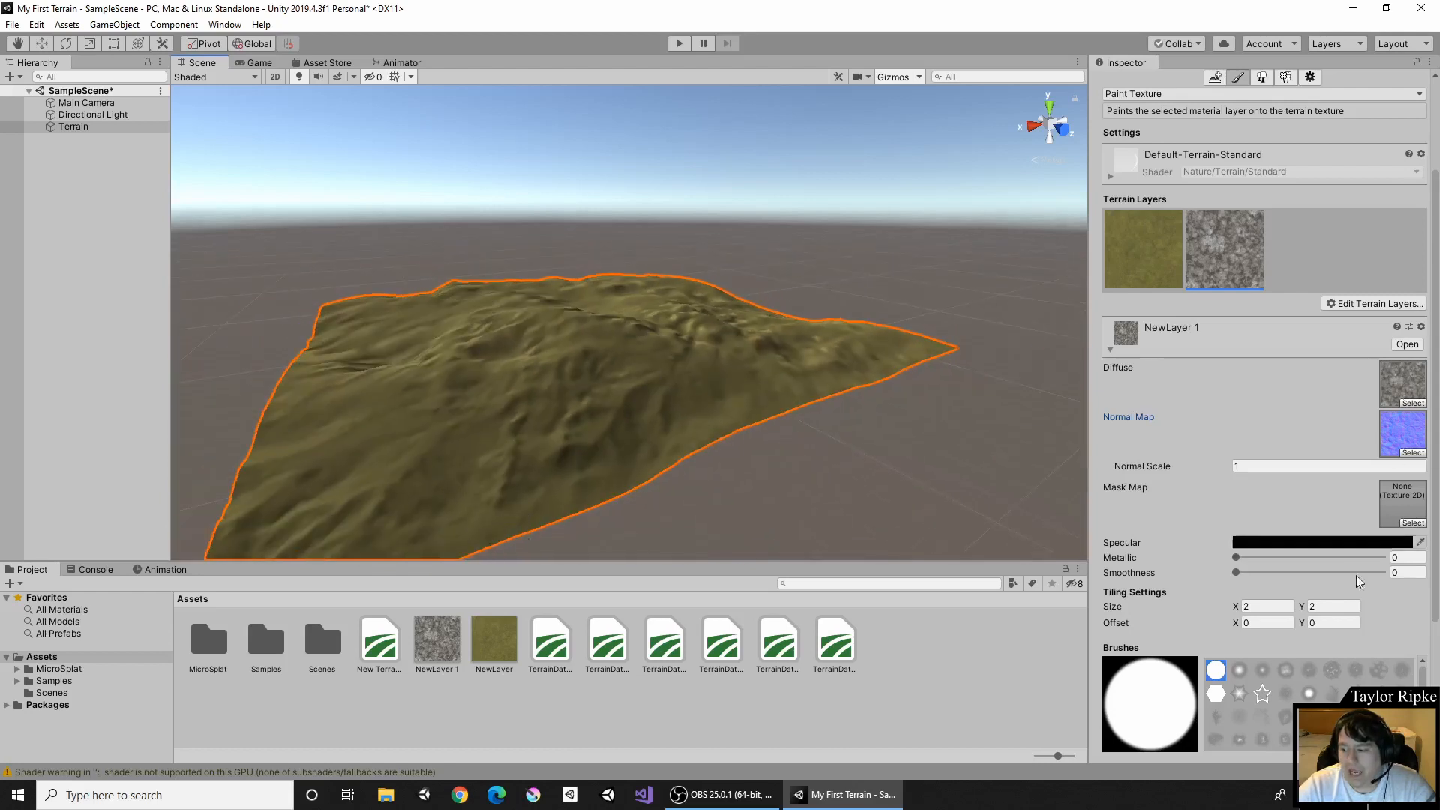
{"action": "scroll", "coordinate": [1237, 360], "scroll_direction": "down", "scroll_amount": 3}
{"action": "scroll", "coordinate": [1236, 361], "scroll_direction": "down", "scroll_amount": 1}
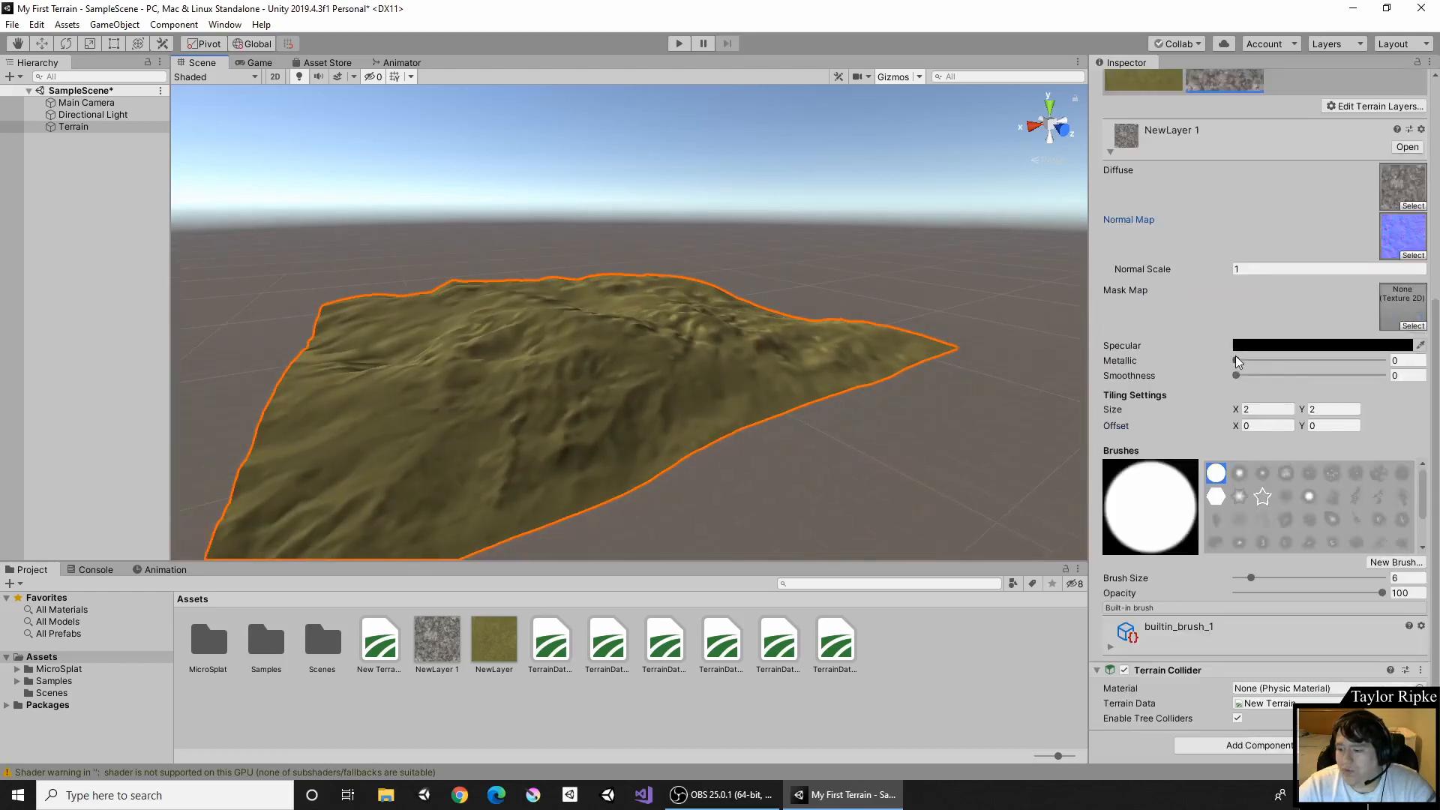
{"action": "left_click_drag", "start_coordinate": [1254, 580], "coordinate": [1258, 577]}
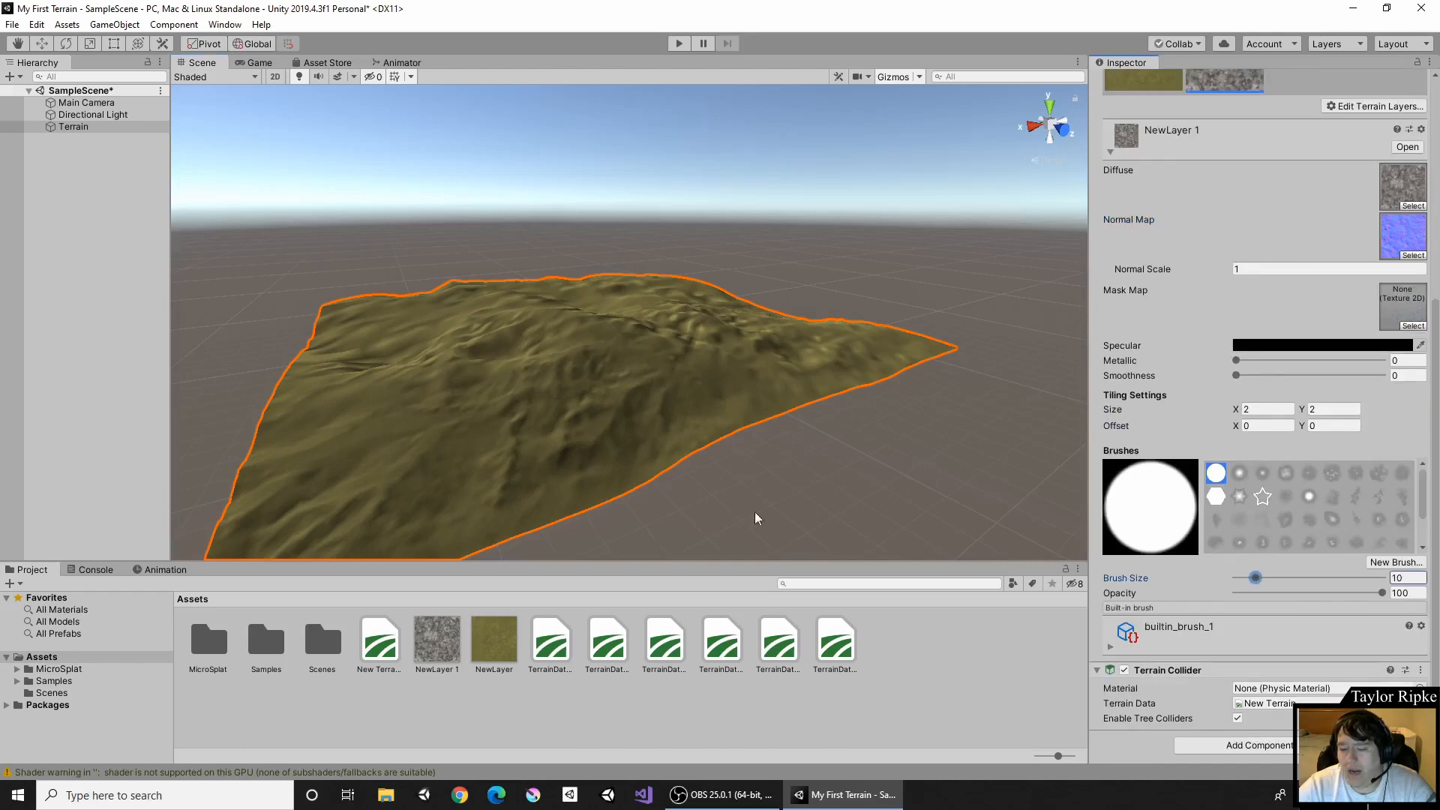
{"action": "mouse_move", "coordinate": [476, 523]}
{"action": "left_mouse_down"}
{"action": "mouse_move", "coordinate": [482, 547]}
{"action": "mouse_move", "coordinate": [469, 475]}
{"action": "mouse_move", "coordinate": [382, 375]}
{"action": "left_mouse_up"}
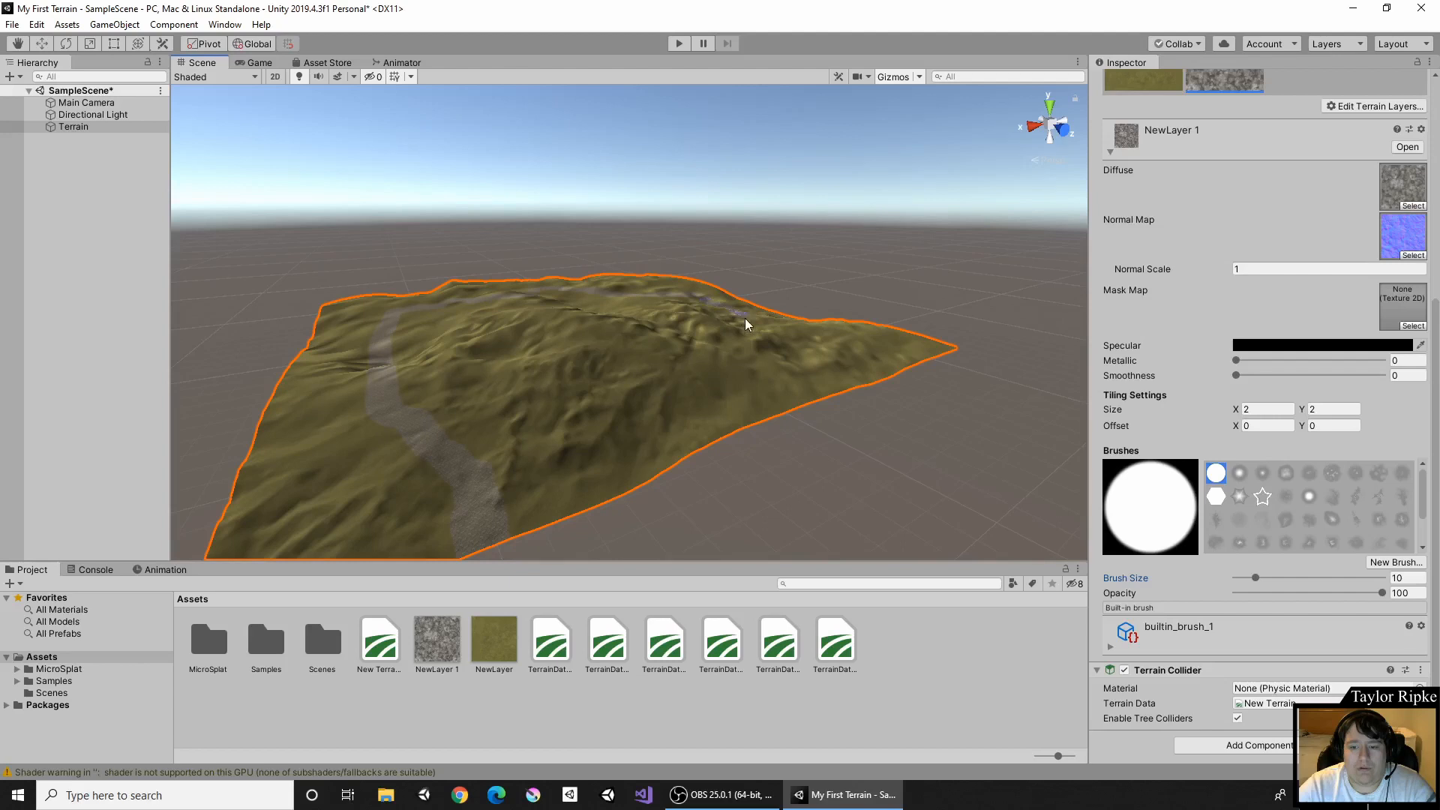
Close the gap in the cliff path across the terrain's other side and paint a branch leading towards the terrain's edge.
{"action": "middle_click_drag", "start_coordinate": [718, 473], "coordinate": [921, 588]}
{"action": "left_click_drag", "start_coordinate": [624, 444], "coordinate": [650, 302], "text": "alt"}
{"action": "middle_click_drag", "start_coordinate": [650, 302], "coordinate": [685, 305]}
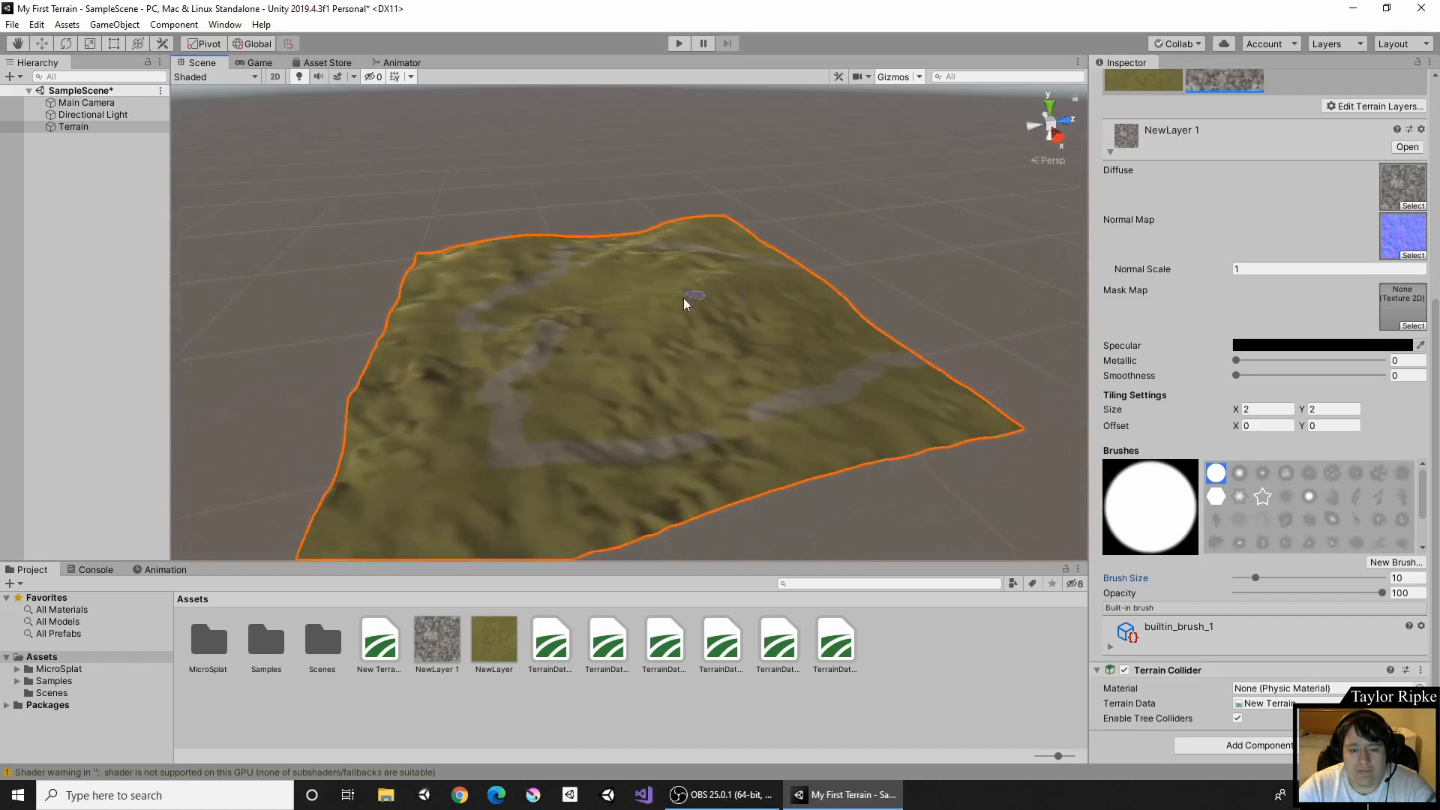
{"action": "left_click_drag", "start_coordinate": [760, 416], "coordinate": [716, 443]}
{"action": "middle_click_drag", "start_coordinate": [519, 380], "coordinate": [522, 466]}
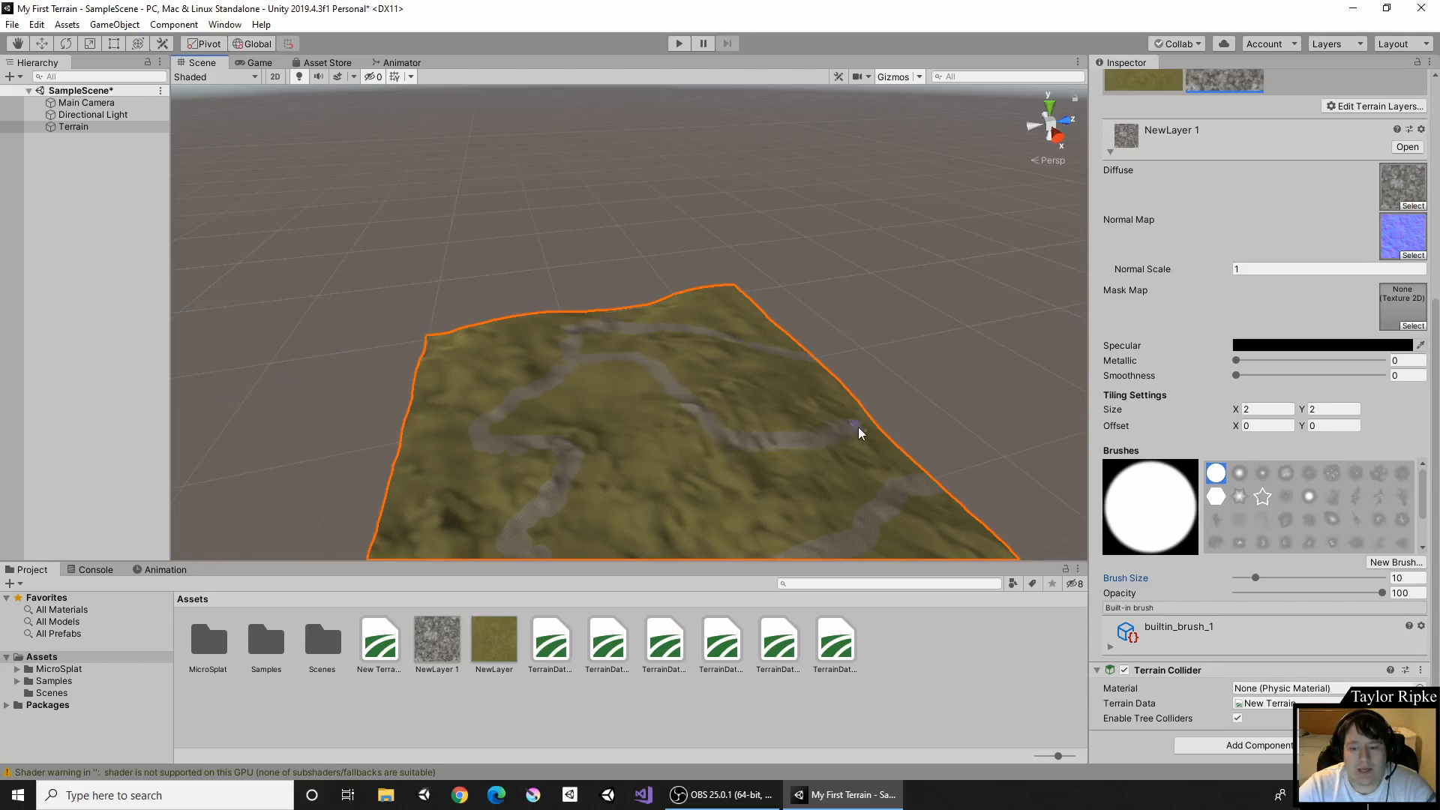
{"action": "scroll", "coordinate": [913, 453], "scroll_direction": "down", "scroll_amount": 4}
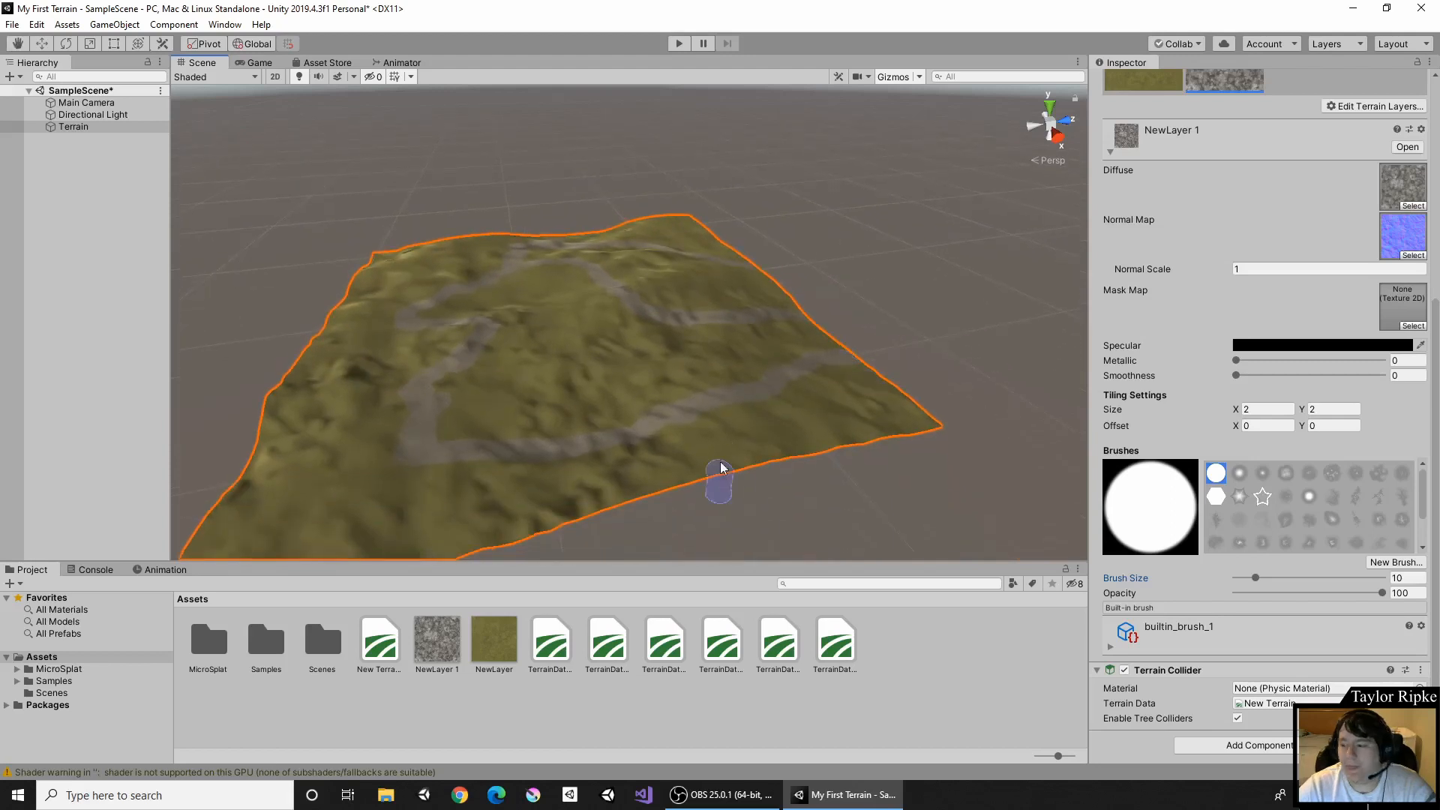
{"action": "scroll", "coordinate": [1209, 433], "scroll_direction": "up", "scroll_amount": 5}
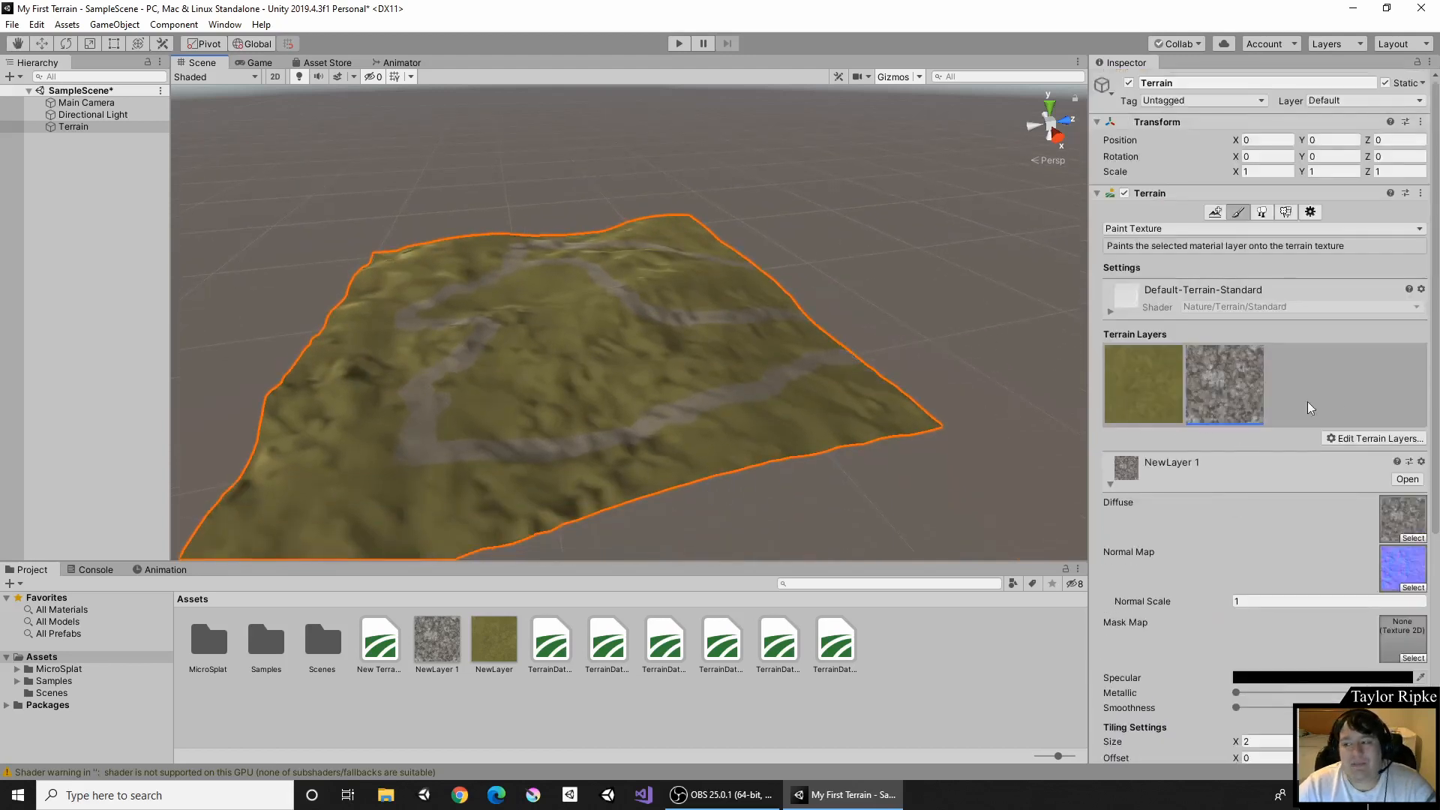
Create a third terrain layer from the ridge05 texture.
{"action": "left_click", "coordinate": [1380, 444]}
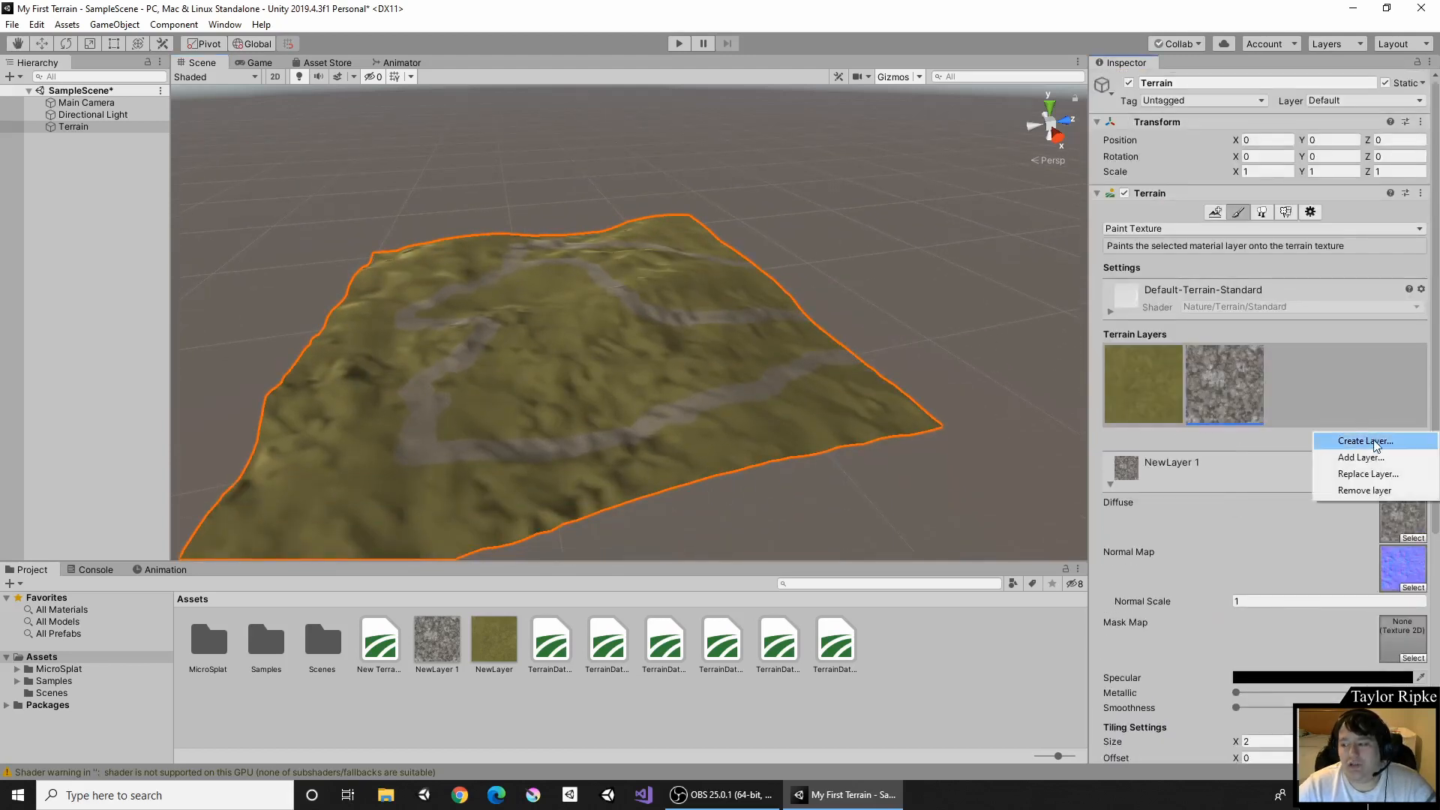
{"action": "left_click", "coordinate": [1373, 441]}
{"action": "scroll", "coordinate": [630, 341], "scroll_direction": "down", "scroll_amount": 10}
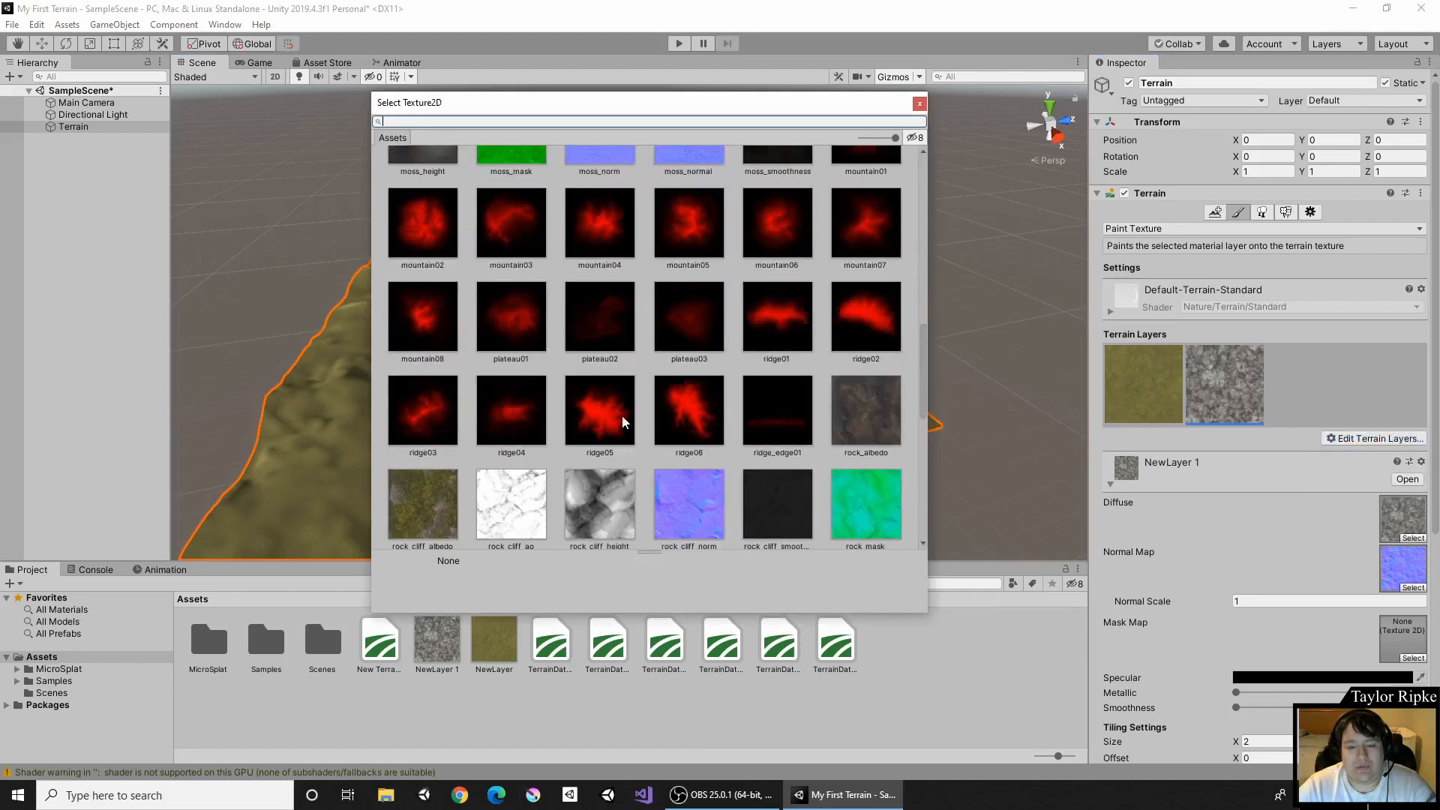
{"action": "double_click", "coordinate": [623, 416]}
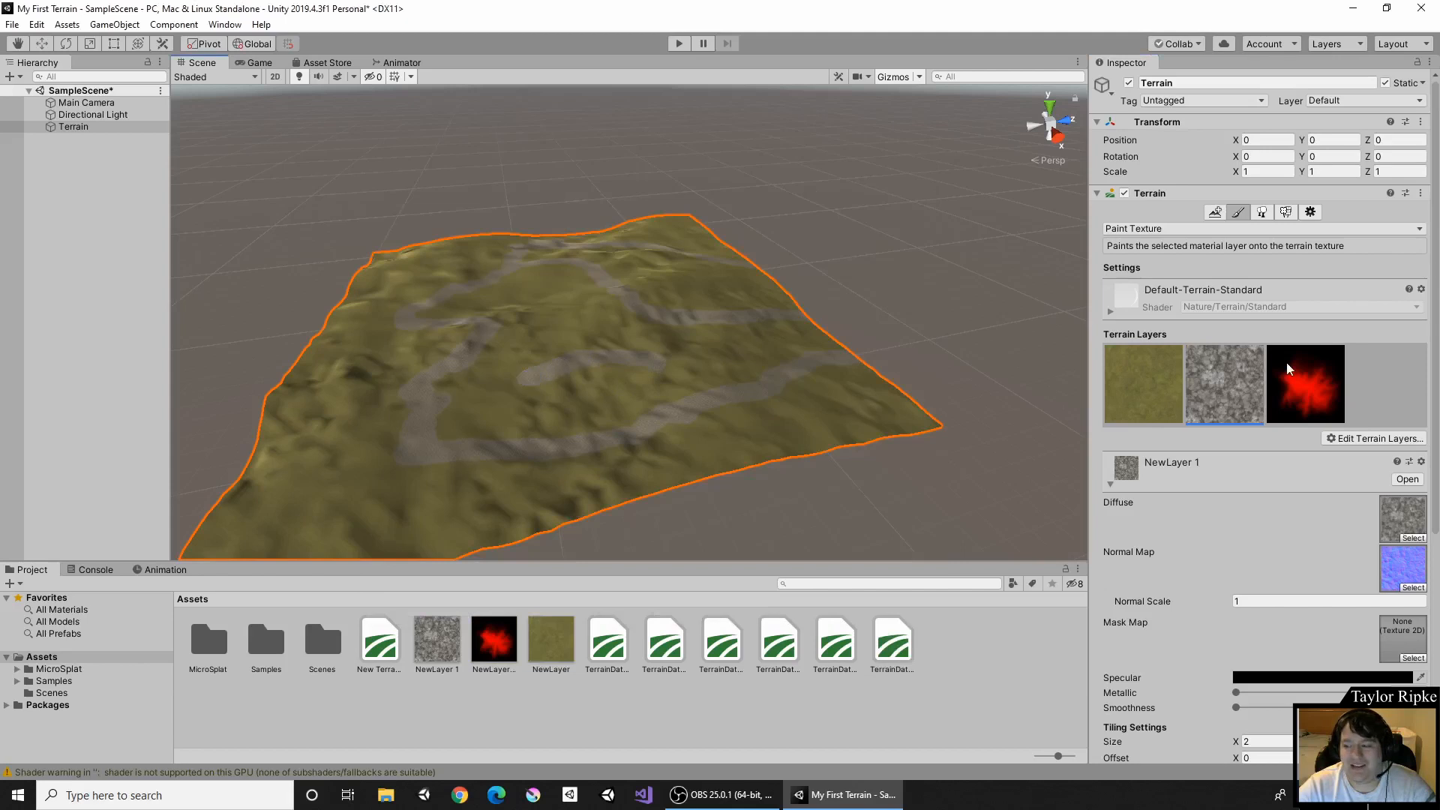
Try painting a patch of the red ridge05 layer in the middle of the terrain, and undo it.
{"action": "left_click", "coordinate": [1286, 362]}
{"action": "mouse_move", "coordinate": [547, 392]}
{"action": "left_mouse_down"}
{"action": "mouse_move", "coordinate": [643, 315]}
{"action": "mouse_move", "coordinate": [553, 380]}
{"action": "mouse_move", "coordinate": [634, 371]}
{"action": "left_mouse_up"}
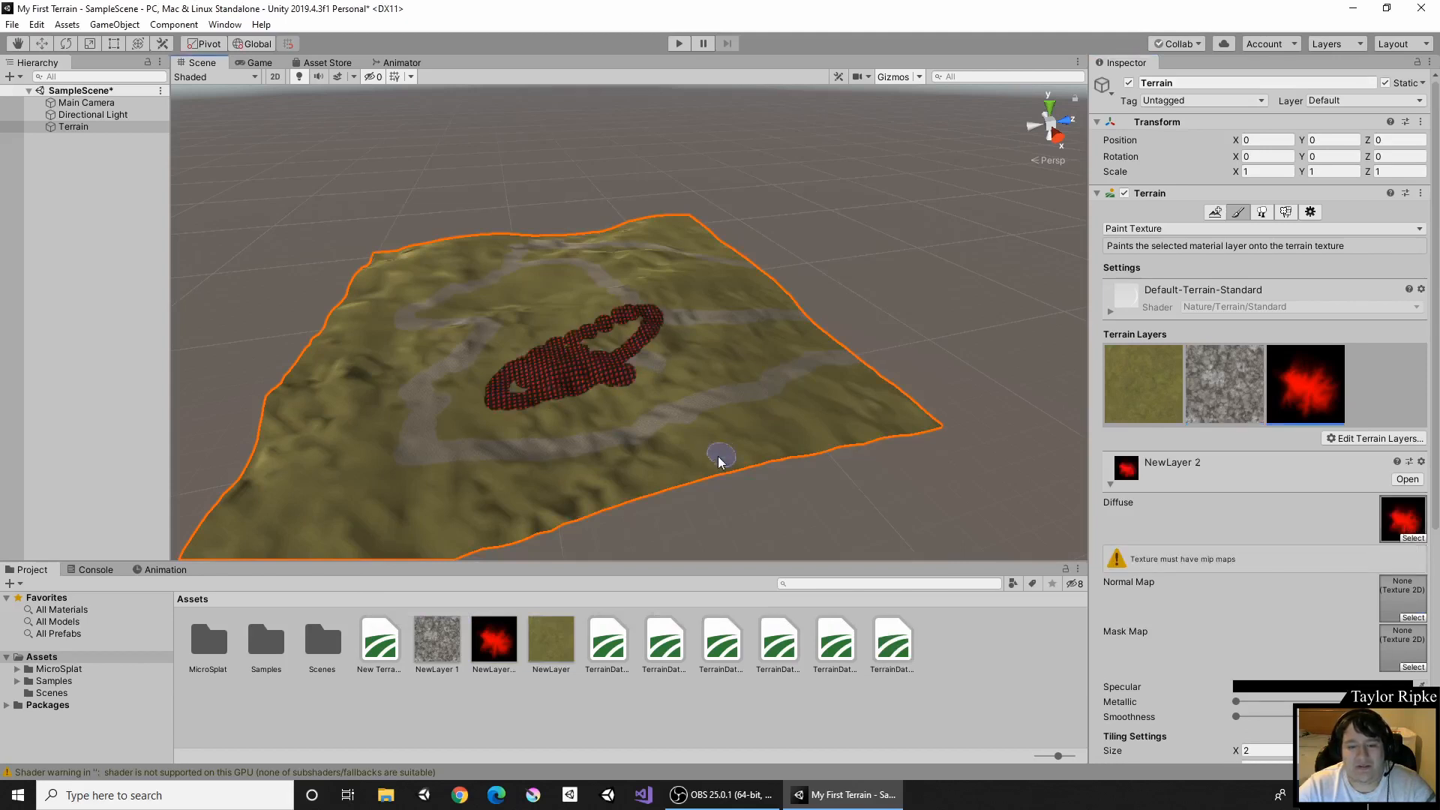
{"action": "key", "text": "ctrl+z"}
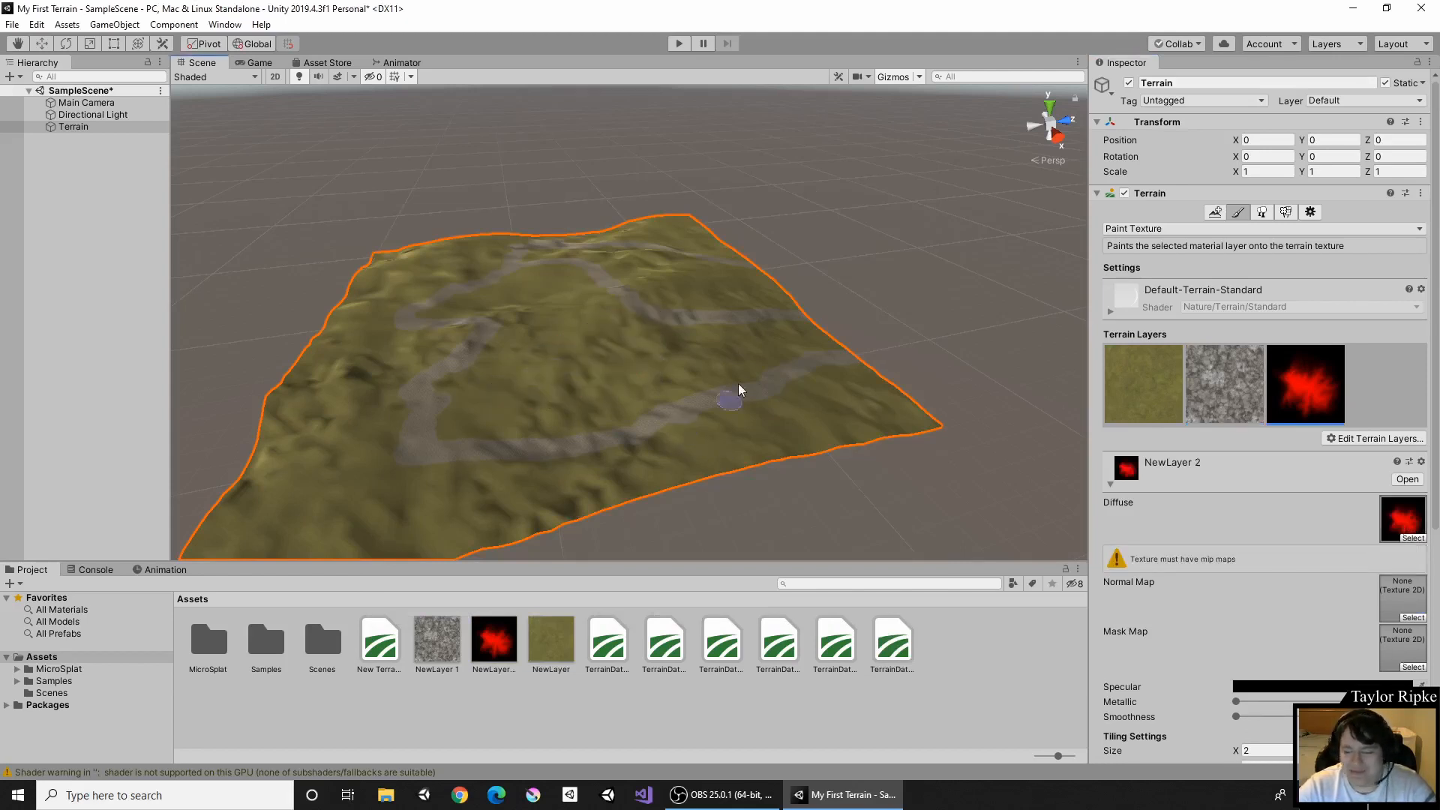
Smooth the bumpy hillside and ridge beside the cliff path using Smooth Height with the size 10 brush at opacity 100.
{"action": "left_click", "coordinate": [1209, 227]}
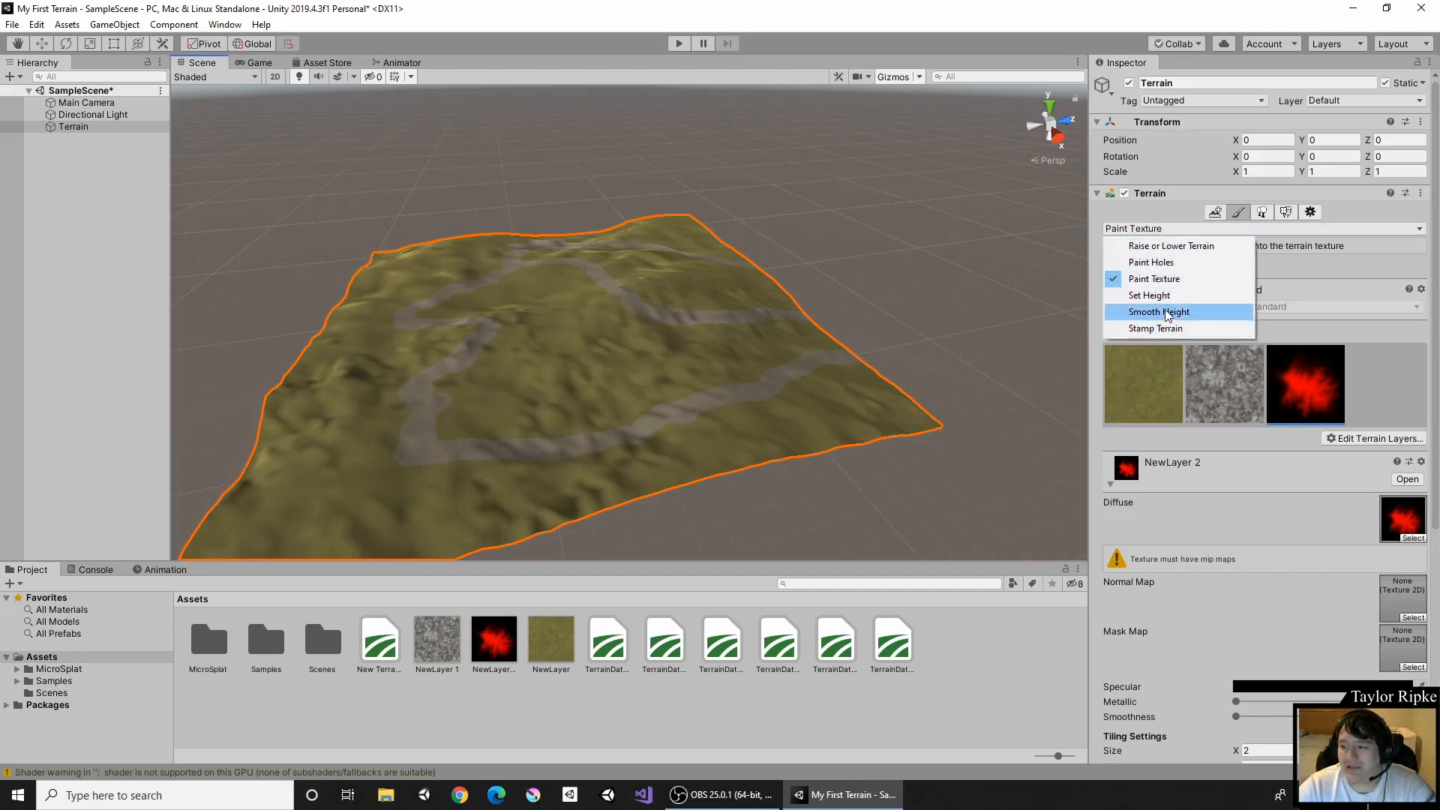
{"action": "left_click", "coordinate": [1167, 312]}
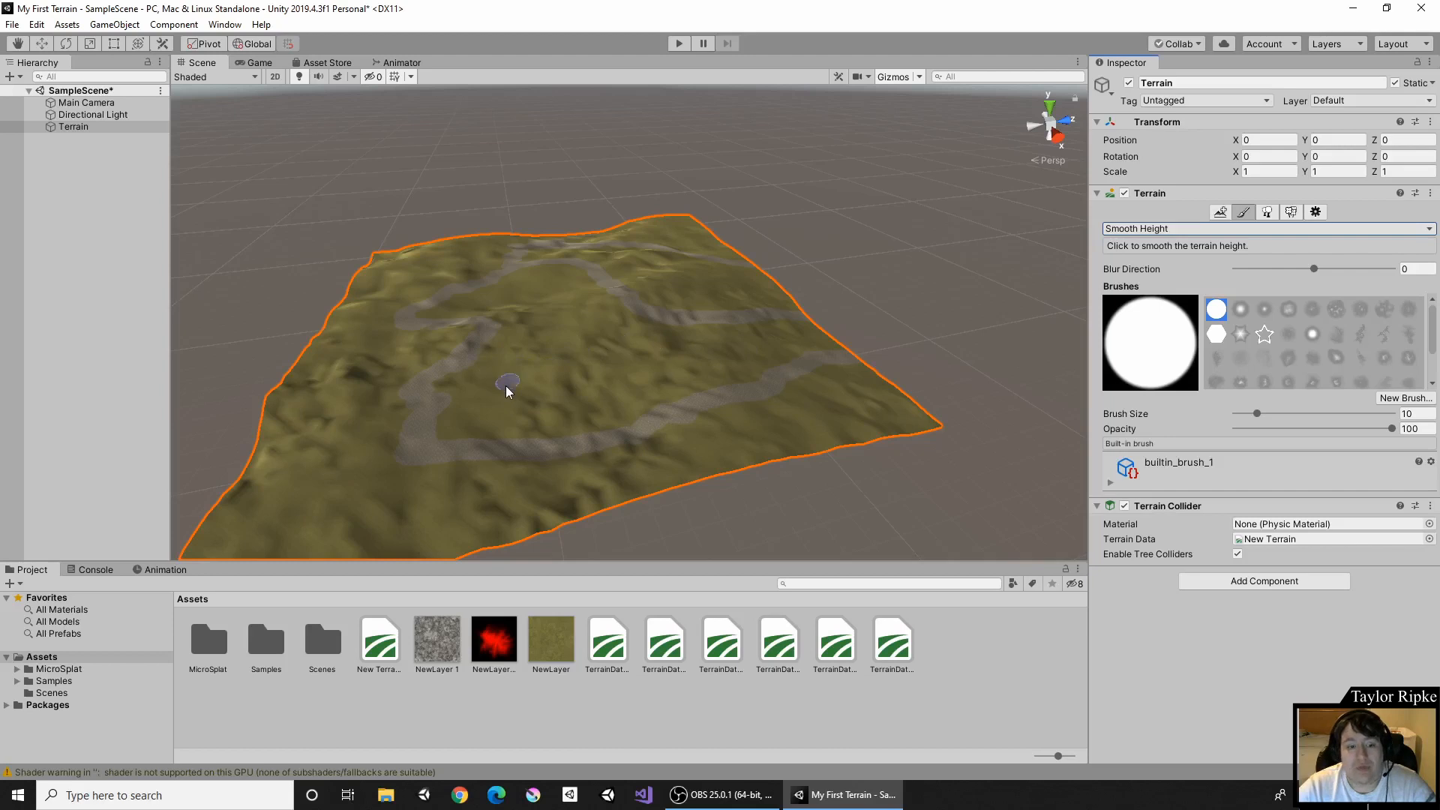
{"action": "scroll", "coordinate": [504, 387], "scroll_direction": "up", "scroll_amount": 8}
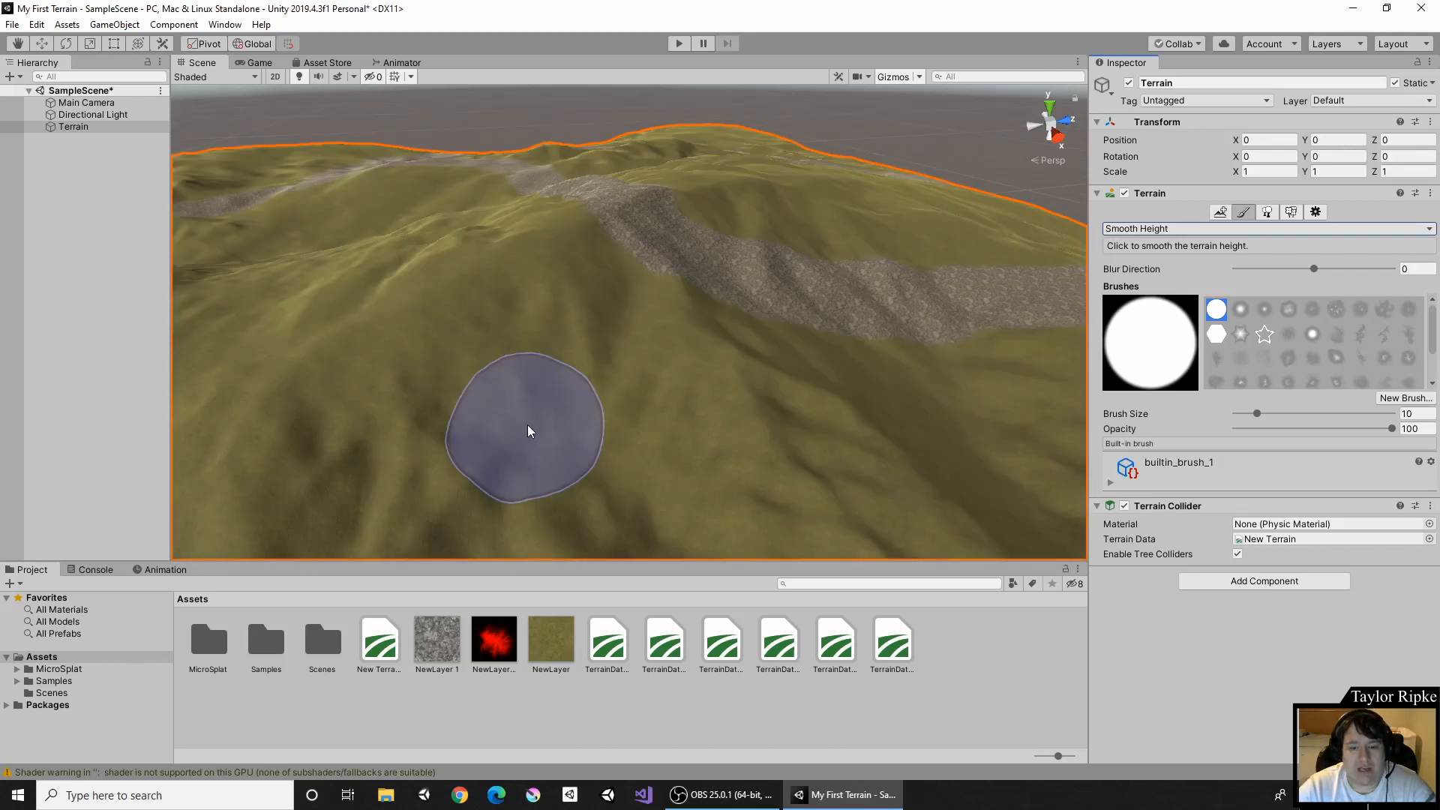
{"action": "scroll", "coordinate": [528, 426], "scroll_direction": "up", "scroll_amount": 4}
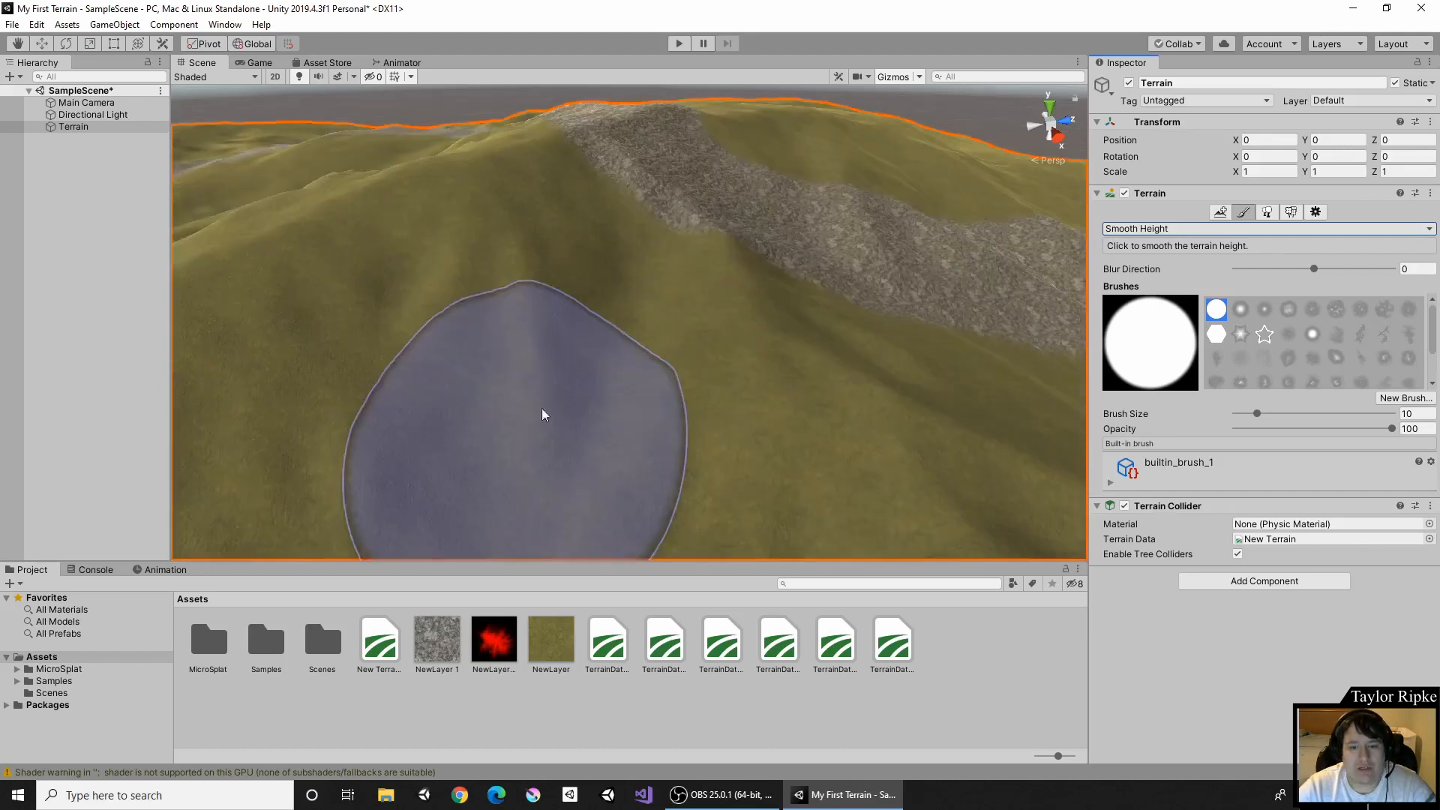
{"action": "right_click_drag", "start_coordinate": [763, 261], "coordinate": [758, 188]}
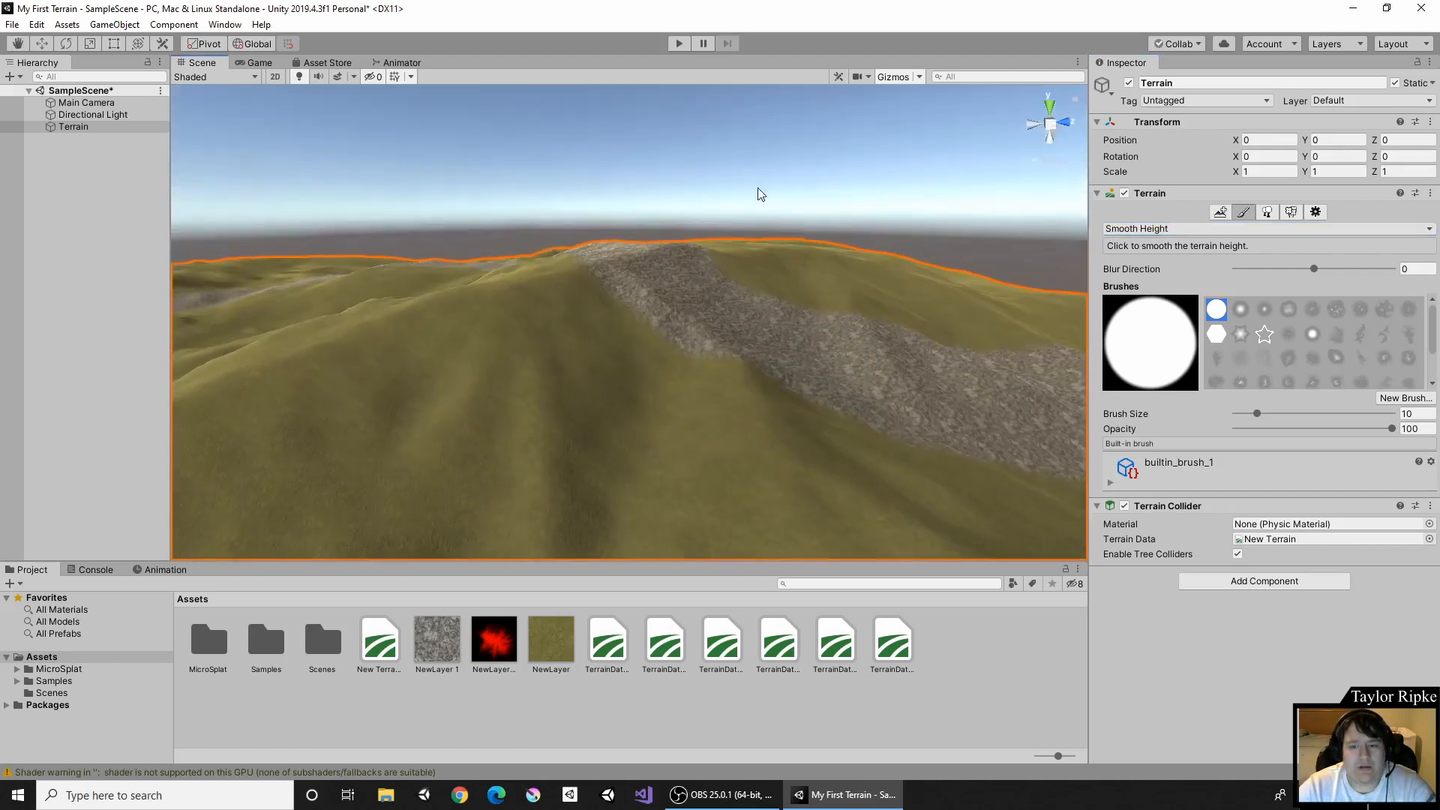
{"action": "mouse_move", "coordinate": [700, 262]}
{"action": "middle_mouse_down"}
{"action": "mouse_move", "coordinate": [734, 236]}
{"action": "mouse_move", "coordinate": [685, 264]}
{"action": "middle_mouse_up"}
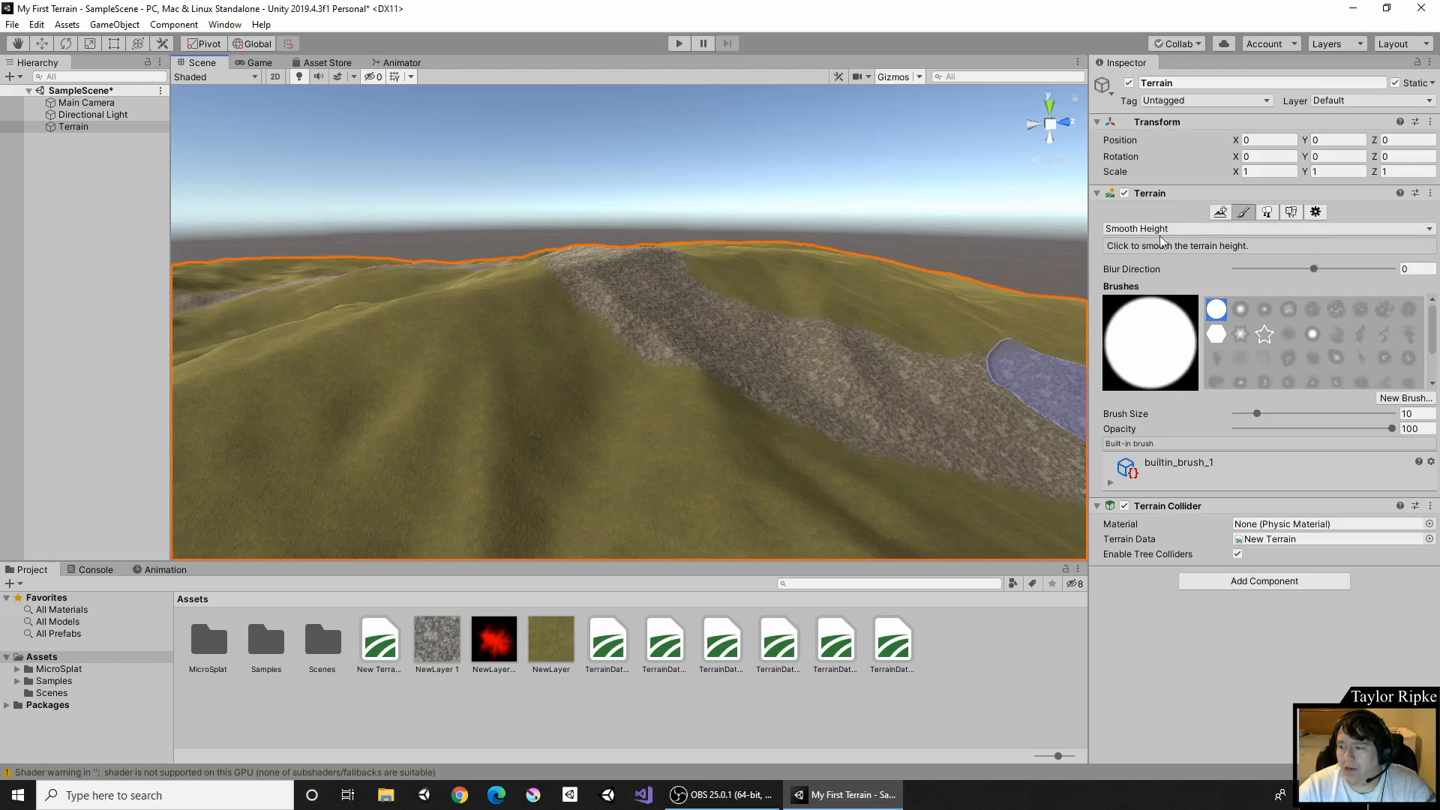
{"action": "mouse_move", "coordinate": [1119, 275]}
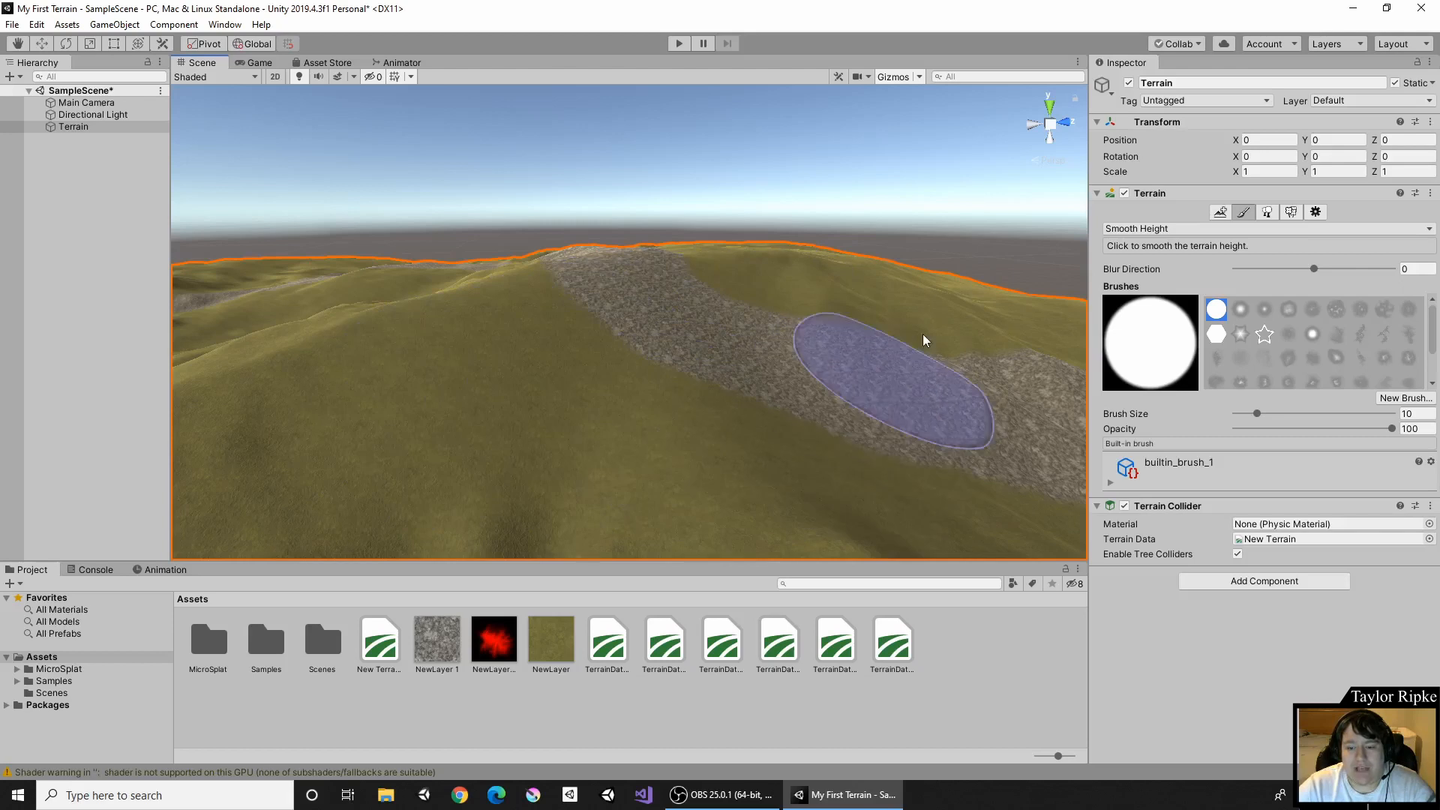
{"action": "middle_click_drag", "start_coordinate": [521, 342], "coordinate": [701, 341]}
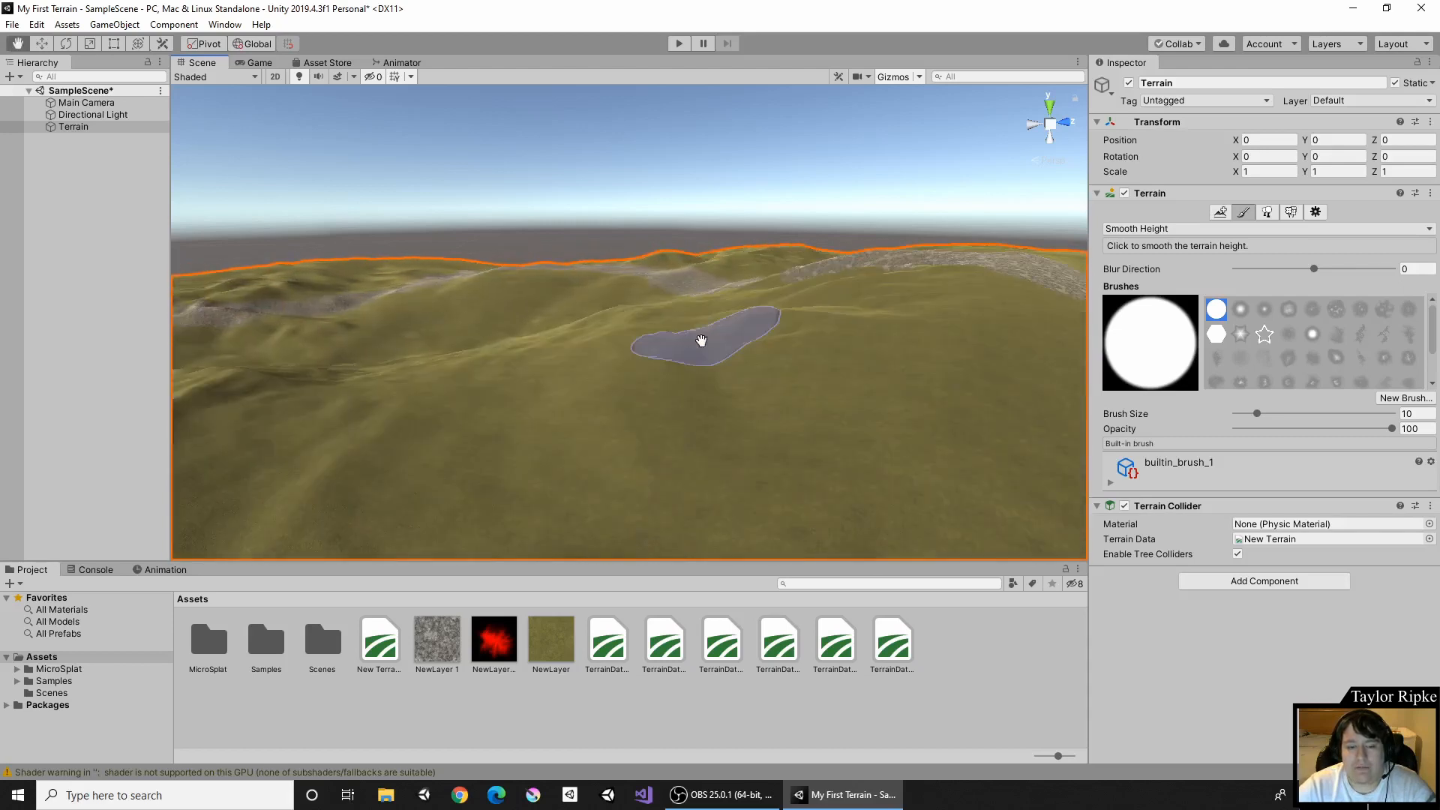
{"action": "scroll", "coordinate": [582, 383], "scroll_direction": "up", "scroll_amount": 3}
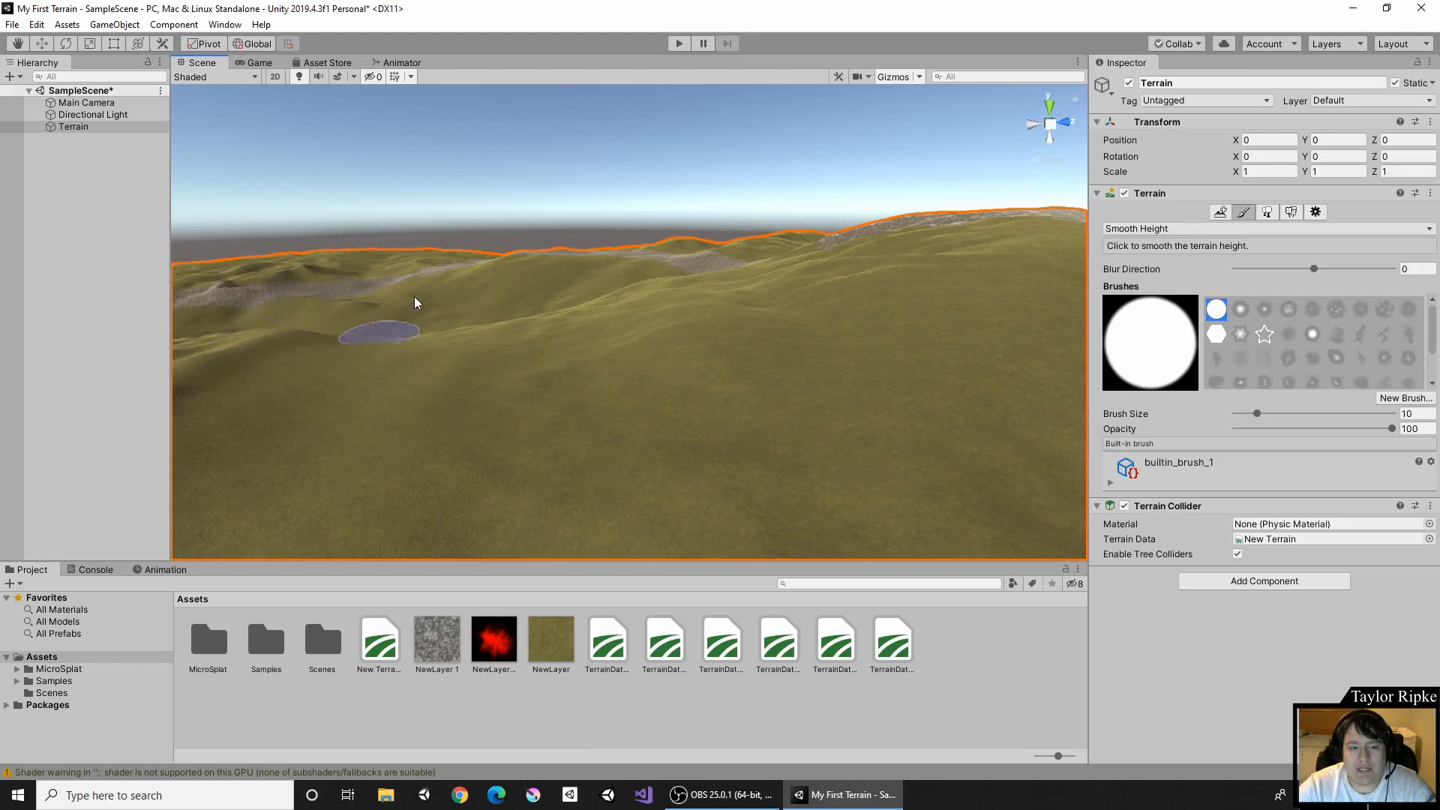
Lower the smoothing opacity to 11.7 and gently smooth the ground around the cliff path.
{"action": "left_click", "coordinate": [1254, 427]}
{"action": "mouse_move", "coordinate": [352, 390]}
{"action": "middle_mouse_down"}
{"action": "mouse_move", "coordinate": [399, 345]}
{"action": "mouse_move", "coordinate": [616, 379]}
{"action": "middle_mouse_up"}
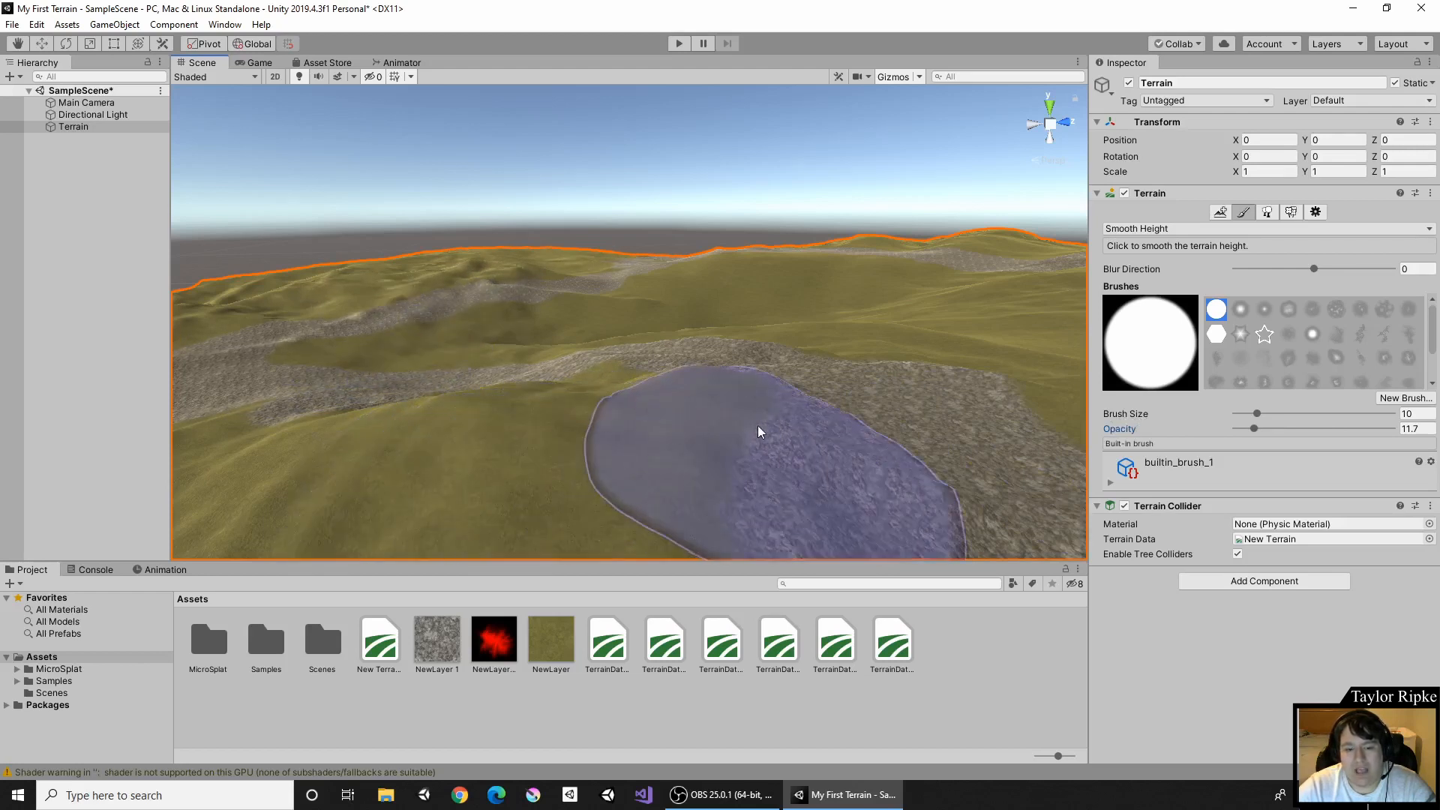
{"action": "scroll", "coordinate": [630, 489], "scroll_direction": "up", "scroll_amount": 3}
{"action": "scroll", "coordinate": [637, 456], "scroll_direction": "up", "scroll_amount": 3}
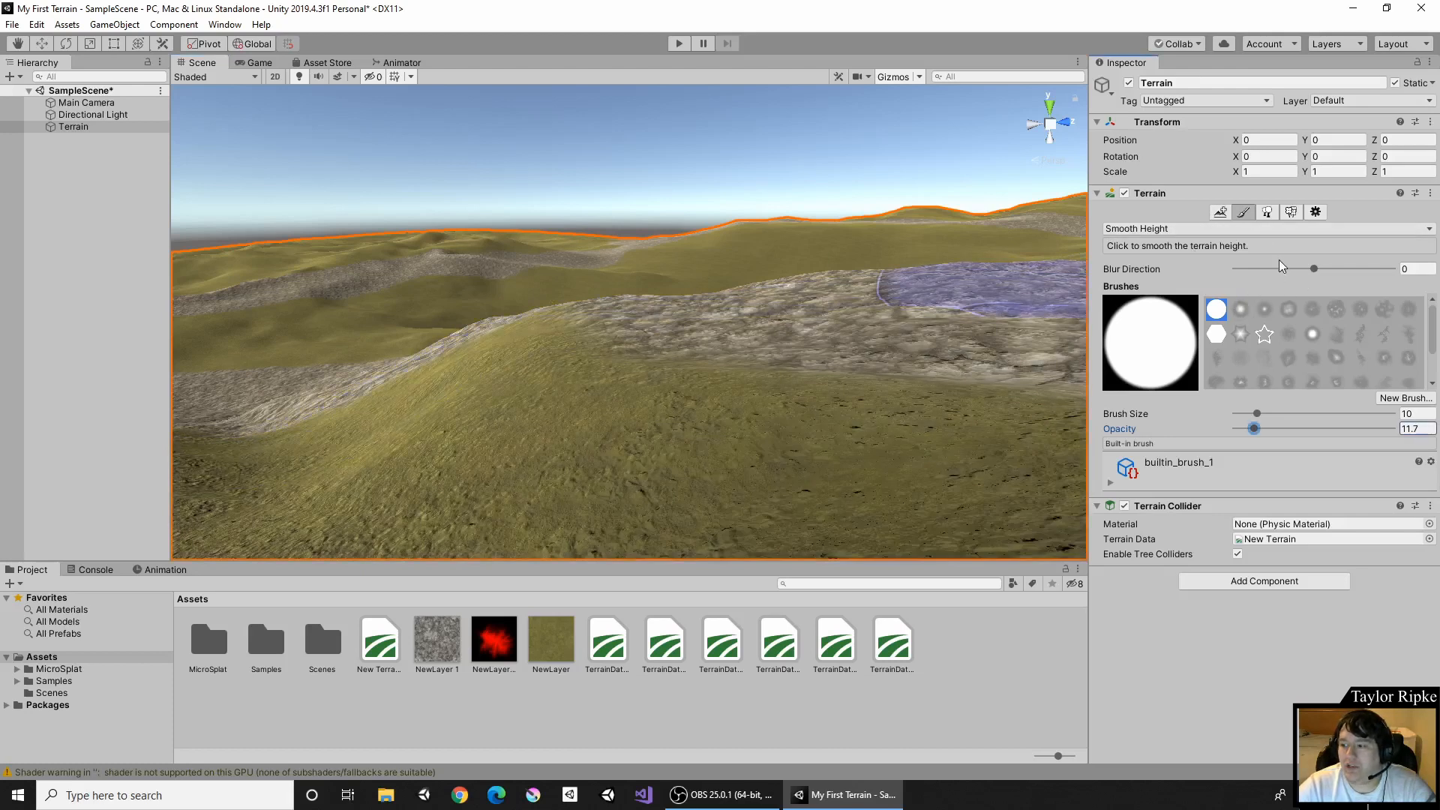
Set the blur direction to -1 and the opacity to 100, and smooth the terrain along the cliff path.
{"action": "left_click", "coordinate": [1243, 268]}
{"action": "left_click_drag", "start_coordinate": [1331, 428], "coordinate": [1397, 428]}
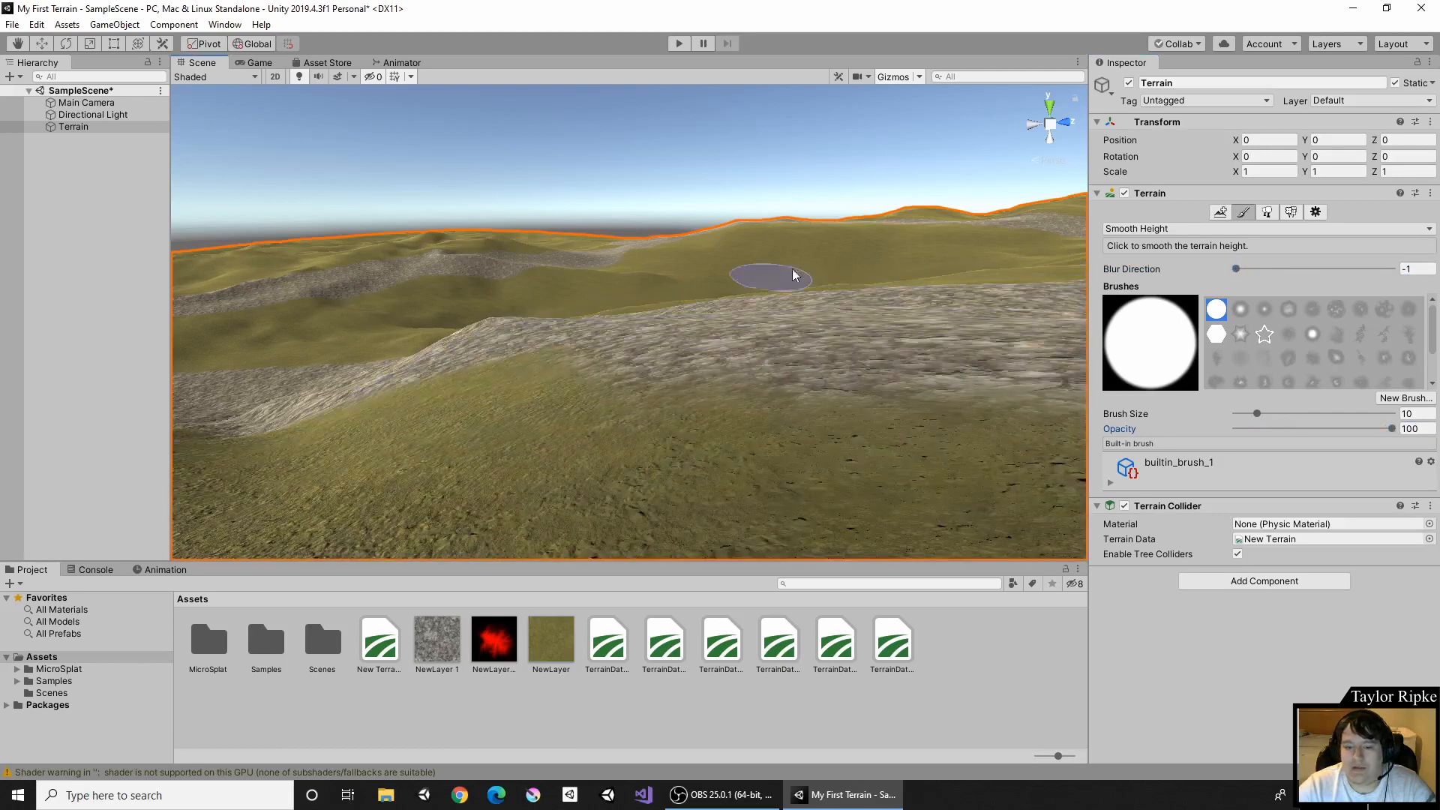
{"action": "middle_click_drag", "start_coordinate": [597, 302], "coordinate": [635, 403]}
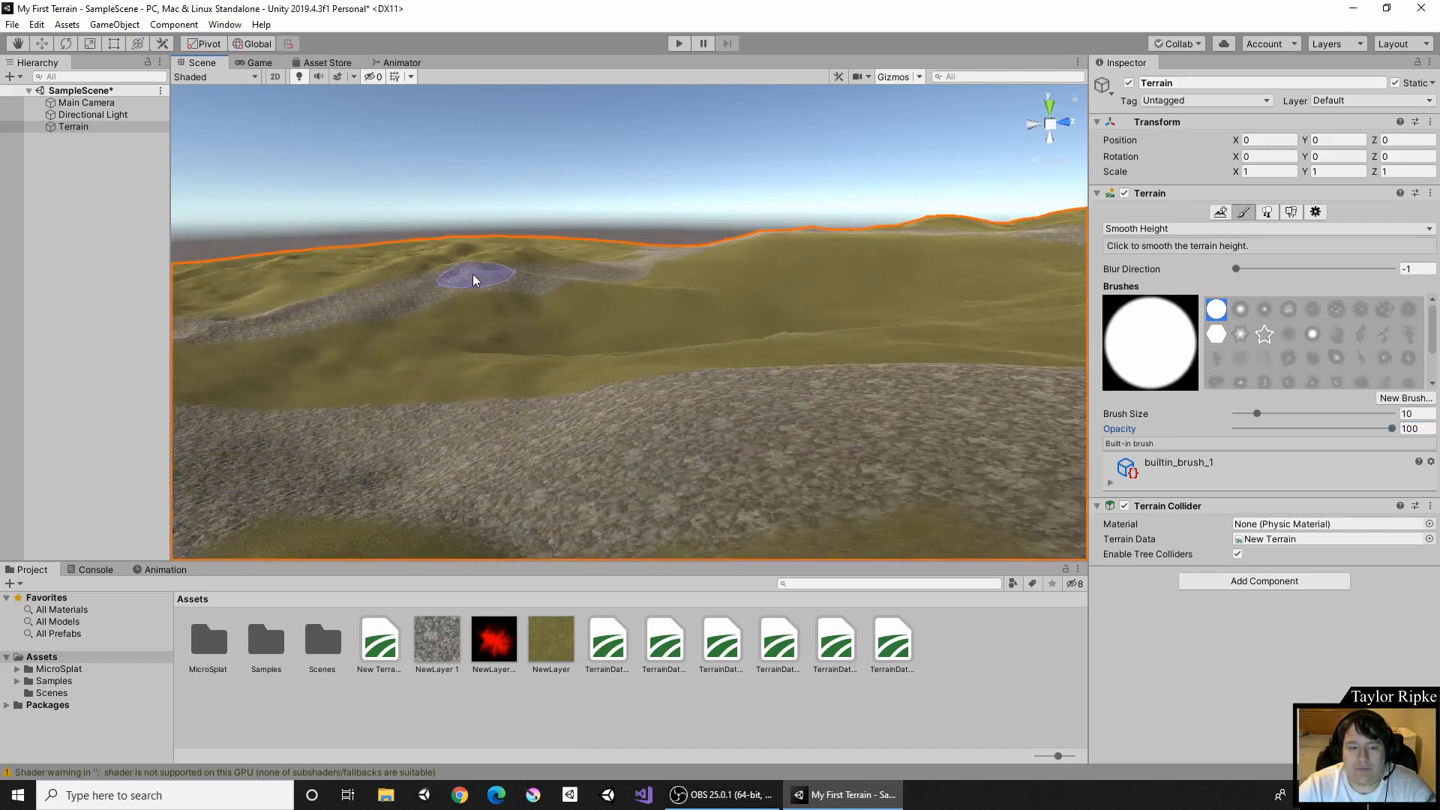
{"action": "scroll", "coordinate": [371, 390], "scroll_direction": "up", "scroll_amount": 2}
{"action": "scroll", "coordinate": [370, 390], "scroll_direction": "down", "scroll_amount": 3}
{"action": "scroll", "coordinate": [547, 380], "scroll_direction": "down", "scroll_amount": 1}
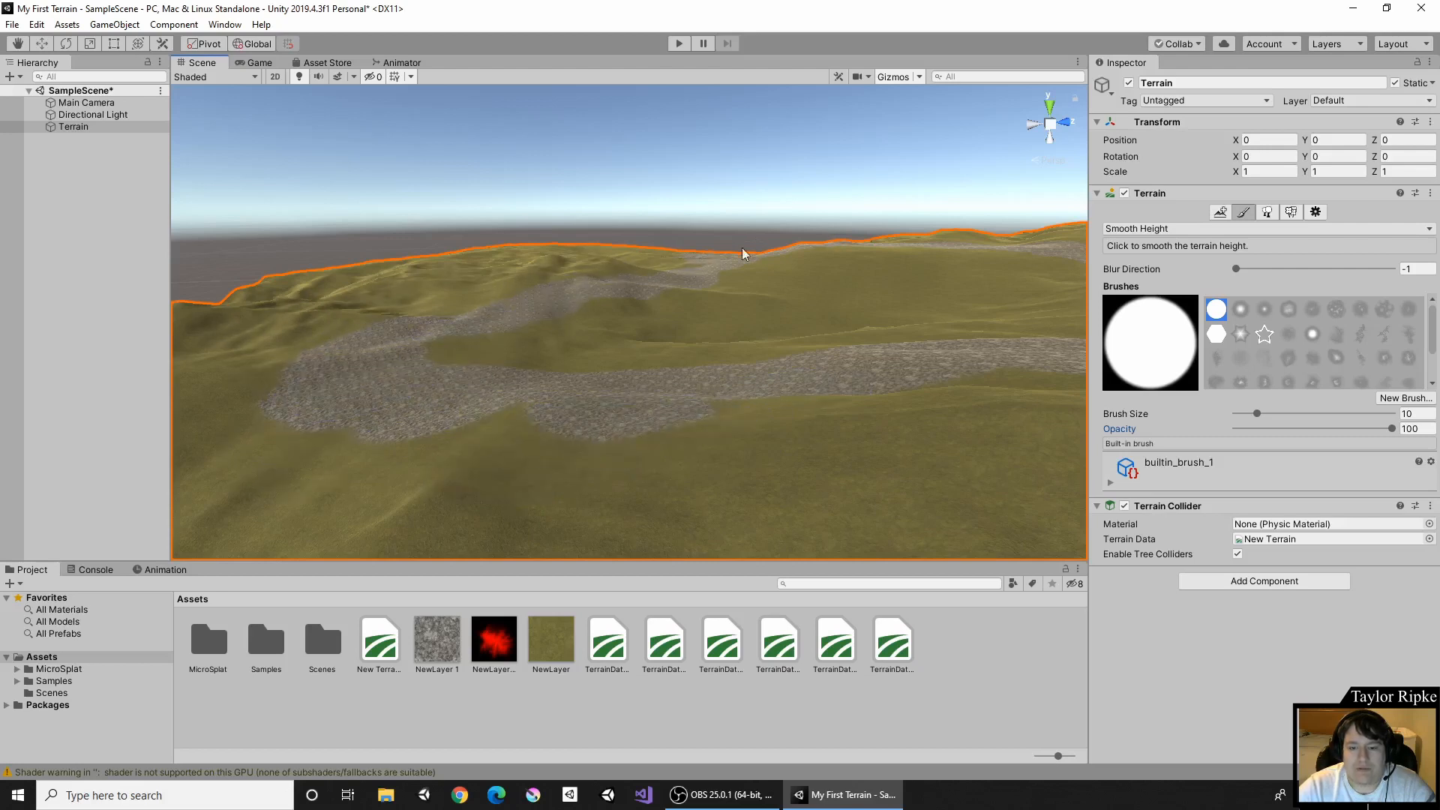
{"action": "scroll", "coordinate": [714, 335], "scroll_direction": "down", "scroll_amount": 3}
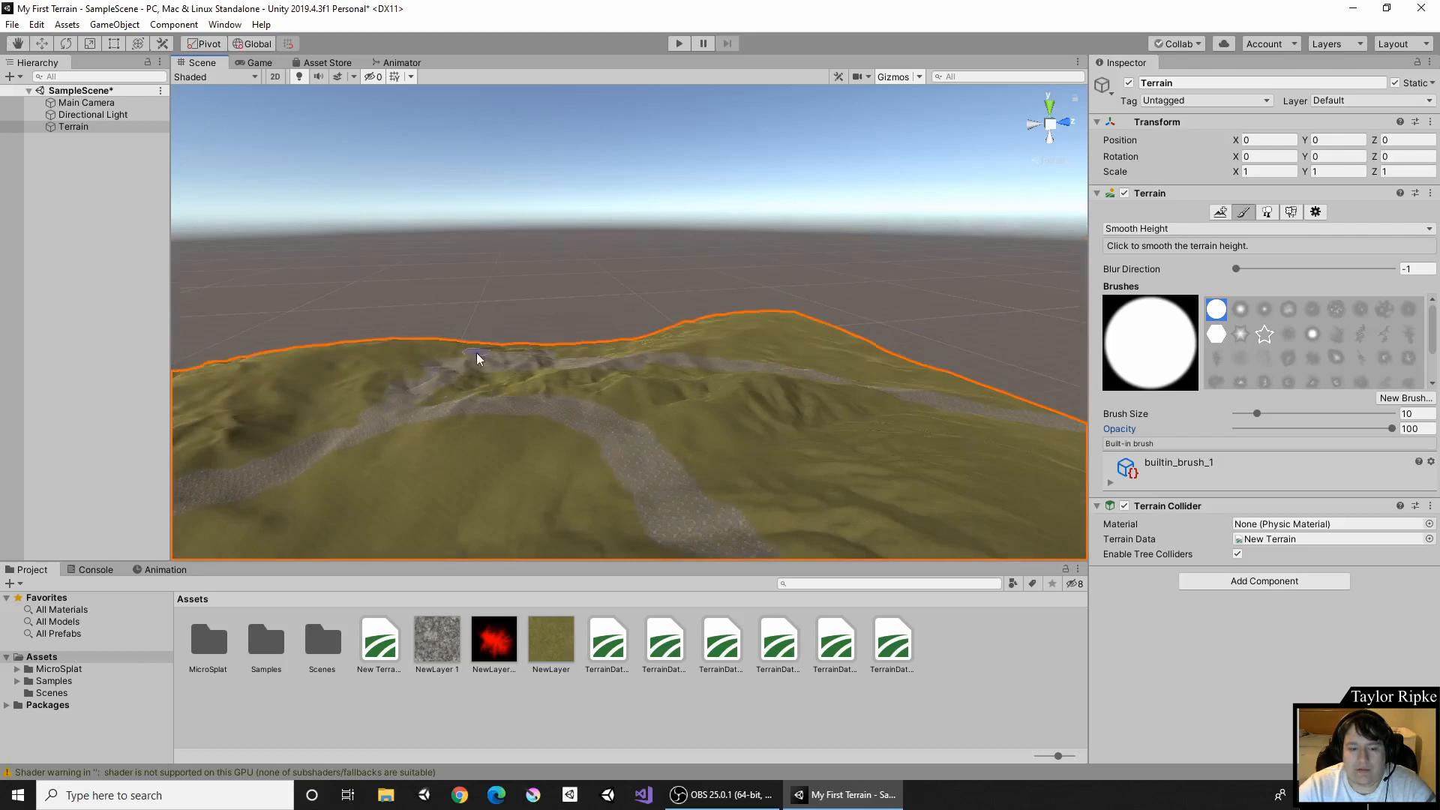
Switch to Stamp Terrain with the terrainstamp_ridge05 brush and set the brush size to 60.
{"action": "left_click", "coordinate": [1121, 229]}
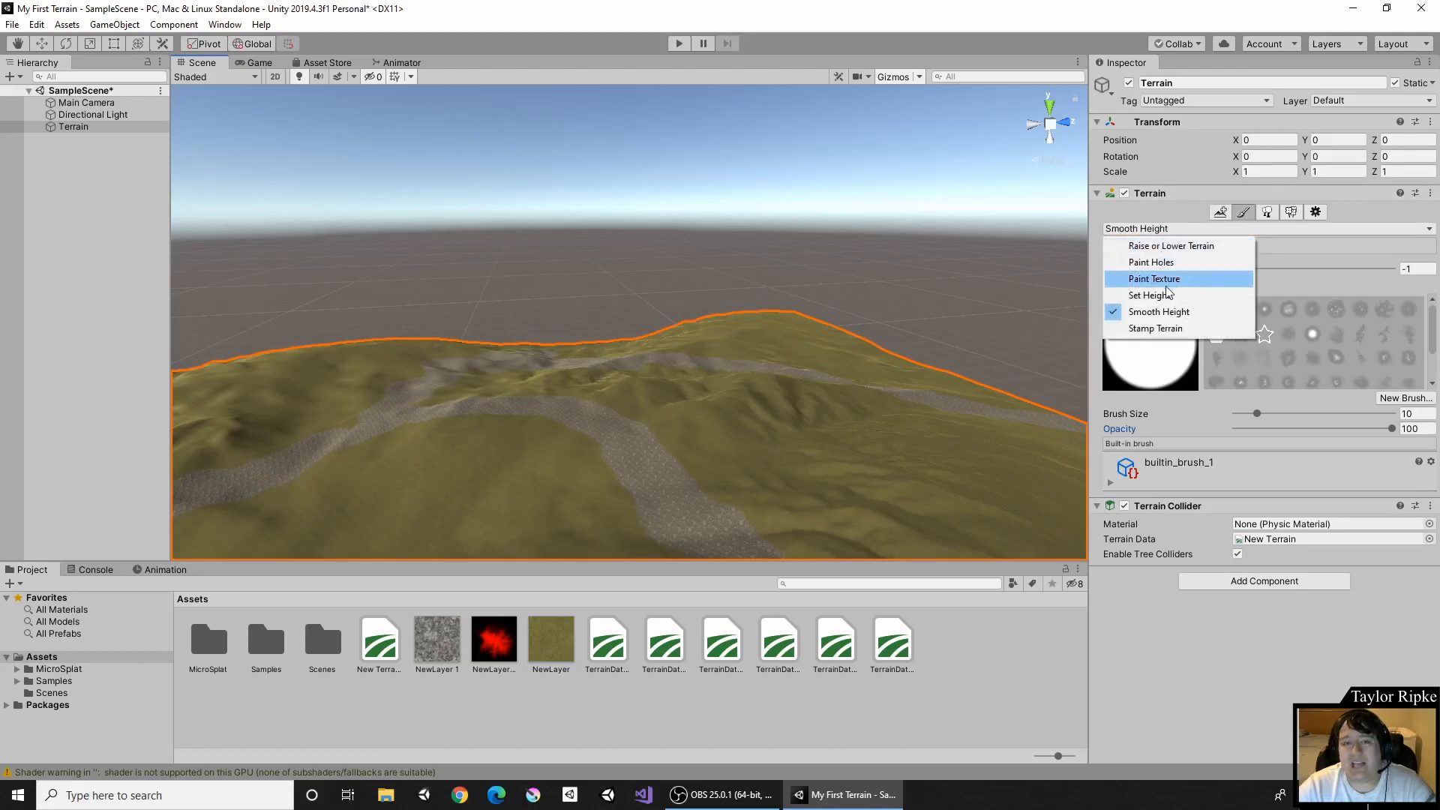
{"action": "left_click", "coordinate": [1178, 328]}
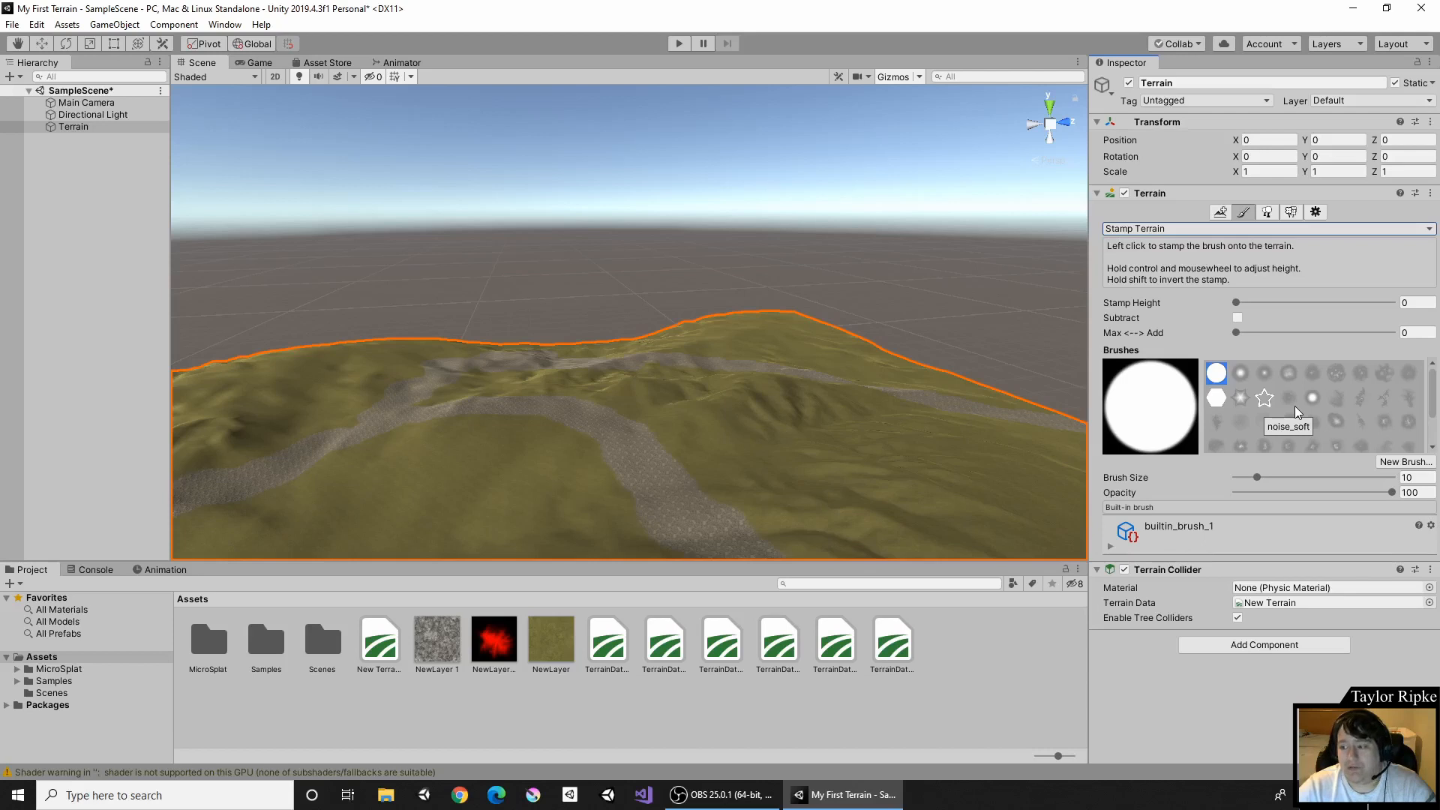
{"action": "scroll", "coordinate": [1295, 407], "scroll_direction": "down", "scroll_amount": 3}
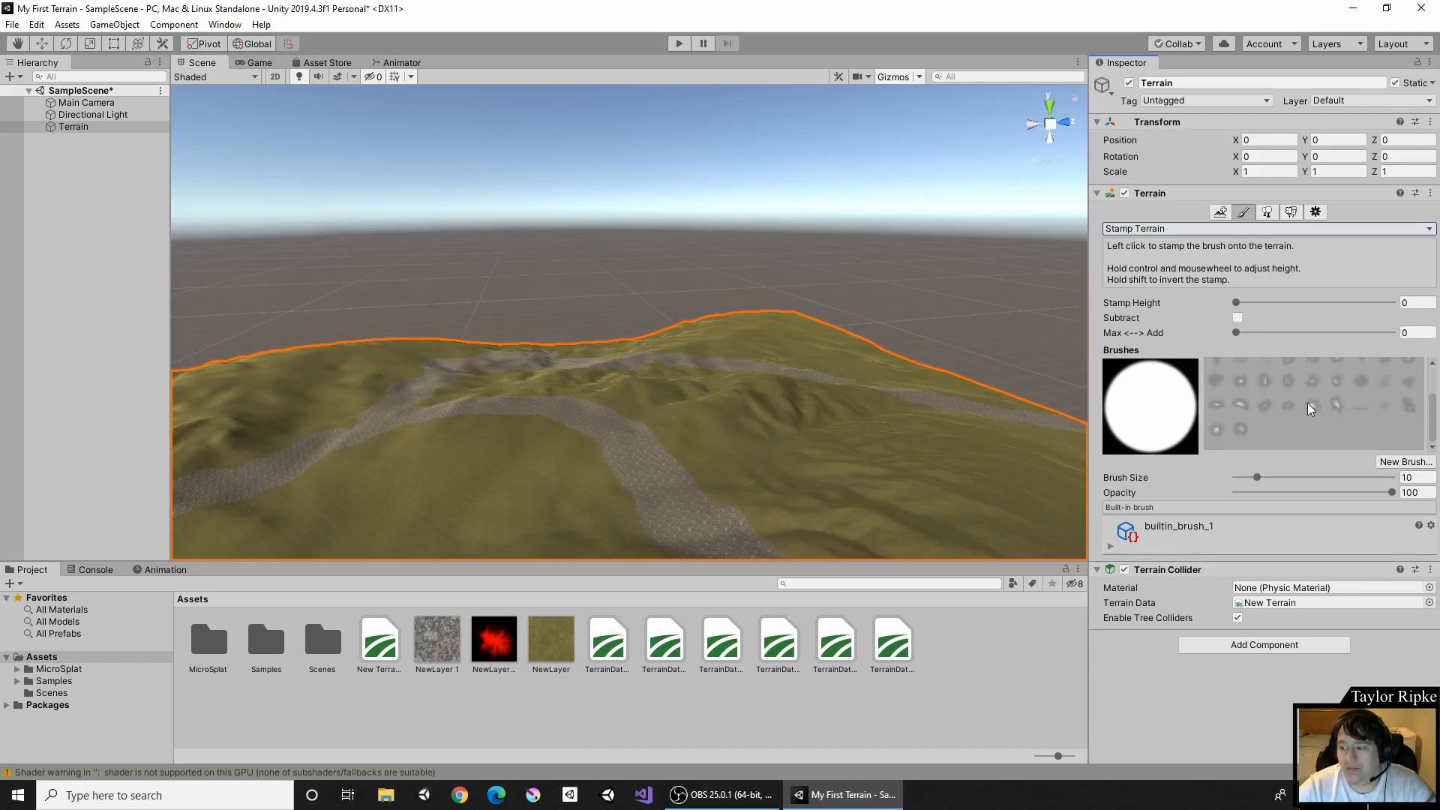
{"action": "left_click", "coordinate": [1311, 407]}
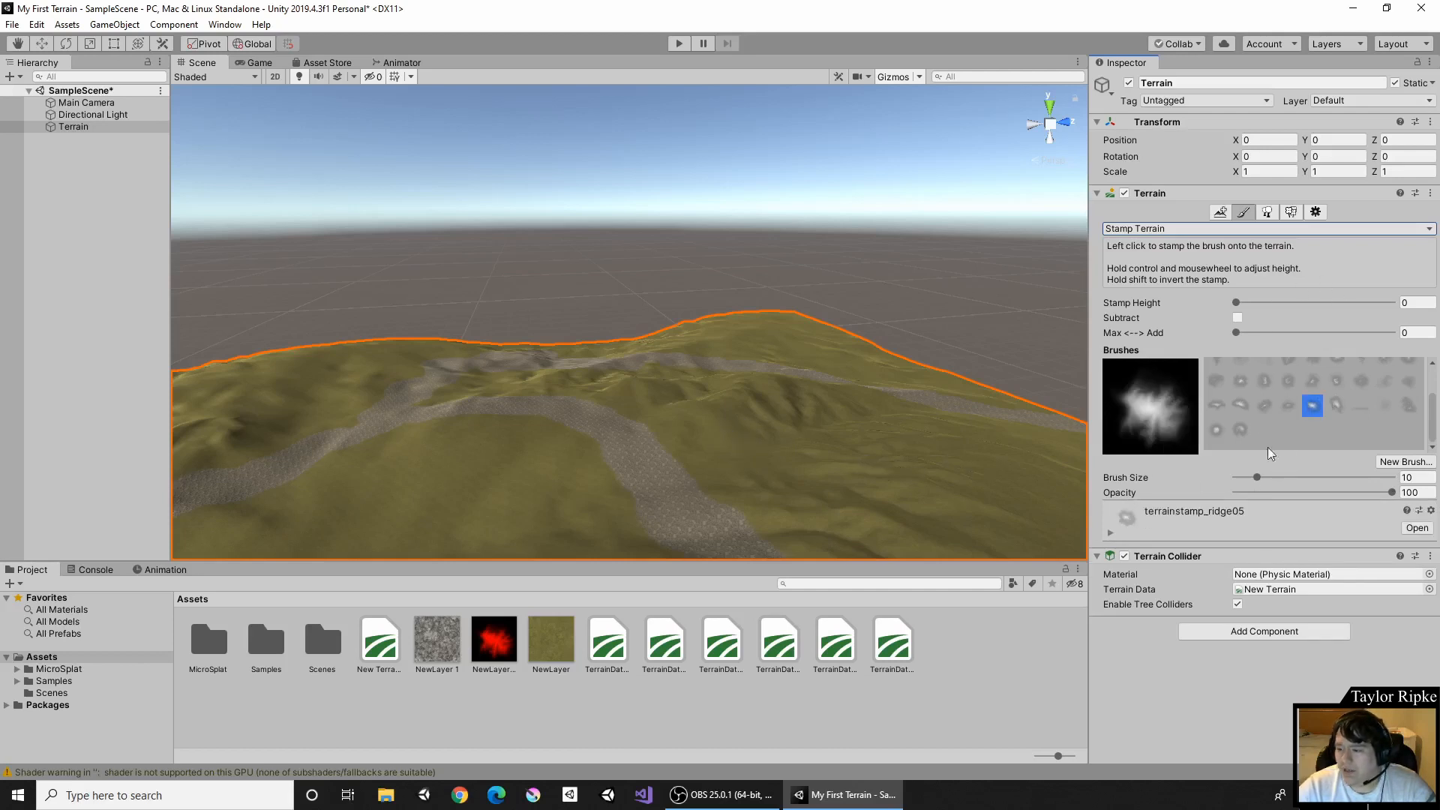
{"action": "left_click_drag", "start_coordinate": [1256, 477], "coordinate": [1298, 477]}
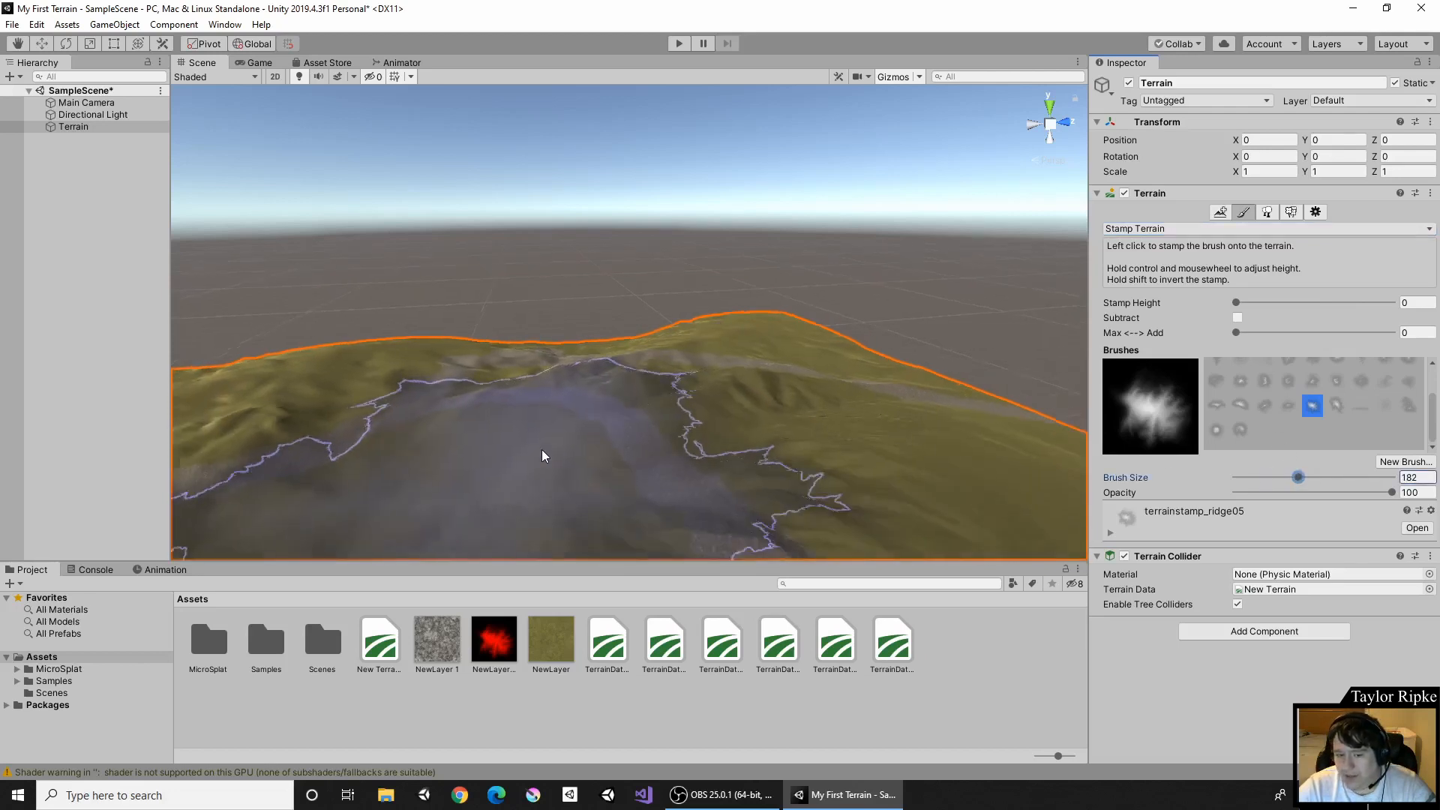
{"action": "left_click", "coordinate": [532, 452]}
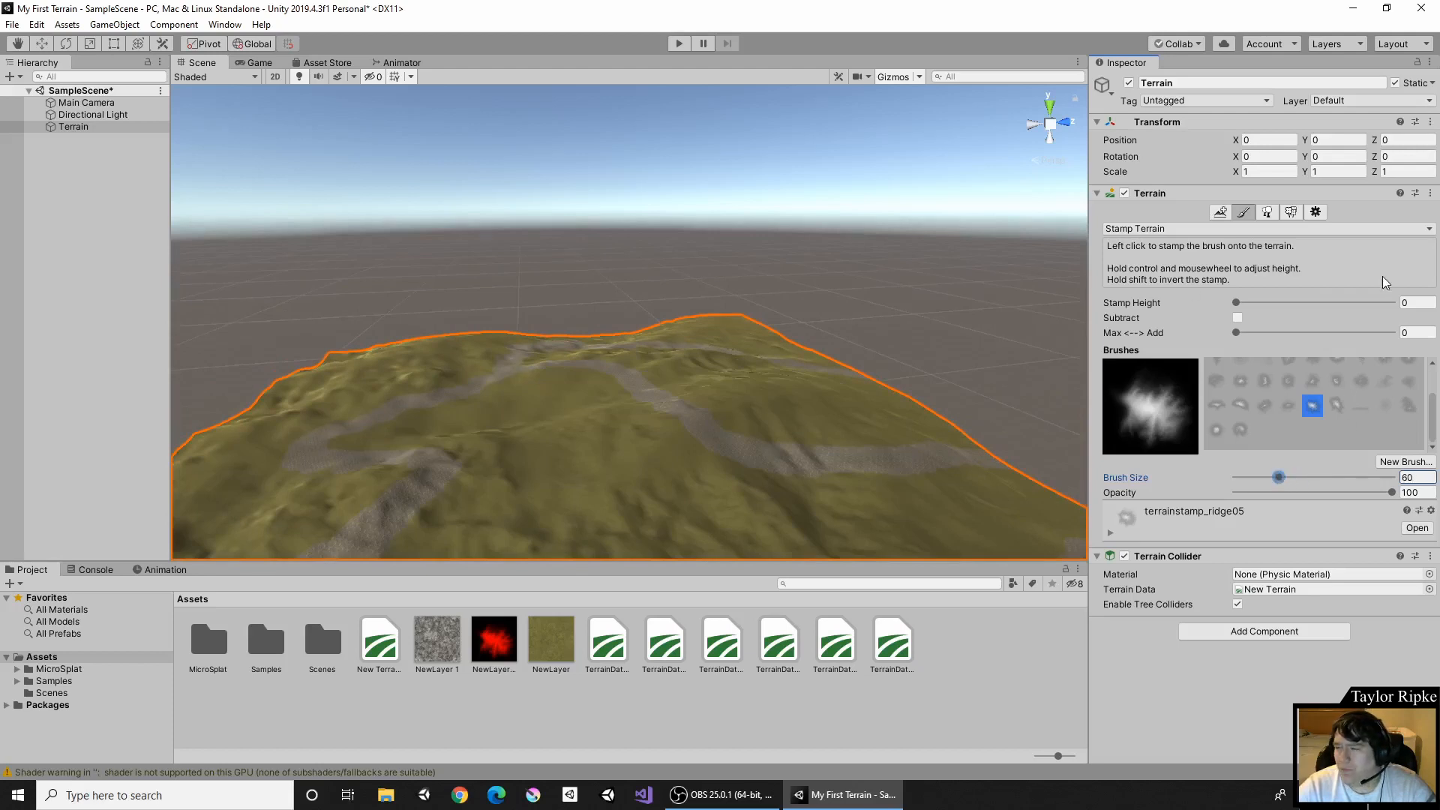
Set the stamp height to 10 and the Max-Add blend to 1.
{"action": "left_click", "coordinate": [1416, 303]}
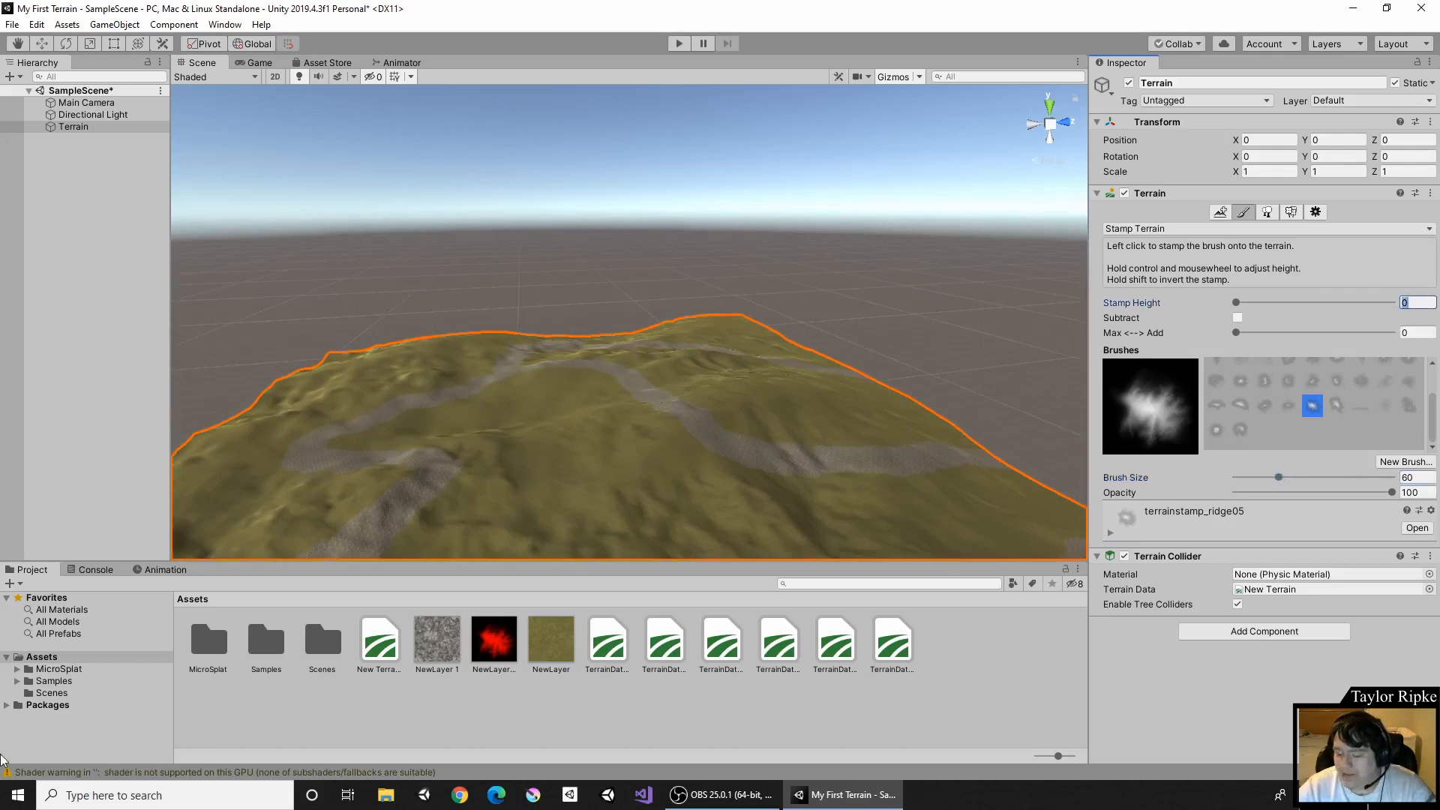
{"action": "type", "text": "10"}
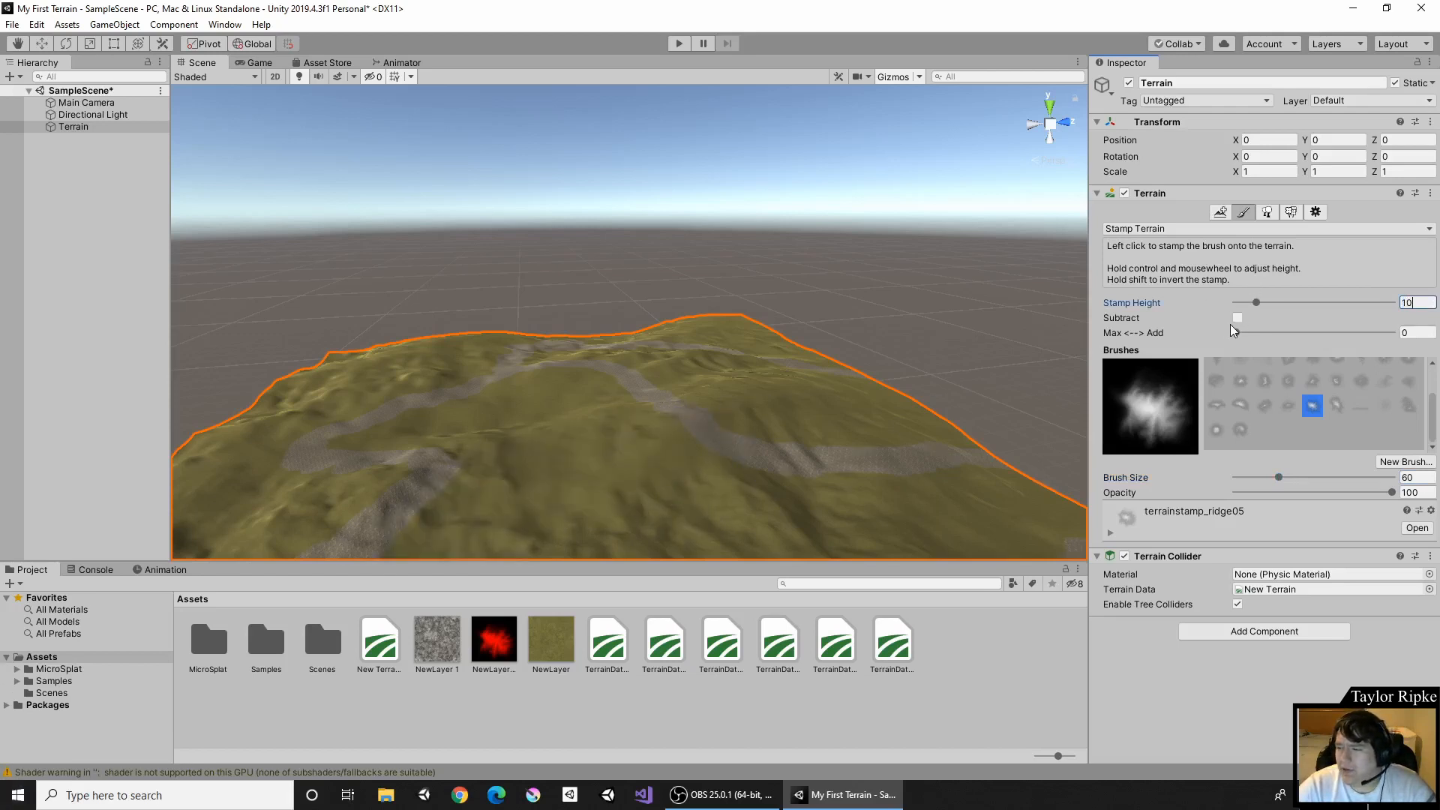
{"action": "mouse_move", "coordinate": [1145, 336]}
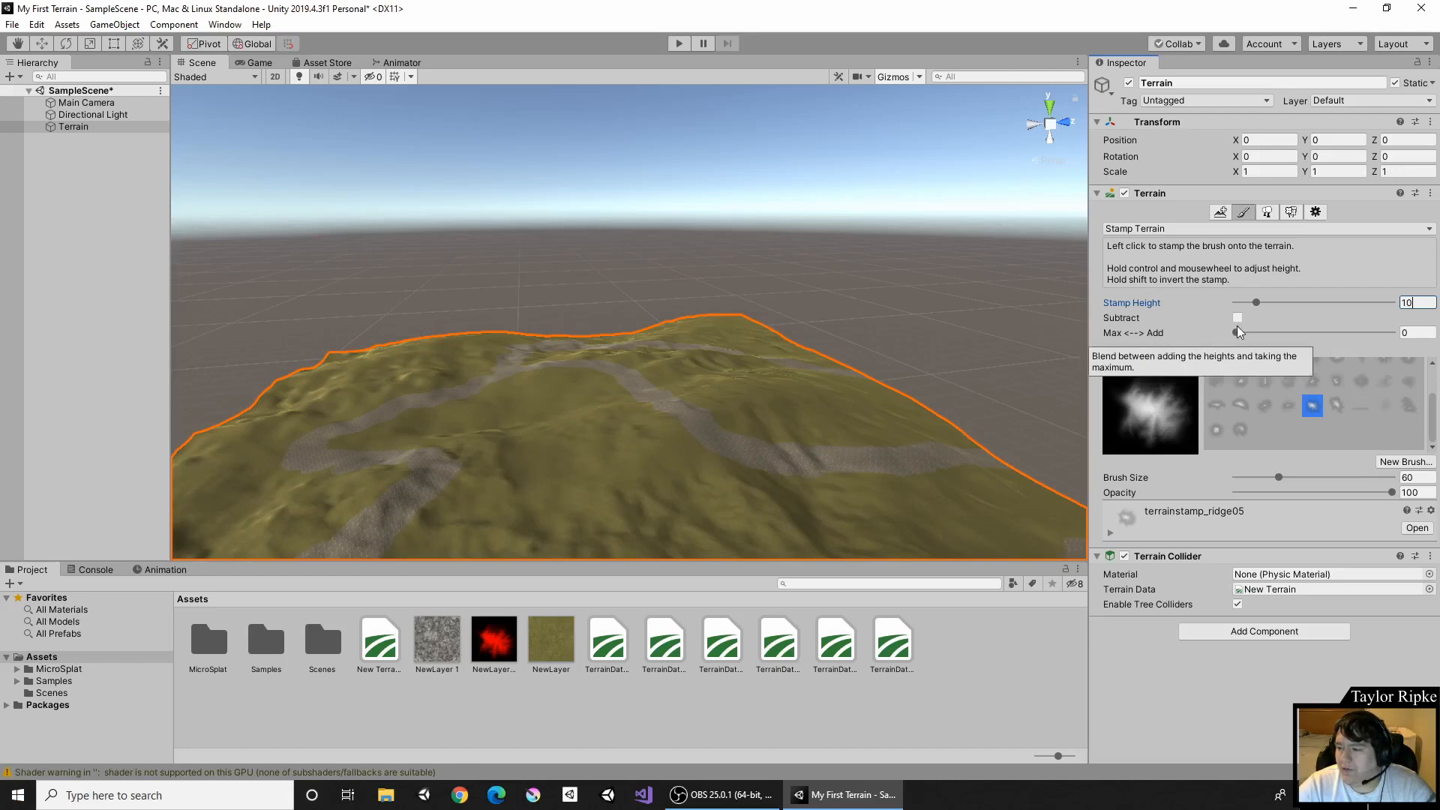
{"action": "left_click_drag", "start_coordinate": [1237, 331], "coordinate": [1397, 333]}
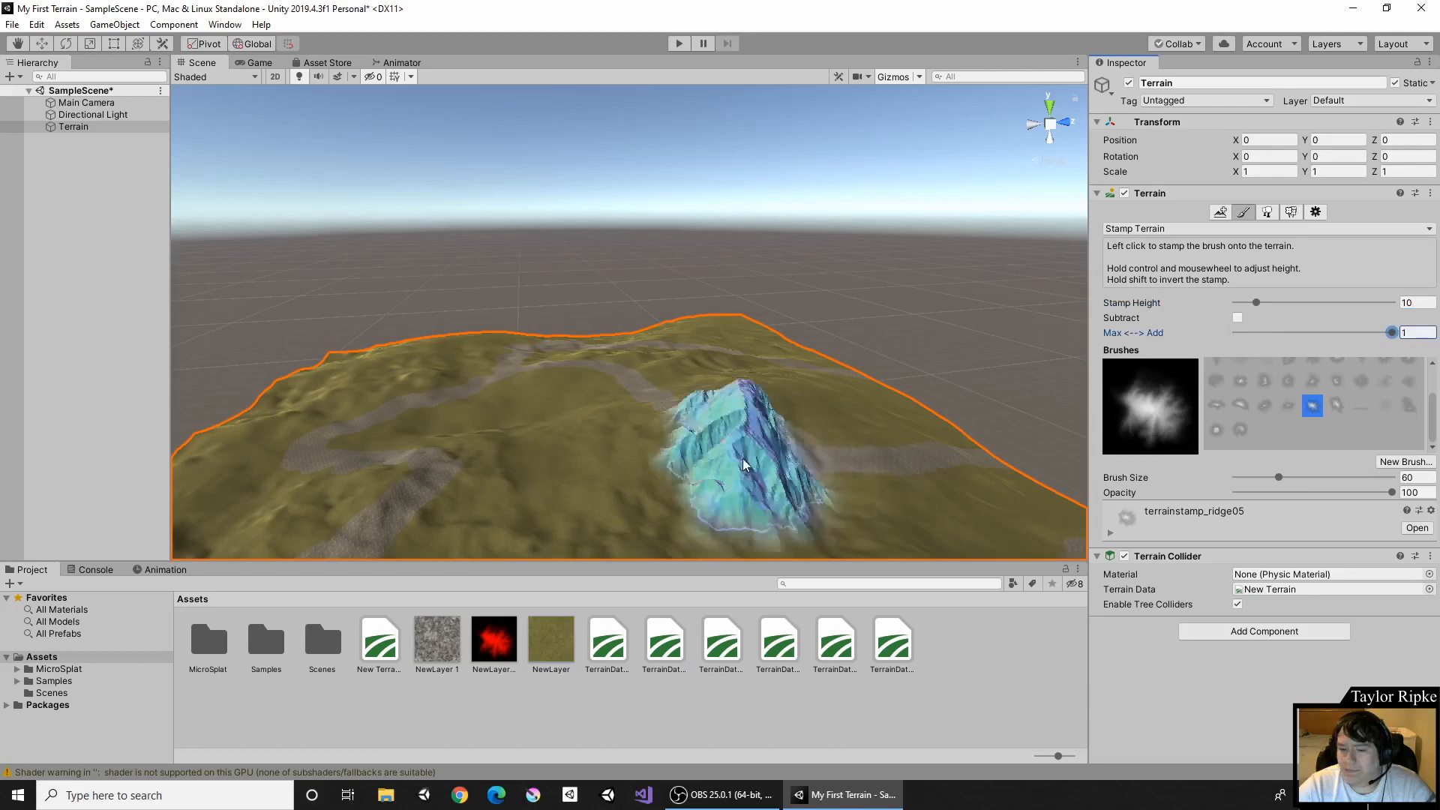
Stamp four ridge-shaped mountains at separate spots on the hills around the cliff path.
{"action": "left_click", "coordinate": [569, 491]}
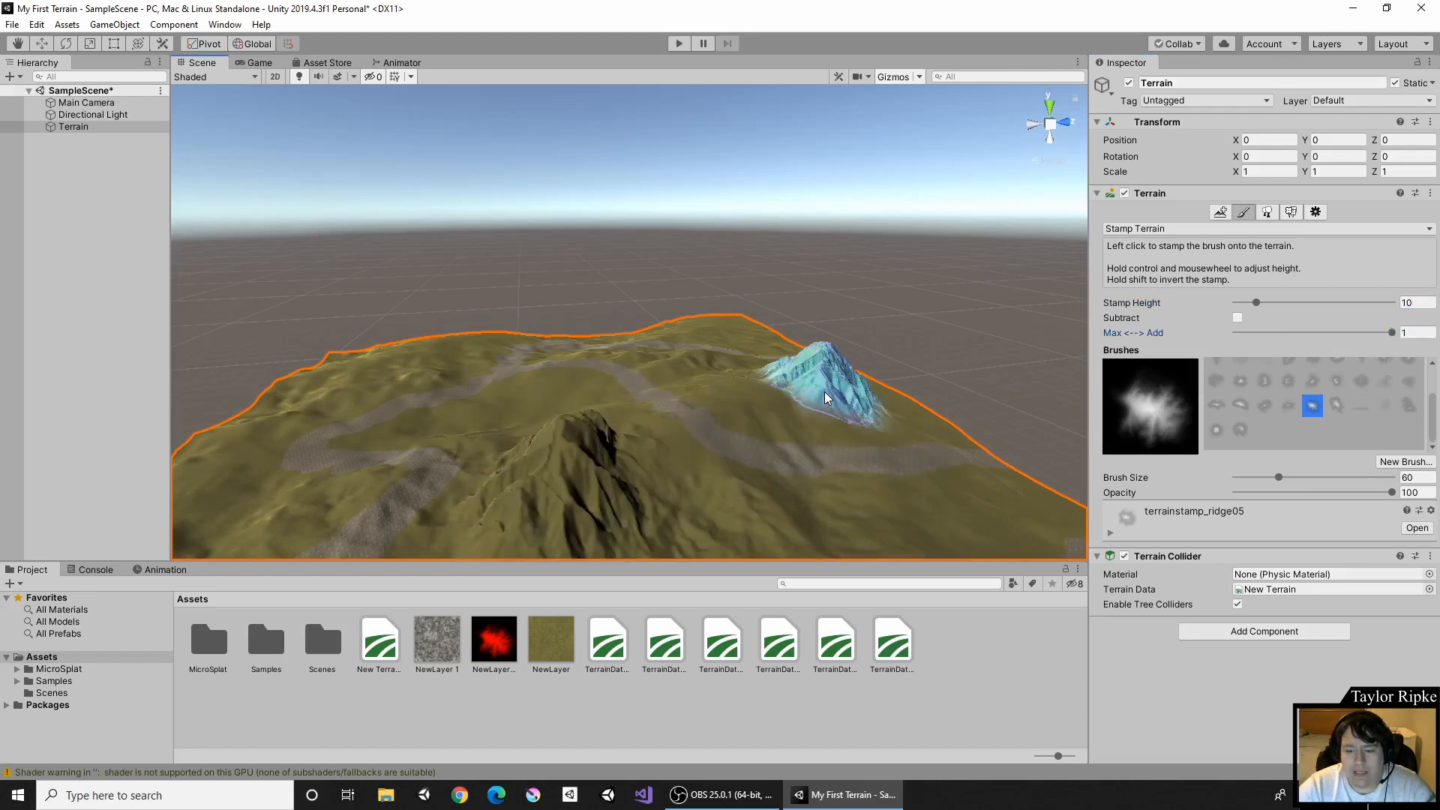
{"action": "left_click", "coordinate": [821, 394]}
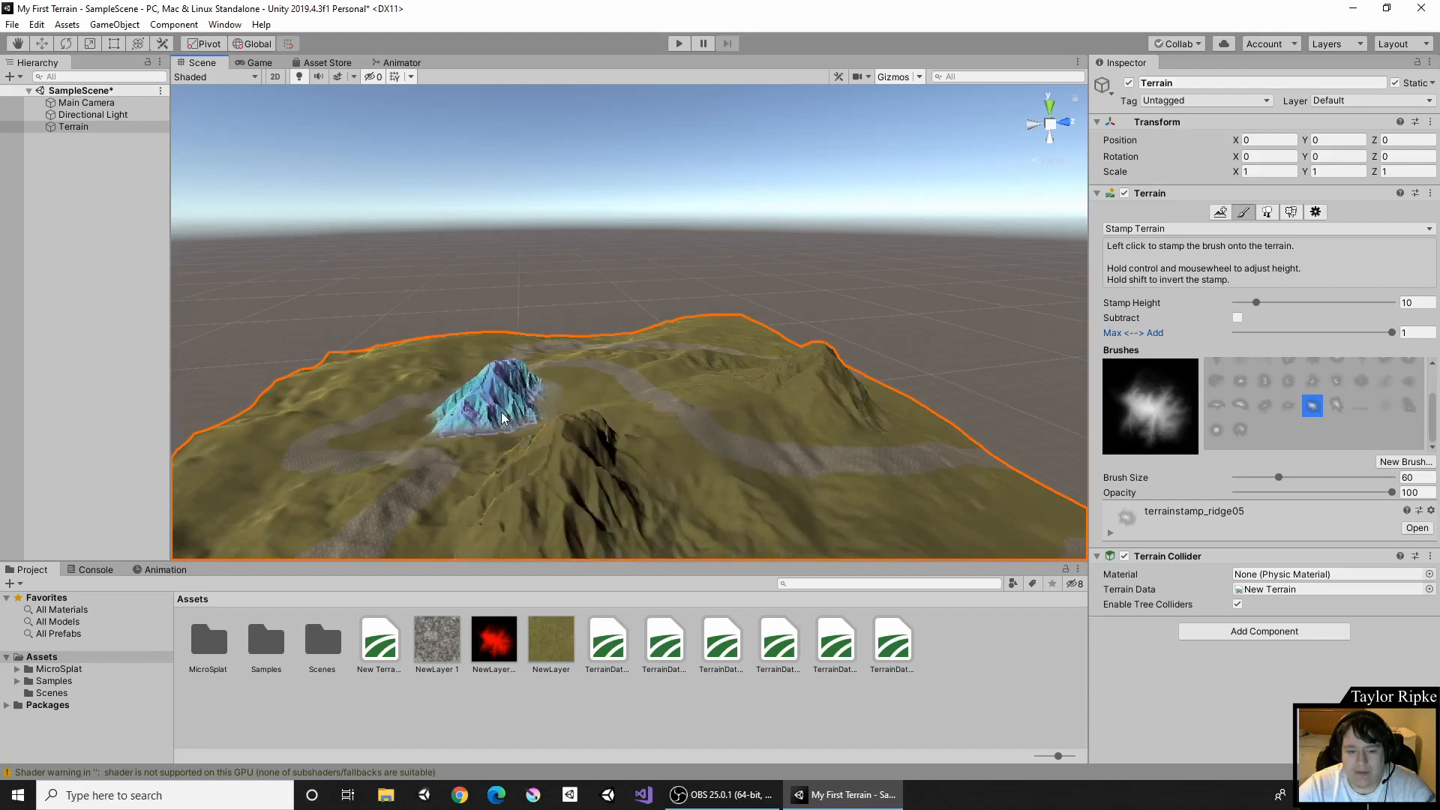
{"action": "left_click", "coordinate": [491, 403]}
{"action": "middle_click_drag", "start_coordinate": [376, 417], "coordinate": [516, 323]}
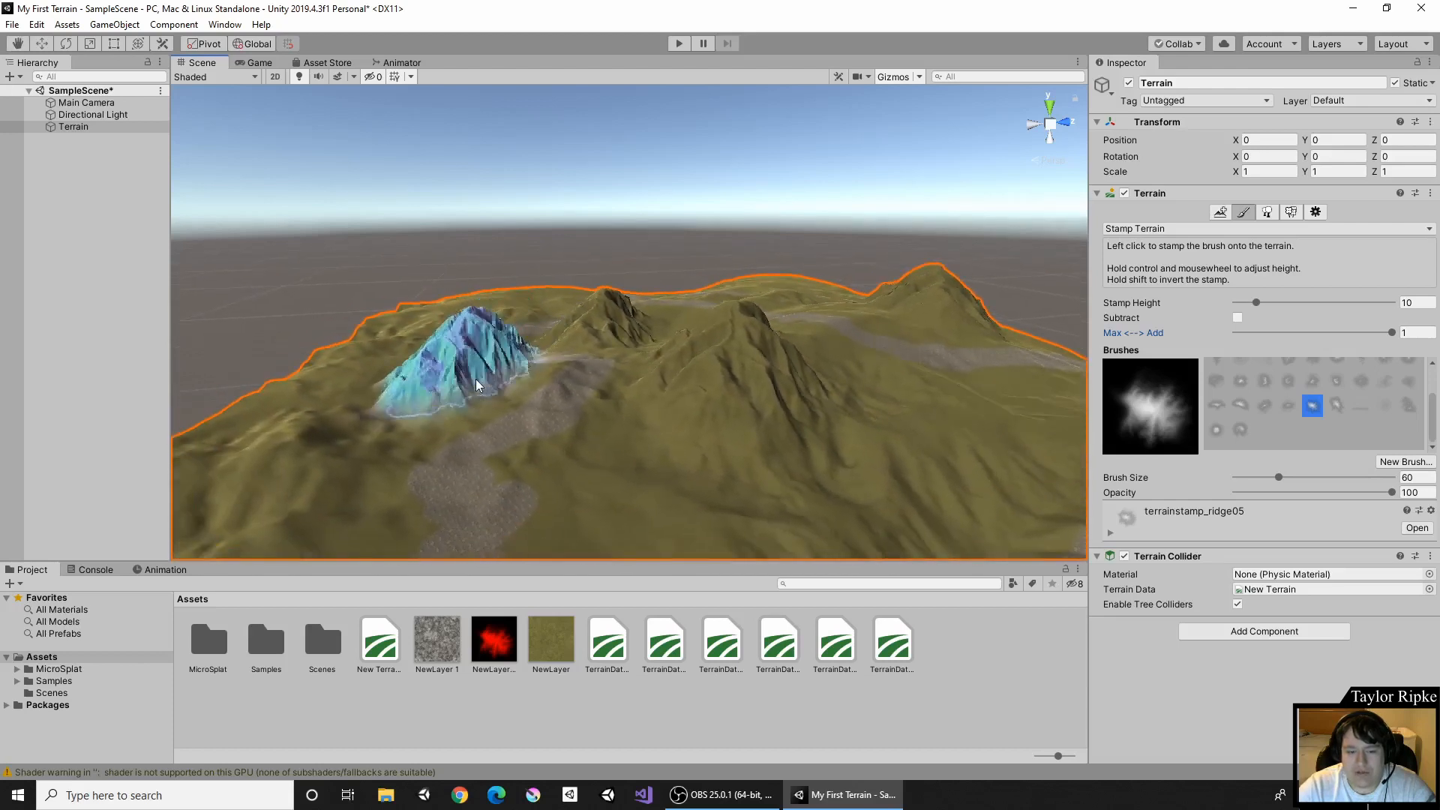
{"action": "left_click", "coordinate": [406, 425]}
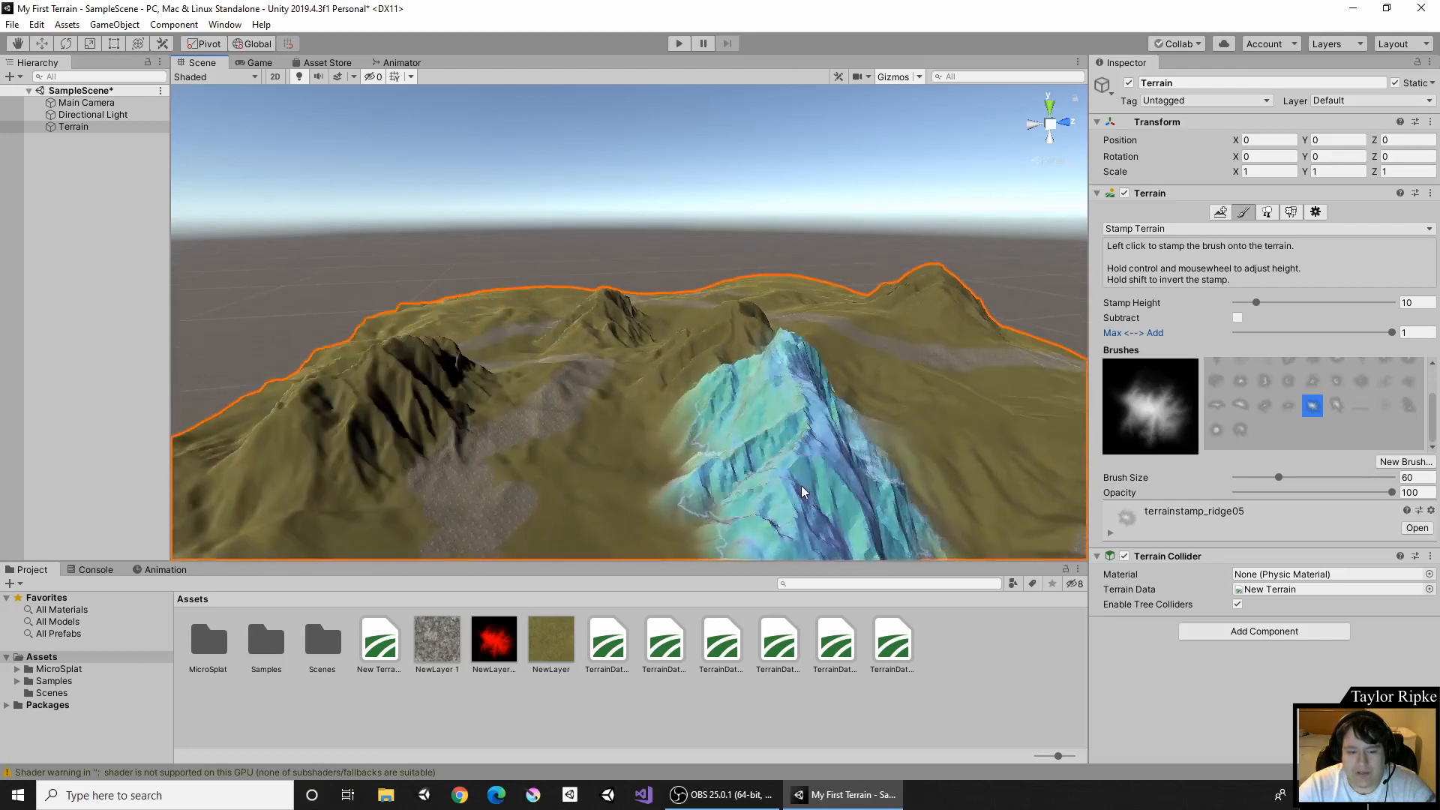
{"action": "scroll", "coordinate": [720, 396], "scroll_direction": "down", "scroll_amount": 5}
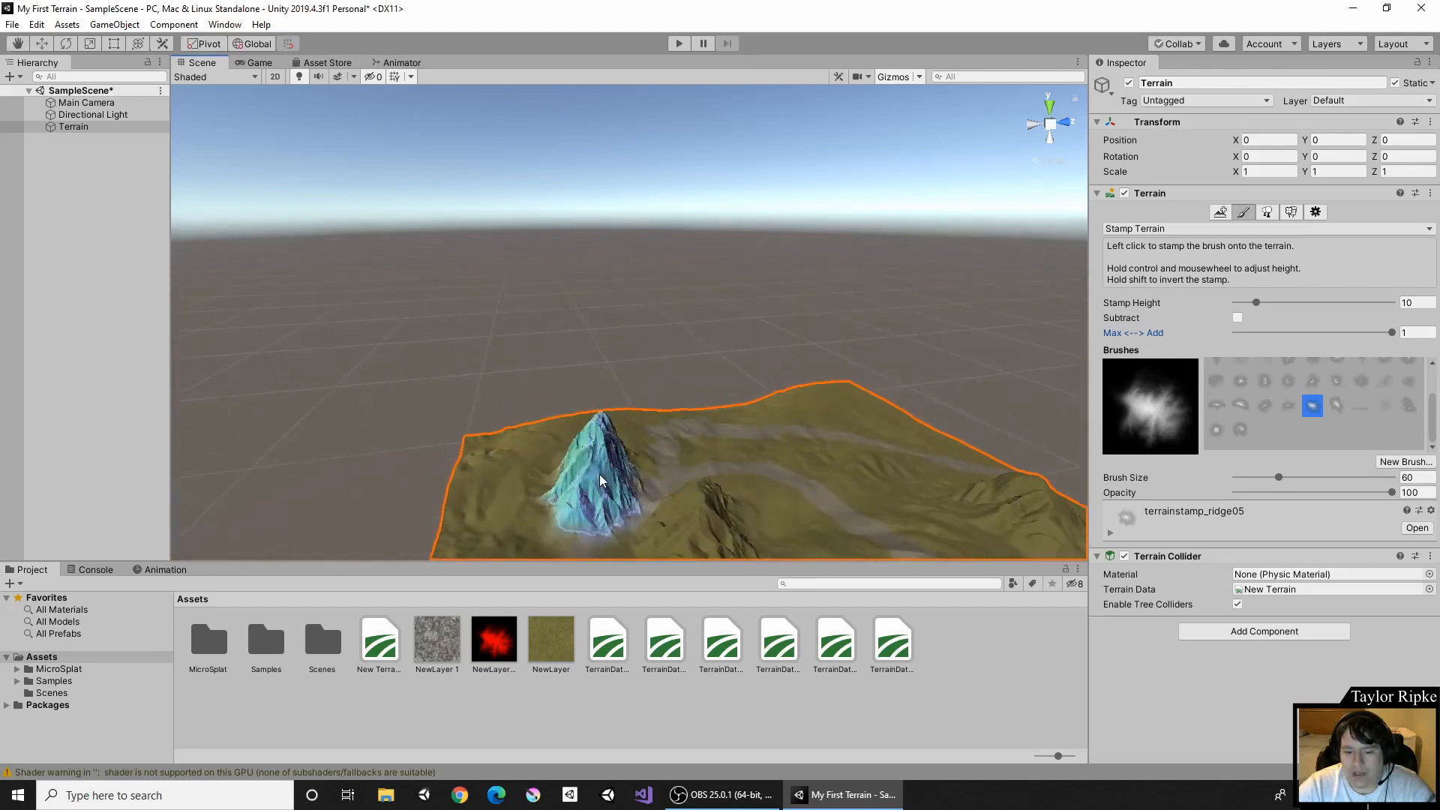
Stamp four more ridge mountains along the terrain's edge and beside the gravel paths, and select the terrainstamp_volcano02 brush.
{"action": "scroll", "coordinate": [600, 474], "scroll_direction": "up", "scroll_amount": 5}
{"action": "left_click", "coordinate": [464, 378]}
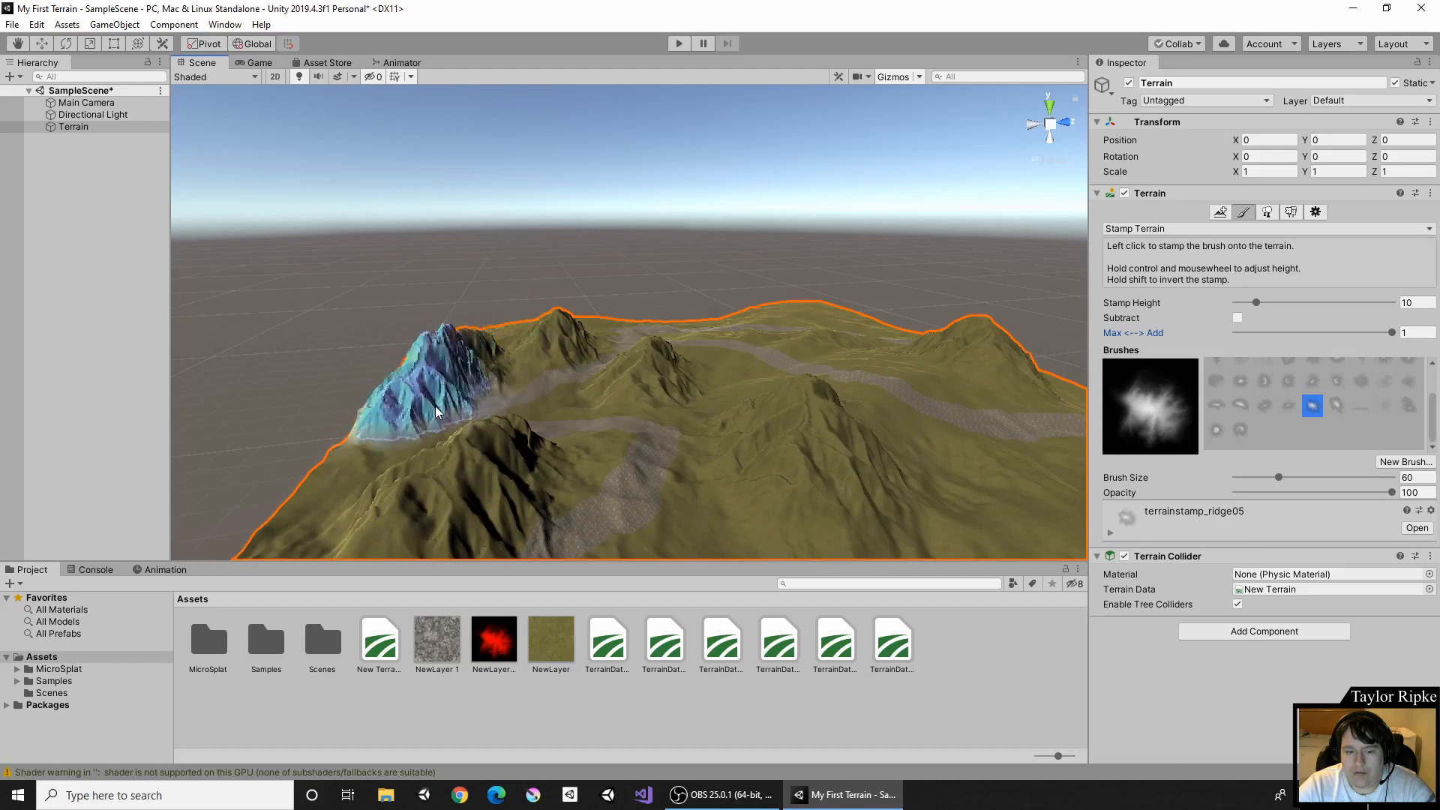
{"action": "left_click", "coordinate": [386, 469]}
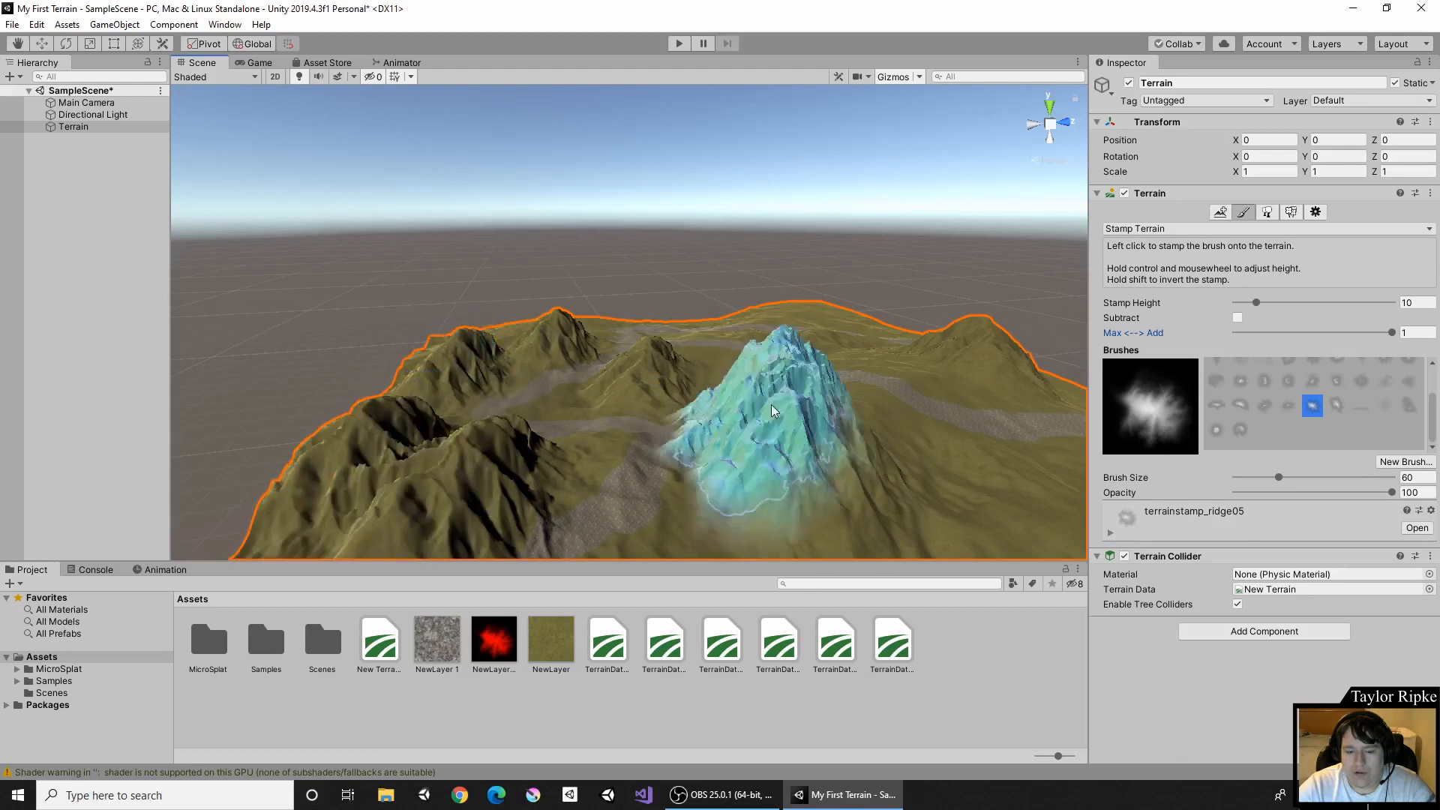
{"action": "middle_click_drag", "start_coordinate": [782, 405], "coordinate": [534, 458]}
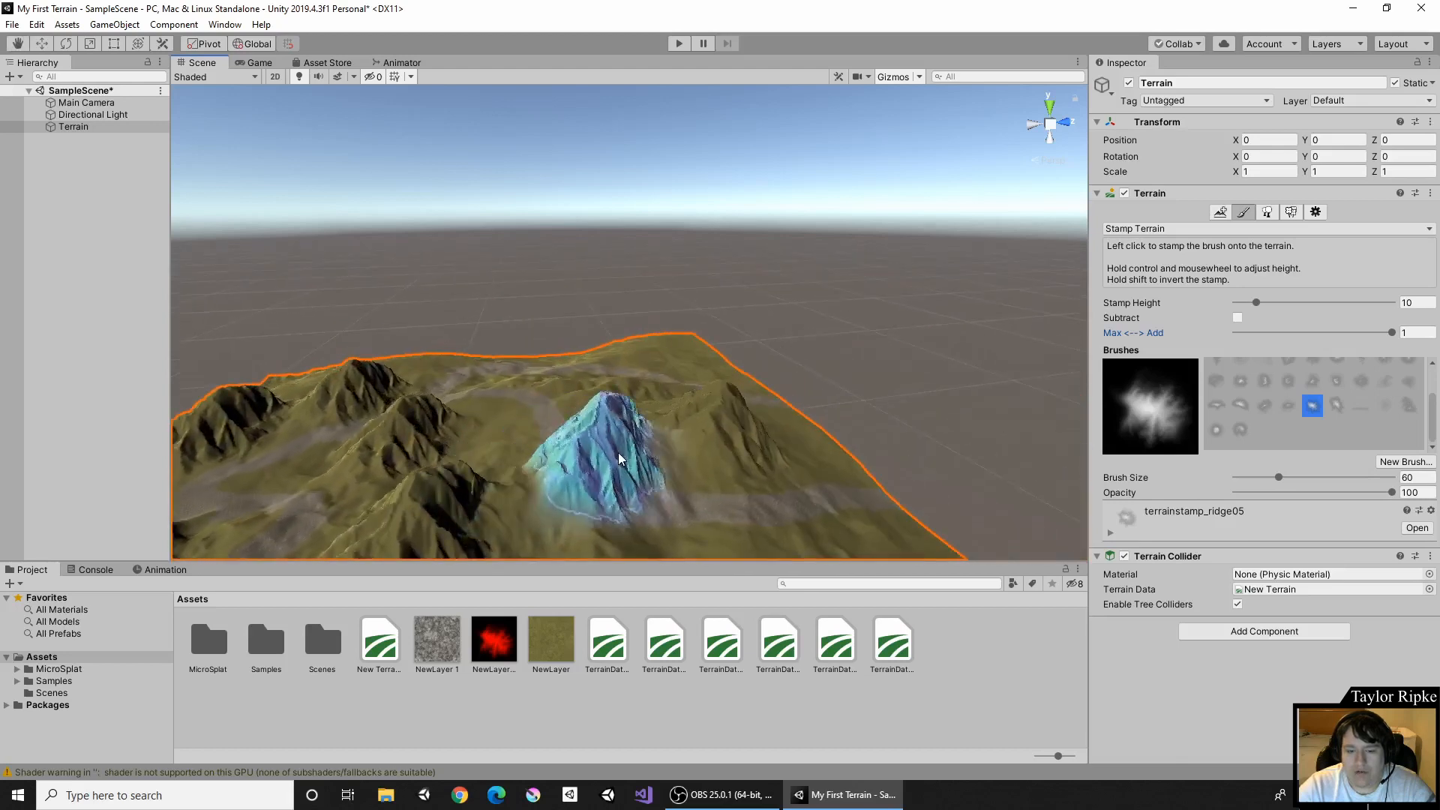
{"action": "left_click", "coordinate": [614, 395]}
{"action": "middle_click_drag", "start_coordinate": [688, 437], "coordinate": [772, 241]}
{"action": "left_click", "coordinate": [818, 399]}
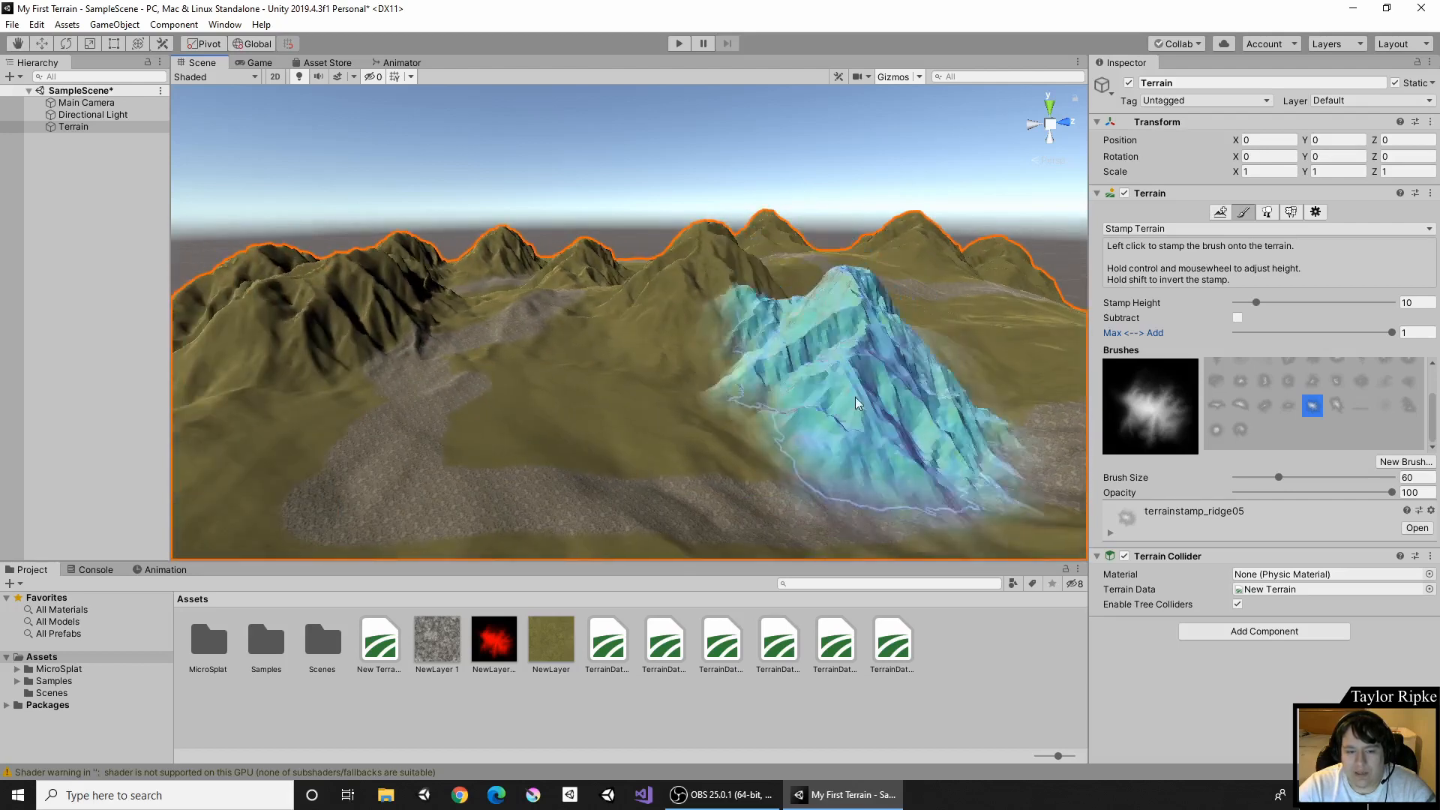
{"action": "scroll", "coordinate": [538, 446], "scroll_direction": "down", "scroll_amount": 8}
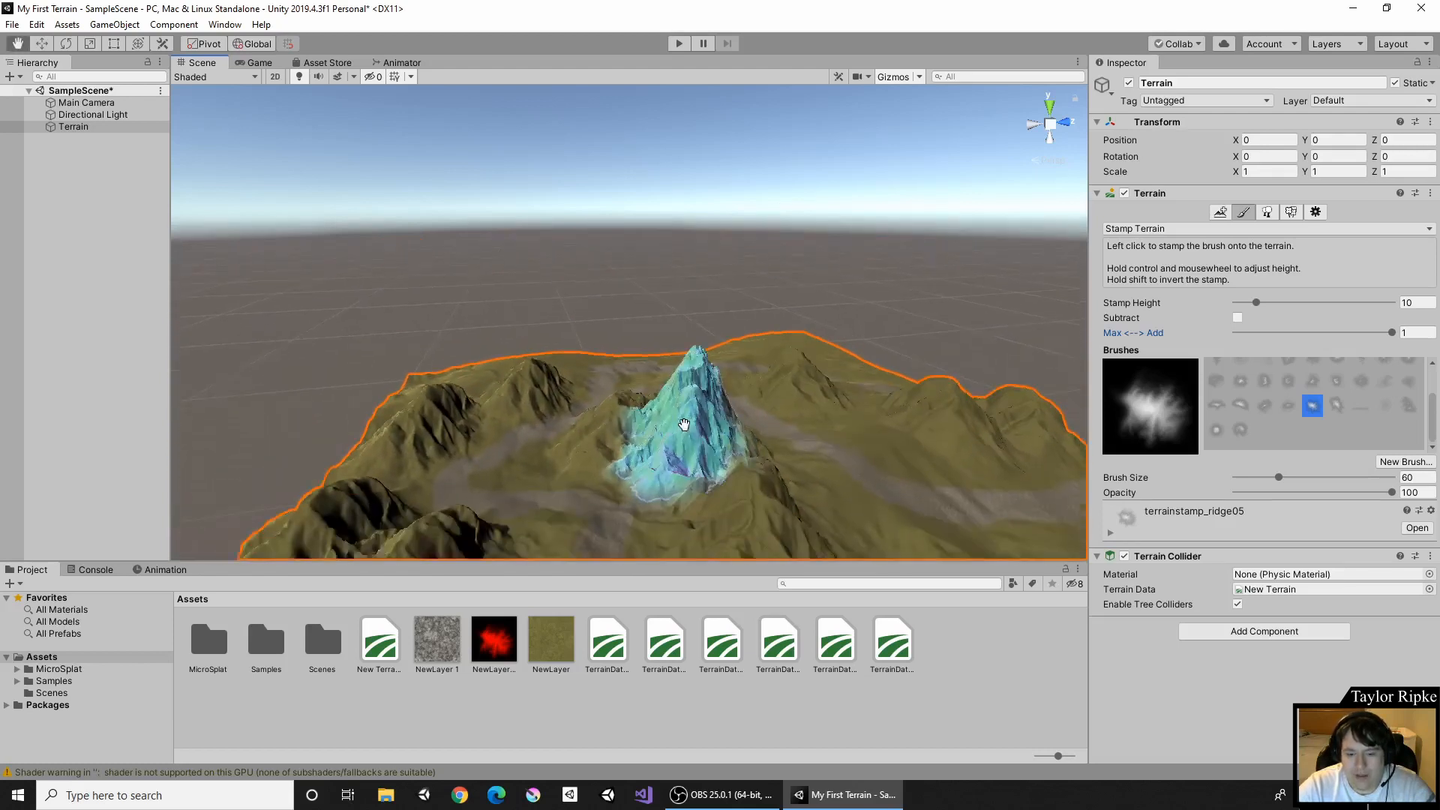
{"action": "scroll", "coordinate": [700, 316], "scroll_direction": "up", "scroll_amount": 5}
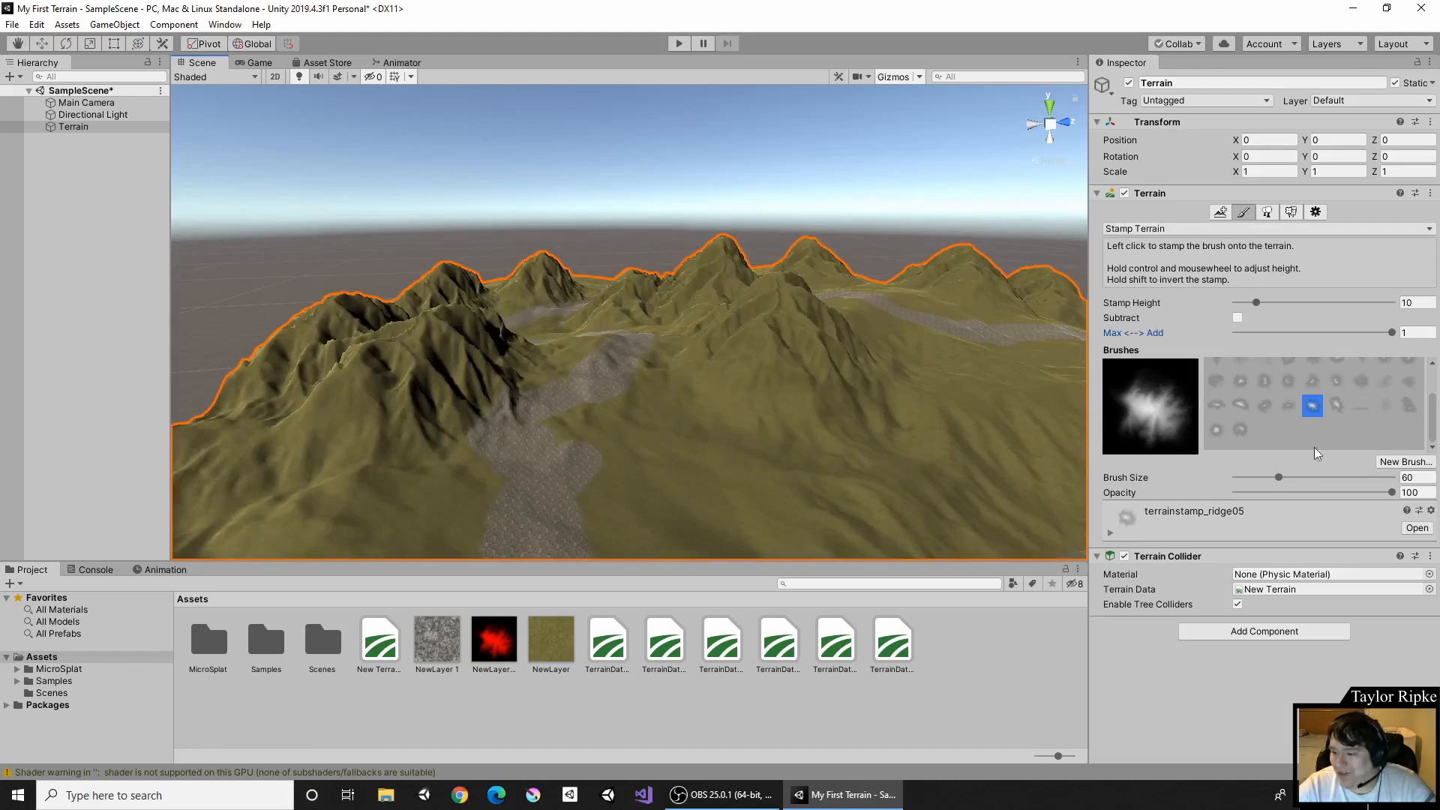
{"action": "left_click", "coordinate": [1238, 428]}
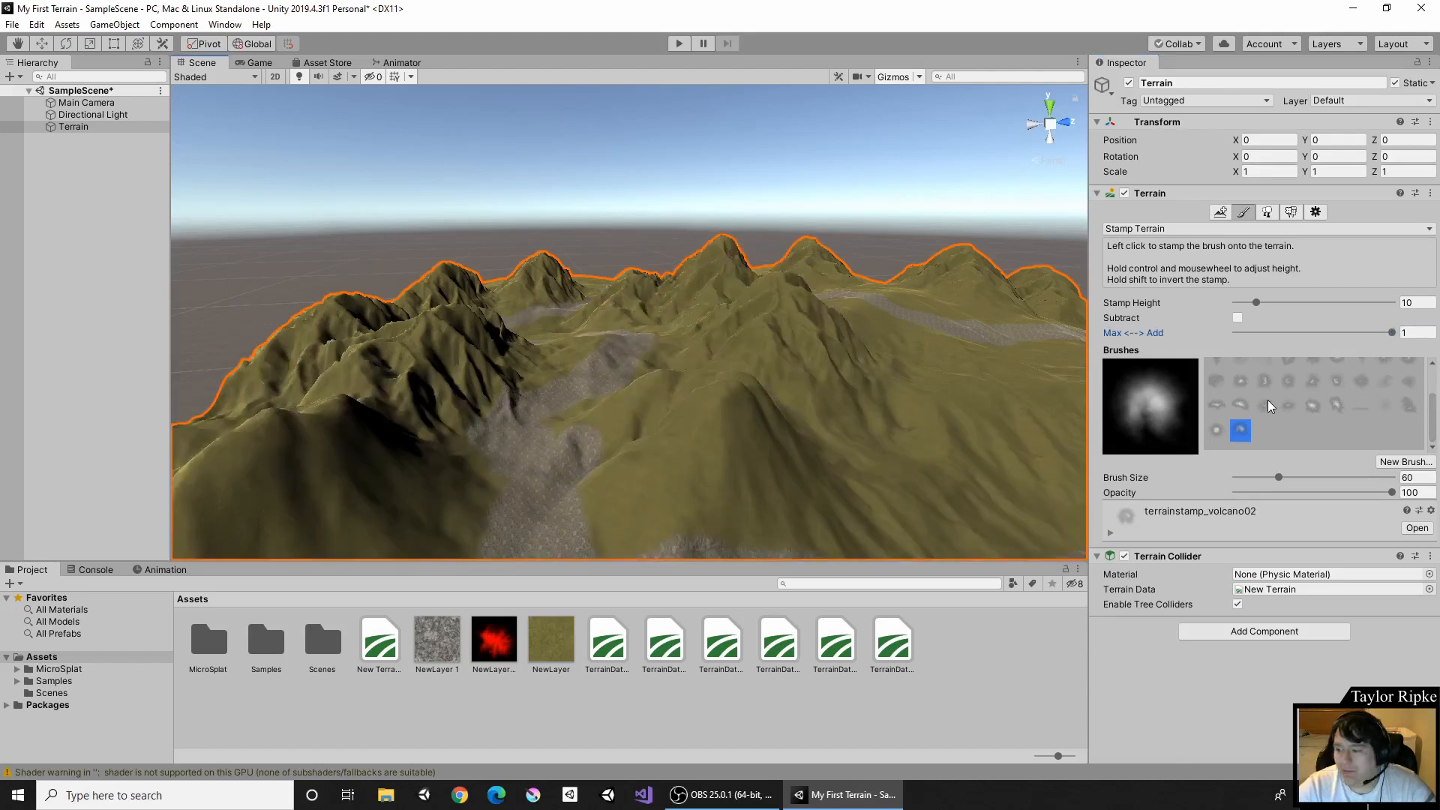
Try stamping a star-shaped wall onto the near hillside with the builtin_brush_12 brush, and undo the stamp.
{"action": "scroll", "coordinate": [1269, 399], "scroll_direction": "up", "scroll_amount": 3}
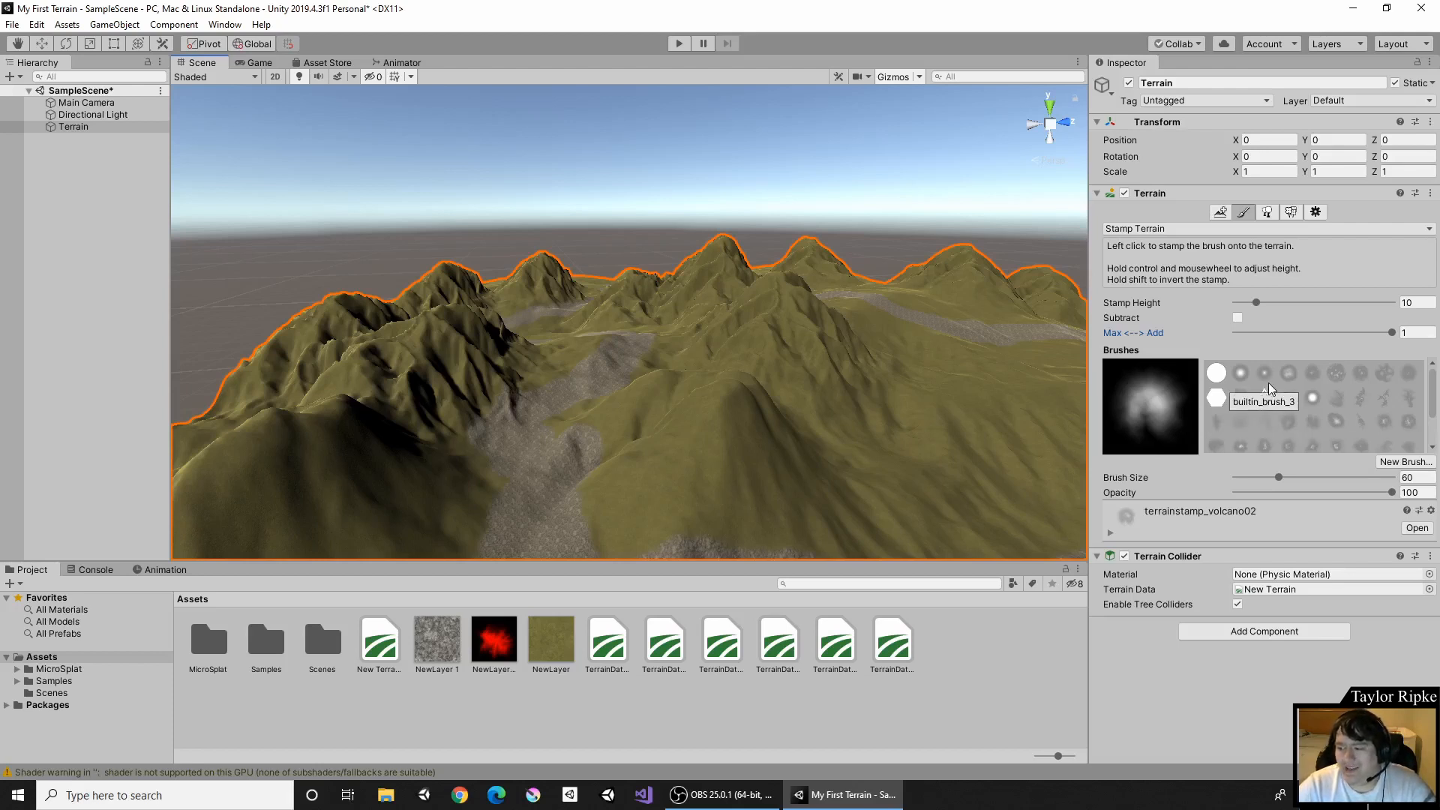
{"action": "left_click", "coordinate": [1270, 395]}
{"action": "middle_click_drag", "start_coordinate": [971, 408], "coordinate": [743, 437]}
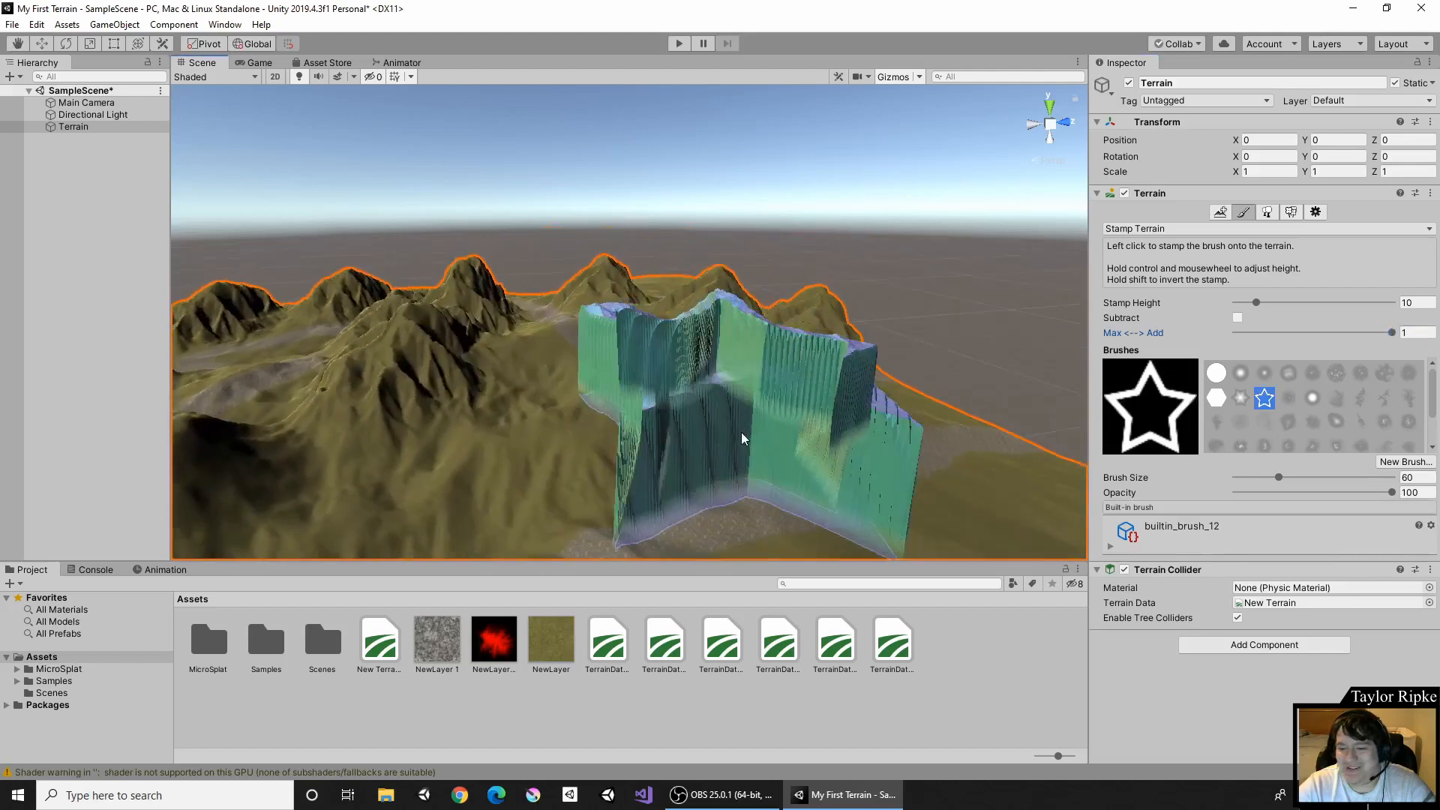
{"action": "left_click", "coordinate": [739, 495]}
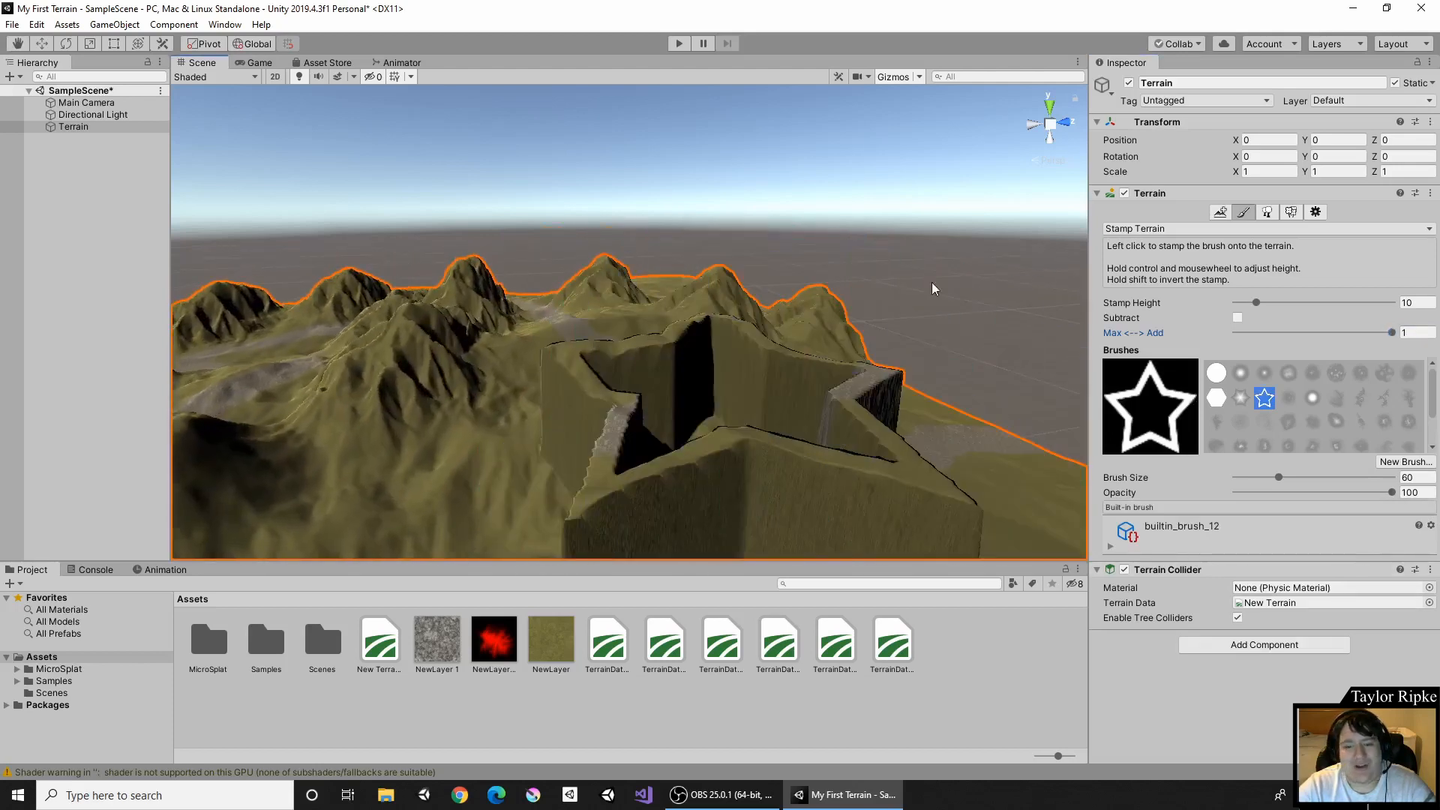
{"action": "scroll", "coordinate": [917, 273], "scroll_direction": "down", "scroll_amount": 1}
{"action": "scroll", "coordinate": [912, 285], "scroll_direction": "down", "scroll_amount": 3}
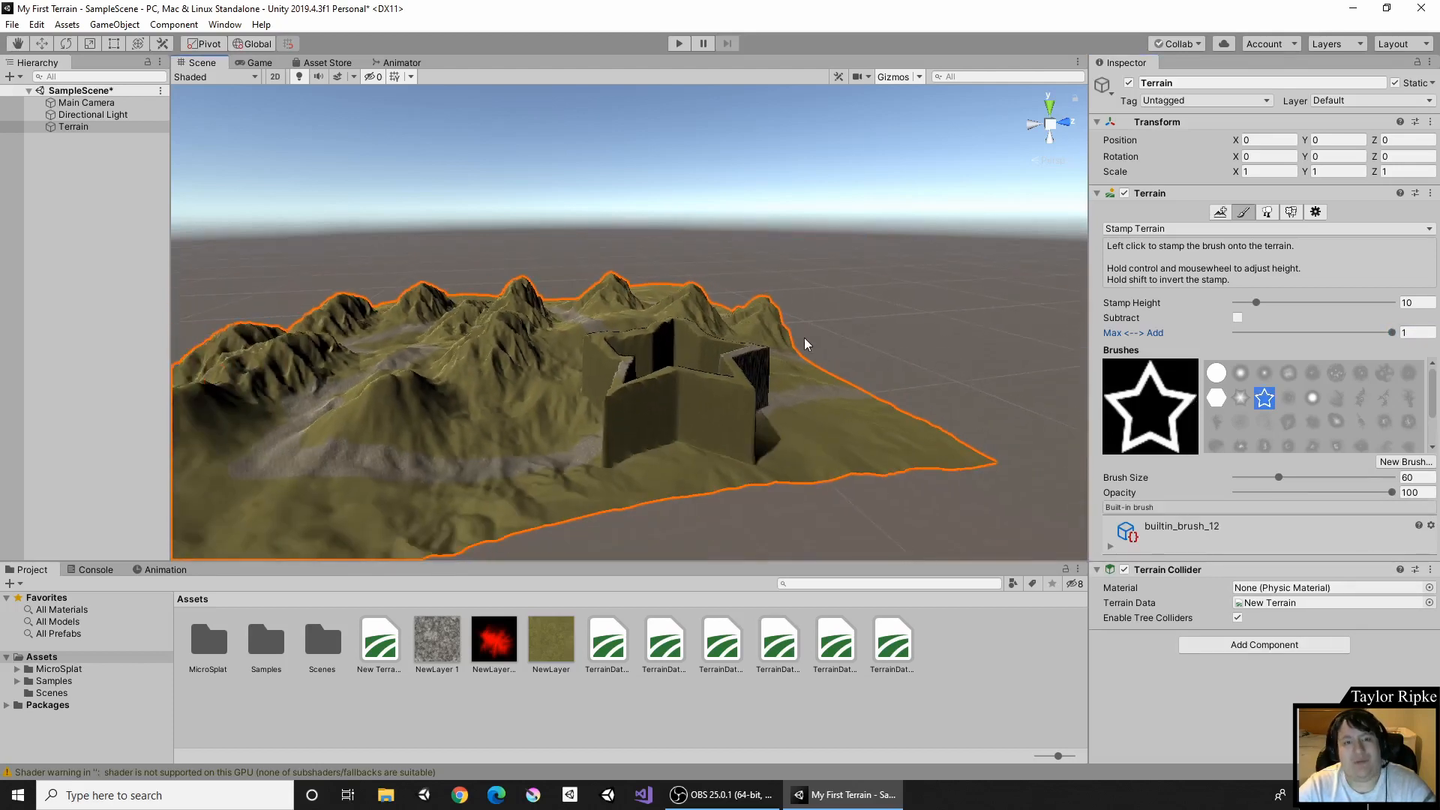
{"action": "key", "text": "ctrl+z"}
{"action": "middle_click_drag", "start_coordinate": [615, 309], "coordinate": [795, 293]}
{"action": "scroll", "coordinate": [809, 377], "scroll_direction": "up", "scroll_amount": 4}
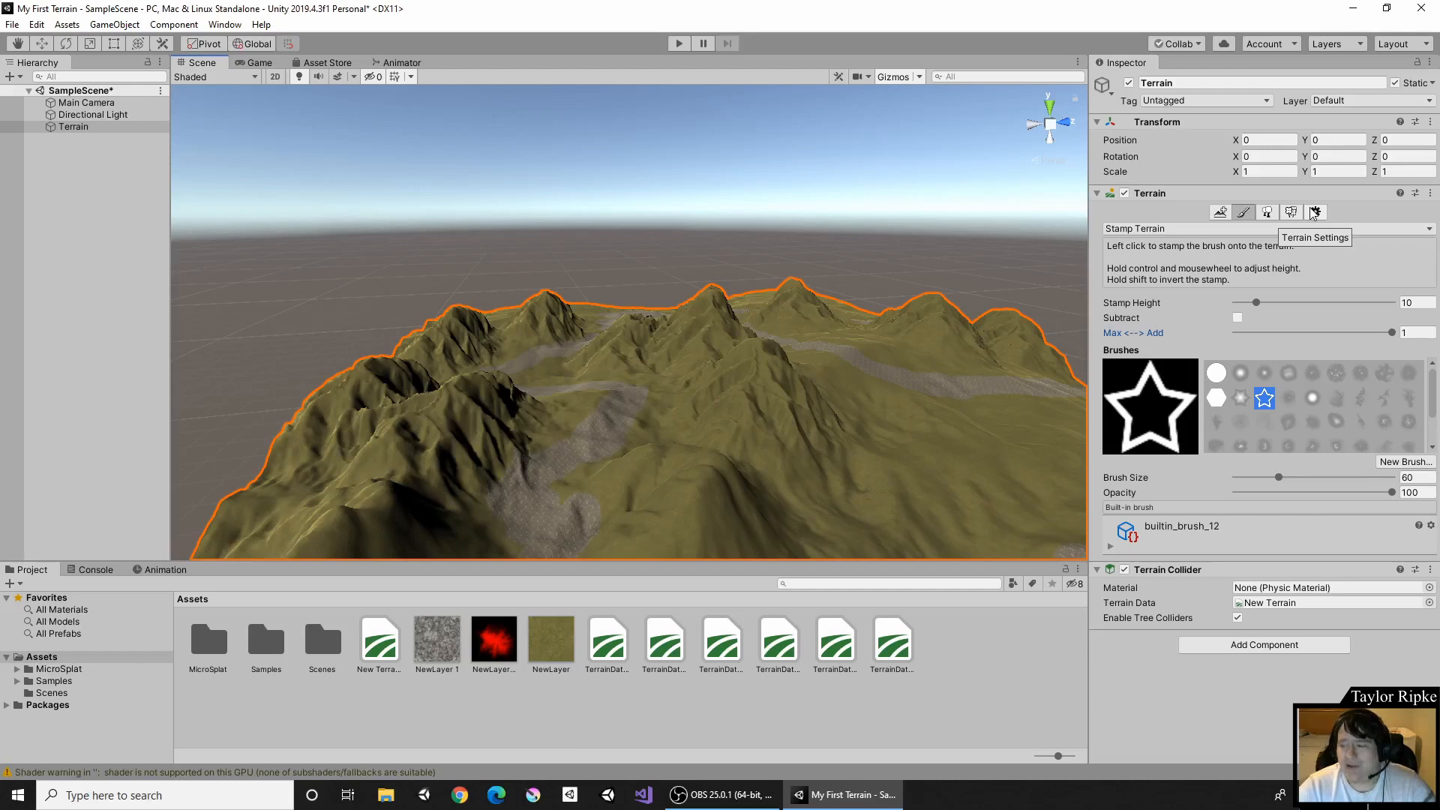
Switch the terrain to Paint Trees and check which prefabs can be assigned to a new tree, closing the dialogs without adding one.
{"action": "left_click", "coordinate": [1268, 214]}
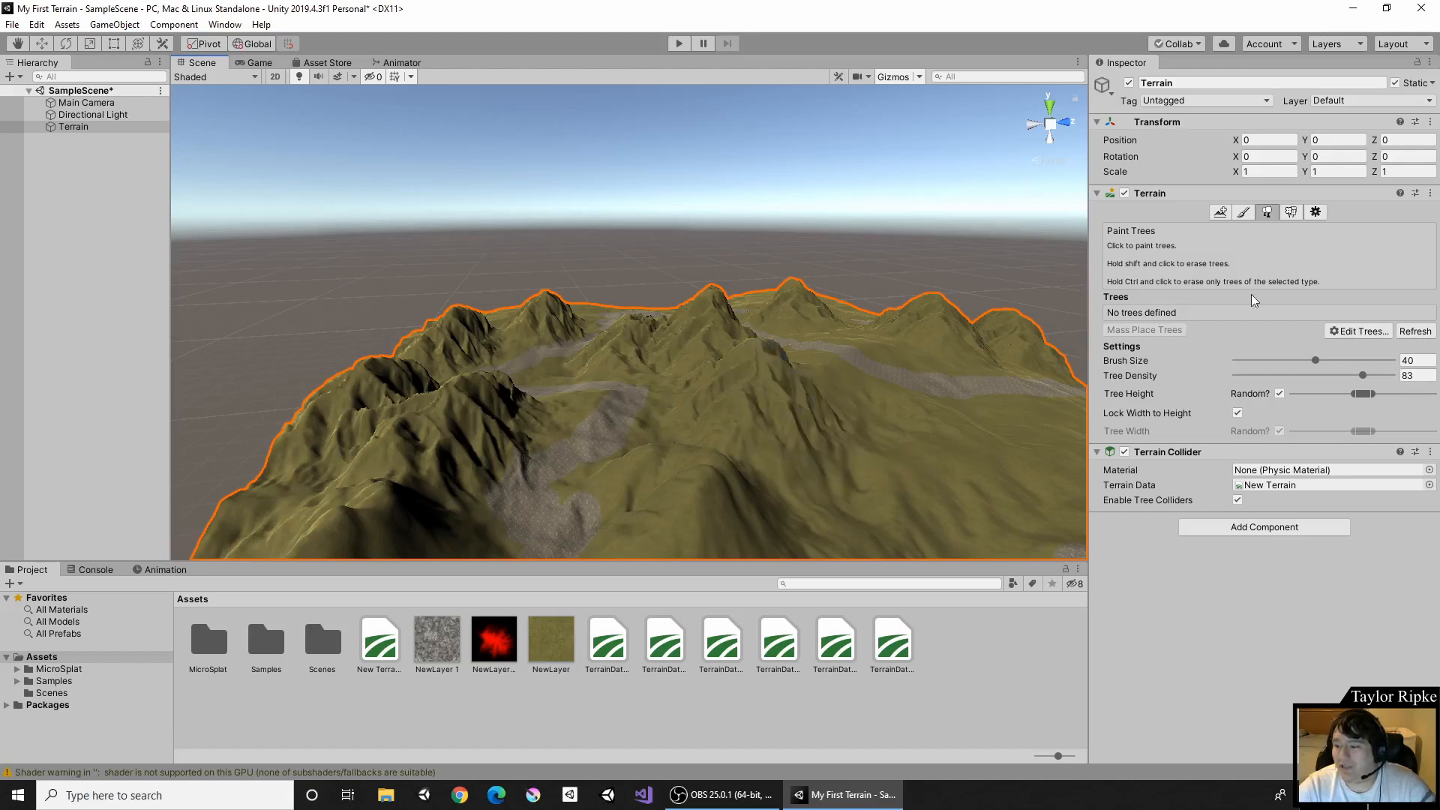
{"action": "left_click", "coordinate": [1342, 335]}
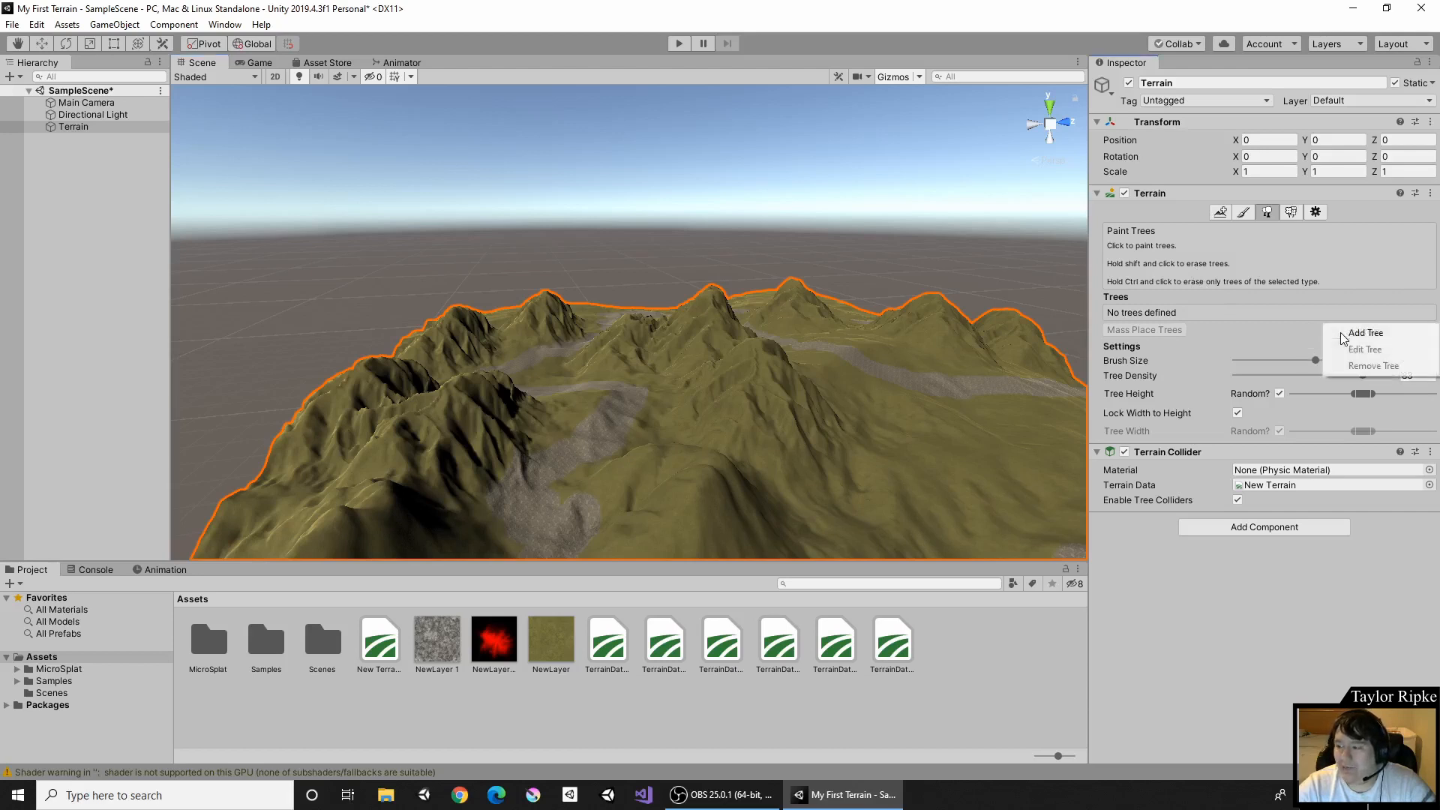
{"action": "left_click", "coordinate": [1367, 333]}
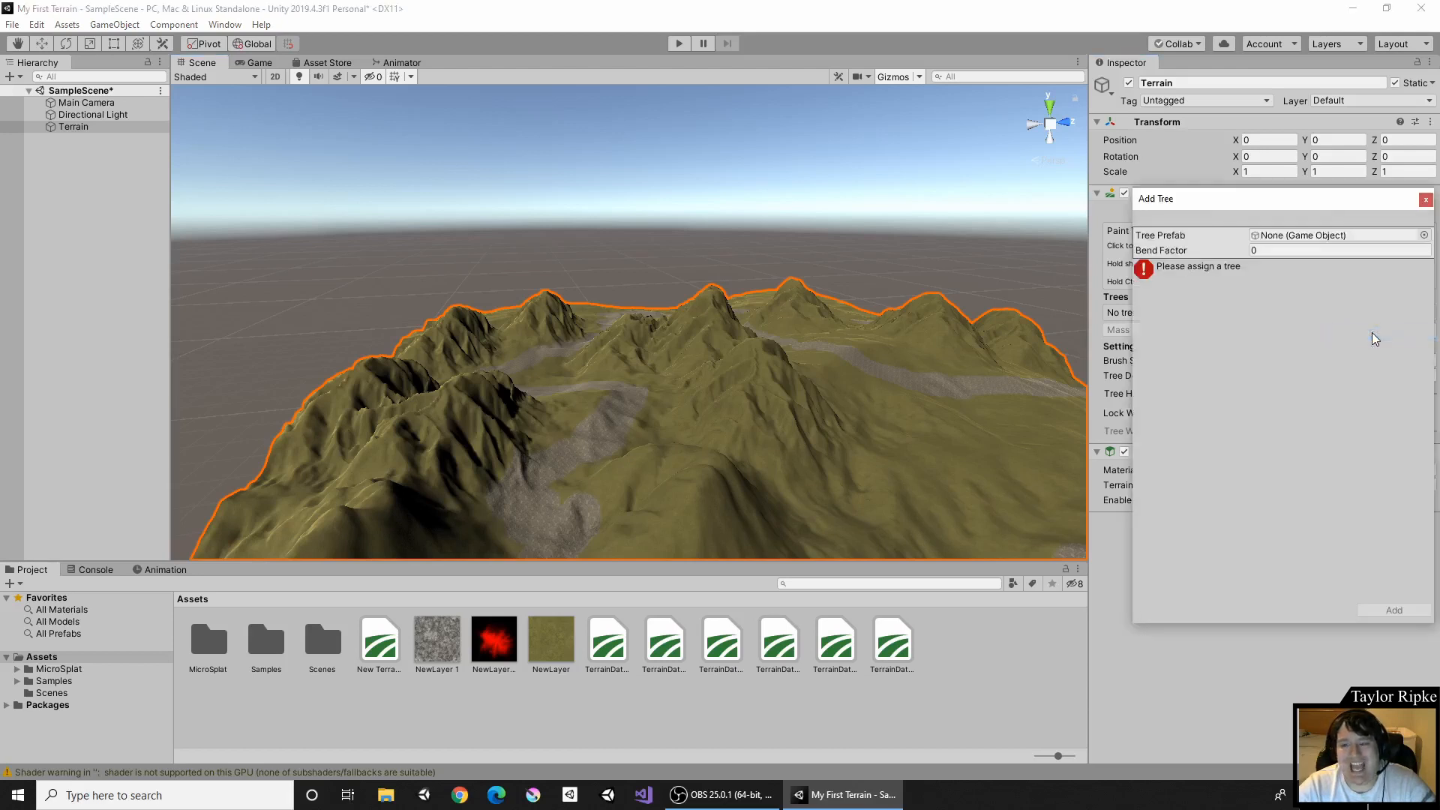
{"action": "left_click_drag", "start_coordinate": [1273, 201], "coordinate": [667, 132]}
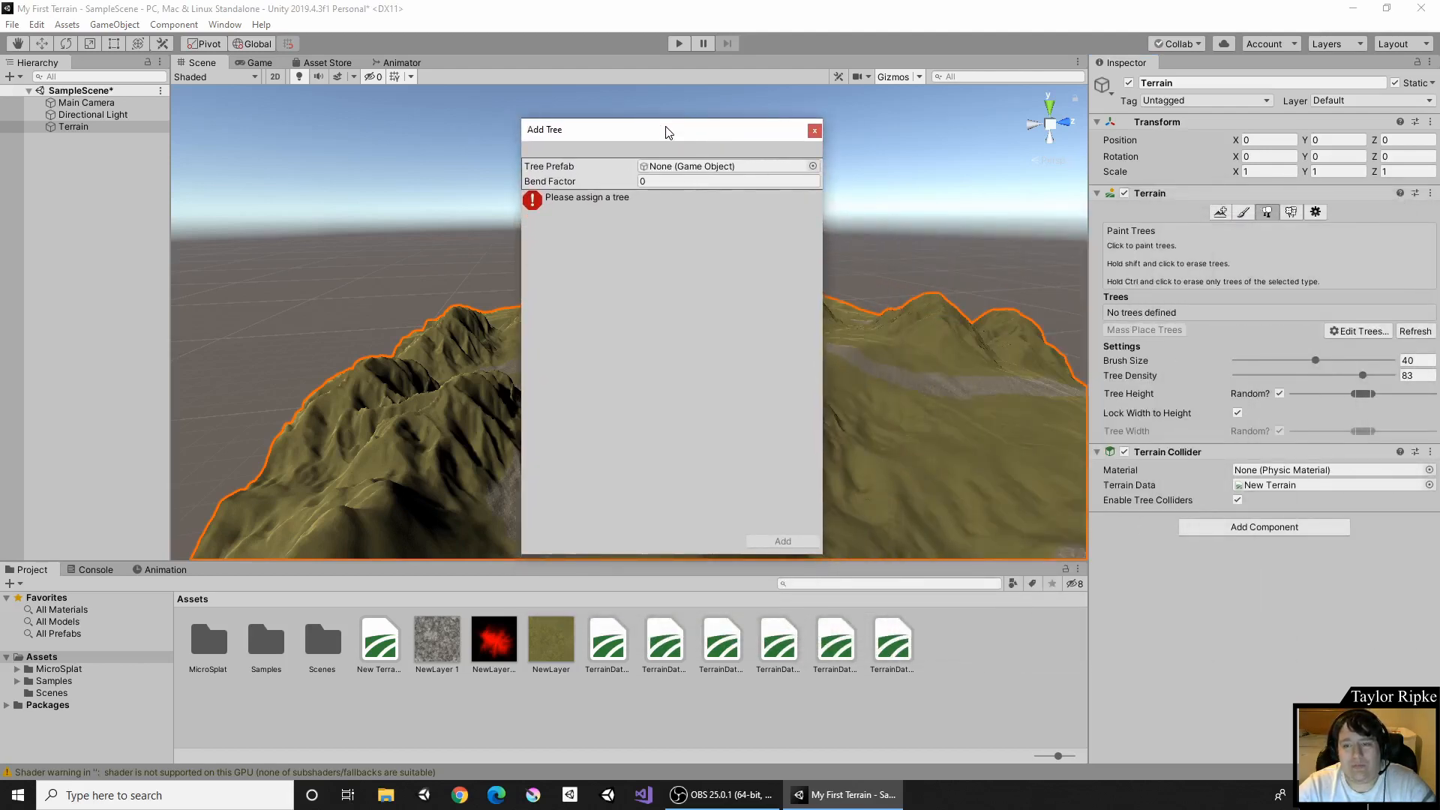
{"action": "left_click", "coordinate": [813, 166]}
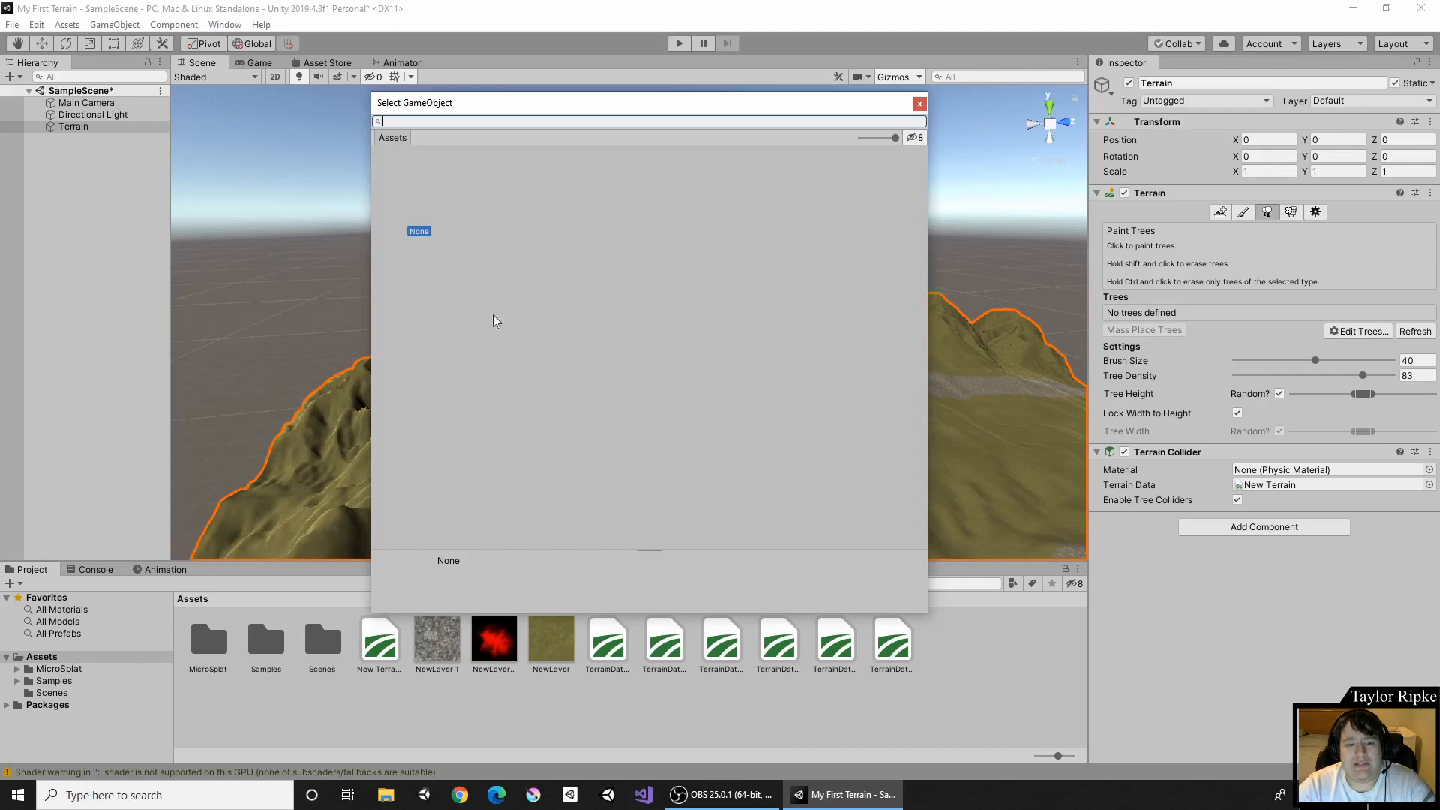
{"action": "left_click", "coordinate": [920, 105]}
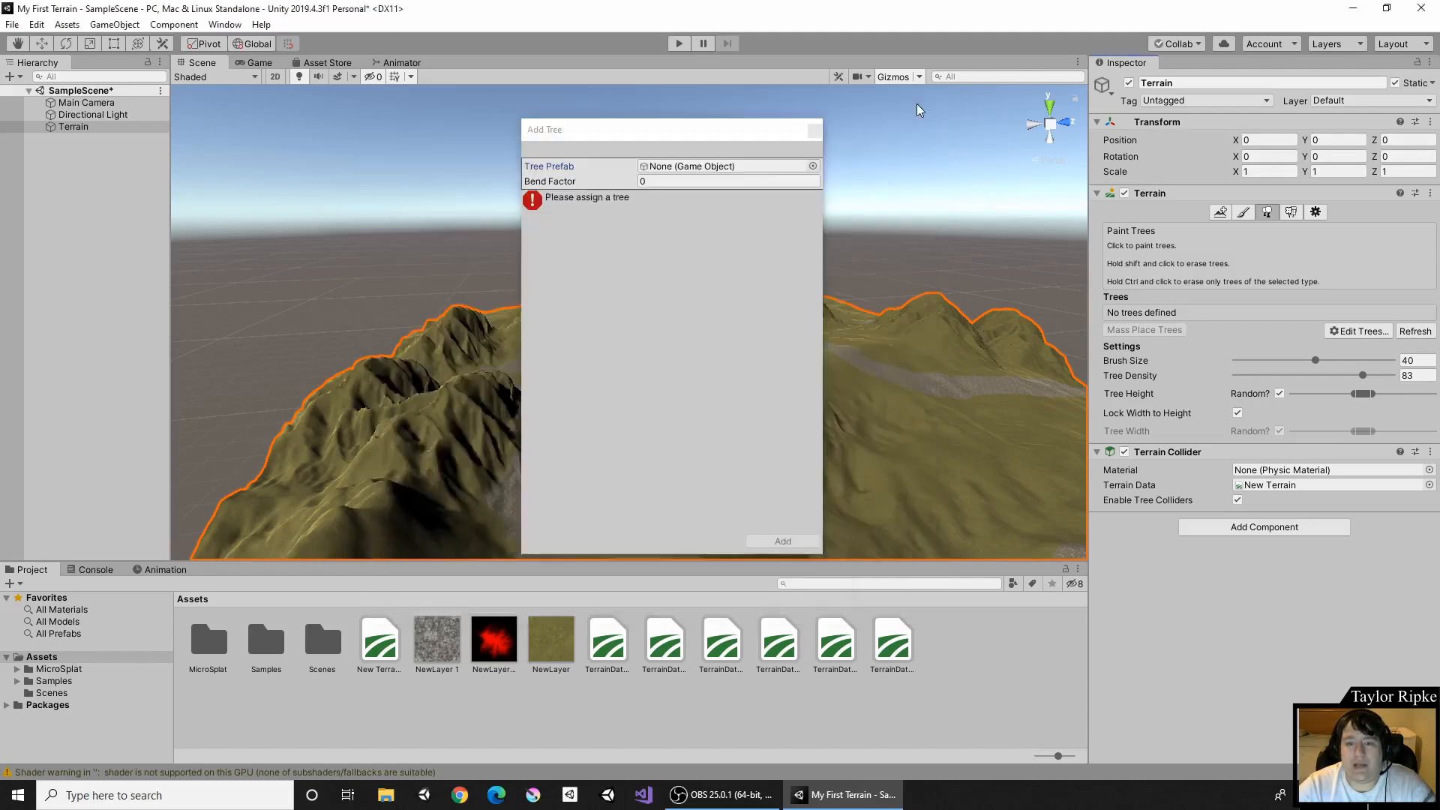
{"action": "left_click", "coordinate": [816, 137]}
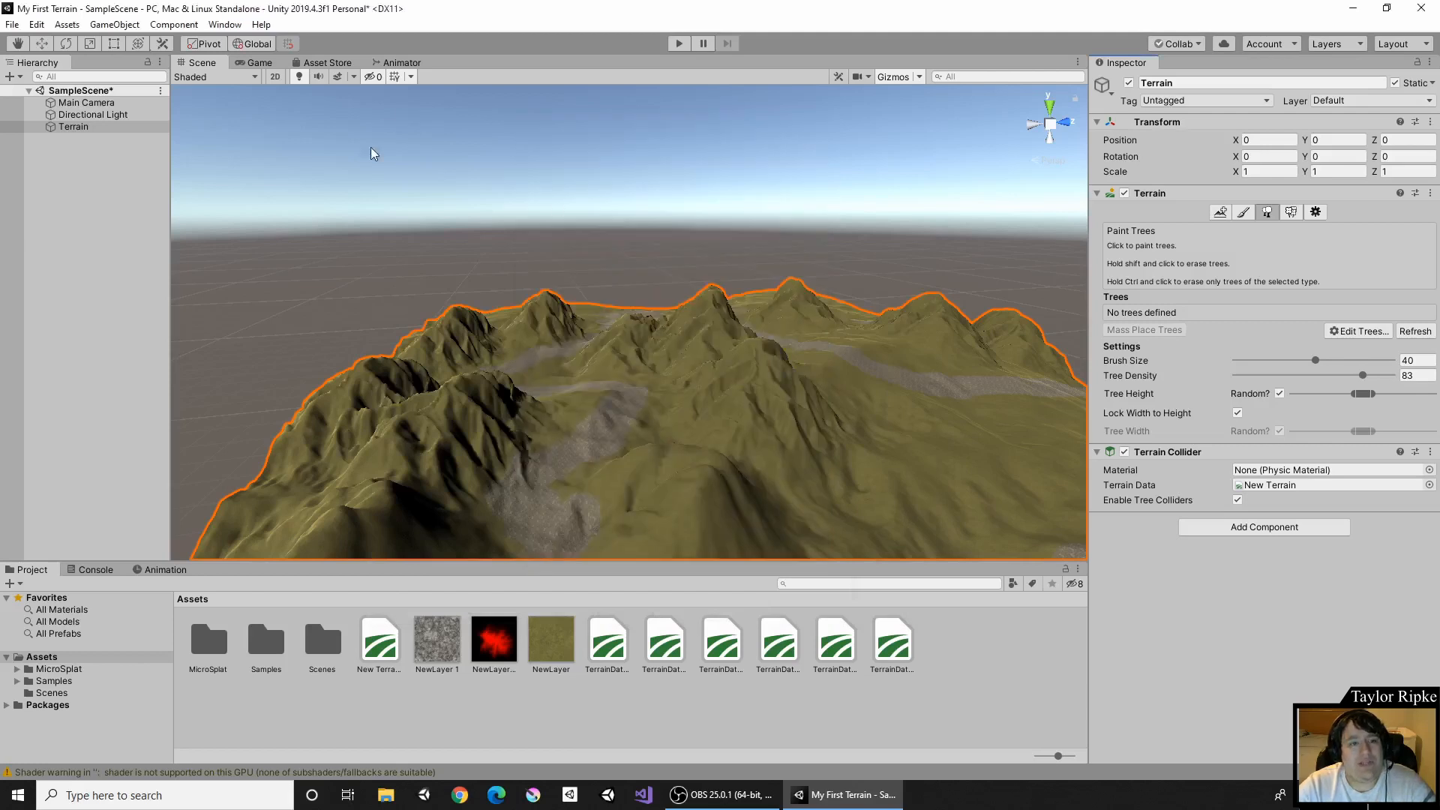
Search the Asset Store for "standard assets" and import Unity Technologies' free Standard Assets package into the project.
{"action": "left_click", "coordinate": [339, 63]}
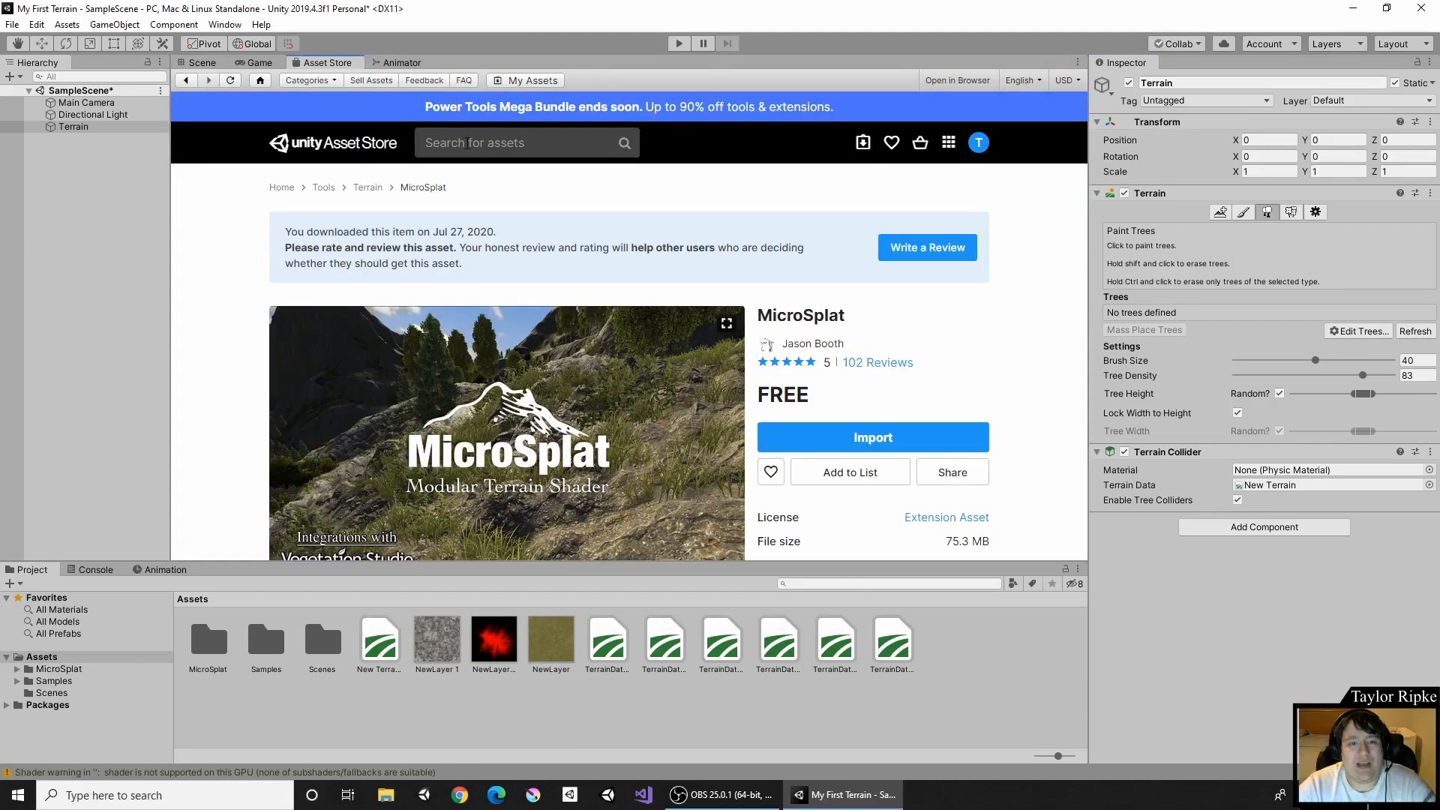
{"action": "left_click", "coordinate": [480, 142]}
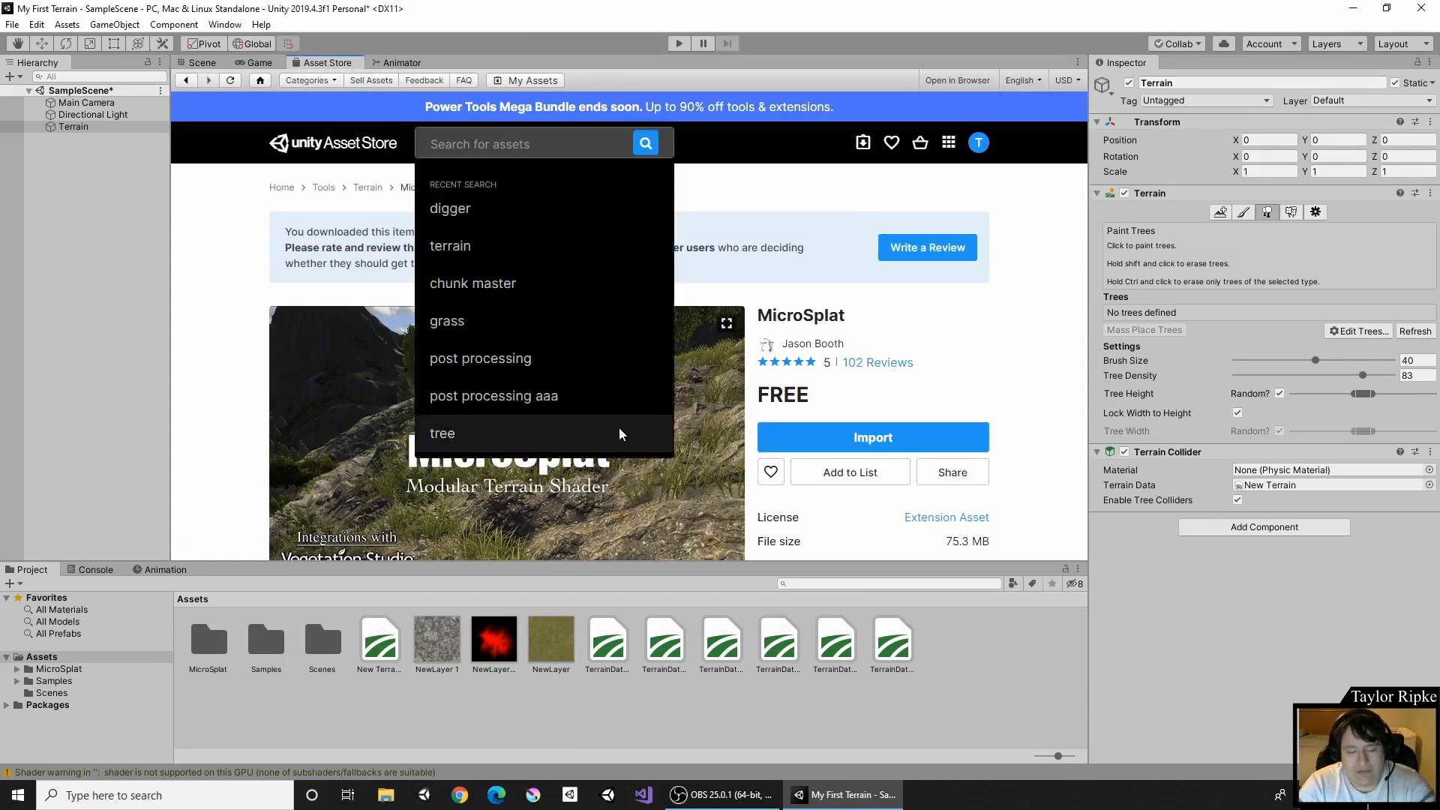
{"action": "type", "text": "stand"}
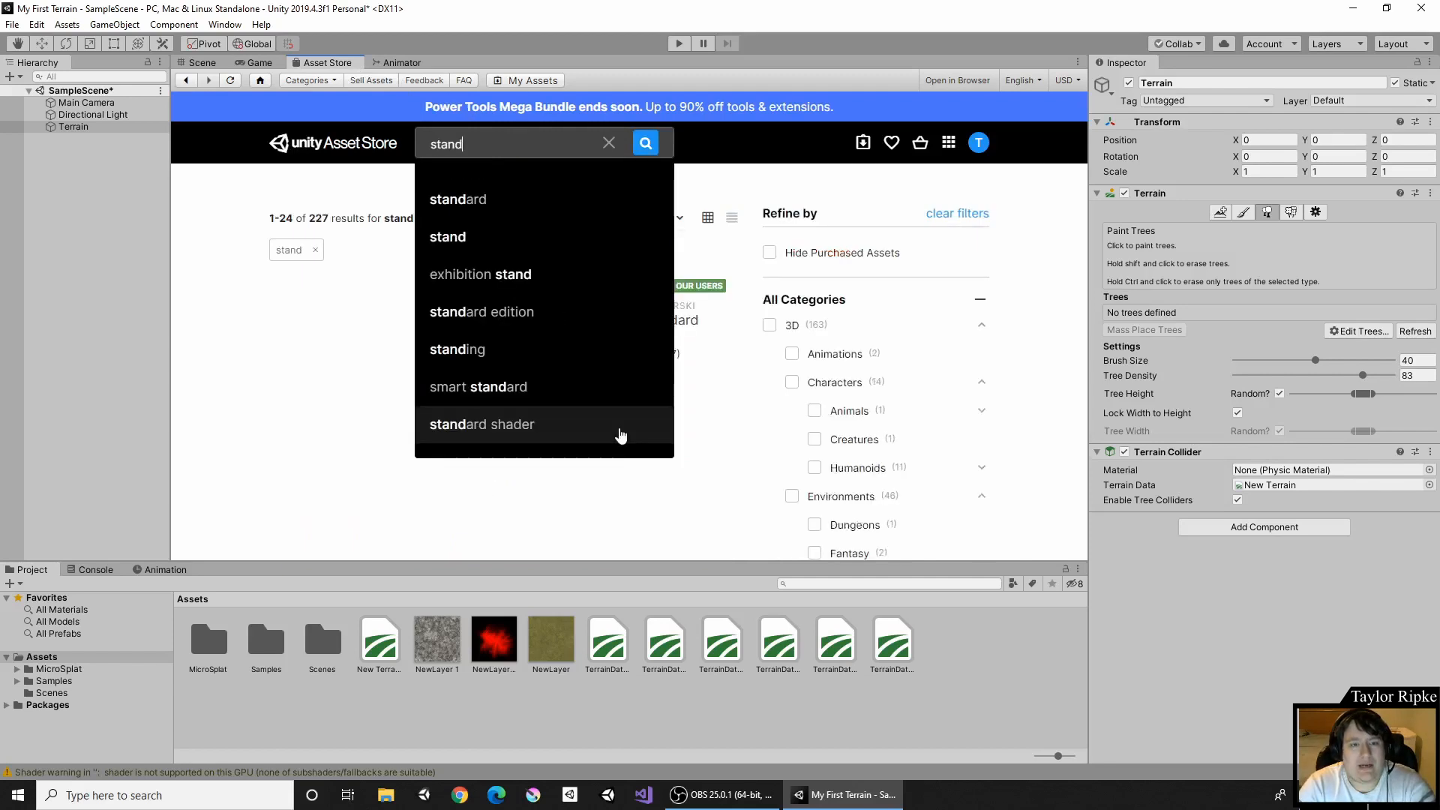
{"action": "type", "text": "ard assets"}
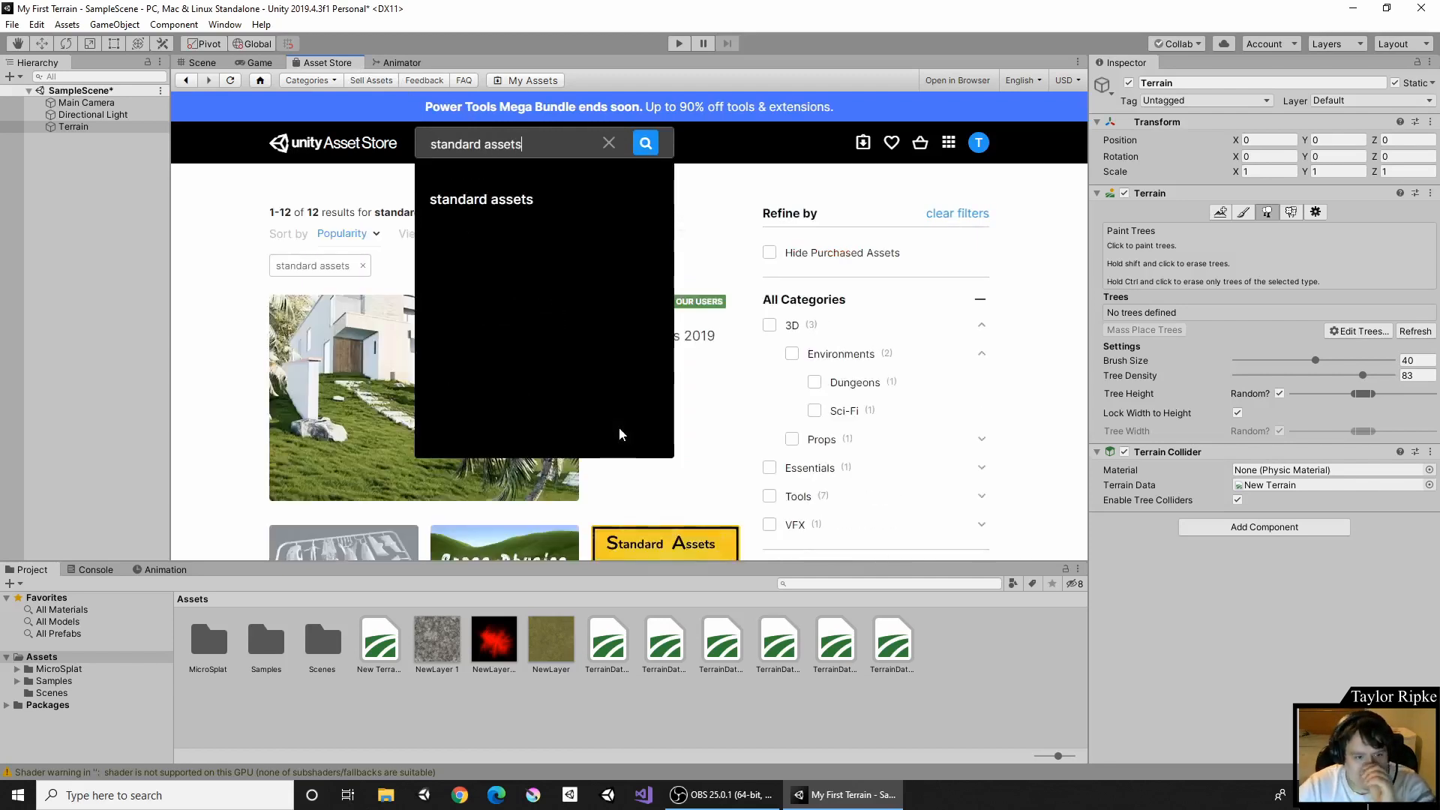
{"action": "left_click", "coordinate": [501, 200]}
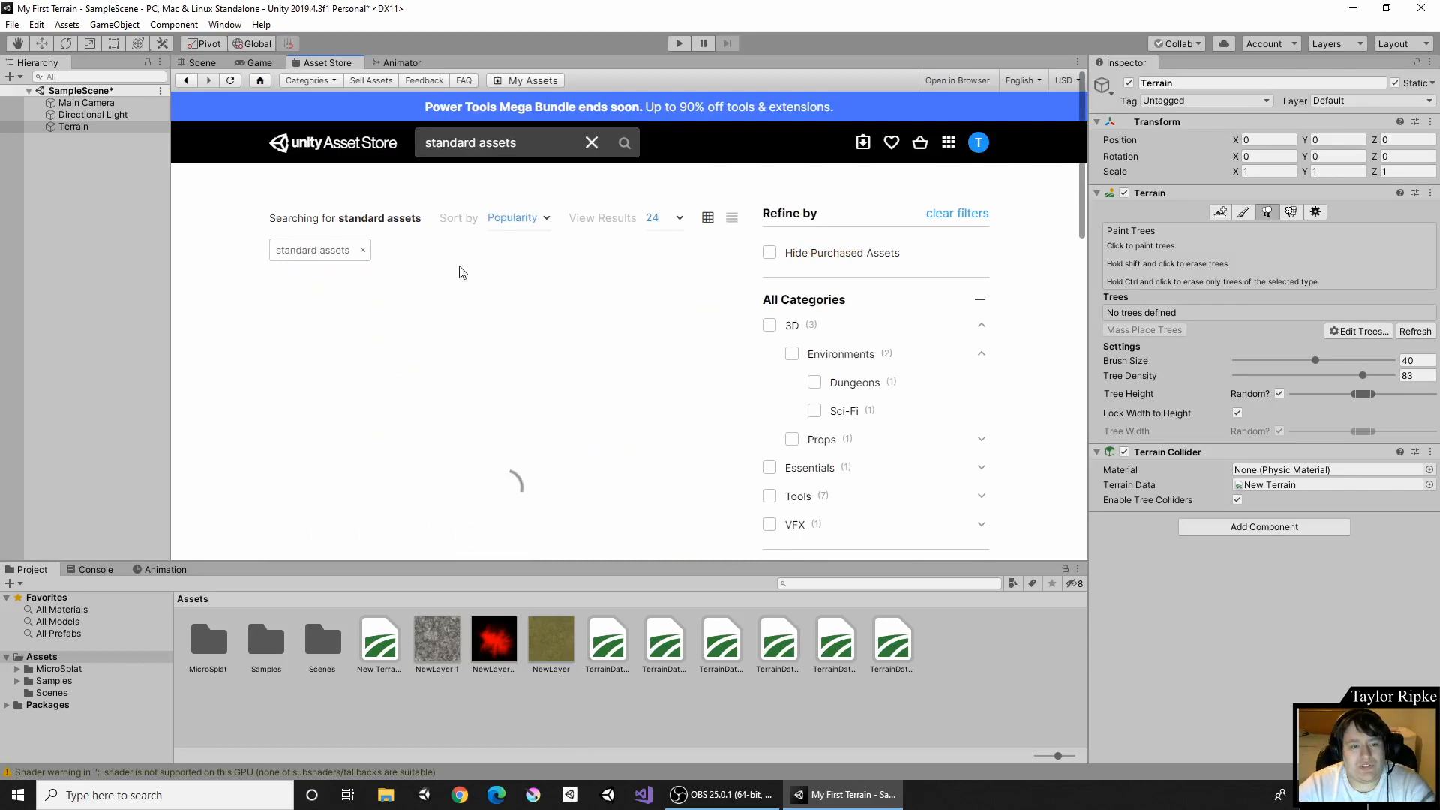
{"action": "scroll", "coordinate": [313, 463], "scroll_direction": "down", "scroll_amount": 3}
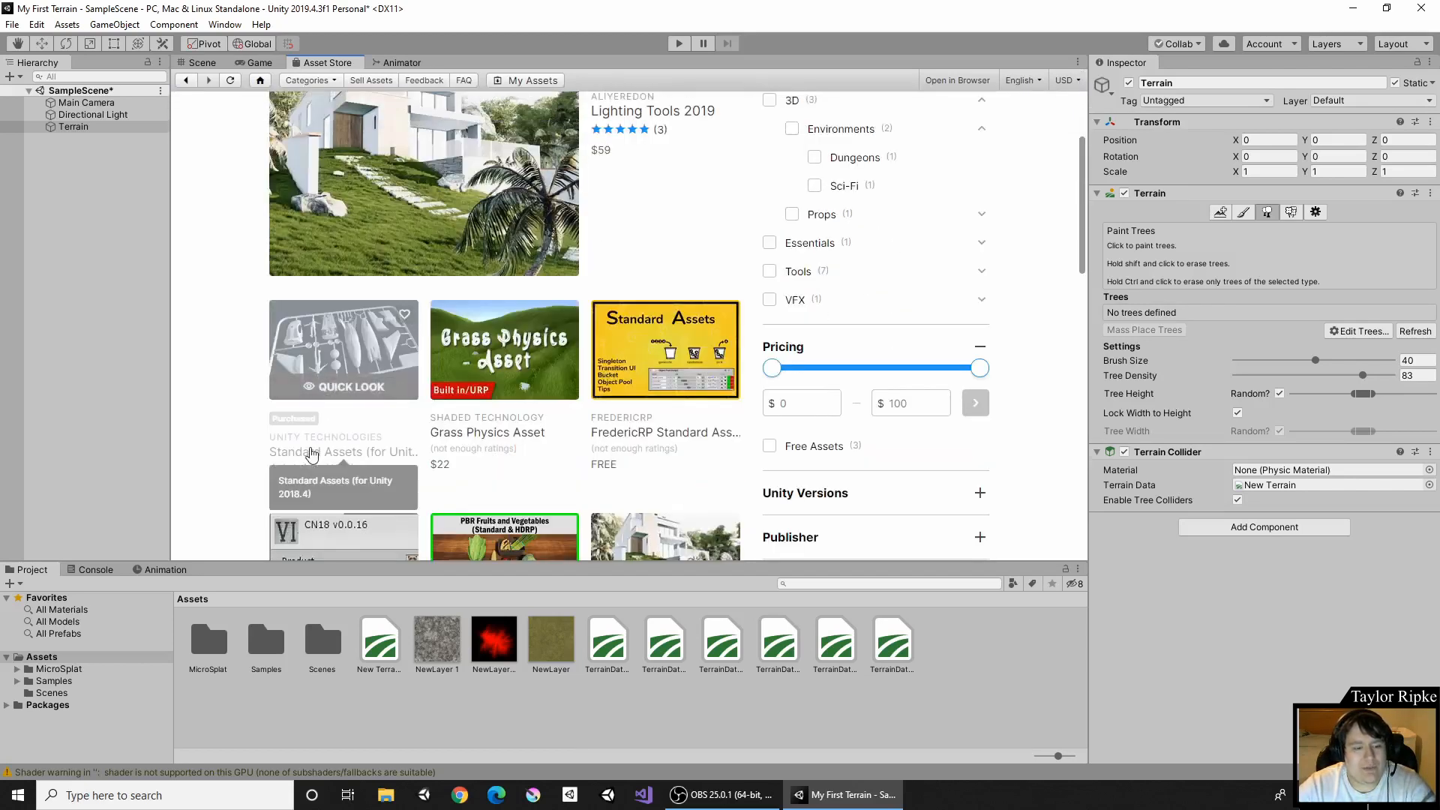
{"action": "left_click", "coordinate": [312, 363]}
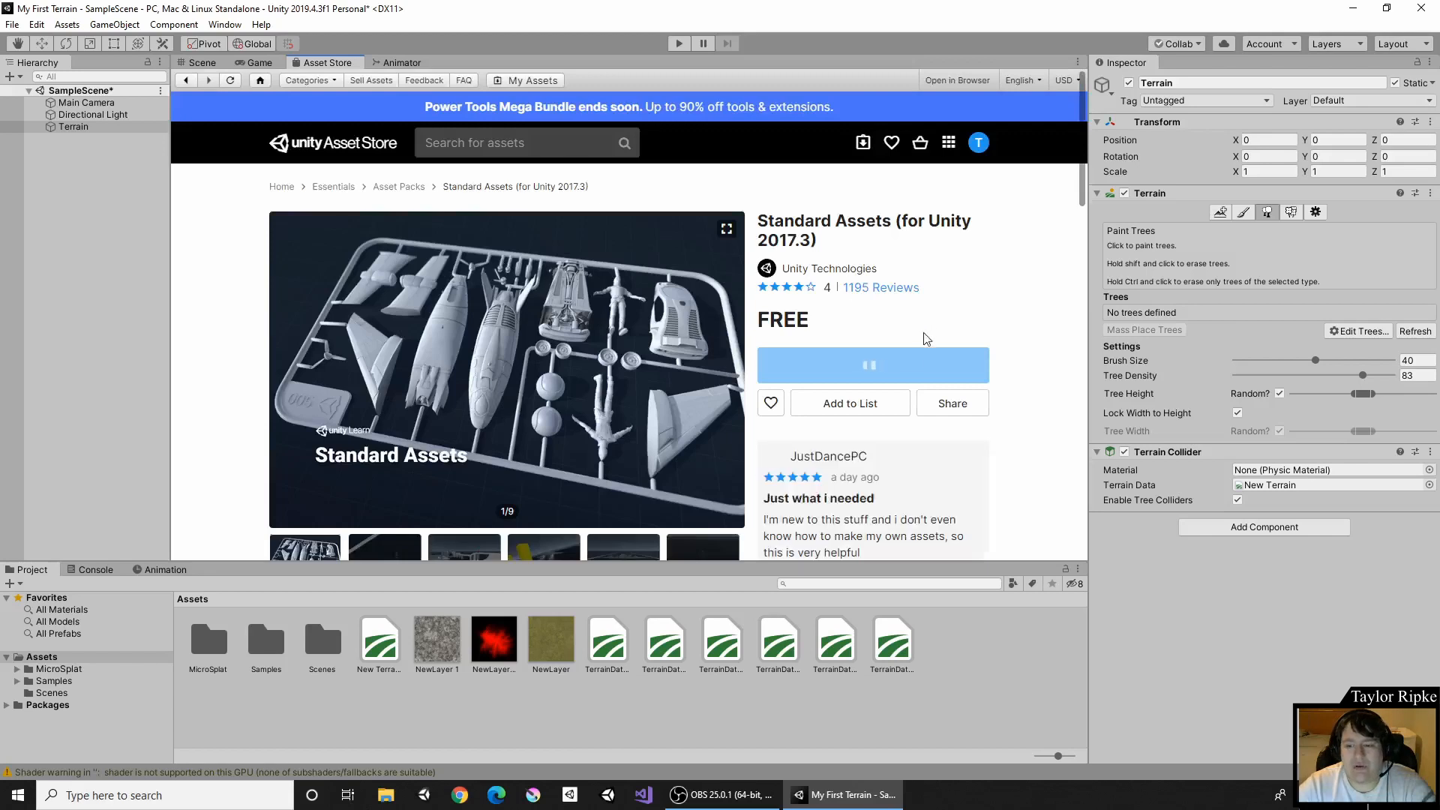
{"action": "left_click", "coordinate": [869, 463]}
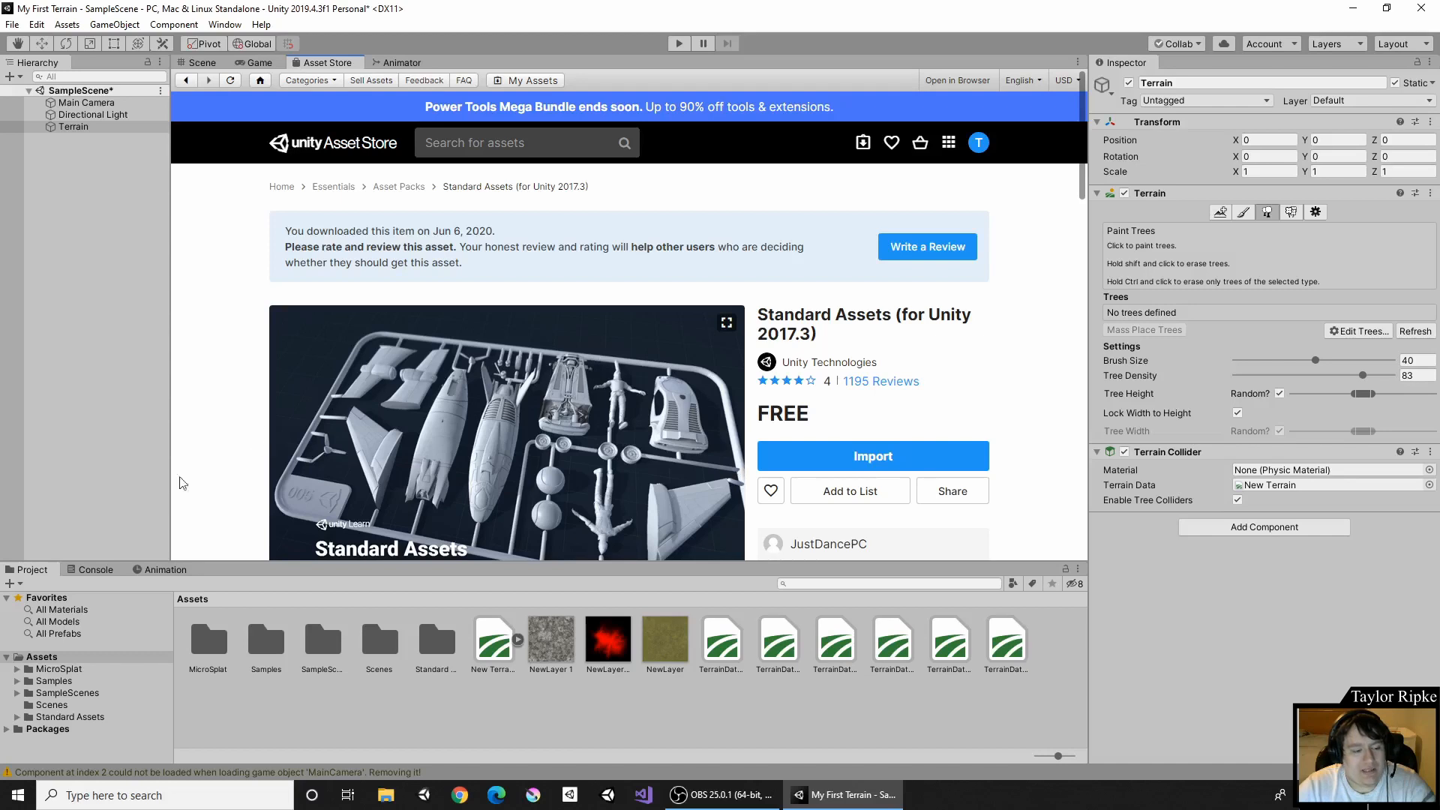
Review the Console messages logged during the package import and clear them.
{"action": "left_click", "coordinate": [94, 570]}
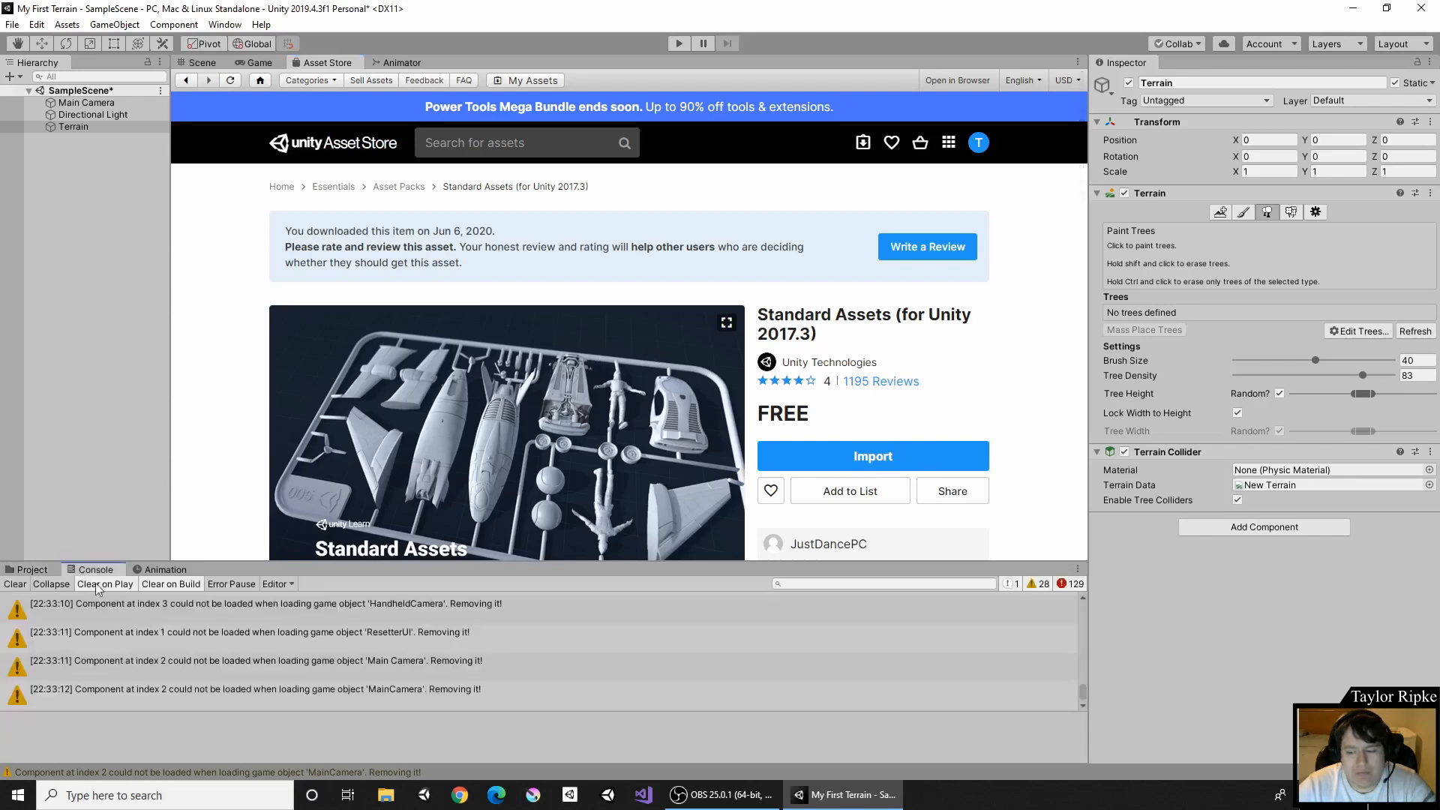
{"action": "scroll", "coordinate": [291, 662], "scroll_direction": "up", "scroll_amount": 10}
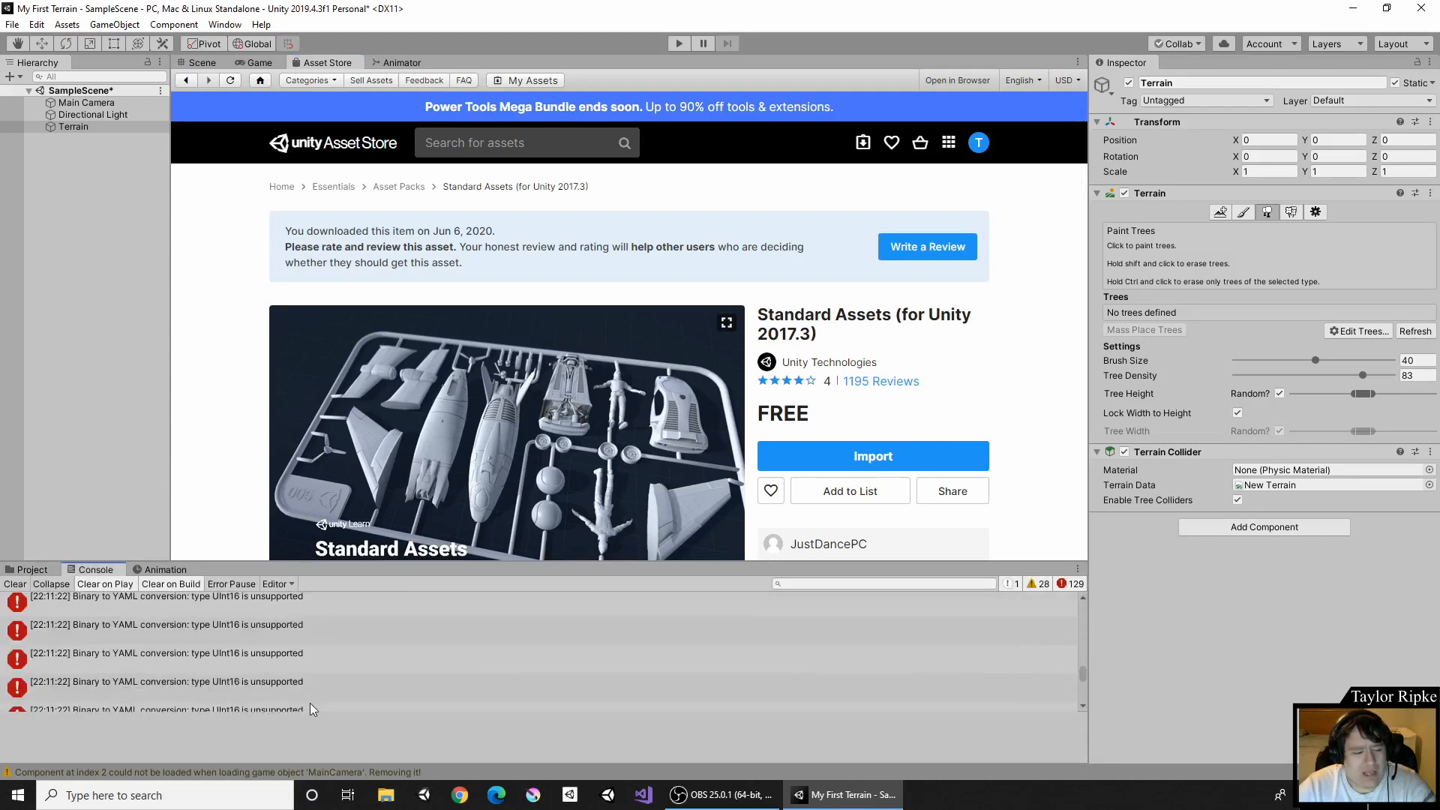
{"action": "scroll", "coordinate": [309, 705], "scroll_direction": "up", "scroll_amount": 3}
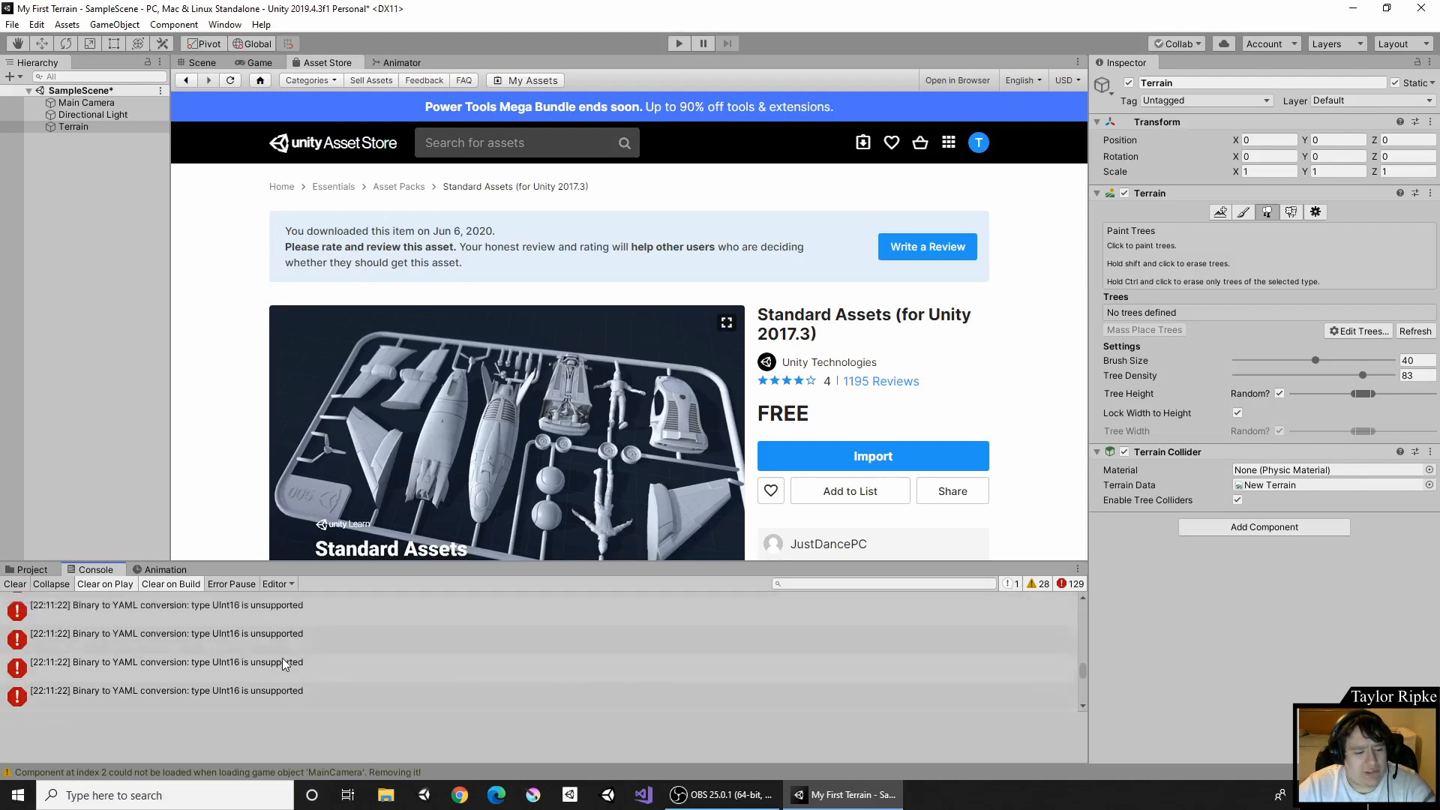
{"action": "scroll", "coordinate": [282, 662], "scroll_direction": "down", "scroll_amount": 5}
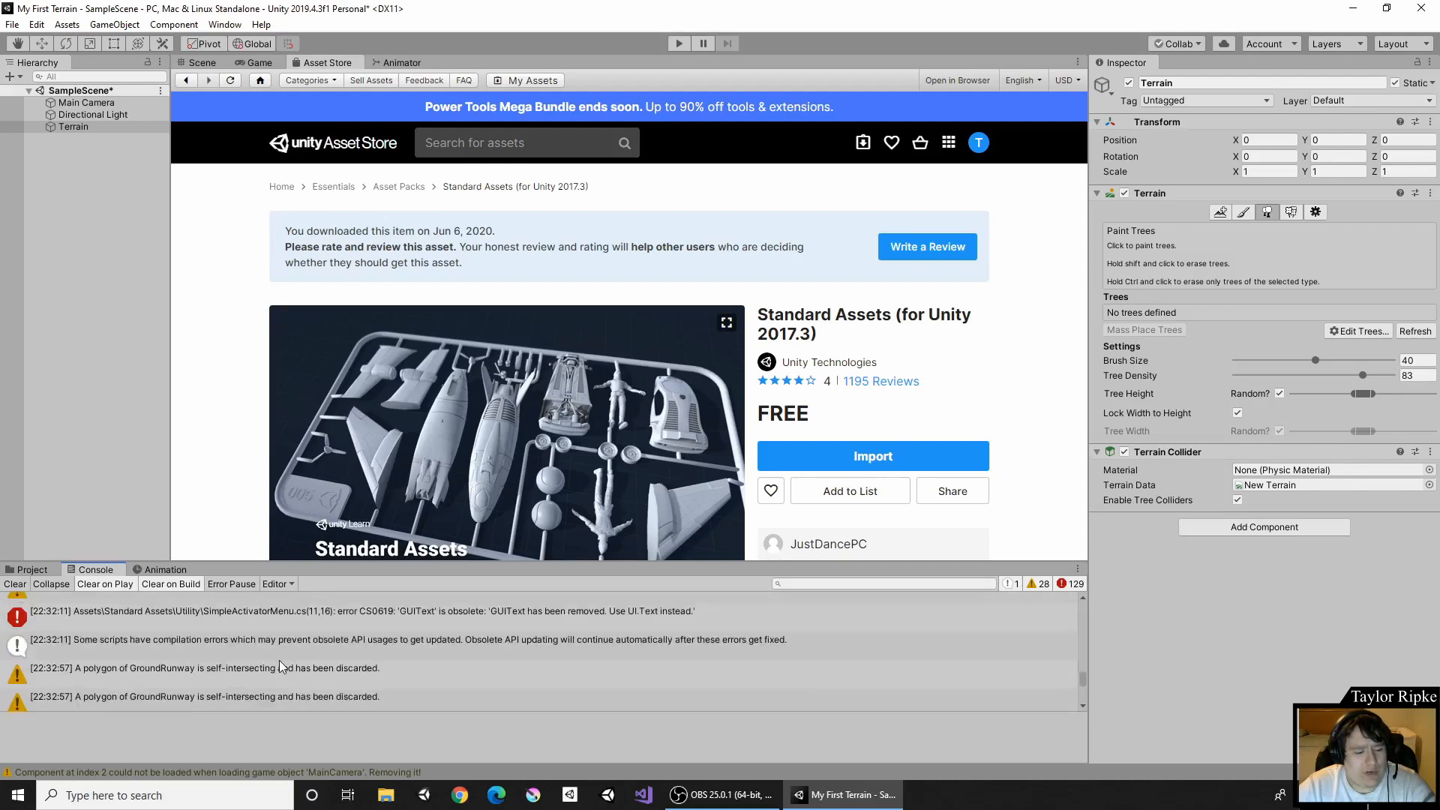
{"action": "left_click", "coordinate": [14, 585]}
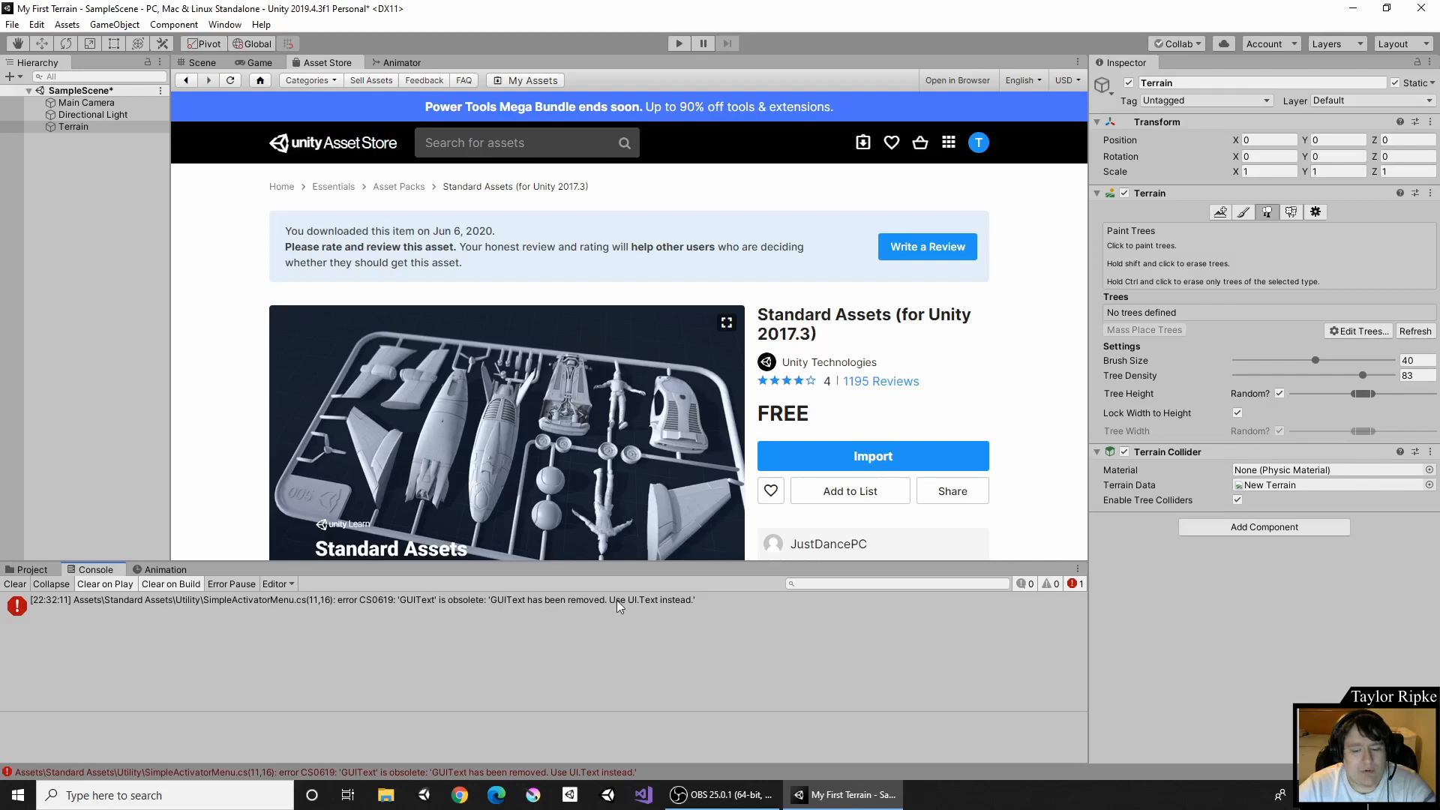
Open SimpleActivatorMenu.cs in Visual Studio at the line reported by the remaining GUIText error.
{"action": "left_click", "coordinate": [660, 606]}
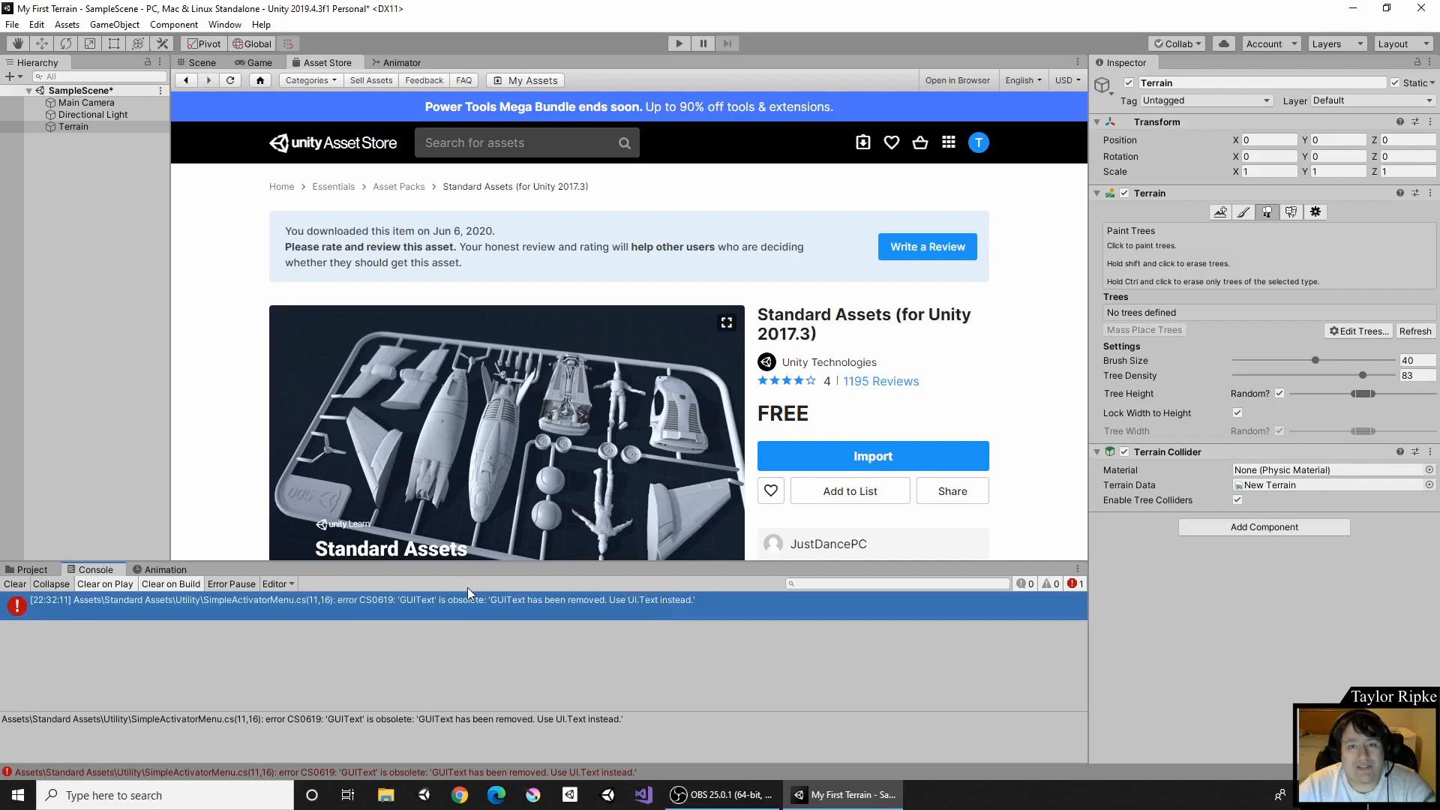
{"action": "left_click", "coordinate": [128, 322]}
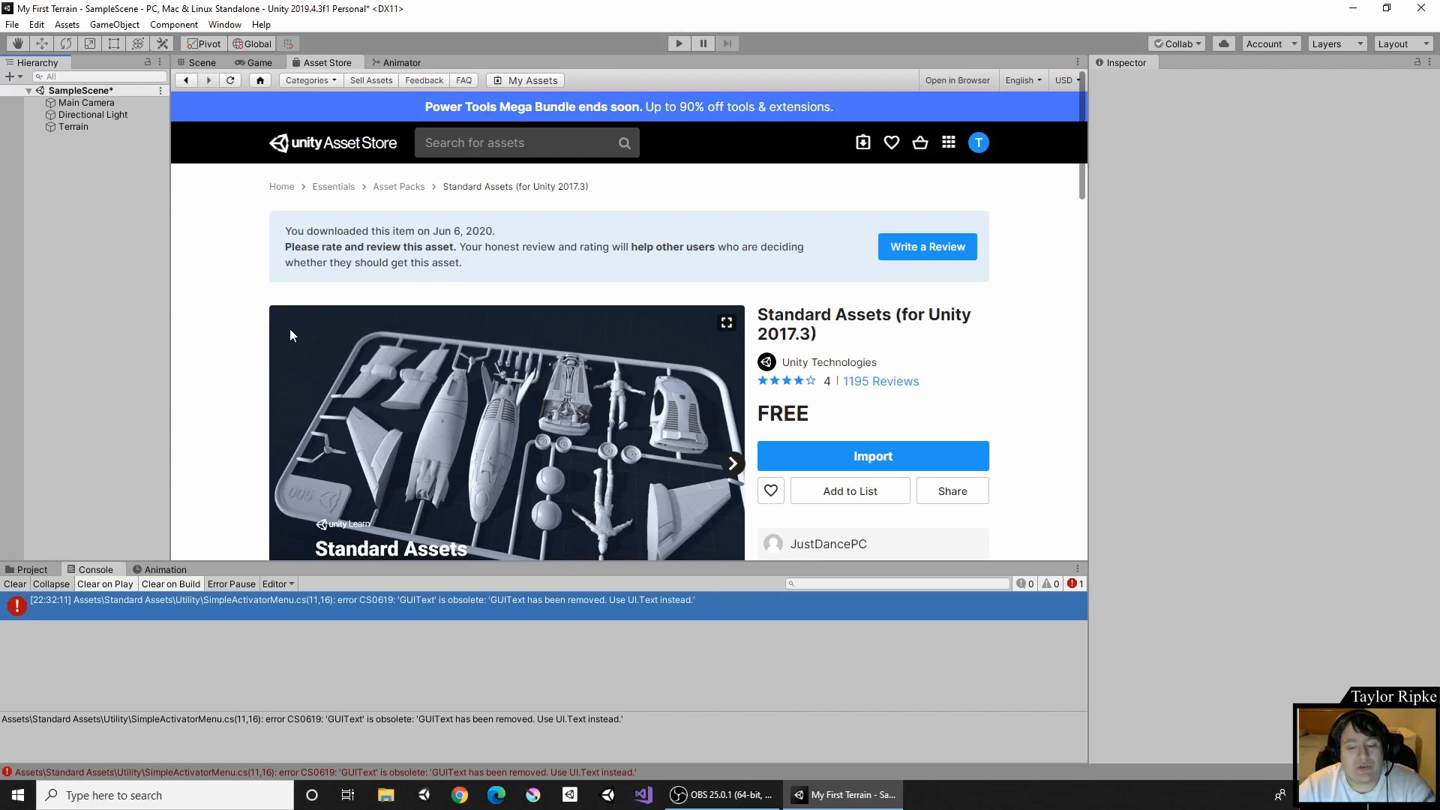
{"action": "double_click", "coordinate": [546, 606]}
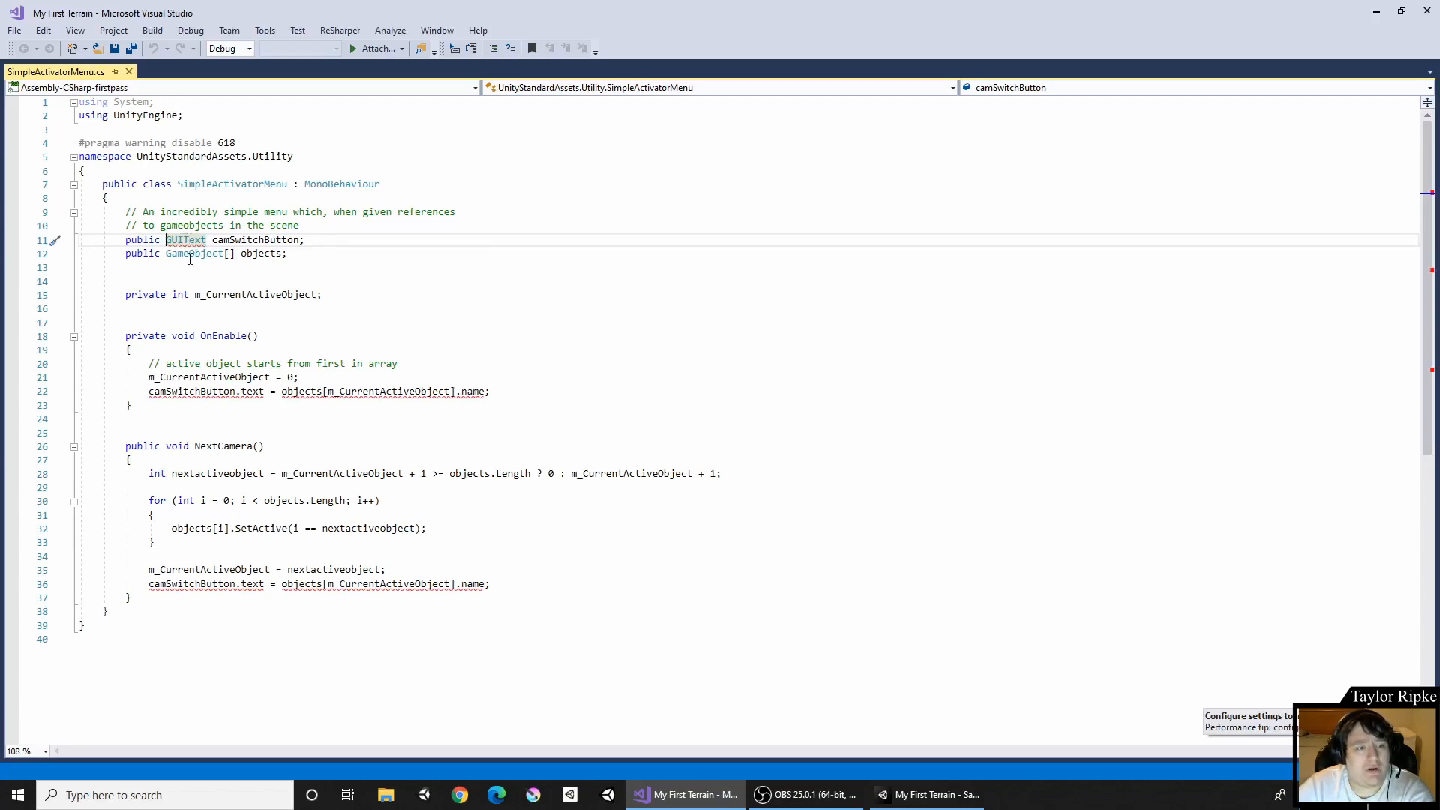
Change the type of the camSwitchButton field in SimpleActivatorMenu.cs to Text.
{"action": "left_click", "coordinate": [183, 239]}
{"action": "key", "text": "BackSpace"}
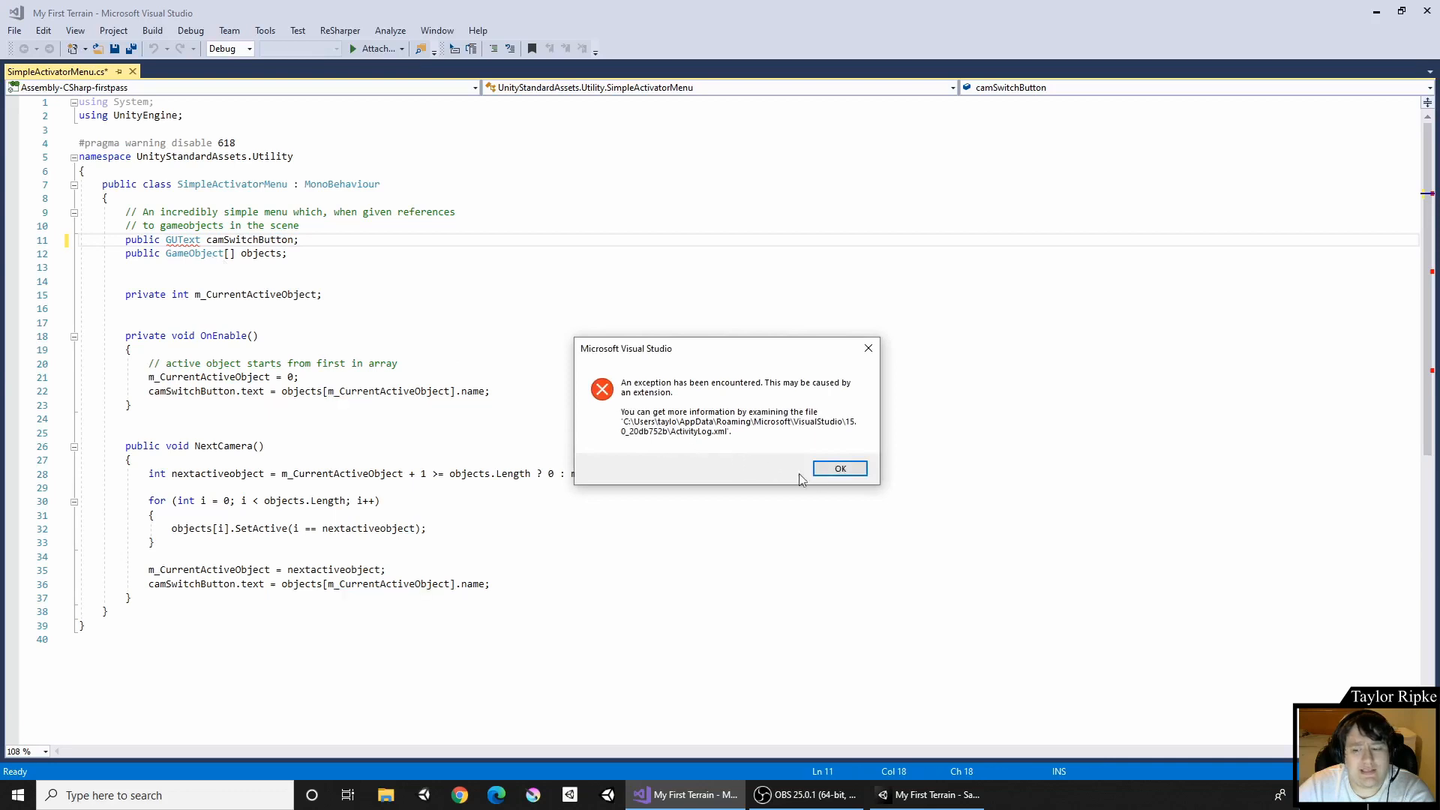
{"action": "left_click", "coordinate": [834, 471]}
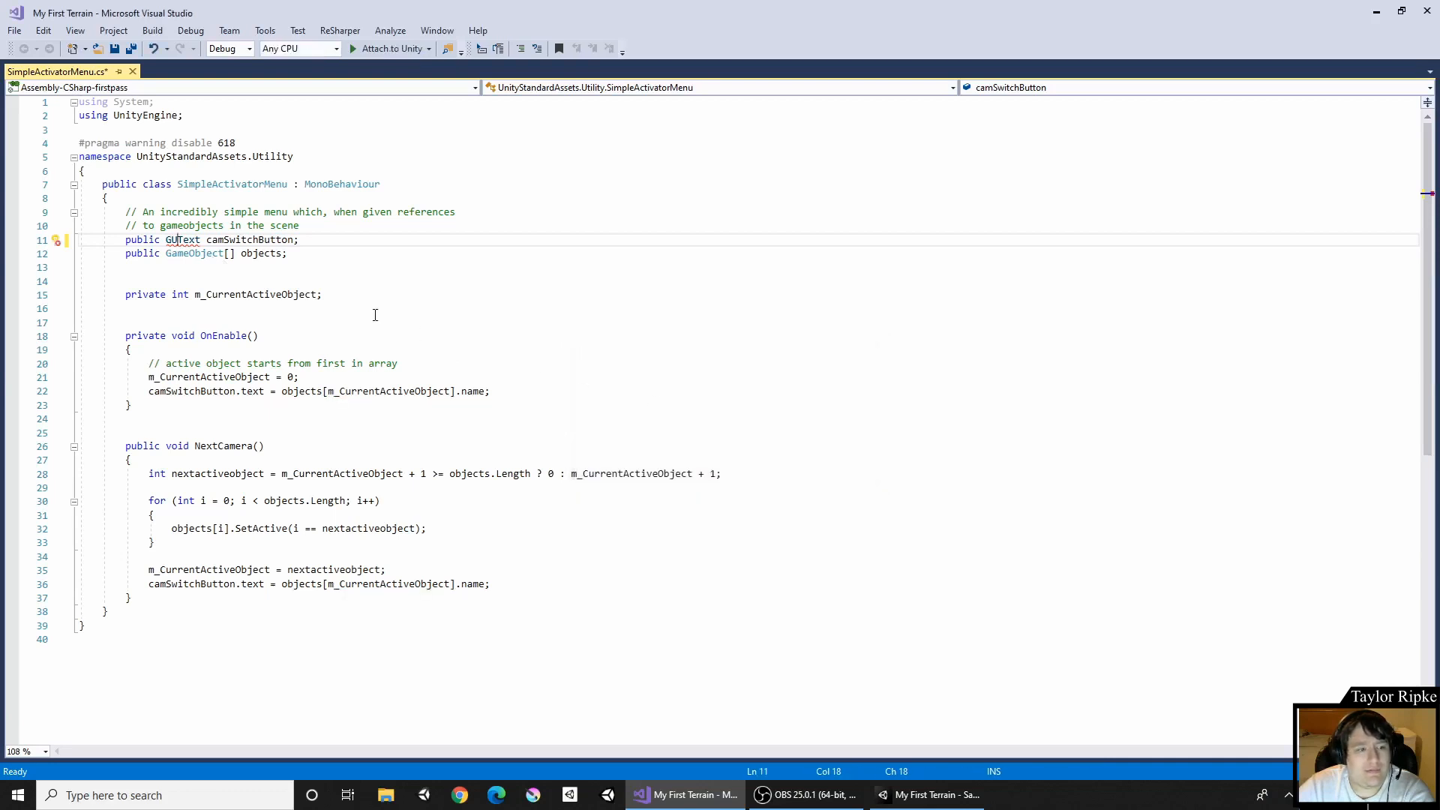
{"action": "key", "text": "BackSpace"}
{"action": "key", "text": "BackSpace"}
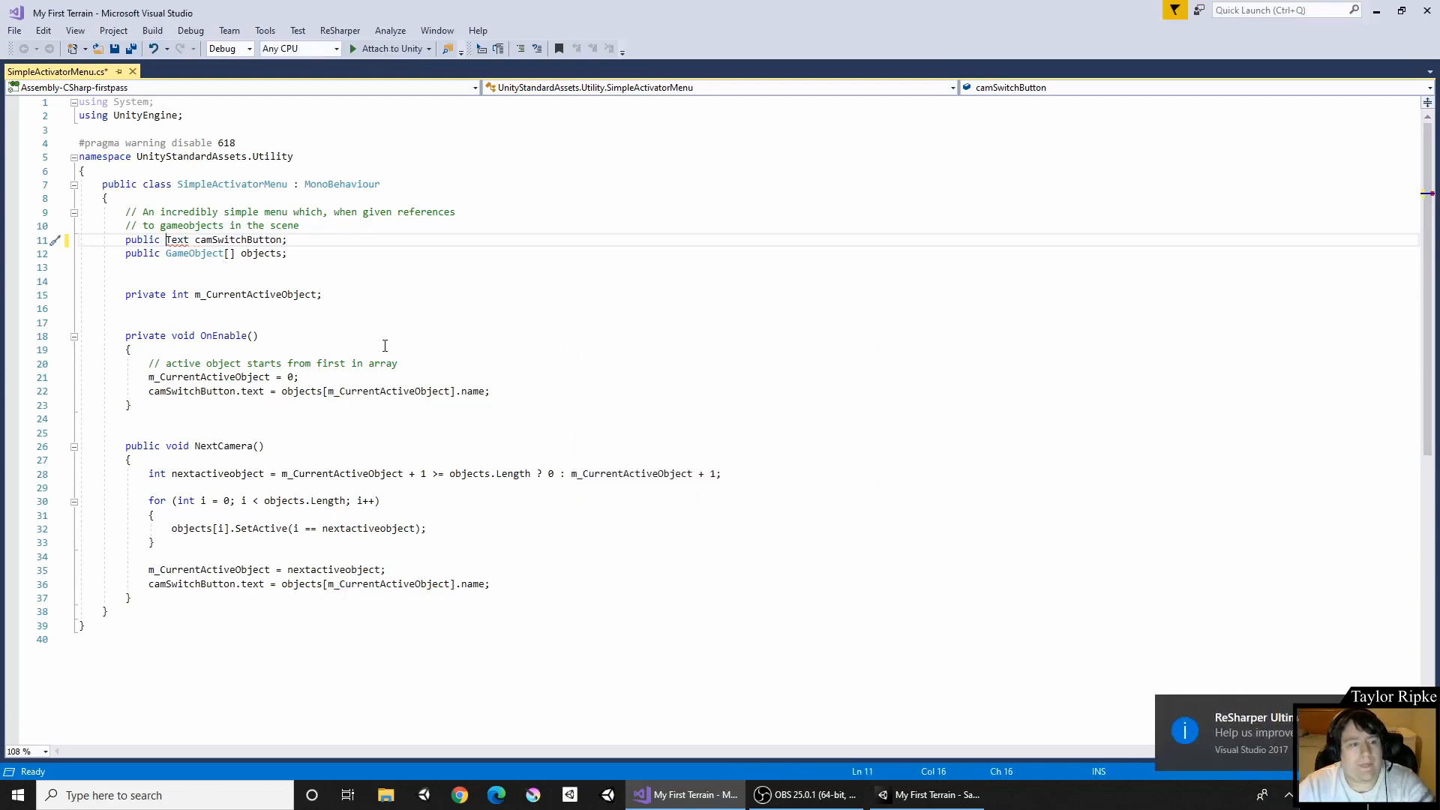
{"action": "left_click", "coordinate": [319, 294]}
Copy the using UnityEngine; directive at the start of the script.
{"action": "left_click", "coordinate": [187, 118]}
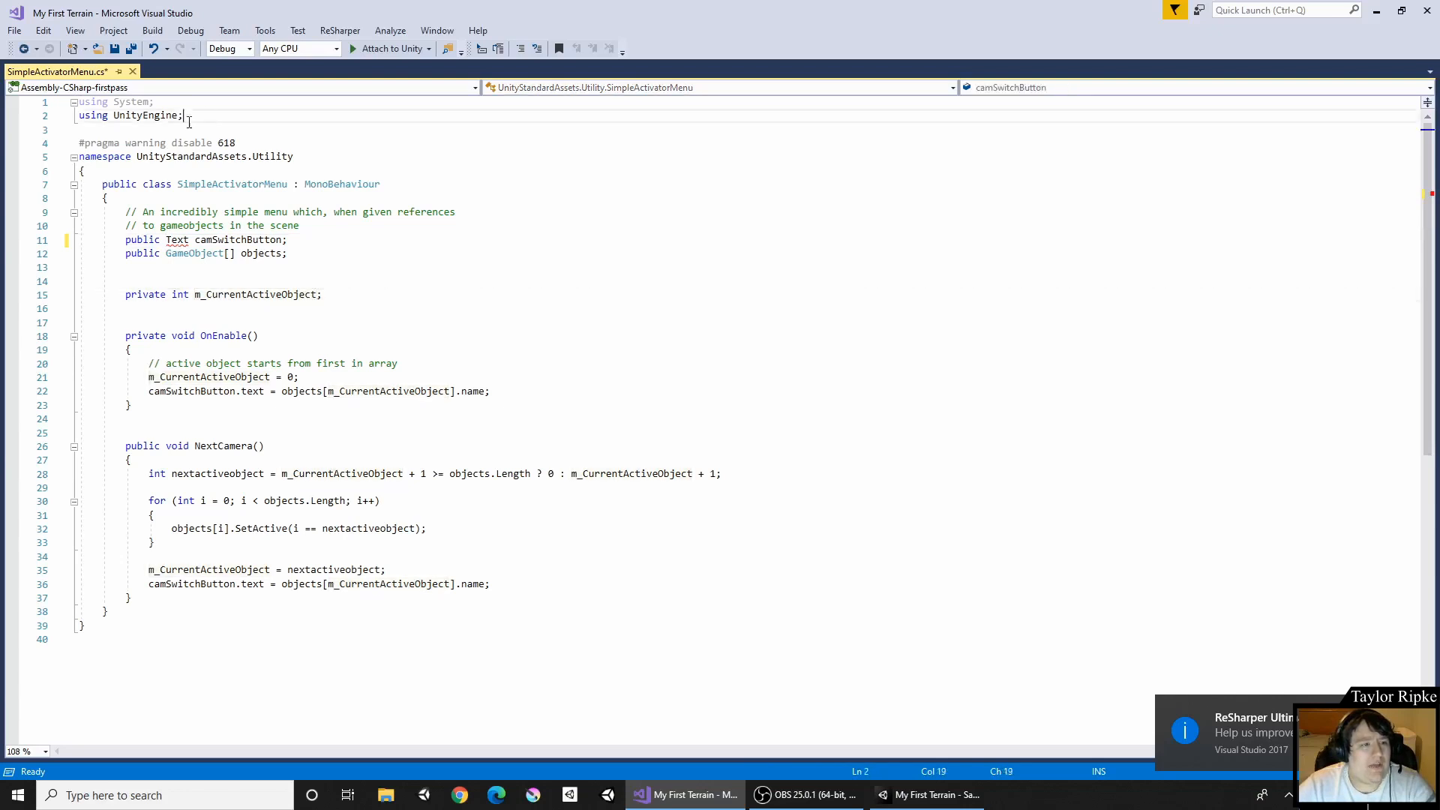
{"action": "key", "text": "shift+Home"}
{"action": "key", "text": "shift+Up"}
{"action": "key", "text": "shift+Down"}
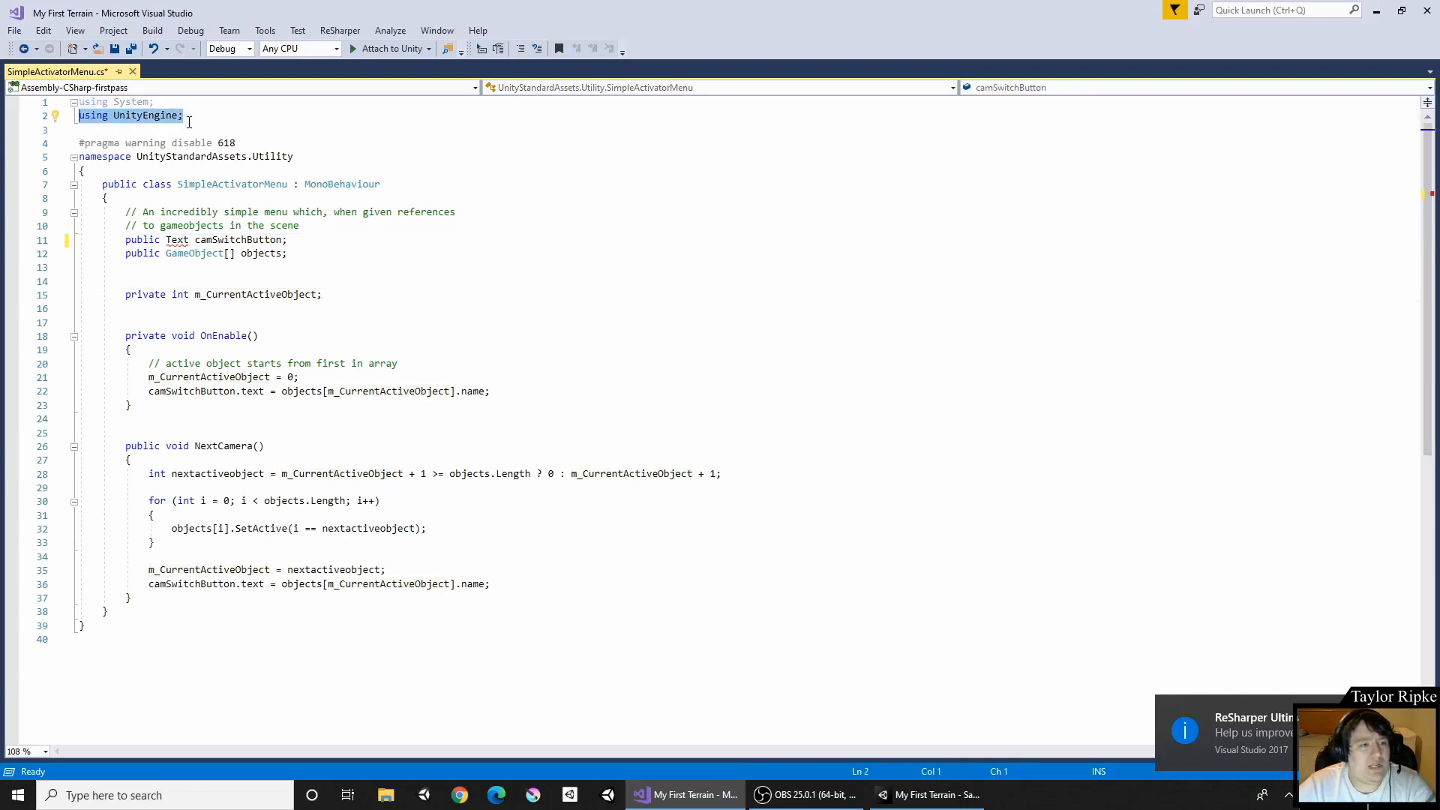
{"action": "key", "text": "ctrl+c"}
{"action": "key", "text": "Right"}
{"action": "type", "text": "+"}
{"action": "key", "text": "ctrl+v"}
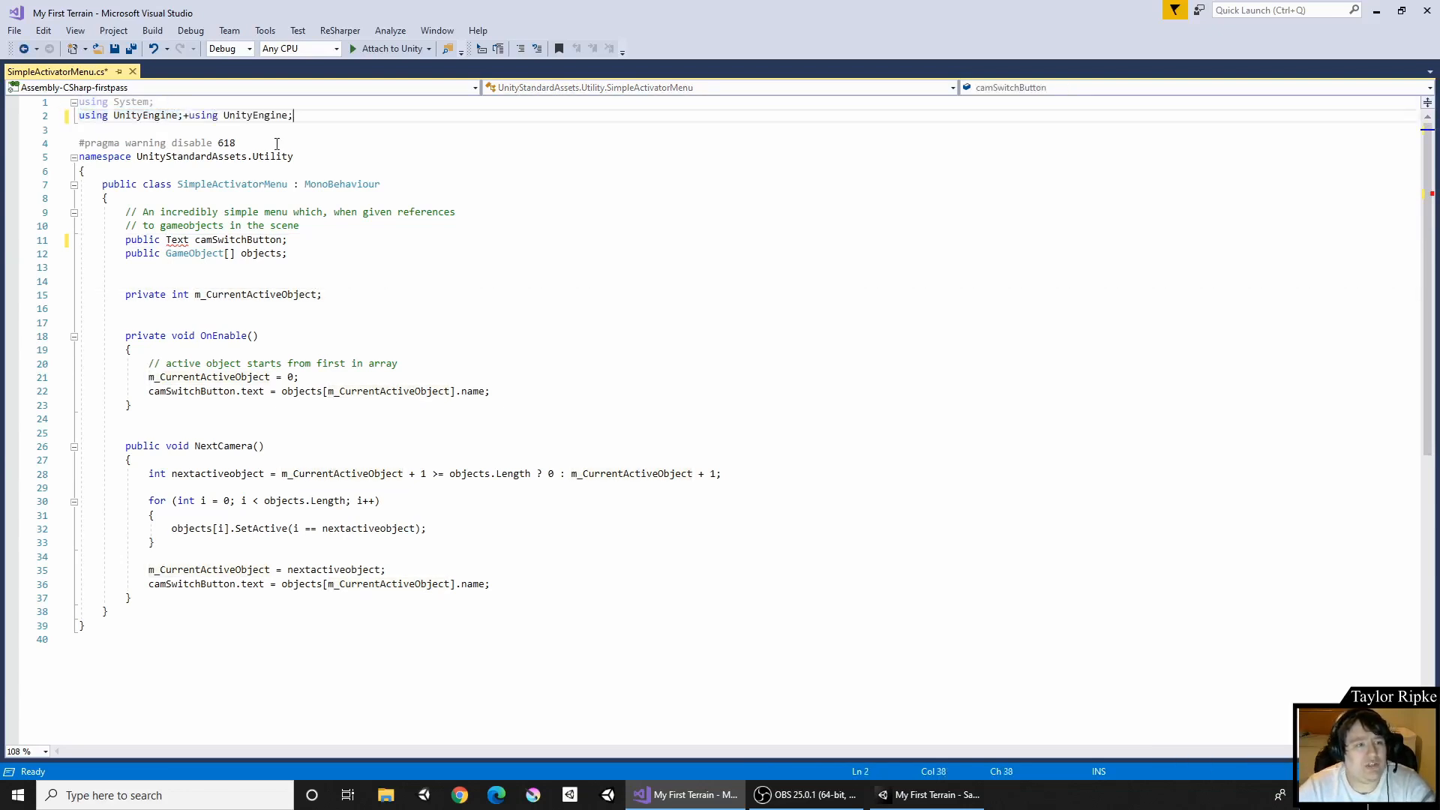
{"action": "key", "text": "ctrl+z"}
{"action": "key", "text": "ctrl+z"}
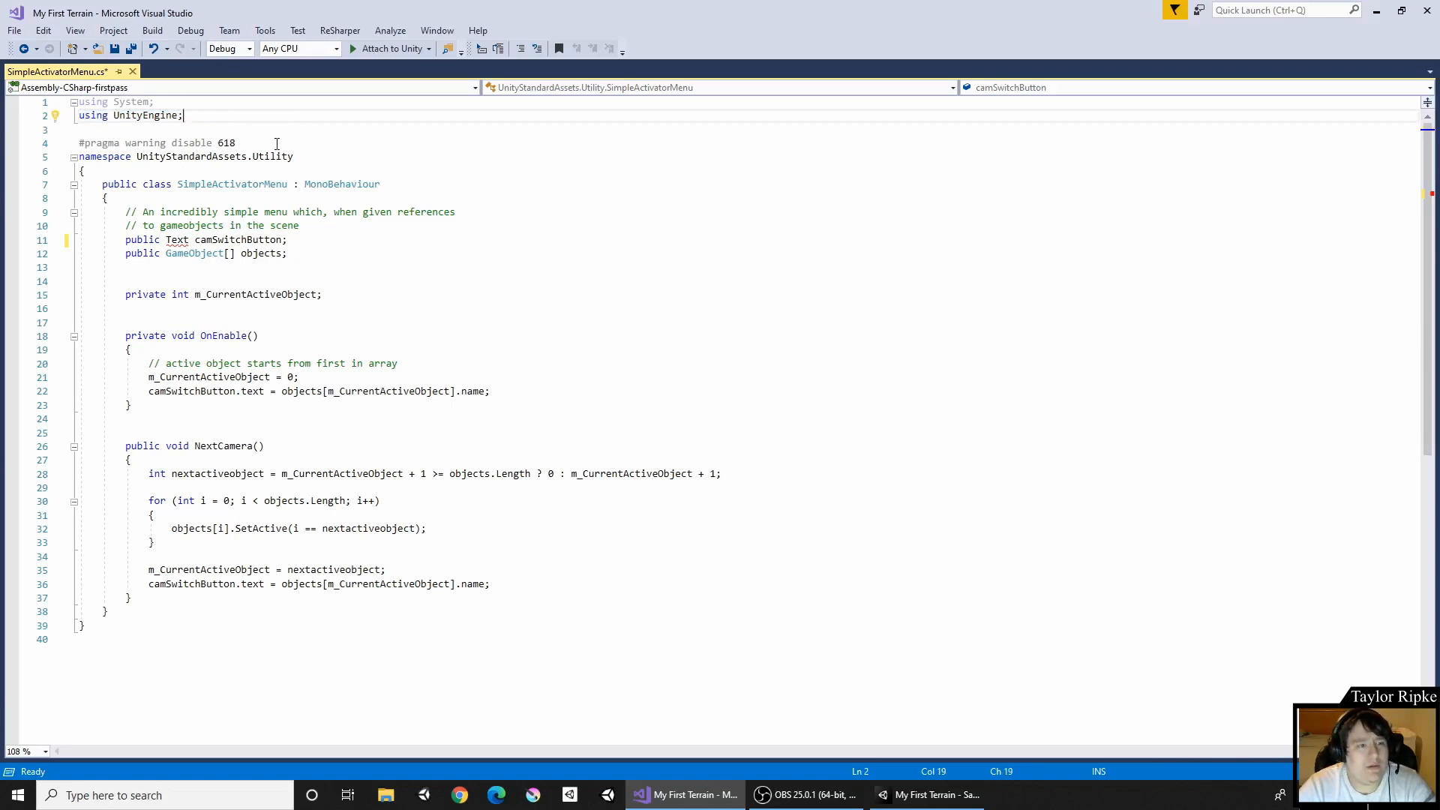
Add a using UnityEngine.UI; directive on a new line below using UnityEngine;, reusing the copied line.
{"action": "key", "text": "Return"}
{"action": "key", "text": "ctrl+v"}
{"action": "key", "text": "Left"}
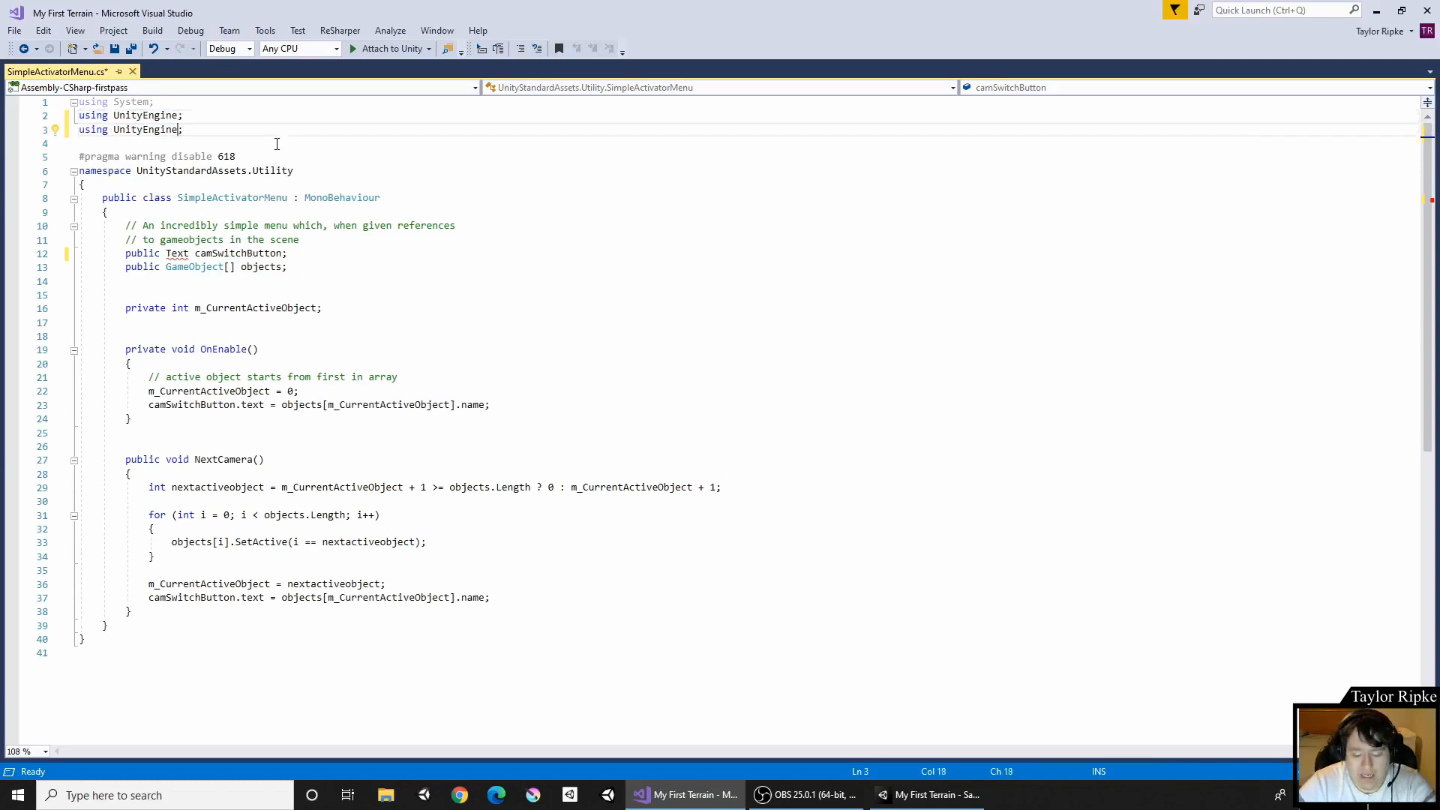
{"action": "type", "text": ".UI"}
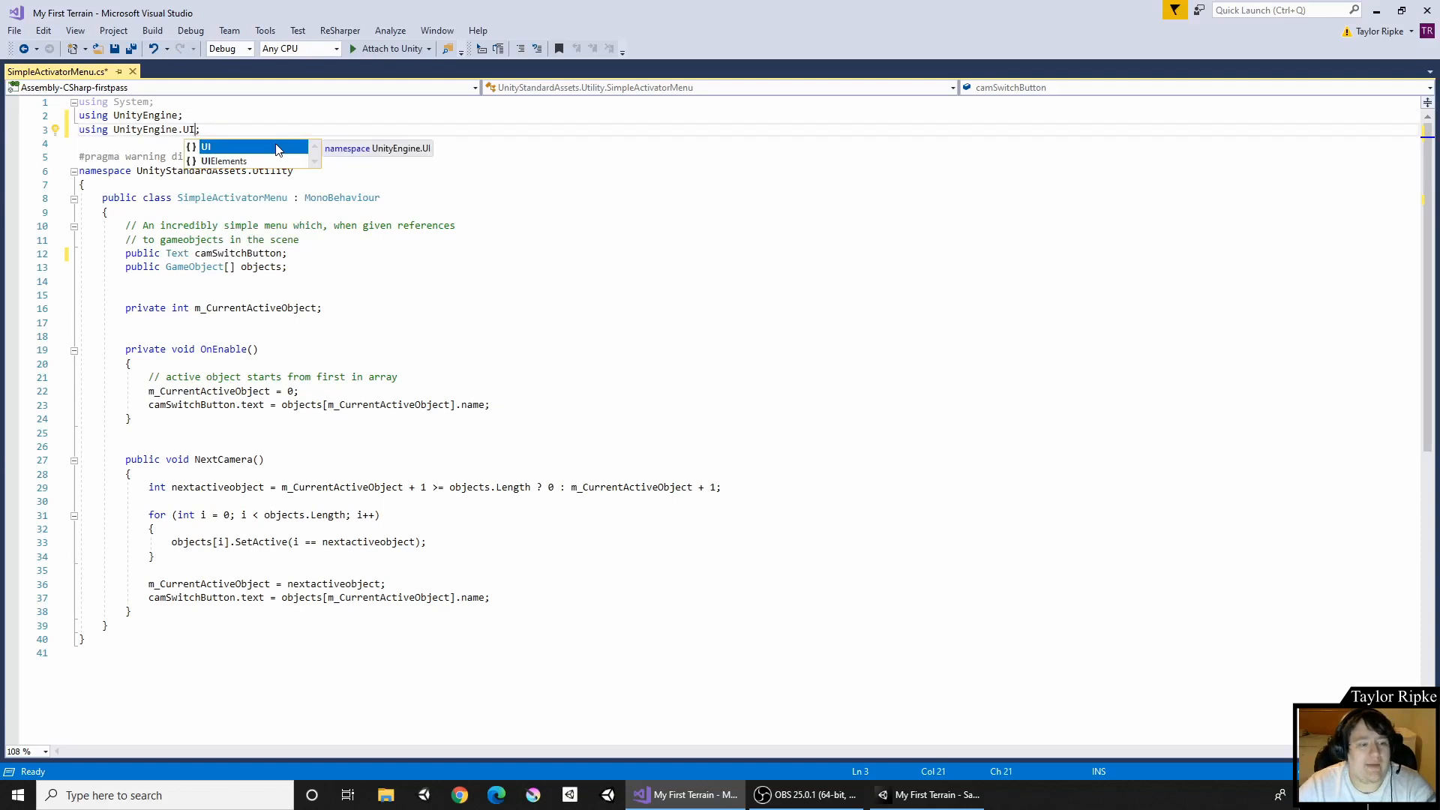
{"action": "left_click", "coordinate": [507, 279]}
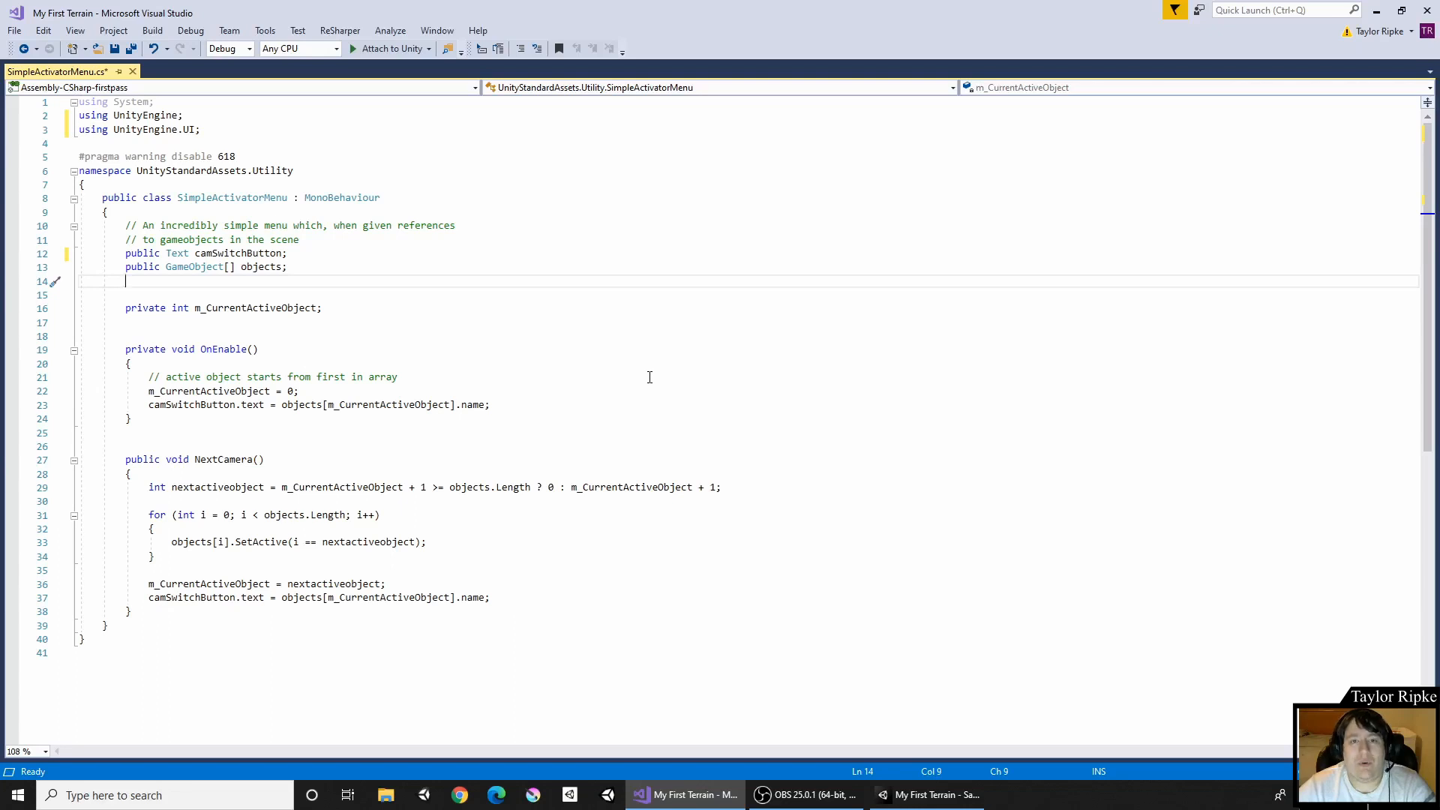
Save the script, closing Visual Studio to return to Unity, and clear the Console messages.
{"action": "key", "text": "ctrl+s"}
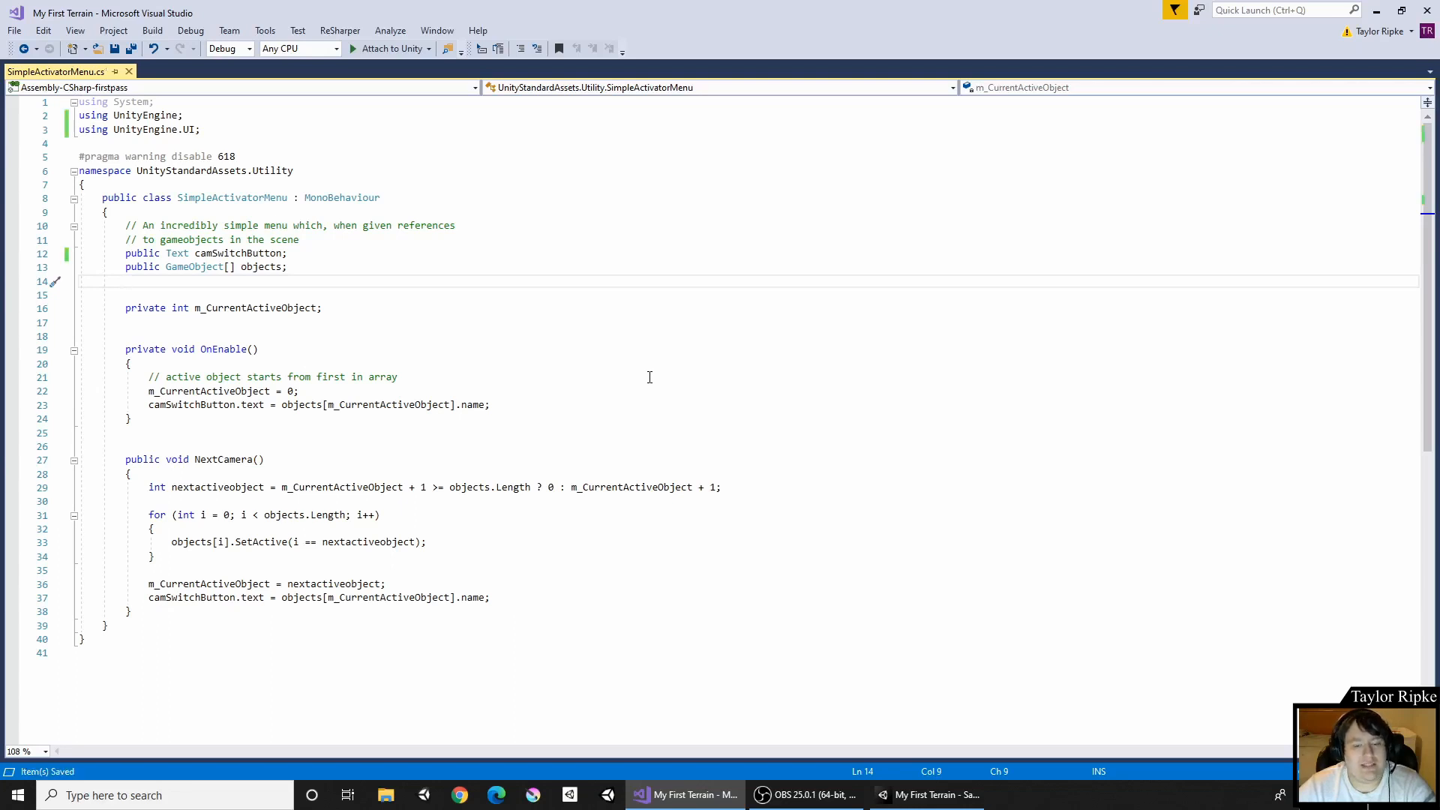
{"action": "left_click", "coordinate": [1427, 11]}
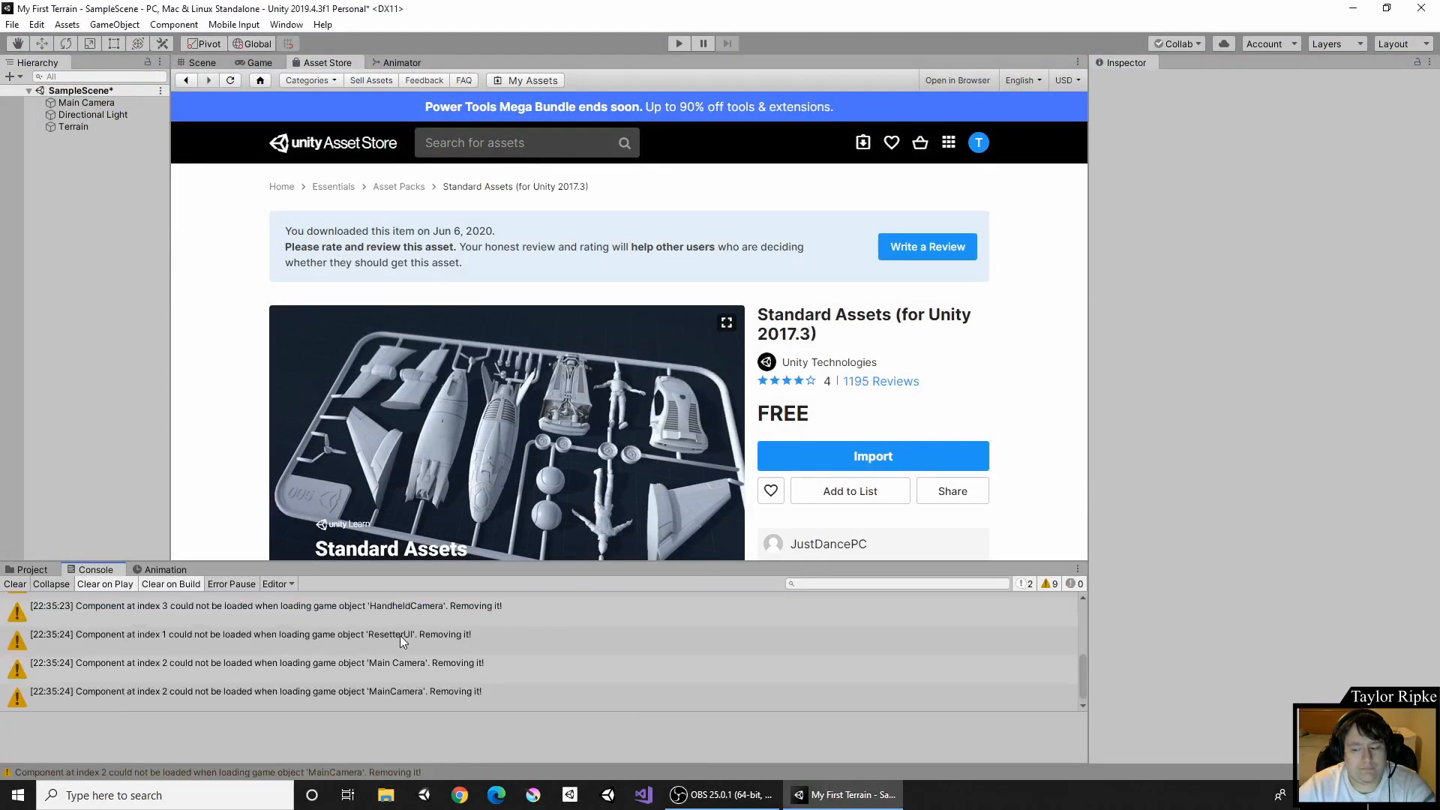
{"action": "left_click", "coordinate": [16, 585]}
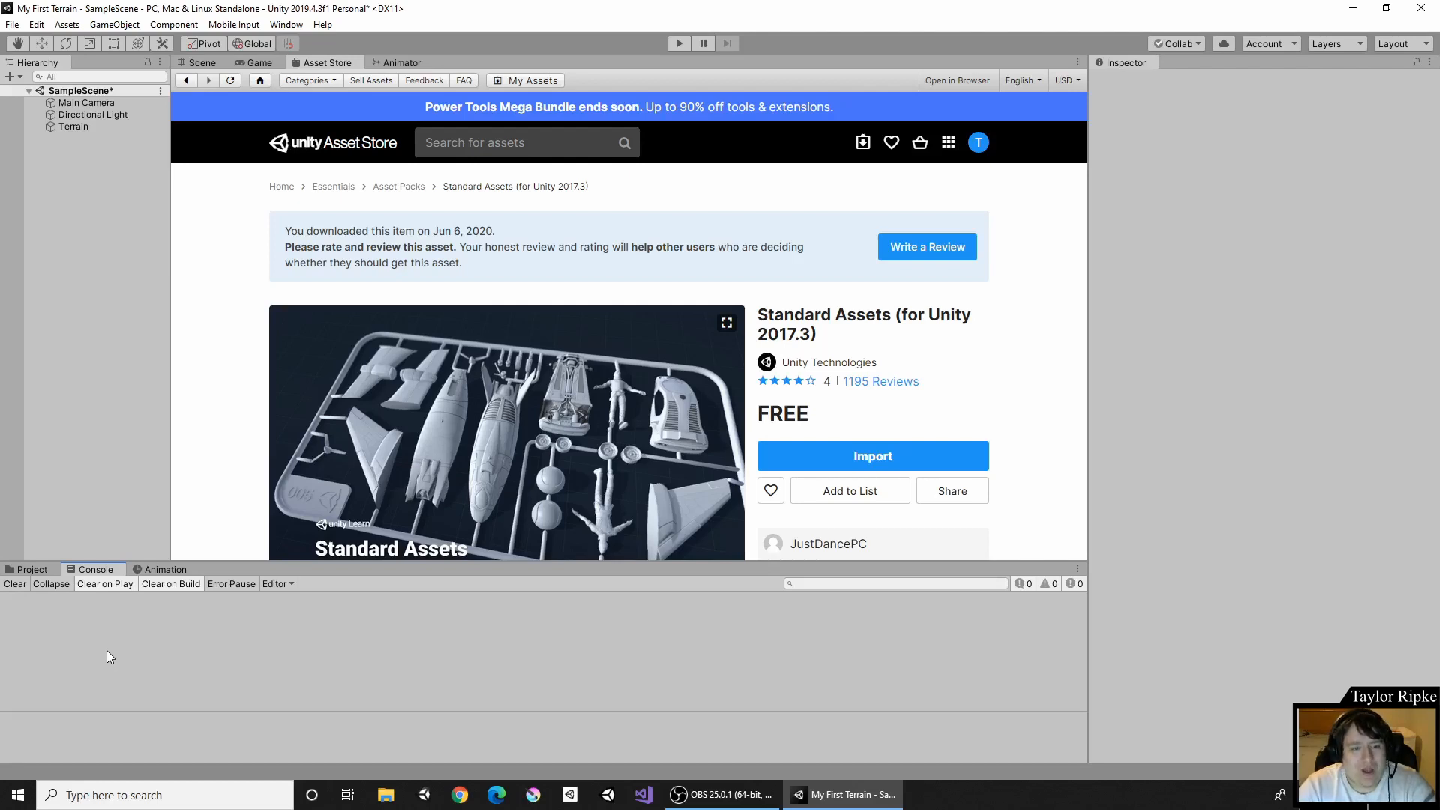
Add the Conifer_Desktop prefab as a paintable tree on the Terrain object.
{"action": "left_click", "coordinate": [204, 63]}
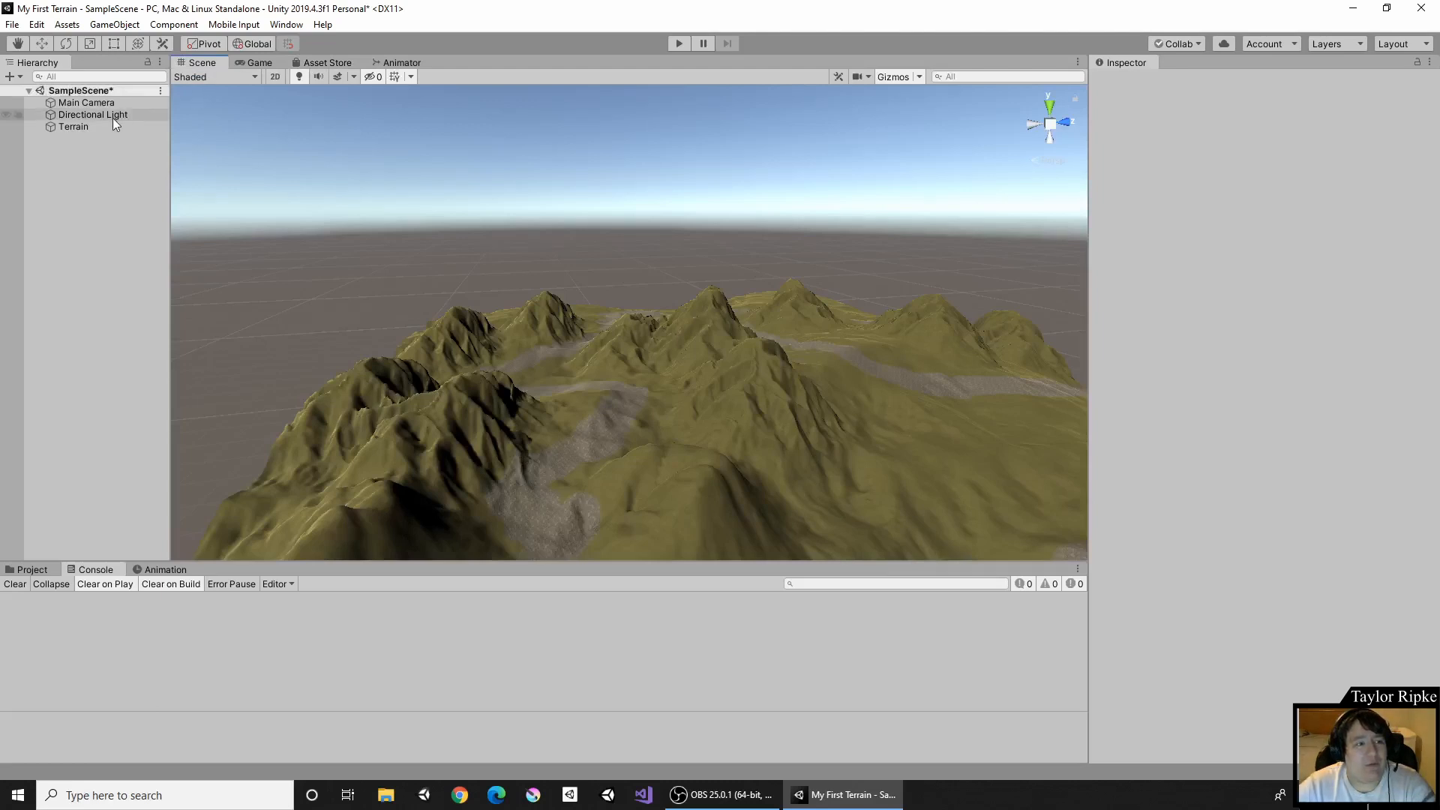
{"action": "left_click", "coordinate": [67, 130]}
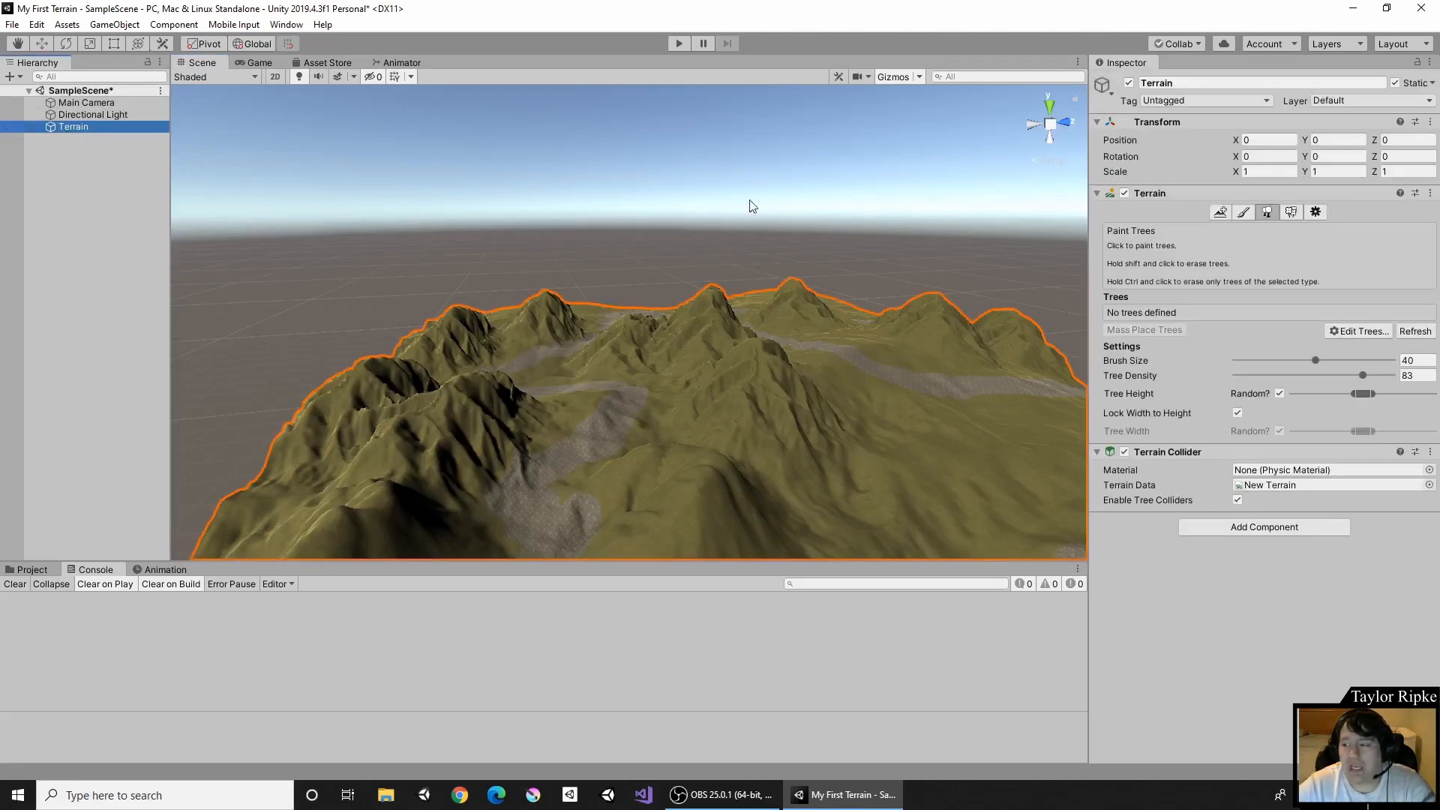
{"action": "left_click", "coordinate": [1357, 332]}
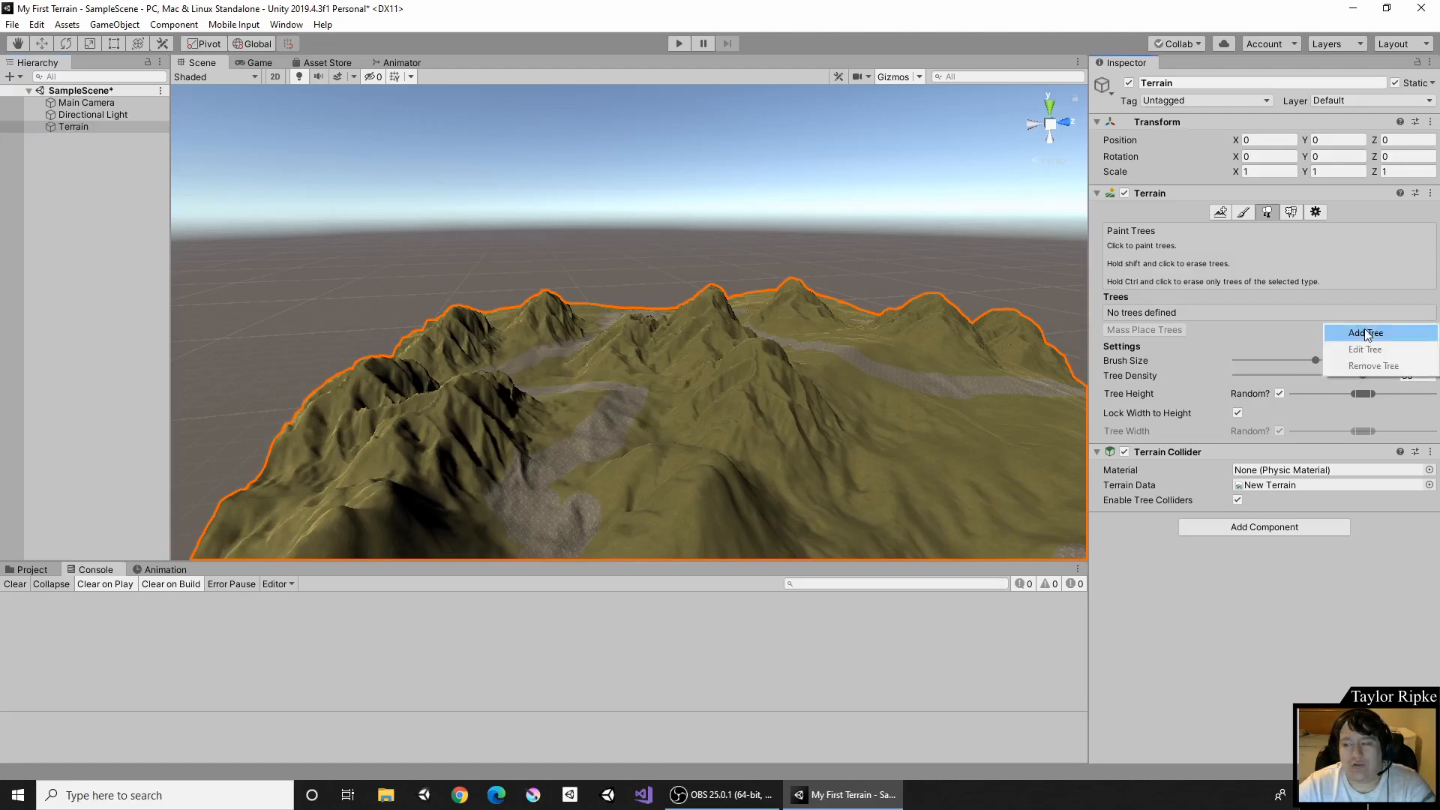
{"action": "left_click", "coordinate": [1365, 333]}
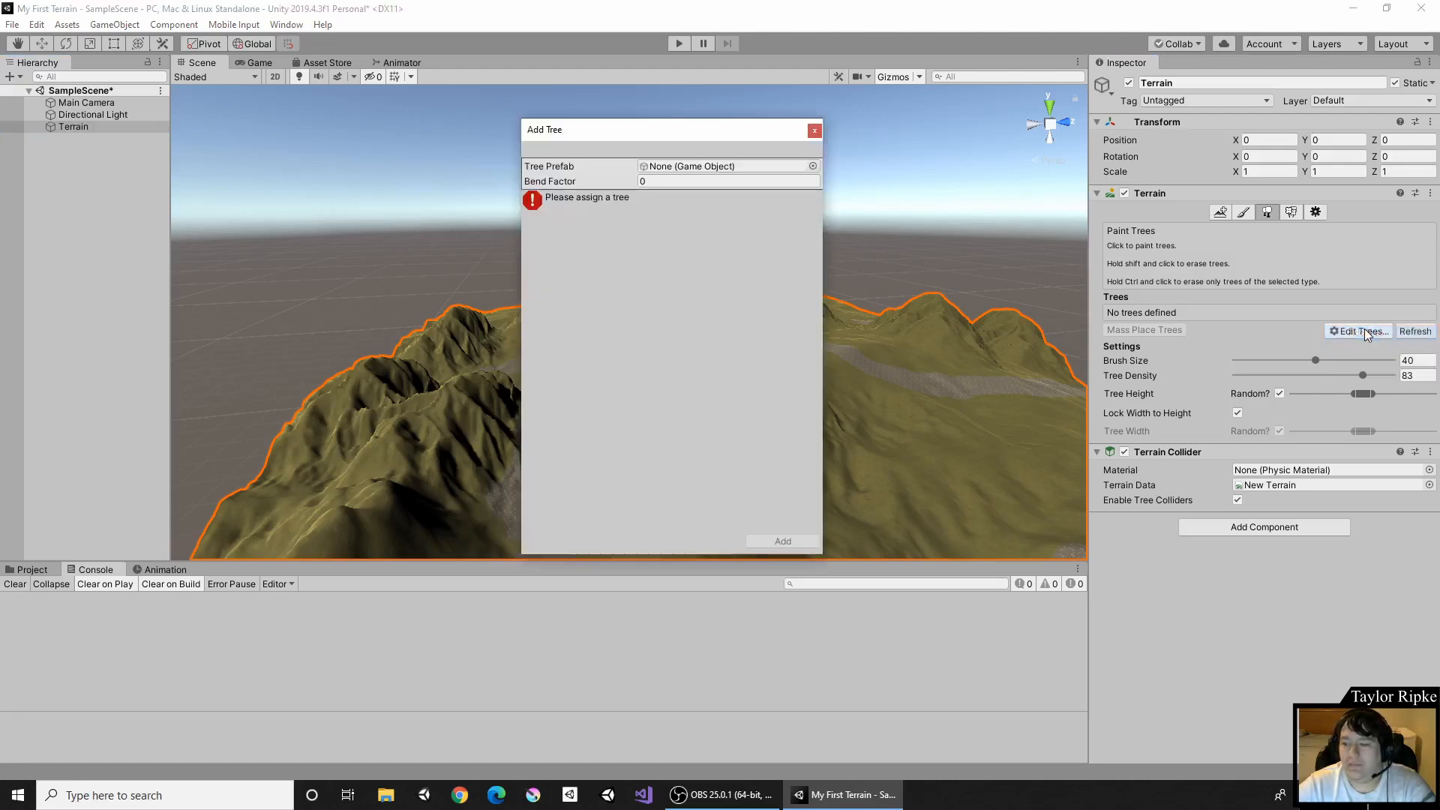
{"action": "left_click", "coordinate": [813, 165]}
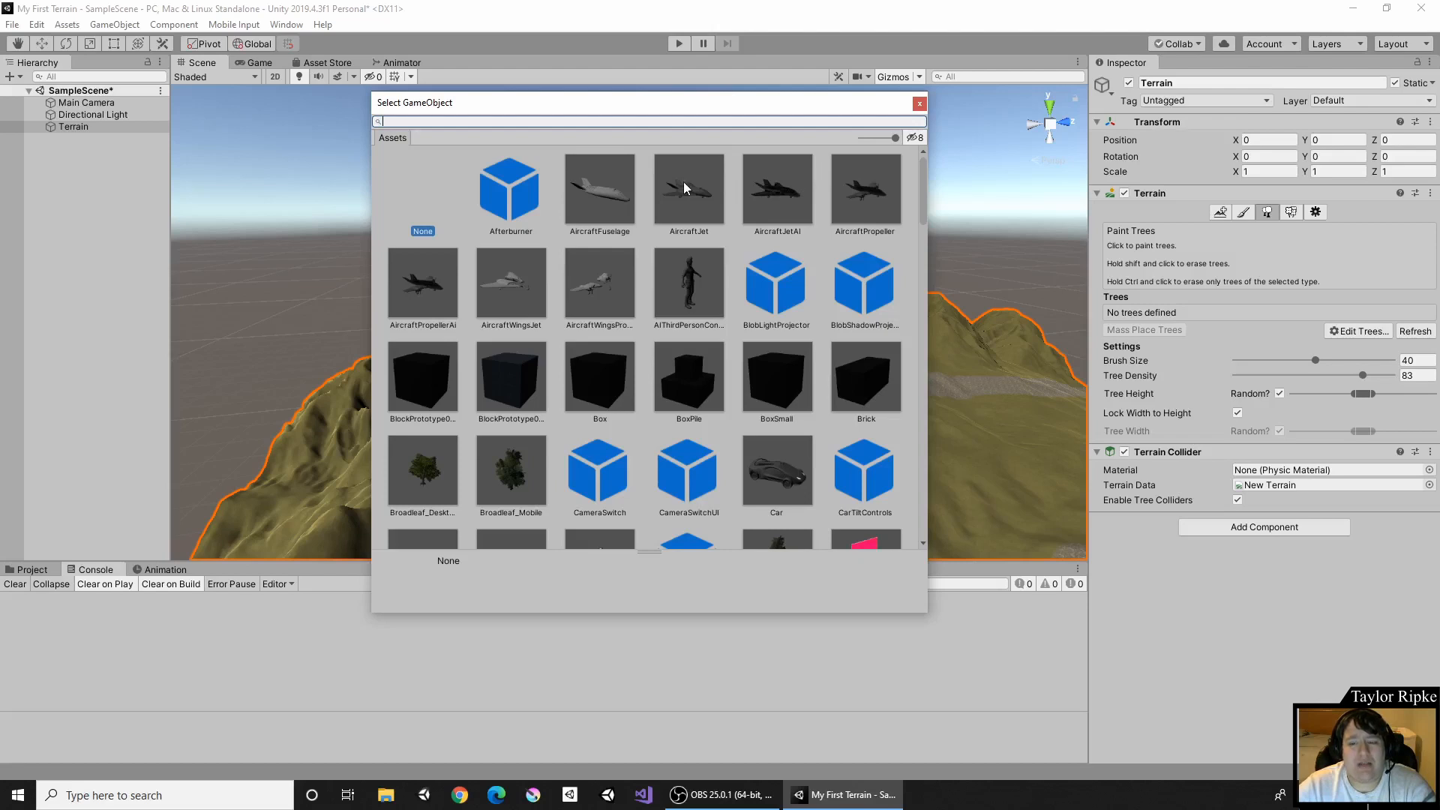
{"action": "scroll", "coordinate": [684, 191], "scroll_direction": "down", "scroll_amount": 3}
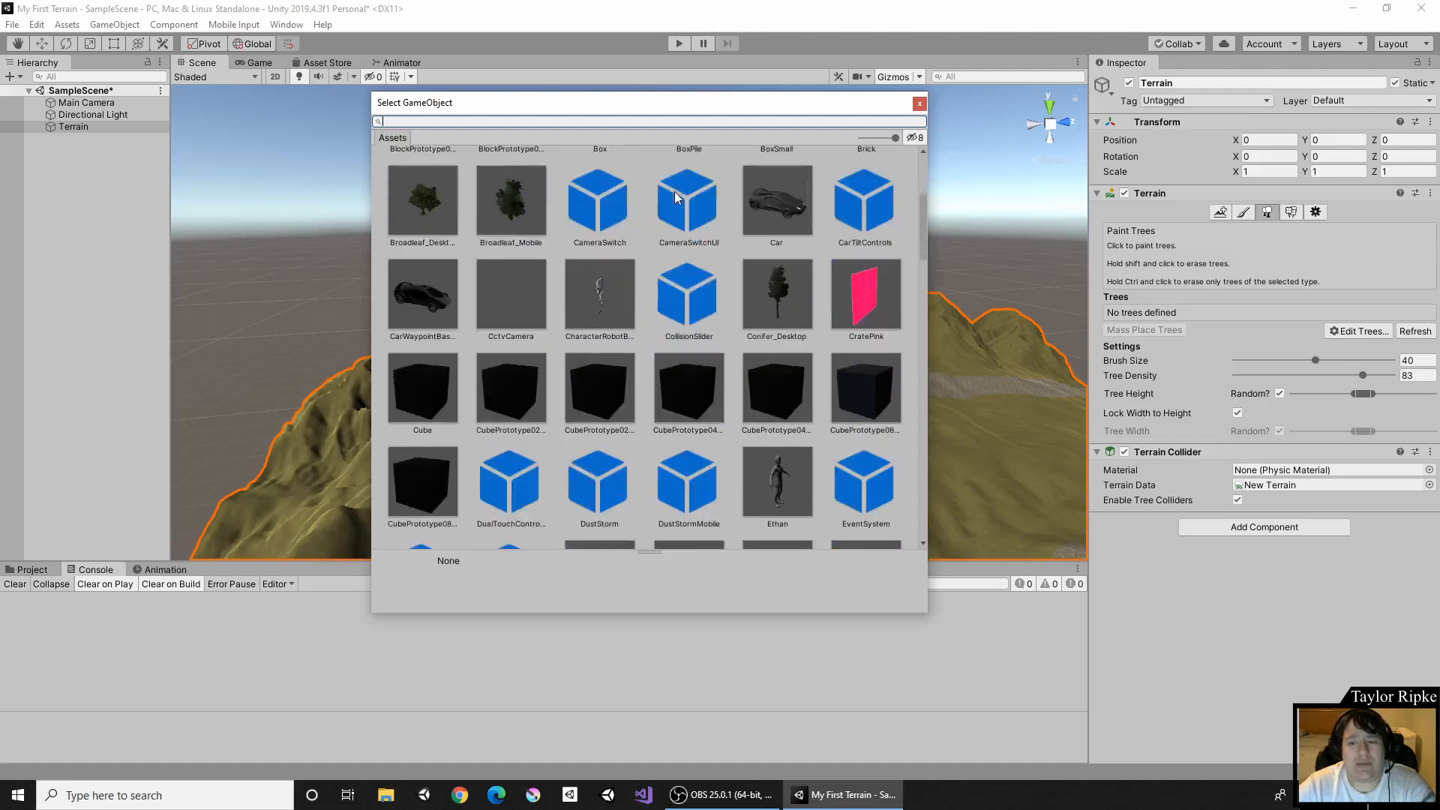
{"action": "scroll", "coordinate": [675, 202], "scroll_direction": "down", "scroll_amount": 15}
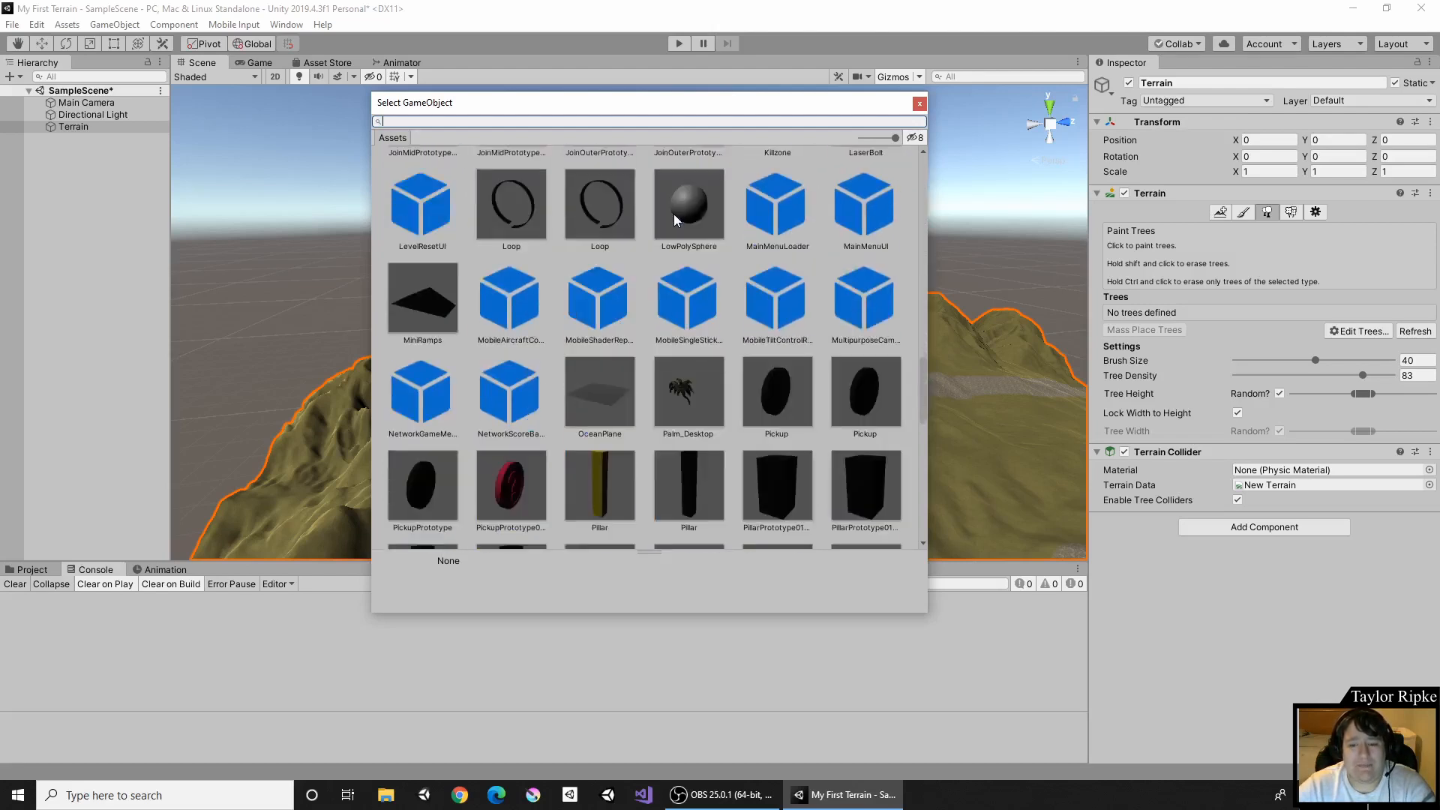
{"action": "scroll", "coordinate": [691, 255], "scroll_direction": "down", "scroll_amount": 6}
{"action": "scroll", "coordinate": [731, 322], "scroll_direction": "up", "scroll_amount": 10}
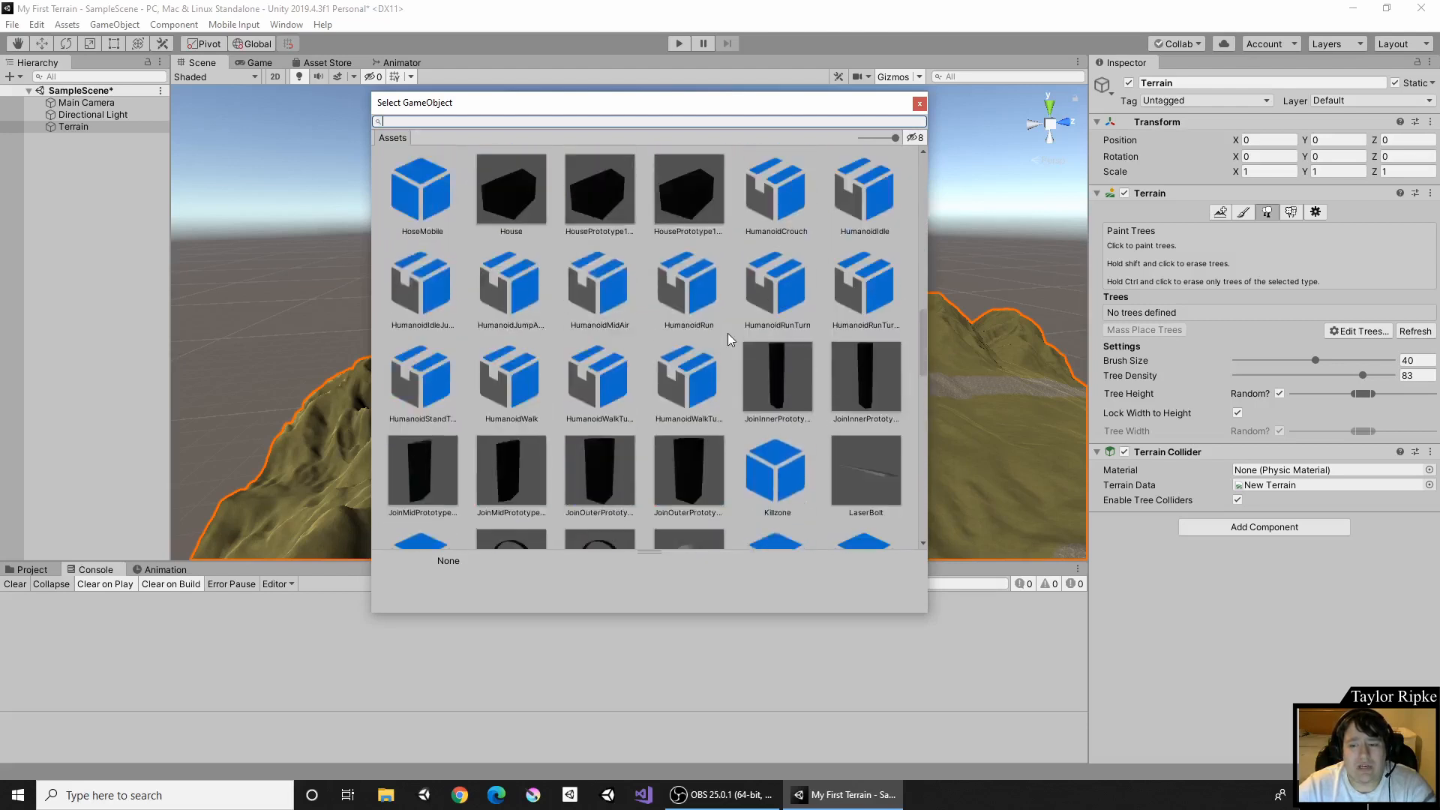
{"action": "scroll", "coordinate": [729, 334], "scroll_direction": "up", "scroll_amount": 10}
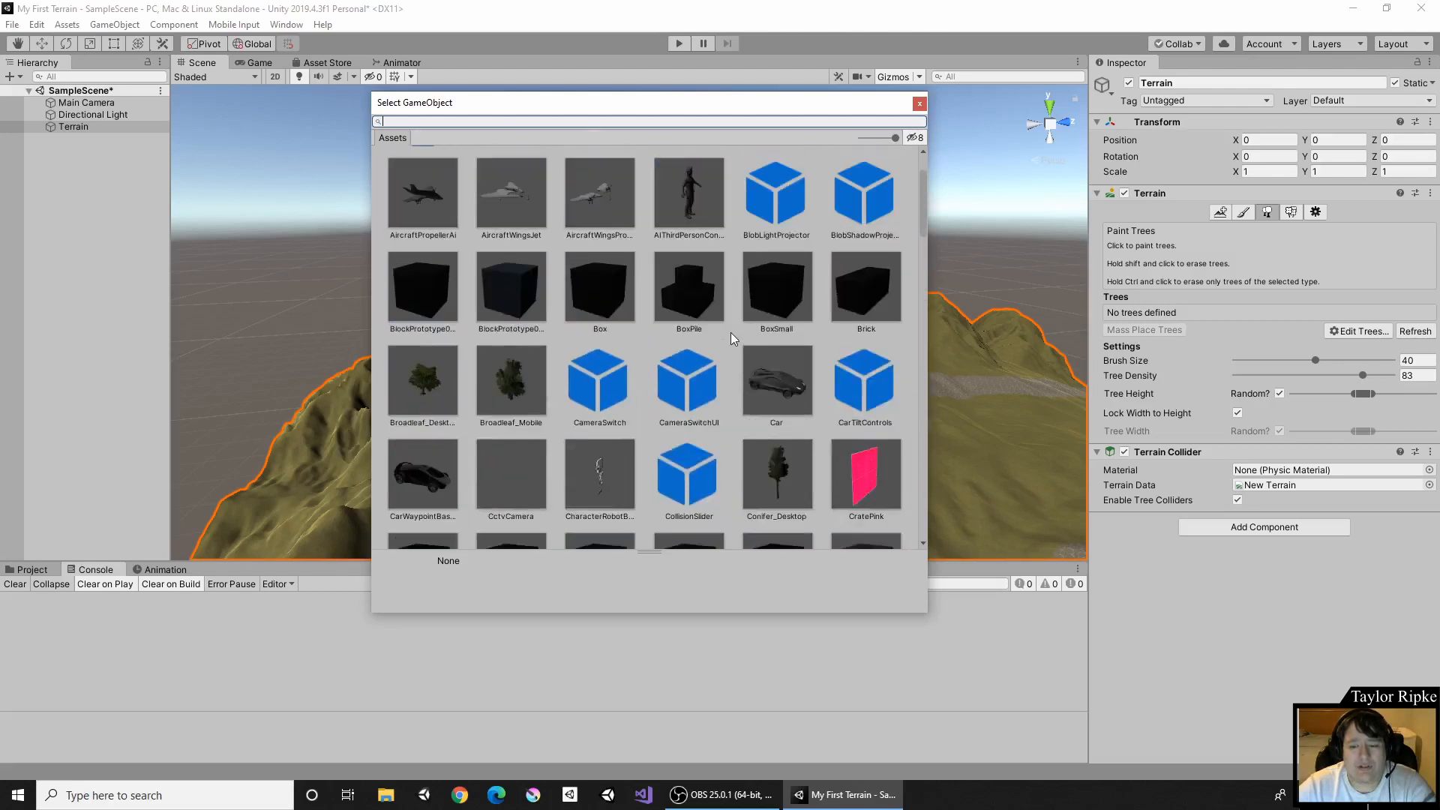
{"action": "scroll", "coordinate": [733, 337], "scroll_direction": "down", "scroll_amount": 2}
{"action": "left_click", "coordinate": [798, 317]}
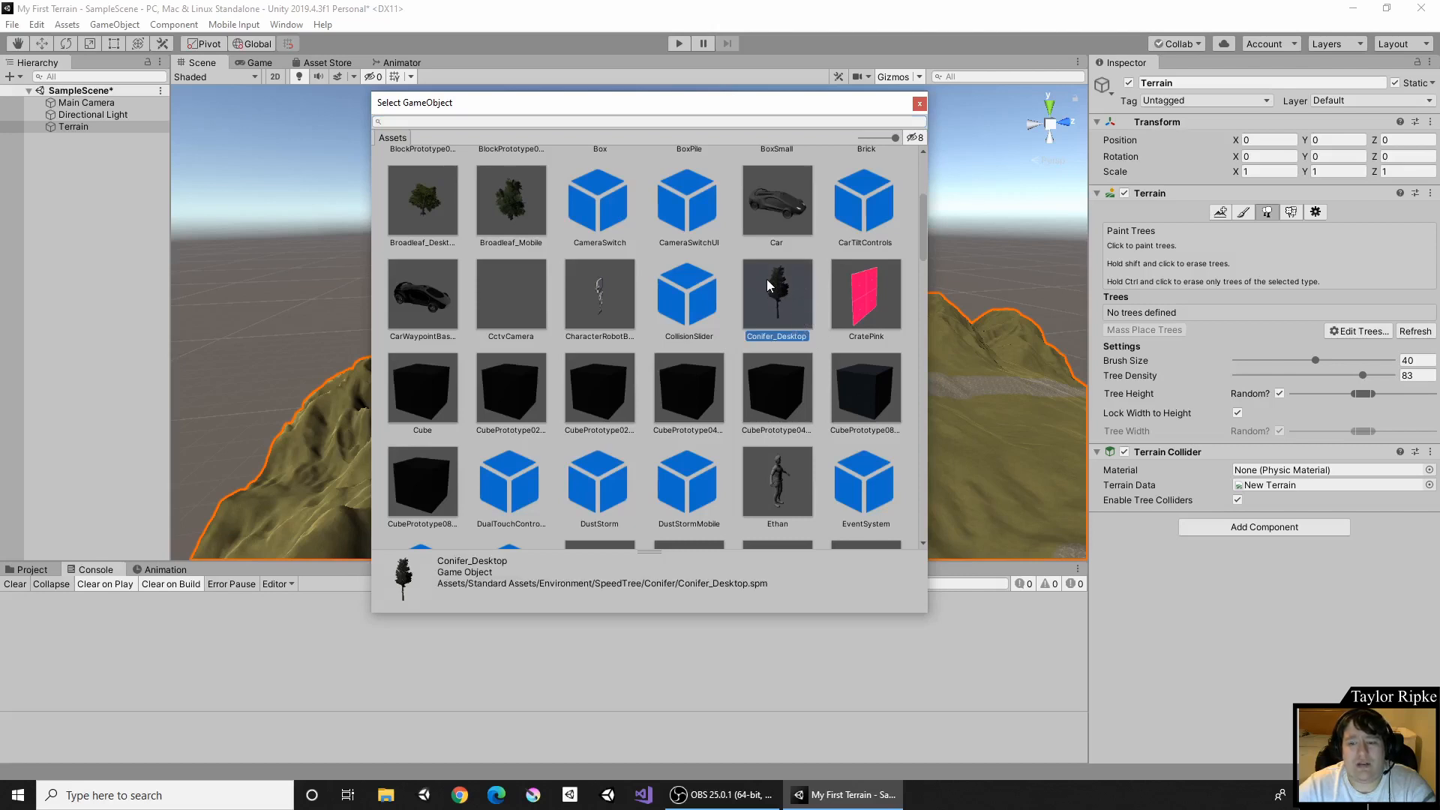
{"action": "double_click", "coordinate": [772, 295]}
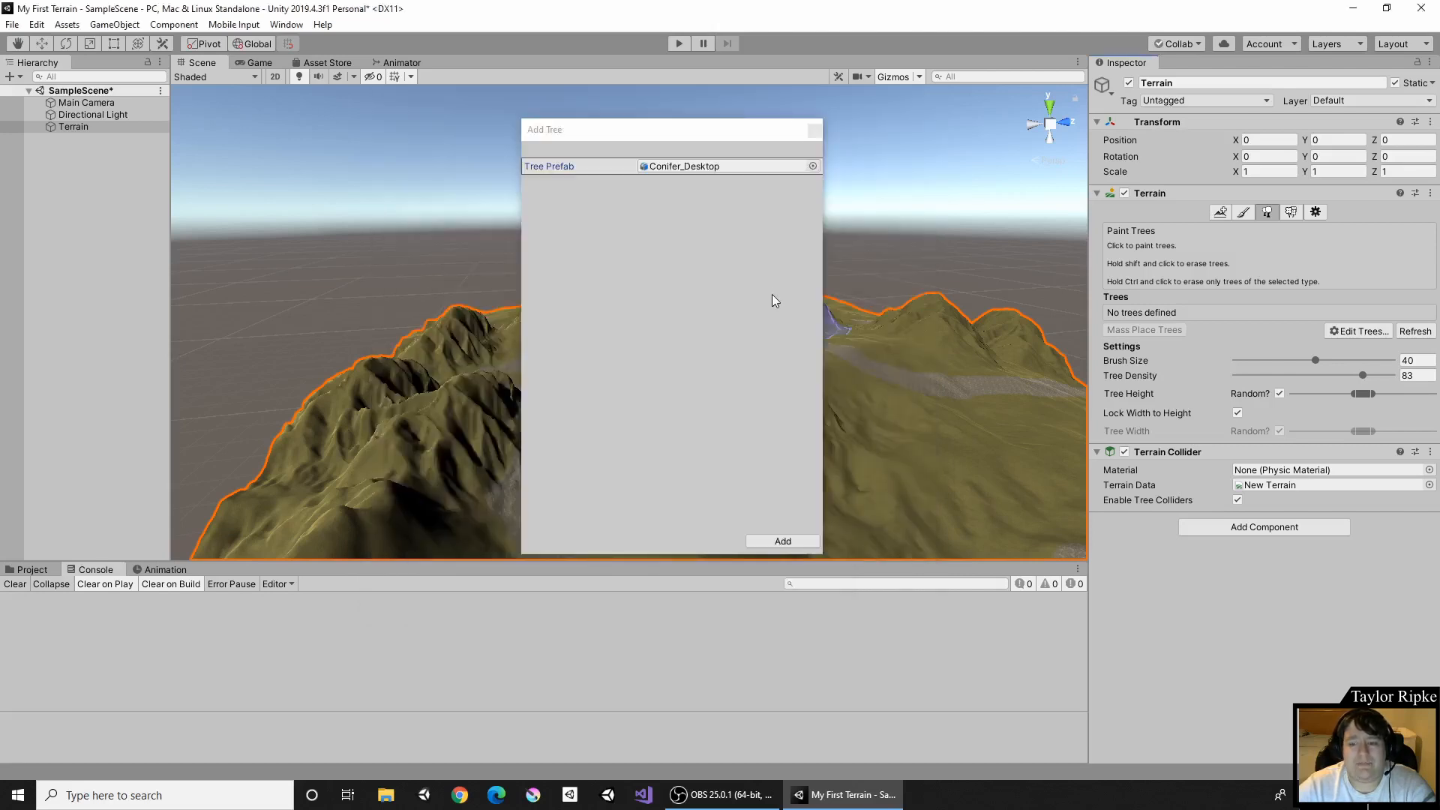
{"action": "left_click", "coordinate": [780, 542]}
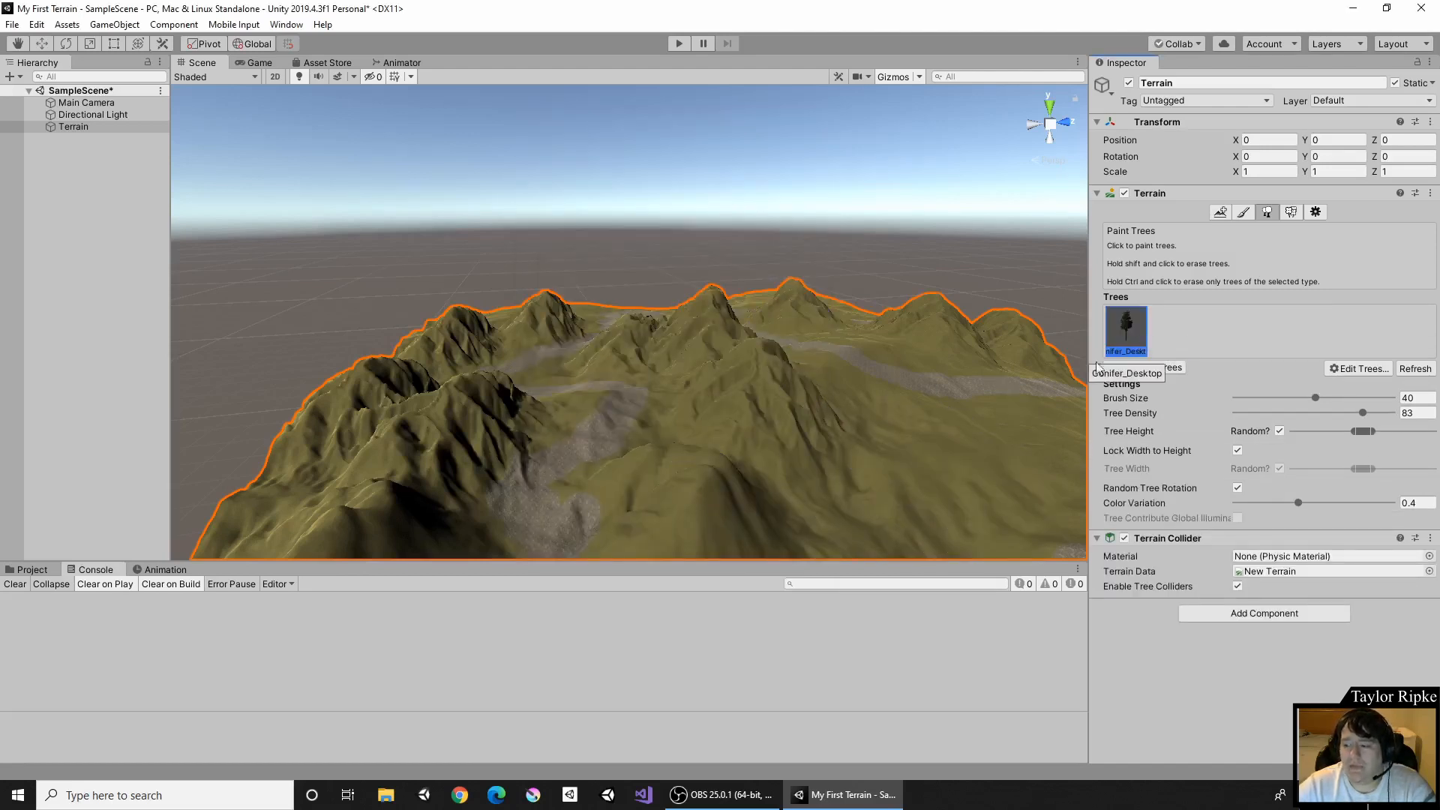
Try painting a dense patch of conifers beside the gravel path, inspect it up close, and undo it.
{"action": "middle_click_drag", "start_coordinate": [907, 409], "coordinate": [847, 405]}
{"action": "mouse_move", "coordinate": [846, 405]}
{"action": "left_mouse_down", "text": "alt"}
{"action": "mouse_move", "coordinate": [781, 325]}
{"action": "mouse_move", "coordinate": [733, 306]}
{"action": "mouse_move", "coordinate": [717, 363]}
{"action": "mouse_move", "coordinate": [797, 355]}
{"action": "mouse_move", "coordinate": [694, 376]}
{"action": "mouse_move", "coordinate": [803, 379]}
{"action": "left_mouse_up", "text": "alt"}
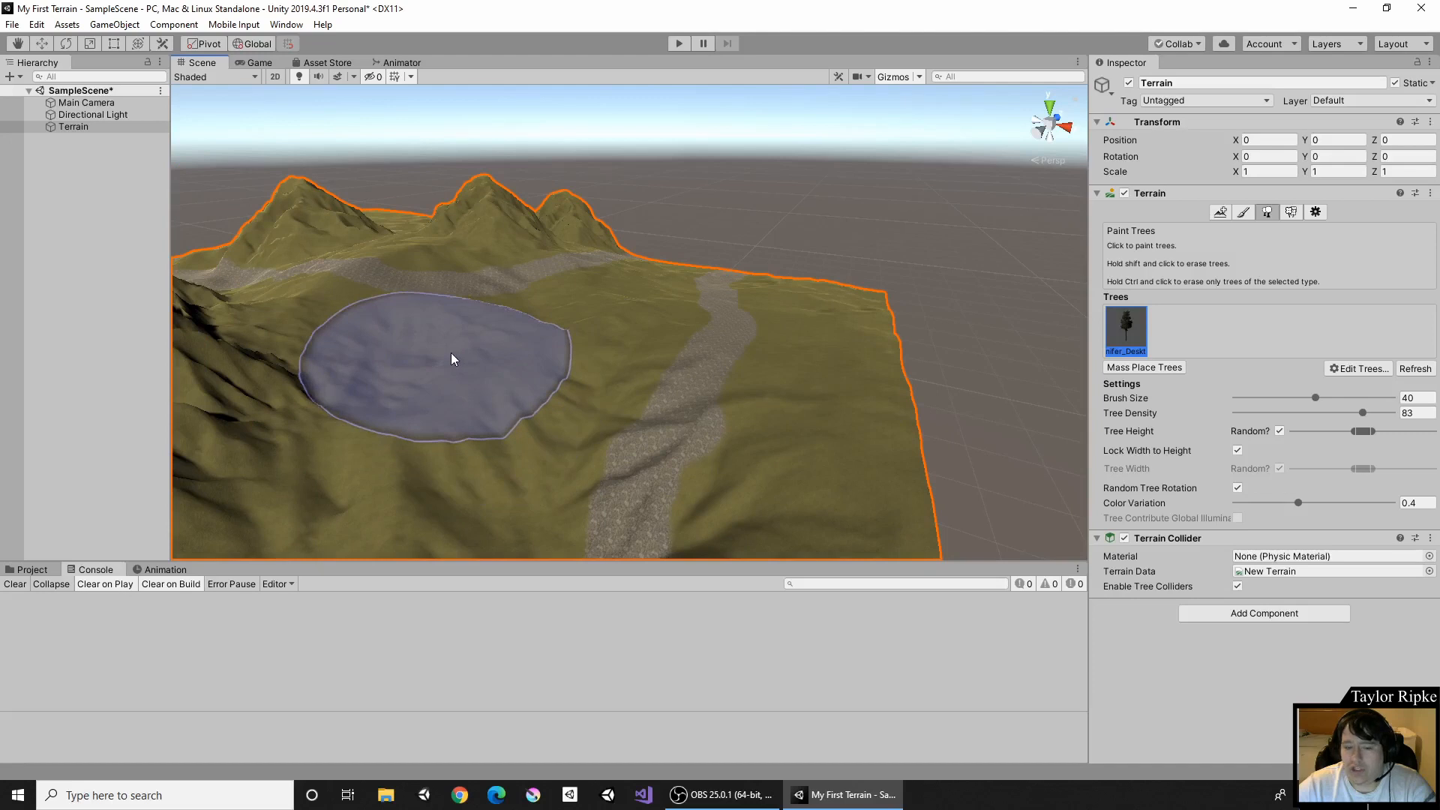
{"action": "left_click", "coordinate": [450, 385]}
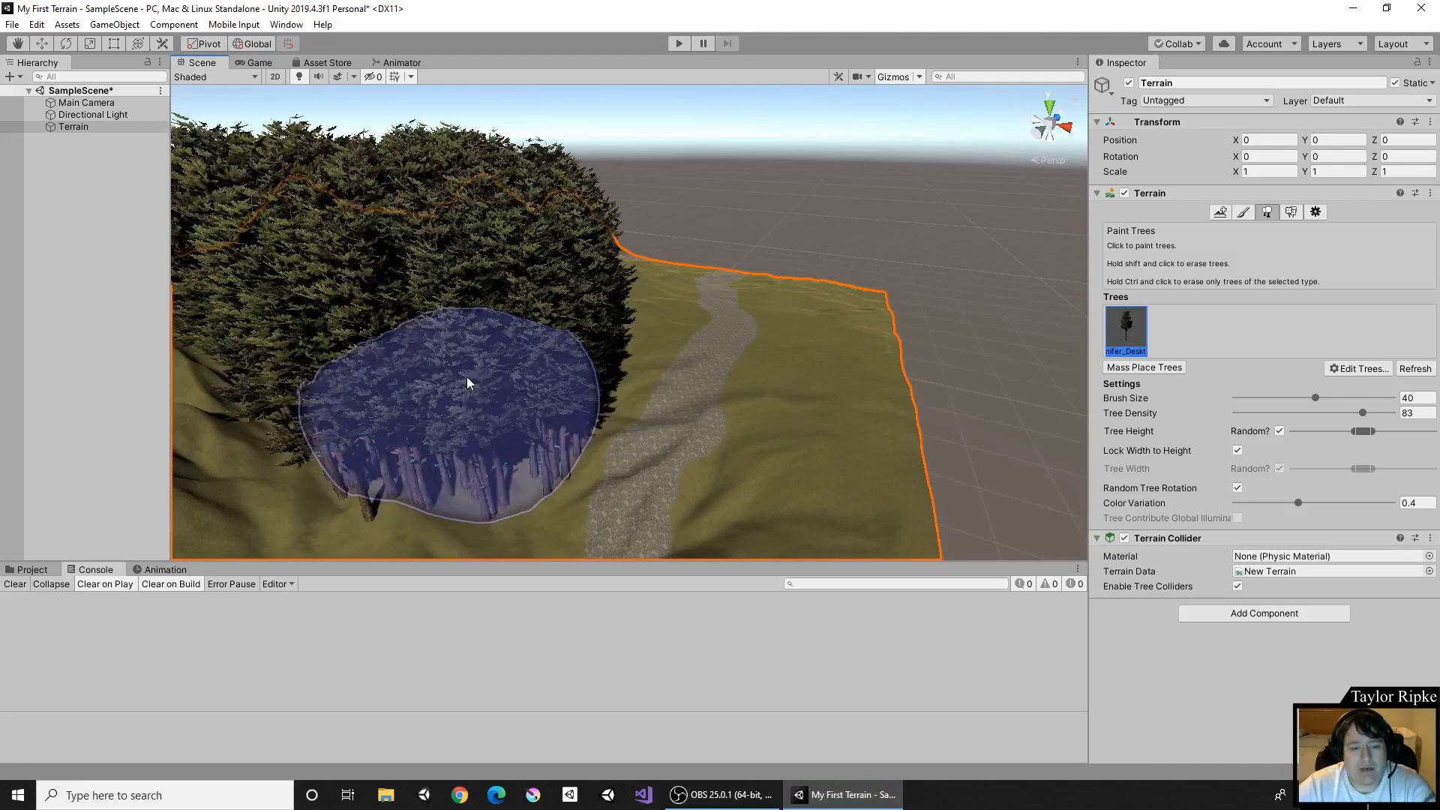
{"action": "middle_click_drag", "start_coordinate": [770, 314], "coordinate": [825, 241]}
{"action": "scroll", "coordinate": [813, 335], "scroll_direction": "down", "scroll_amount": 3}
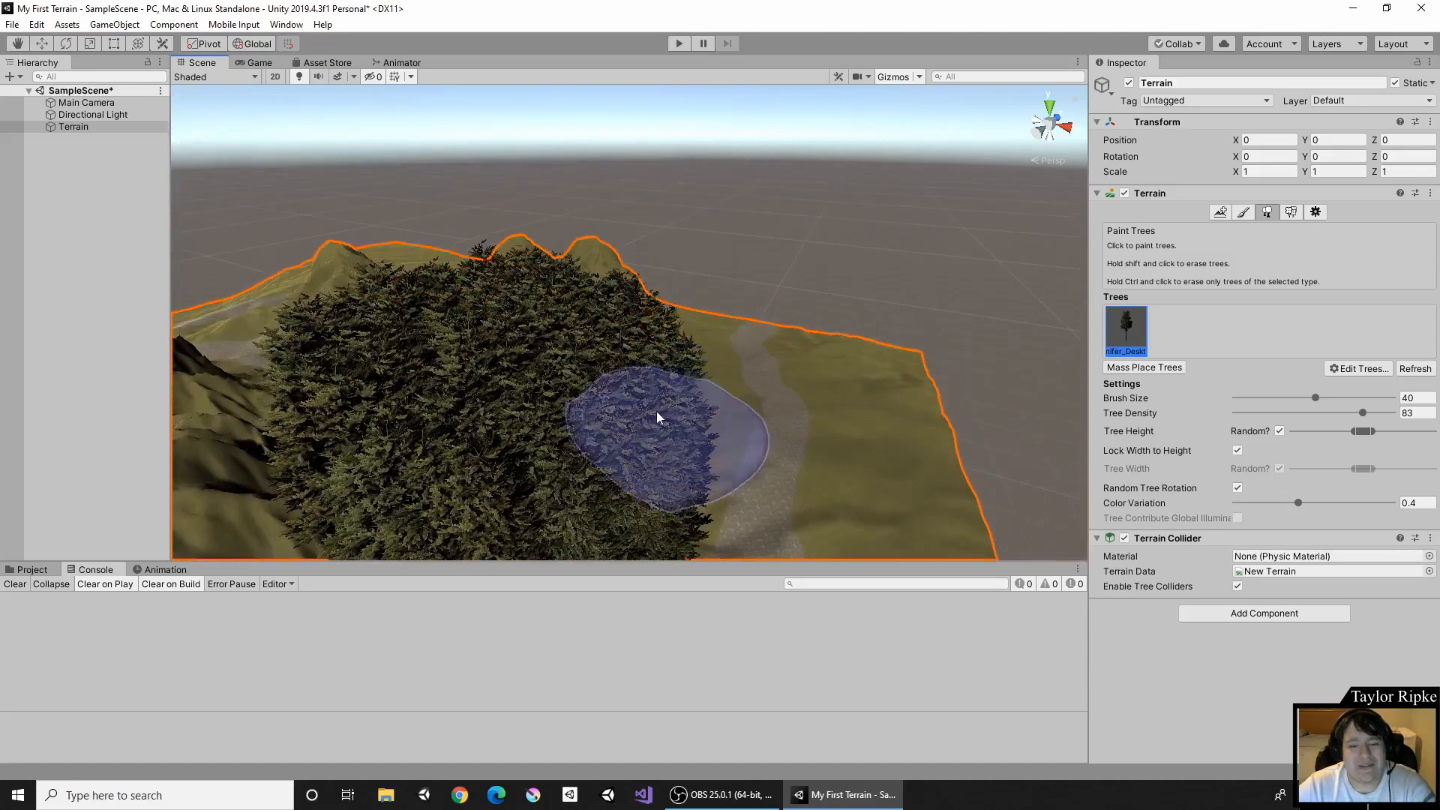
{"action": "scroll", "coordinate": [657, 417], "scroll_direction": "up", "scroll_amount": 10}
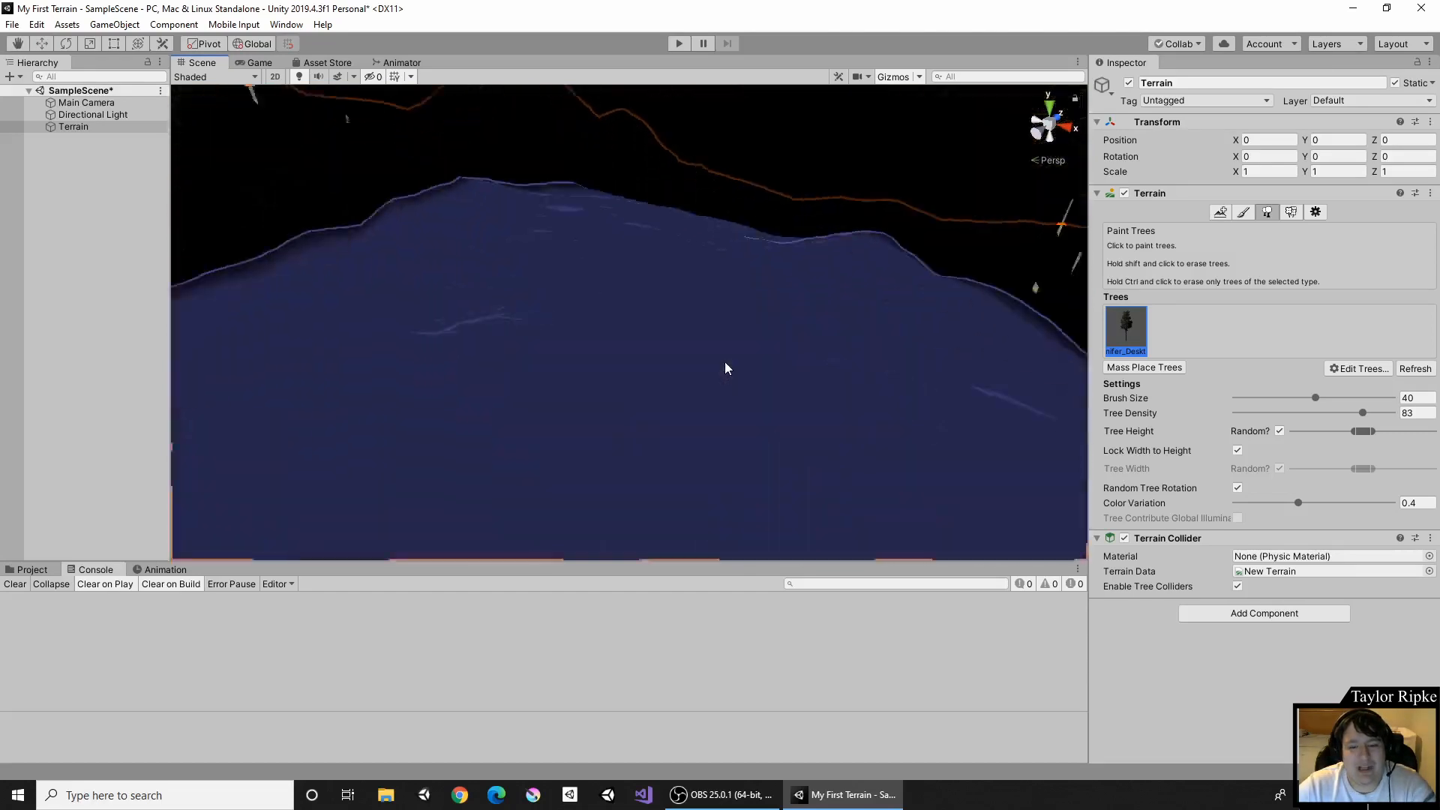
{"action": "scroll", "coordinate": [717, 362], "scroll_direction": "down", "scroll_amount": 6}
{"action": "scroll", "coordinate": [718, 365], "scroll_direction": "up", "scroll_amount": 6}
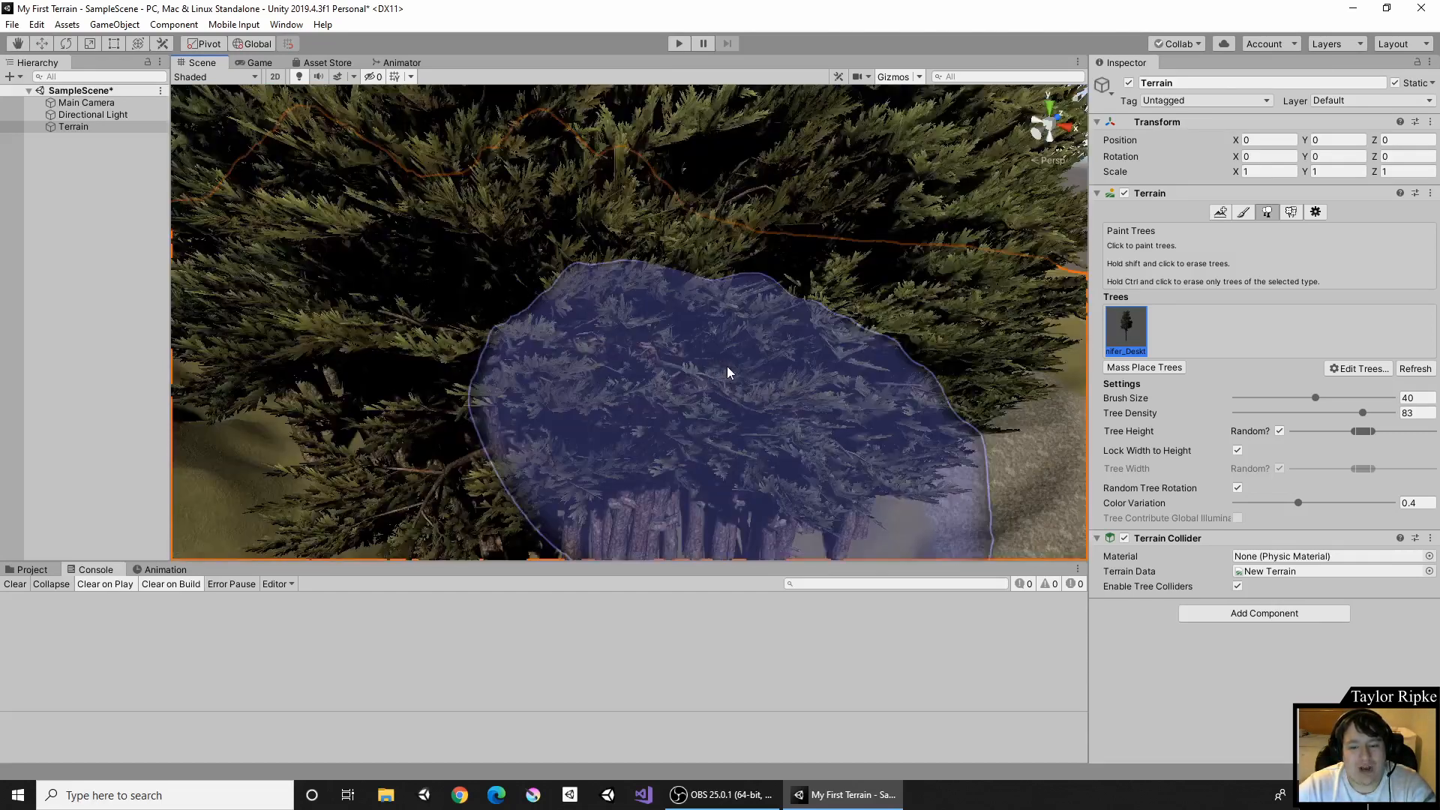
{"action": "scroll", "coordinate": [727, 372], "scroll_direction": "down", "scroll_amount": 6}
{"action": "mouse_move", "coordinate": [844, 287]}
{"action": "middle_mouse_down"}
{"action": "mouse_move", "coordinate": [768, 286]}
{"action": "mouse_move", "coordinate": [850, 281]}
{"action": "middle_mouse_up"}
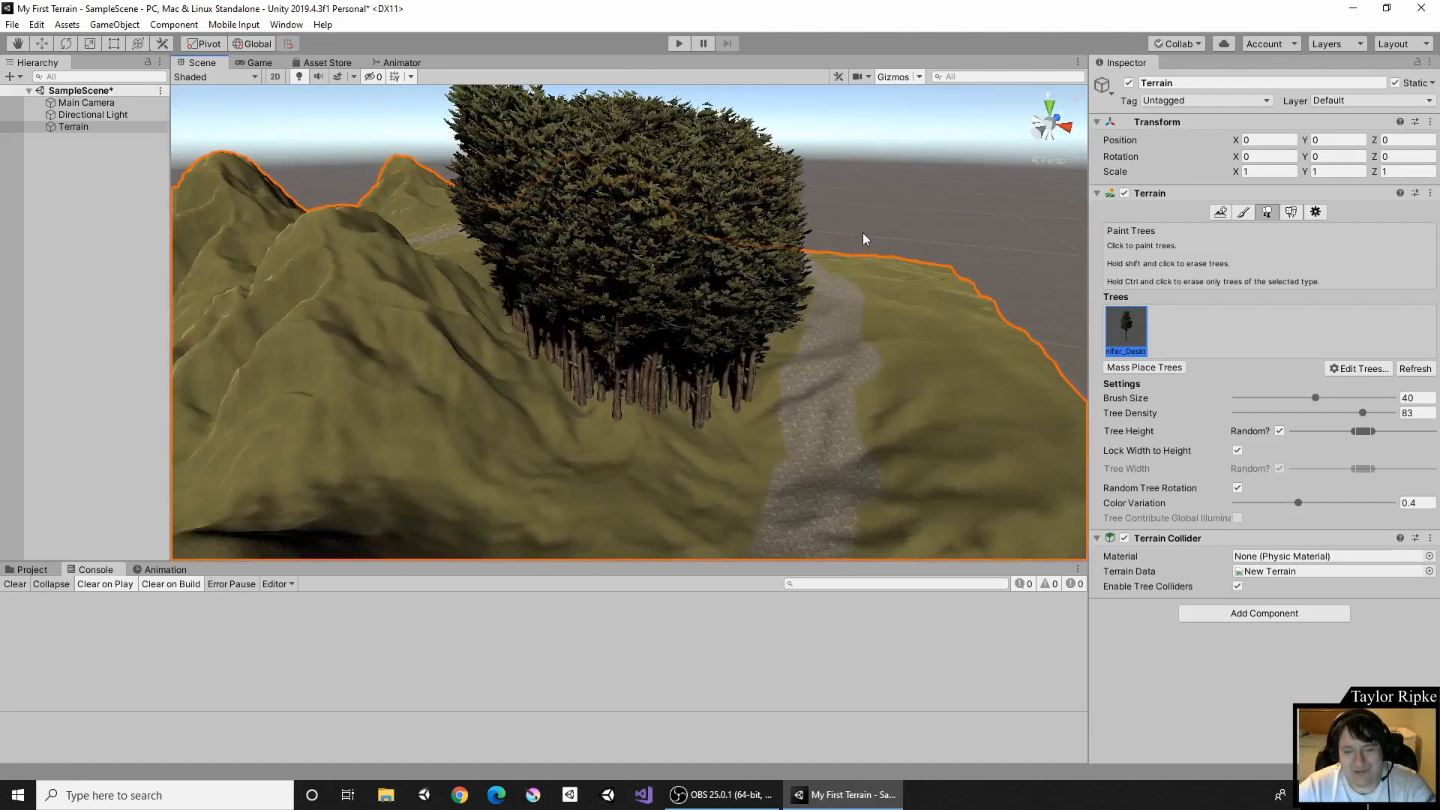
{"action": "key", "text": "ctrl+z"}
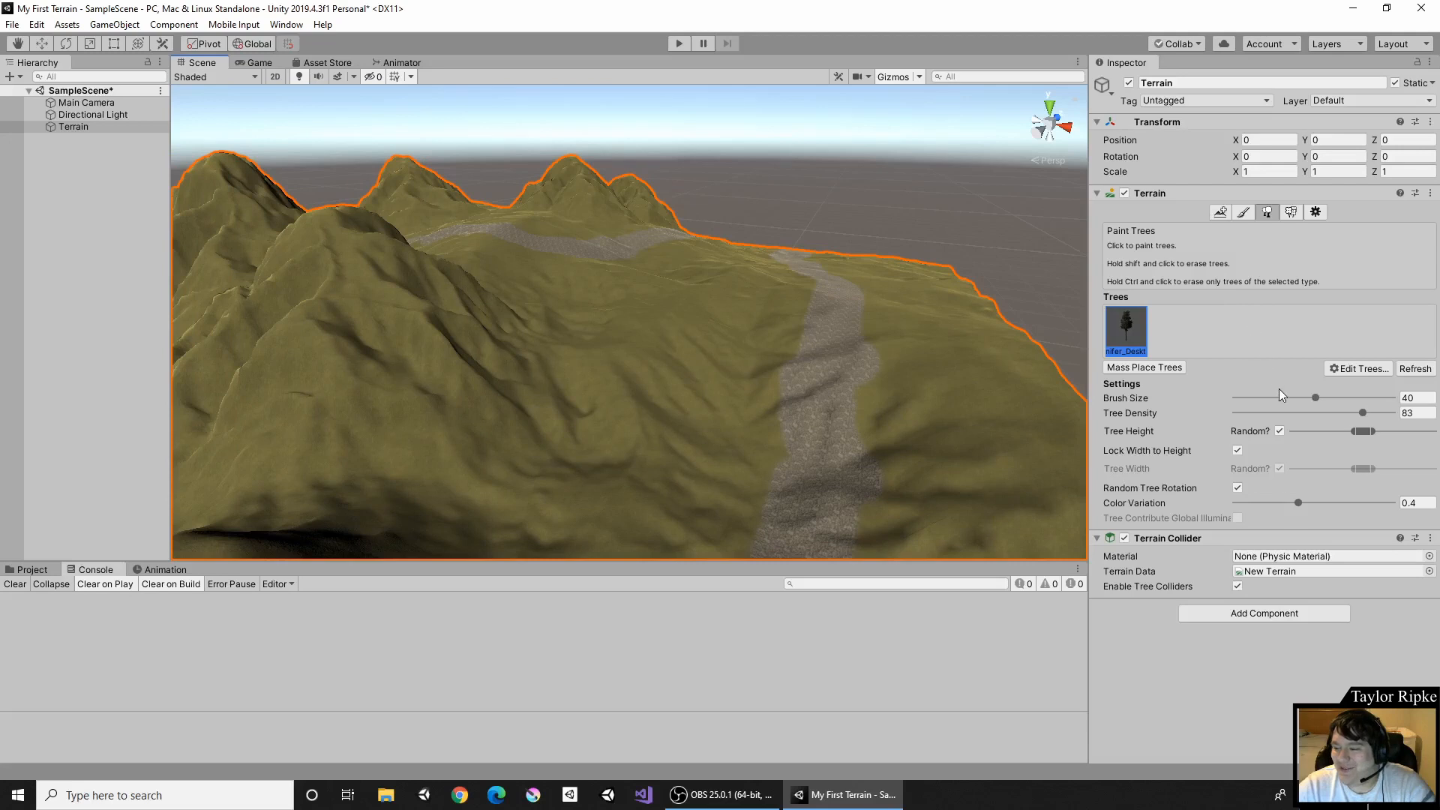
Set the tree brush size to 250 and tree density to 10, and paint sparse conifers across the terrain.
{"action": "left_click_drag", "start_coordinate": [1317, 399], "coordinate": [1400, 409]}
{"action": "scroll", "coordinate": [642, 365], "scroll_direction": "down", "scroll_amount": 6}
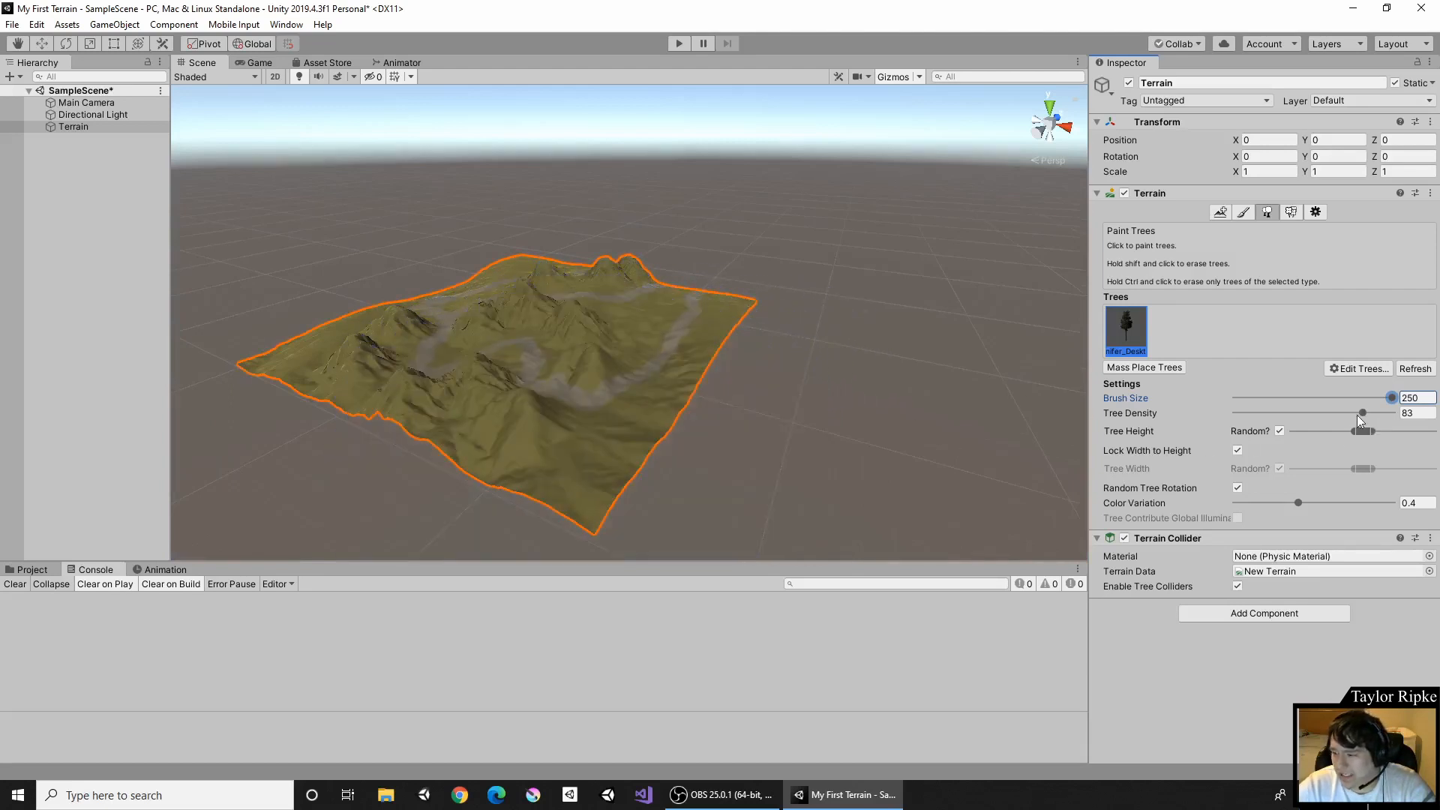
{"action": "left_click_drag", "start_coordinate": [1357, 415], "coordinate": [1138, 402]}
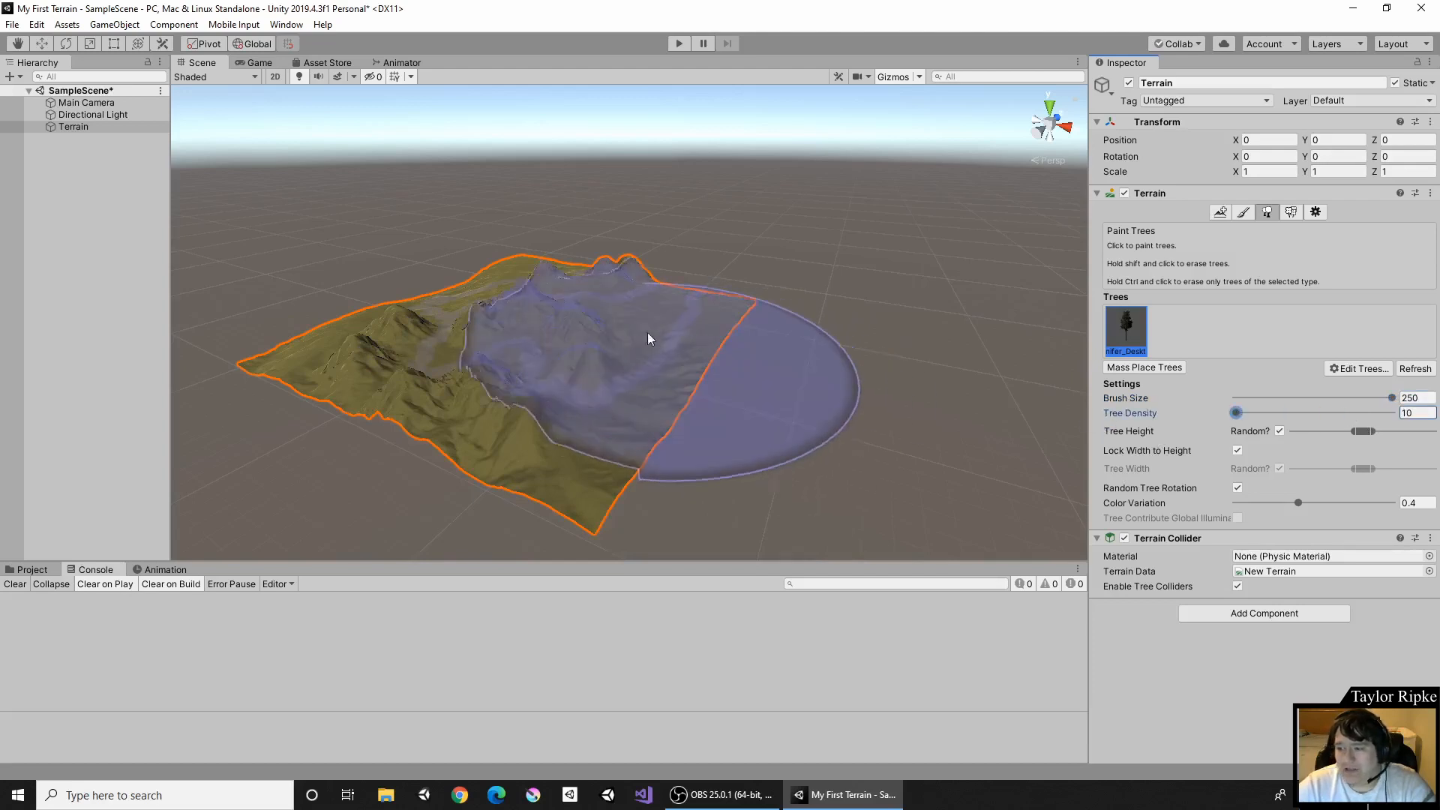
{"action": "left_click", "coordinate": [504, 325]}
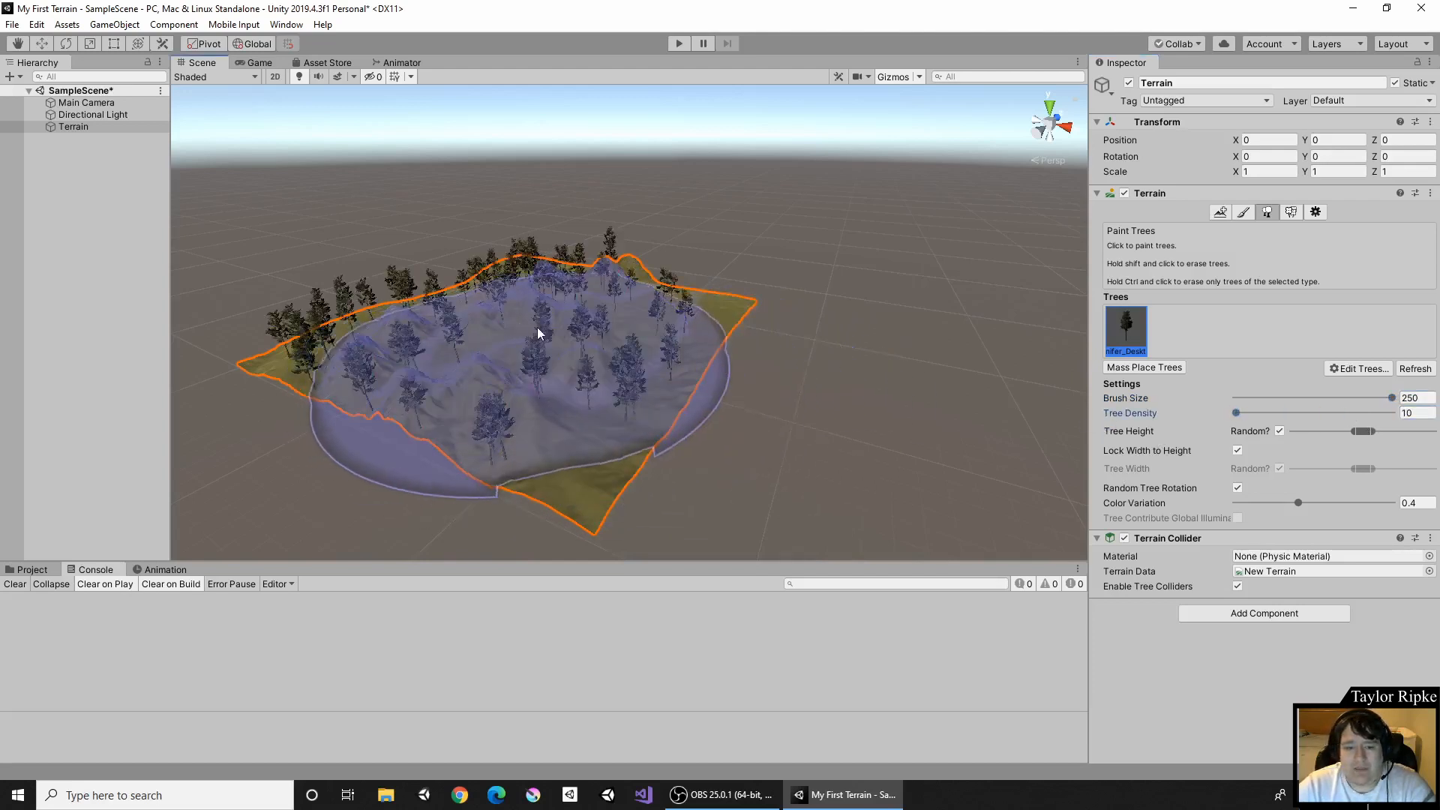
Paint another pass of conifers across the terrain with the size 250 brush at tree density 10.
{"action": "left_click", "coordinate": [587, 356]}
{"action": "middle_click_drag", "start_coordinate": [650, 284], "coordinate": [786, 349]}
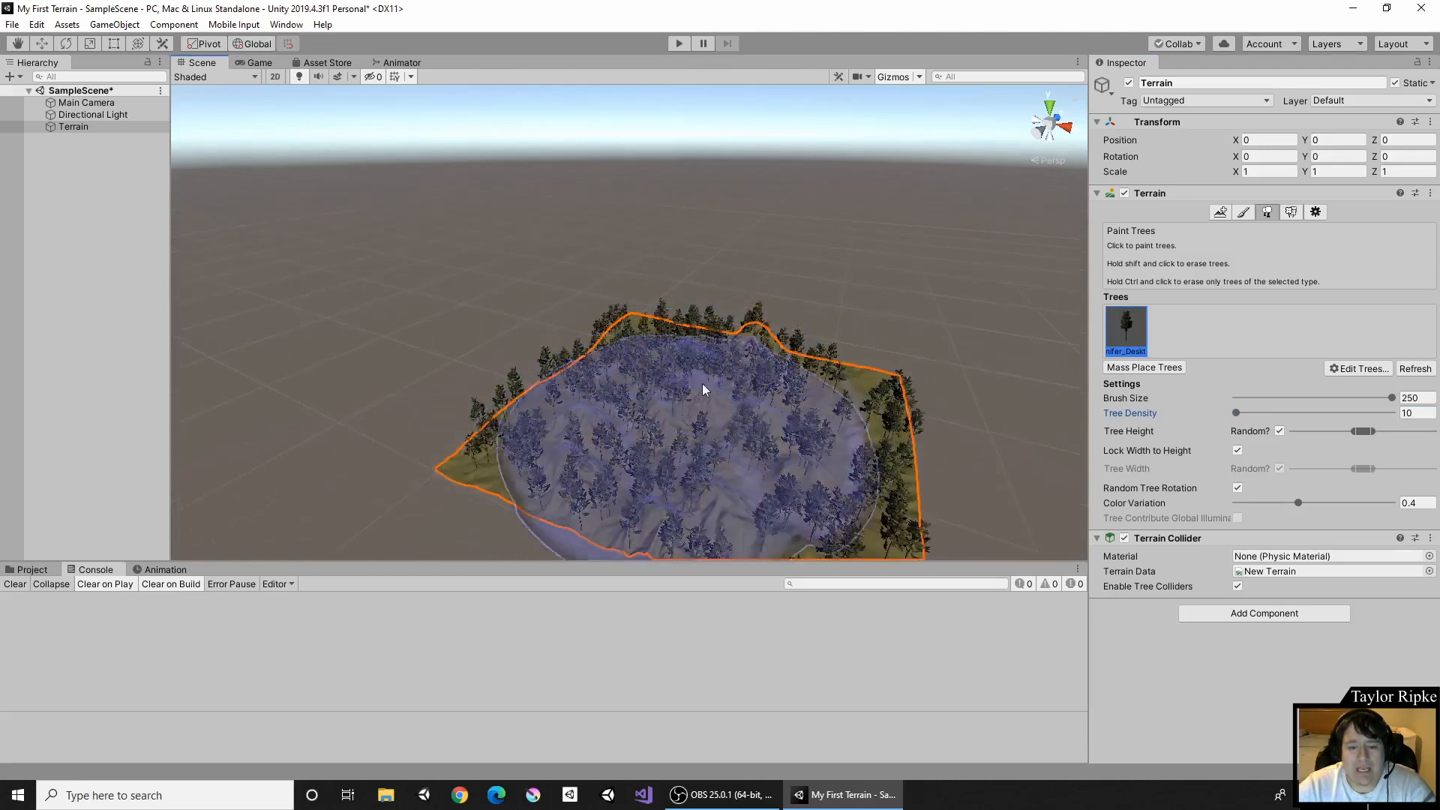
{"action": "middle_click_drag", "start_coordinate": [834, 425], "coordinate": [654, 338]}
{"action": "right_click_drag", "start_coordinate": [726, 289], "coordinate": [660, 294]}
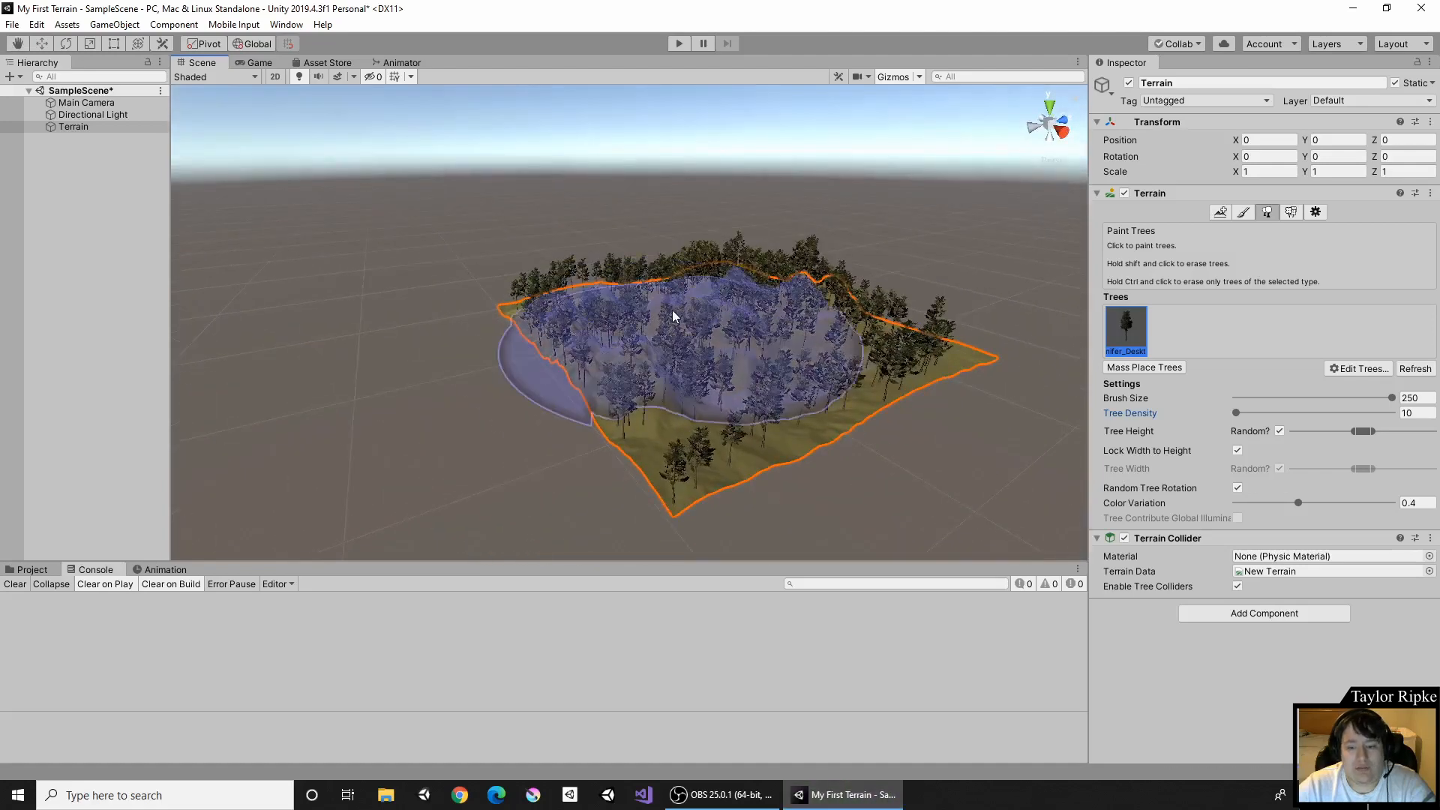
Examine the painted forest up close, checking for conifers standing on the gravel path.
{"action": "scroll", "coordinate": [795, 378], "scroll_direction": "up", "scroll_amount": 12}
{"action": "scroll", "coordinate": [898, 394], "scroll_direction": "down", "scroll_amount": 10}
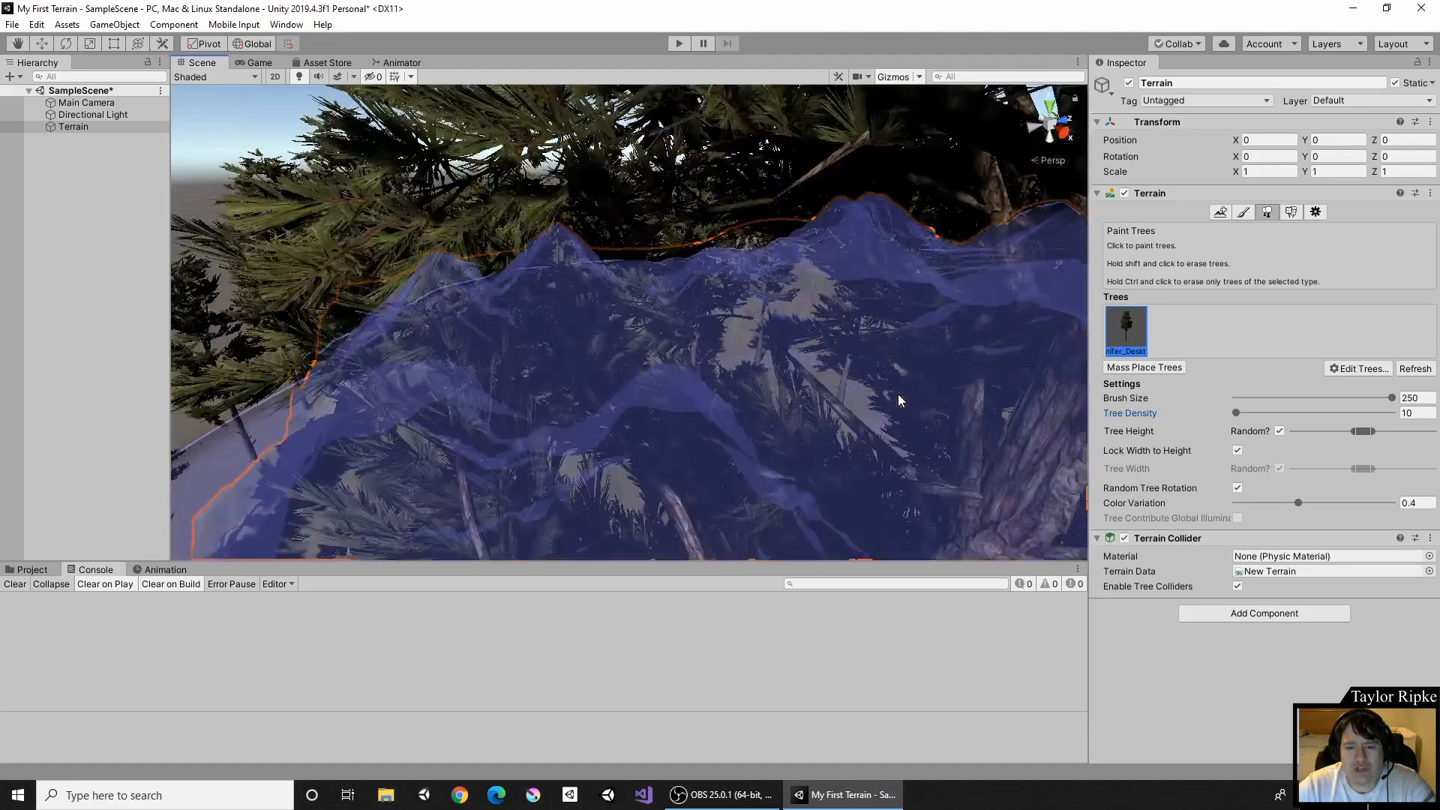
{"action": "middle_click_drag", "start_coordinate": [925, 365], "coordinate": [679, 321]}
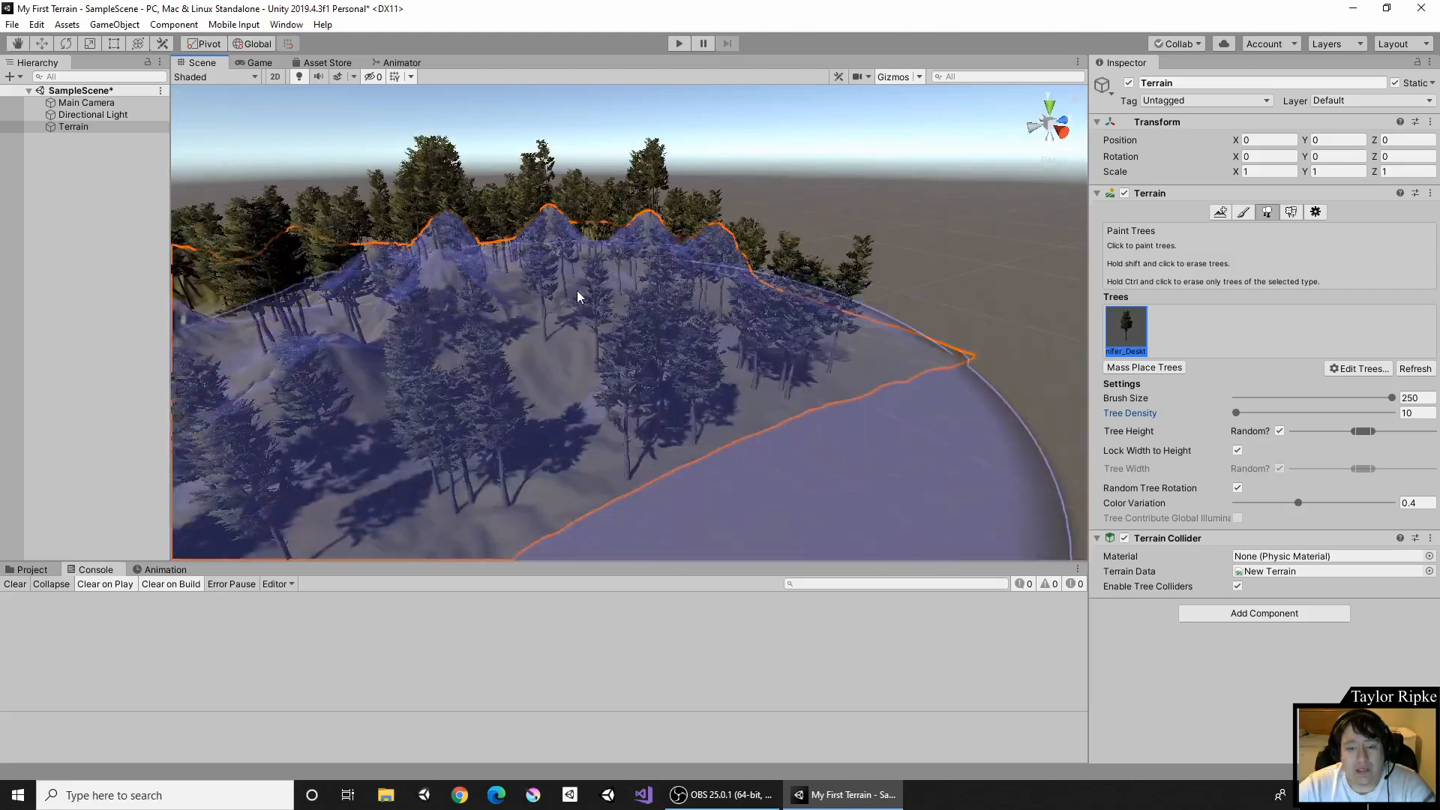
{"action": "scroll", "coordinate": [600, 345], "scroll_direction": "up", "scroll_amount": 6}
{"action": "right_click_drag", "start_coordinate": [605, 351], "coordinate": [839, 351]}
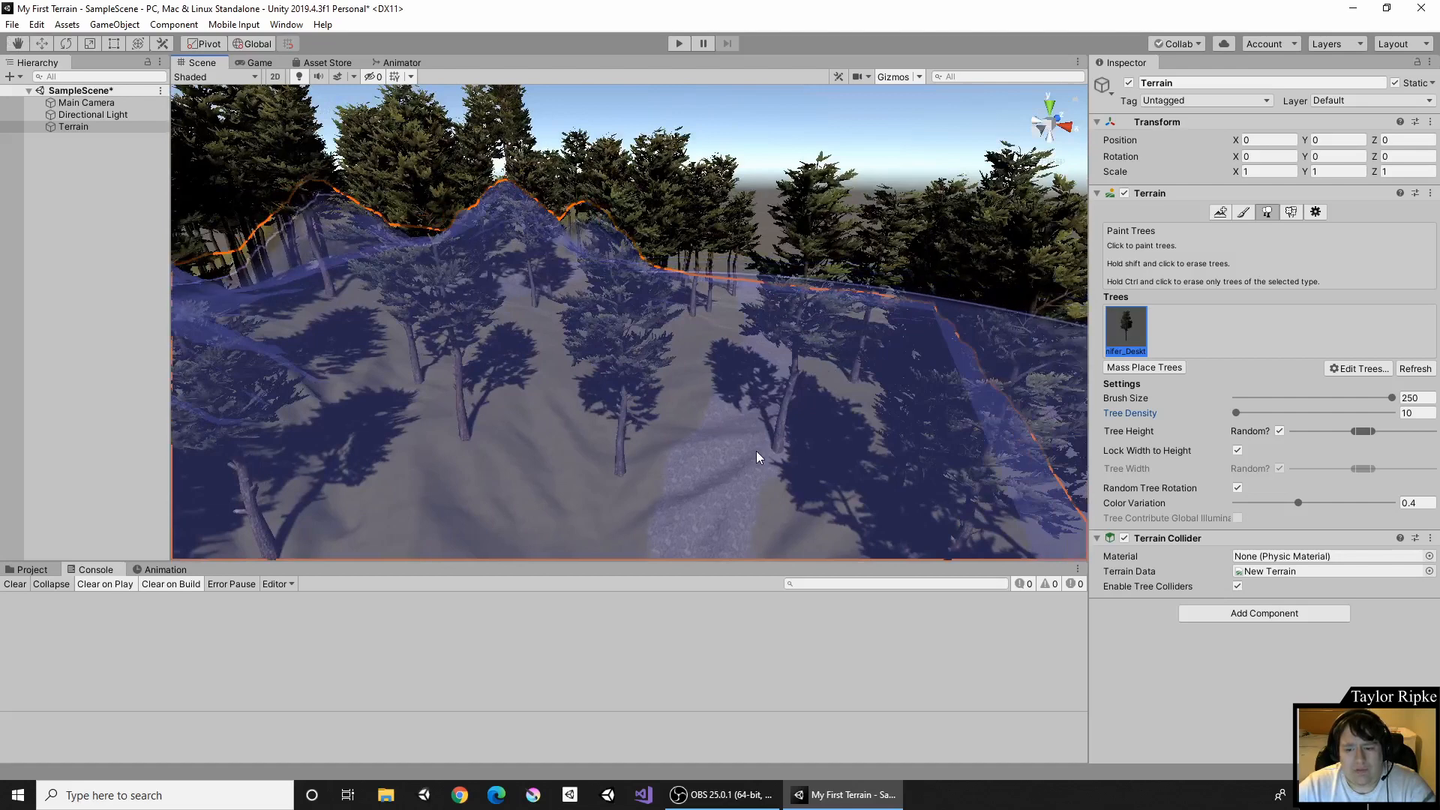
{"action": "scroll", "coordinate": [781, 447], "scroll_direction": "down", "scroll_amount": 3}
{"action": "middle_click_drag", "start_coordinate": [657, 478], "coordinate": [660, 463]}
{"action": "scroll", "coordinate": [691, 450], "scroll_direction": "up", "scroll_amount": 8}
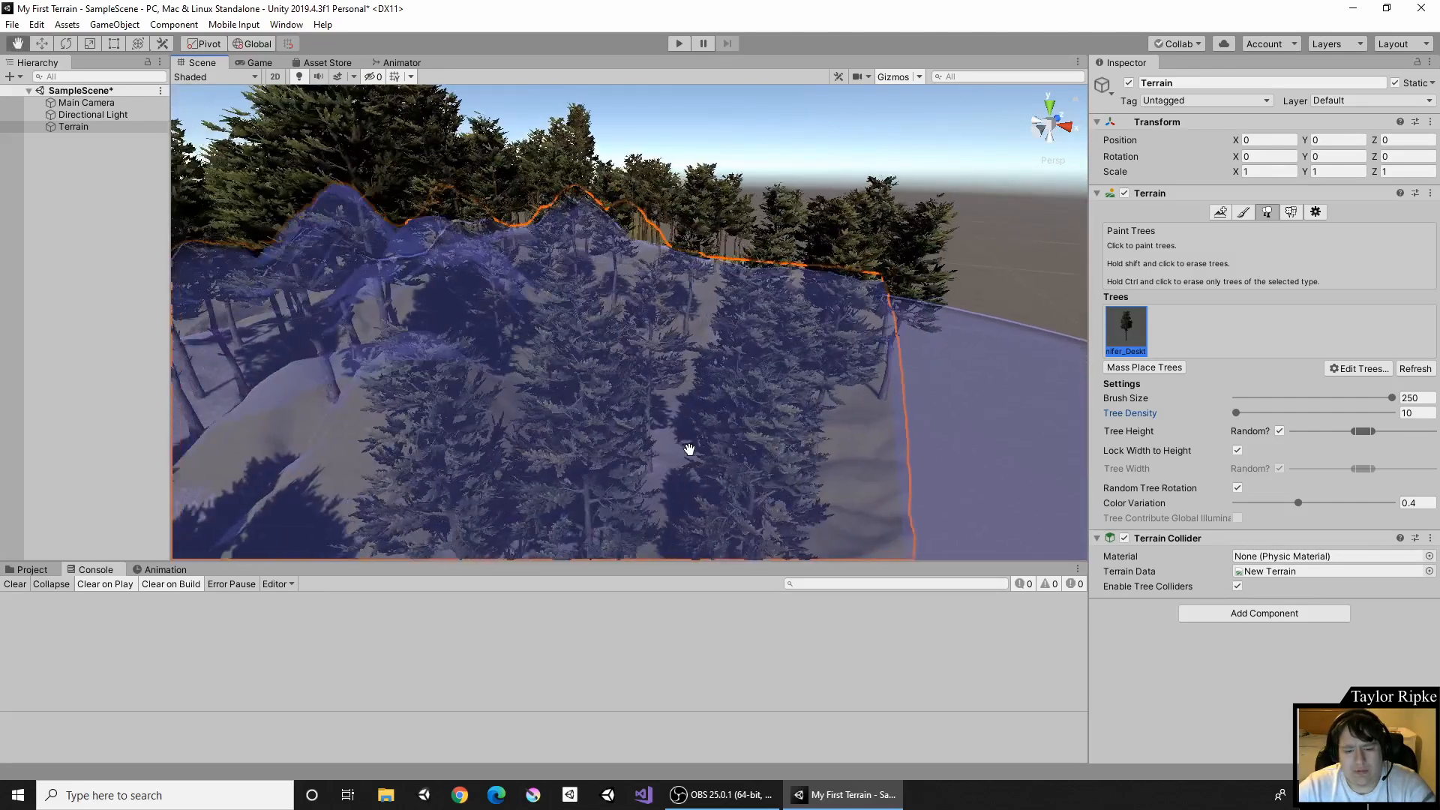
{"action": "scroll", "coordinate": [726, 420], "scroll_direction": "up", "scroll_amount": 3}
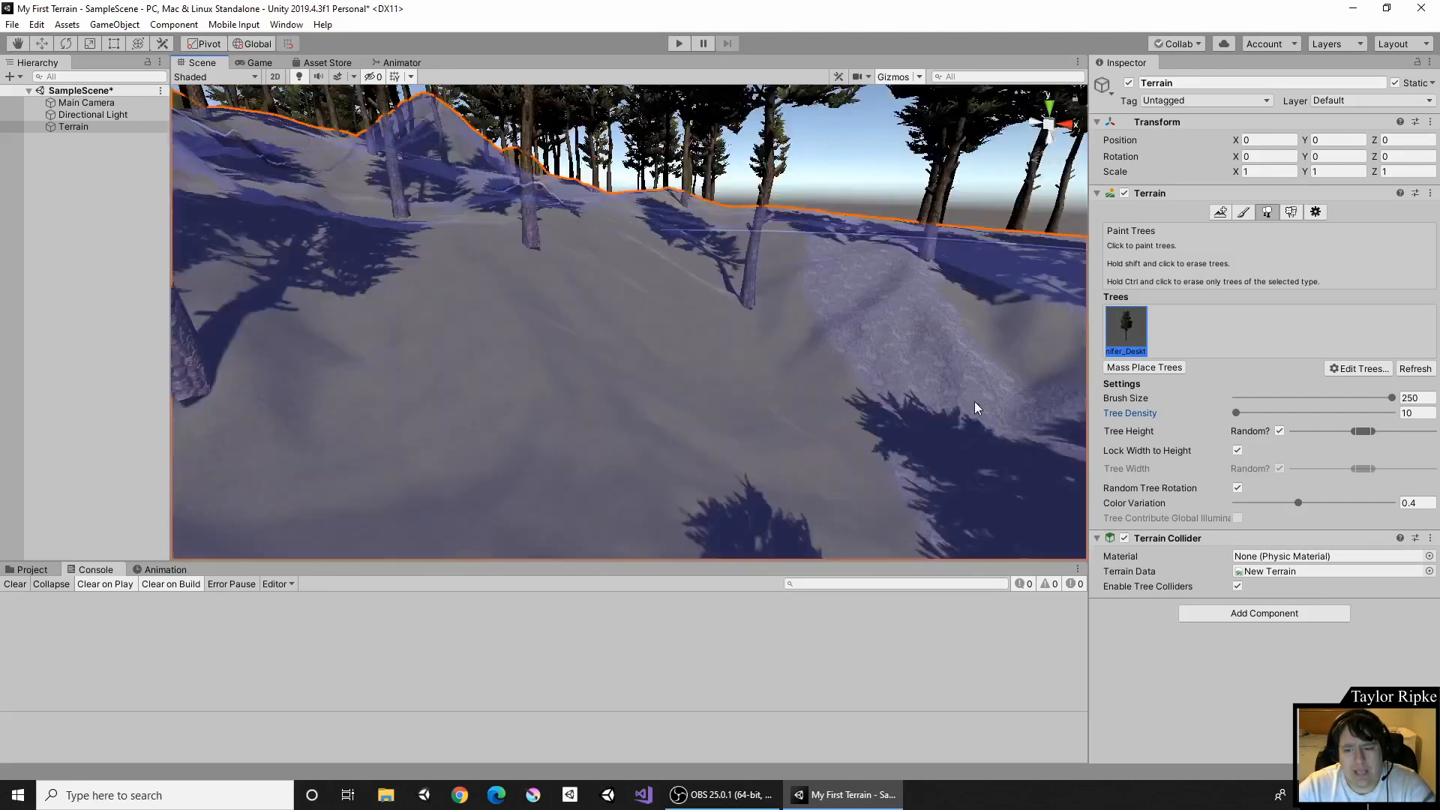
{"action": "right_click_drag", "start_coordinate": [974, 402], "coordinate": [1237, 349]}
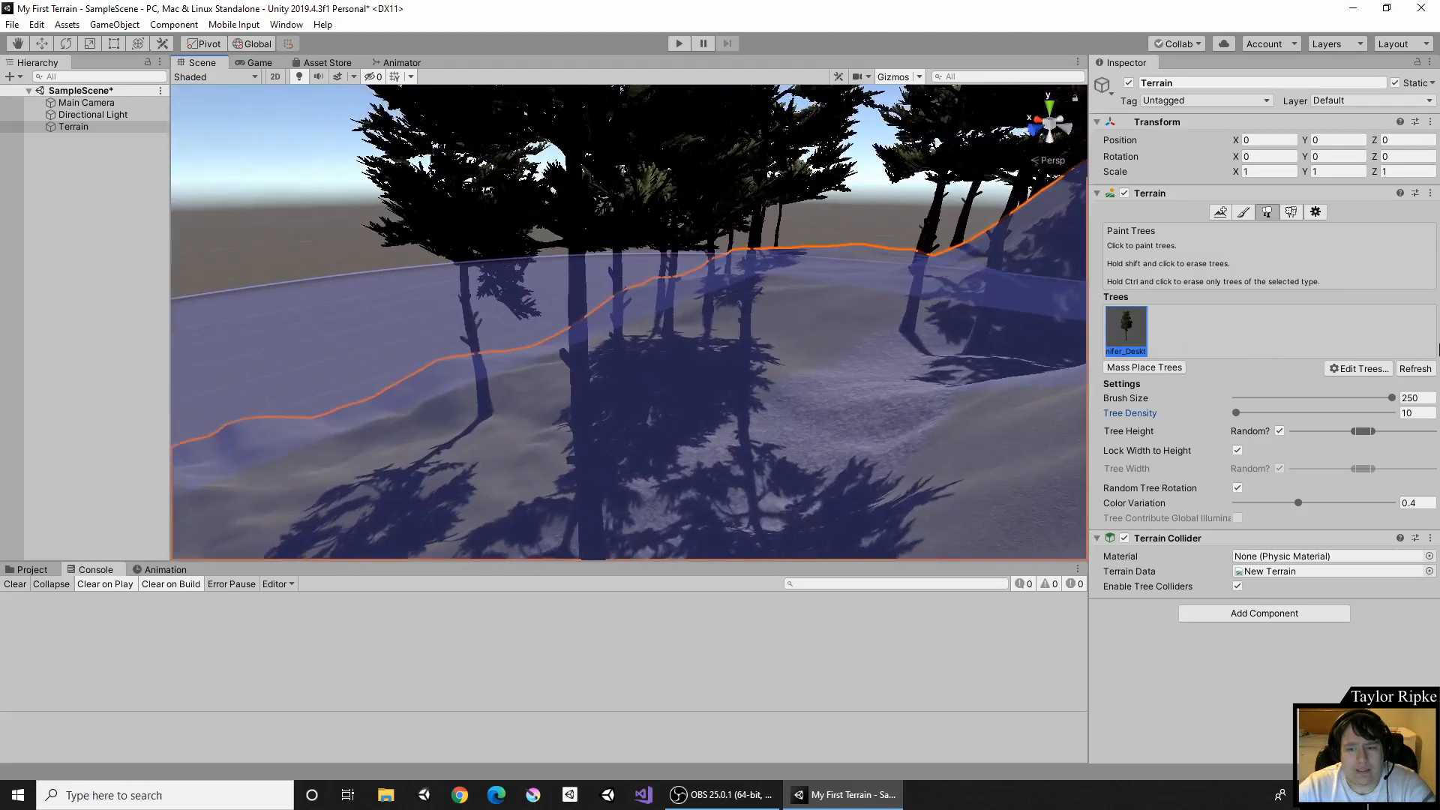
{"action": "right_click_drag", "start_coordinate": [772, 338], "coordinate": [351, 437]}
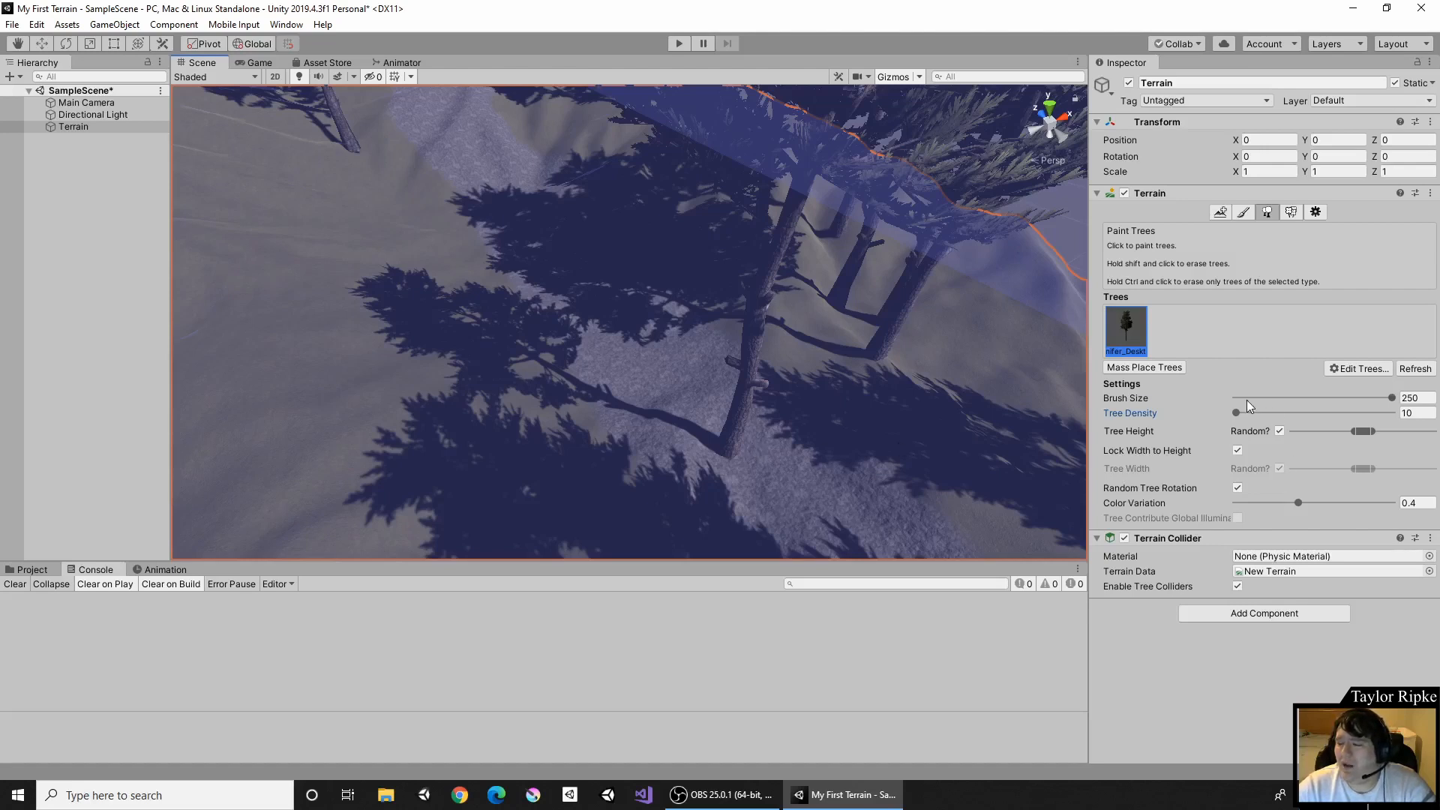
Set the tree brush size to 3 and erase the conifer standing on the gravel path.
{"action": "left_click_drag", "start_coordinate": [1247, 399], "coordinate": [1252, 399]}
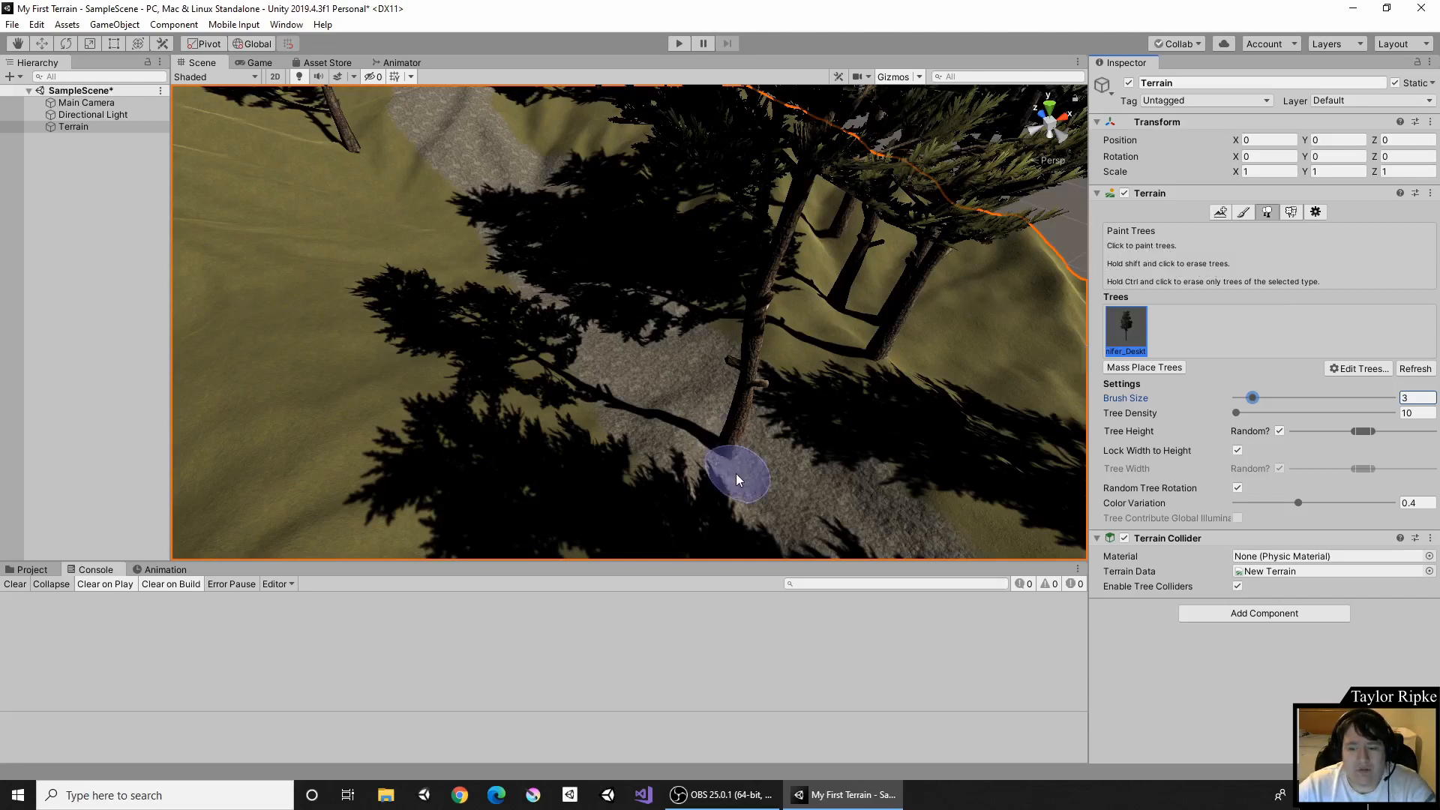
{"action": "left_click", "coordinate": [722, 448], "text": "shift"}
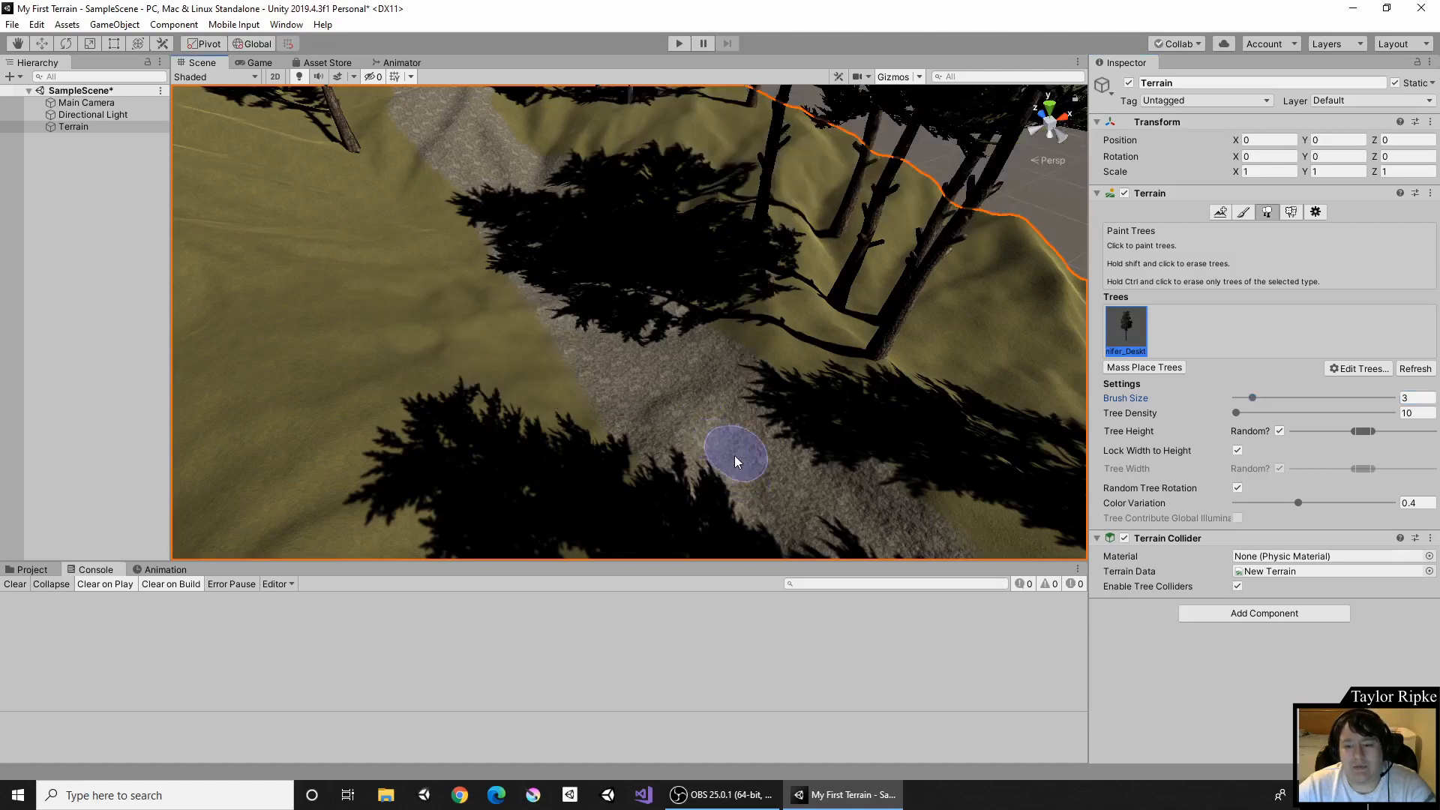
{"action": "scroll", "coordinate": [592, 324], "scroll_direction": "down", "scroll_amount": 4}
{"action": "scroll", "coordinate": [588, 323], "scroll_direction": "up", "scroll_amount": 4}
{"action": "scroll", "coordinate": [588, 322], "scroll_direction": "down", "scroll_amount": 1}
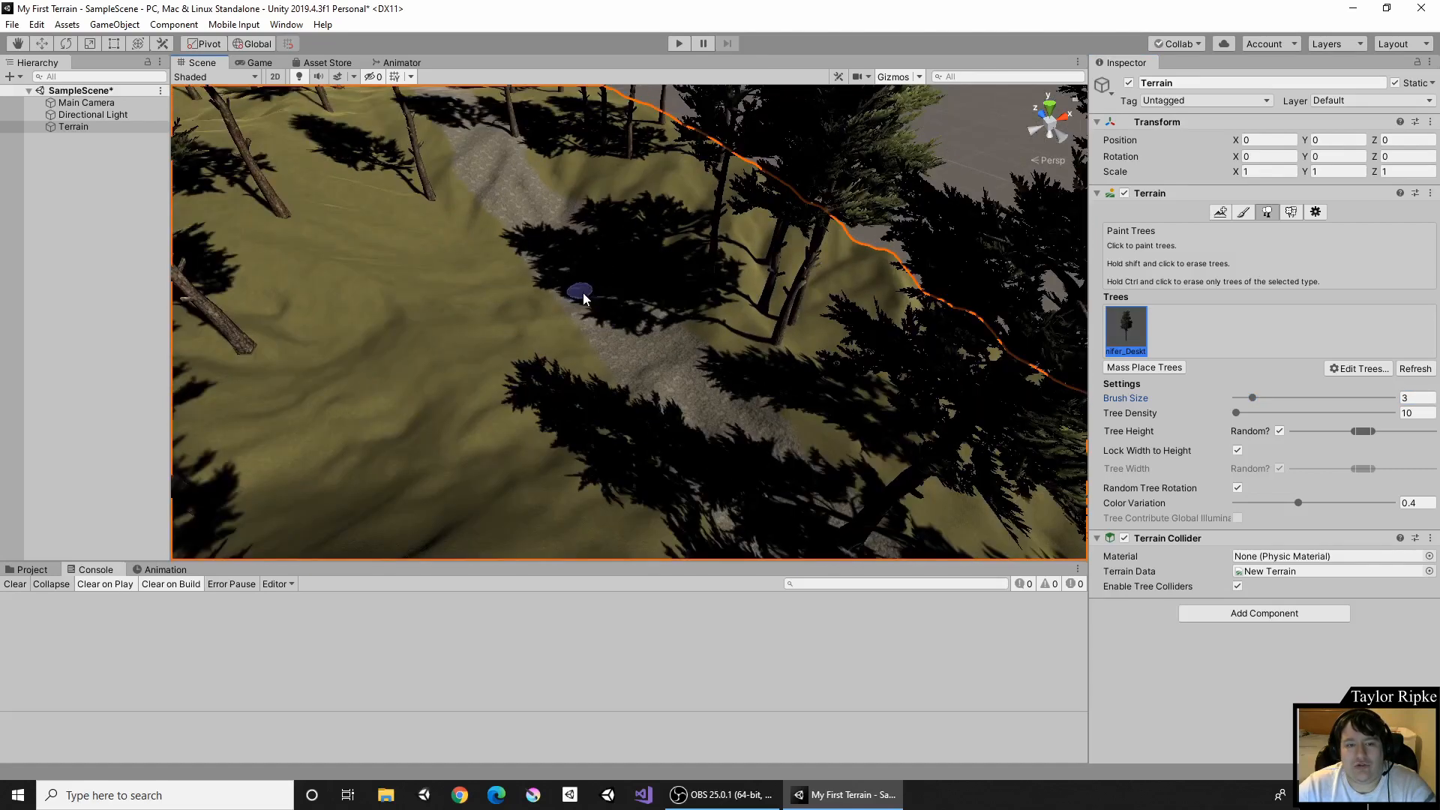
Erase further conifers that block the gravel path farther along its course.
{"action": "middle_click_drag", "start_coordinate": [580, 294], "coordinate": [536, 235]}
{"action": "scroll", "coordinate": [537, 235], "scroll_direction": "up", "scroll_amount": 5}
{"action": "scroll", "coordinate": [598, 258], "scroll_direction": "down", "scroll_amount": 4}
{"action": "right_click_drag", "start_coordinate": [597, 258], "coordinate": [532, 243]}
{"action": "left_click", "coordinate": [492, 438], "text": "shift"}
{"action": "left_click", "coordinate": [678, 525], "text": "shift"}
Erase the conifer whose trunk stands in the middle of the wide gravel stretch.
{"action": "mouse_move", "coordinate": [695, 507]}
{"action": "right_mouse_down"}
{"action": "mouse_move", "coordinate": [714, 451]}
{"action": "mouse_move", "coordinate": [682, 357]}
{"action": "mouse_move", "coordinate": [607, 389]}
{"action": "mouse_move", "coordinate": [386, 395]}
{"action": "right_mouse_up"}
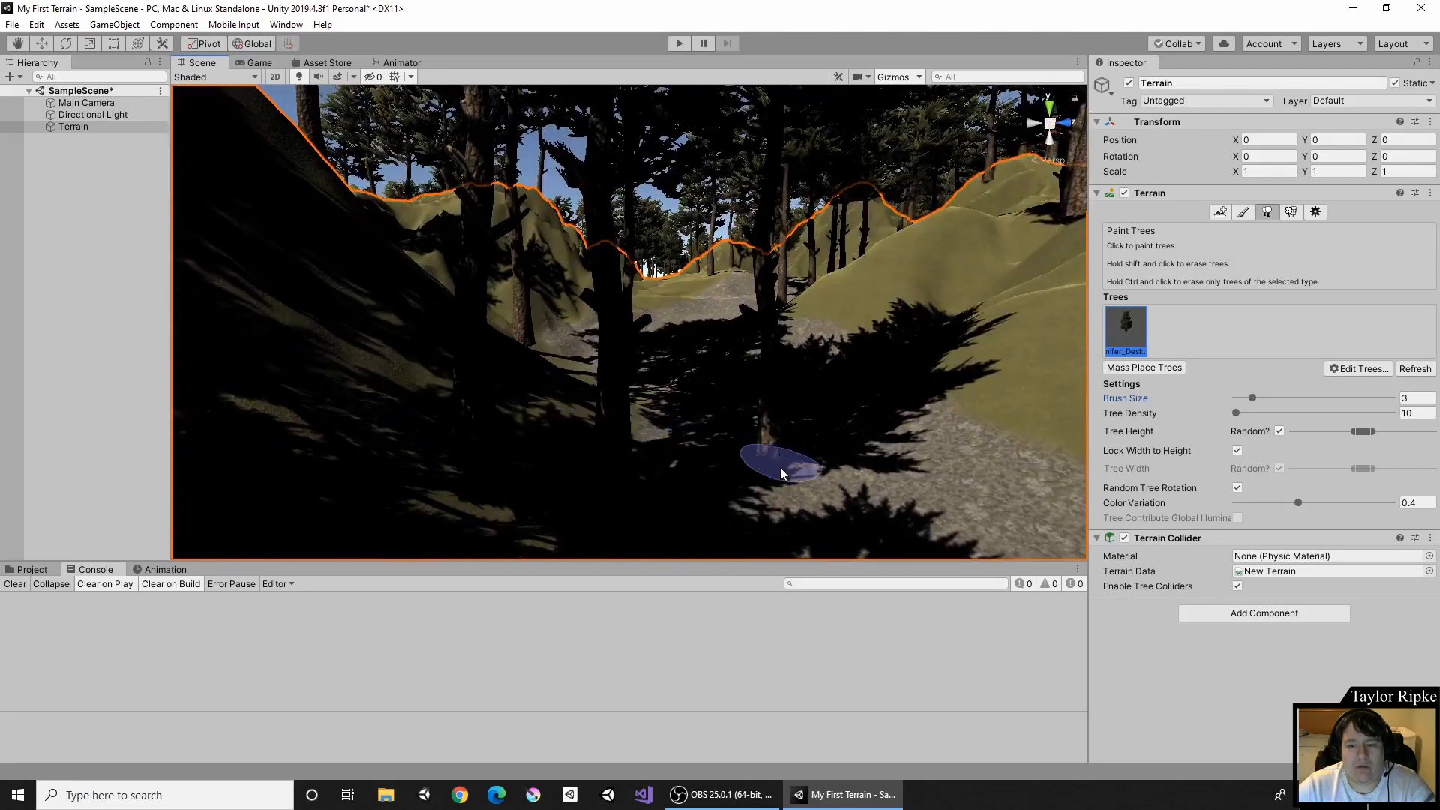
{"action": "scroll", "coordinate": [760, 427], "scroll_direction": "down", "scroll_amount": 4}
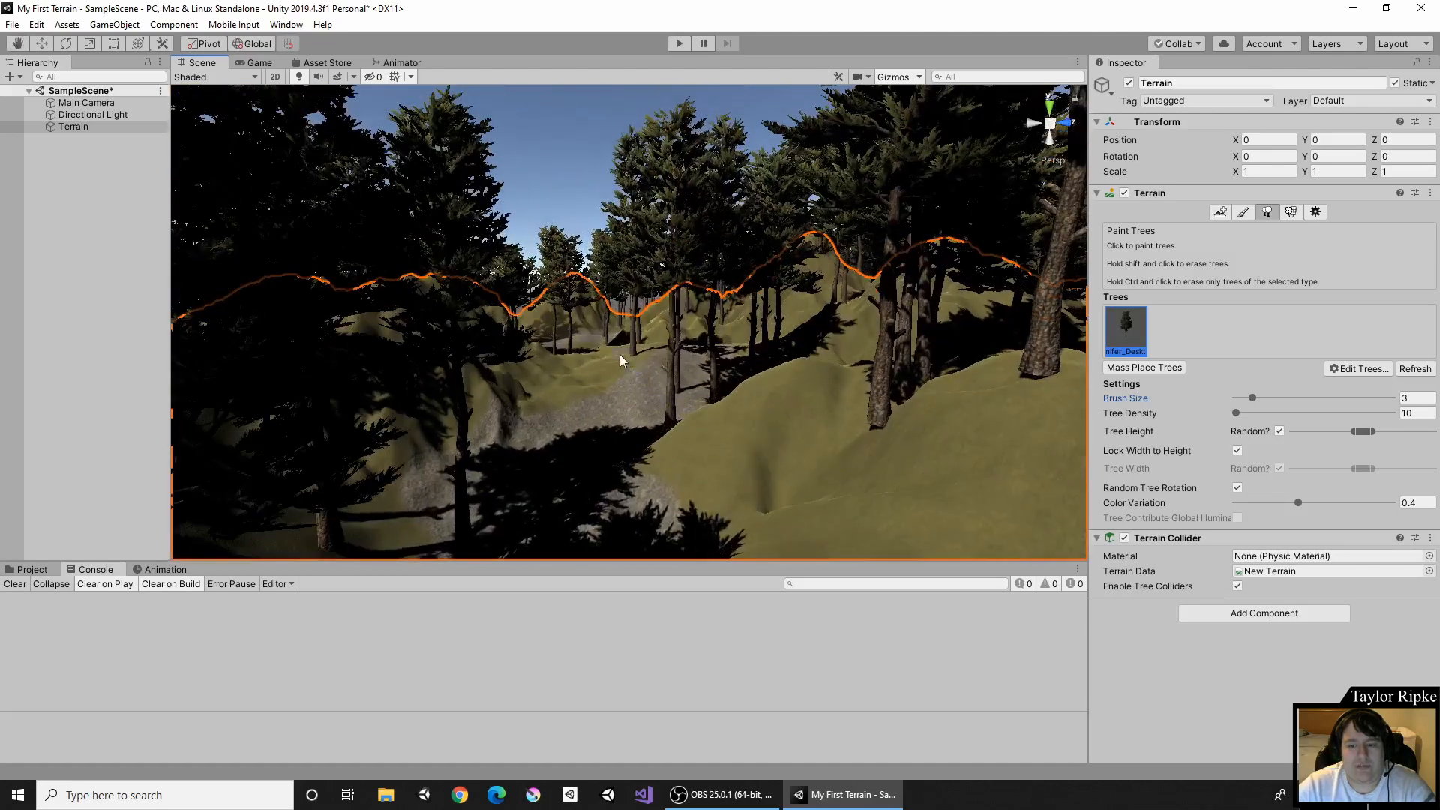
{"action": "scroll", "coordinate": [593, 369], "scroll_direction": "up", "scroll_amount": 4}
{"action": "mouse_move", "coordinate": [792, 444]}
{"action": "right_mouse_down"}
{"action": "mouse_move", "coordinate": [751, 450]}
{"action": "mouse_move", "coordinate": [1058, 519]}
{"action": "right_mouse_up"}
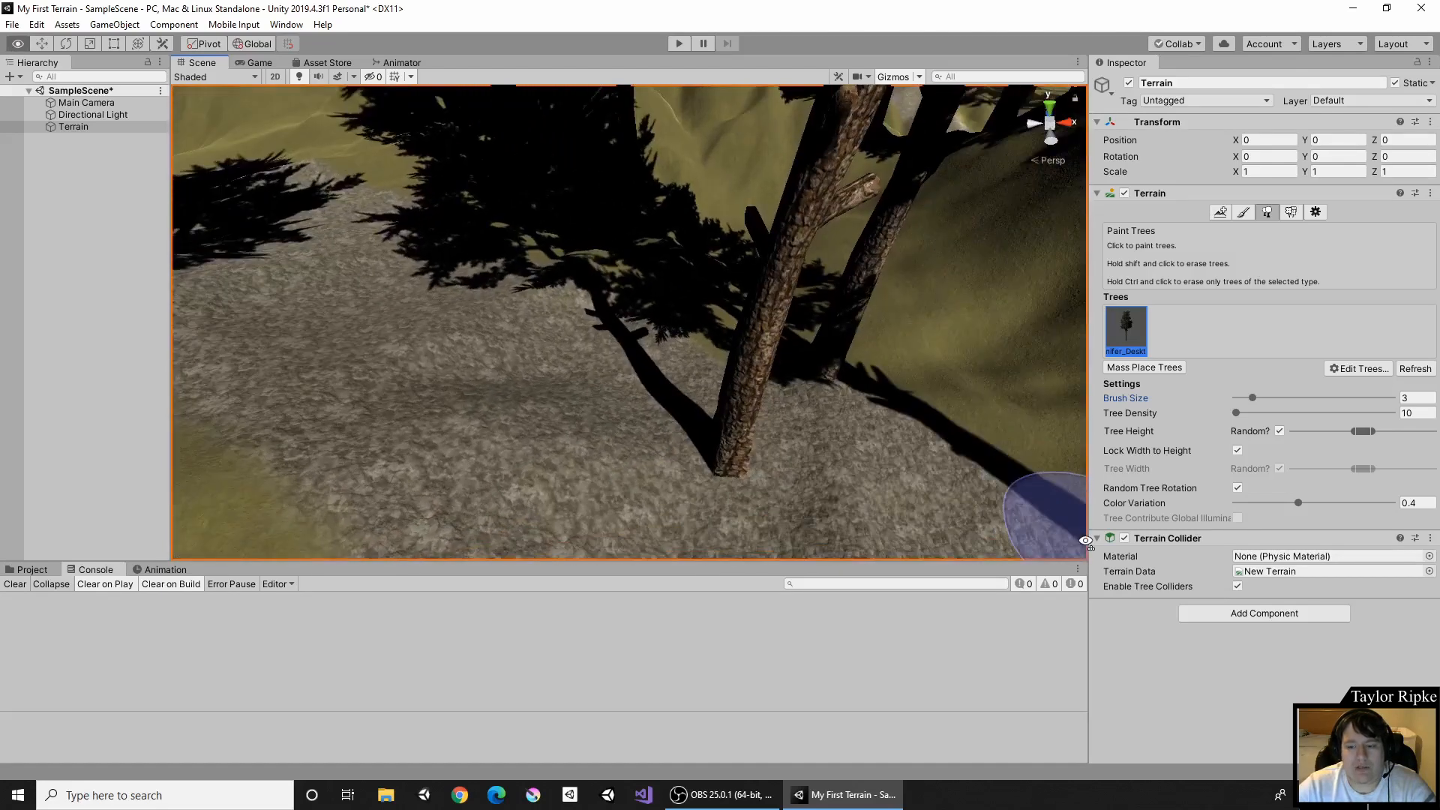
{"action": "left_click", "coordinate": [749, 488], "text": "shift"}
{"action": "mouse_move", "coordinate": [722, 467]}
{"action": "right_mouse_down"}
{"action": "mouse_move", "coordinate": [1132, 415]}
{"action": "mouse_move", "coordinate": [1428, 330]}
{"action": "mouse_move", "coordinate": [225, 373]}
{"action": "right_mouse_up"}
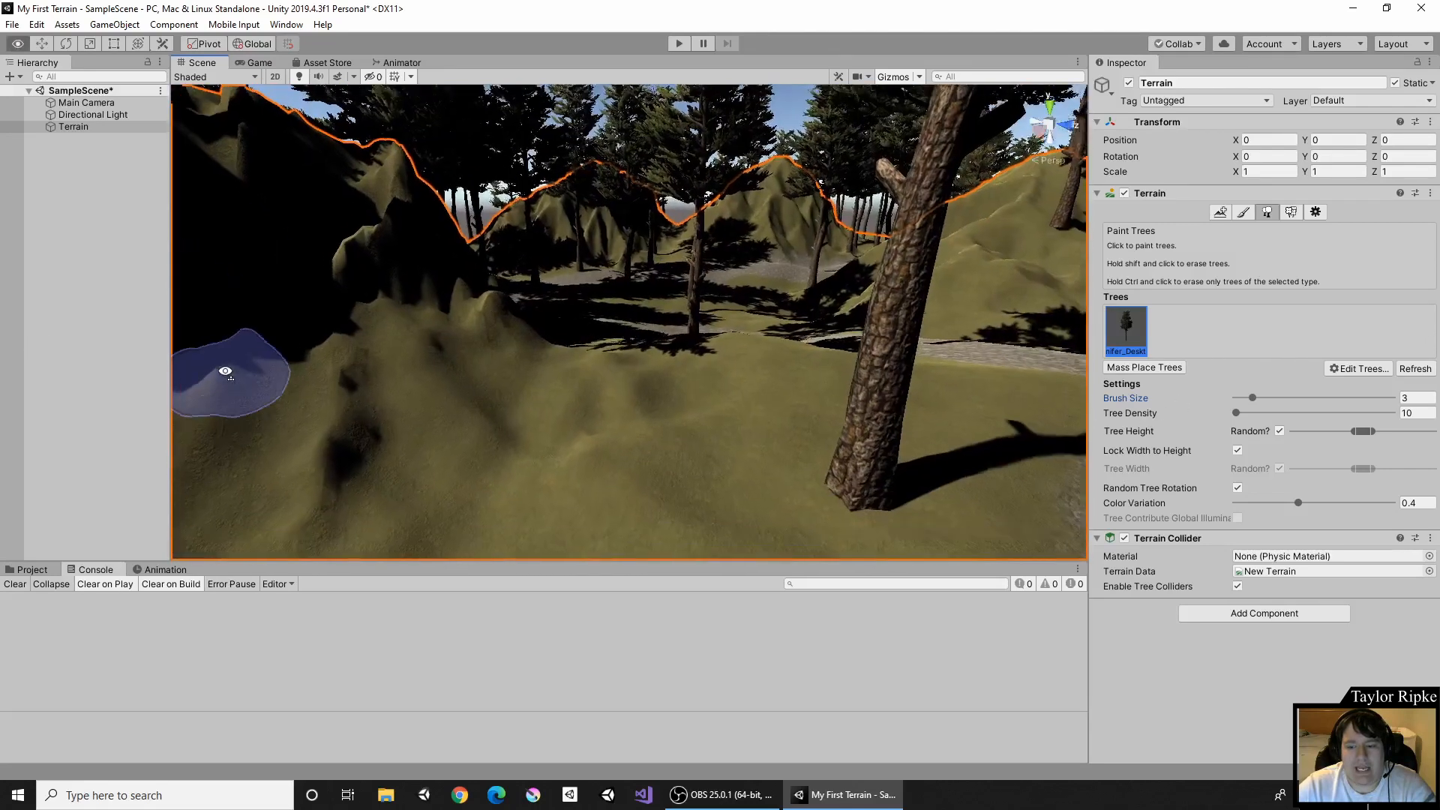
Inspect the remaining conifers along the gravel path and around the surrounding hills.
{"action": "mouse_move", "coordinate": [795, 352]}
{"action": "middle_mouse_down"}
{"action": "mouse_move", "coordinate": [685, 357]}
{"action": "mouse_move", "coordinate": [672, 372]}
{"action": "mouse_move", "coordinate": [810, 363]}
{"action": "middle_mouse_up"}
{"action": "right_click_drag", "start_coordinate": [811, 363], "coordinate": [618, 370]}
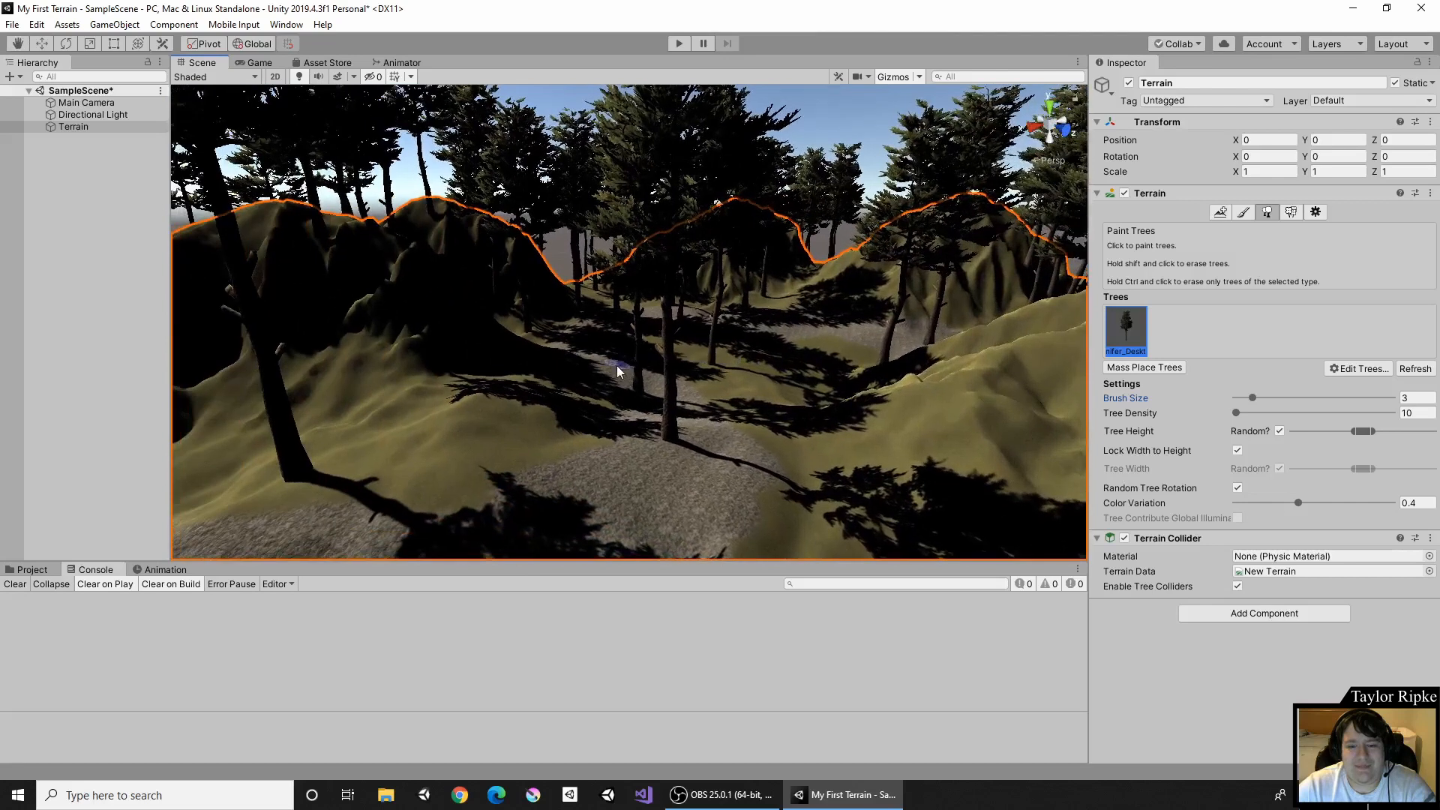
{"action": "scroll", "coordinate": [617, 375], "scroll_direction": "up", "scroll_amount": 3}
{"action": "scroll", "coordinate": [675, 420], "scroll_direction": "down", "scroll_amount": 5}
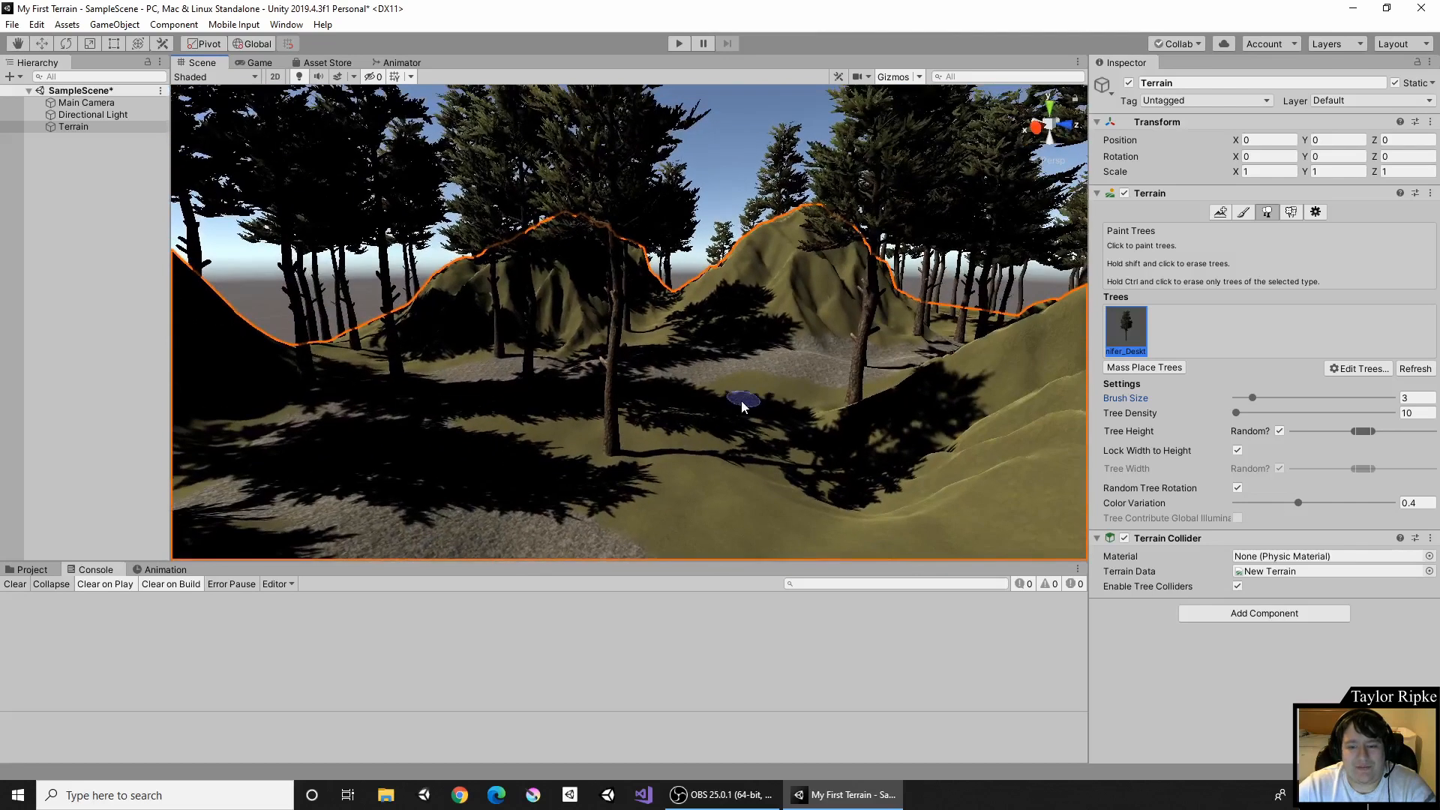
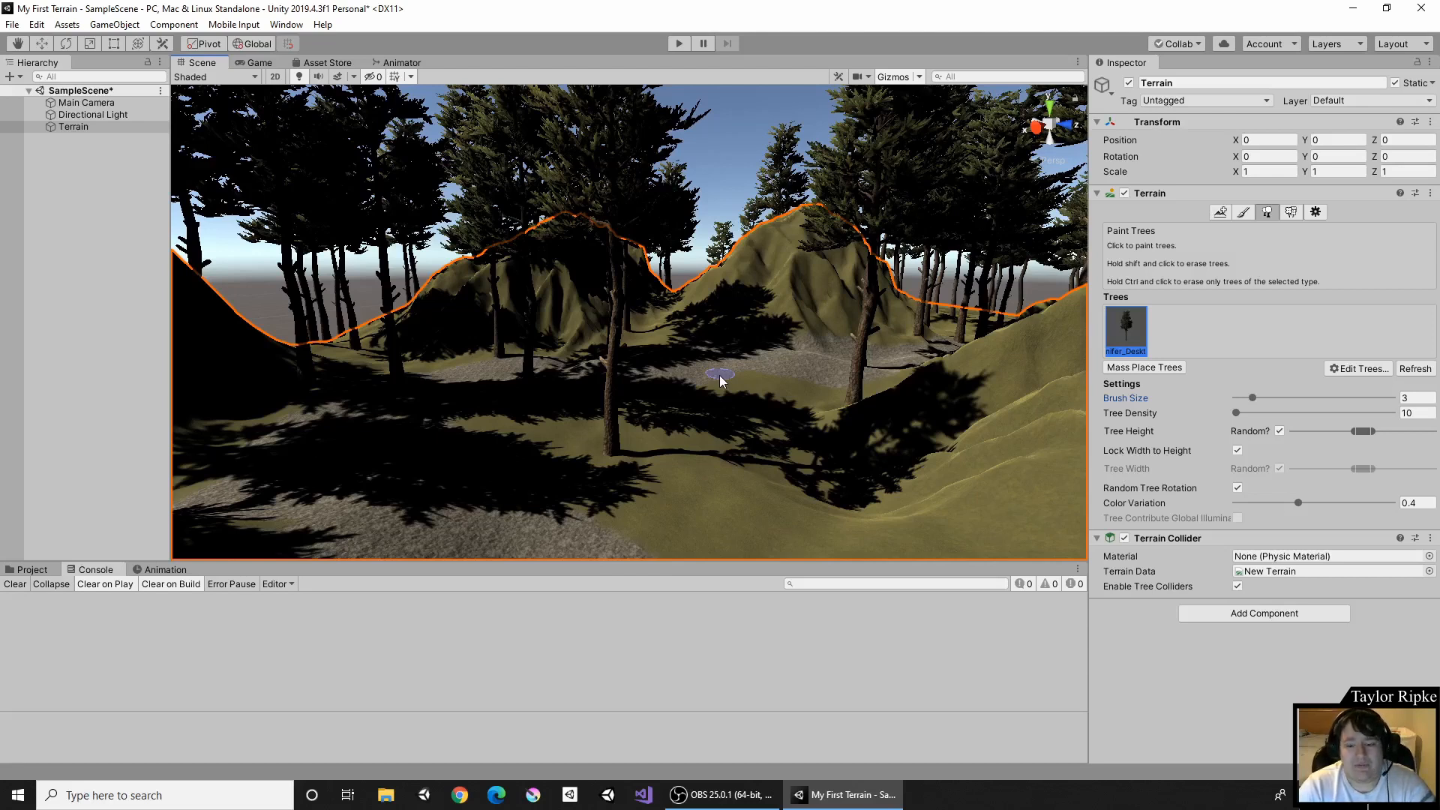
{"action": "scroll", "coordinate": [708, 380], "scroll_direction": "down", "scroll_amount": 5}
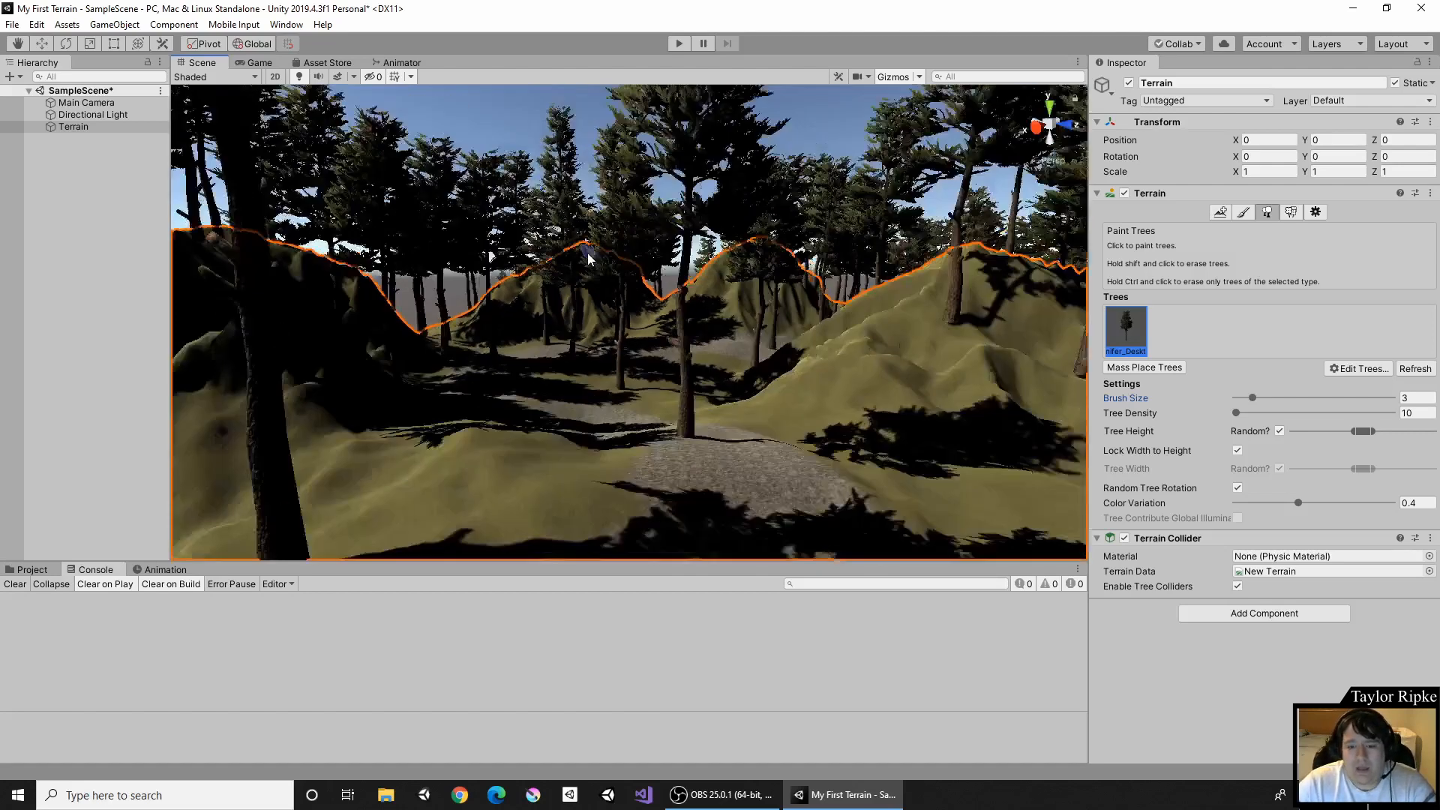
{"action": "scroll", "coordinate": [694, 319], "scroll_direction": "up", "scroll_amount": 6}
{"action": "scroll", "coordinate": [717, 299], "scroll_direction": "down", "scroll_amount": 4}
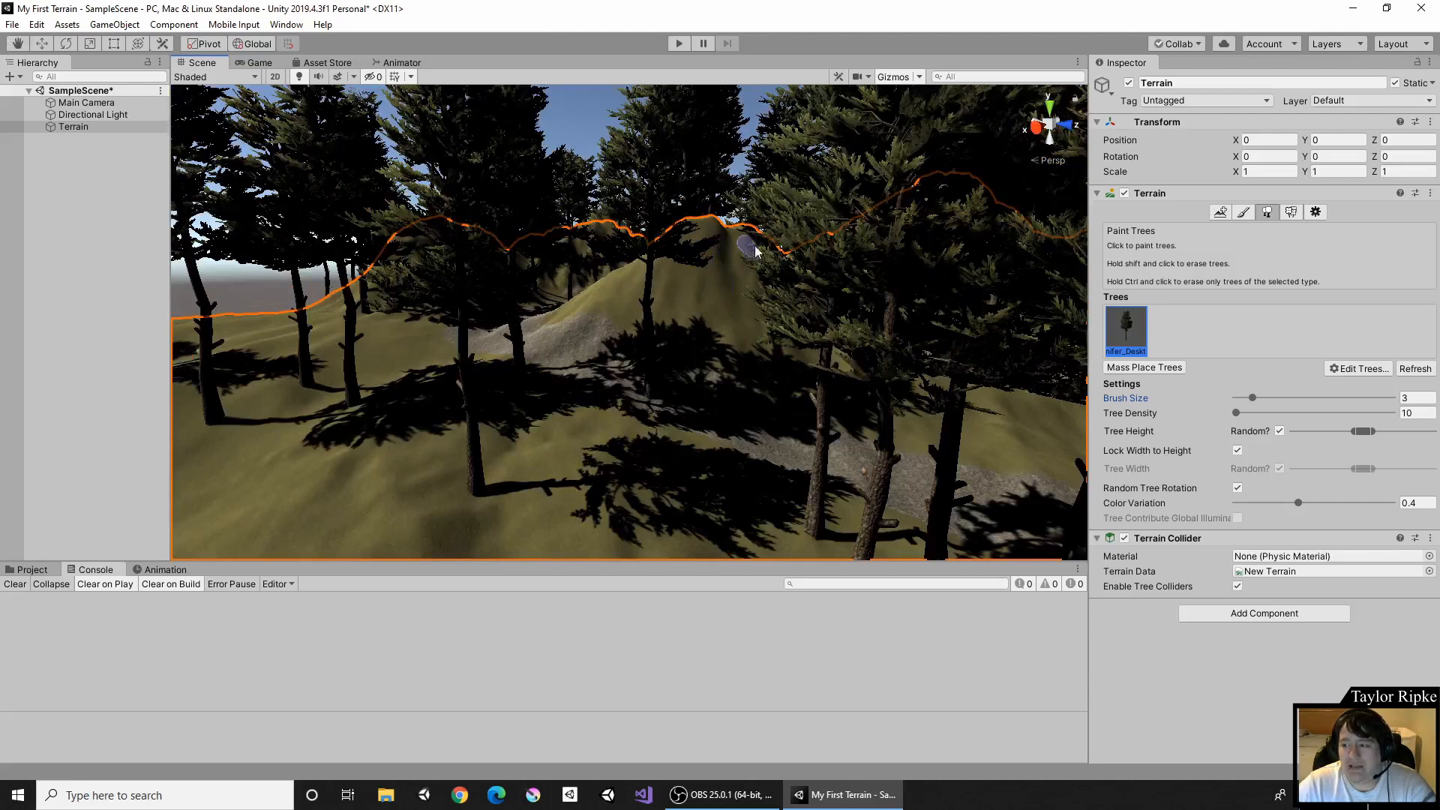
Switch the terrain to detail painting with the round builtin_brush_1 and begin adding a grass texture.
{"action": "left_click", "coordinate": [1292, 212]}
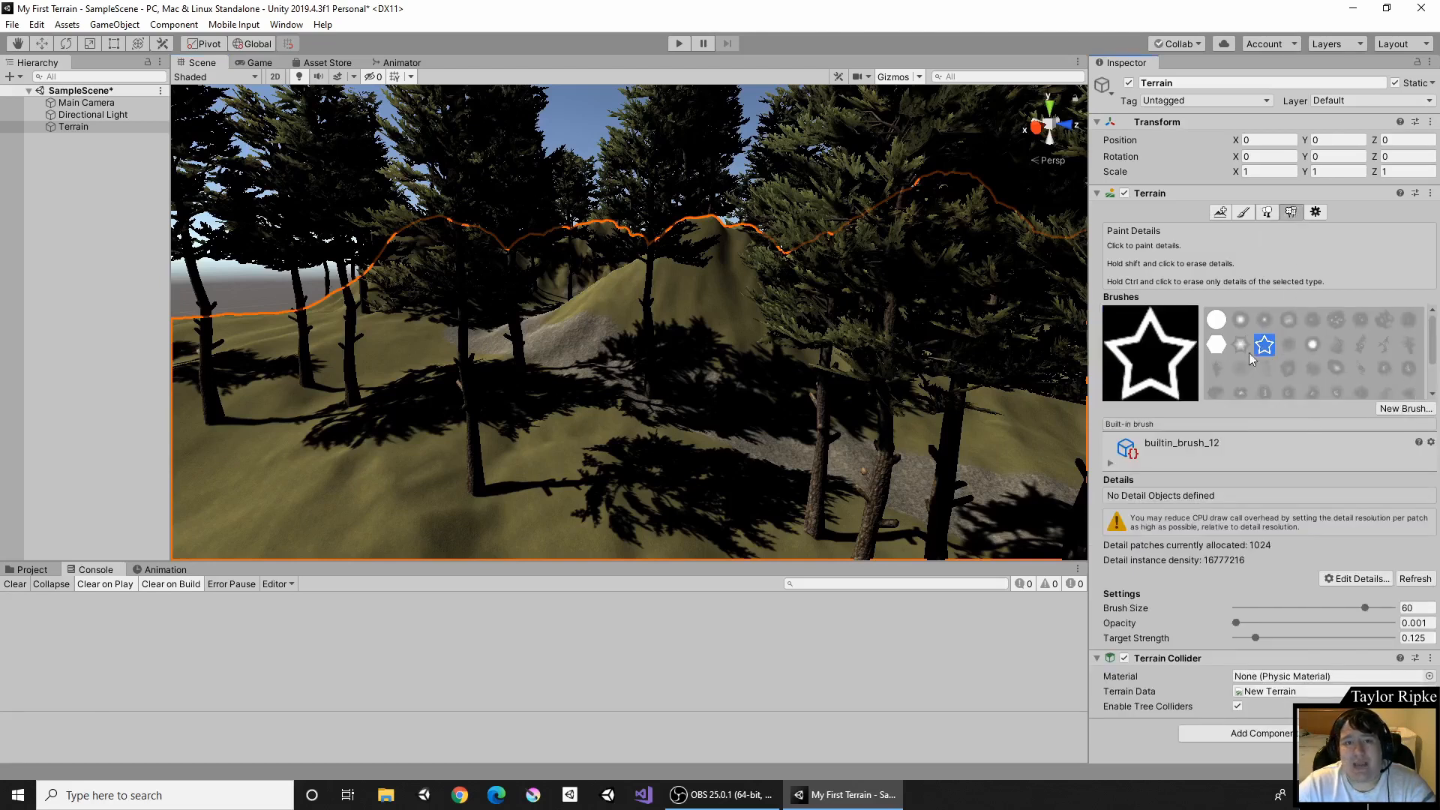
{"action": "left_click", "coordinate": [1217, 320]}
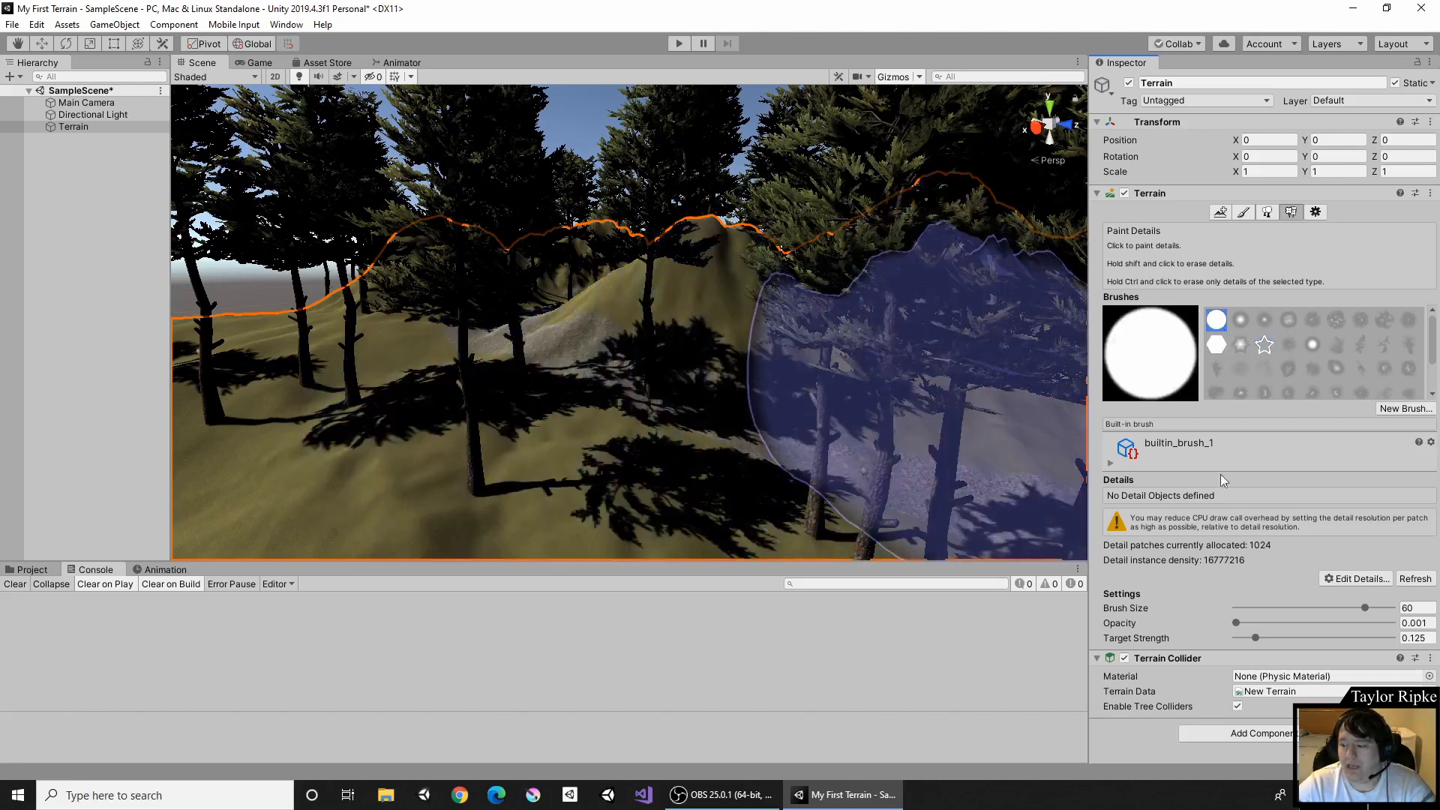
{"action": "left_click", "coordinate": [1362, 584]}
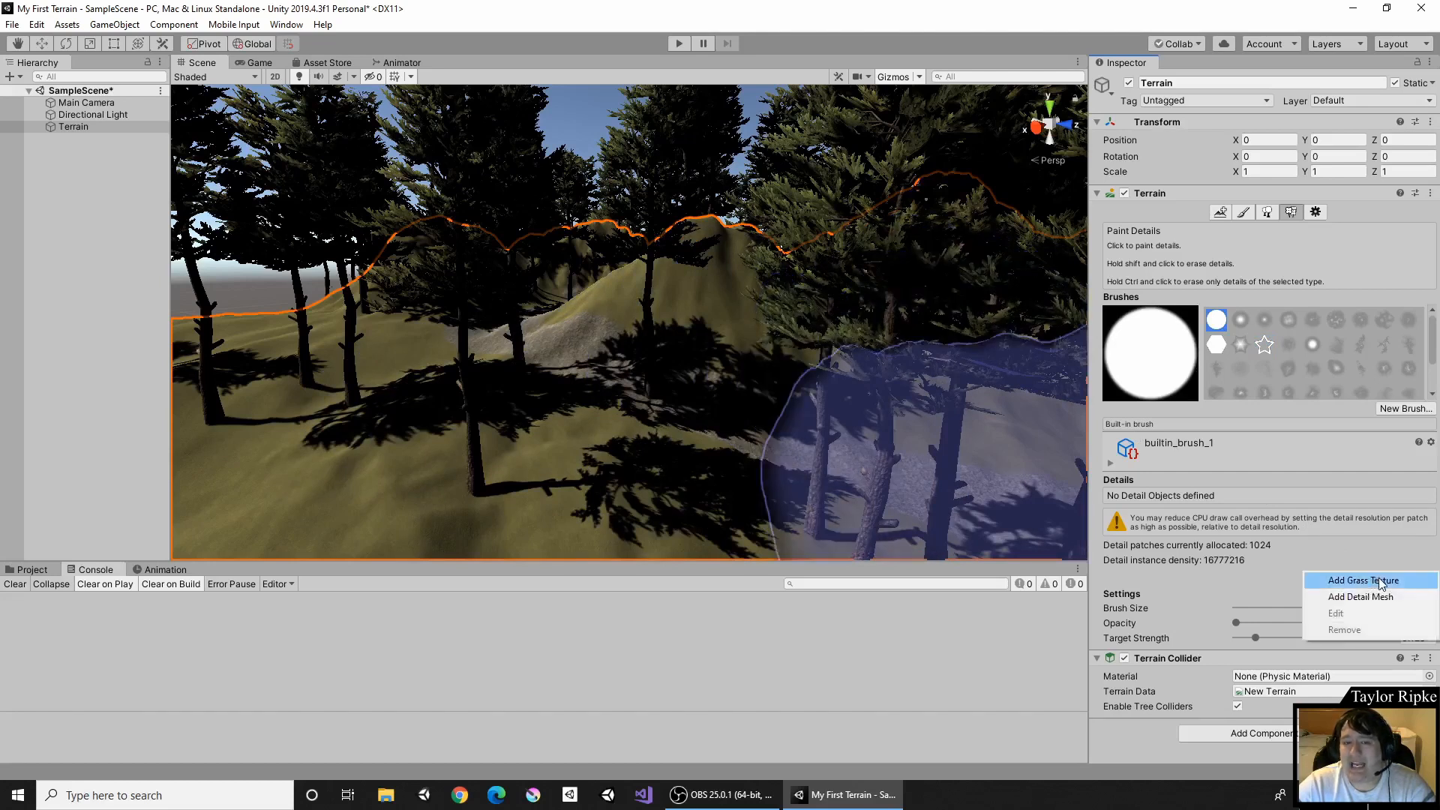
{"action": "left_click", "coordinate": [1363, 581]}
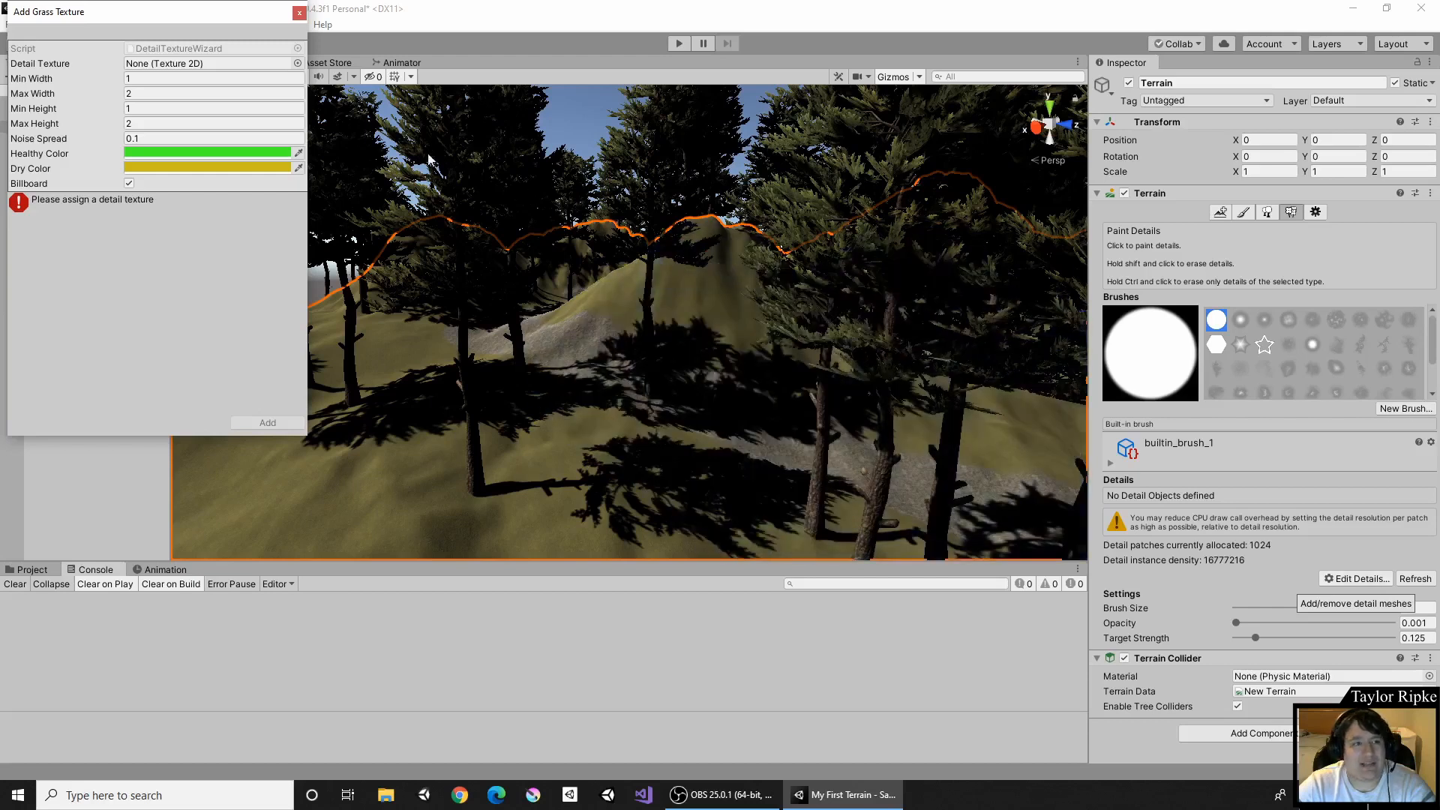
{"action": "left_click_drag", "start_coordinate": [221, 19], "coordinate": [768, 127]}
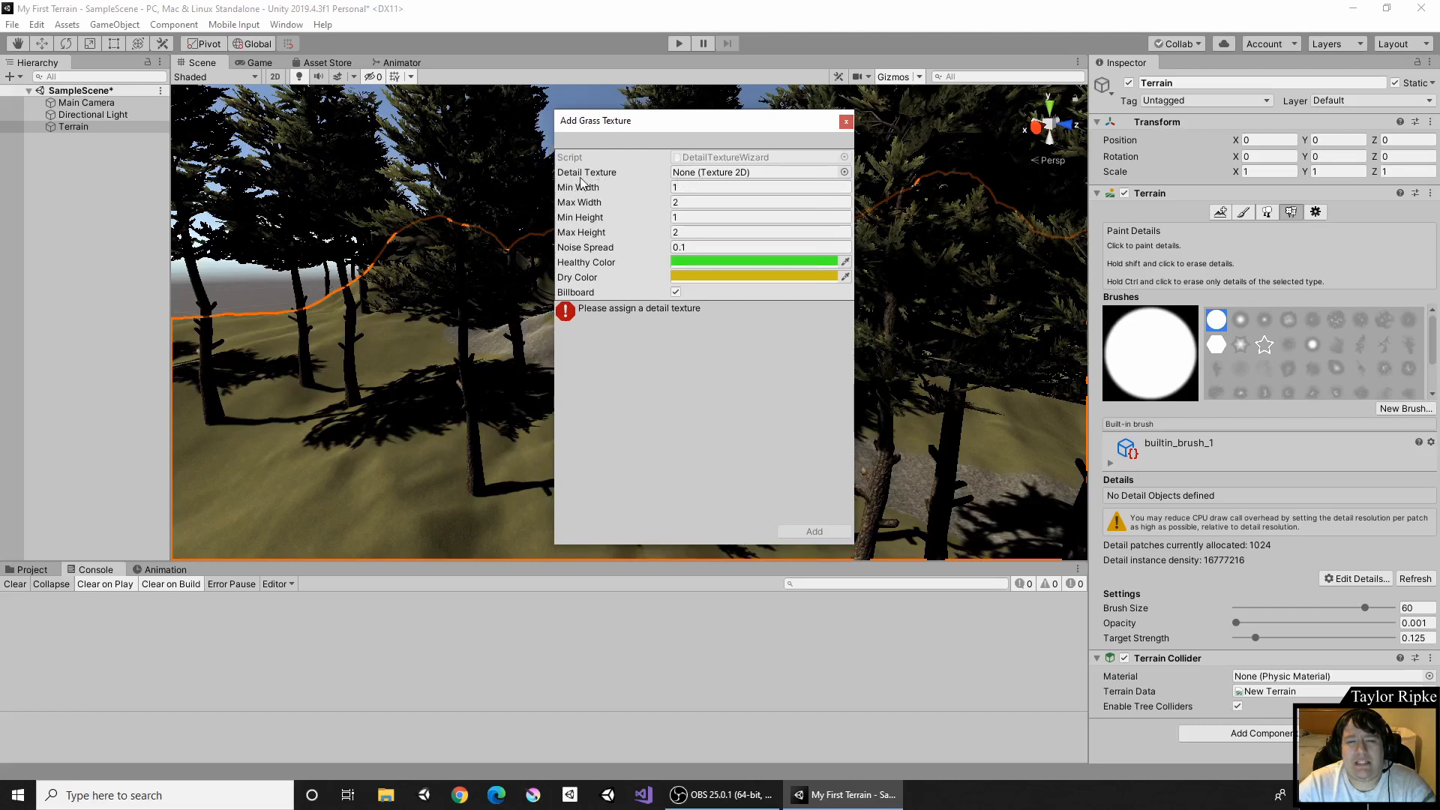
Assign GrassFrond02AlbedoAlpha as the detail texture and add the grass to the terrain's details.
{"action": "left_click", "coordinate": [846, 173]}
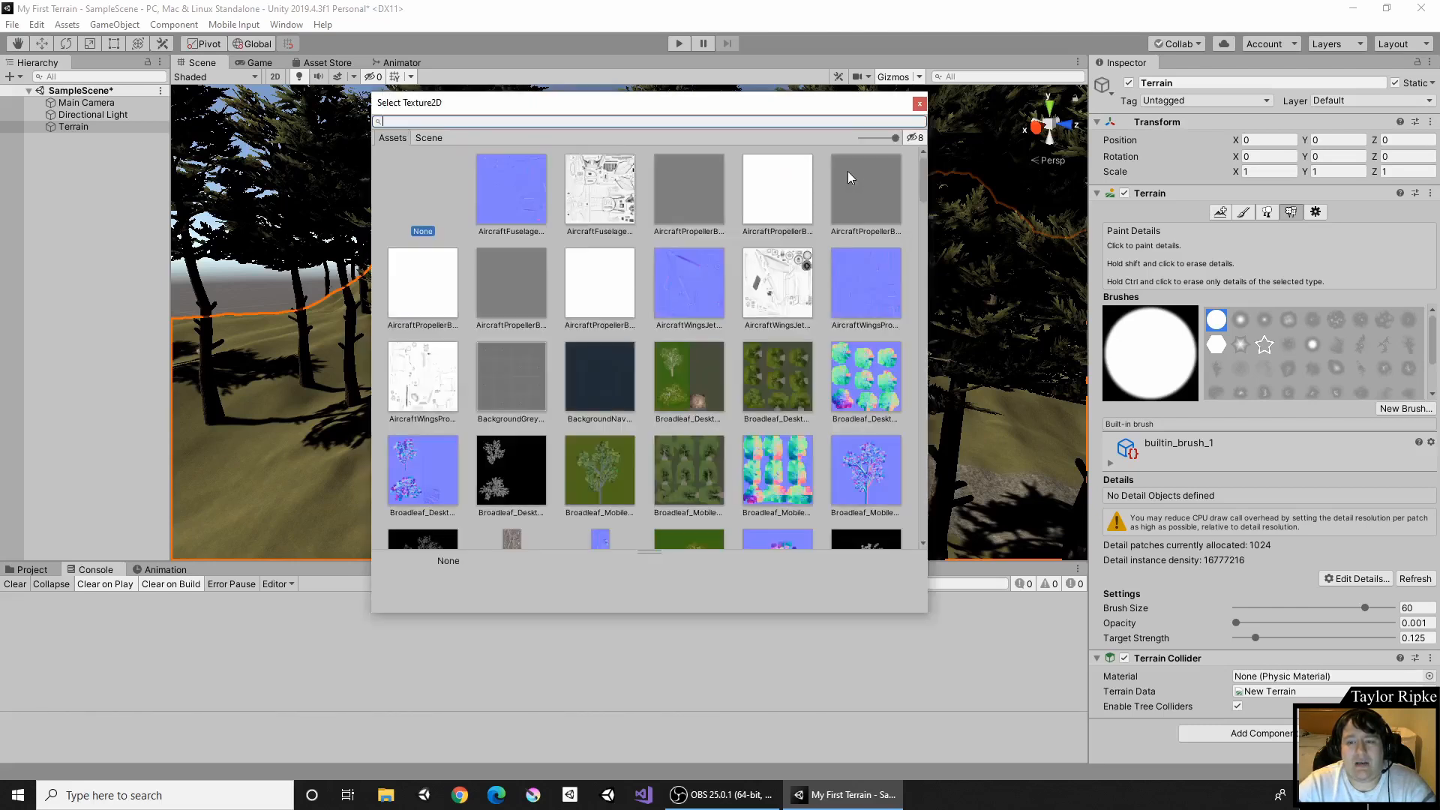
{"action": "scroll", "coordinate": [706, 281], "scroll_direction": "down", "scroll_amount": 3}
{"action": "scroll", "coordinate": [700, 285], "scroll_direction": "down", "scroll_amount": 15}
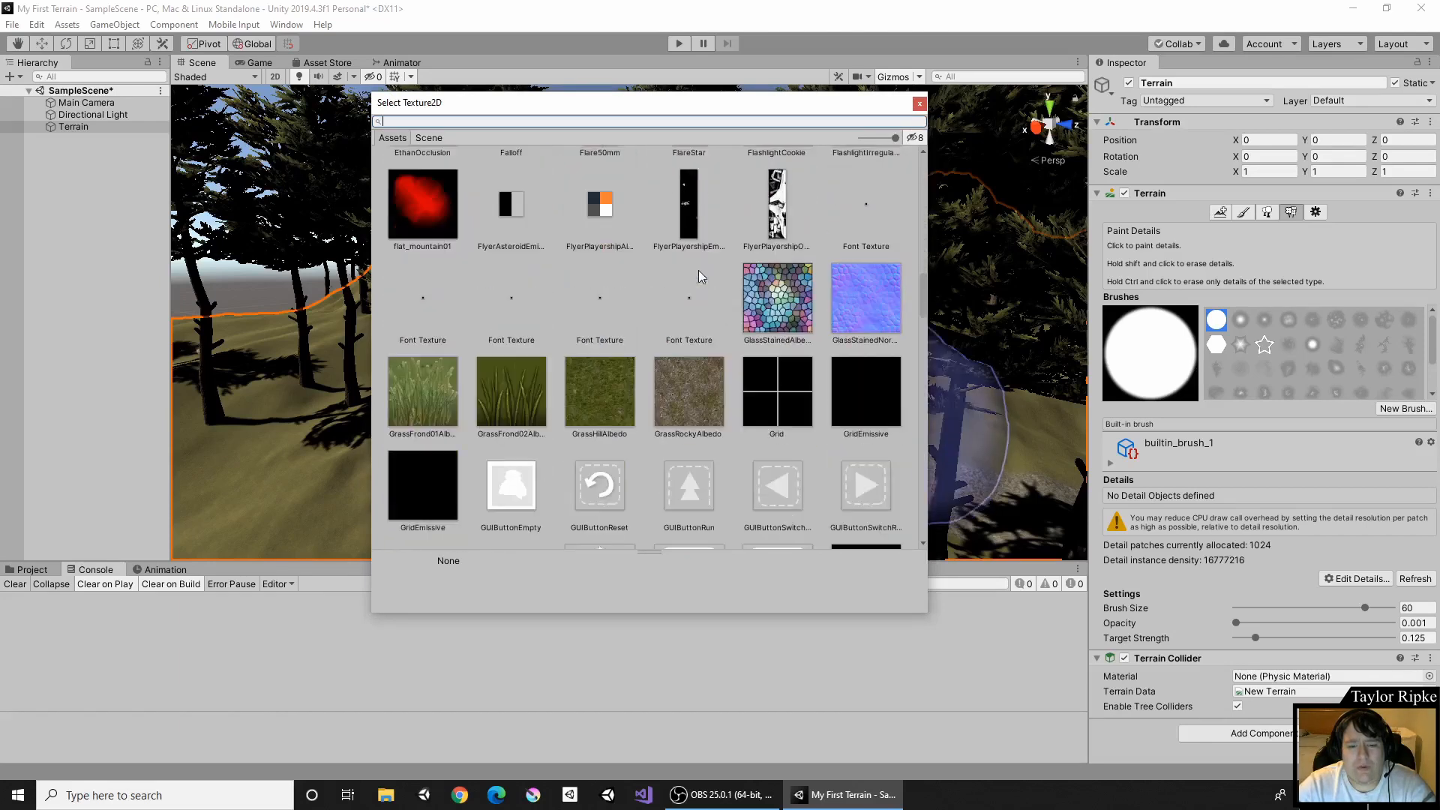
{"action": "scroll", "coordinate": [701, 267], "scroll_direction": "down", "scroll_amount": 3}
{"action": "scroll", "coordinate": [675, 278], "scroll_direction": "up", "scroll_amount": 4}
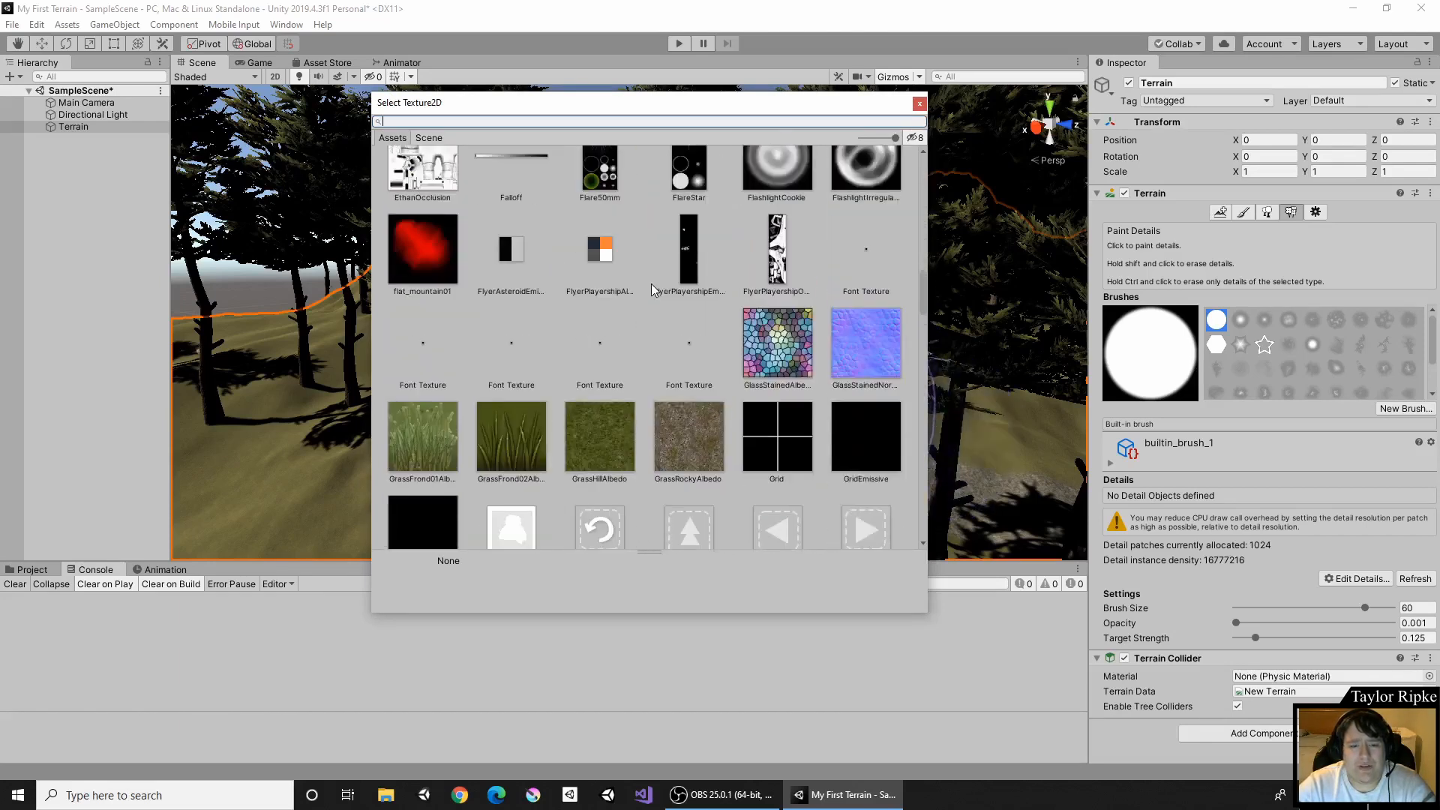
{"action": "left_click", "coordinate": [502, 457]}
{"action": "left_click", "coordinate": [442, 445]}
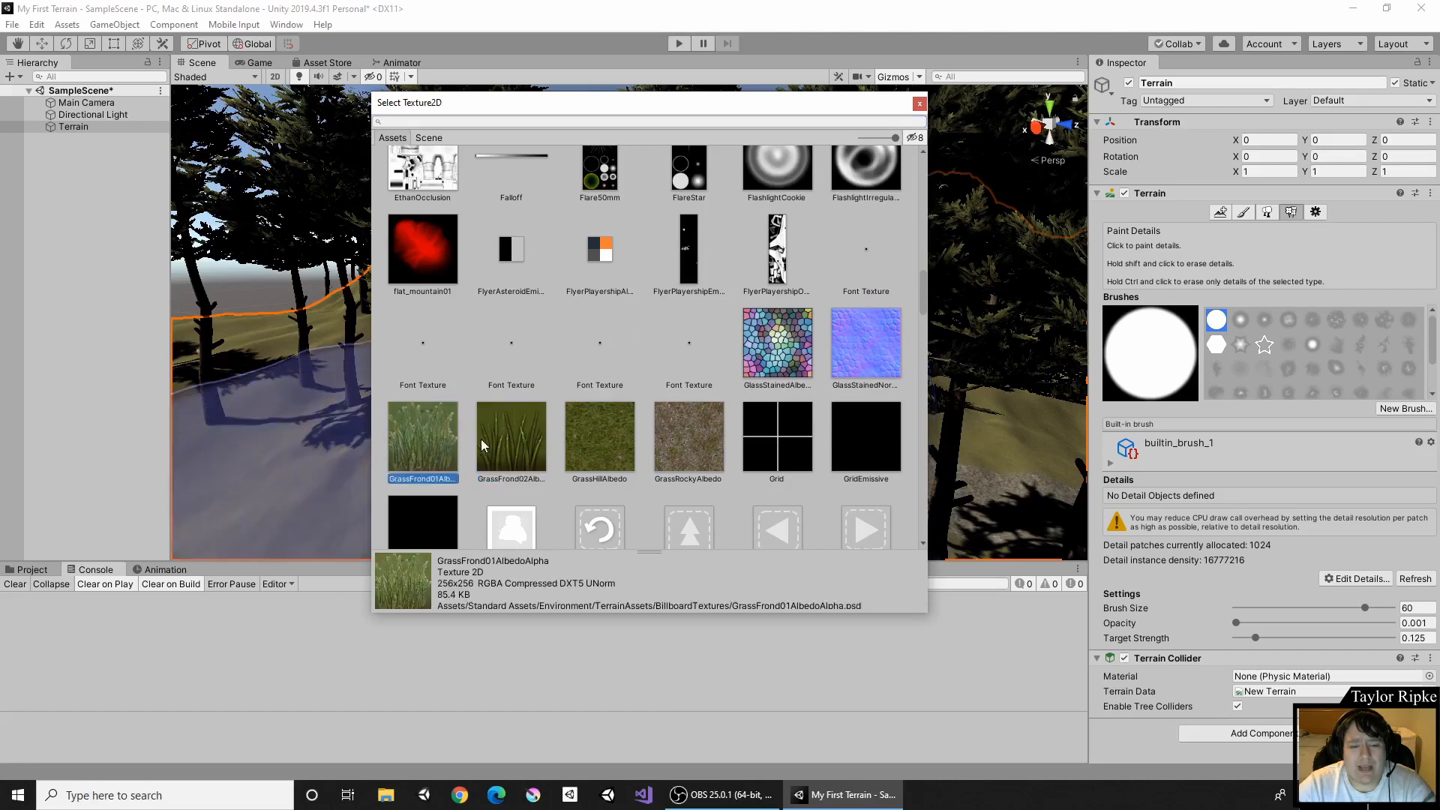
{"action": "left_click", "coordinate": [516, 436]}
{"action": "left_click", "coordinate": [451, 437]}
{"action": "left_click", "coordinate": [514, 437]}
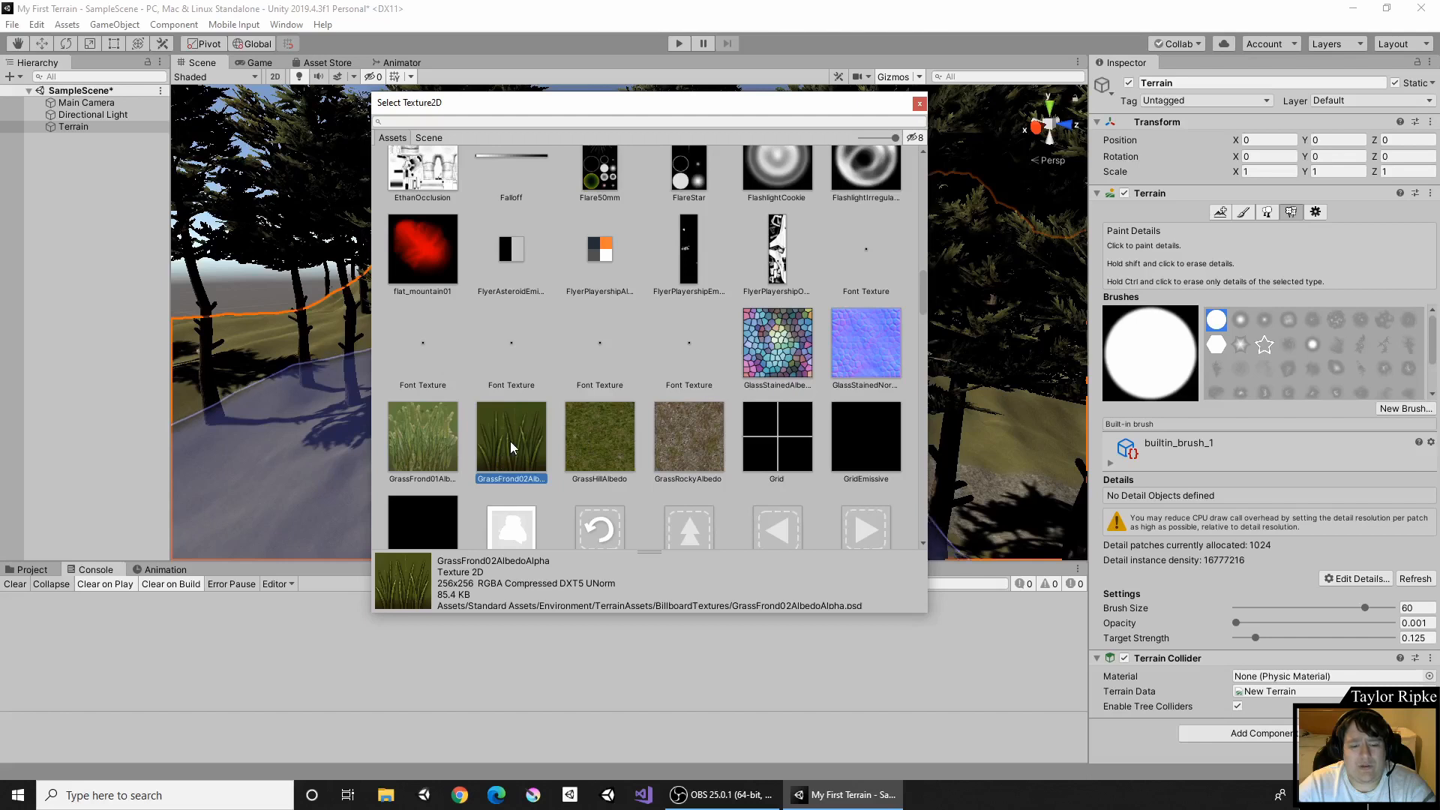
{"action": "double_click", "coordinate": [511, 442]}
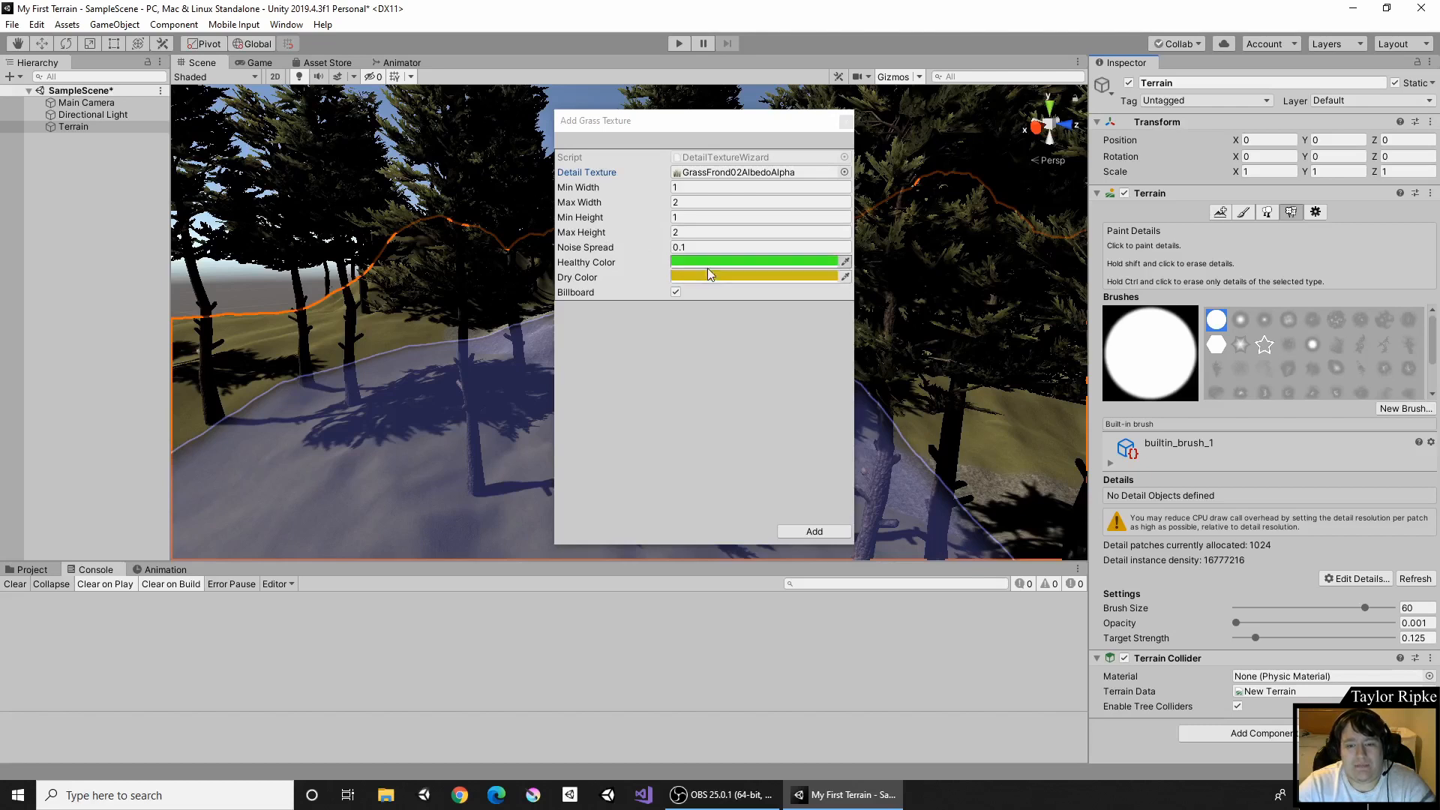
{"action": "left_click", "coordinate": [815, 532]}
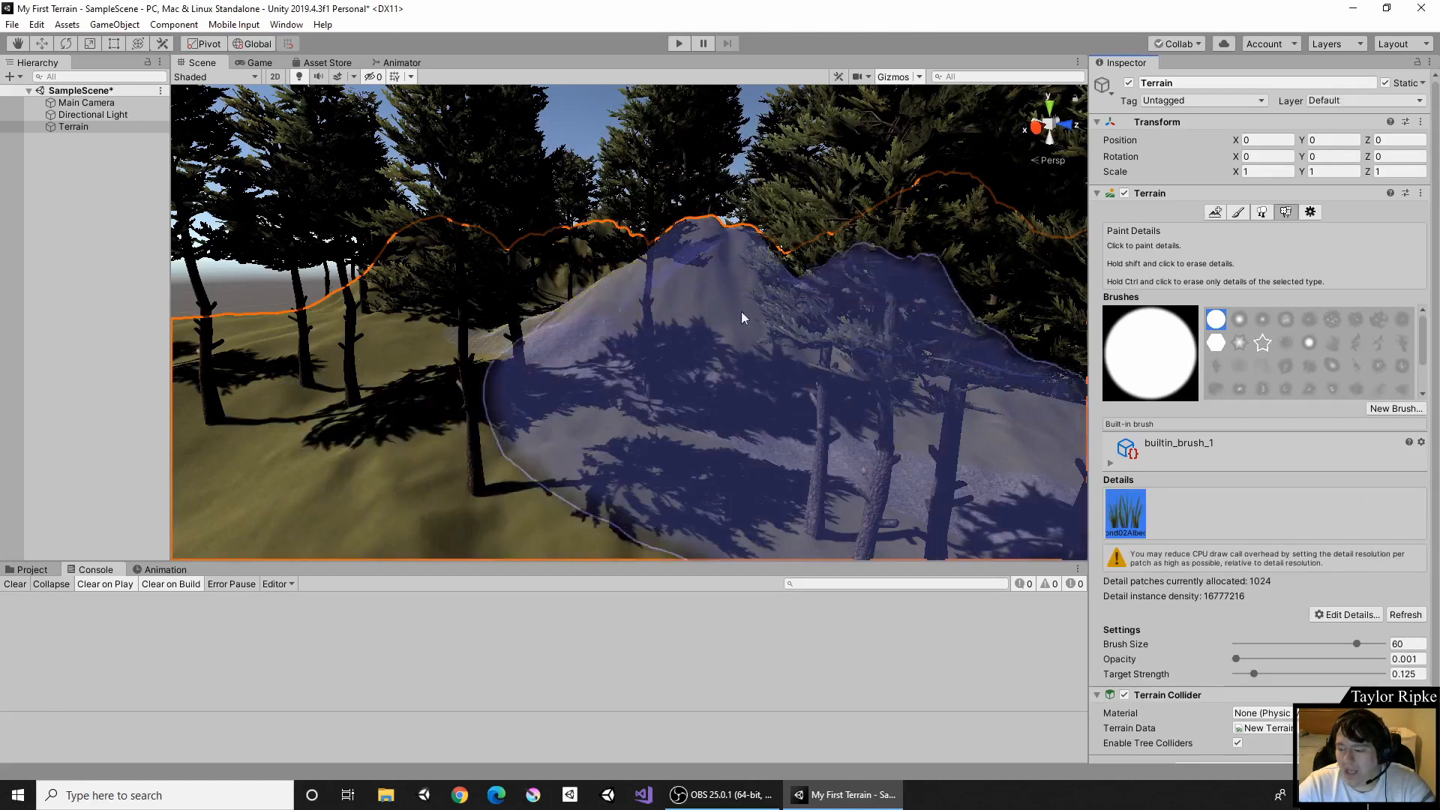
Paint a sparse scattering of grass on the hillside and set the detail brush size to 100.
{"action": "scroll", "coordinate": [651, 280], "scroll_direction": "down", "scroll_amount": 5}
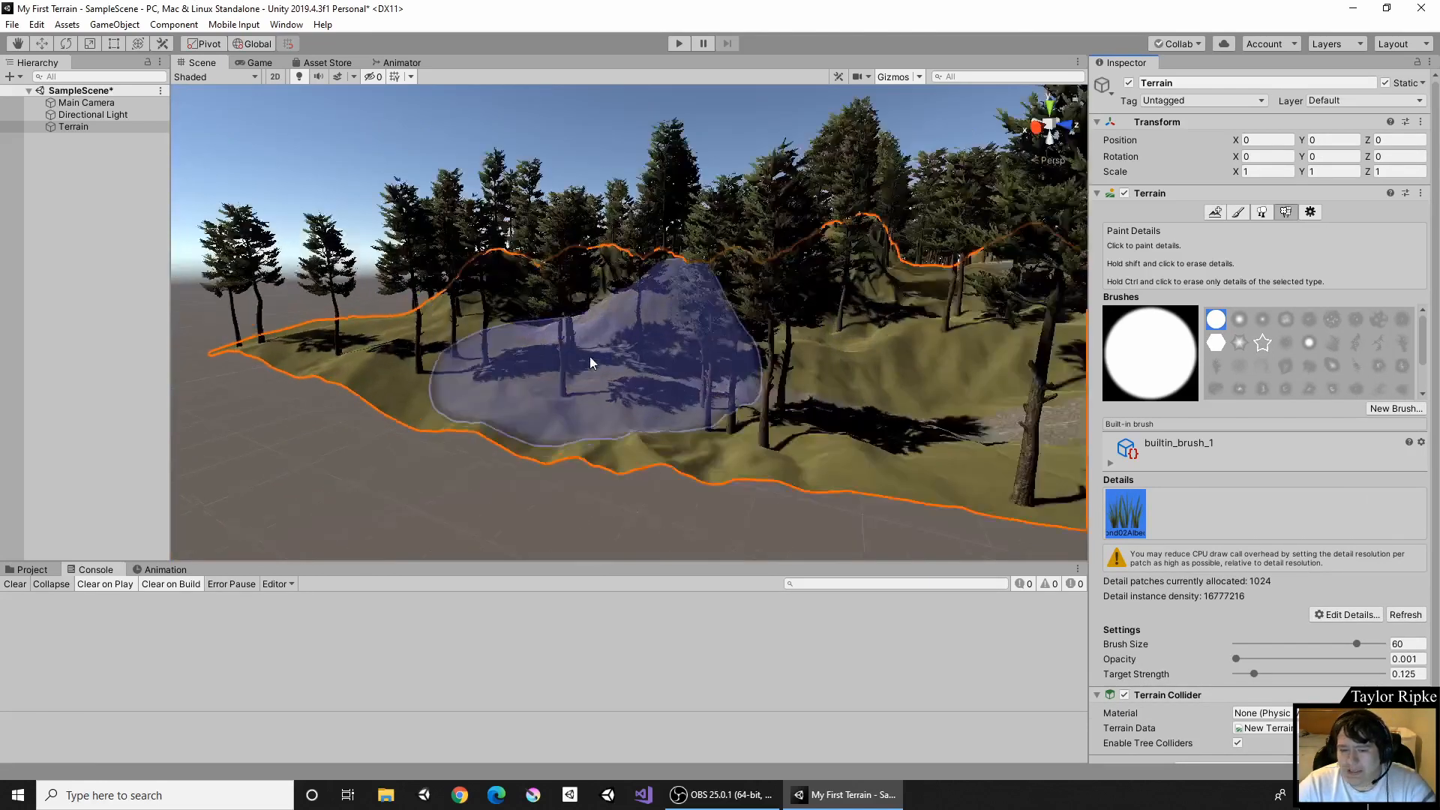
{"action": "scroll", "coordinate": [589, 357], "scroll_direction": "up", "scroll_amount": 5}
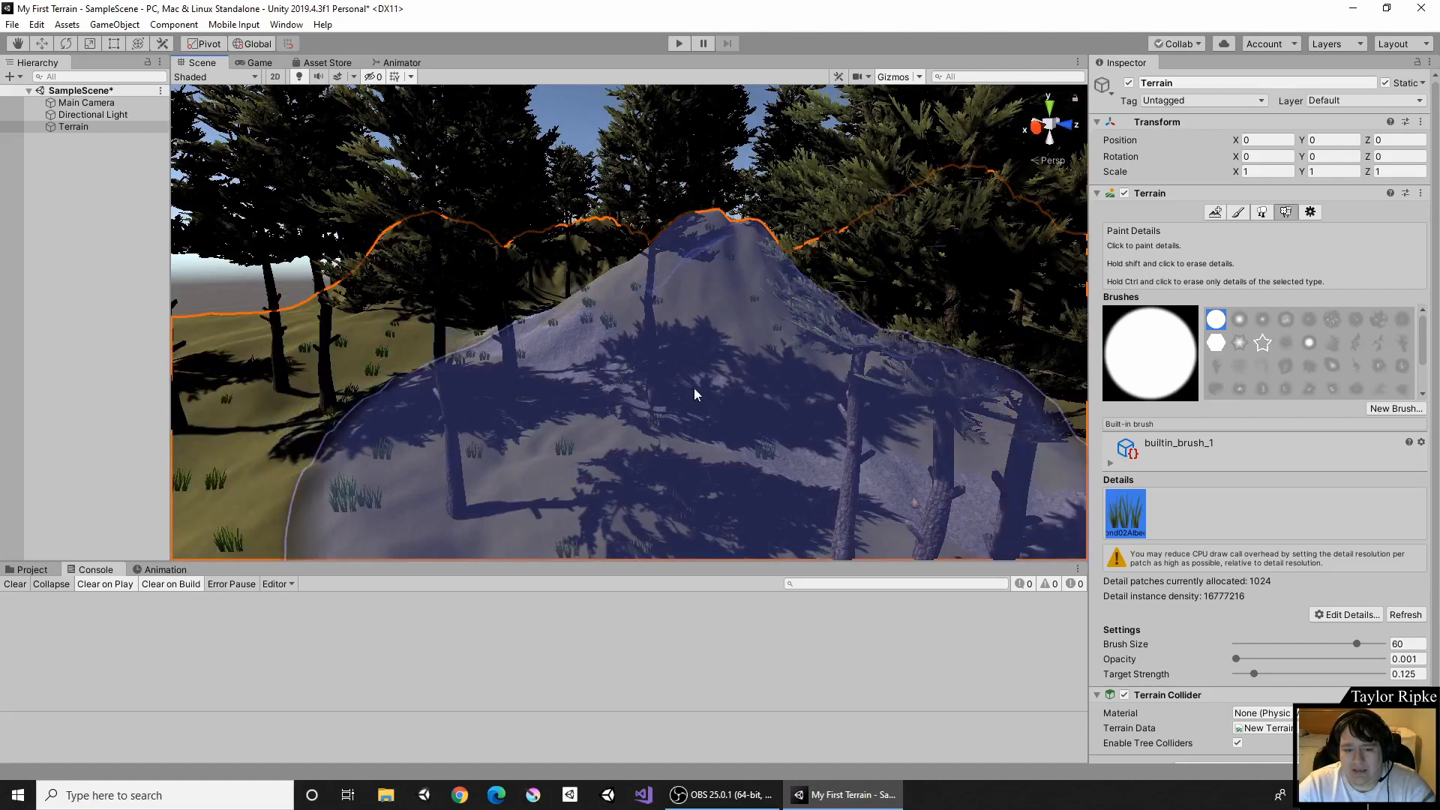
{"action": "scroll", "coordinate": [610, 354], "scroll_direction": "down", "scroll_amount": 3}
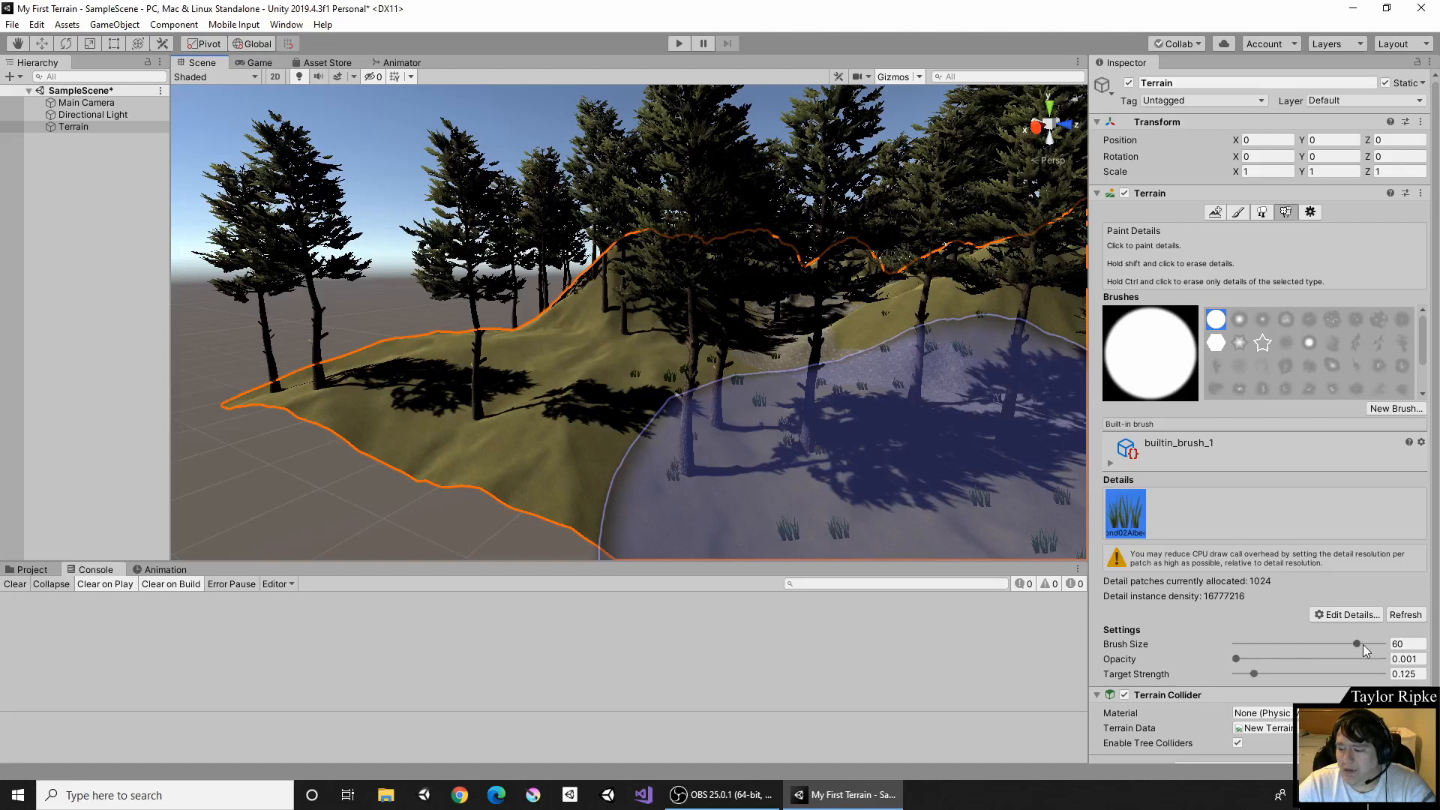
{"action": "left_click_drag", "start_coordinate": [1363, 645], "coordinate": [1385, 644]}
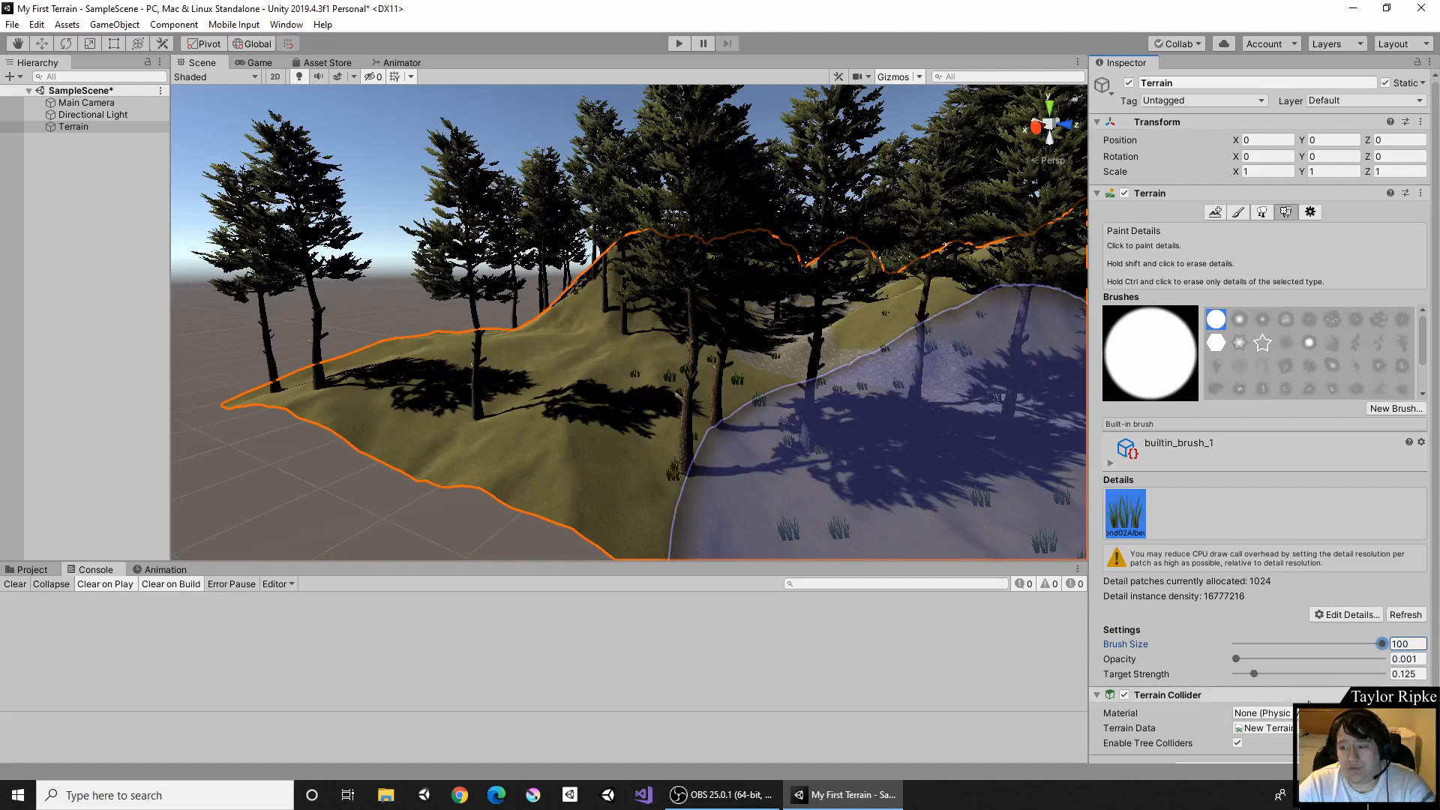
Try painting dense grass over the slopes with the detail opacity at 0.528, and check the coverage up close.
{"action": "left_click", "coordinate": [1312, 659]}
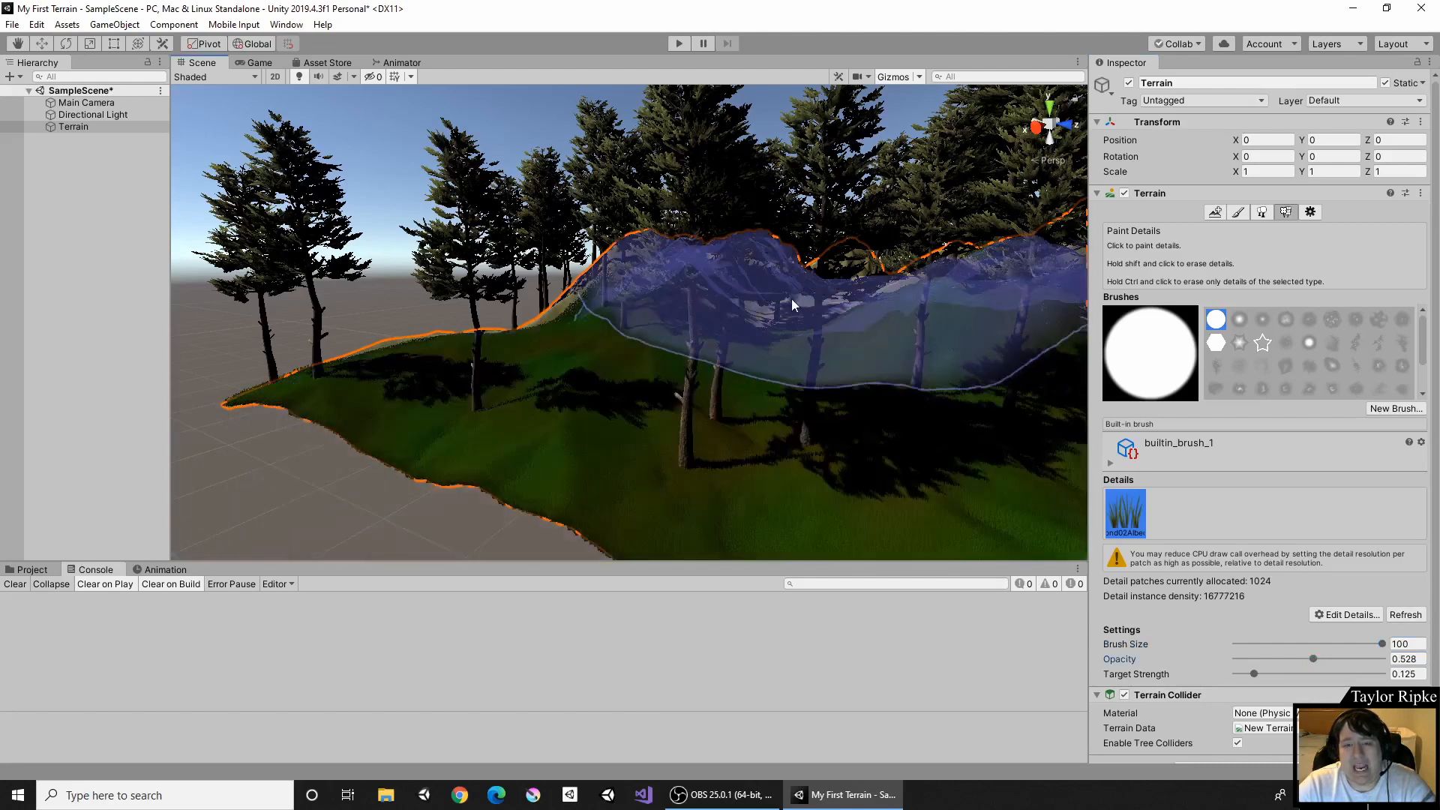
{"action": "middle_click_drag", "start_coordinate": [792, 302], "coordinate": [730, 283]}
{"action": "scroll", "coordinate": [677, 360], "scroll_direction": "up", "scroll_amount": 3}
{"action": "scroll", "coordinate": [681, 359], "scroll_direction": "down", "scroll_amount": 1}
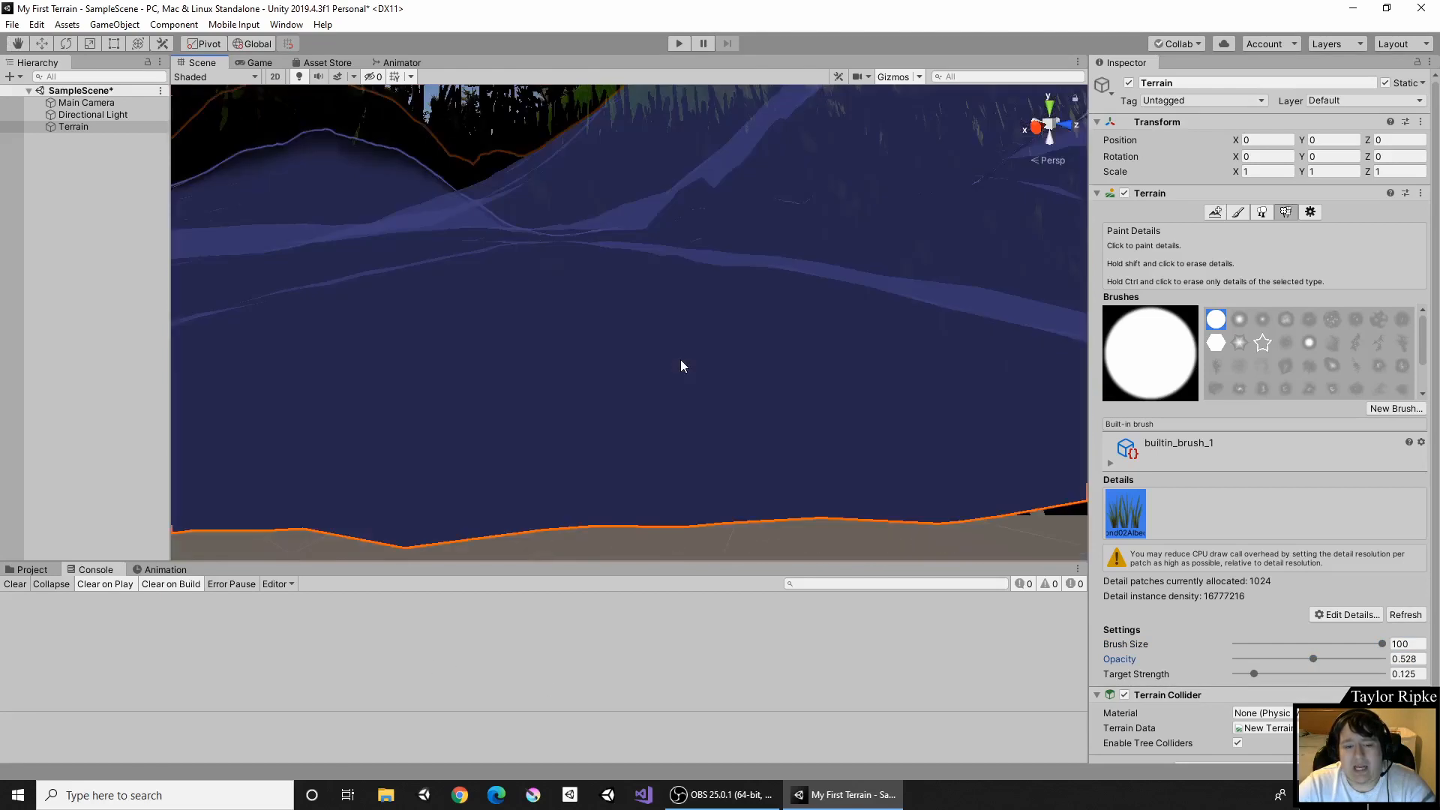
{"action": "scroll", "coordinate": [782, 339], "scroll_direction": "down", "scroll_amount": 1}
{"action": "left_click_drag", "start_coordinate": [782, 340], "coordinate": [518, 318], "text": "alt"}
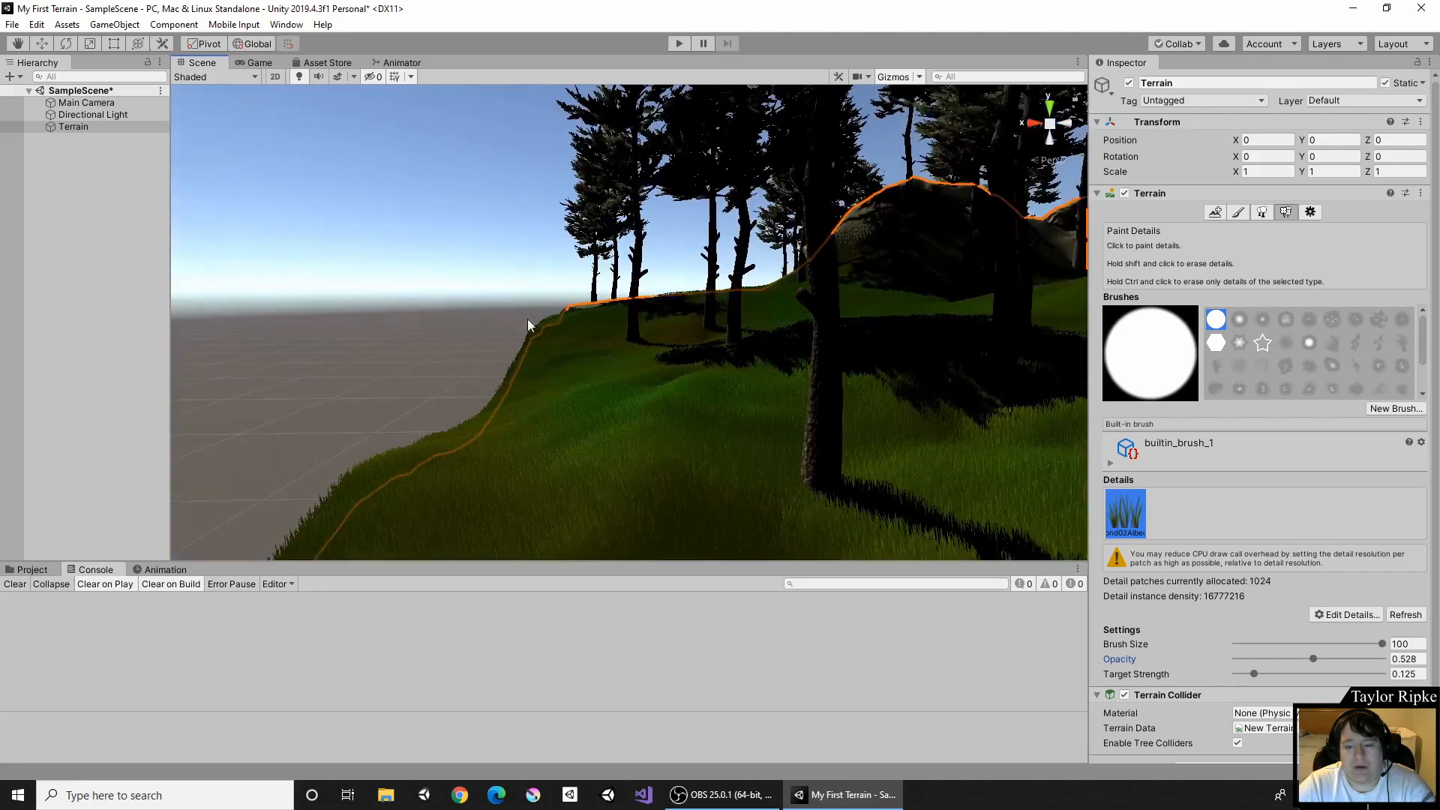
{"action": "middle_click_drag", "start_coordinate": [795, 347], "coordinate": [666, 350]}
{"action": "scroll", "coordinate": [587, 313], "scroll_direction": "down", "scroll_amount": 2}
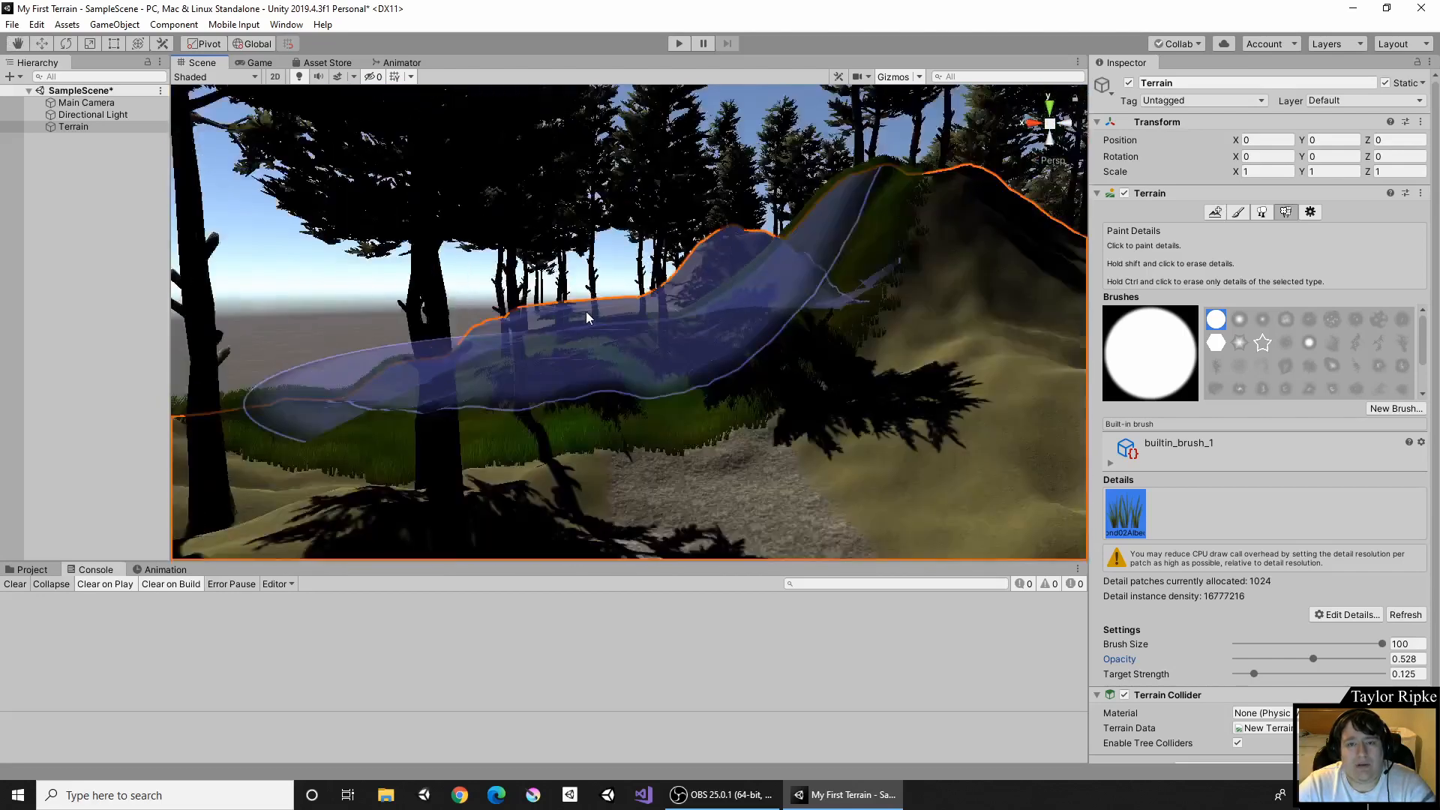
Undo the dense grass painted over the slopes, keeping the earlier sparse tufts.
{"action": "scroll", "coordinate": [578, 311], "scroll_direction": "down", "scroll_amount": 2}
{"action": "left_click_drag", "start_coordinate": [570, 309], "coordinate": [641, 351], "text": "alt"}
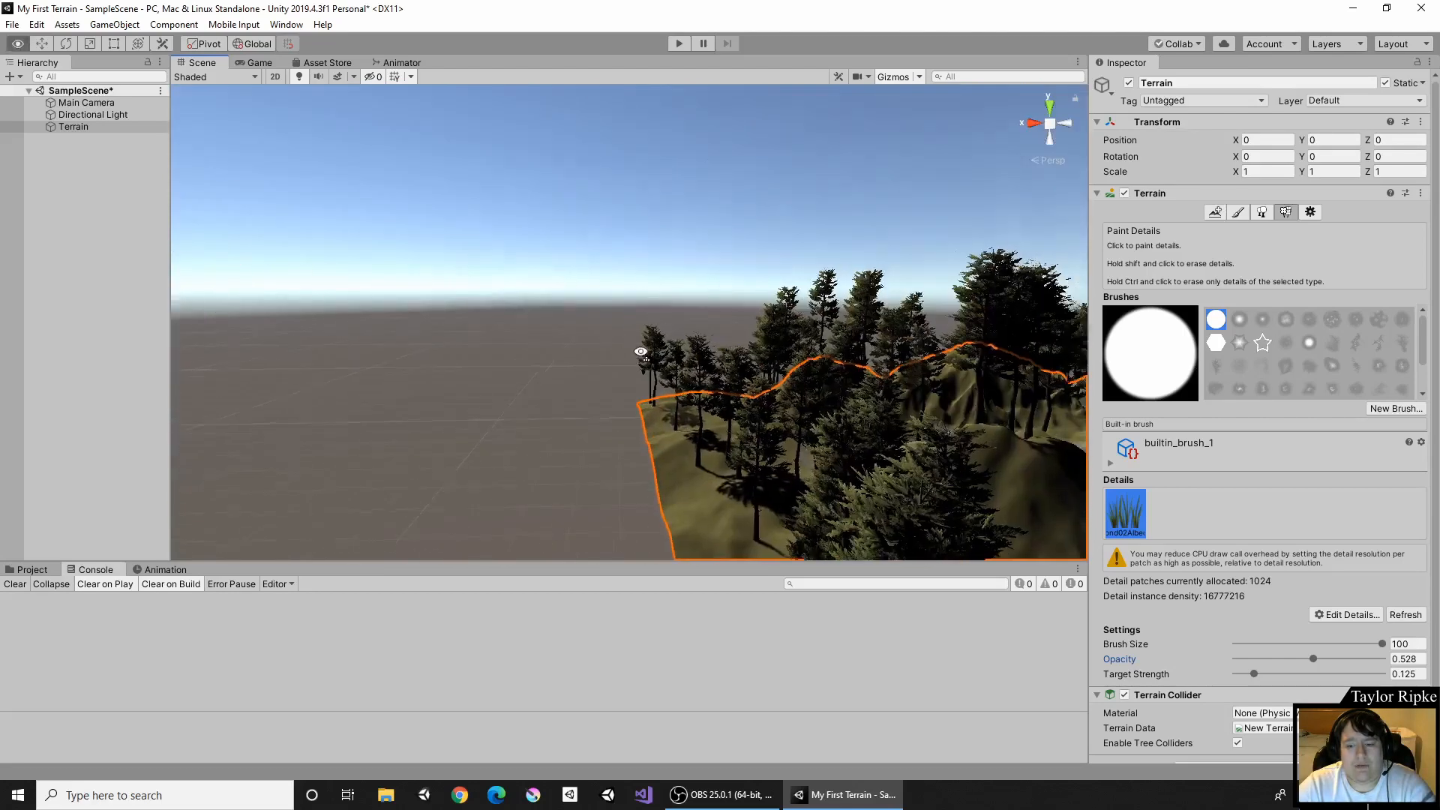
{"action": "right_click_drag", "start_coordinate": [641, 351], "coordinate": [829, 461]}
{"action": "middle_click_drag", "start_coordinate": [829, 460], "coordinate": [813, 443]}
{"action": "scroll", "coordinate": [713, 397], "scroll_direction": "down", "scroll_amount": 2}
{"action": "middle_click_drag", "start_coordinate": [662, 376], "coordinate": [562, 402]}
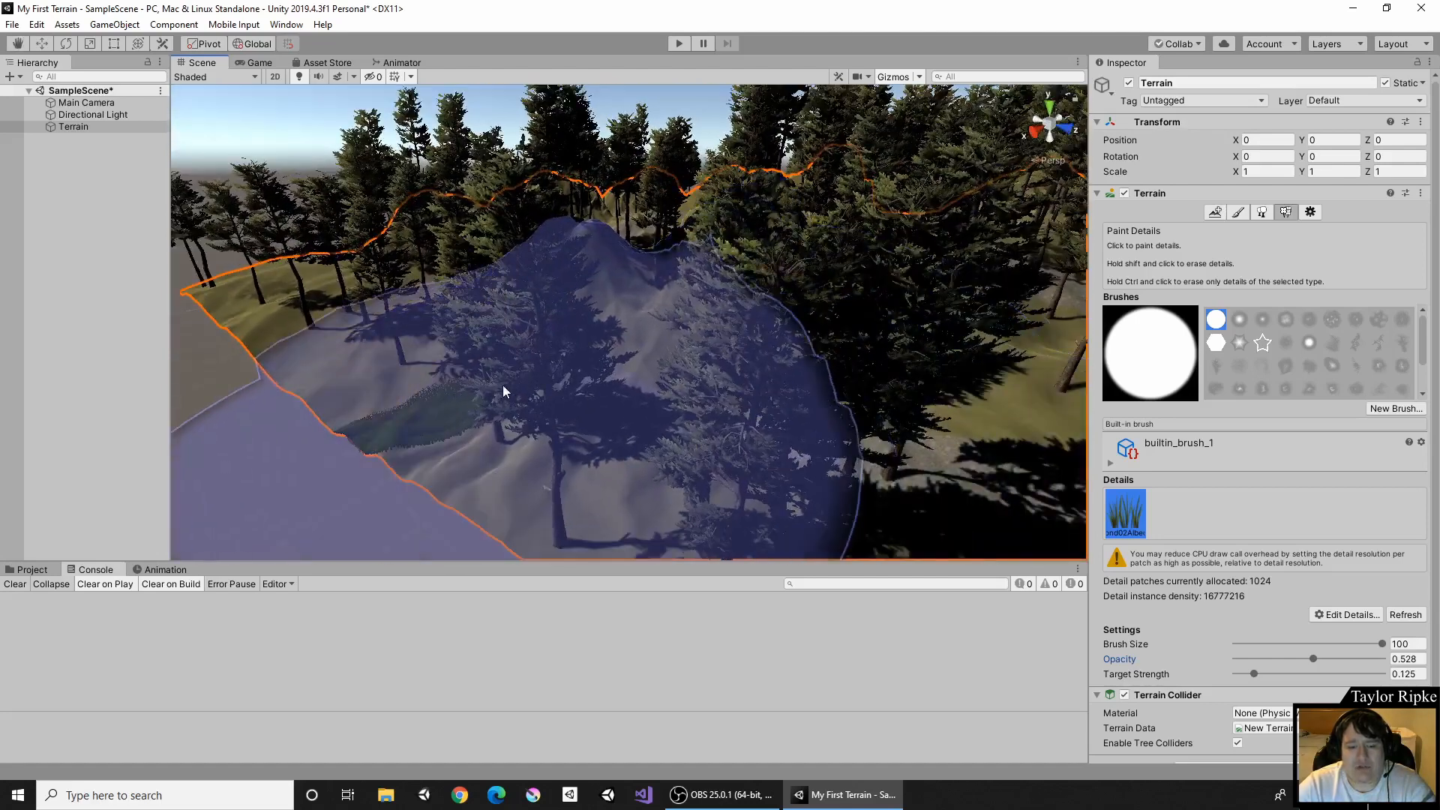
{"action": "scroll", "coordinate": [422, 385], "scroll_direction": "up", "scroll_amount": 3}
{"action": "mouse_move", "coordinate": [422, 385]}
{"action": "middle_mouse_down"}
{"action": "mouse_move", "coordinate": [583, 367]}
{"action": "mouse_move", "coordinate": [565, 396]}
{"action": "middle_mouse_up"}
{"action": "mouse_move", "coordinate": [566, 396]}
{"action": "left_mouse_down"}
{"action": "mouse_move", "coordinate": [888, 363]}
{"action": "mouse_move", "coordinate": [852, 312]}
{"action": "mouse_move", "coordinate": [803, 332]}
{"action": "left_mouse_up"}
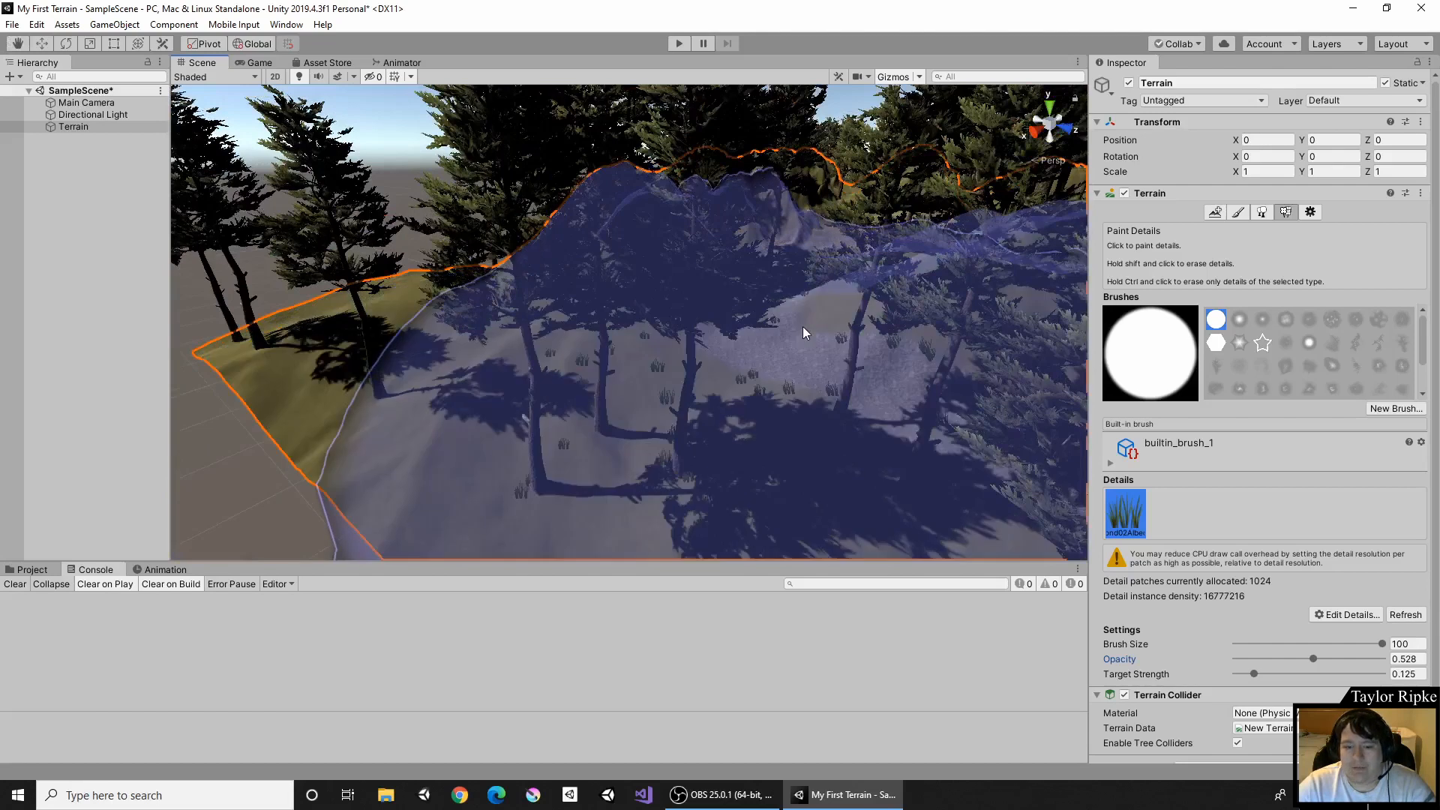
Set the detail opacity to 0.001 and paint sparse grass over the hills and valley with the size 100 brush.
{"action": "left_click", "coordinate": [1411, 661]}
{"action": "type", "text": "0."}
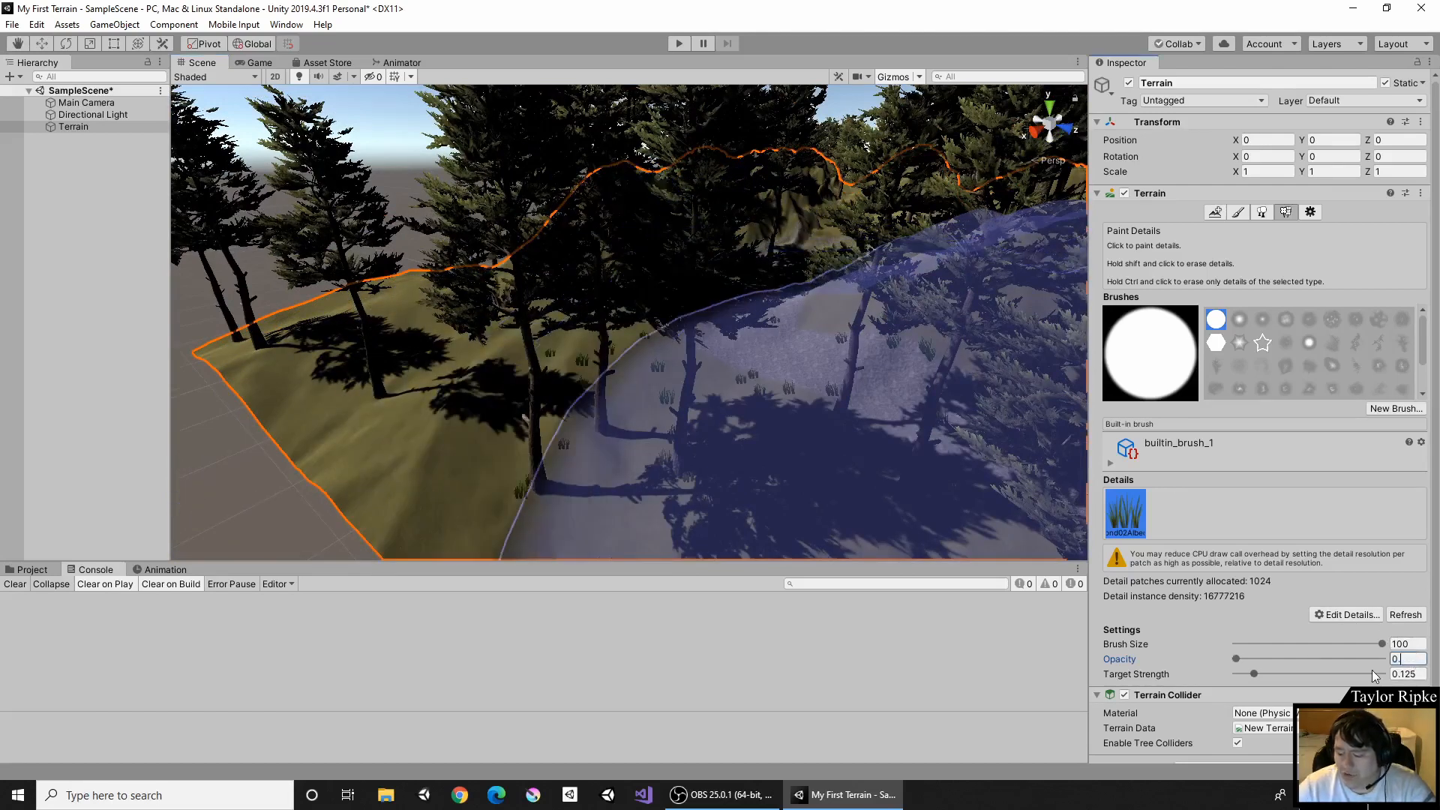
{"action": "type", "text": "001"}
{"action": "scroll", "coordinate": [679, 325], "scroll_direction": "down", "scroll_amount": 10}
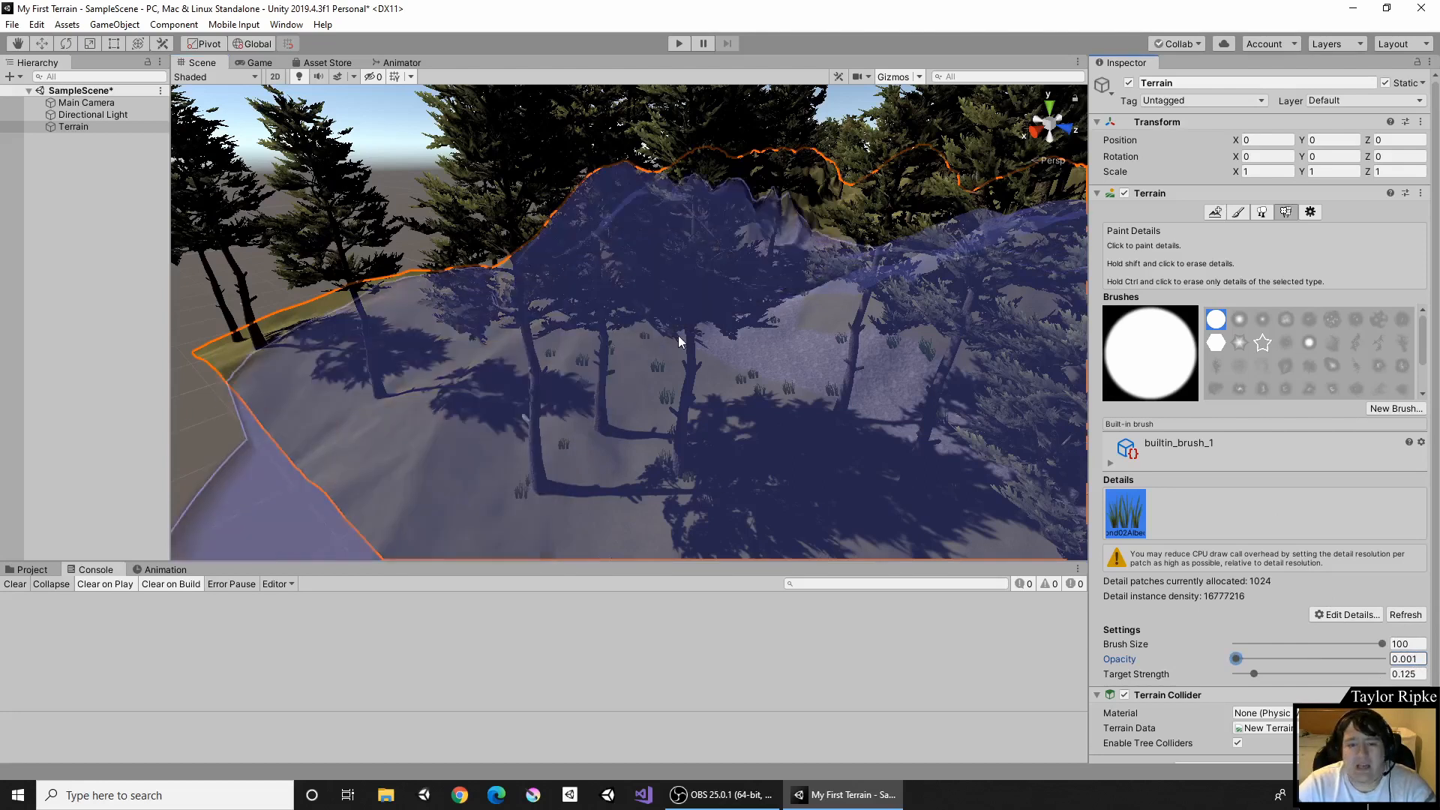
{"action": "scroll", "coordinate": [767, 321], "scroll_direction": "down", "scroll_amount": 5}
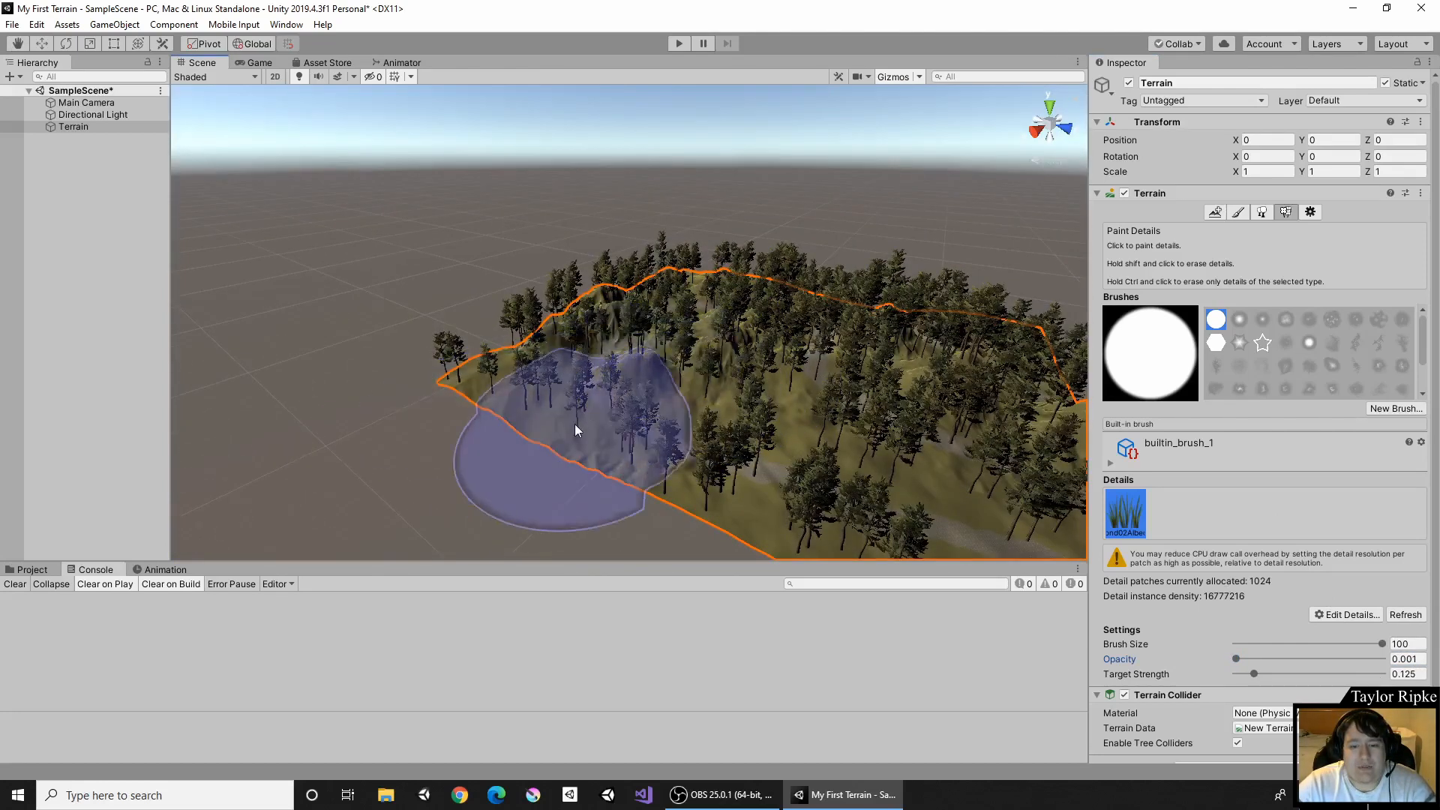
{"action": "scroll", "coordinate": [619, 408], "scroll_direction": "up", "scroll_amount": 10}
{"action": "scroll", "coordinate": [619, 409], "scroll_direction": "up", "scroll_amount": 5}
{"action": "scroll", "coordinate": [690, 405], "scroll_direction": "down", "scroll_amount": 4}
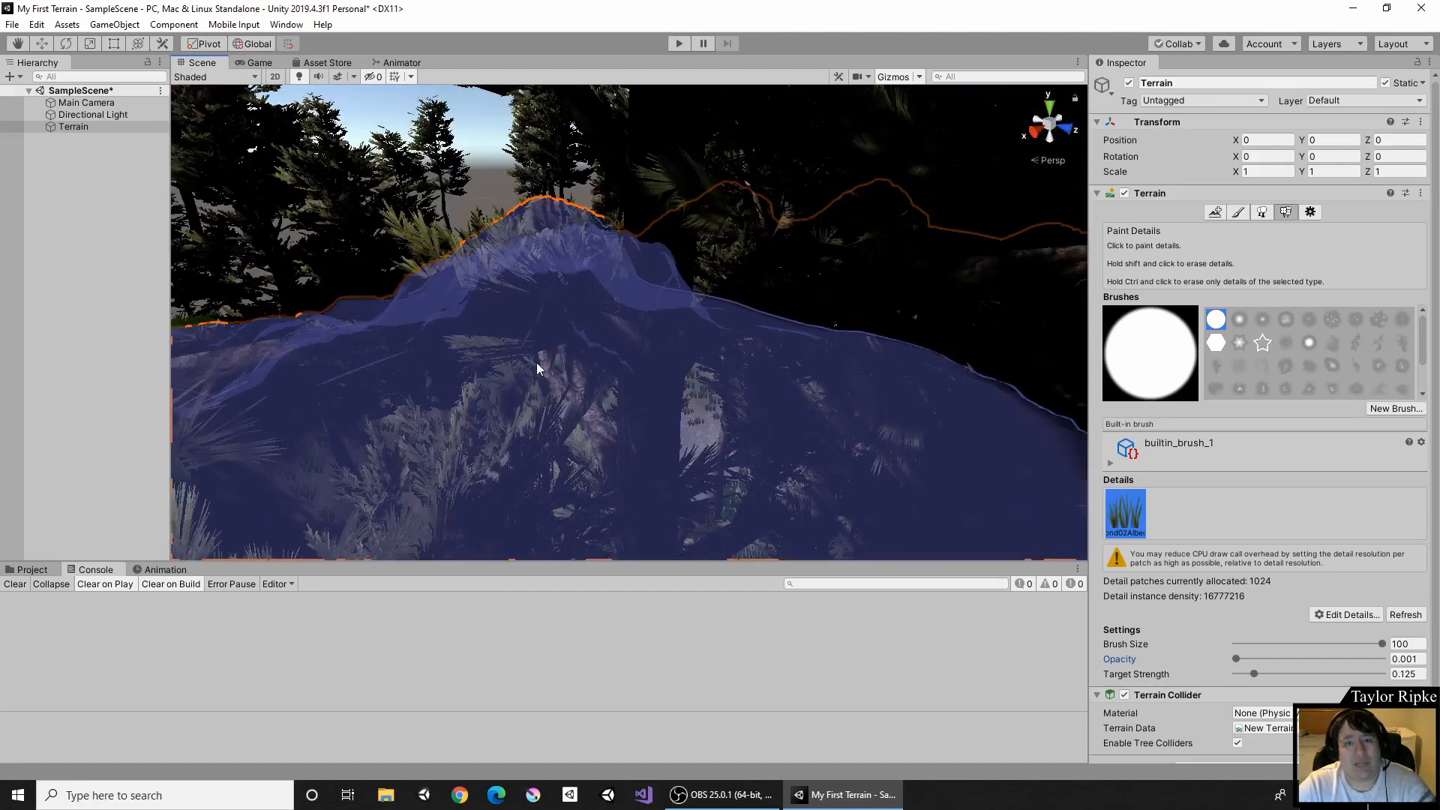
{"action": "scroll", "coordinate": [567, 396], "scroll_direction": "down", "scroll_amount": 3}
{"action": "scroll", "coordinate": [600, 383], "scroll_direction": "up", "scroll_amount": 4}
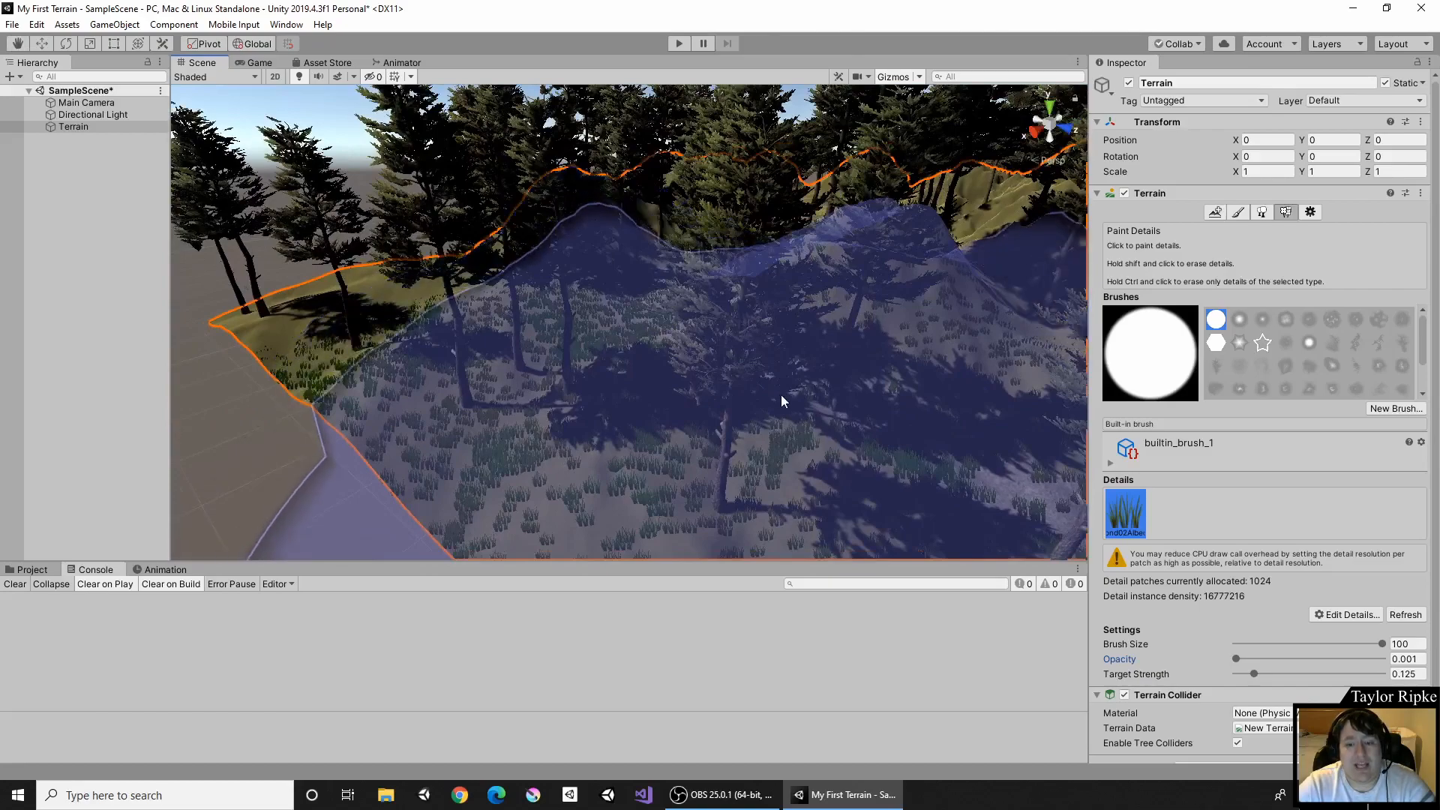
Inspect the scattered grass on the slopes, around the conifer trunks and over the gravel path.
{"action": "scroll", "coordinate": [780, 396], "scroll_direction": "up", "scroll_amount": 5}
{"action": "scroll", "coordinate": [778, 400], "scroll_direction": "down", "scroll_amount": 4}
{"action": "right_click_drag", "start_coordinate": [778, 400], "coordinate": [932, 357]}
{"action": "mouse_move", "coordinate": [932, 357]}
{"action": "middle_mouse_down"}
{"action": "mouse_move", "coordinate": [885, 364]}
{"action": "mouse_move", "coordinate": [909, 320]}
{"action": "mouse_move", "coordinate": [926, 350]}
{"action": "mouse_move", "coordinate": [952, 350]}
{"action": "middle_mouse_up"}
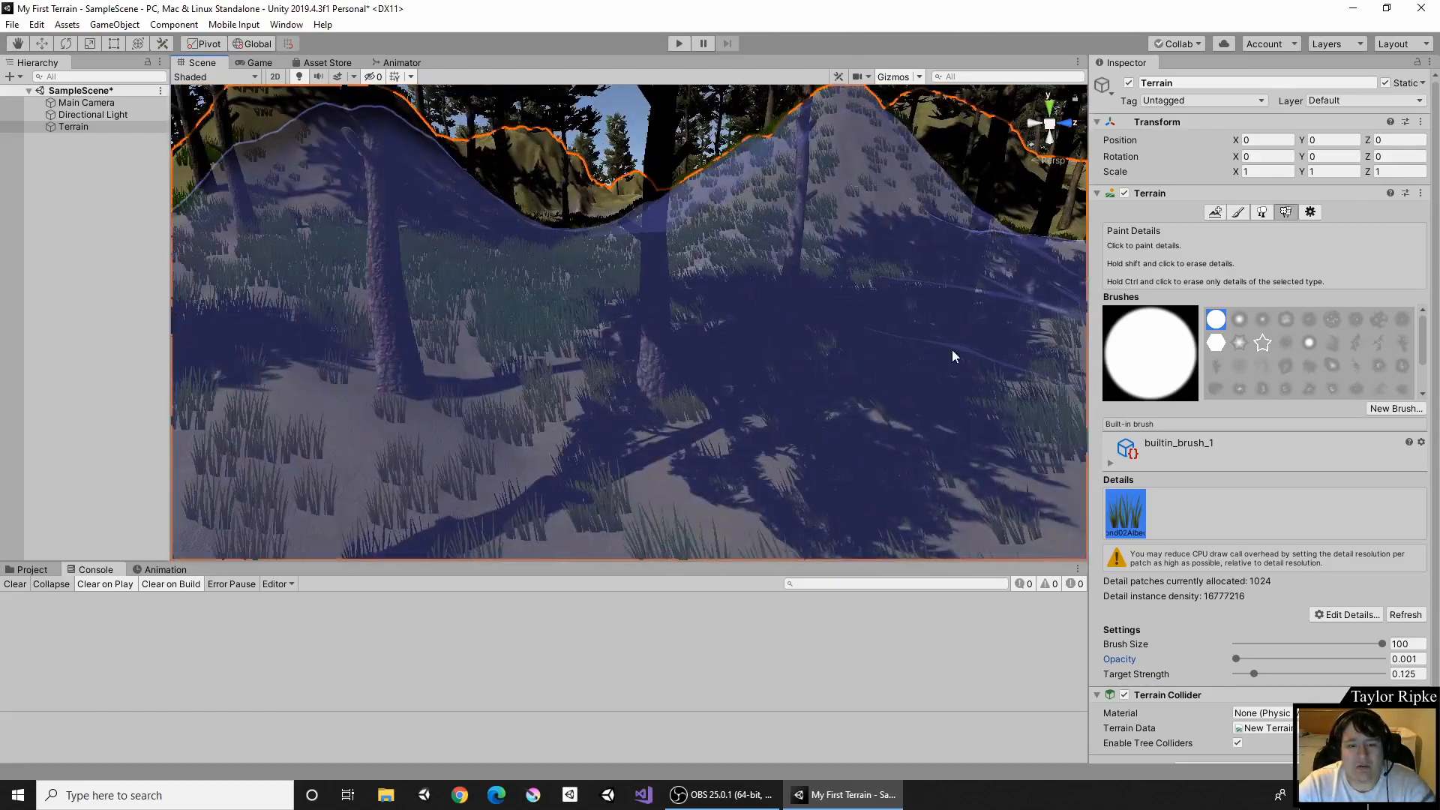
{"action": "right_click_drag", "start_coordinate": [800, 323], "coordinate": [886, 276]}
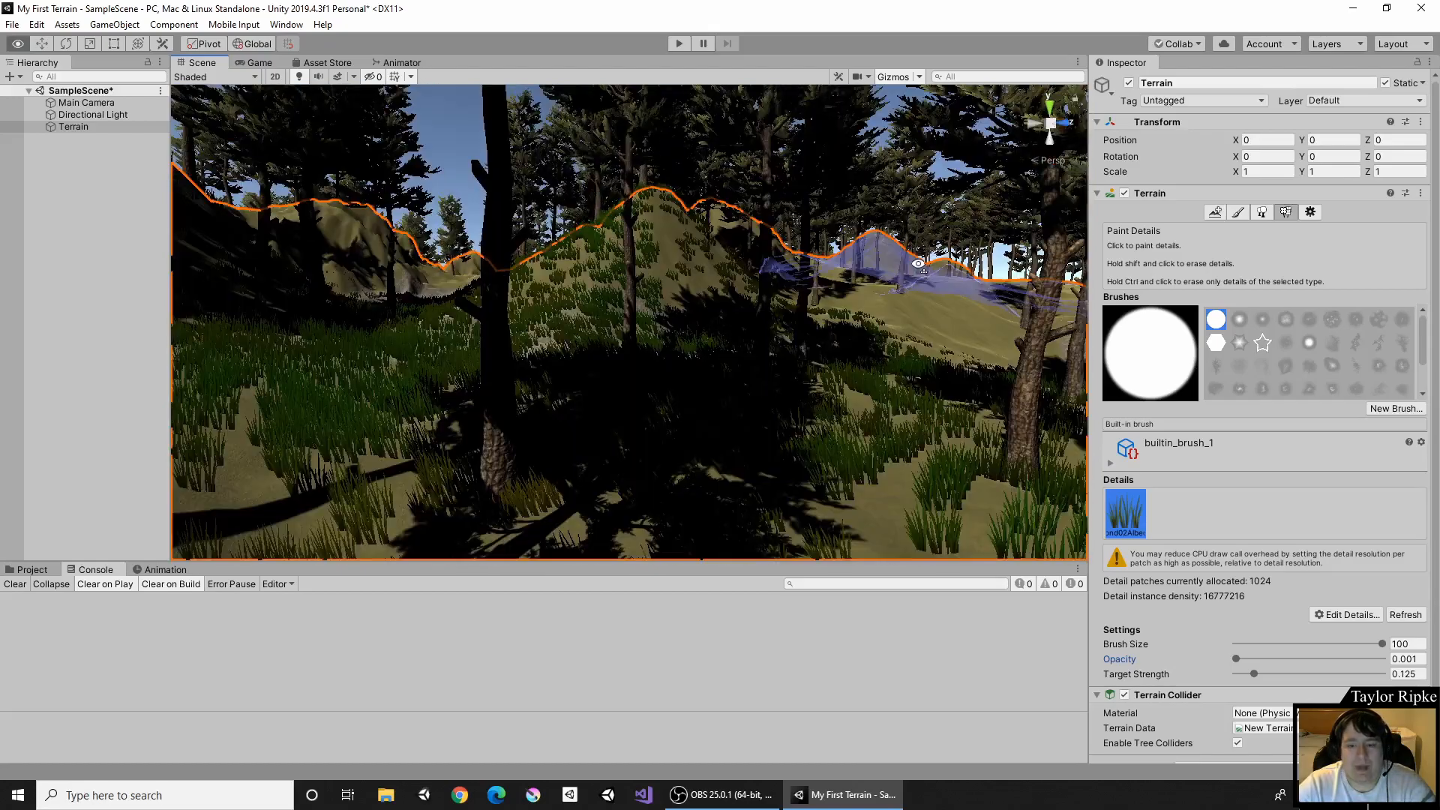
{"action": "middle_click_drag", "start_coordinate": [923, 279], "coordinate": [842, 297]}
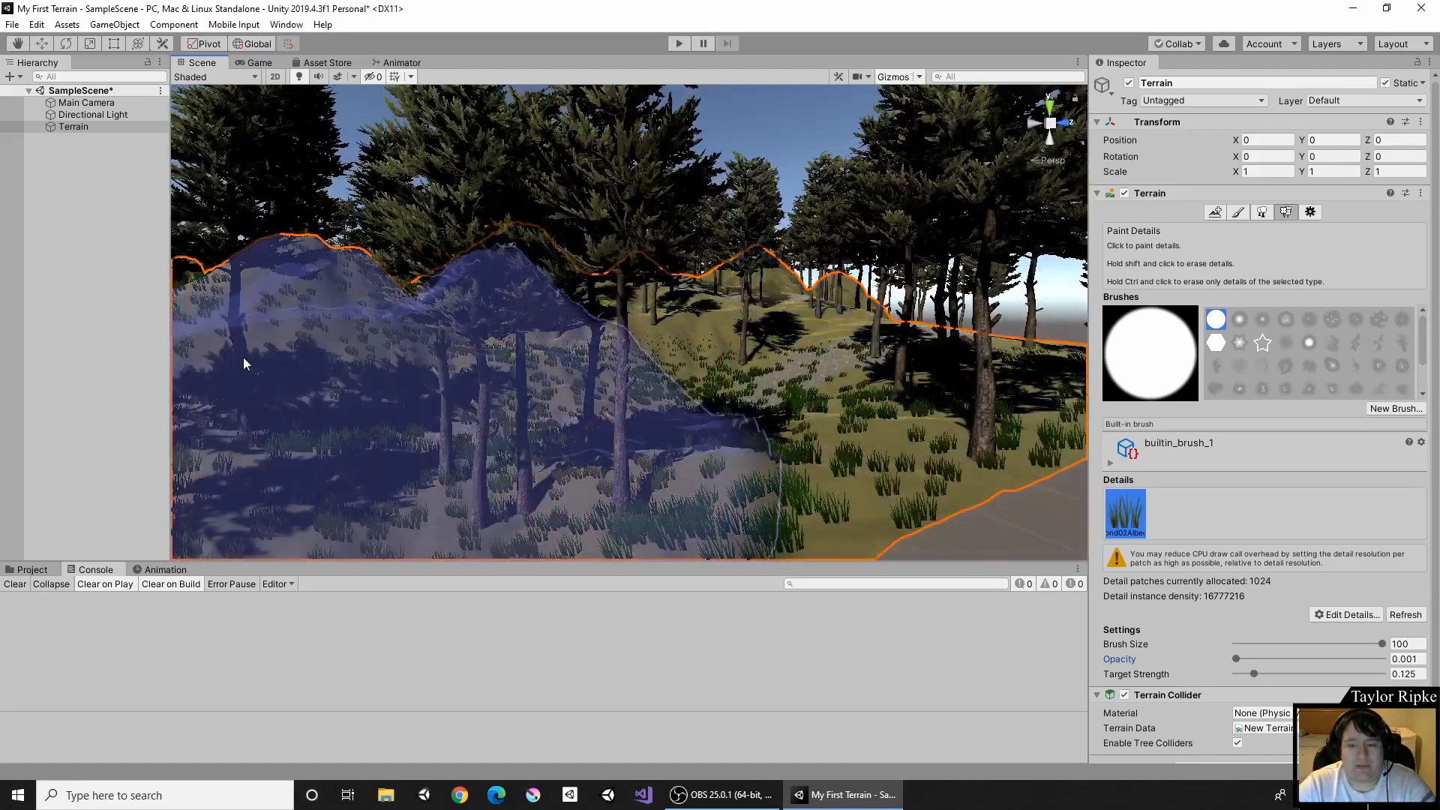
{"action": "mouse_move", "coordinate": [244, 359]}
{"action": "middle_mouse_down"}
{"action": "mouse_move", "coordinate": [413, 349]}
{"action": "mouse_move", "coordinate": [421, 379]}
{"action": "middle_mouse_up"}
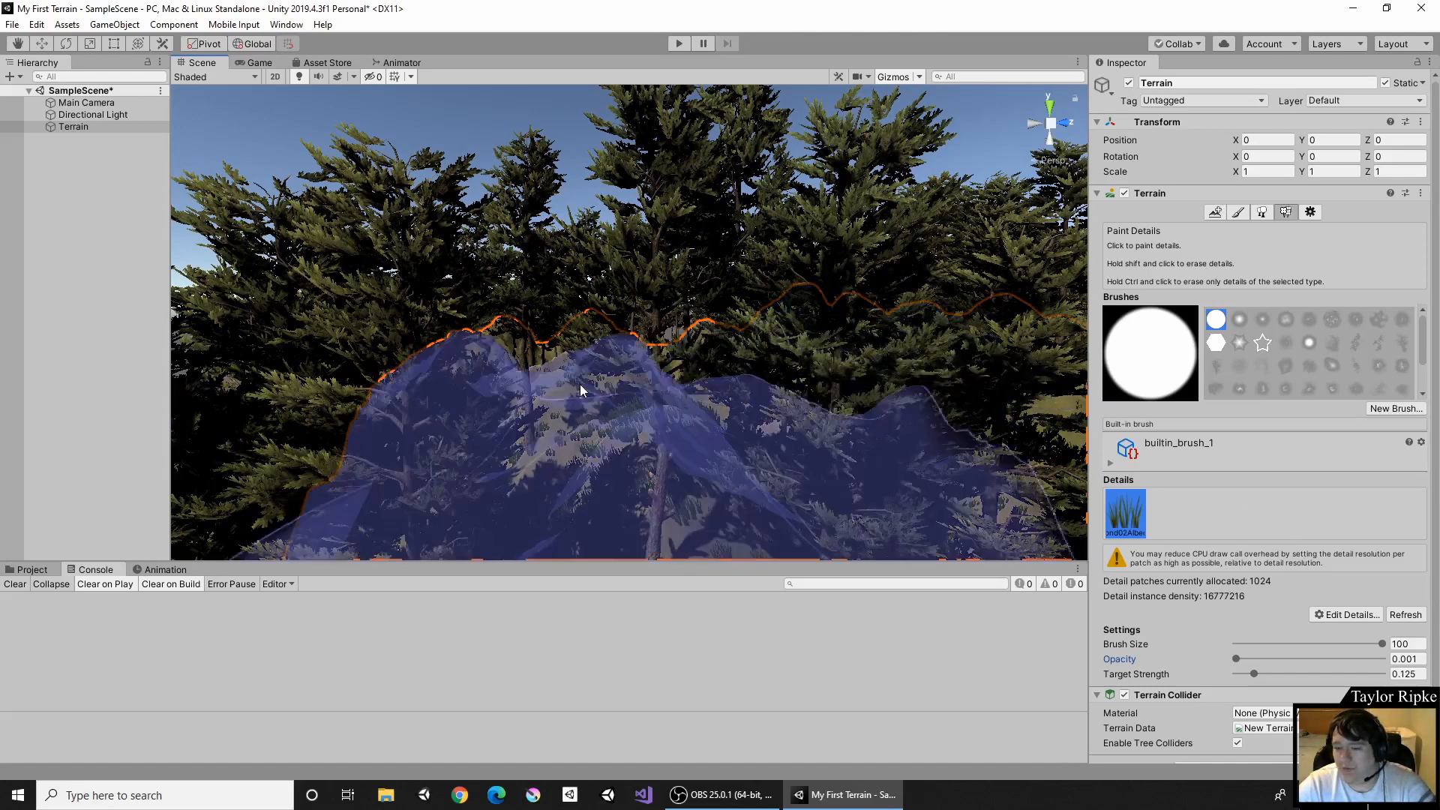
{"action": "middle_click_drag", "start_coordinate": [579, 385], "coordinate": [601, 342]}
{"action": "scroll", "coordinate": [710, 335], "scroll_direction": "down", "scroll_amount": 1}
{"action": "scroll", "coordinate": [710, 334], "scroll_direction": "up", "scroll_amount": 3}
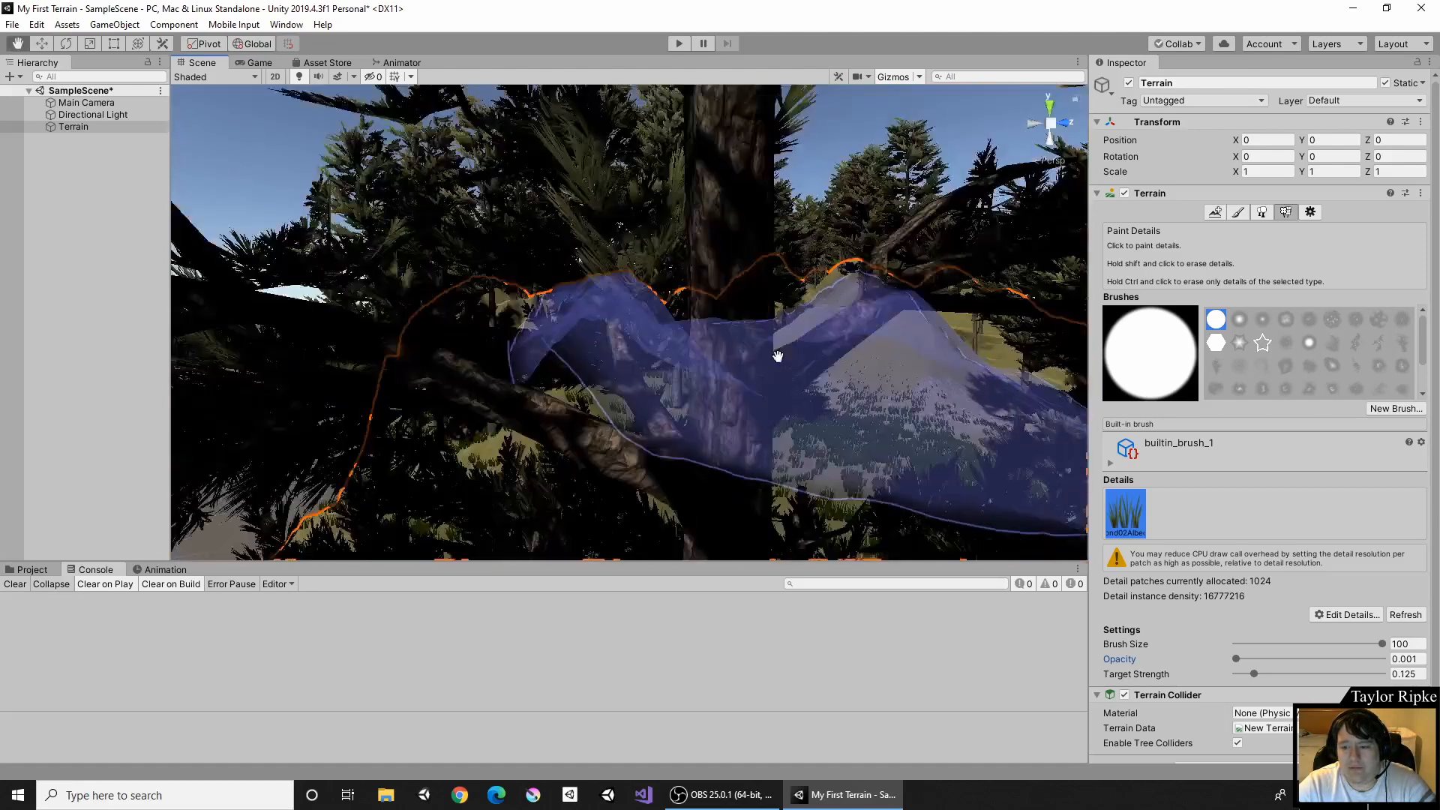
{"action": "middle_click_drag", "start_coordinate": [775, 354], "coordinate": [719, 417]}
{"action": "scroll", "coordinate": [686, 475], "scroll_direction": "up", "scroll_amount": 2}
{"action": "middle_click_drag", "start_coordinate": [687, 483], "coordinate": [685, 469]}
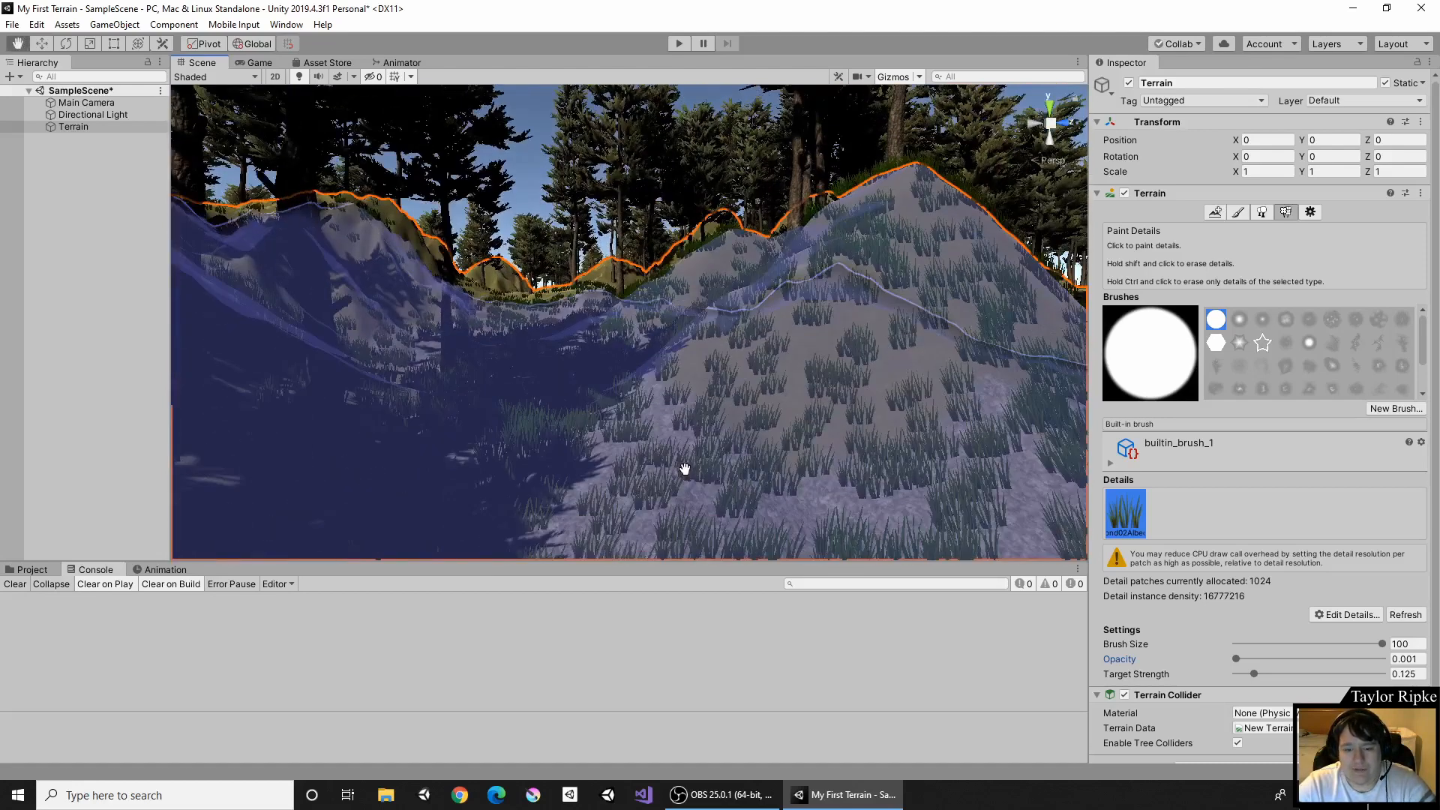
Set the detail brush to size 4.5 and opacity 1, and erase the grass from the gravel at the hill's foot.
{"action": "left_click", "coordinate": [1267, 643]}
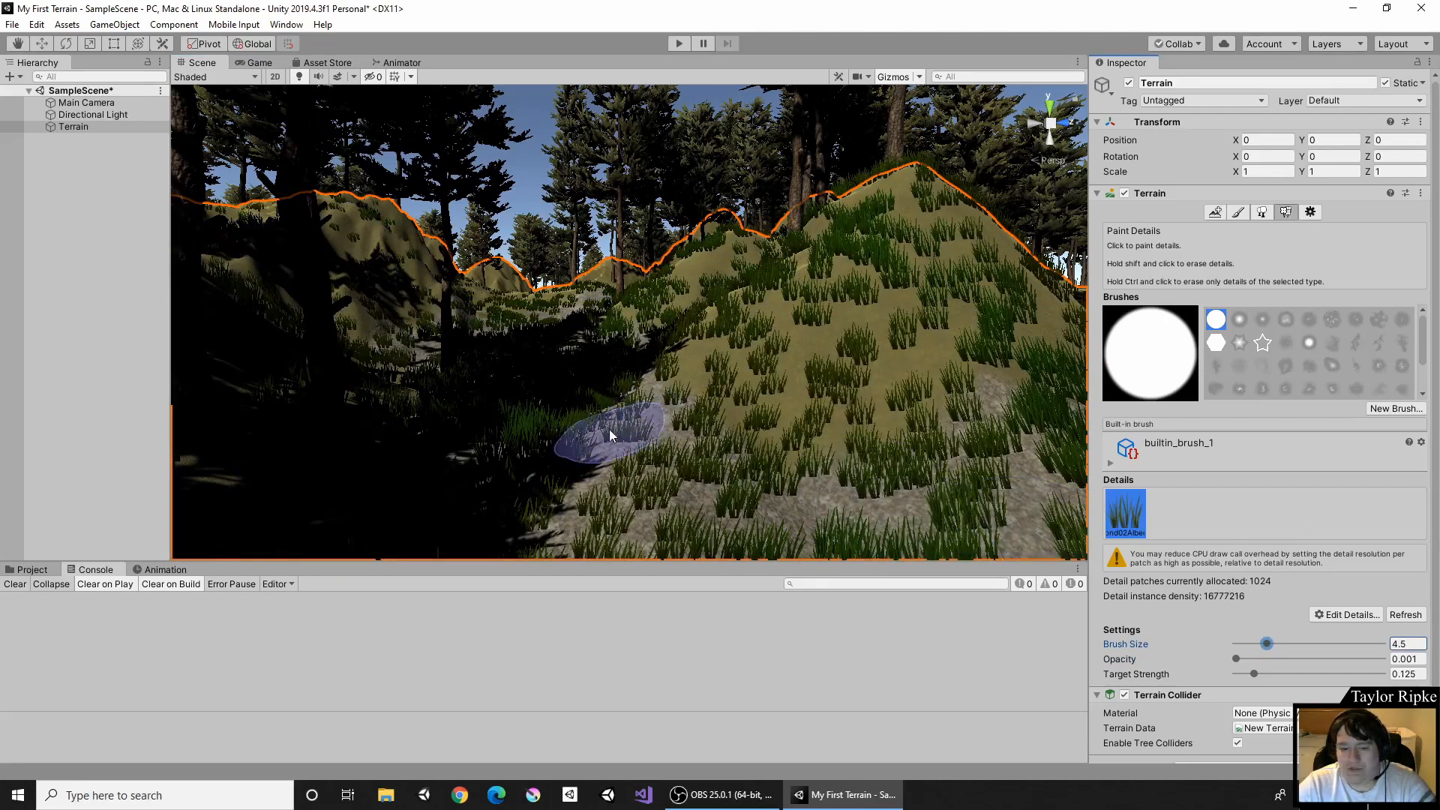
{"action": "left_click", "coordinate": [631, 456]}
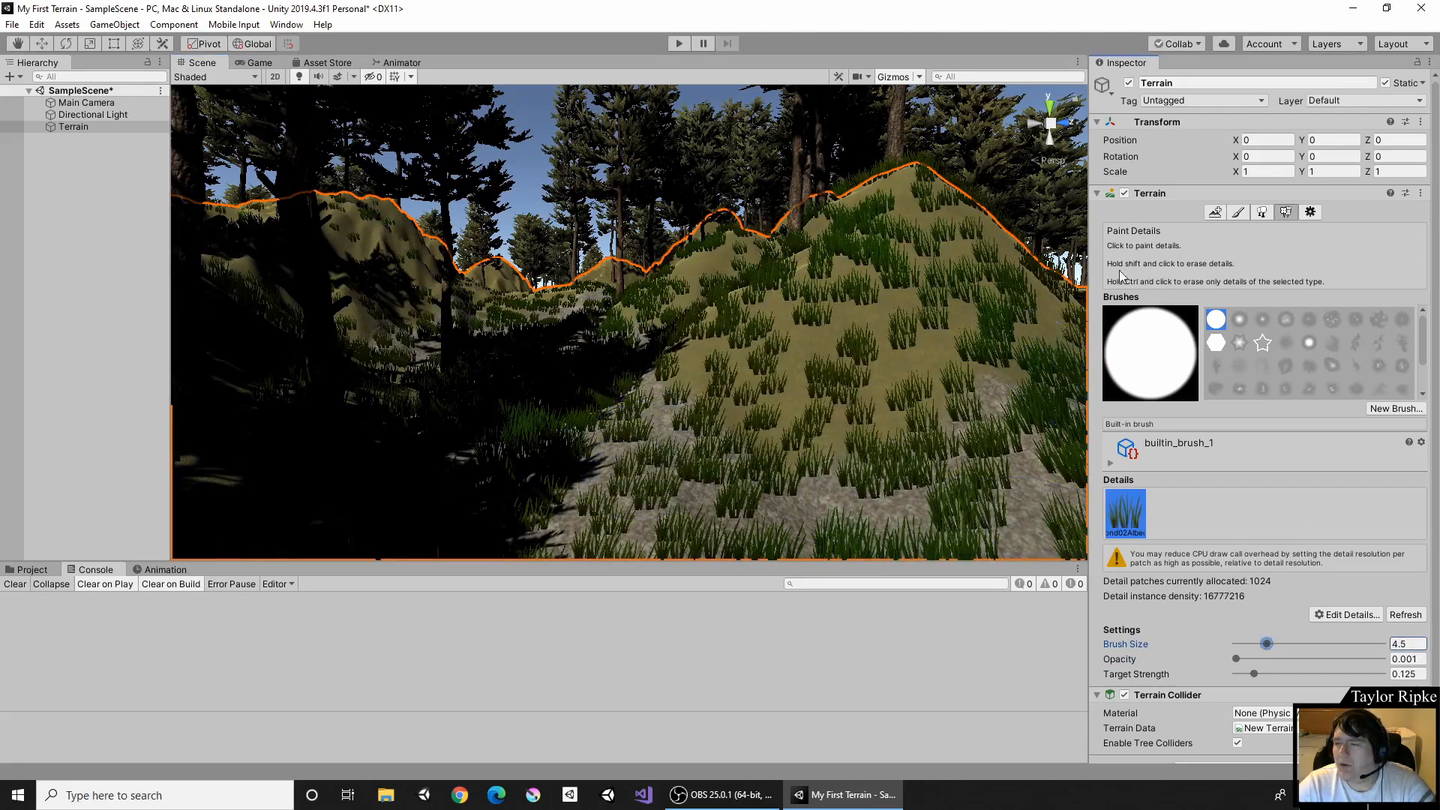
{"action": "mouse_move", "coordinate": [597, 358]}
{"action": "middle_mouse_down"}
{"action": "mouse_move", "coordinate": [680, 418]}
{"action": "mouse_move", "coordinate": [660, 444]}
{"action": "mouse_move", "coordinate": [673, 438]}
{"action": "middle_mouse_up"}
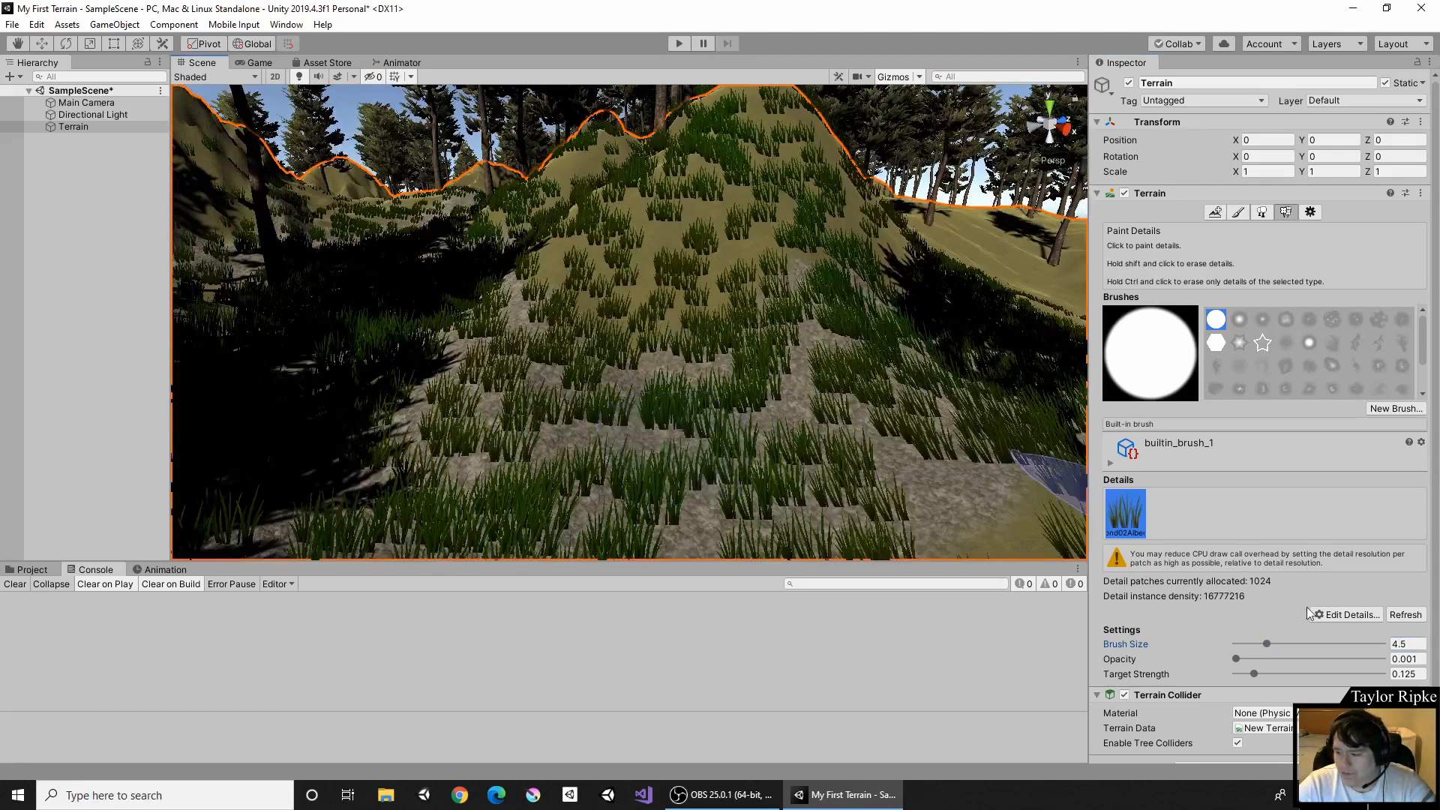
{"action": "left_click_drag", "start_coordinate": [1263, 659], "coordinate": [1386, 660]}
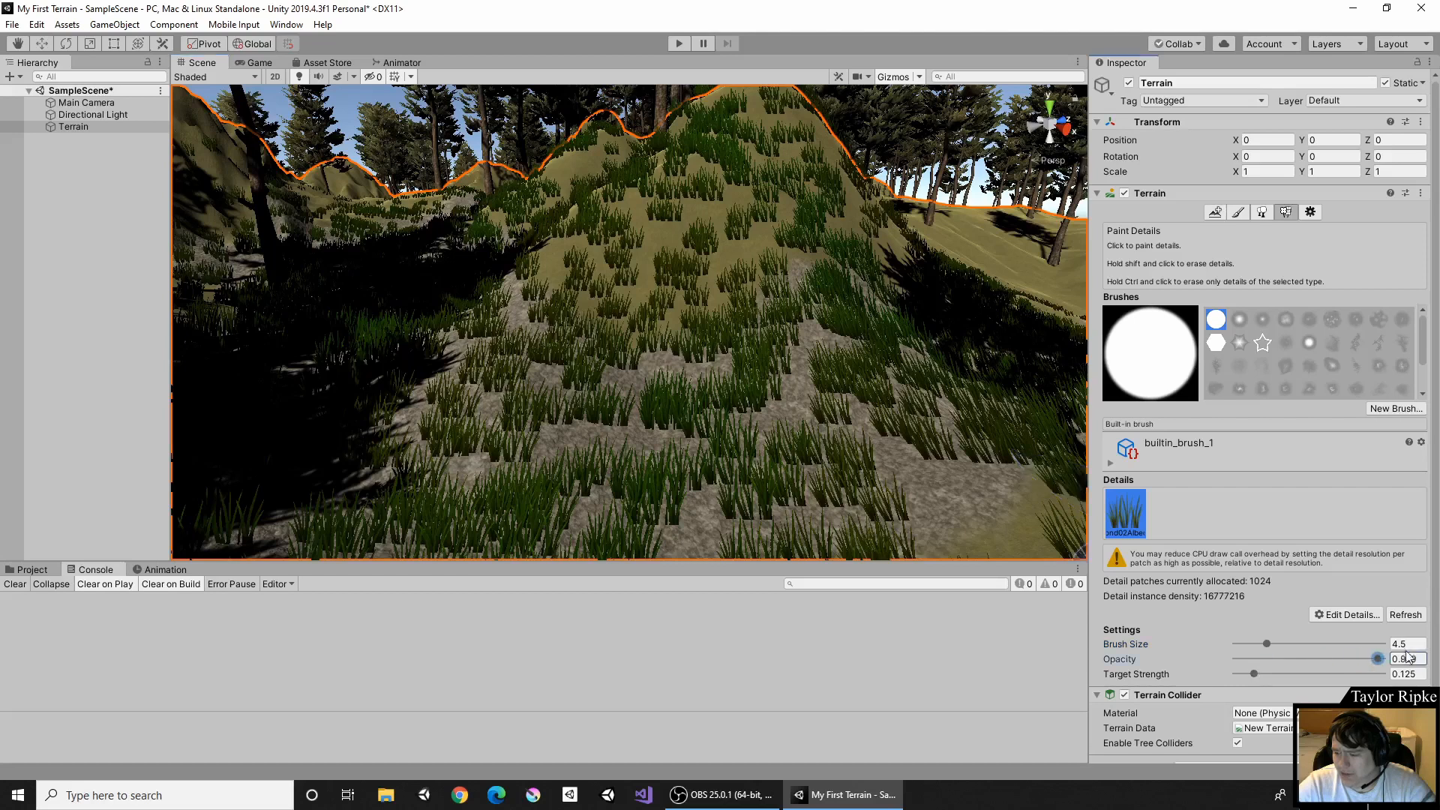
{"action": "mouse_move", "coordinate": [718, 432]}
{"action": "left_mouse_down", "text": "shift"}
{"action": "mouse_move", "coordinate": [797, 433]}
{"action": "mouse_move", "coordinate": [924, 389]}
{"action": "mouse_move", "coordinate": [539, 434]}
{"action": "mouse_move", "coordinate": [413, 294]}
{"action": "mouse_move", "coordinate": [529, 368]}
{"action": "mouse_move", "coordinate": [456, 391]}
{"action": "mouse_move", "coordinate": [420, 266]}
{"action": "mouse_move", "coordinate": [444, 360]}
{"action": "mouse_move", "coordinate": [599, 479]}
{"action": "mouse_move", "coordinate": [887, 462]}
{"action": "mouse_move", "coordinate": [1063, 339]}
{"action": "mouse_move", "coordinate": [906, 402]}
{"action": "left_mouse_up", "text": "shift"}
Erase the leftover grass tufts from the gravel path's remaining stretches between the hills.
{"action": "scroll", "coordinate": [879, 378], "scroll_direction": "down", "scroll_amount": 6}
{"action": "mouse_move", "coordinate": [879, 378]}
{"action": "right_mouse_down"}
{"action": "mouse_move", "coordinate": [951, 383]}
{"action": "mouse_move", "coordinate": [823, 427]}
{"action": "mouse_move", "coordinate": [679, 519]}
{"action": "right_mouse_up"}
{"action": "mouse_move", "coordinate": [684, 496]}
{"action": "middle_mouse_down"}
{"action": "mouse_move", "coordinate": [686, 473]}
{"action": "mouse_move", "coordinate": [691, 498]}
{"action": "middle_mouse_up"}
{"action": "scroll", "coordinate": [680, 495], "scroll_direction": "up", "scroll_amount": 3}
{"action": "right_click_drag", "start_coordinate": [725, 474], "coordinate": [821, 549]}
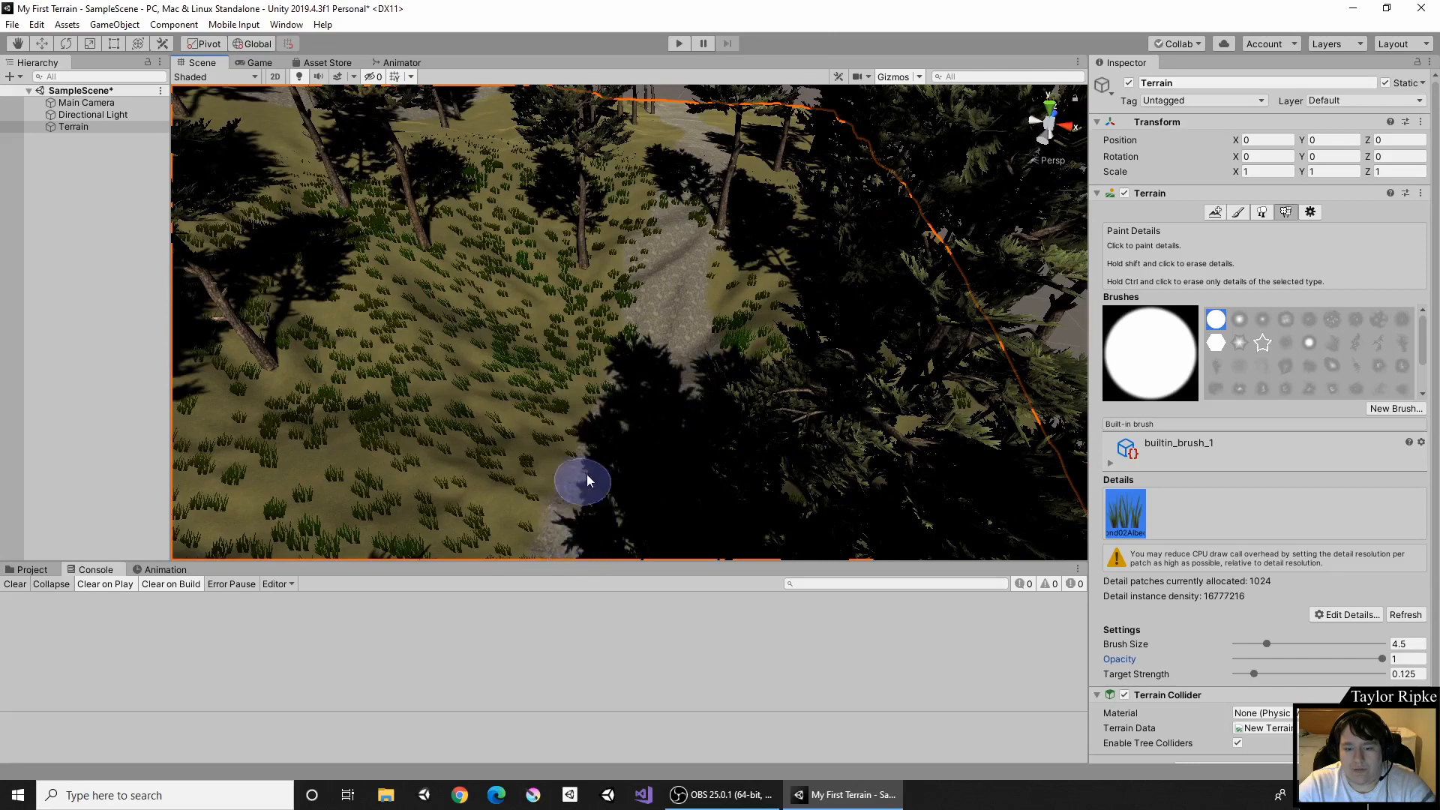
{"action": "scroll", "coordinate": [641, 339], "scroll_direction": "up", "scroll_amount": 5}
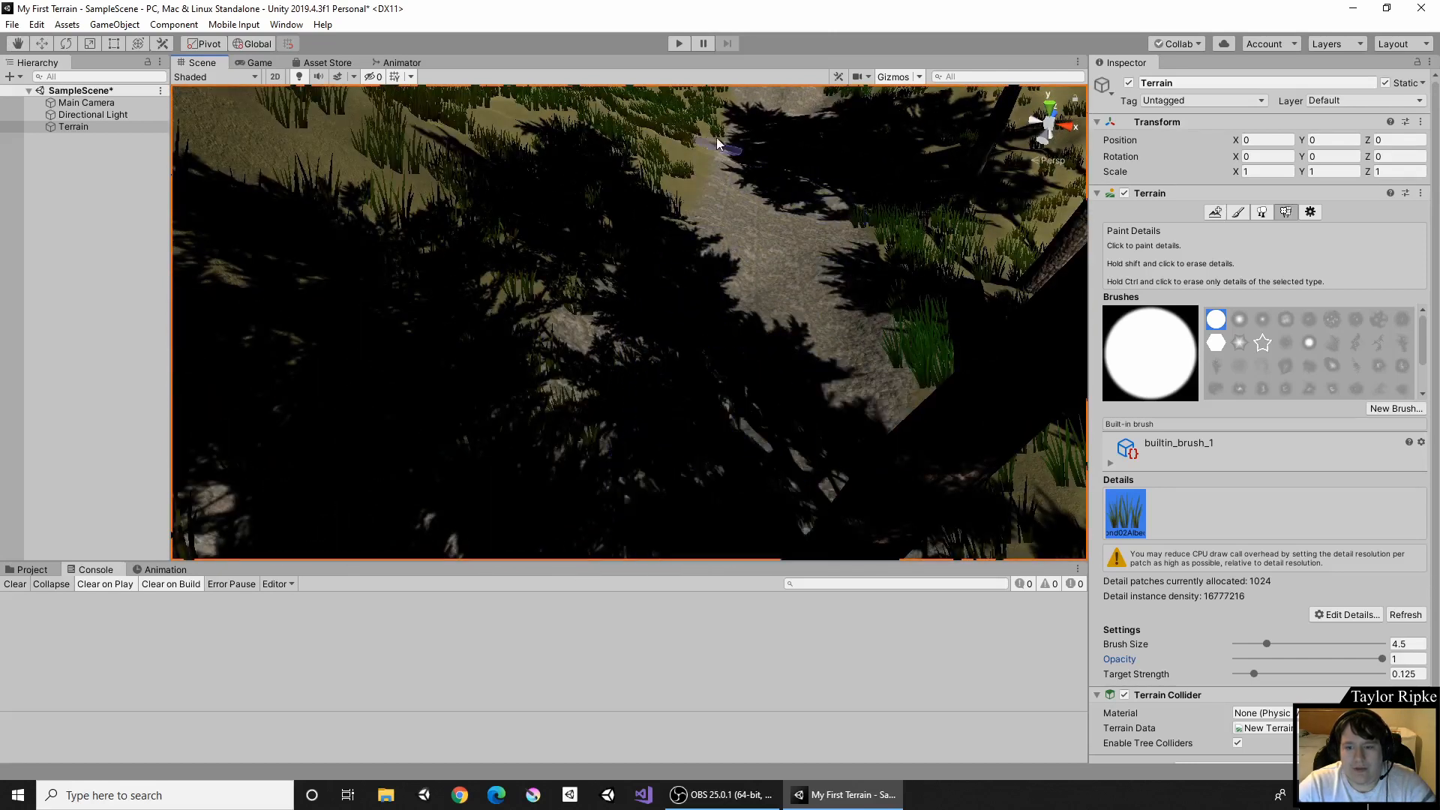
{"action": "scroll", "coordinate": [750, 333], "scroll_direction": "down", "scroll_amount": 5}
{"action": "middle_click_drag", "start_coordinate": [682, 359], "coordinate": [724, 321]}
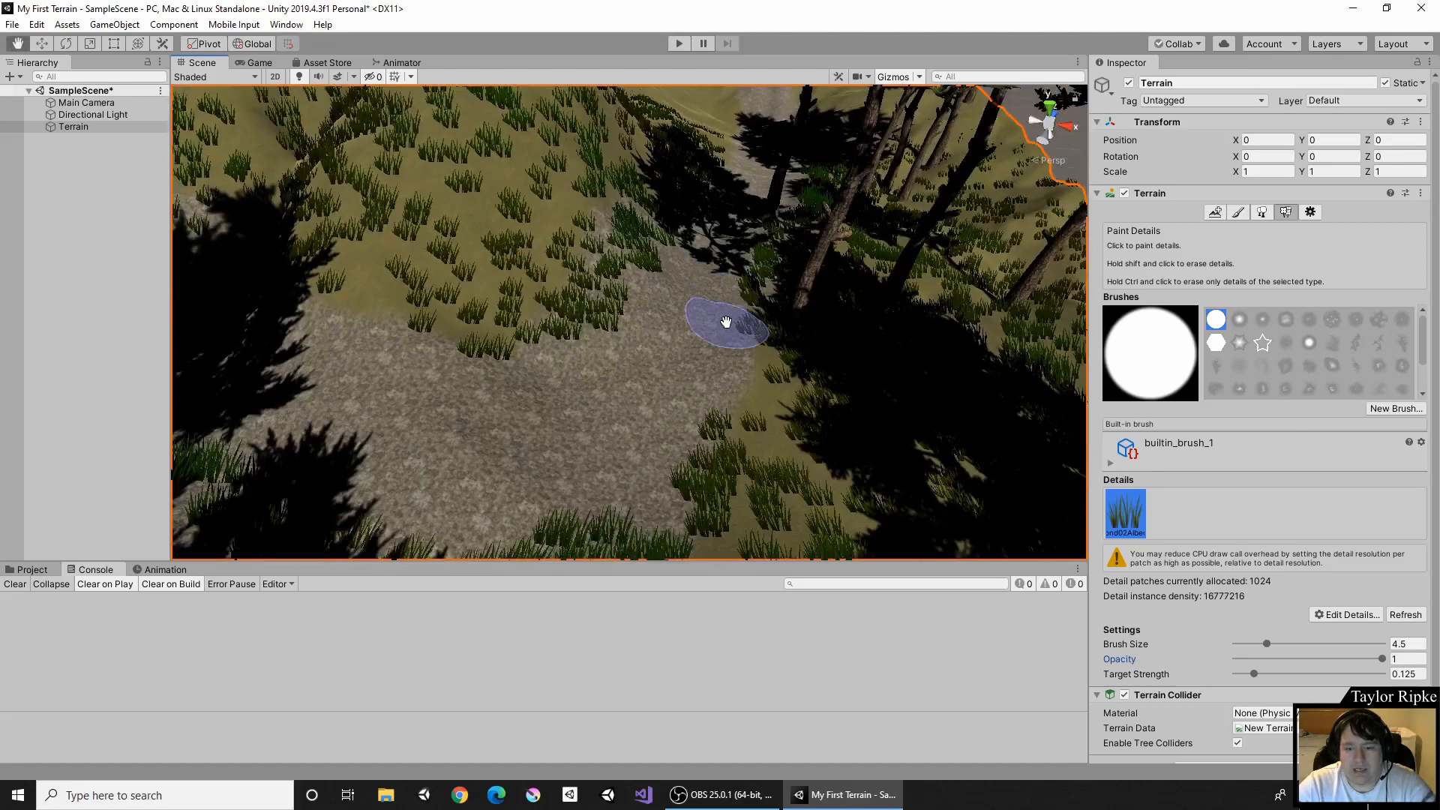
{"action": "mouse_move", "coordinate": [683, 242]}
{"action": "left_mouse_down", "text": "shift"}
{"action": "mouse_move", "coordinate": [661, 232]}
{"action": "mouse_move", "coordinate": [655, 491]}
{"action": "mouse_move", "coordinate": [514, 496]}
{"action": "left_mouse_up", "text": "shift"}
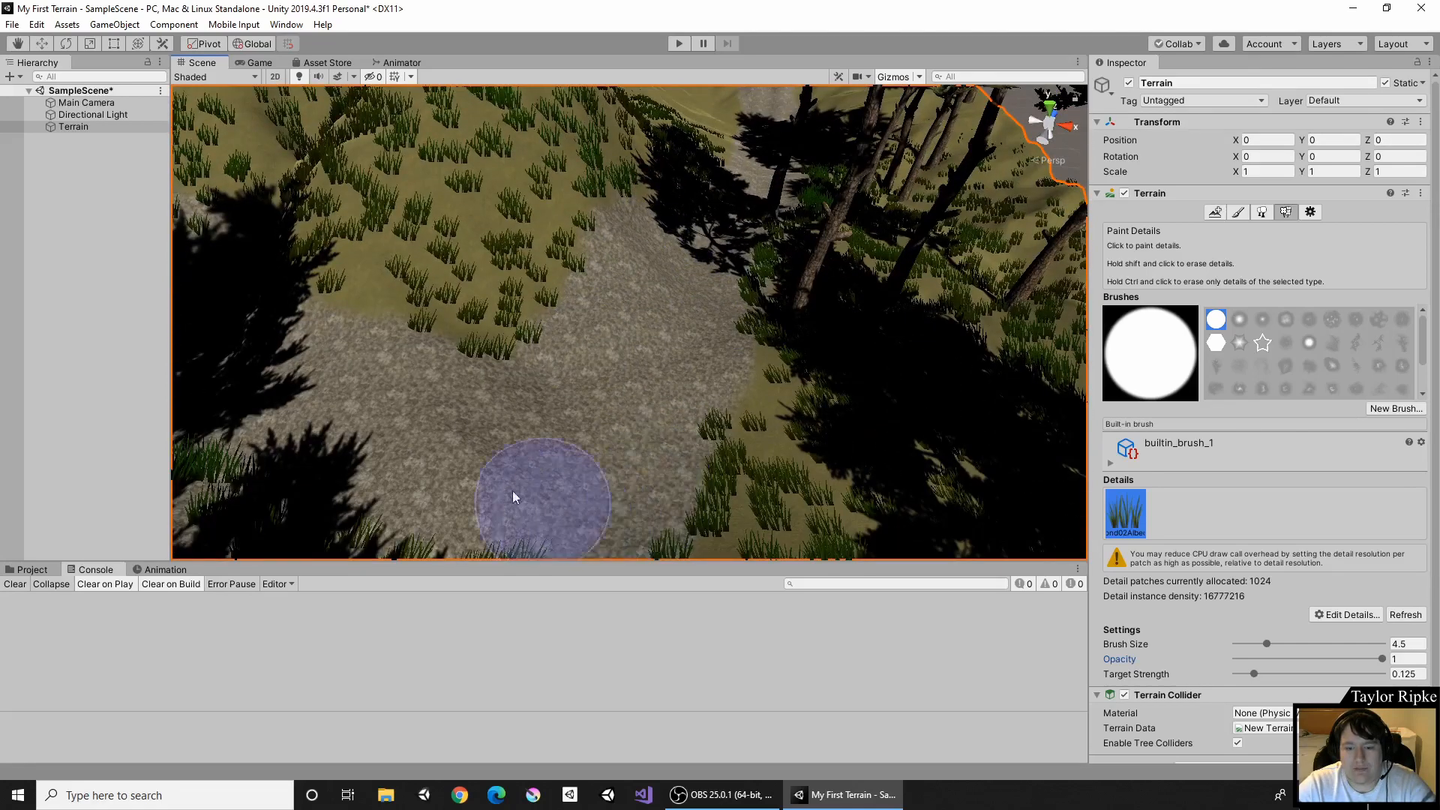
{"action": "right_click_drag", "start_coordinate": [518, 426], "coordinate": [386, 392]}
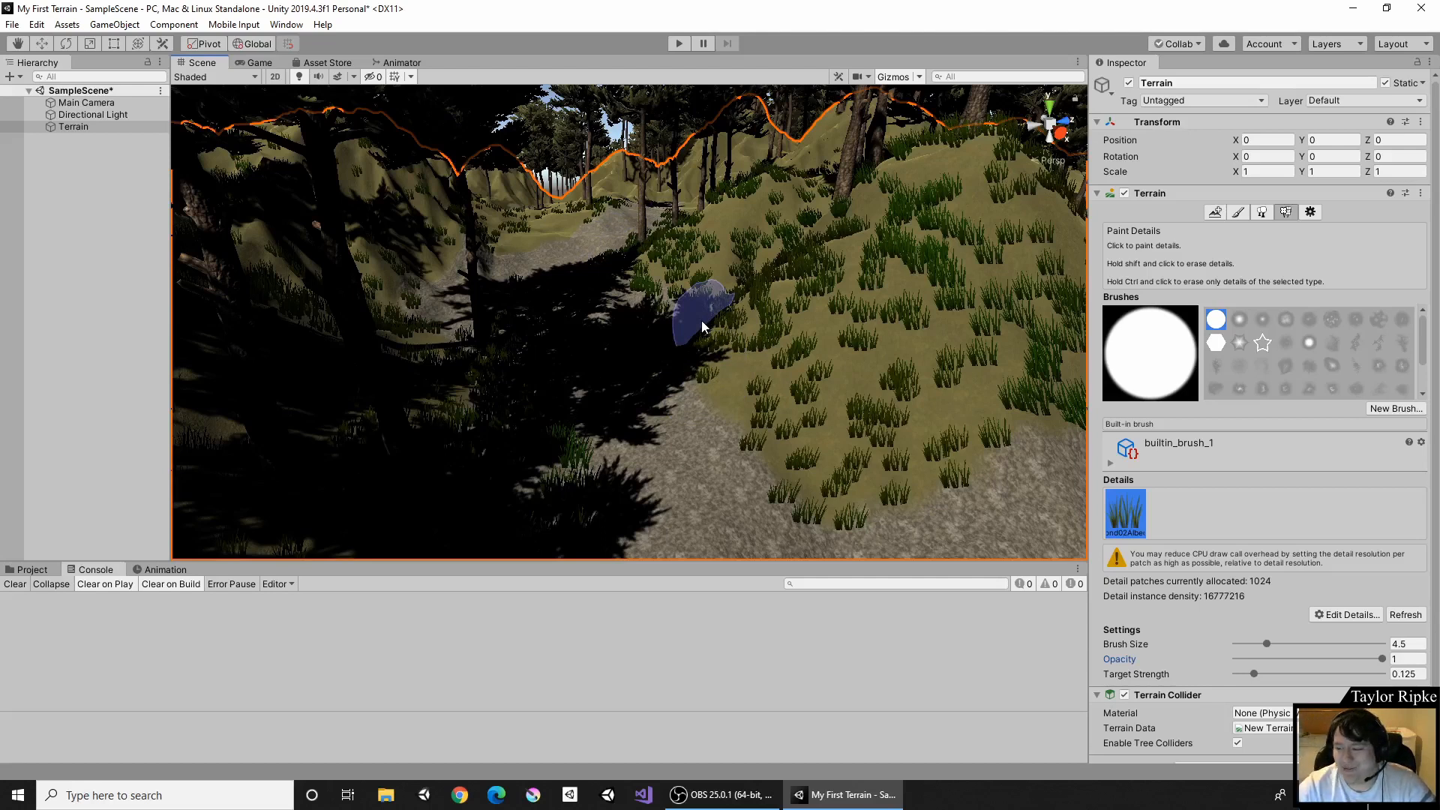
Review the terrain settings for tree and detail objects, grass wind and mesh resolution.
{"action": "left_click", "coordinate": [1312, 213]}
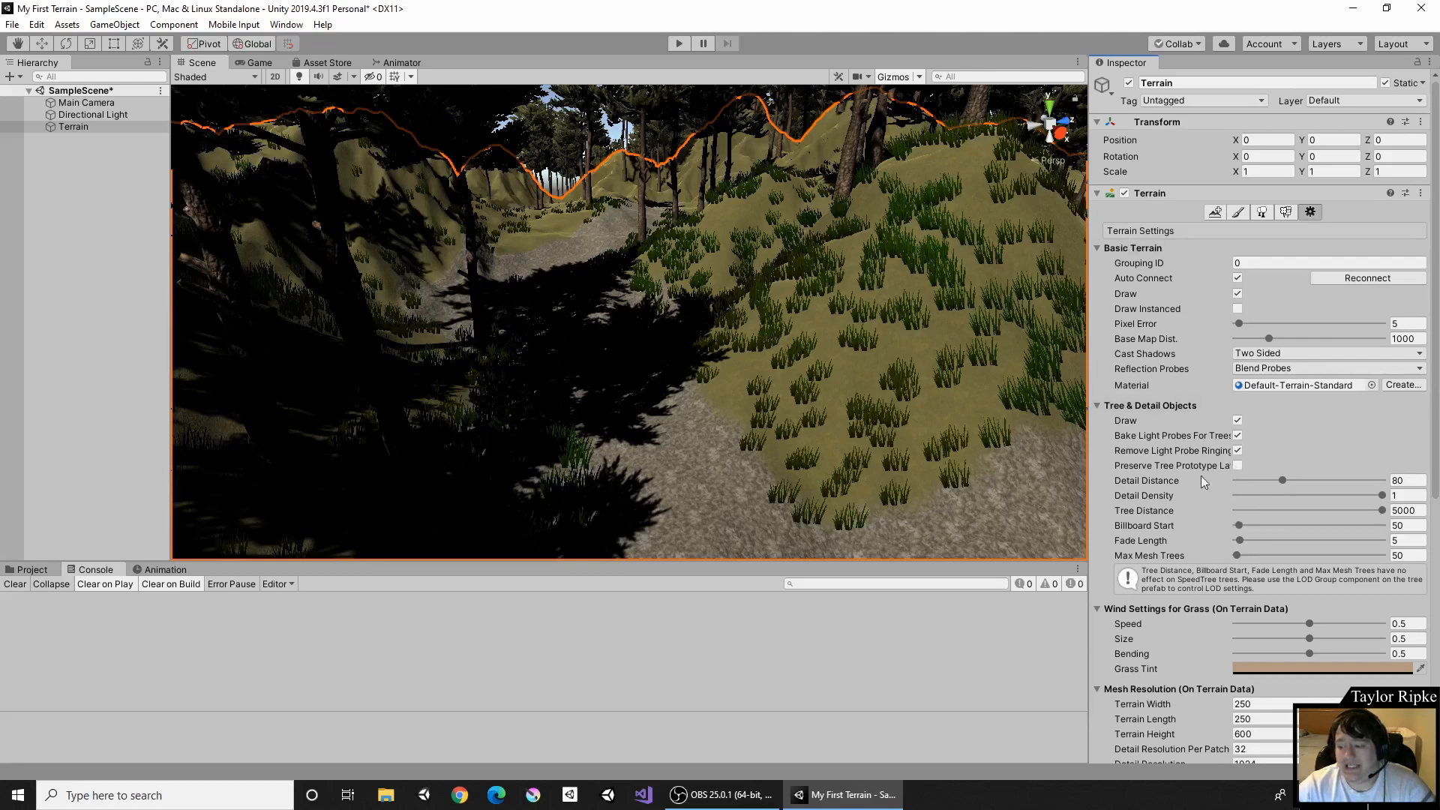
{"action": "scroll", "coordinate": [1202, 481], "scroll_direction": "down", "scroll_amount": 10}
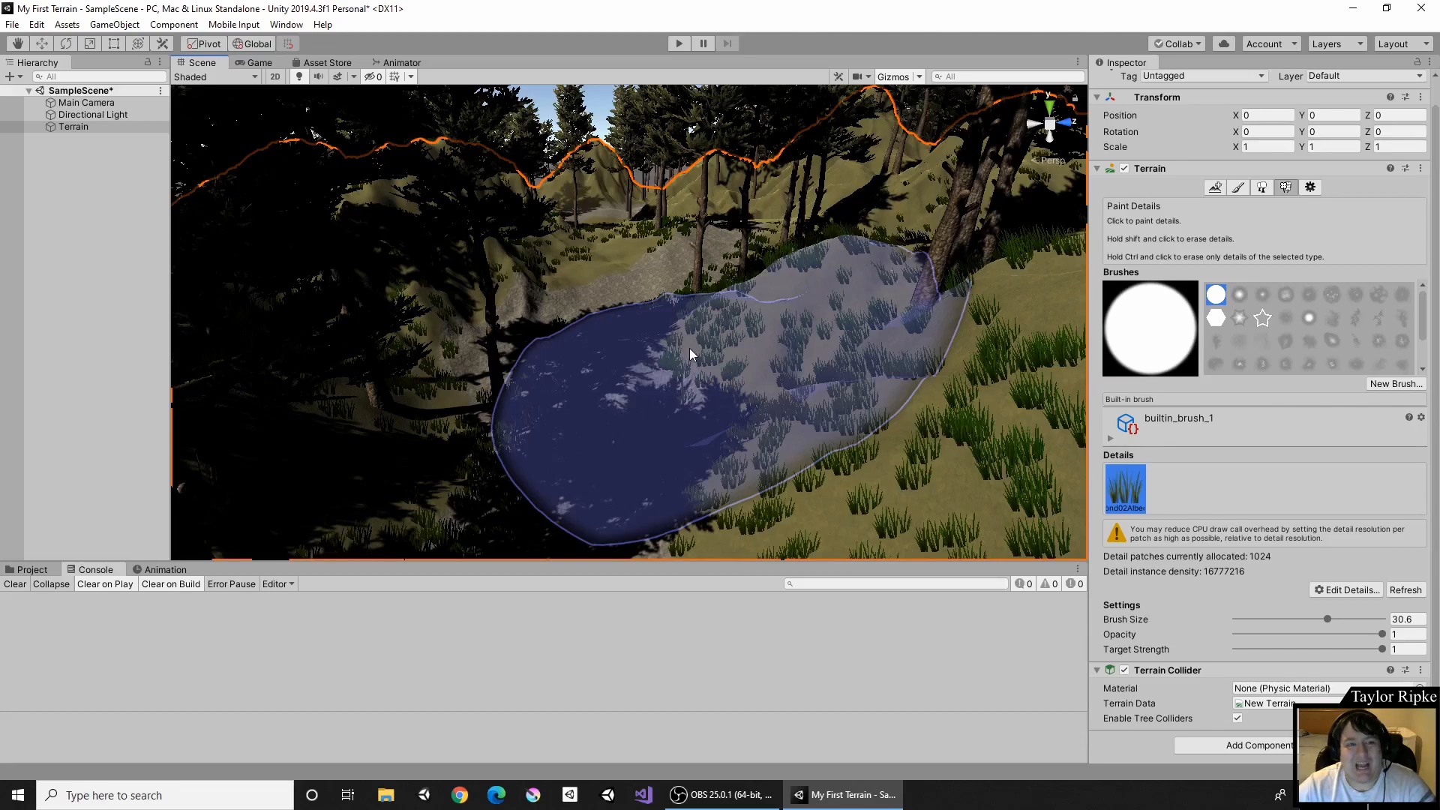
Search the Asset Store for "skybox".
{"action": "left_click", "coordinate": [327, 63]}
{"action": "left_click", "coordinate": [451, 143]}
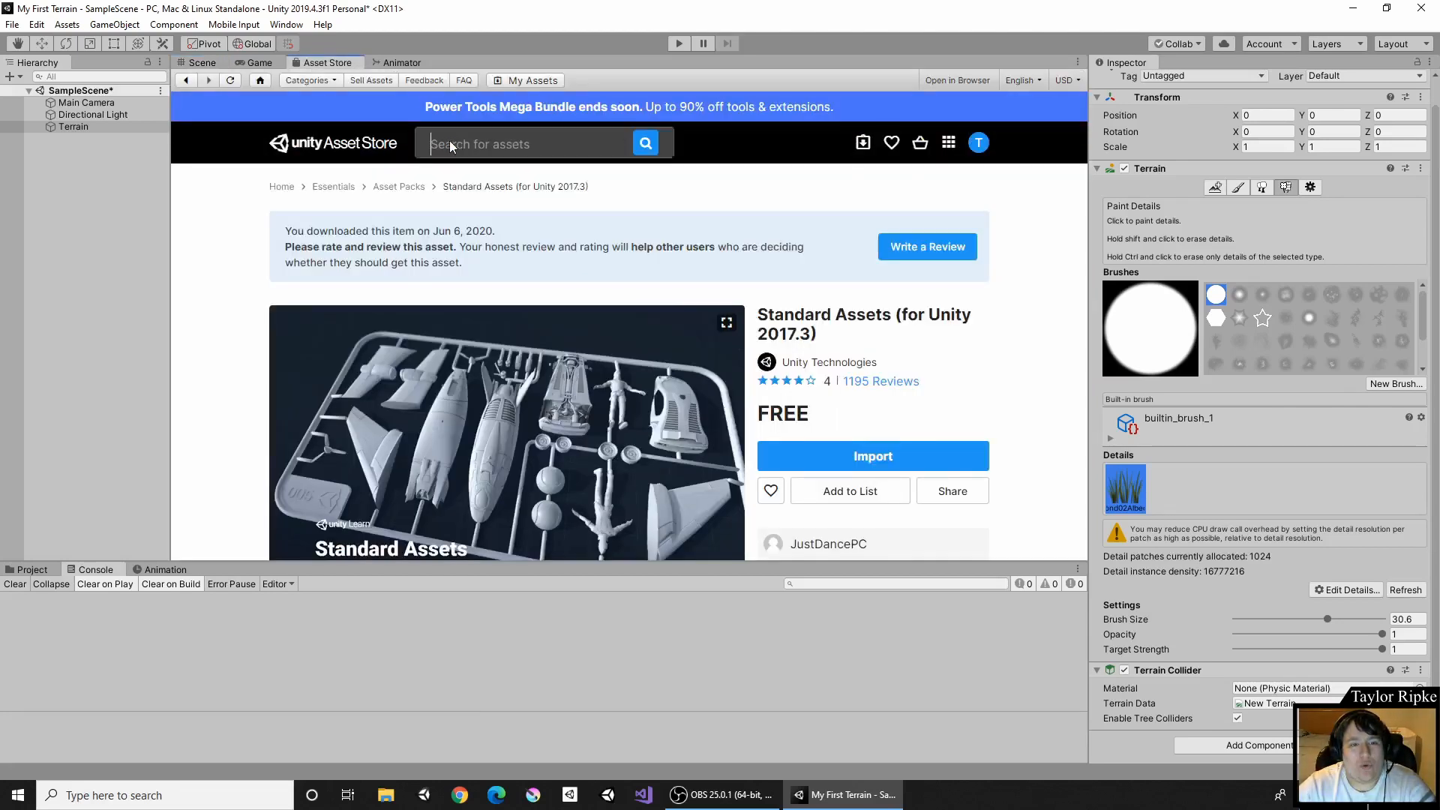
{"action": "type", "text": "skybox"}
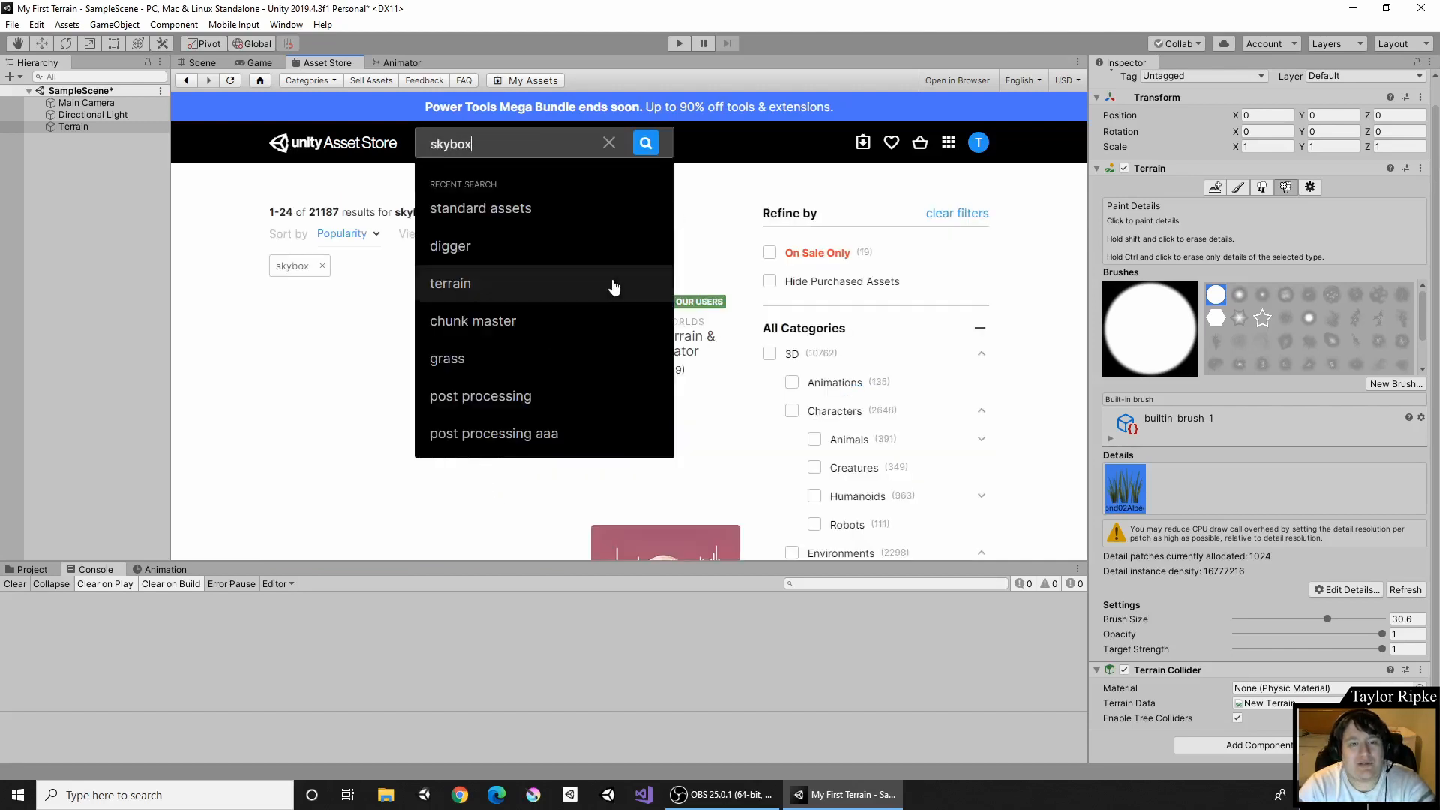
Run the "skybox" search, restrict the results to free assets, and browse the available skybox packages.
{"action": "key", "text": "Return"}
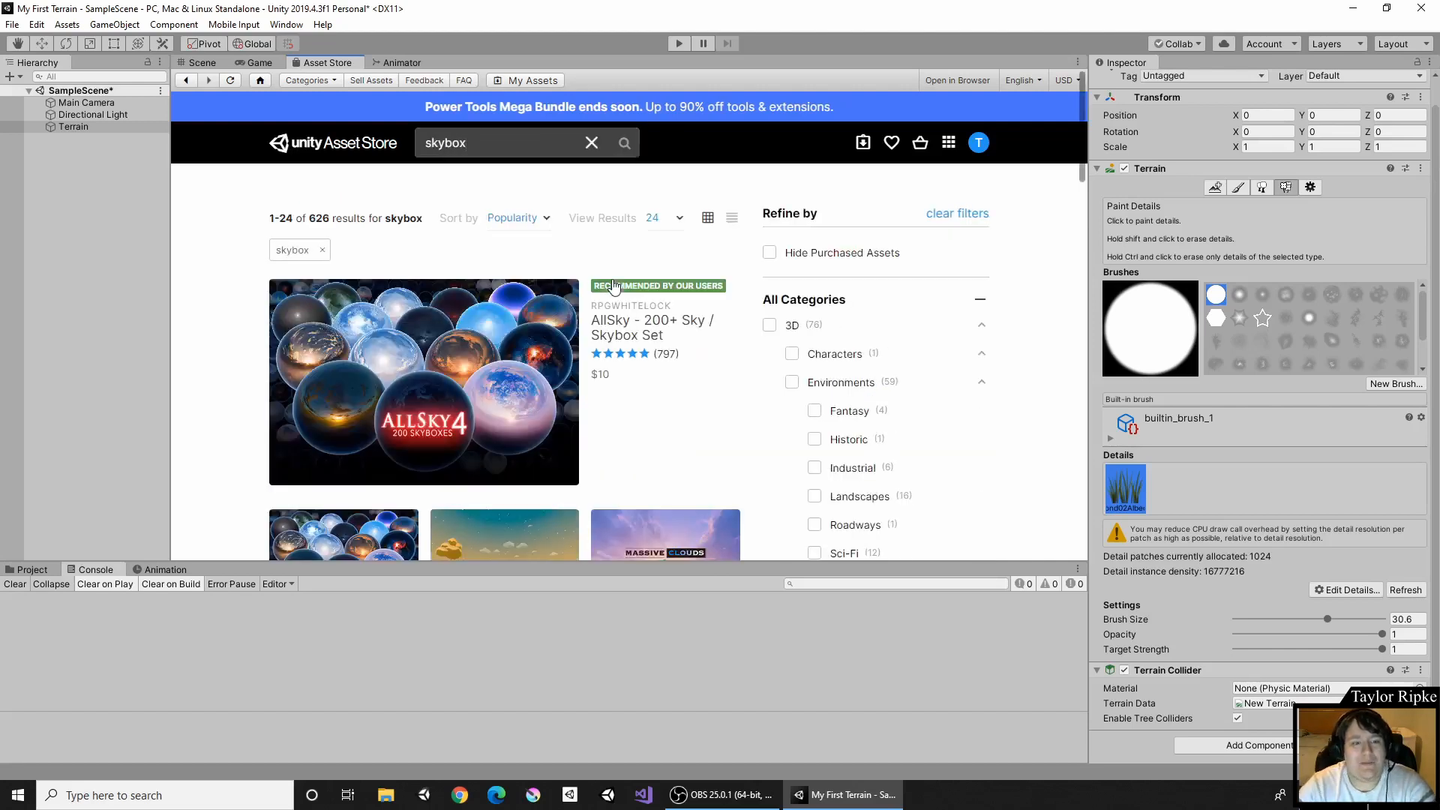
{"action": "scroll", "coordinate": [875, 345], "scroll_direction": "down", "scroll_amount": 8}
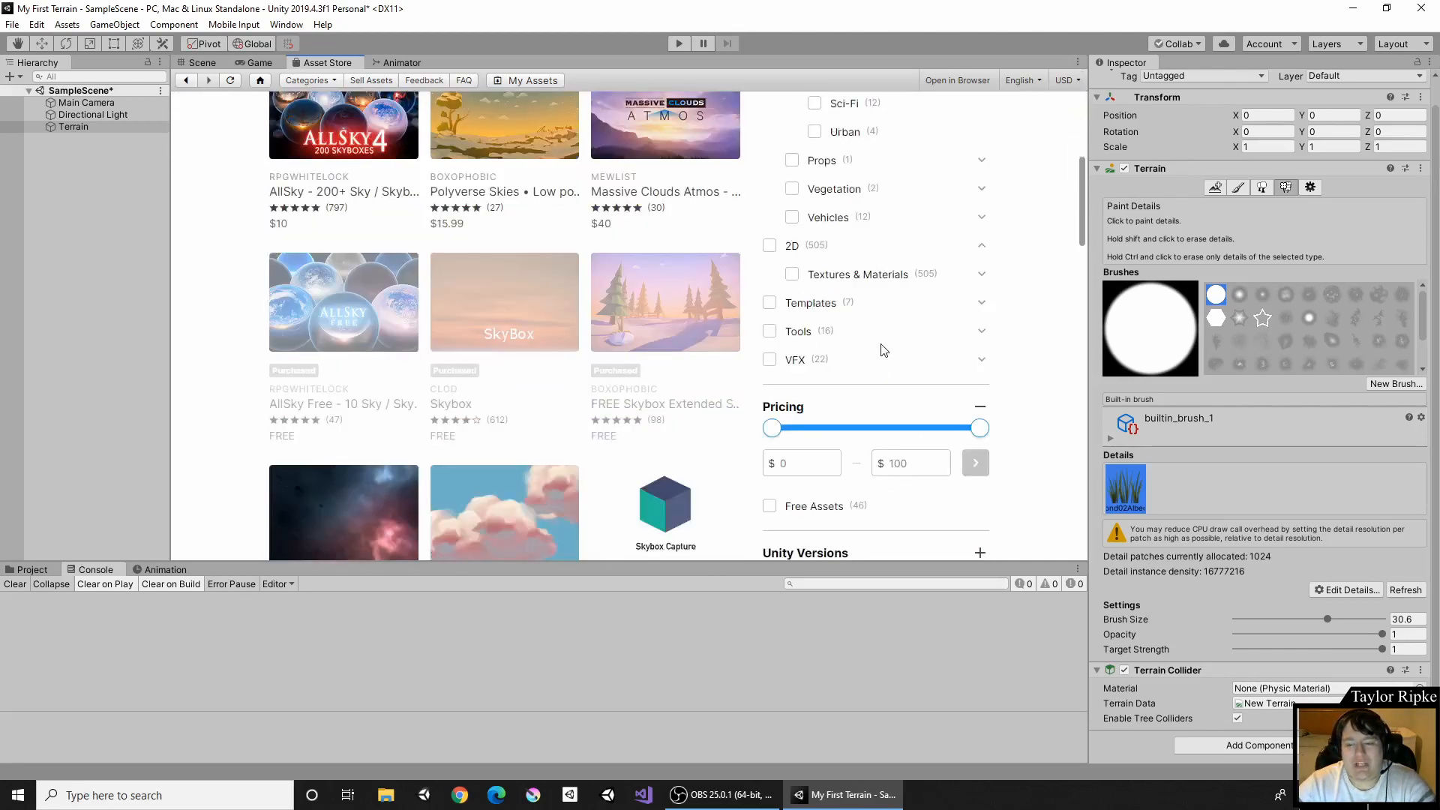
{"action": "scroll", "coordinate": [826, 309], "scroll_direction": "up", "scroll_amount": 1}
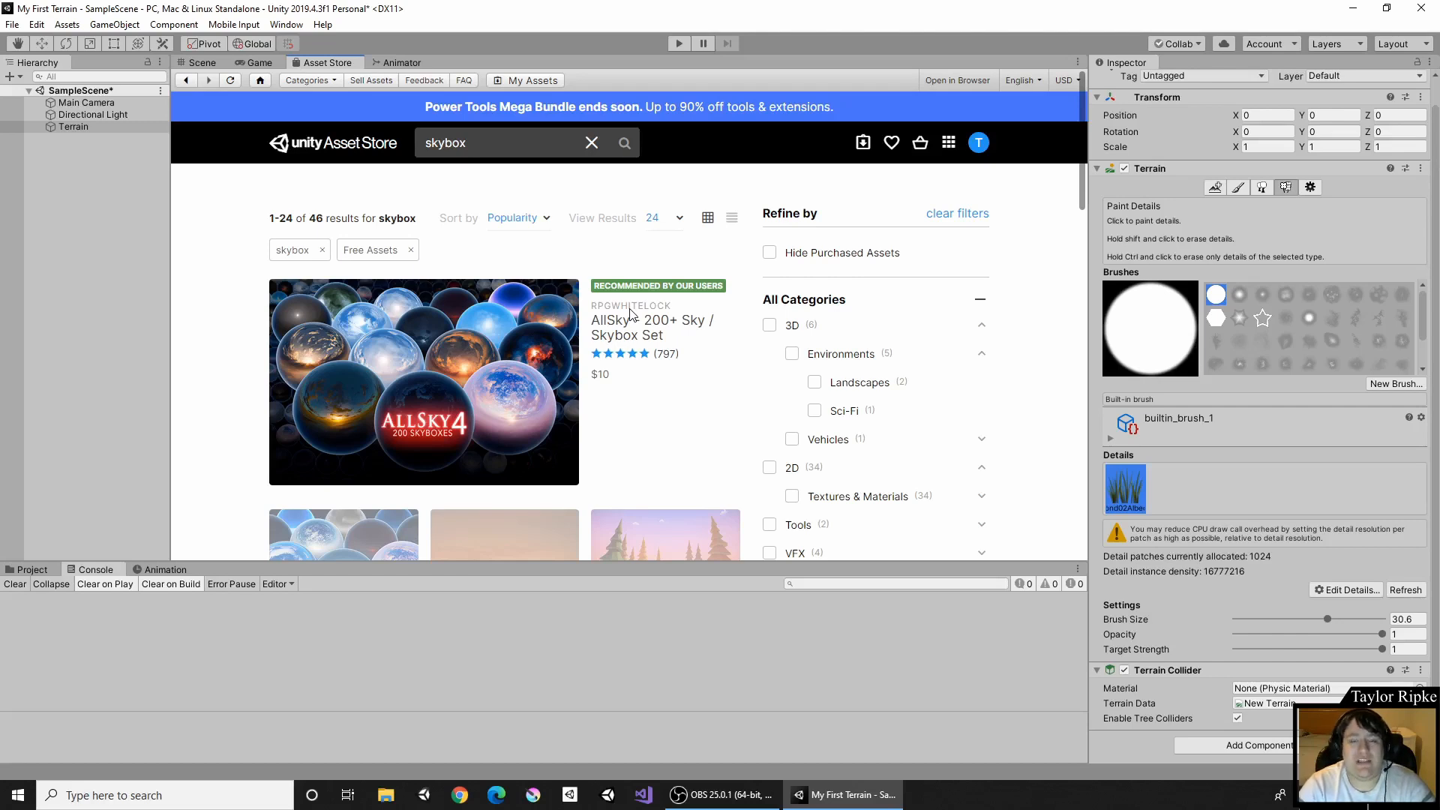
{"action": "scroll", "coordinate": [629, 319], "scroll_direction": "down", "scroll_amount": 5}
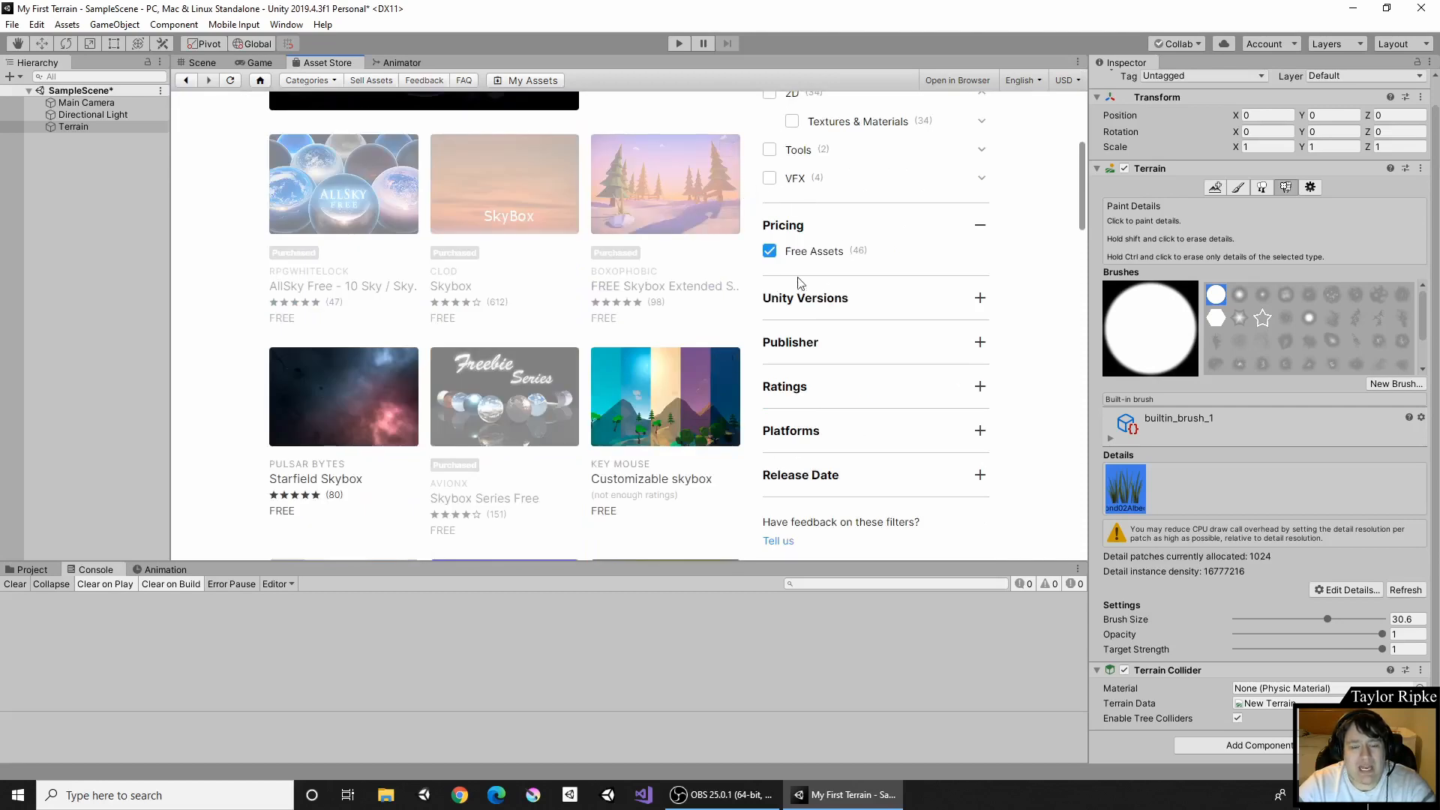
{"action": "scroll", "coordinate": [694, 276], "scroll_direction": "down", "scroll_amount": 4}
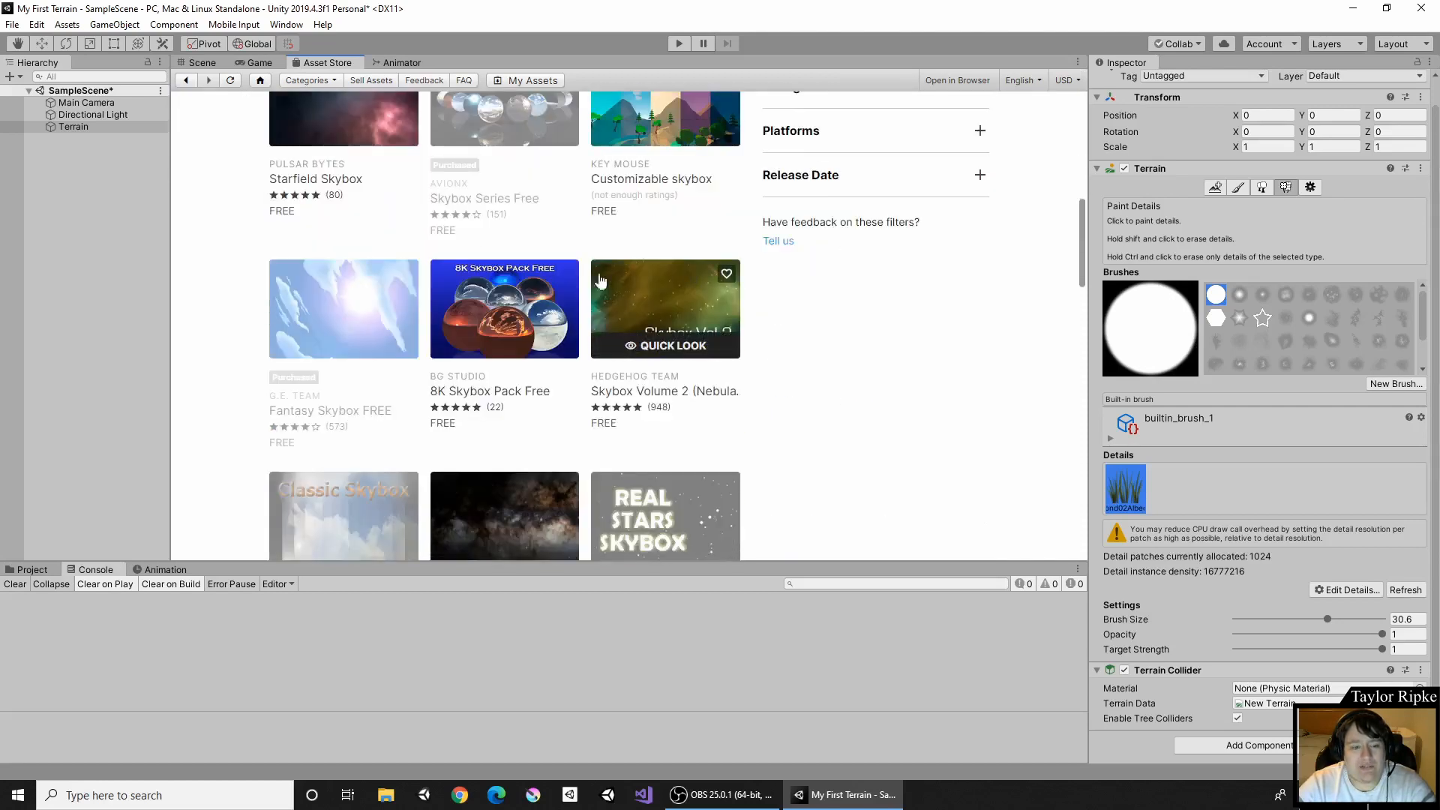
{"action": "scroll", "coordinate": [365, 324], "scroll_direction": "down", "scroll_amount": 3}
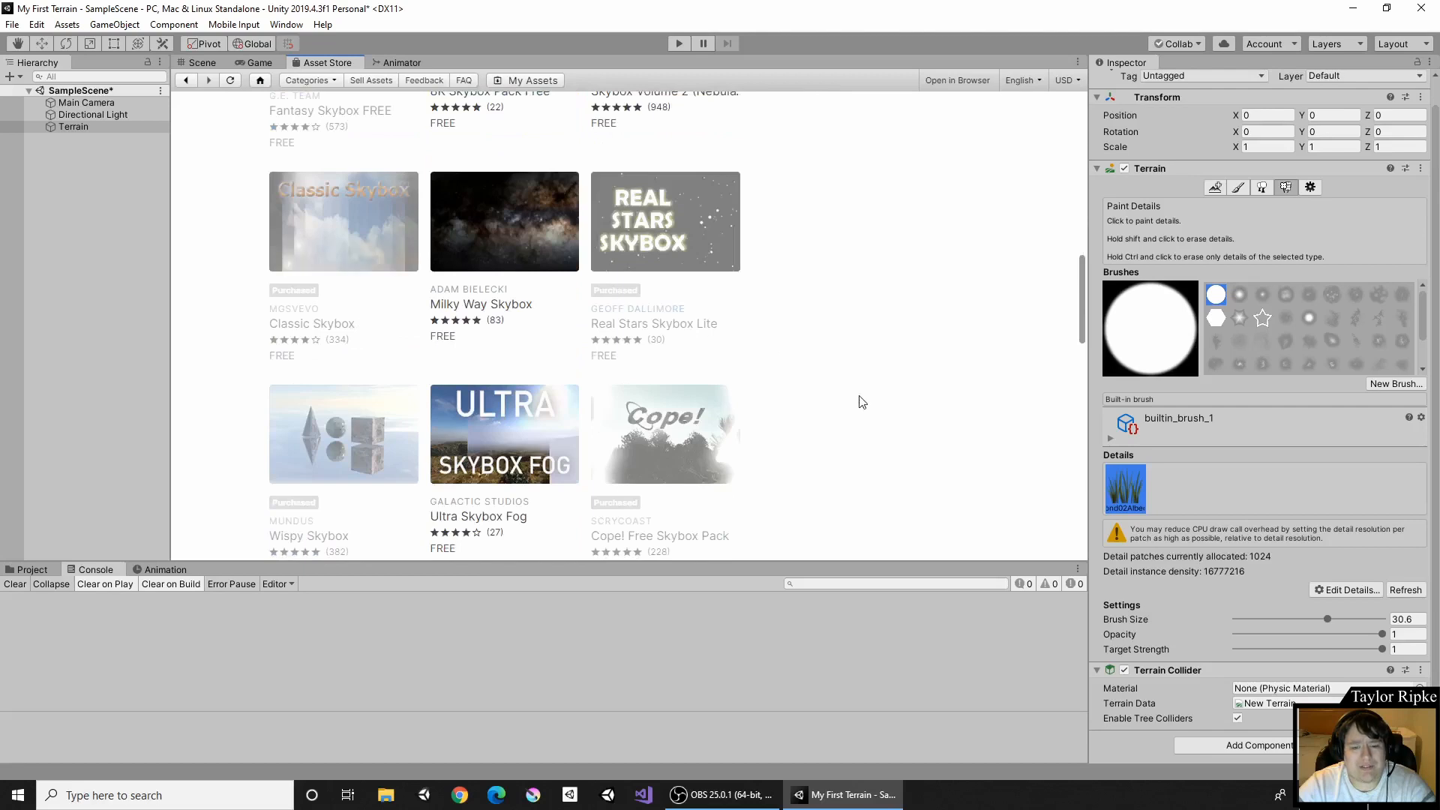
{"action": "scroll", "coordinate": [709, 420], "scroll_direction": "up", "scroll_amount": 5}
{"action": "scroll", "coordinate": [694, 420], "scroll_direction": "up", "scroll_amount": 3}
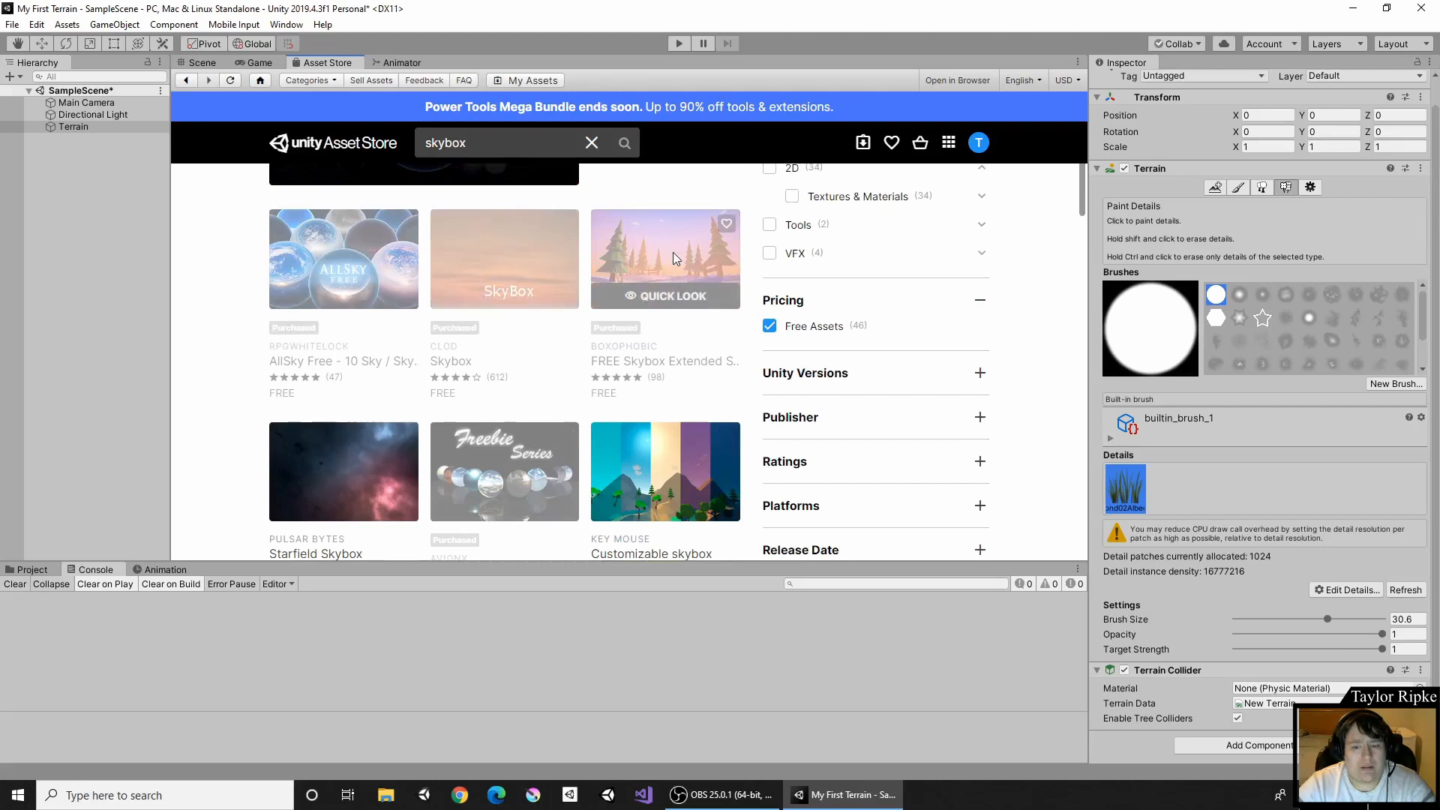
Download the FREE Skybox Extended Shader package by BOXOPHOBIC and import all of its files into the project.
{"action": "left_click", "coordinate": [673, 252]}
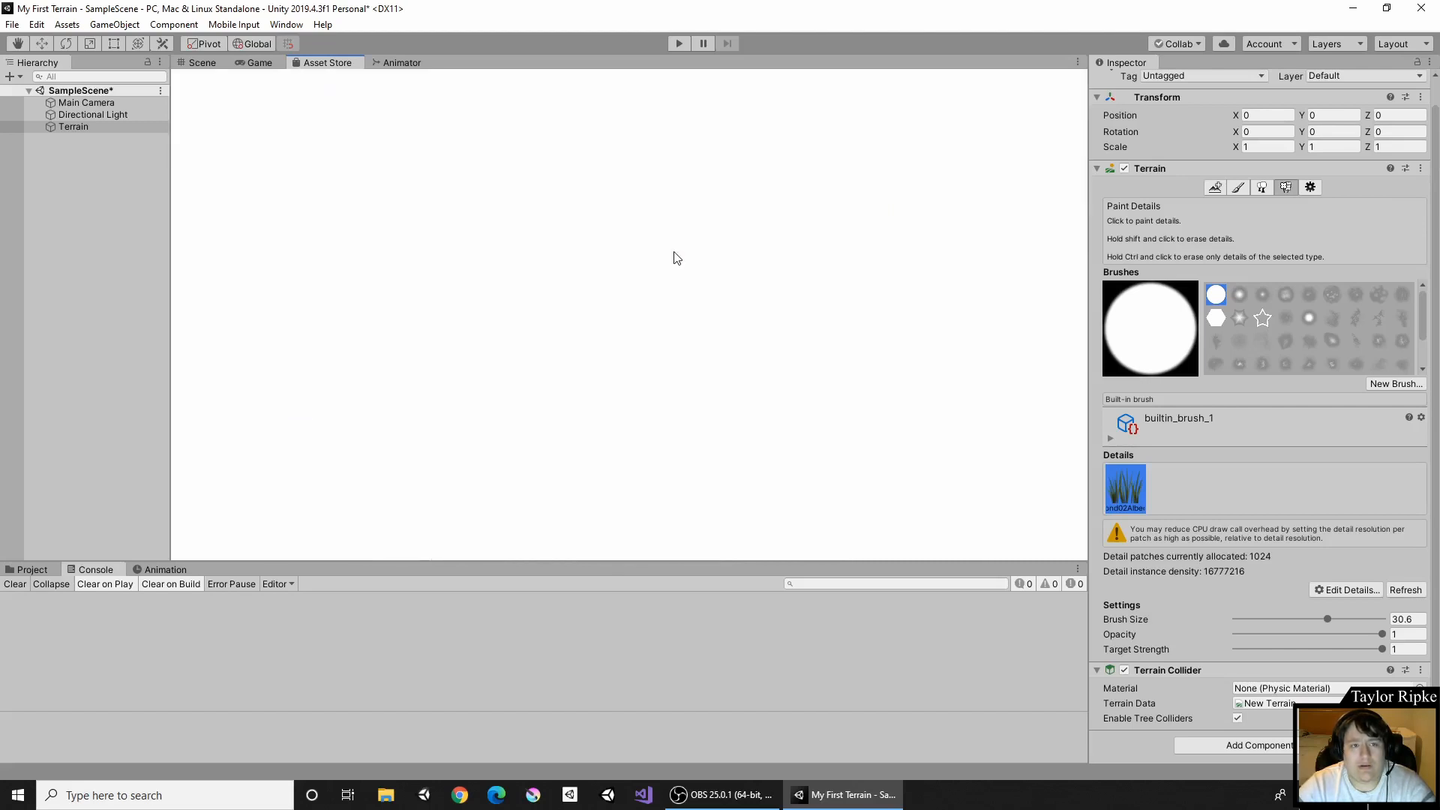
{"action": "left_click", "coordinate": [884, 374]}
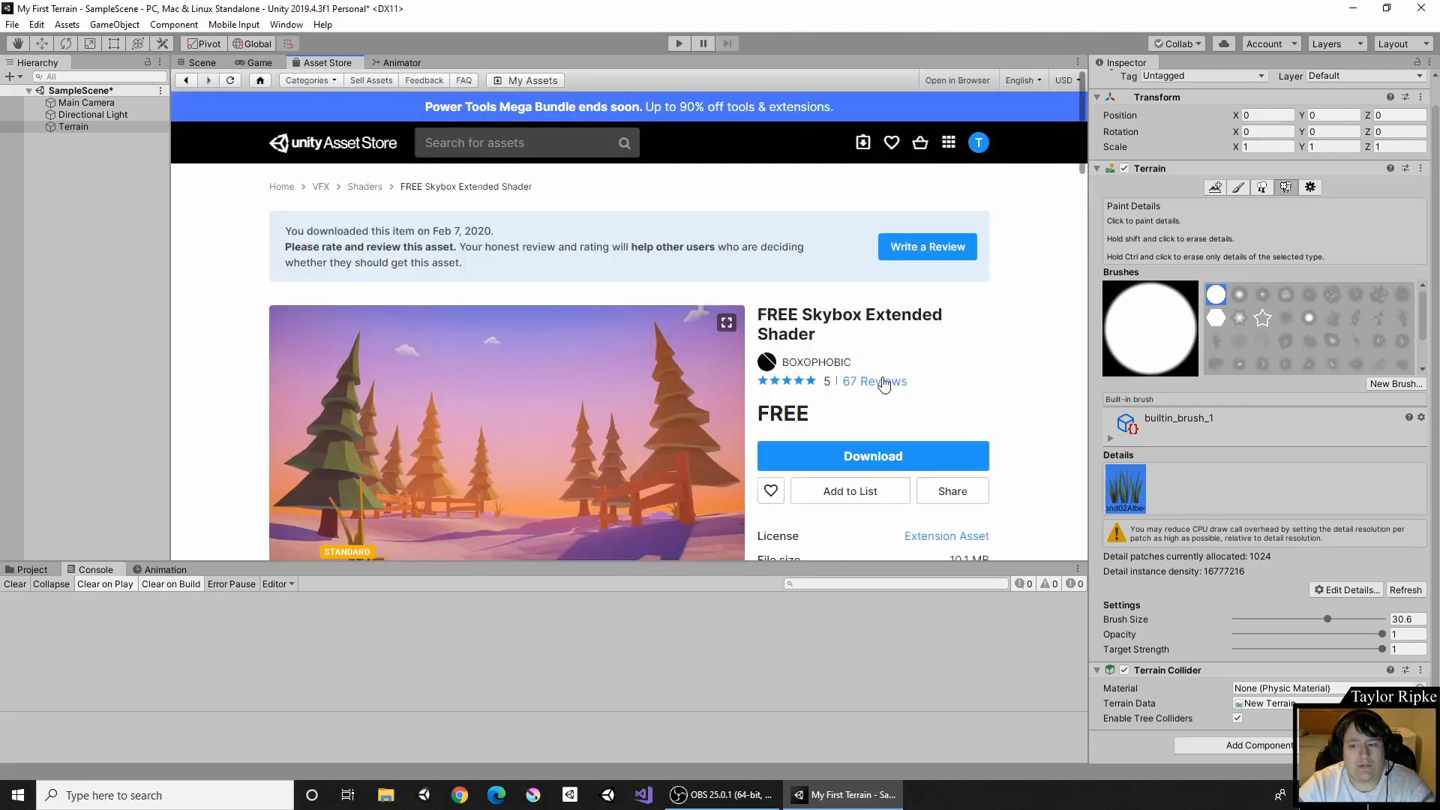
{"action": "left_click", "coordinate": [890, 445]}
{"action": "left_click", "coordinate": [885, 456]}
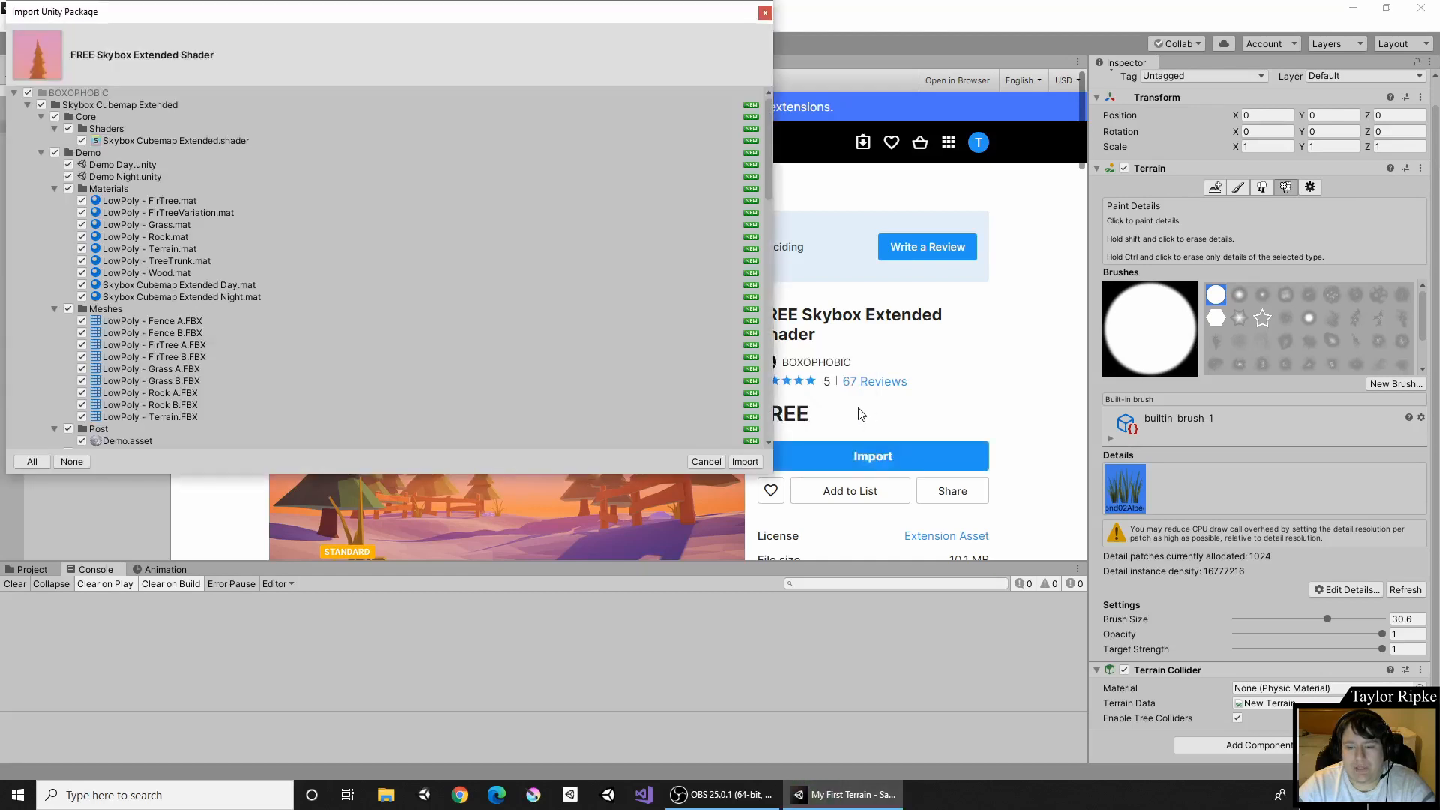
{"action": "left_click", "coordinate": [756, 462]}
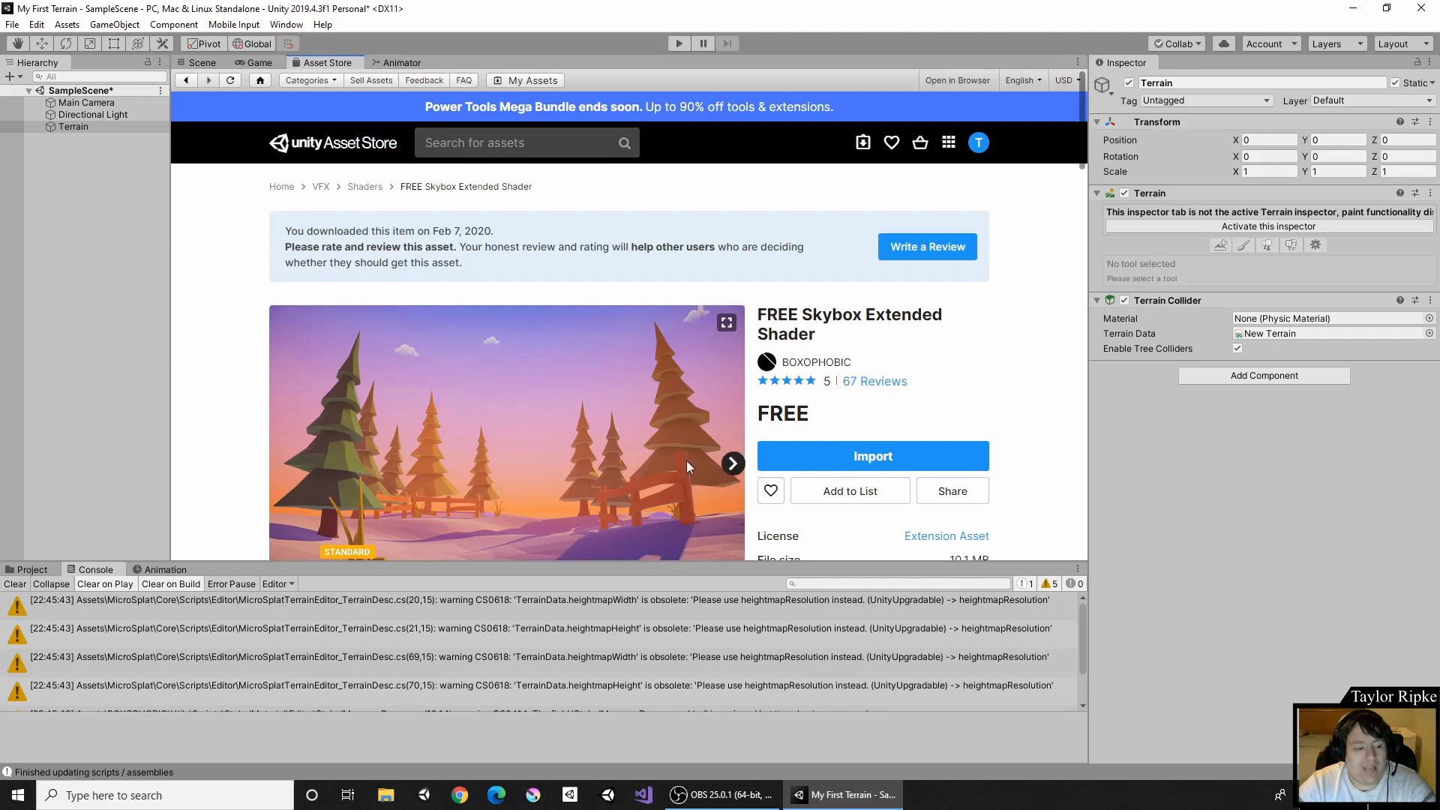
Look through the imported BOXOPHOBIC folder in the project assets, and return to the Assets root.
{"action": "left_click", "coordinate": [33, 570]}
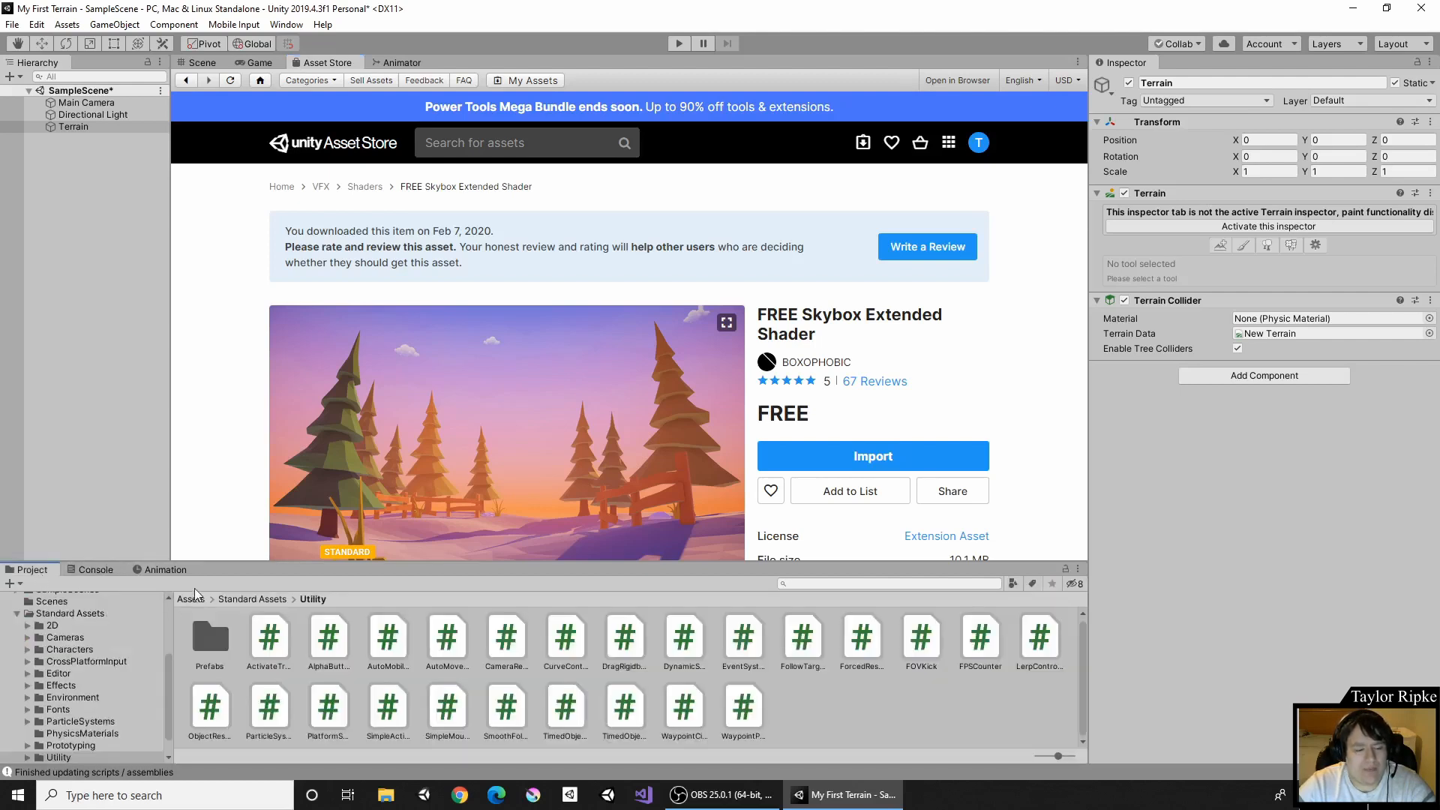
{"action": "left_click", "coordinate": [192, 600]}
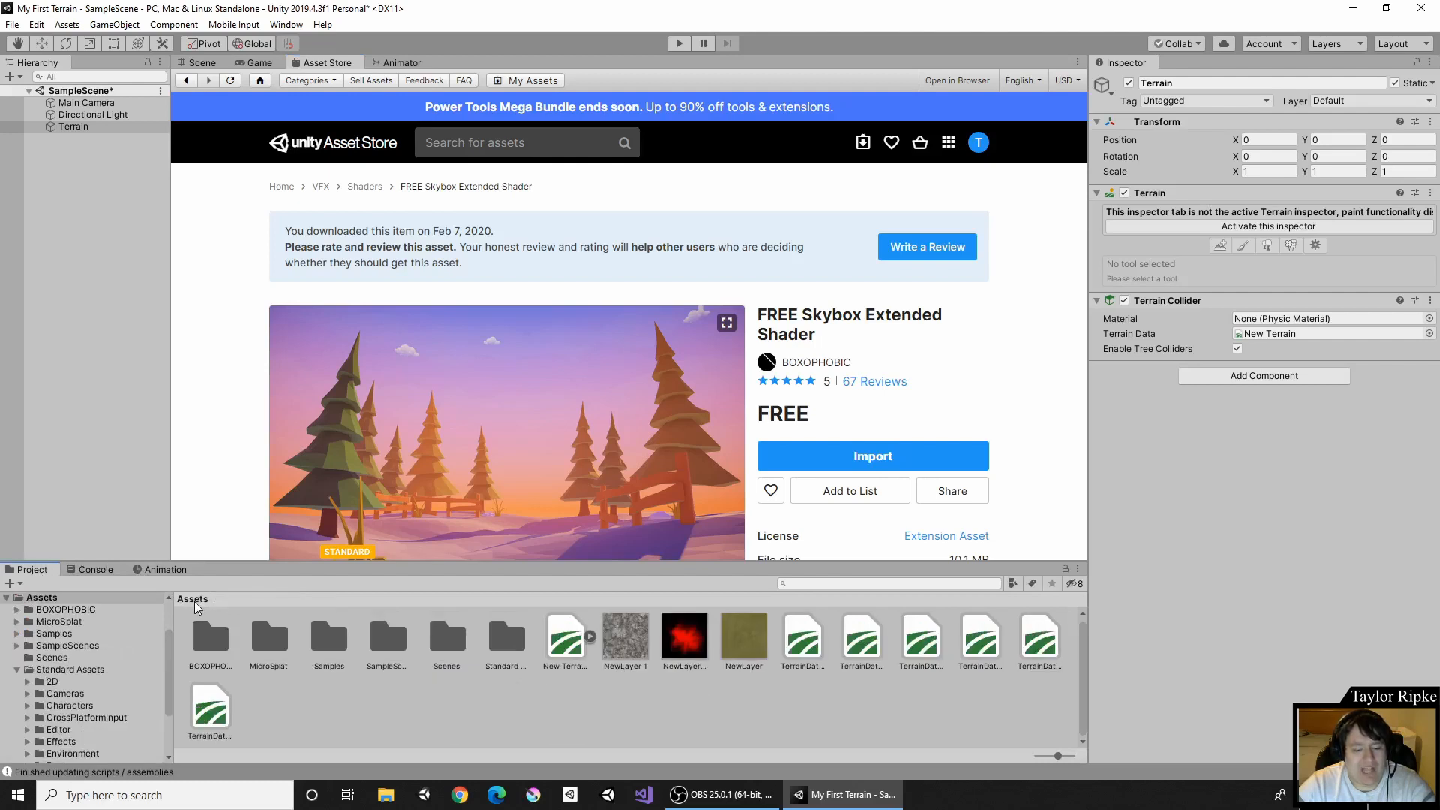
{"action": "left_click", "coordinate": [218, 642]}
{"action": "double_click", "coordinate": [218, 642]}
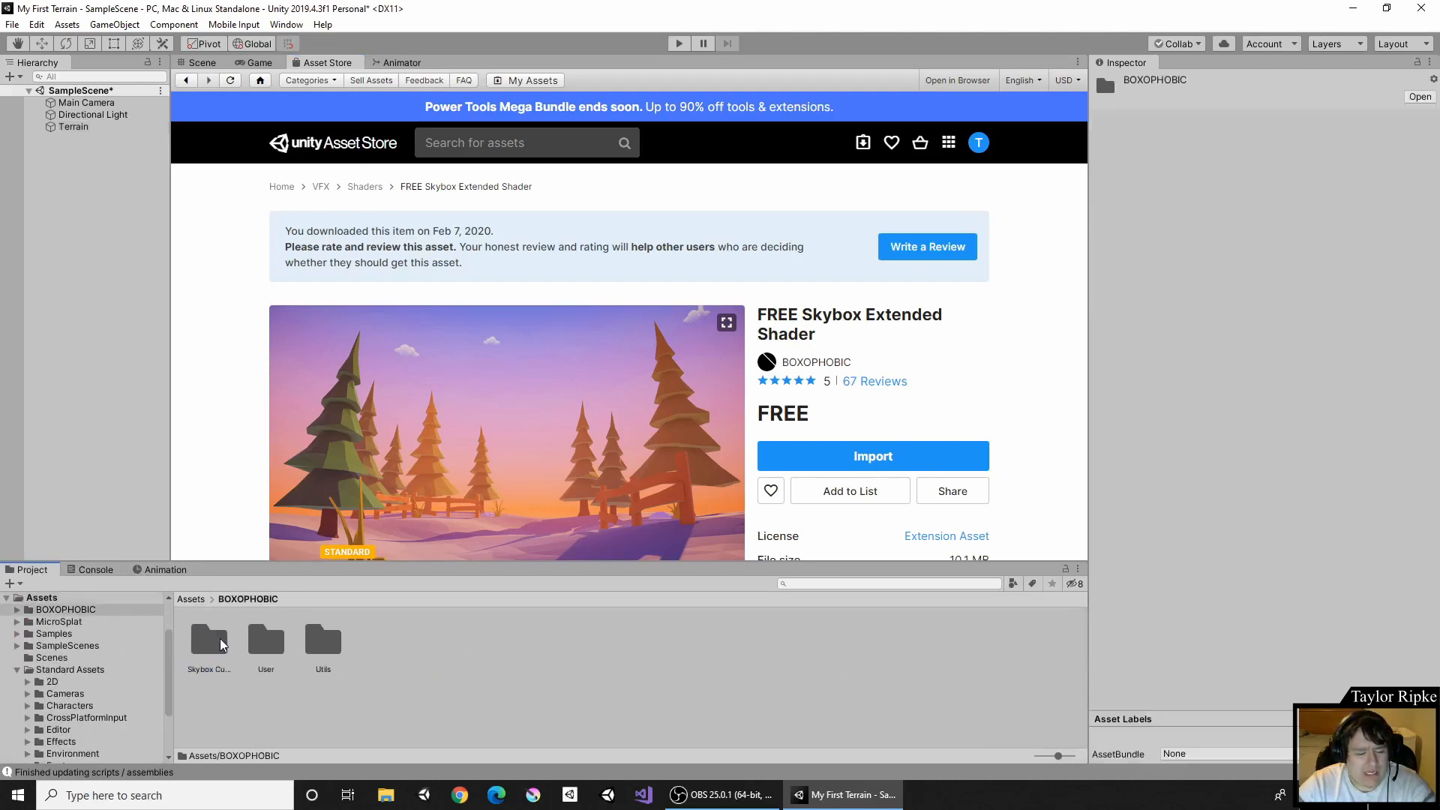
{"action": "left_click", "coordinate": [222, 644]}
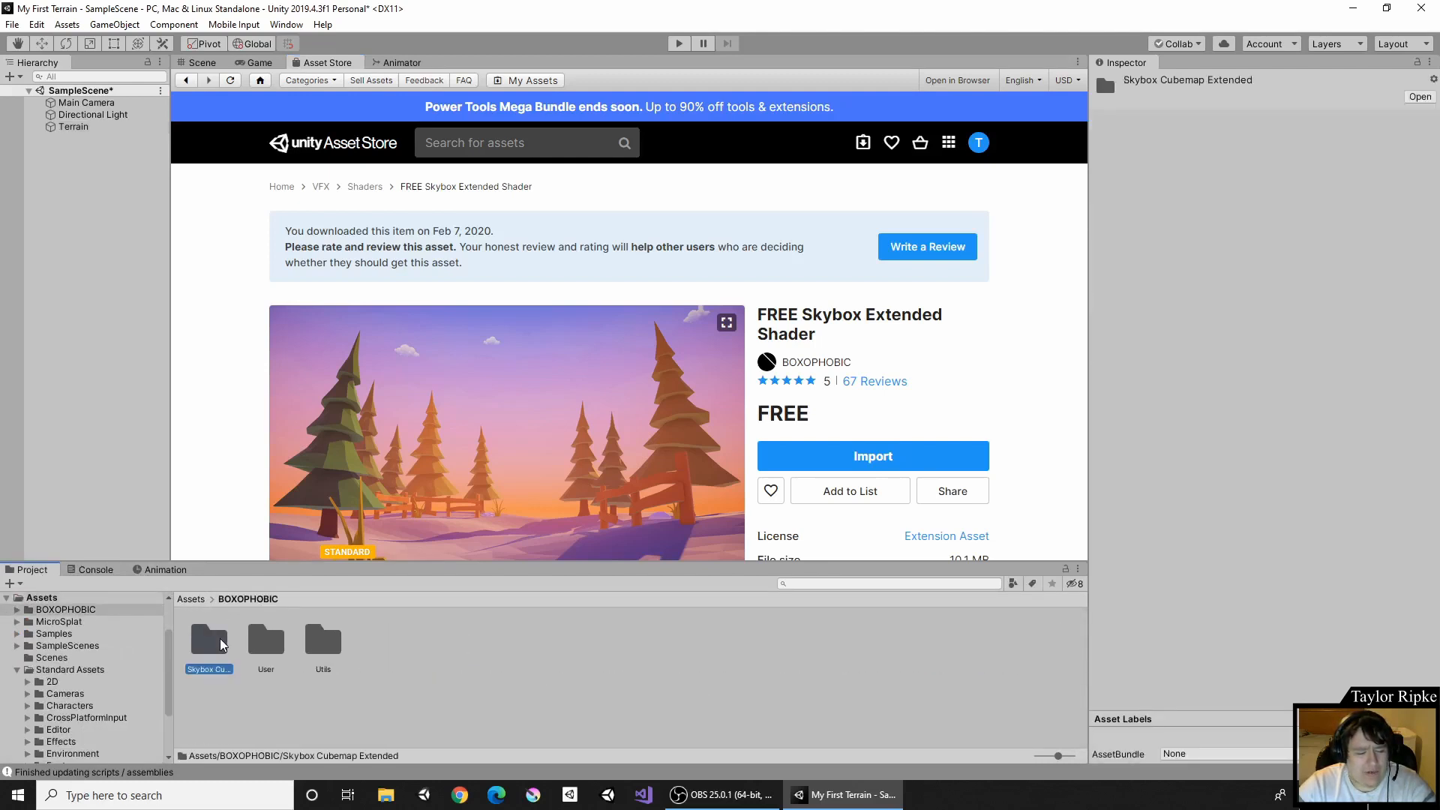
{"action": "left_click", "coordinate": [190, 599]}
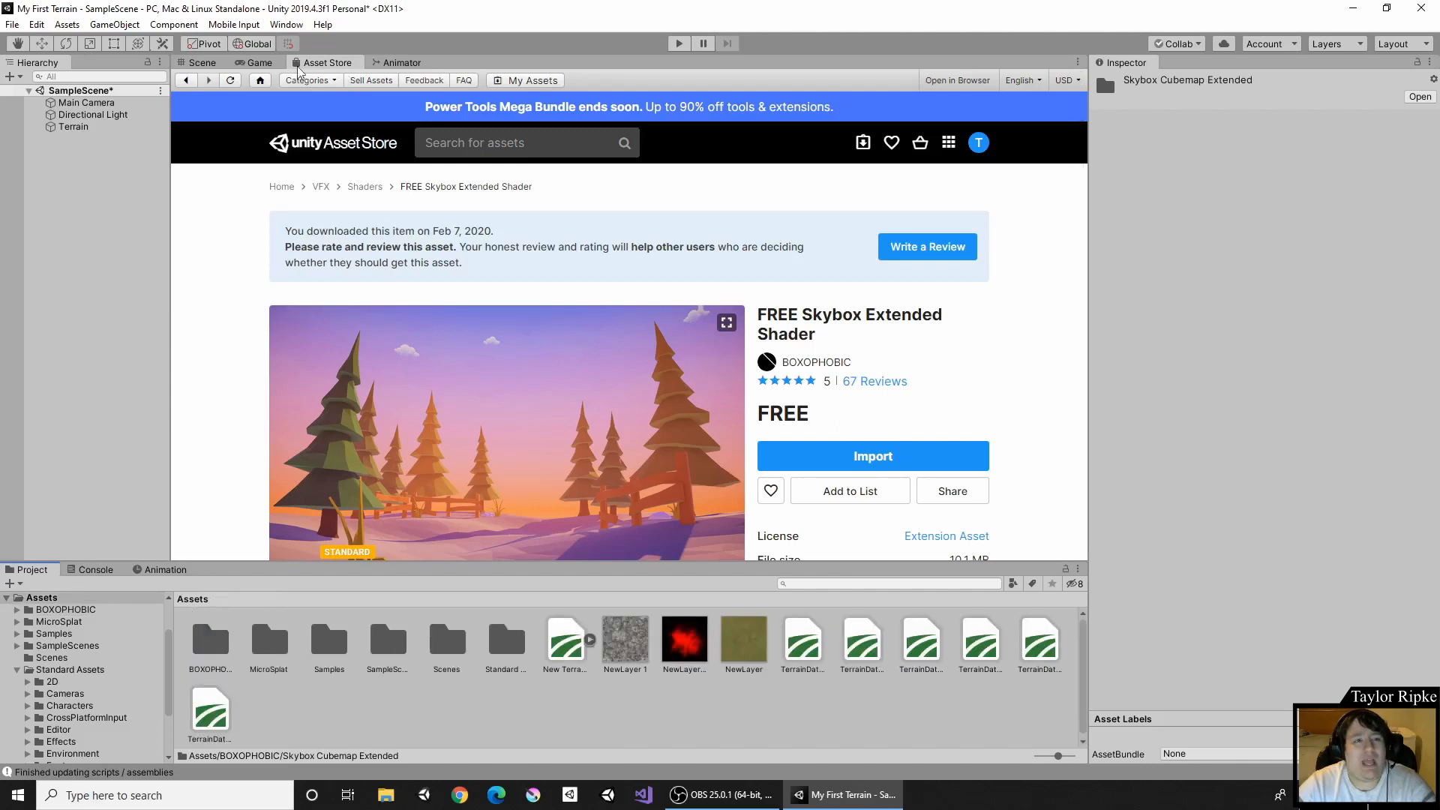
Return to the Scene view and open the scene's Lighting Settings to its environment options.
{"action": "left_click", "coordinate": [202, 63]}
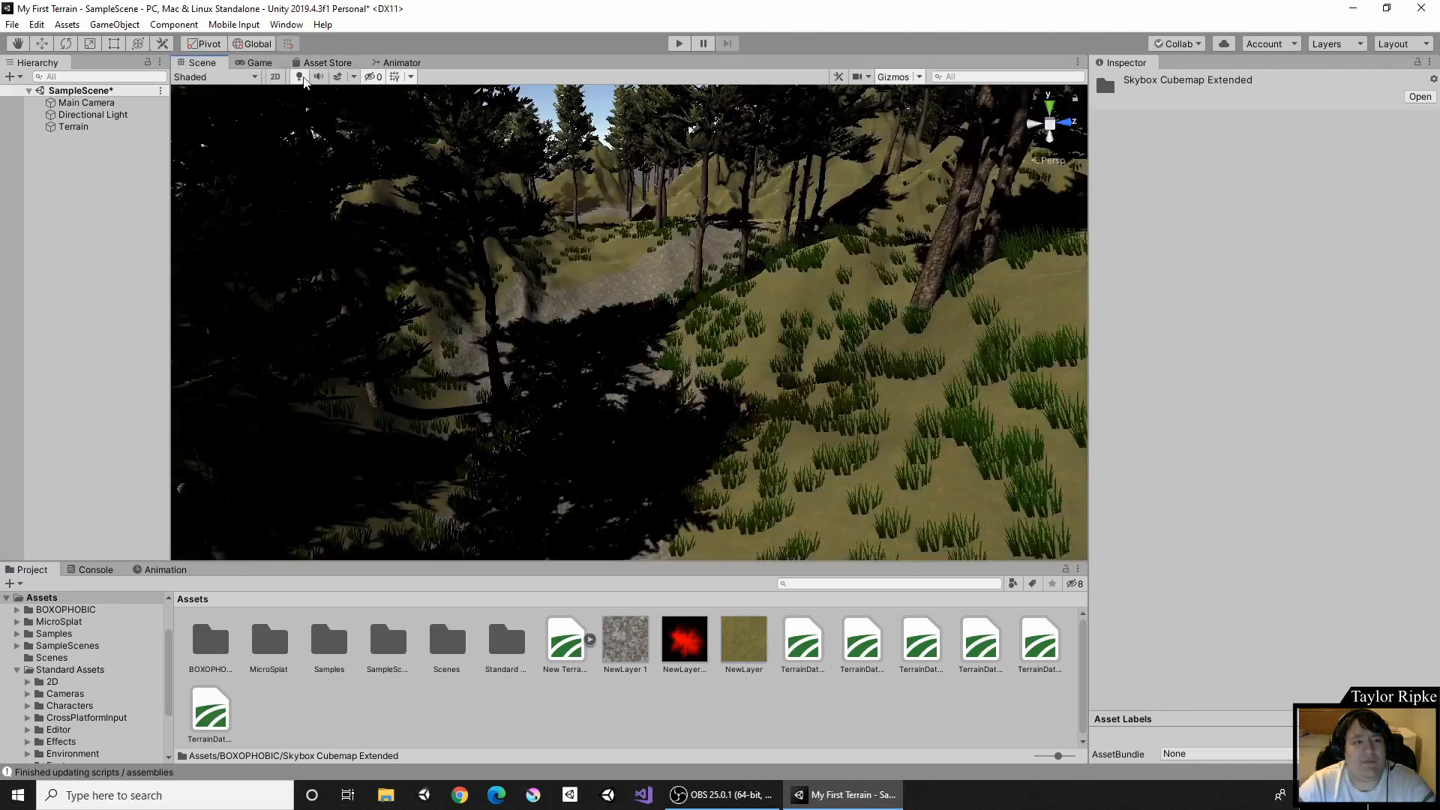
{"action": "left_click", "coordinate": [281, 26]}
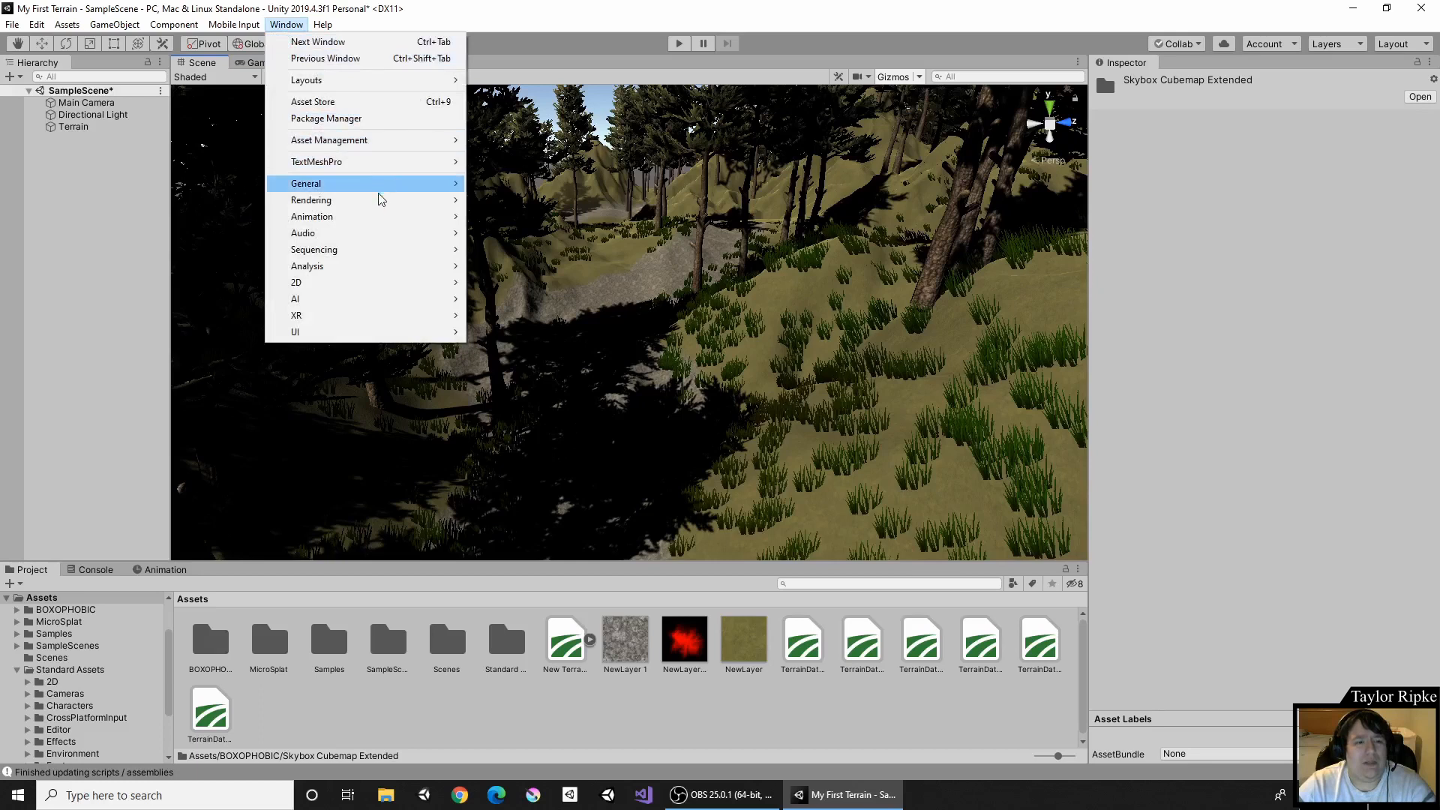
{"action": "mouse_move", "coordinate": [379, 203]}
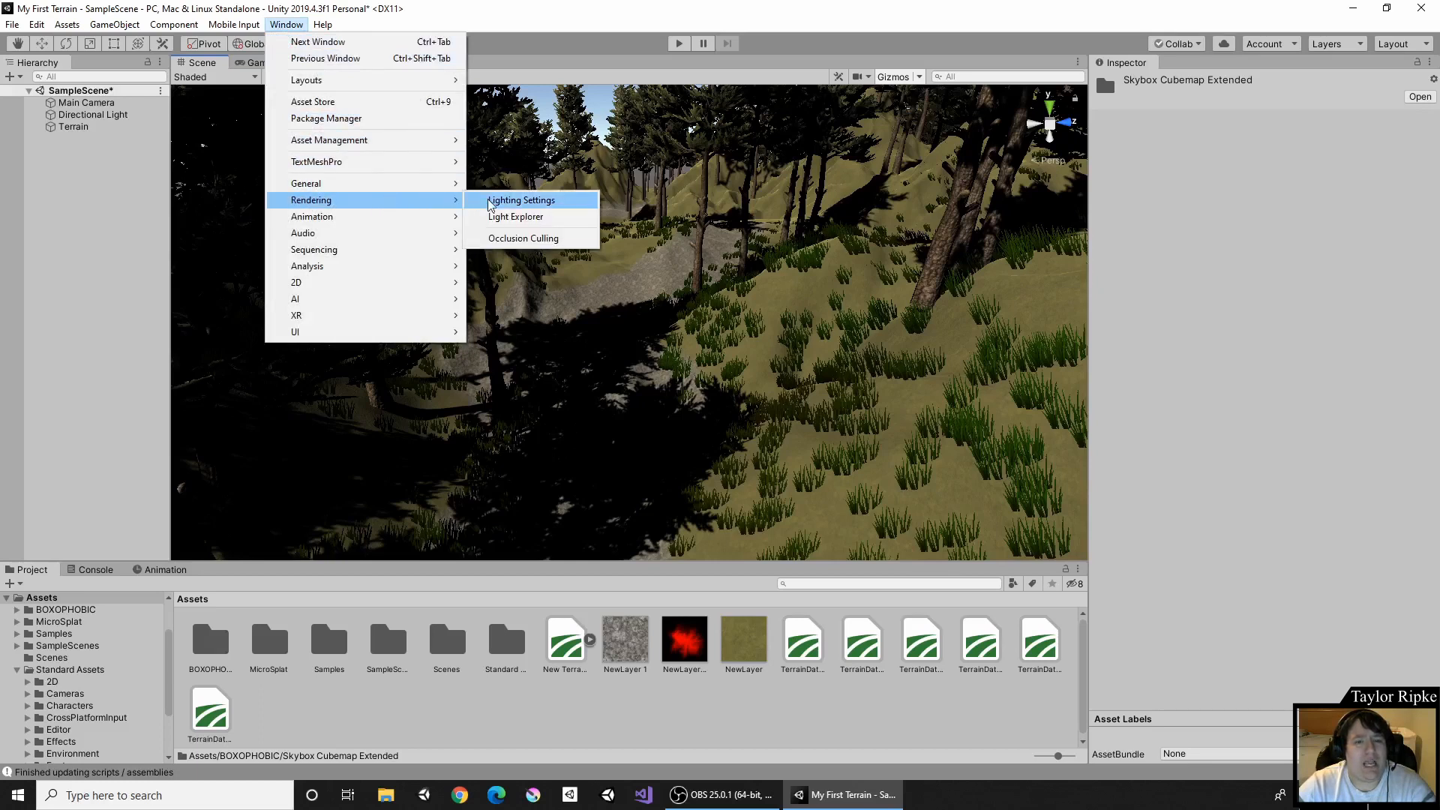
{"action": "left_click", "coordinate": [521, 200]}
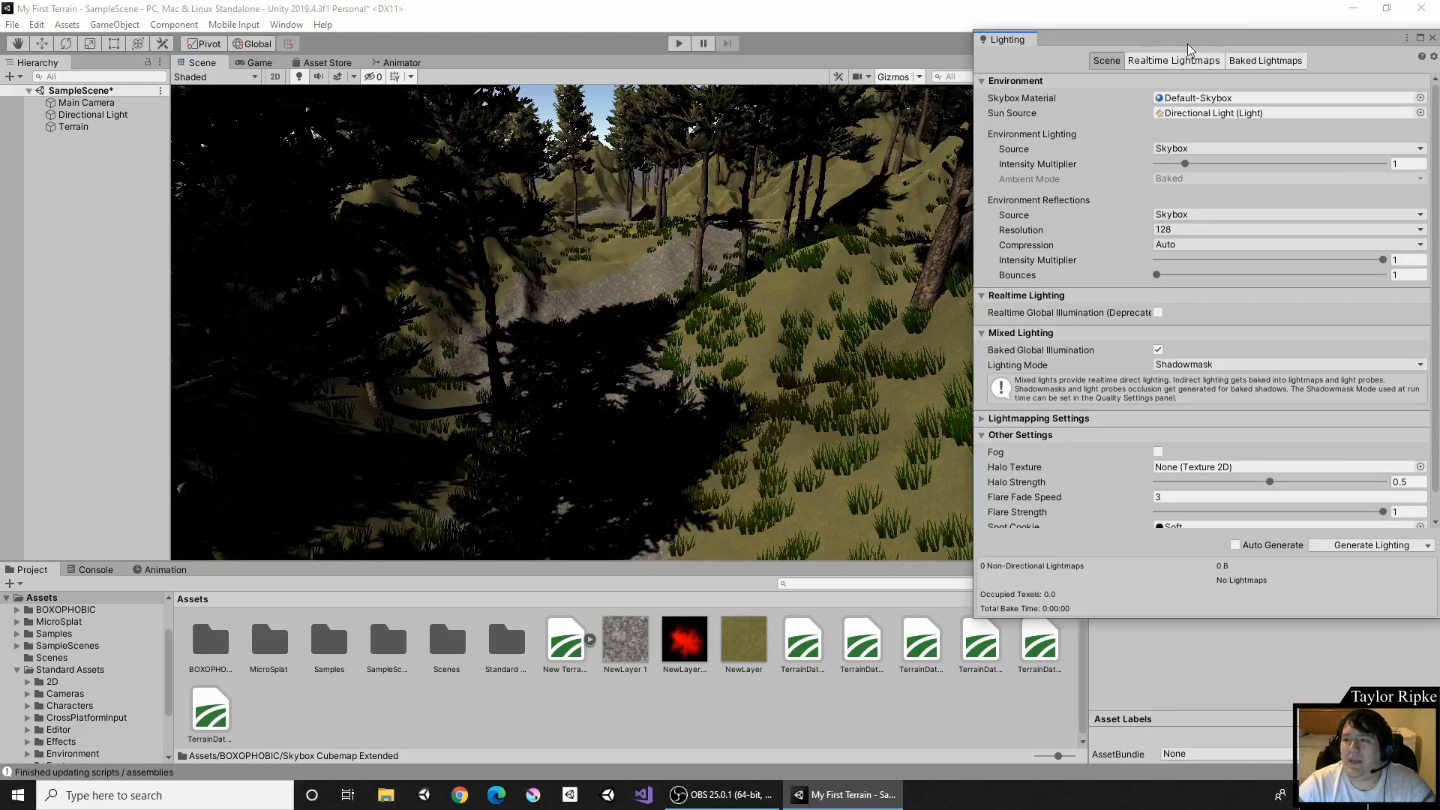
{"action": "left_click_drag", "start_coordinate": [1180, 45], "coordinate": [711, 131]}
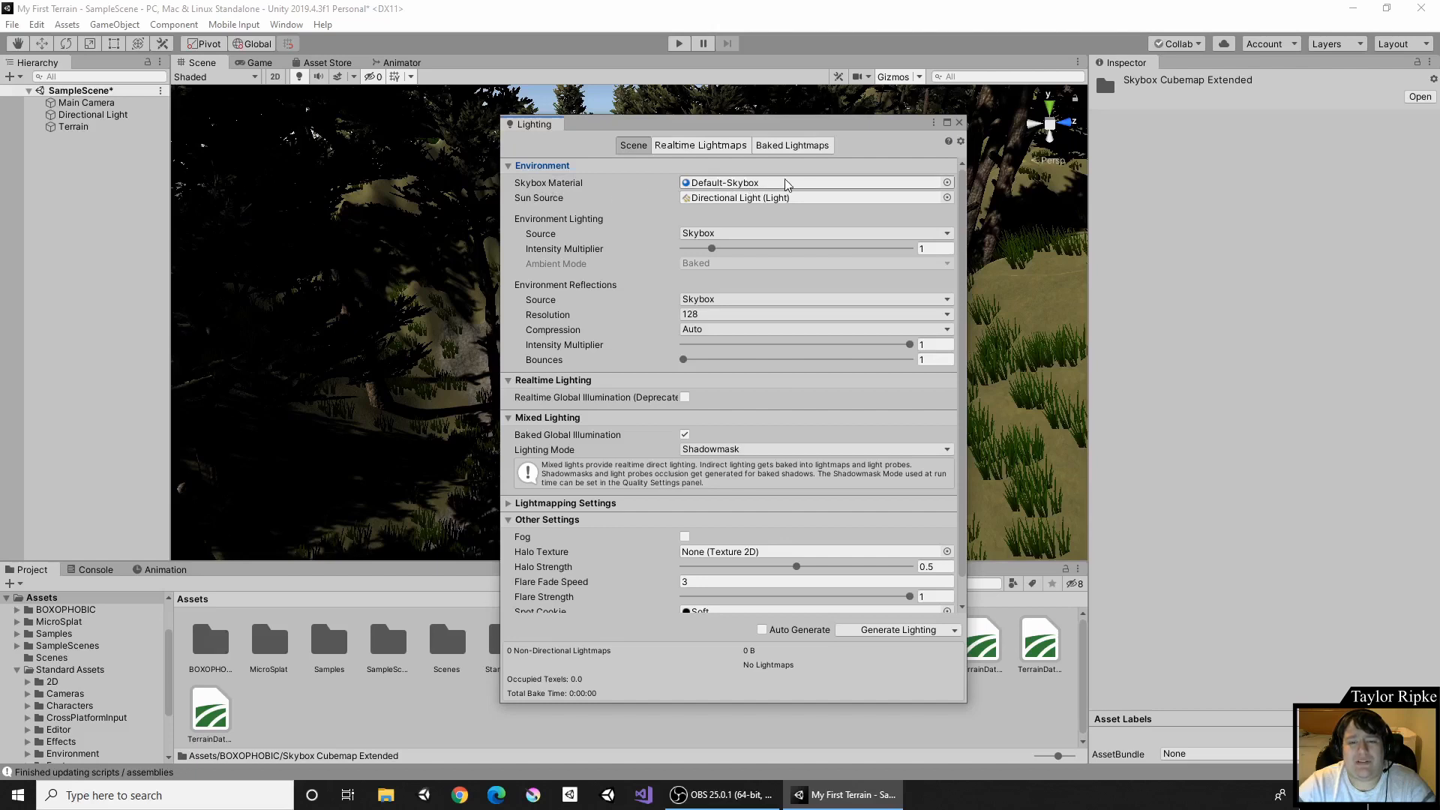
{"action": "left_click", "coordinate": [765, 198]}
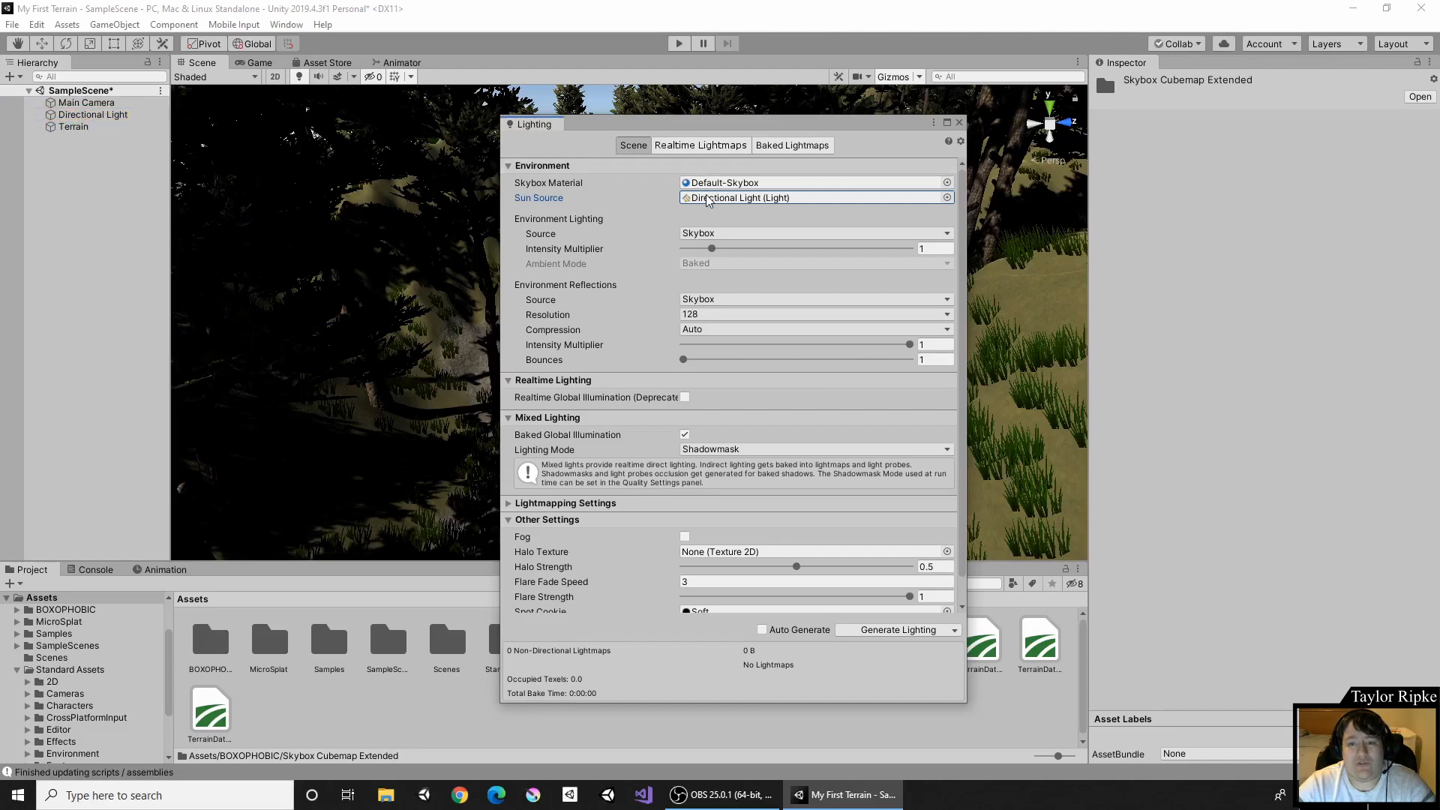
Try the ToonLitOutline material as the scene's skybox, keeping the Scene view visible beside the lighting settings.
{"action": "left_click", "coordinate": [948, 183]}
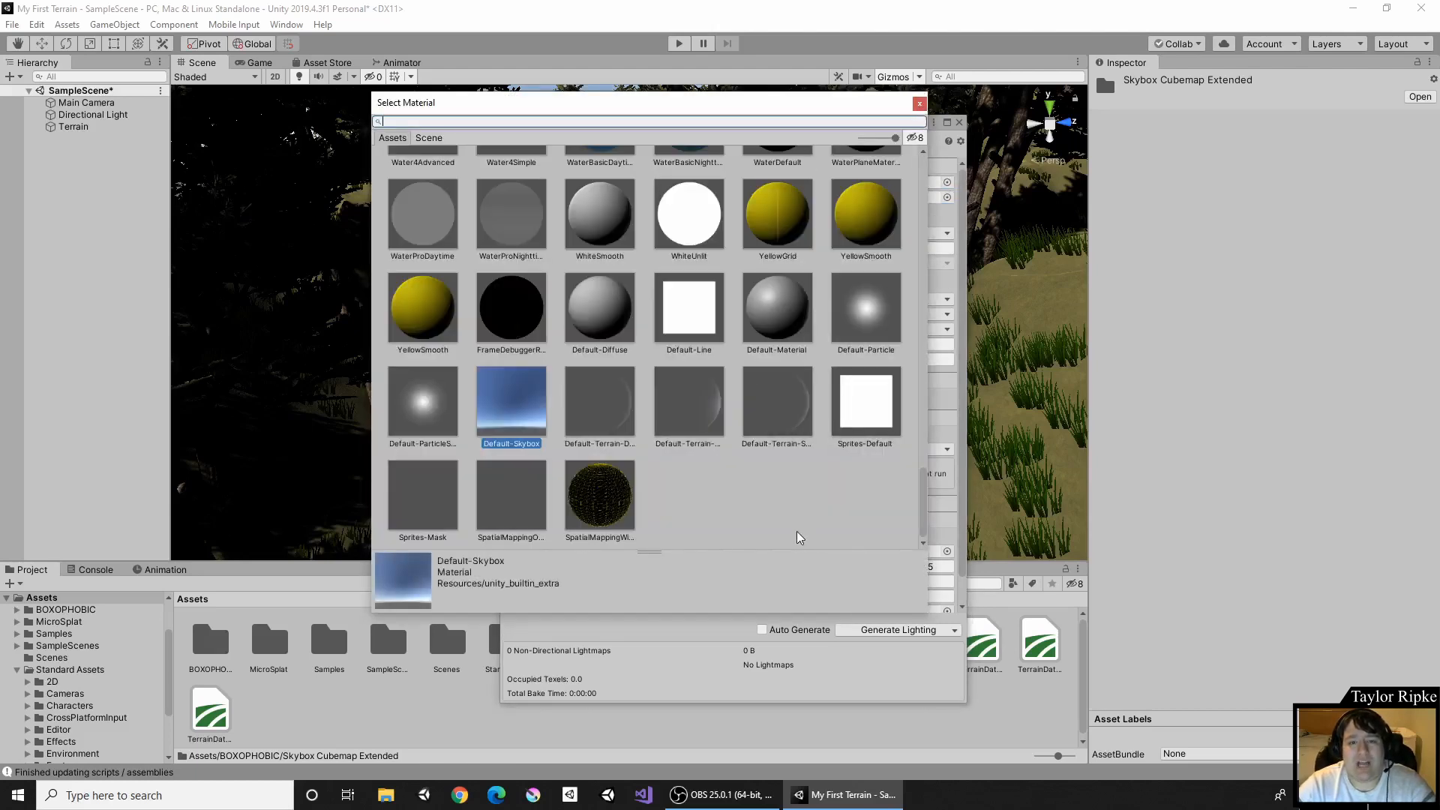
{"action": "scroll", "coordinate": [670, 407], "scroll_direction": "up", "scroll_amount": 3}
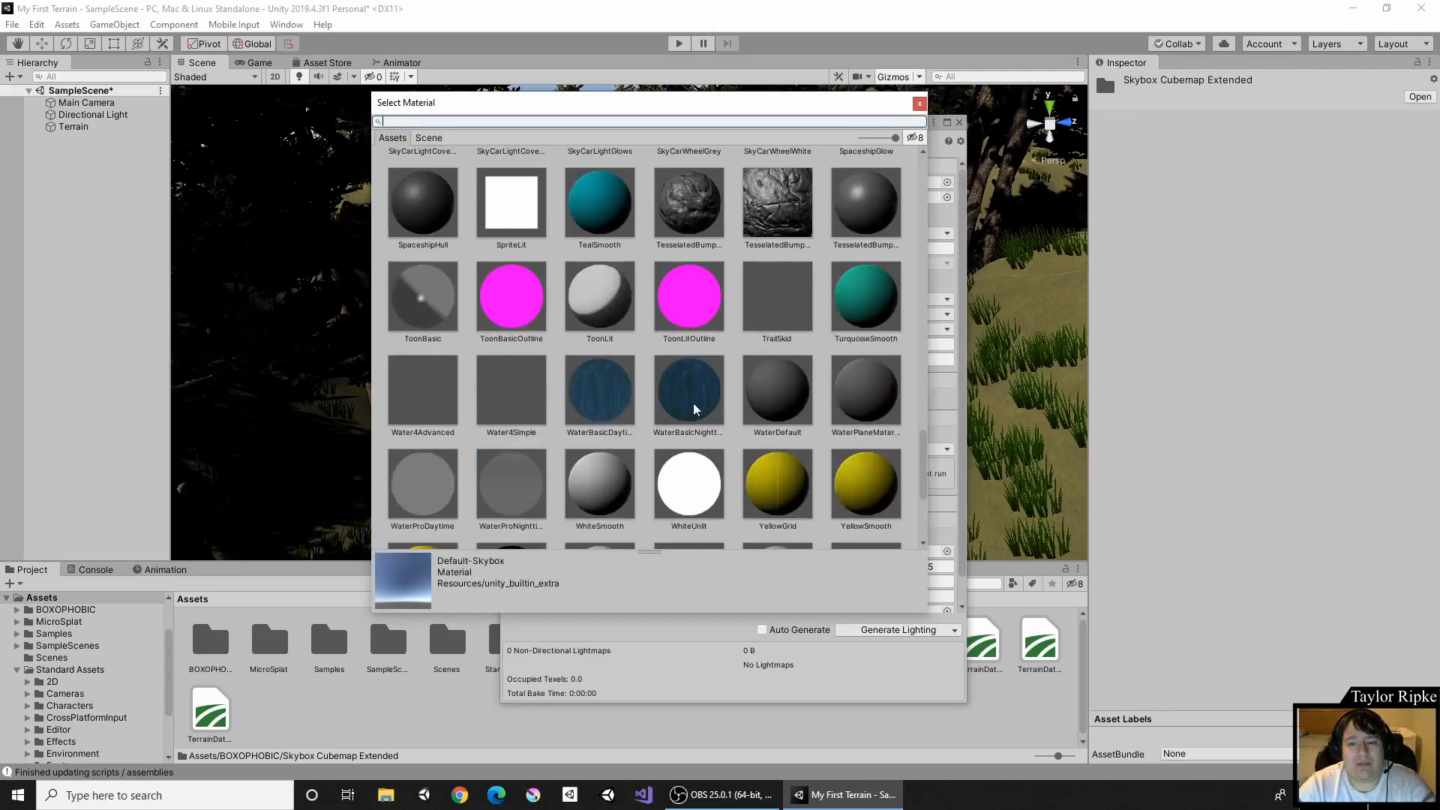
{"action": "left_click", "coordinate": [689, 296]}
{"action": "left_click_drag", "start_coordinate": [635, 105], "coordinate": [1010, 169]}
{"action": "left_click_drag", "start_coordinate": [768, 127], "coordinate": [462, 323]}
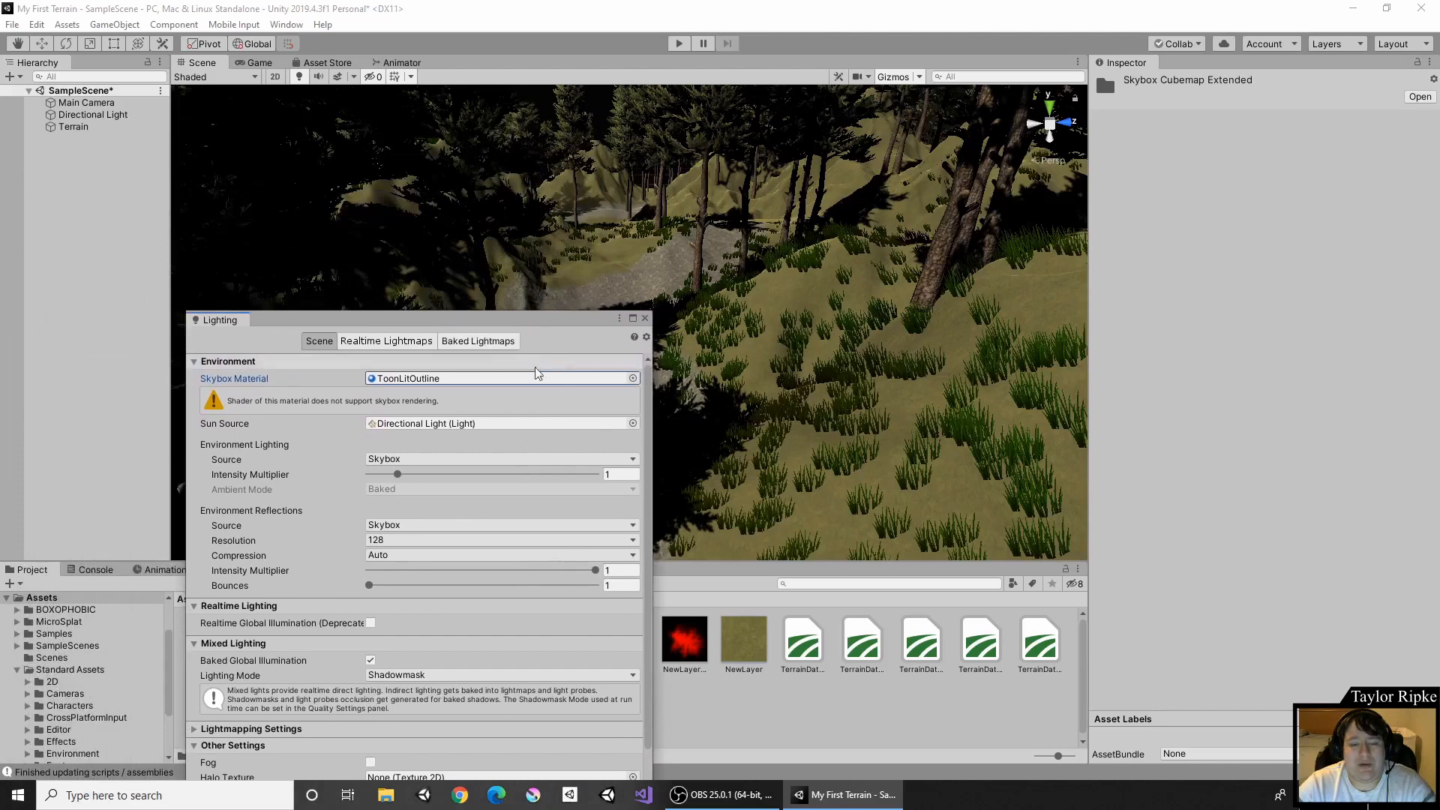
Compare the Night and Day cubemap materials, set the skybox material to Skybox Cubemap Extended Day, and close the lighting settings.
{"action": "left_click", "coordinate": [633, 378]}
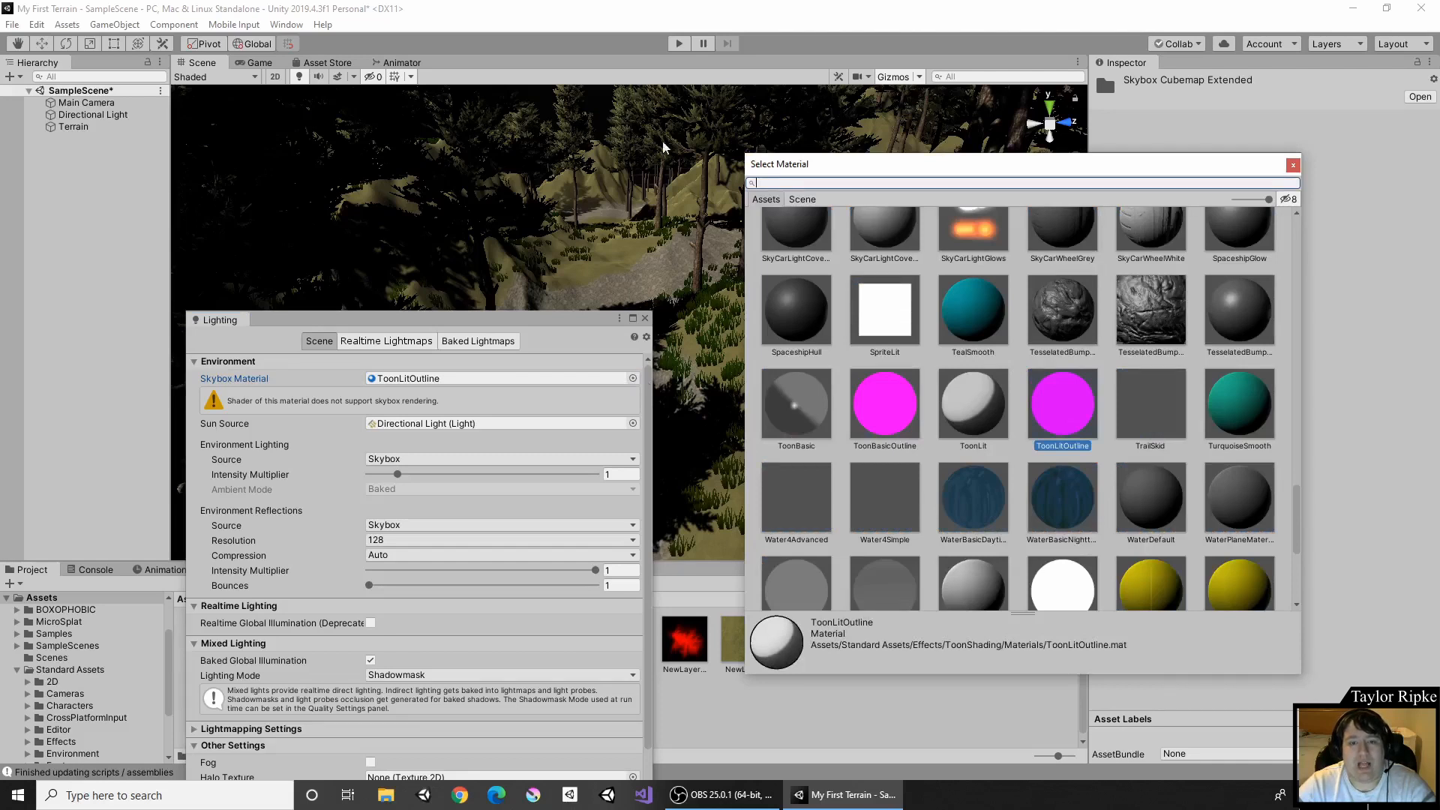
{"action": "scroll", "coordinate": [1088, 477], "scroll_direction": "up", "scroll_amount": 3}
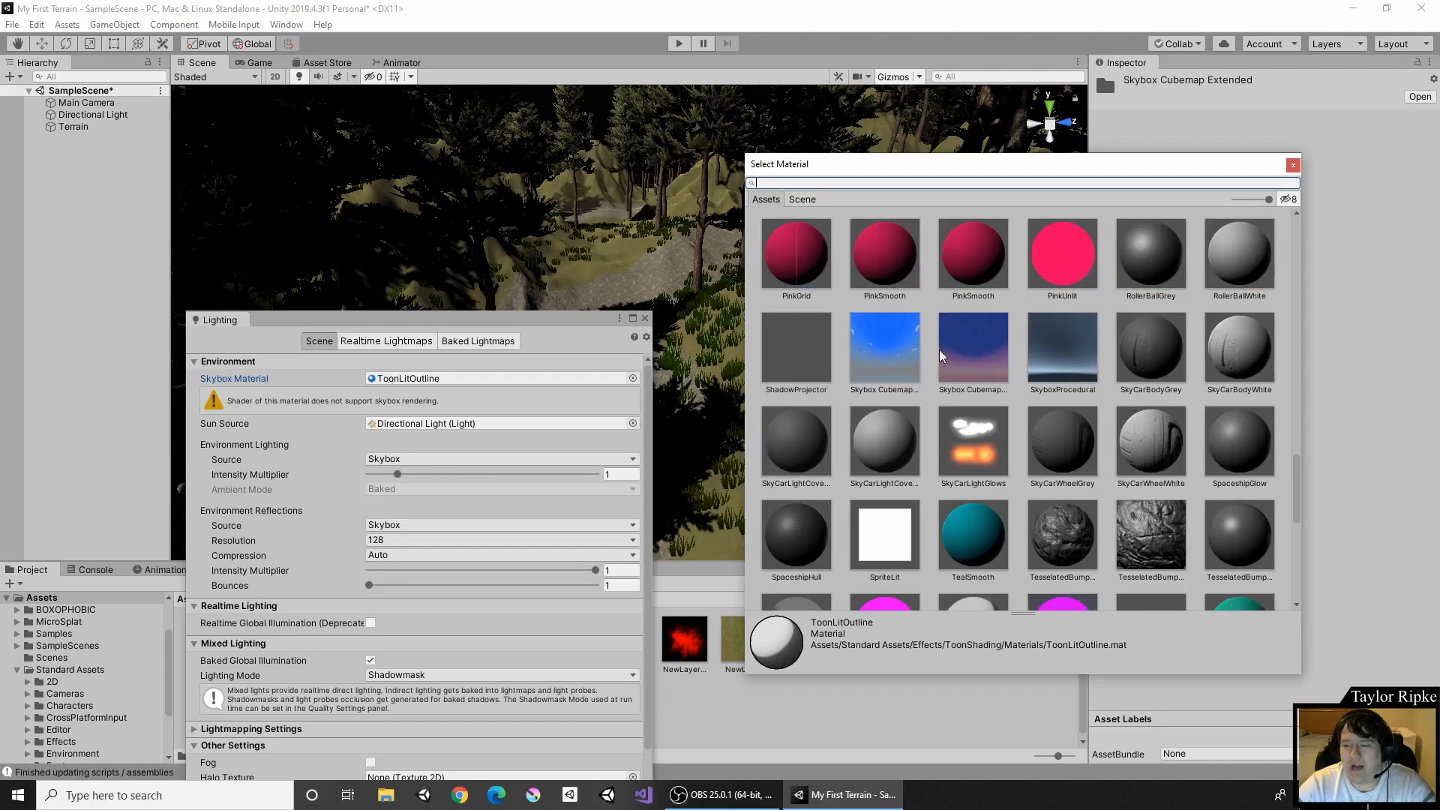
{"action": "left_click", "coordinate": [972, 364]}
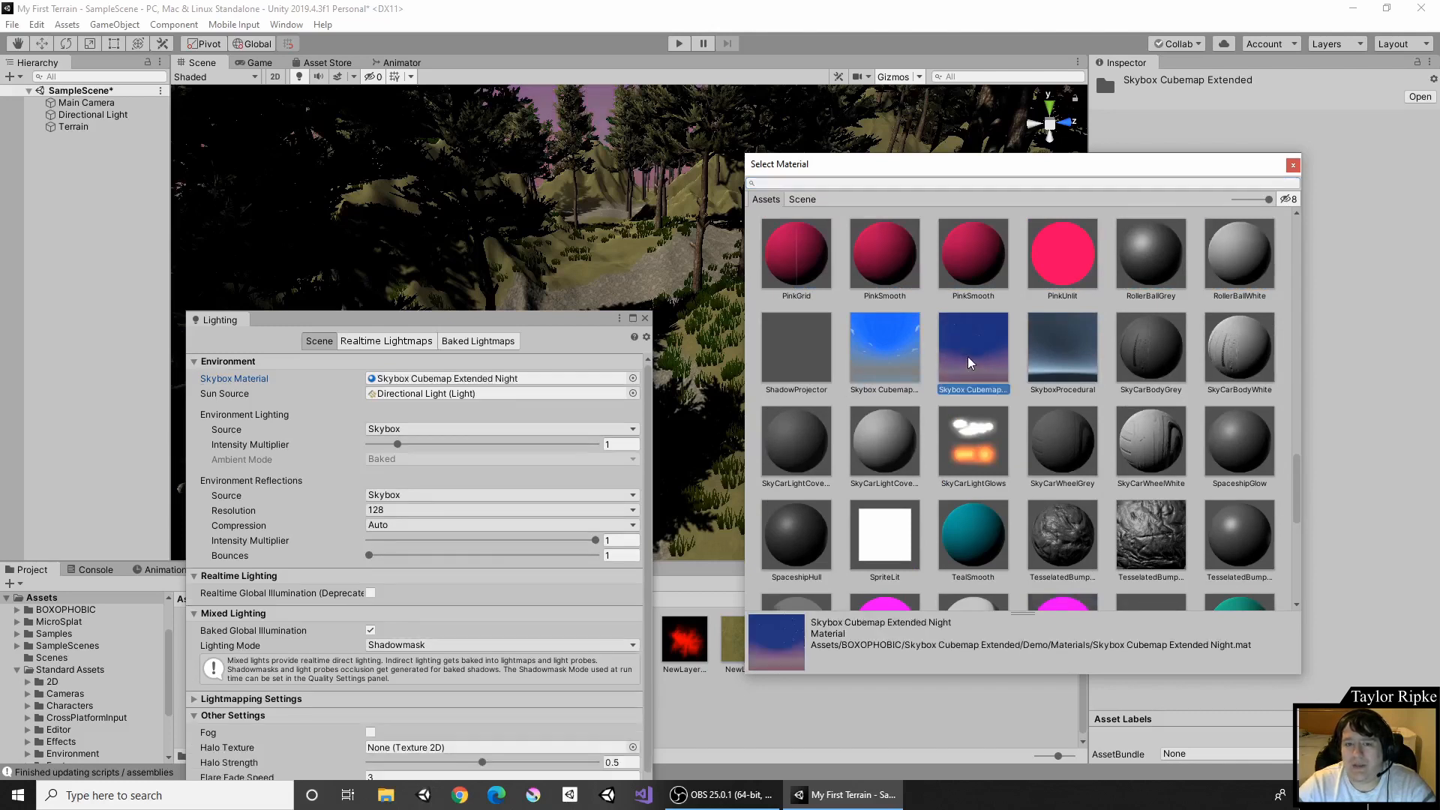
{"action": "left_click", "coordinate": [899, 355]}
{"action": "left_click", "coordinate": [975, 361]}
{"action": "left_click", "coordinate": [914, 343]}
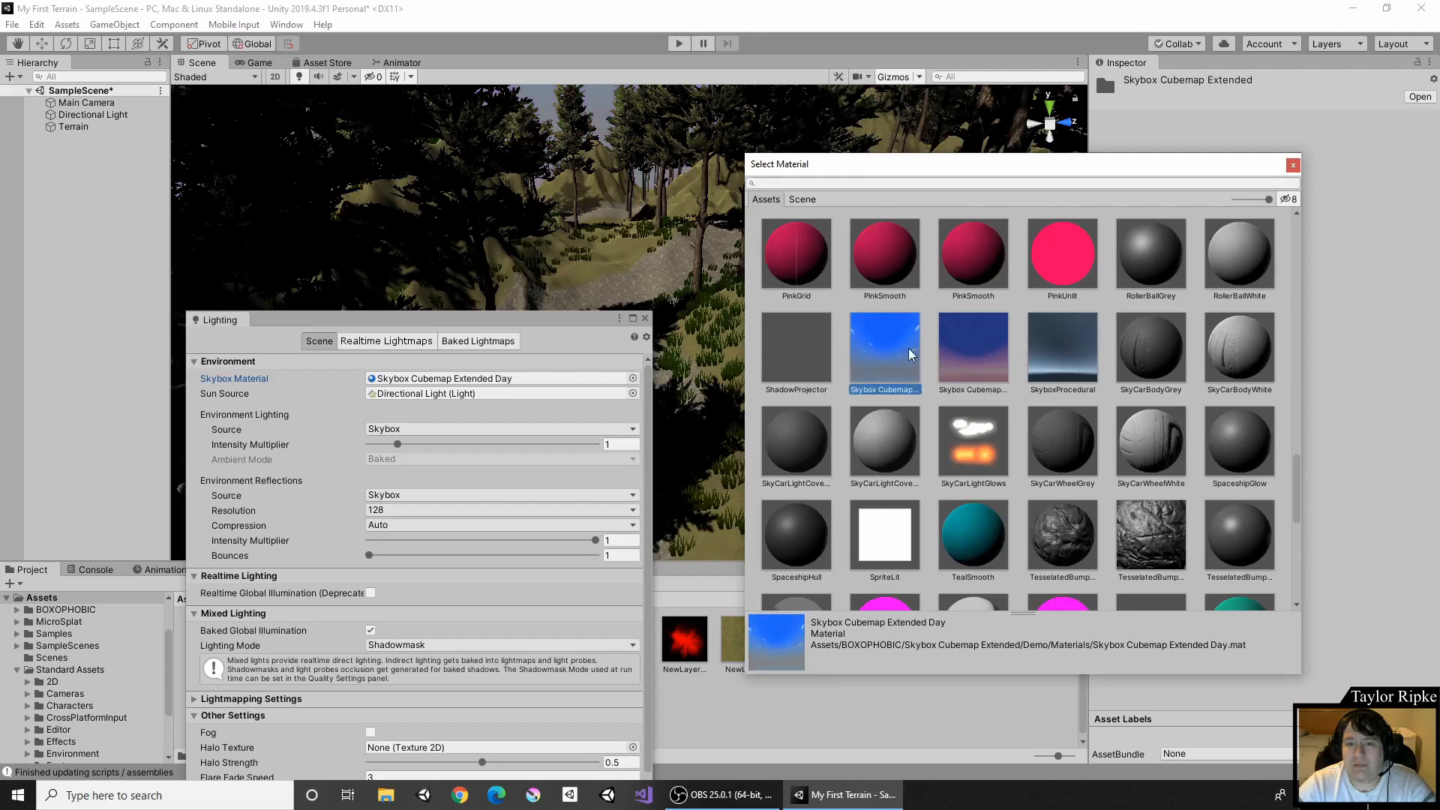
{"action": "left_click", "coordinate": [973, 352]}
{"action": "left_click", "coordinate": [891, 350]}
{"action": "double_click", "coordinate": [888, 349]}
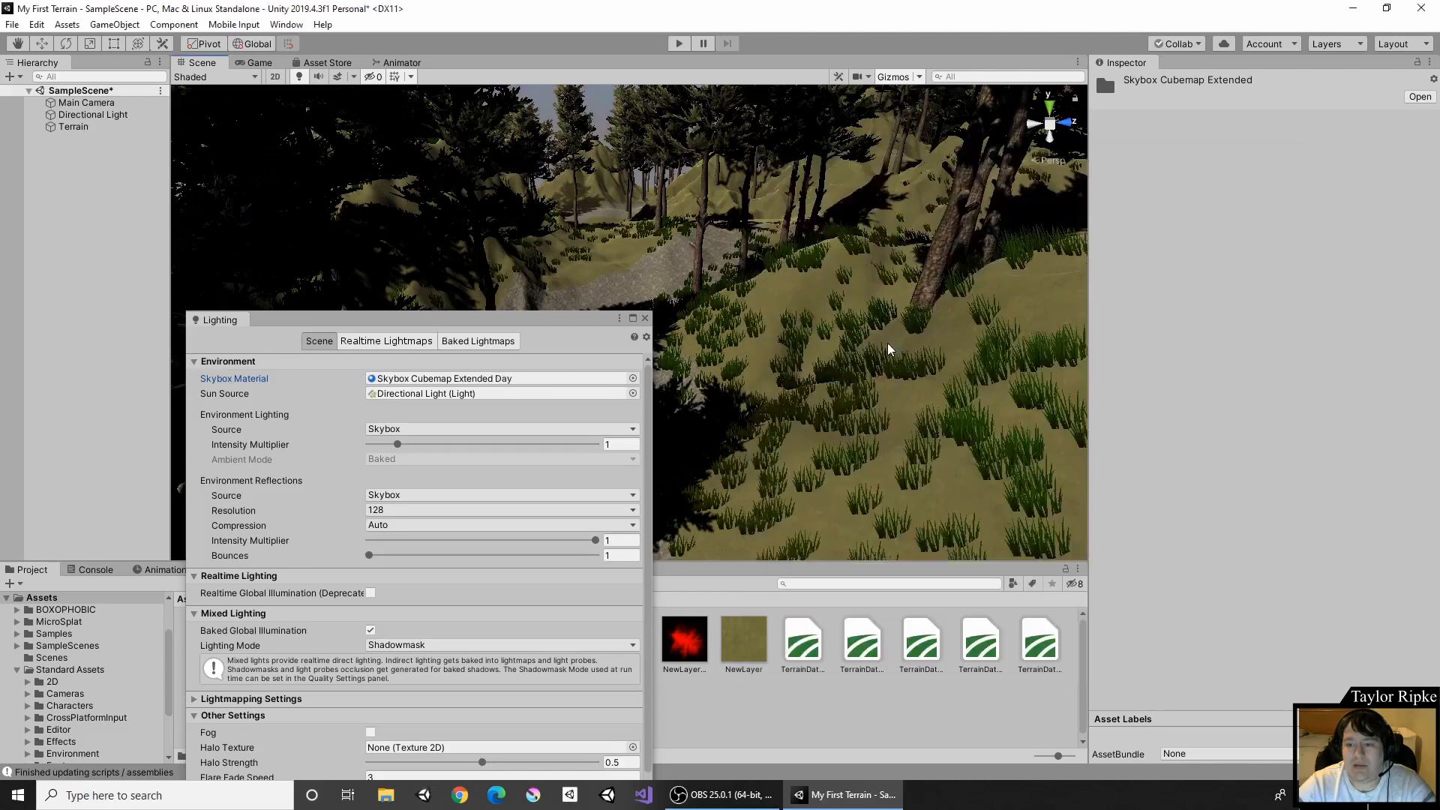
{"action": "right_click_drag", "start_coordinate": [888, 350], "coordinate": [1439, 110]}
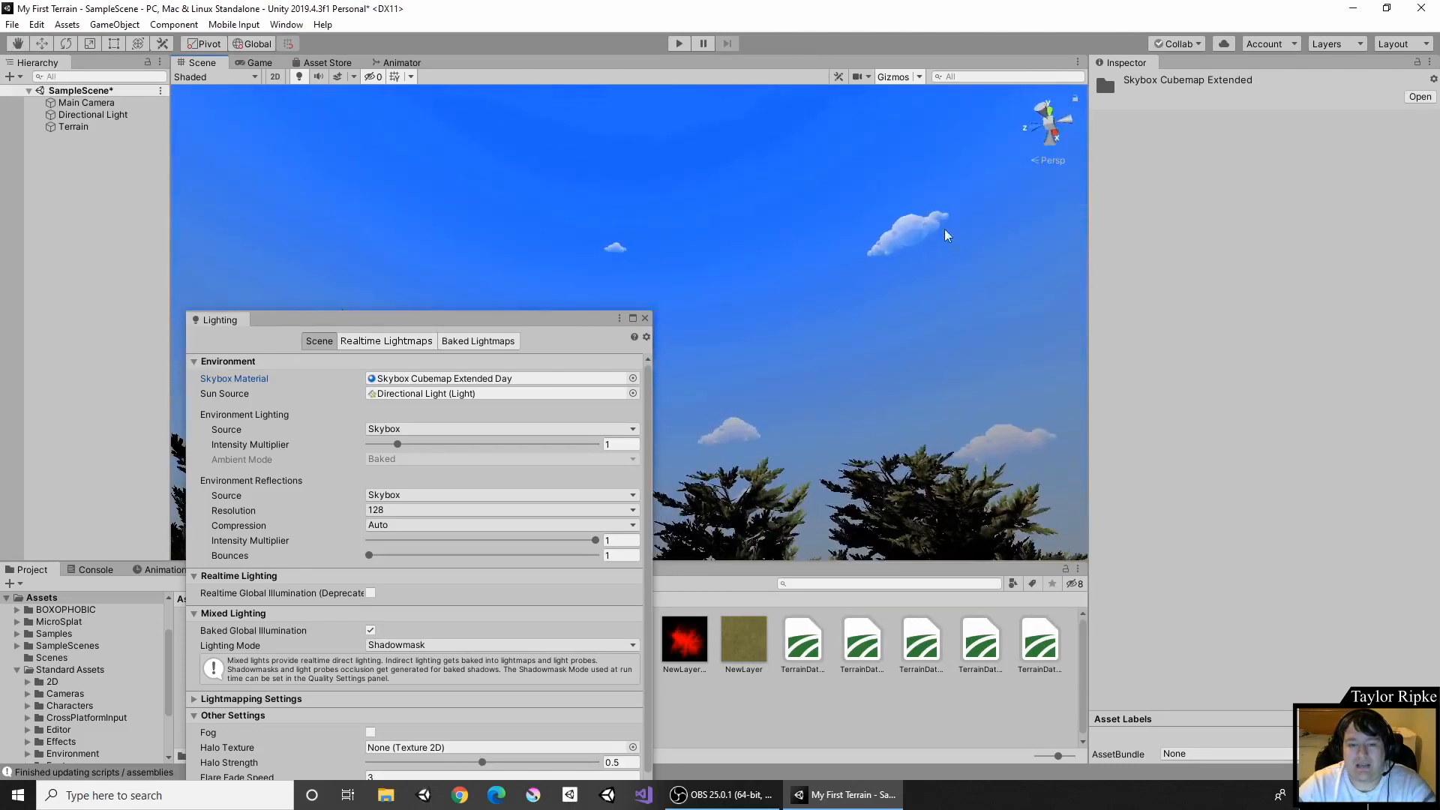
{"action": "left_click", "coordinate": [645, 318]}
{"action": "right_click_drag", "start_coordinate": [642, 331], "coordinate": [1438, 529]}
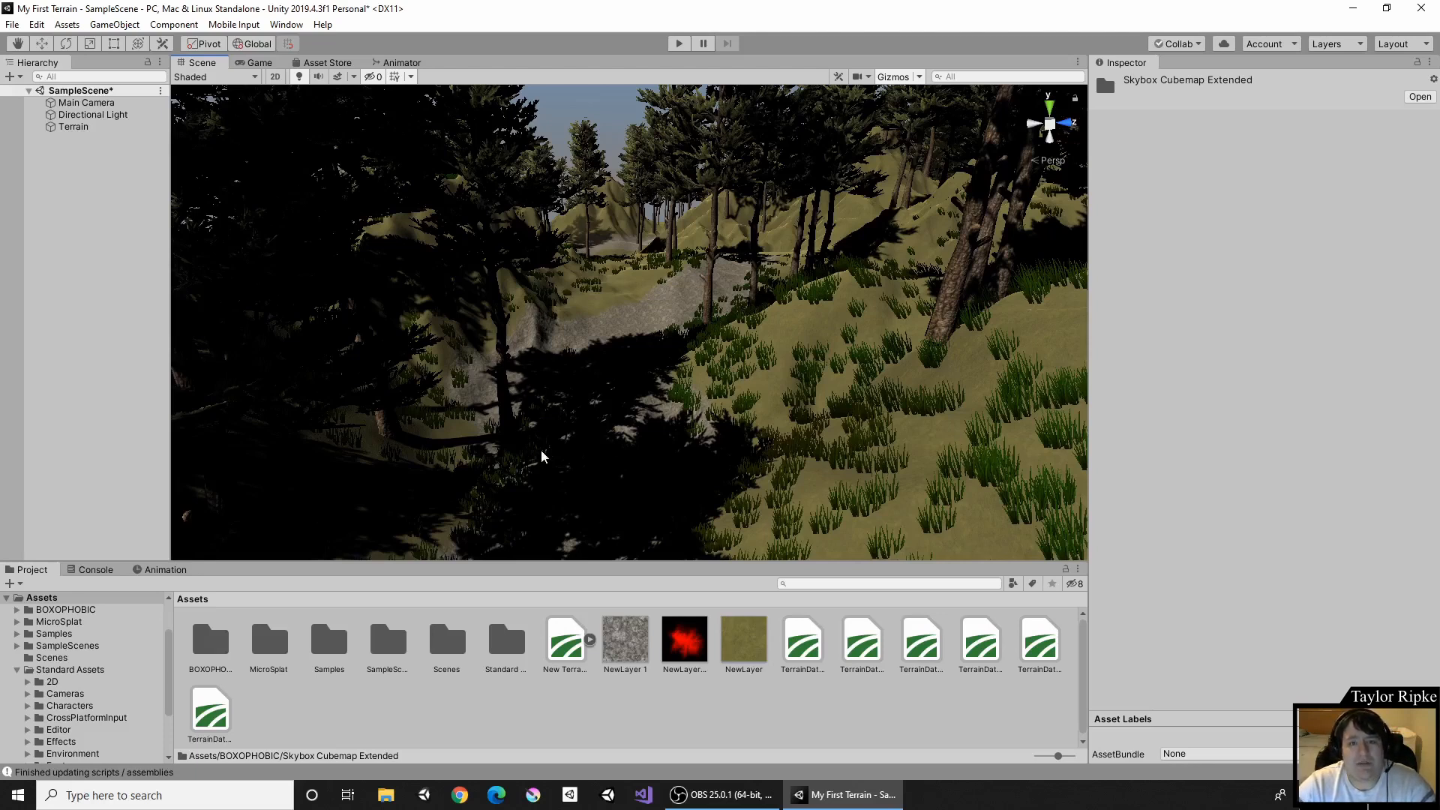
Place the FPSController prefab from the Standard Assets FirstPersonCharacter folder on the shaded gravel path, at about X 181, Y 12, Z 61.
{"action": "double_click", "coordinate": [498, 654]}
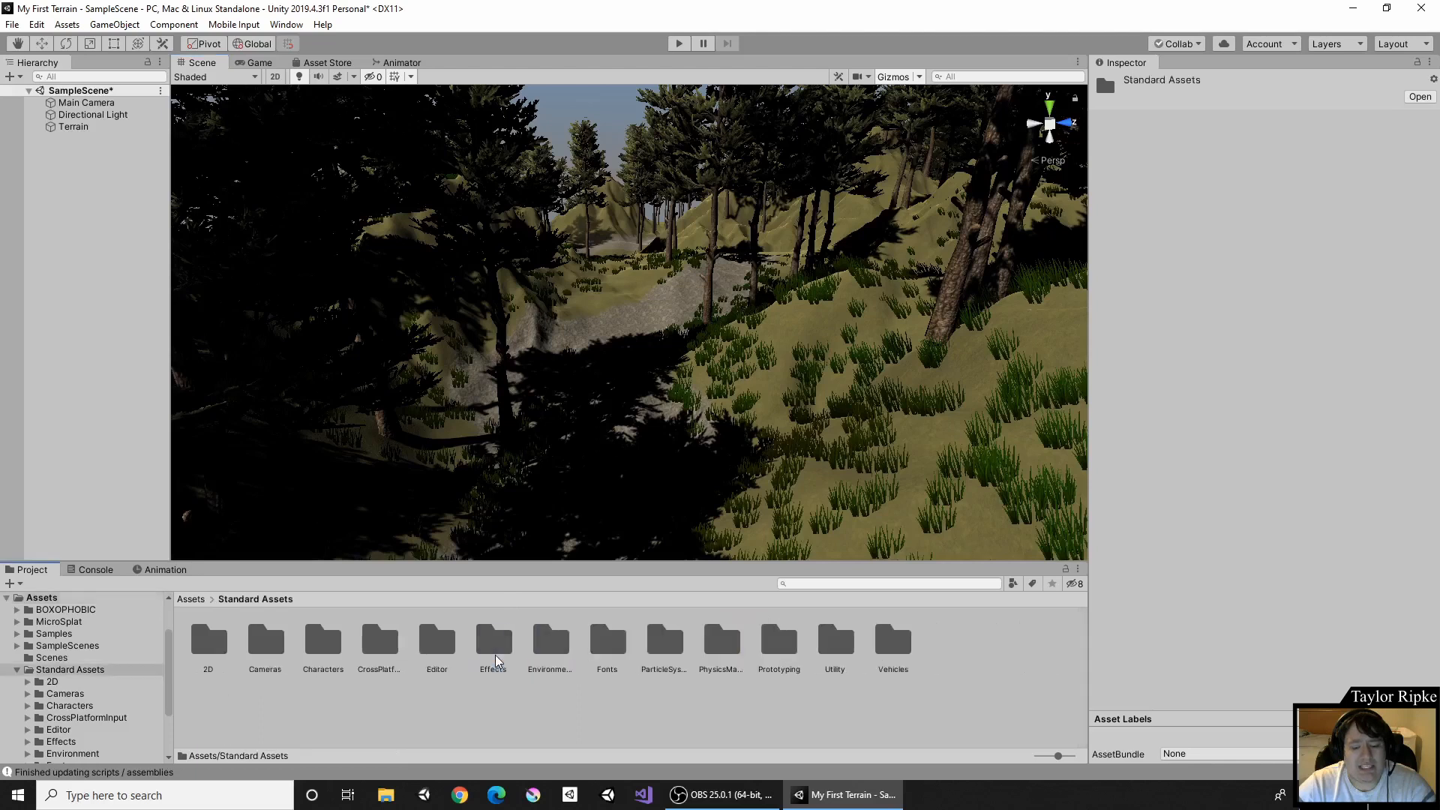
{"action": "double_click", "coordinate": [323, 641]}
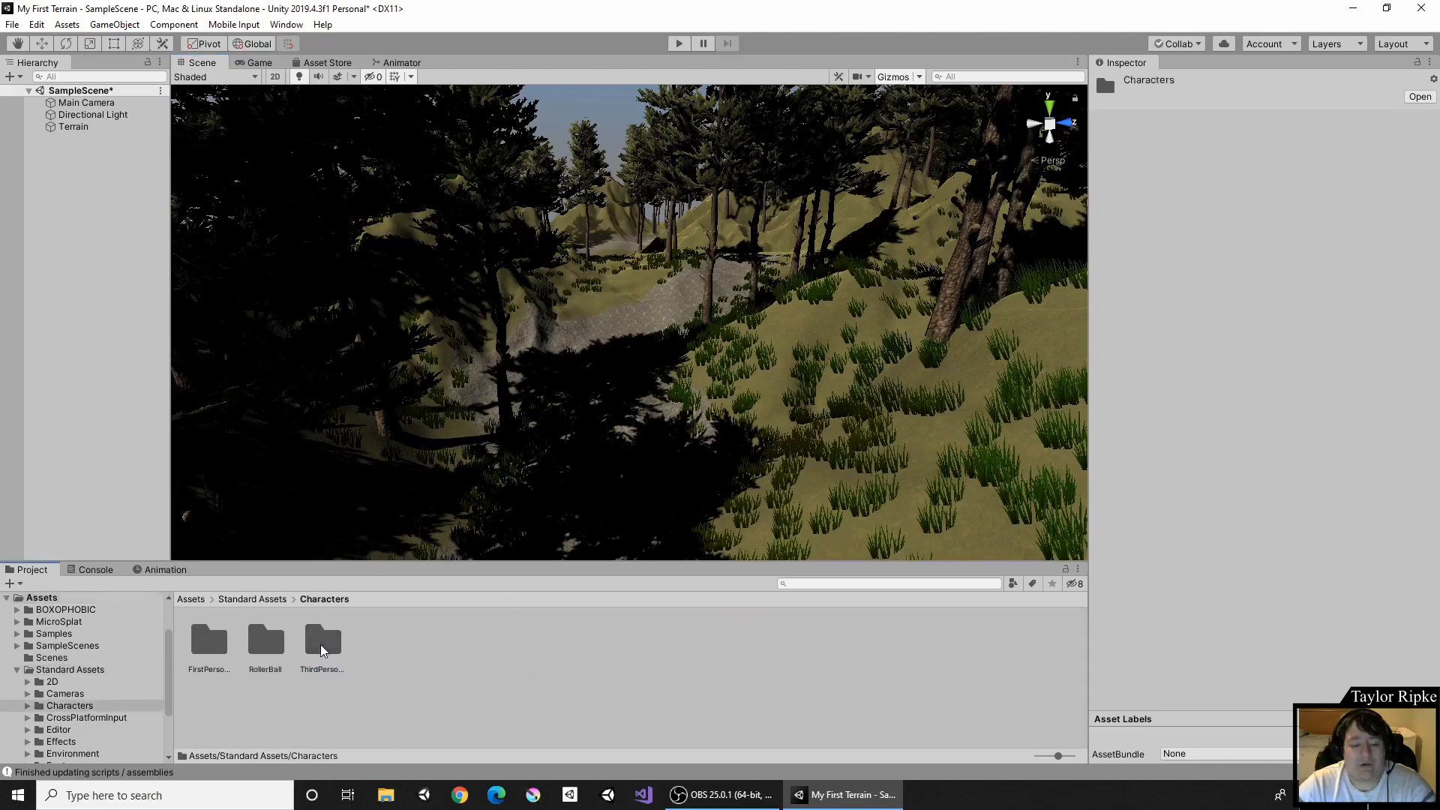
{"action": "double_click", "coordinate": [209, 643]}
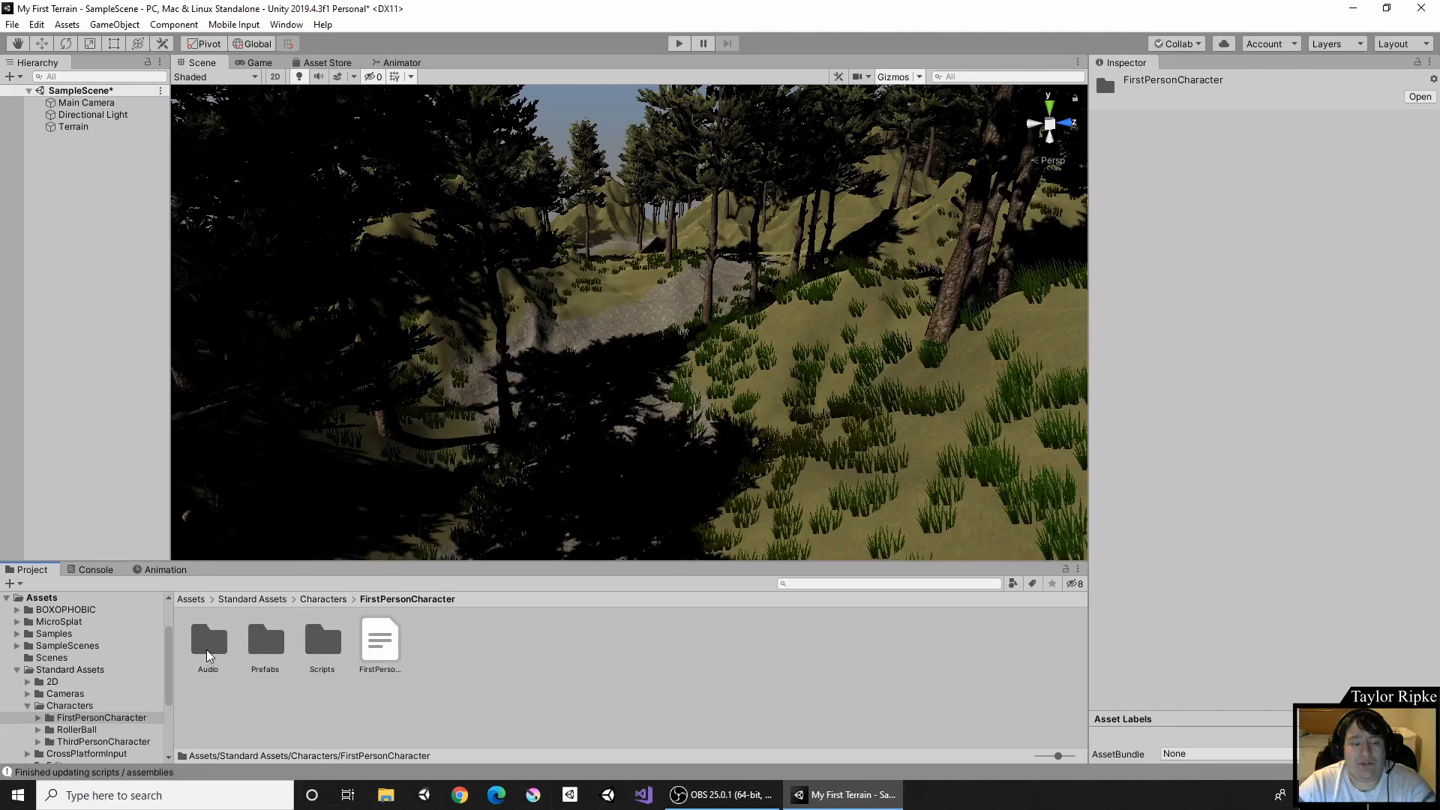
{"action": "double_click", "coordinate": [267, 644]}
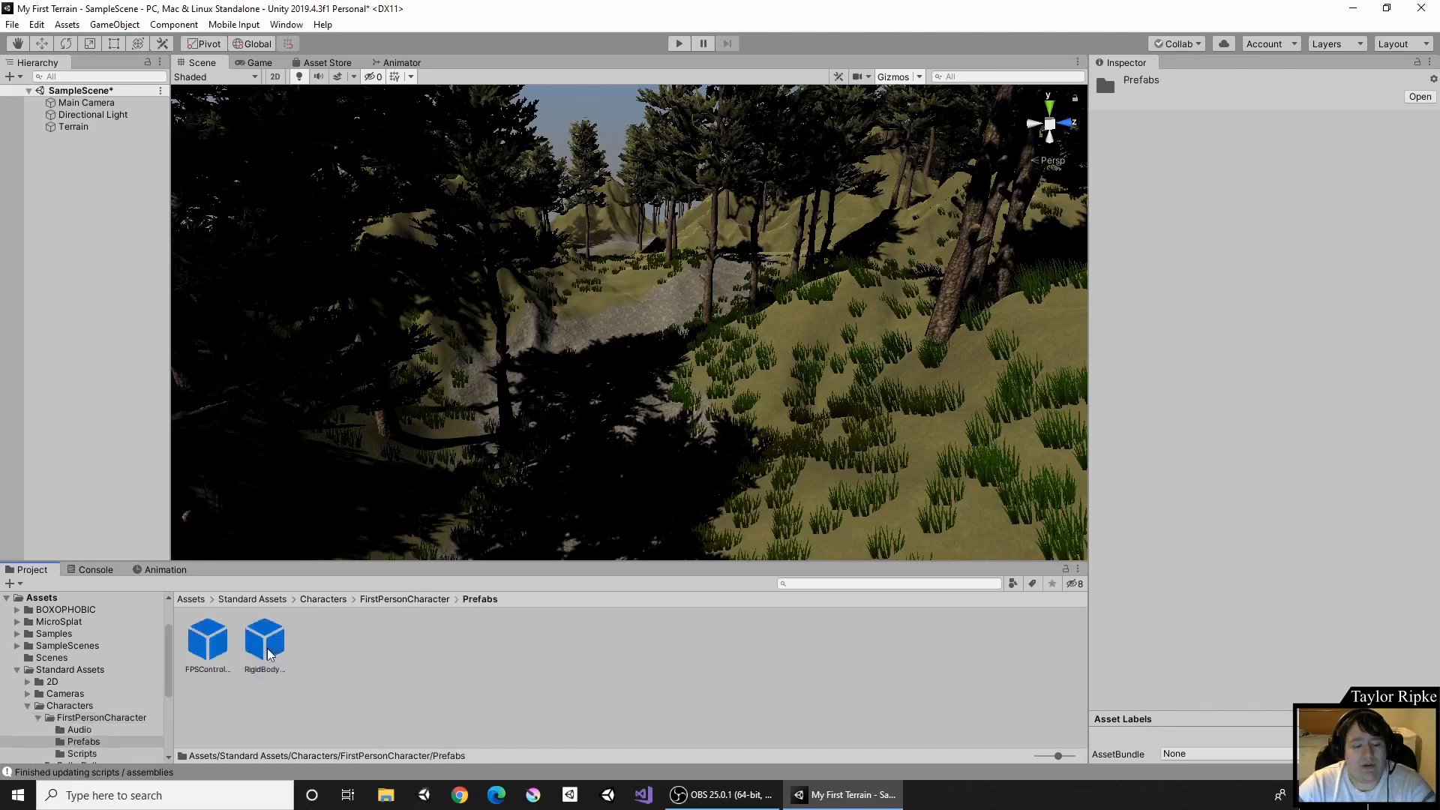
{"action": "left_click", "coordinate": [210, 654]}
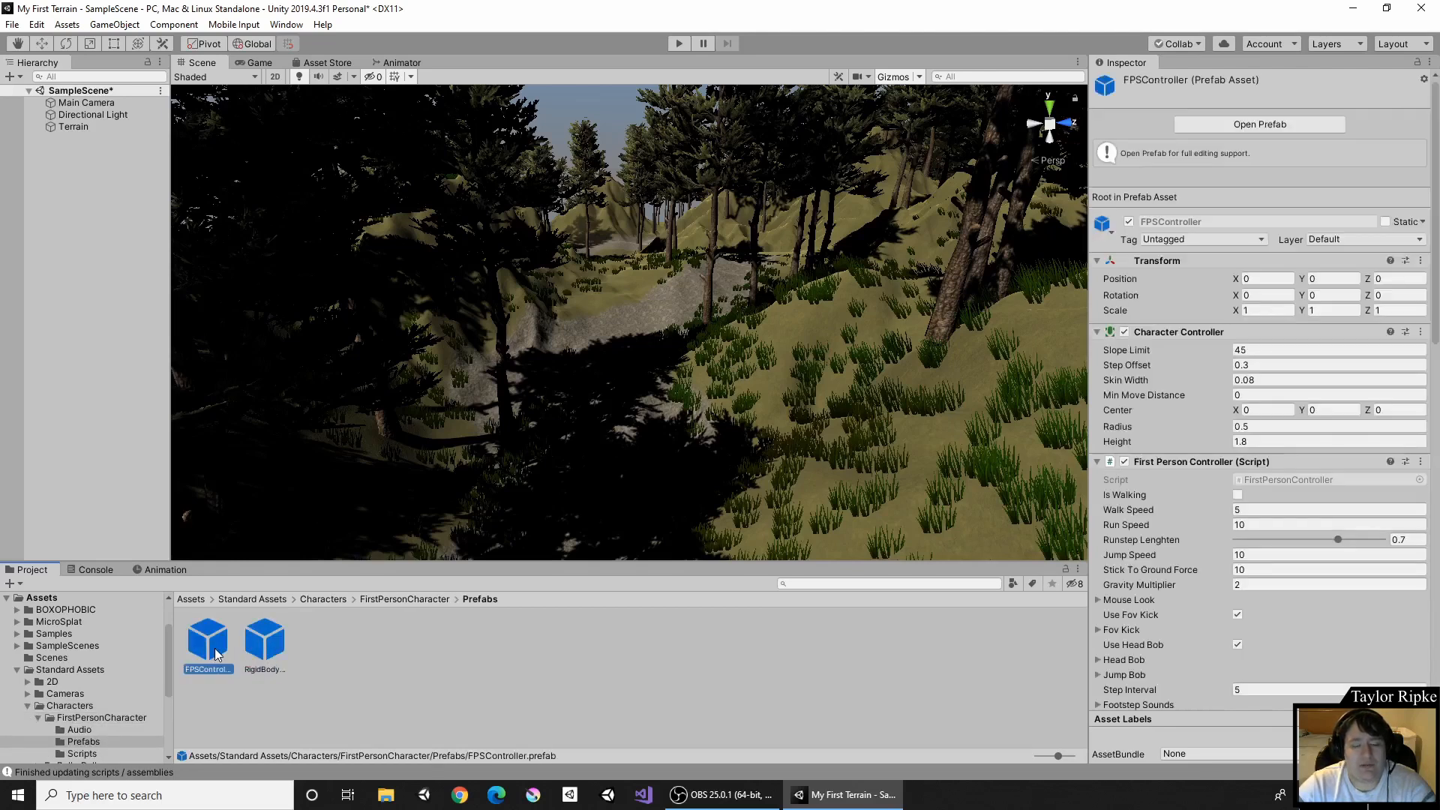
{"action": "left_click_drag", "start_coordinate": [194, 650], "coordinate": [619, 384]}
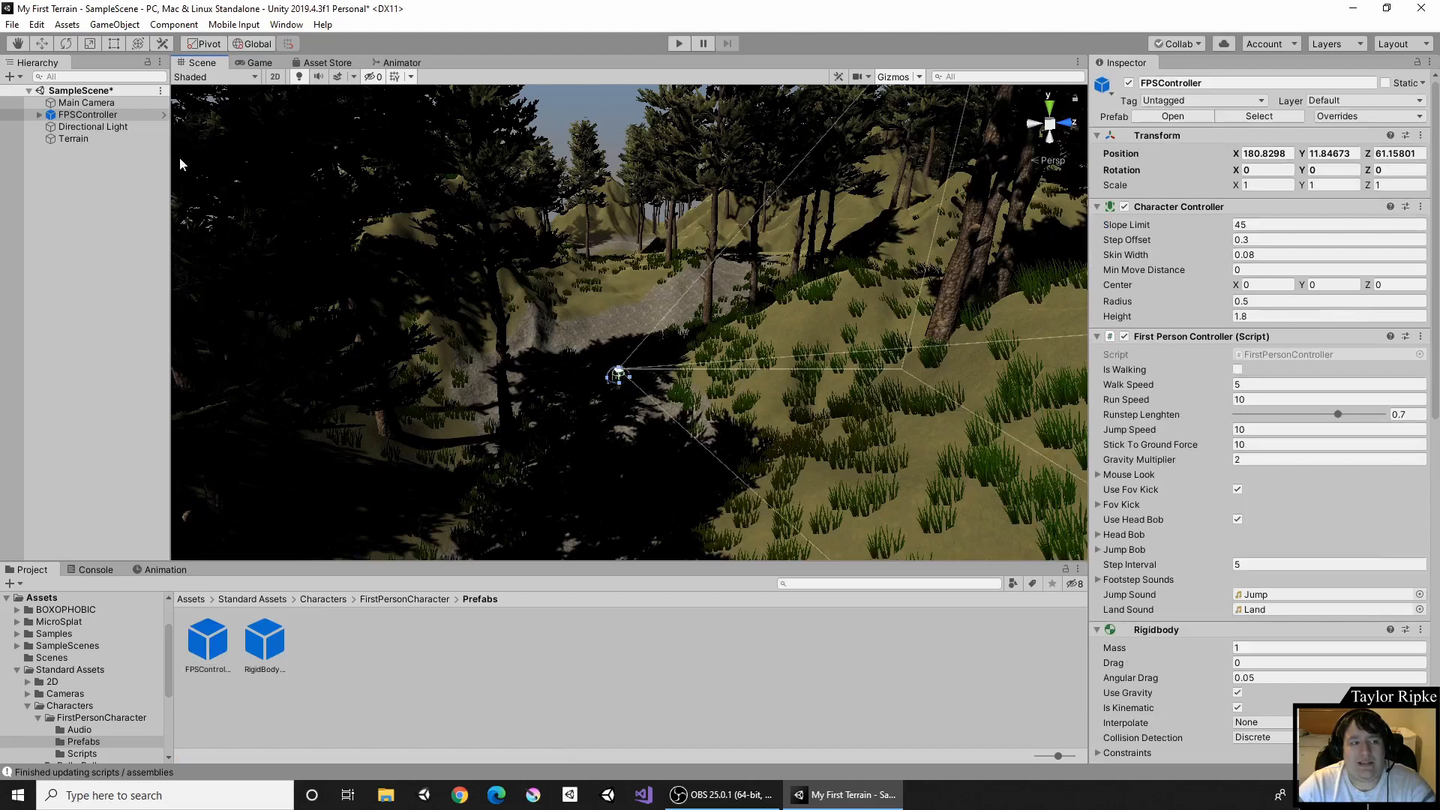
Raise the FPSController slightly and shift it along the gravel path to Y 11.92, Z 57.97, checking its clearance above the ground.
{"action": "left_click", "coordinate": [88, 115]}
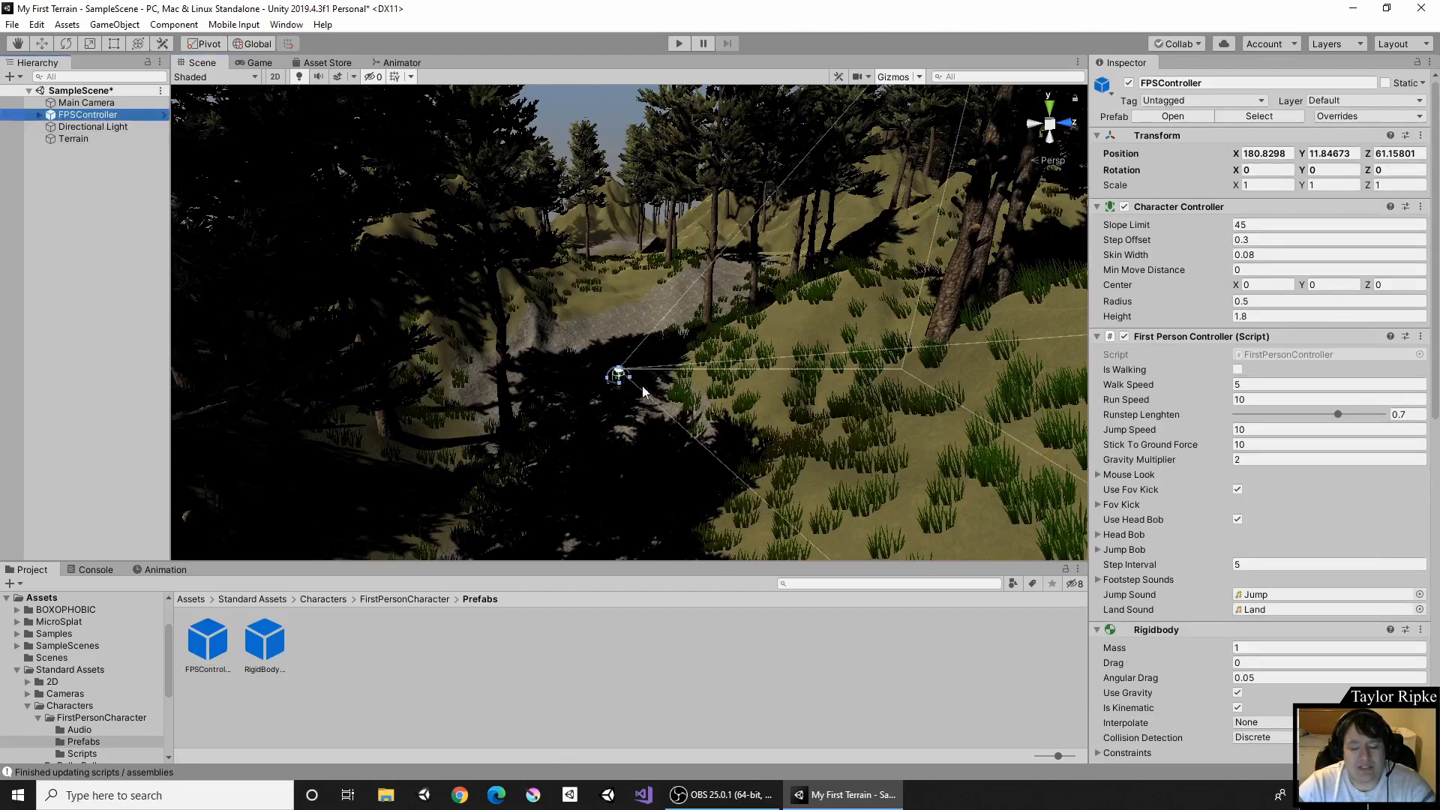
{"action": "key", "text": "f"}
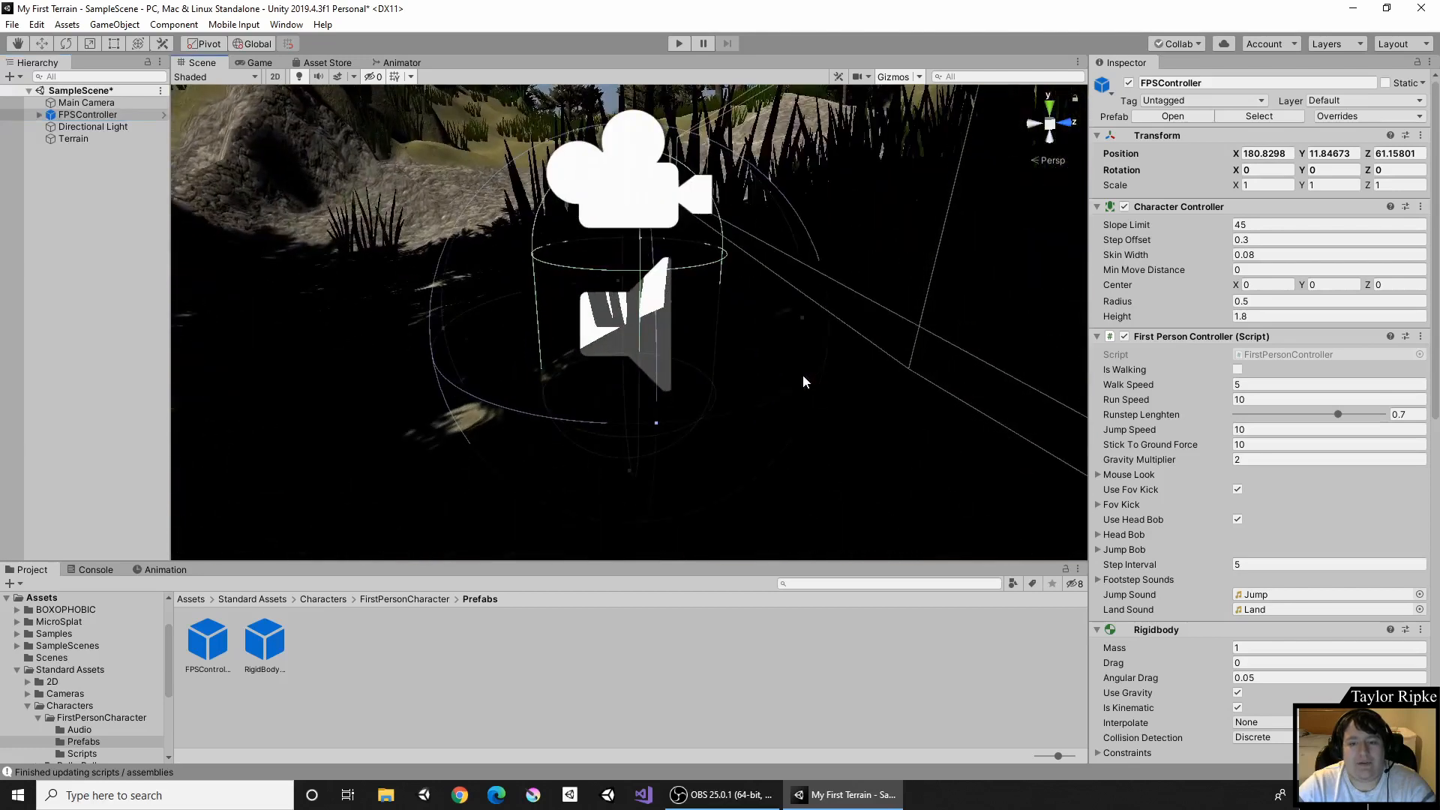
{"action": "scroll", "coordinate": [797, 369], "scroll_direction": "down", "scroll_amount": 6}
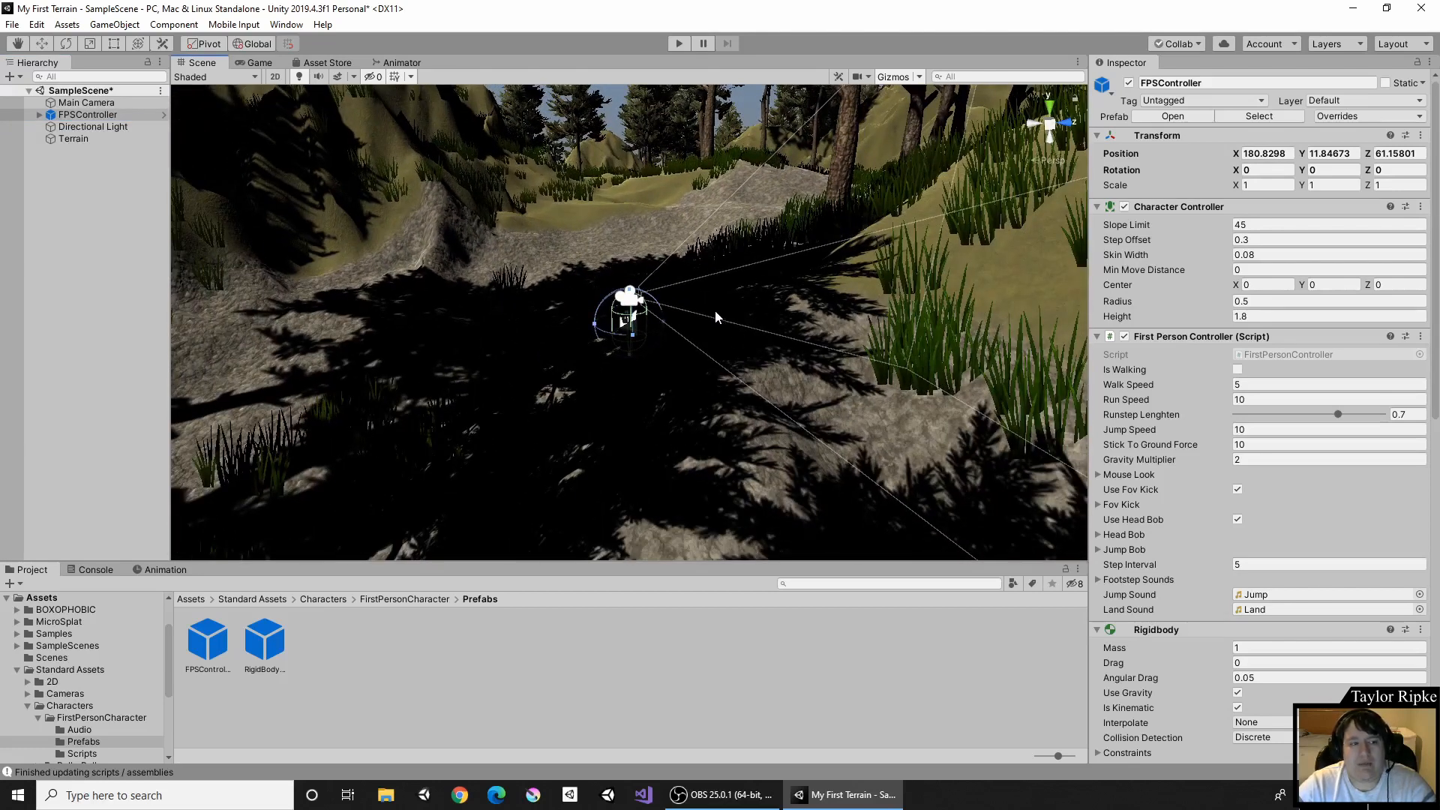
{"action": "key", "text": "w"}
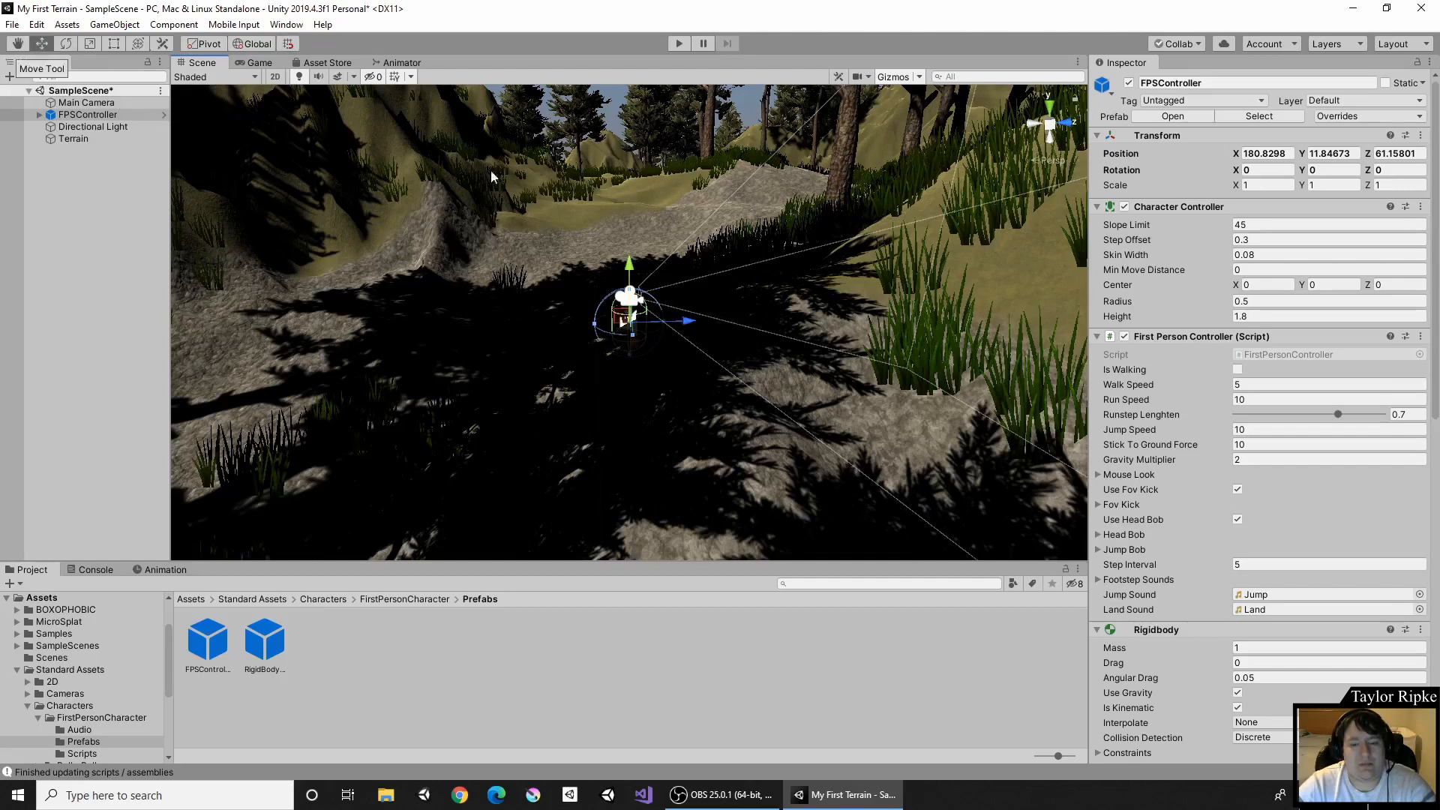
{"action": "scroll", "coordinate": [624, 294], "scroll_direction": "up", "scroll_amount": 4}
{"action": "left_click_drag", "start_coordinate": [624, 259], "coordinate": [623, 216]}
{"action": "left_click_drag", "start_coordinate": [711, 280], "coordinate": [558, 277]}
{"action": "left_click_drag", "start_coordinate": [469, 225], "coordinate": [487, 272]}
{"action": "right_click_drag", "start_coordinate": [619, 312], "coordinate": [664, 314]}
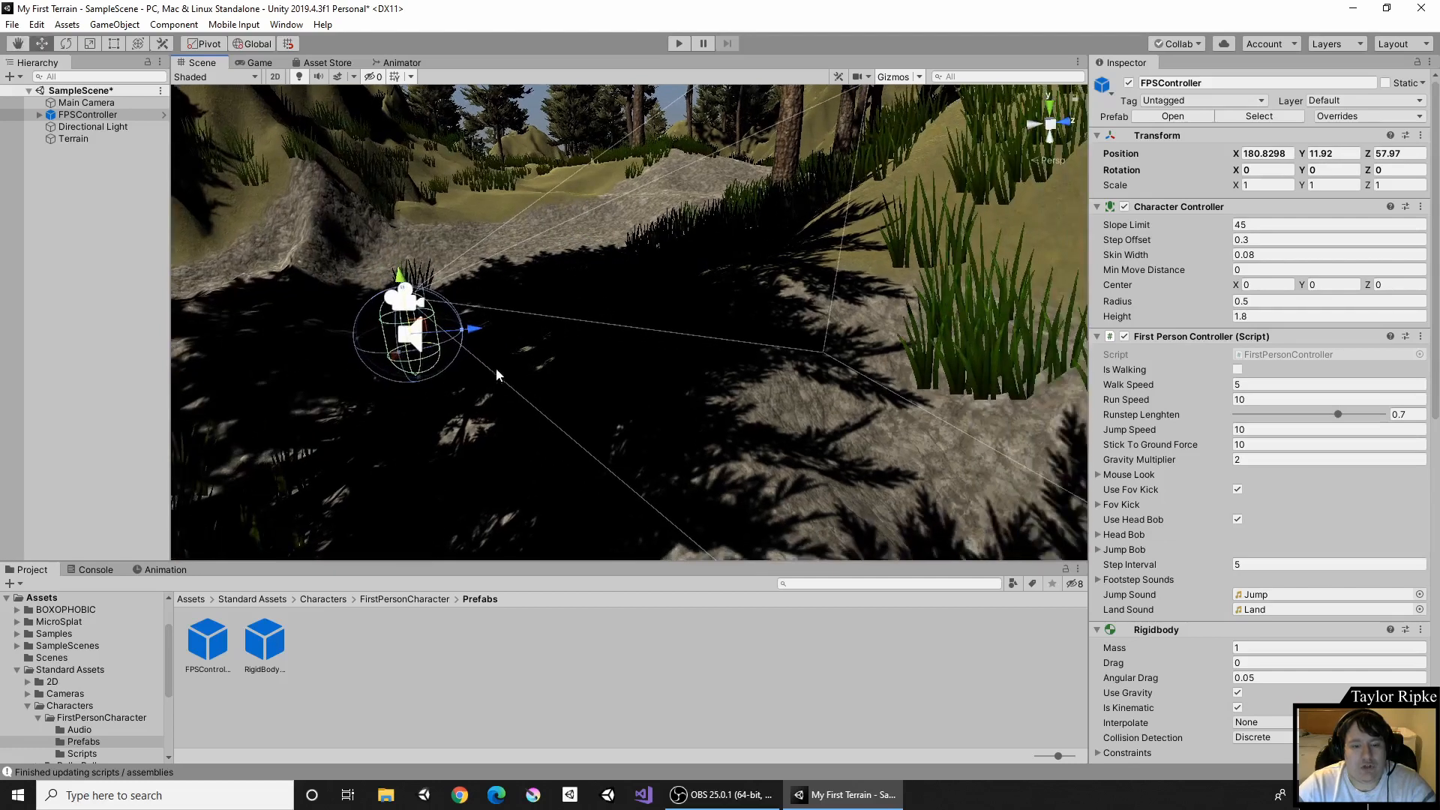
{"action": "scroll", "coordinate": [404, 407], "scroll_direction": "up", "scroll_amount": 3}
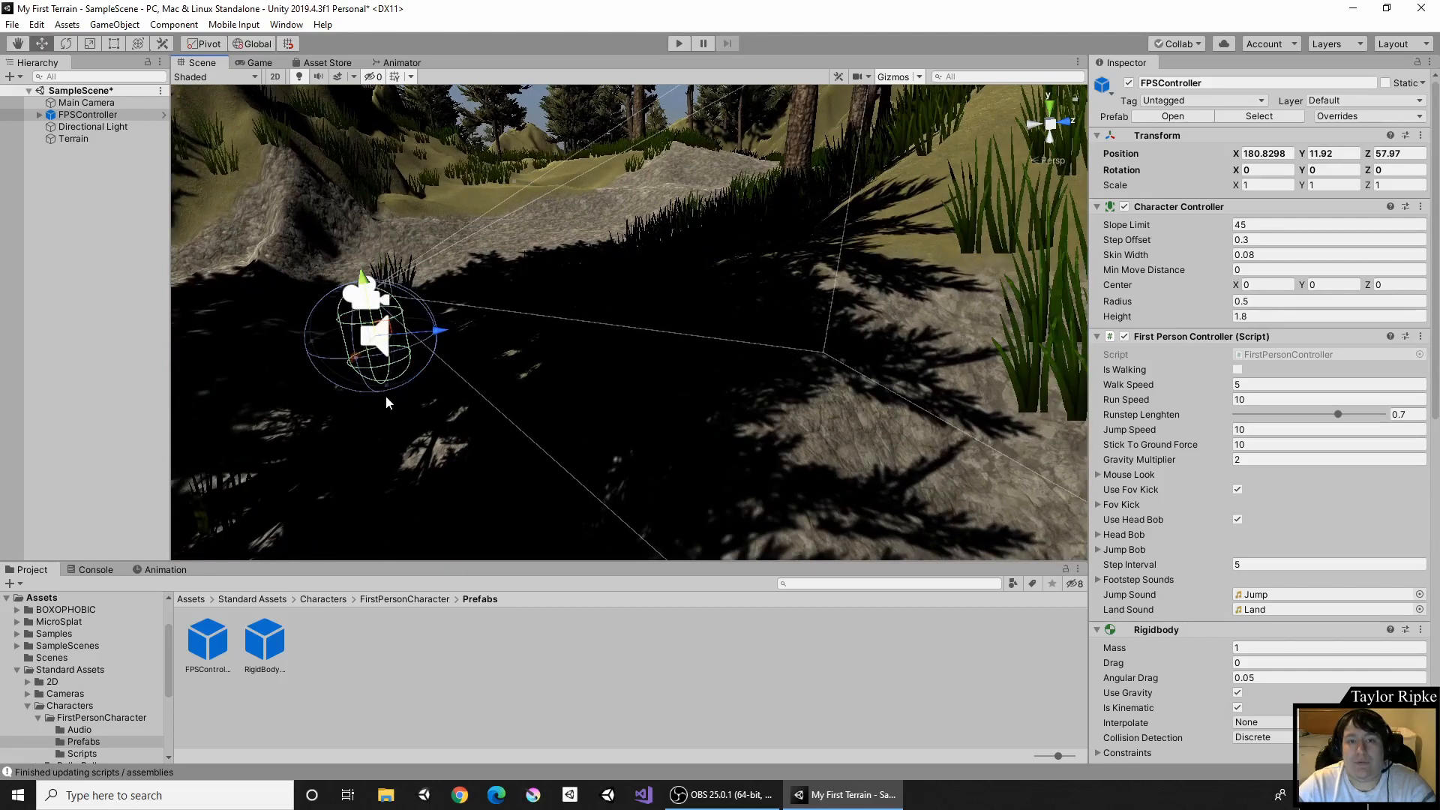
{"action": "middle_click_drag", "start_coordinate": [386, 394], "coordinate": [492, 319]}
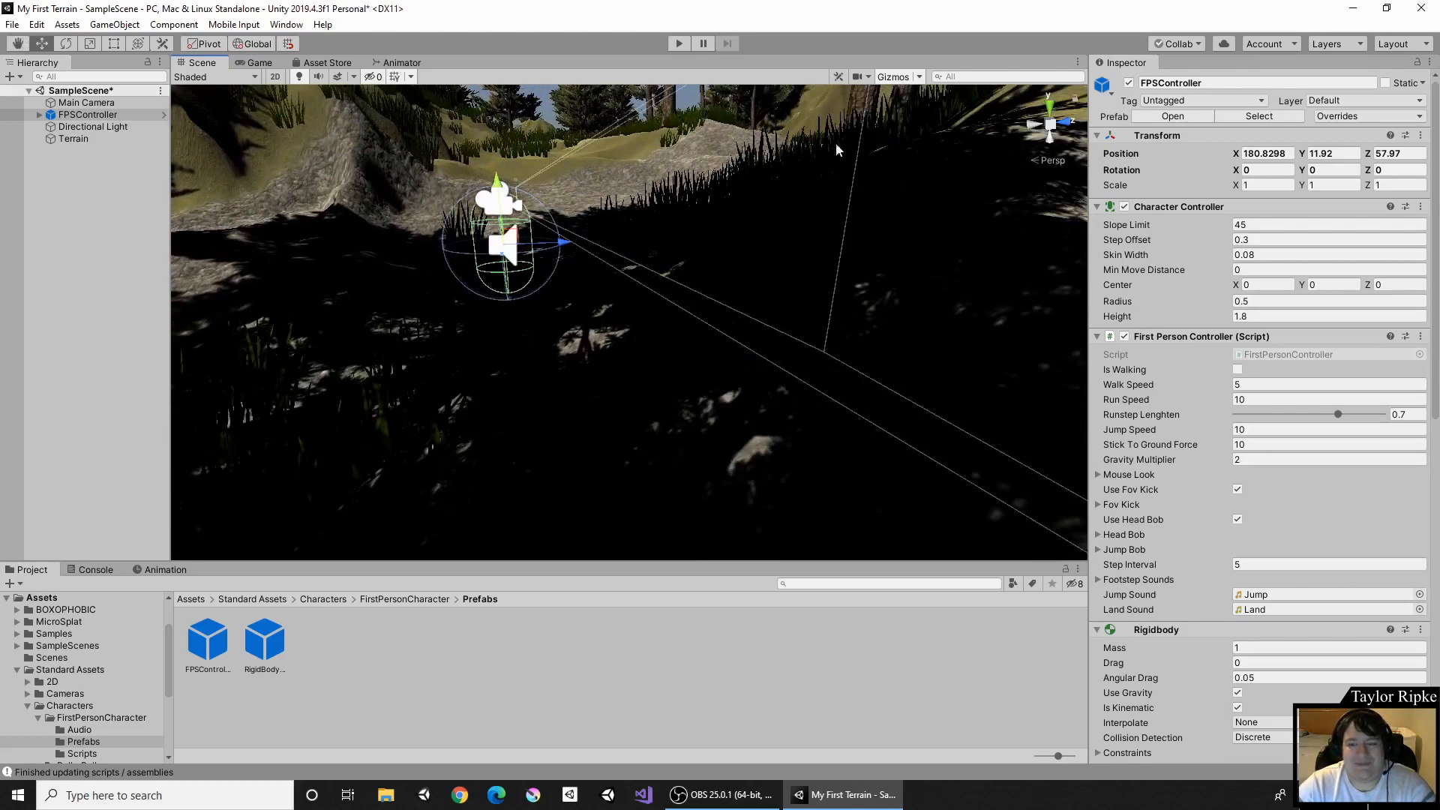
Start play mode and walk the first-person character in both directions along the gravel path to test the scene.
{"action": "left_click", "coordinate": [679, 48]}
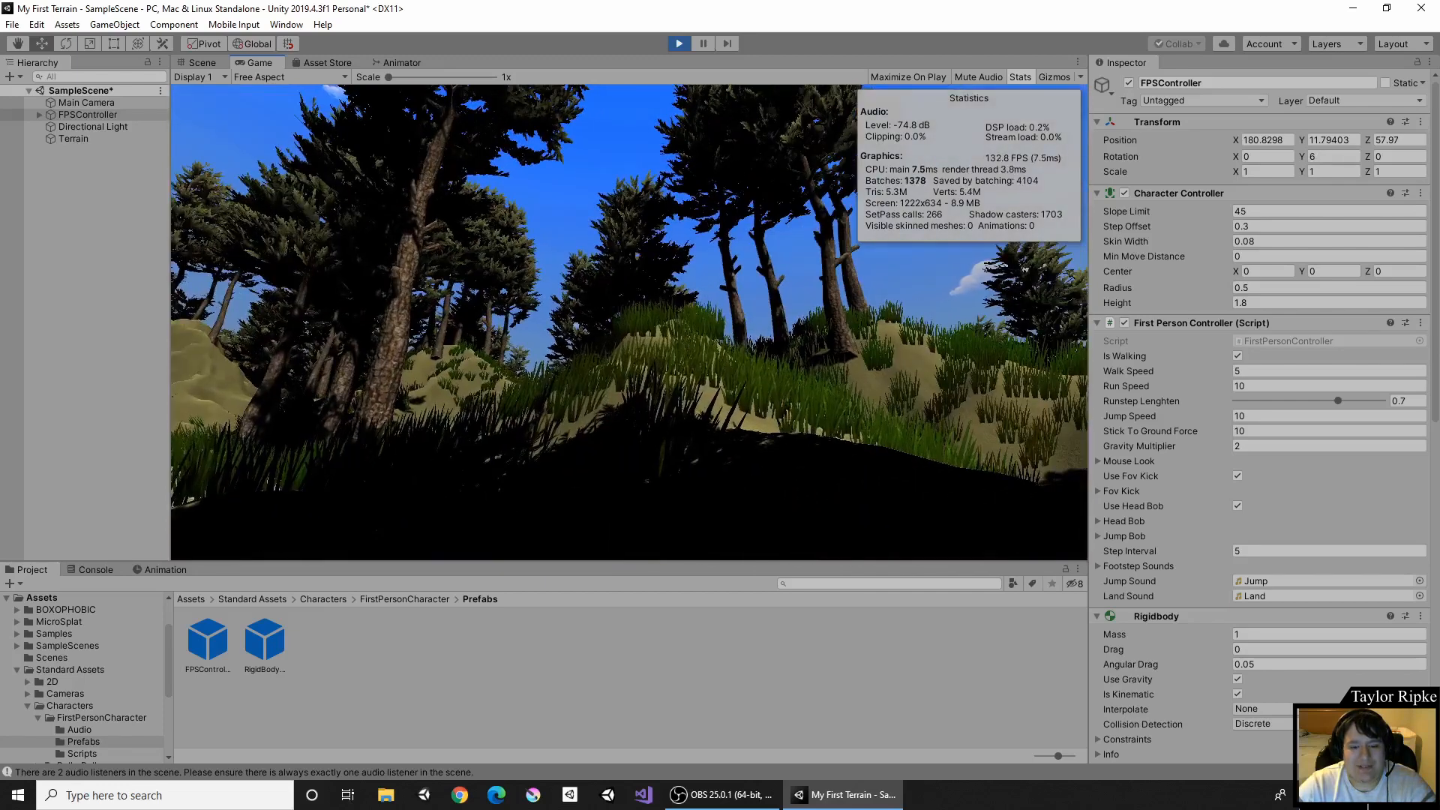
{"action": "key", "text": "w"}
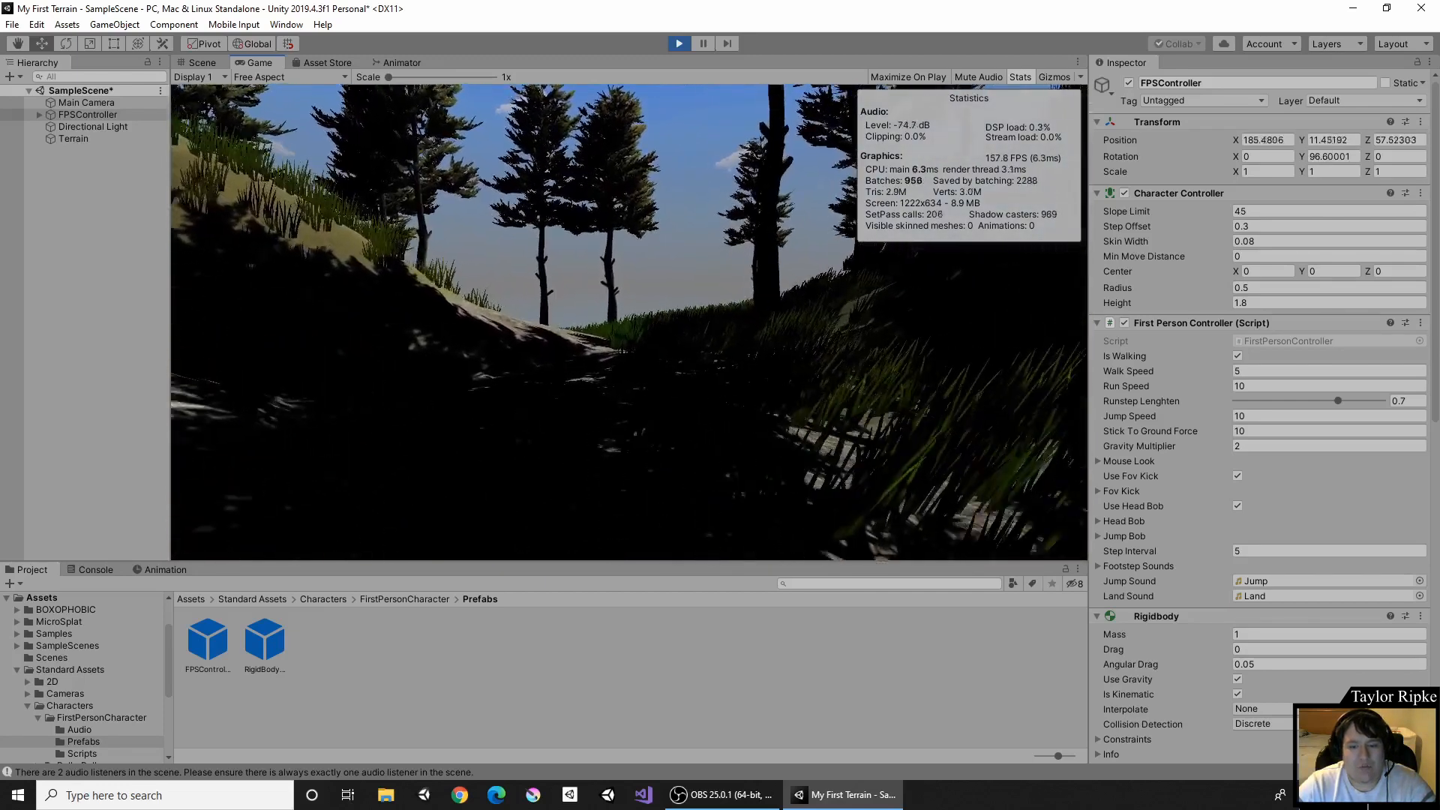
{"action": "key", "text": "w"}
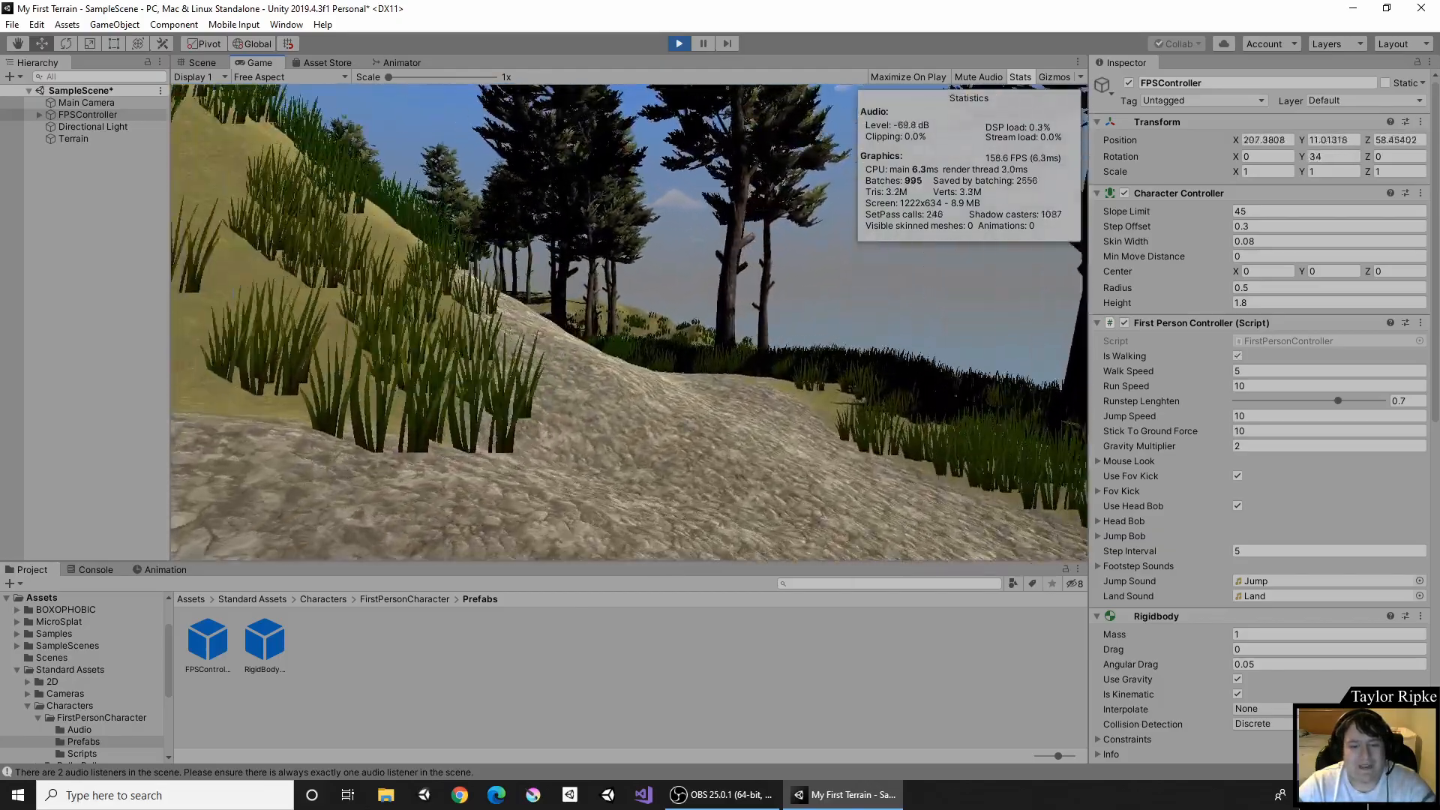
{"action": "key", "text": "w"}
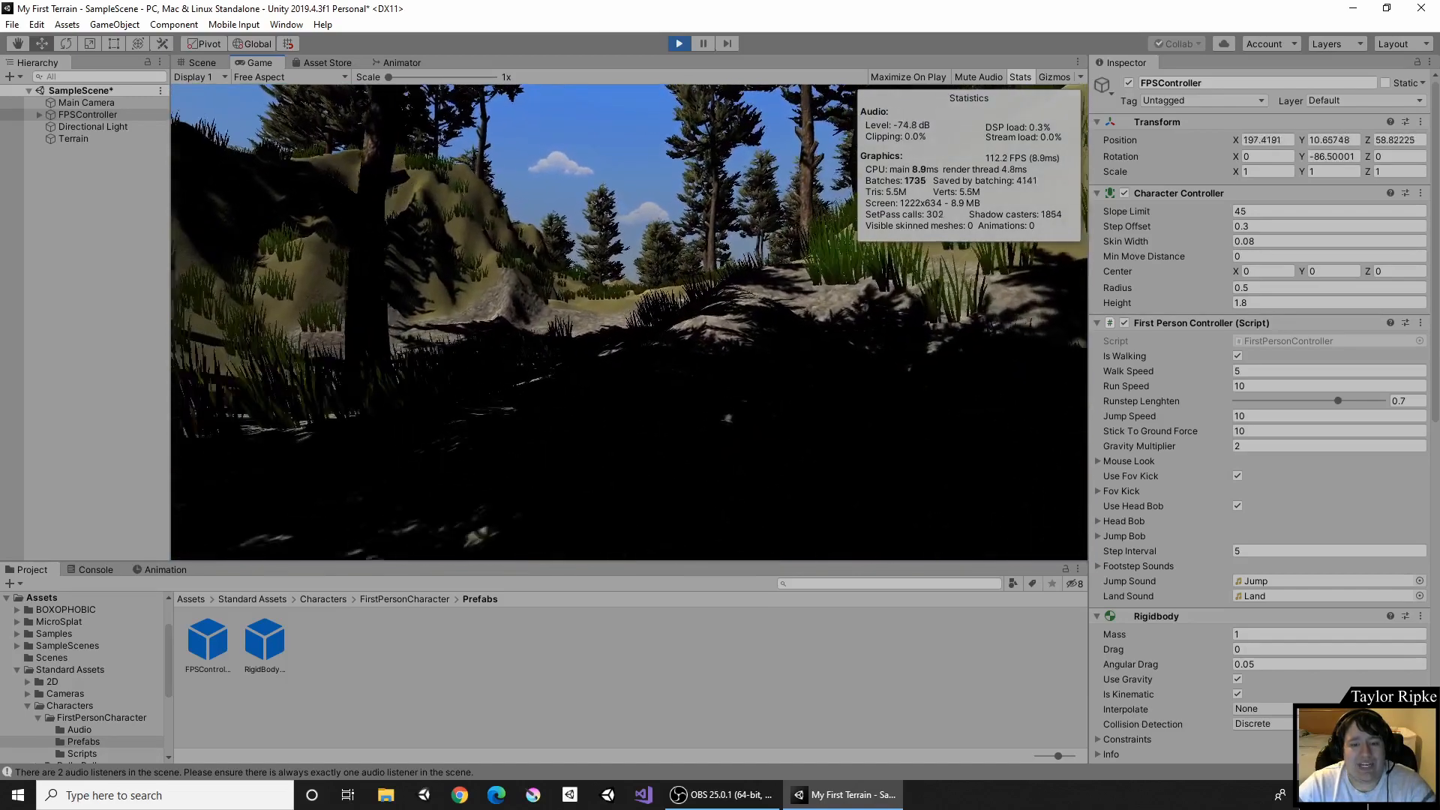
{"action": "key", "text": "w"}
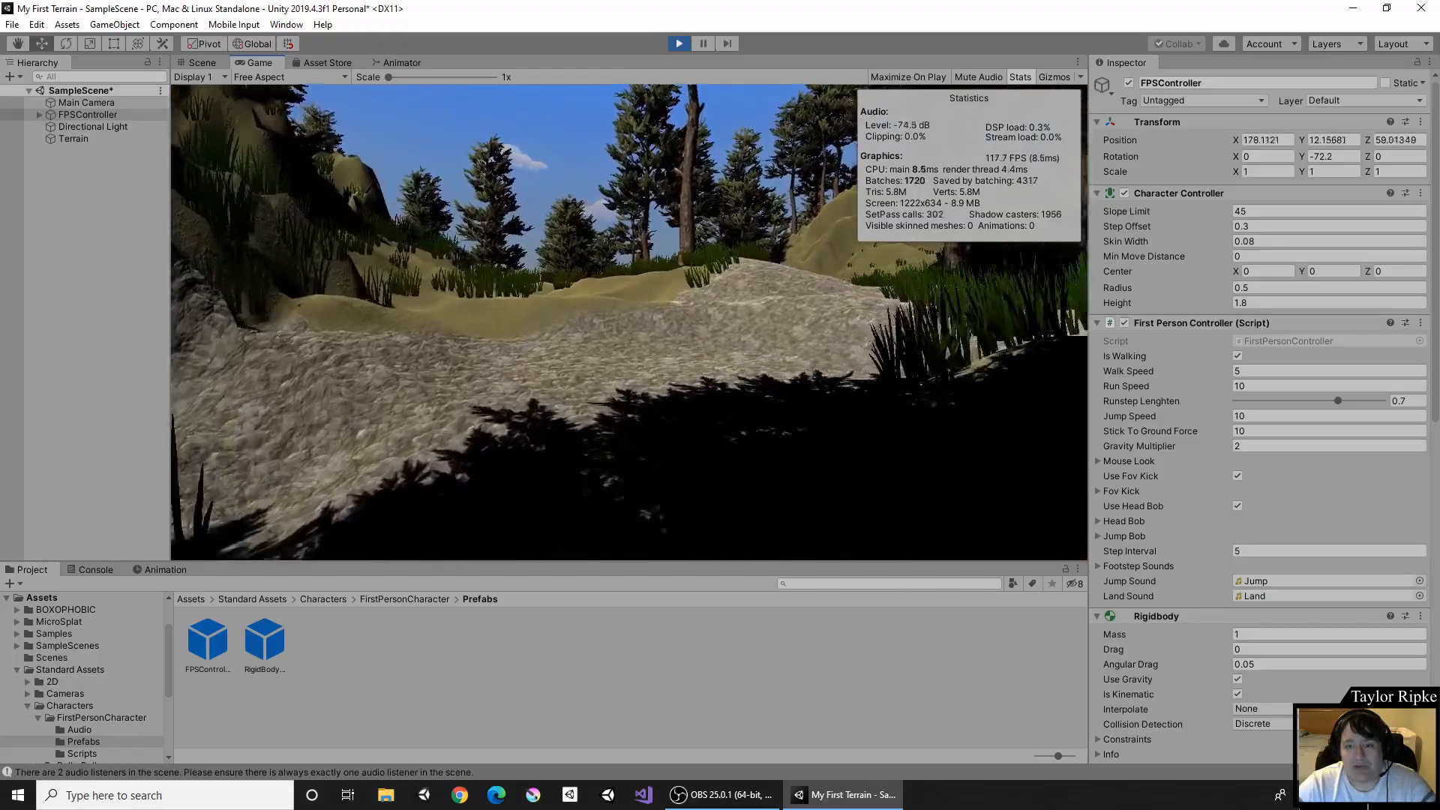
Run the first-person character over the rocky rise and through the forest, and release the cursor from the game view.
{"action": "key", "text": "shift+w"}
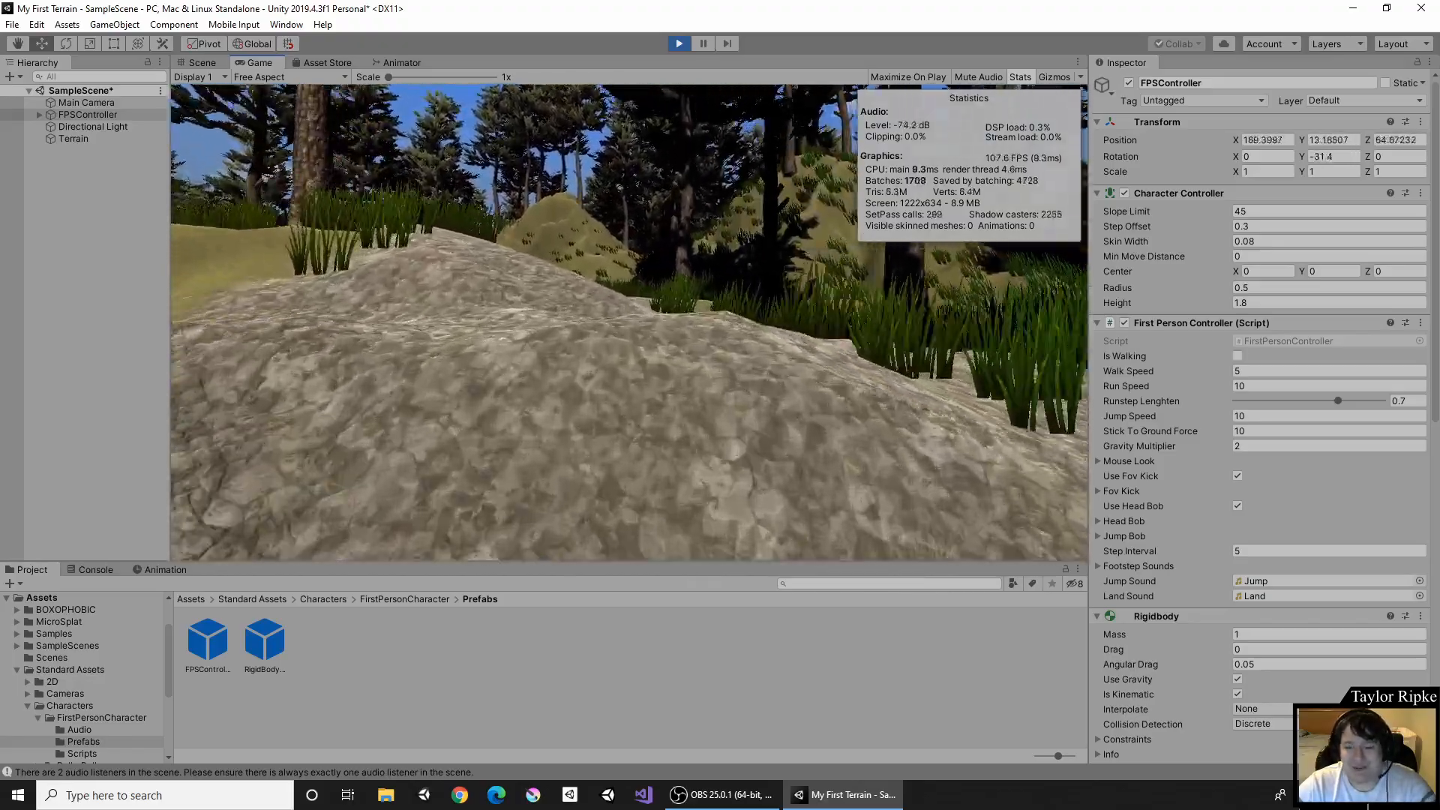
{"action": "key", "text": "shift+w"}
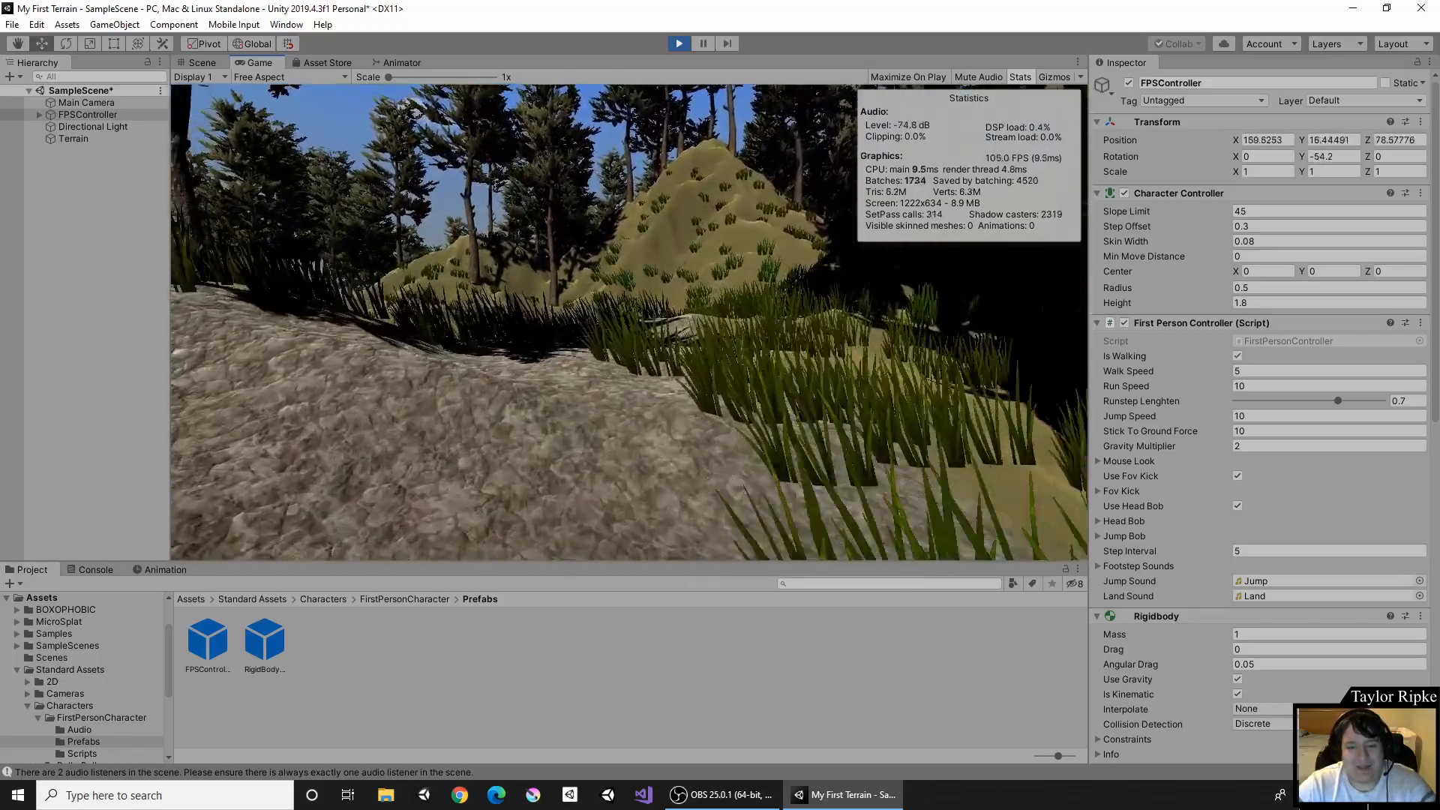
{"action": "key", "text": "shift+w"}
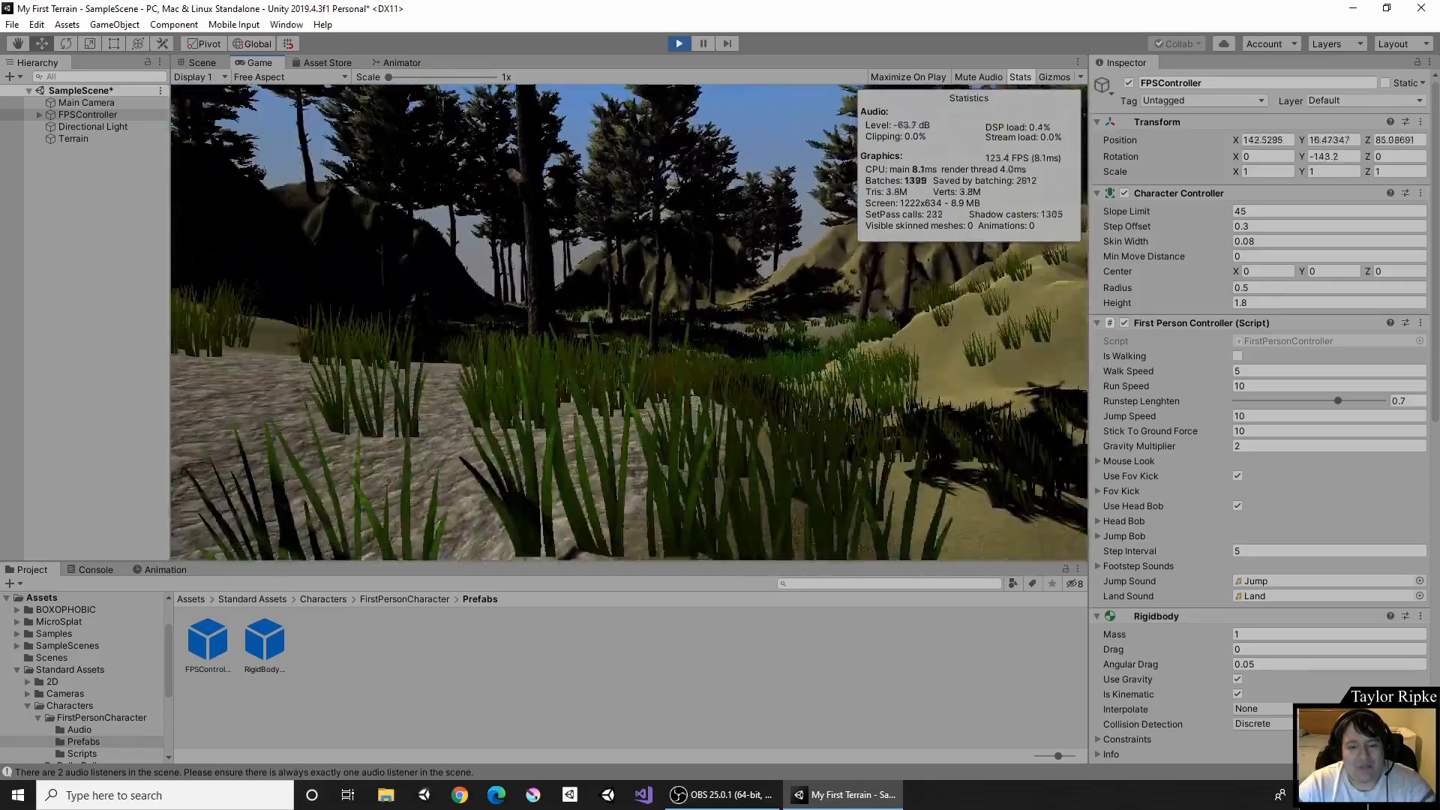
{"action": "key", "text": "shift+w"}
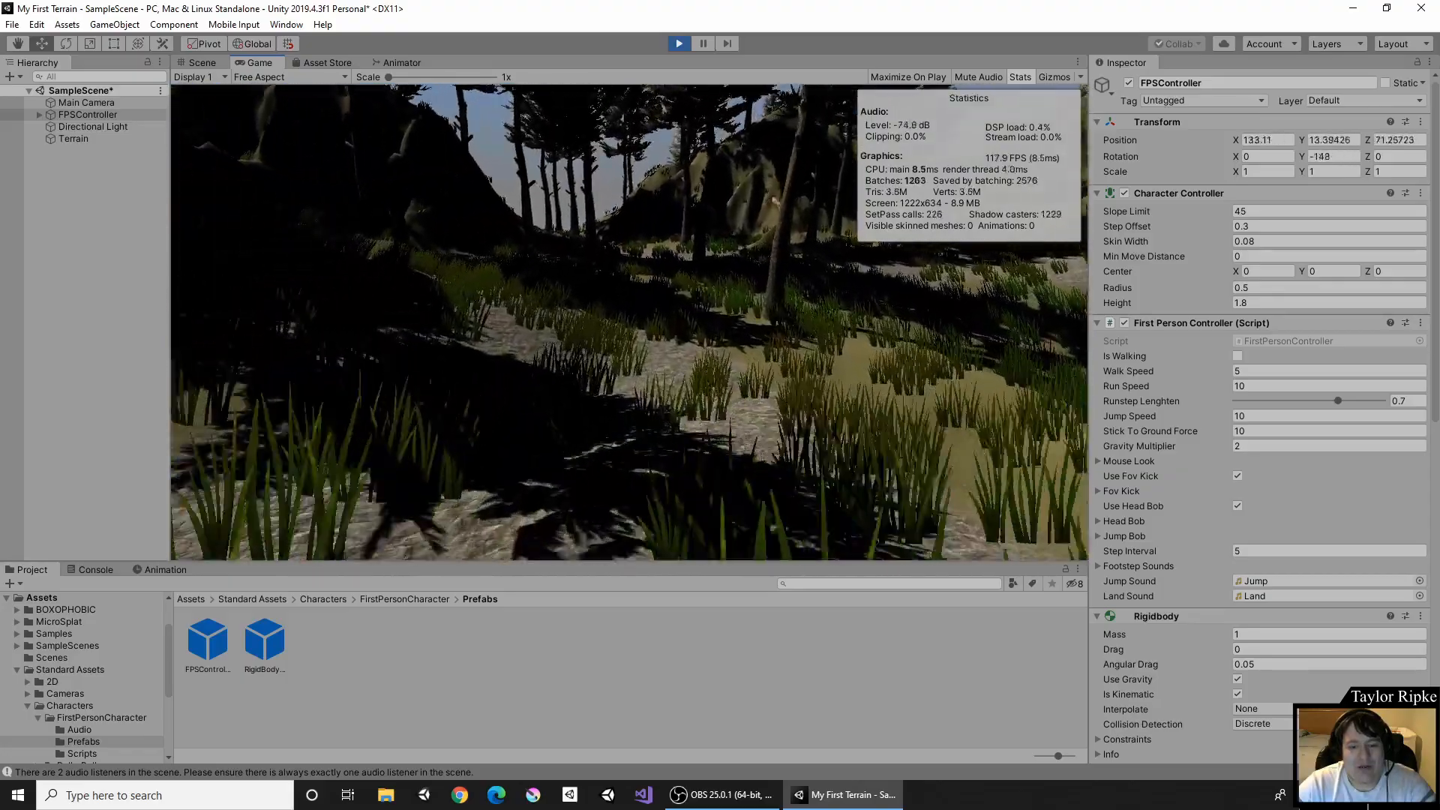
{"action": "key", "text": "shift+w"}
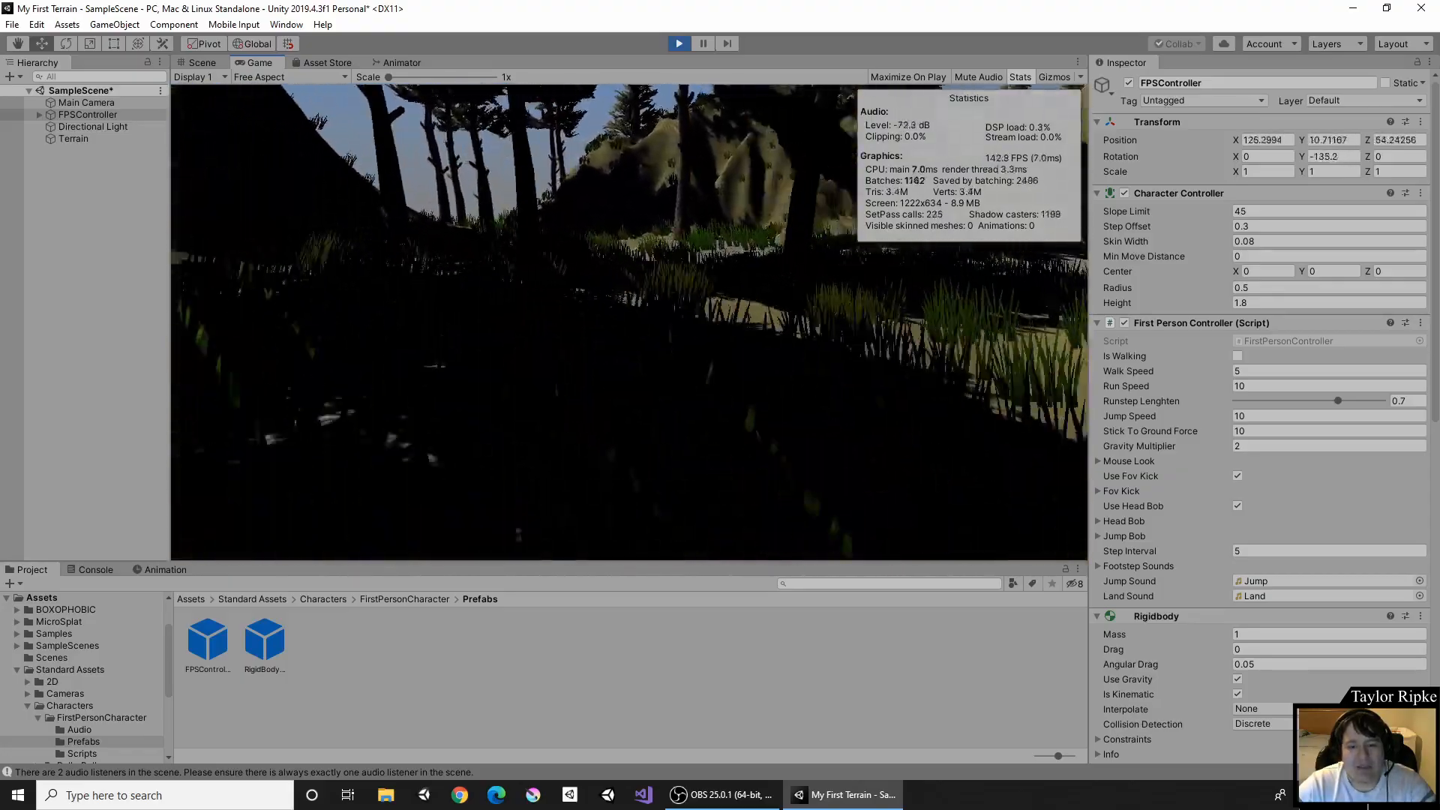
{"action": "key", "text": "w"}
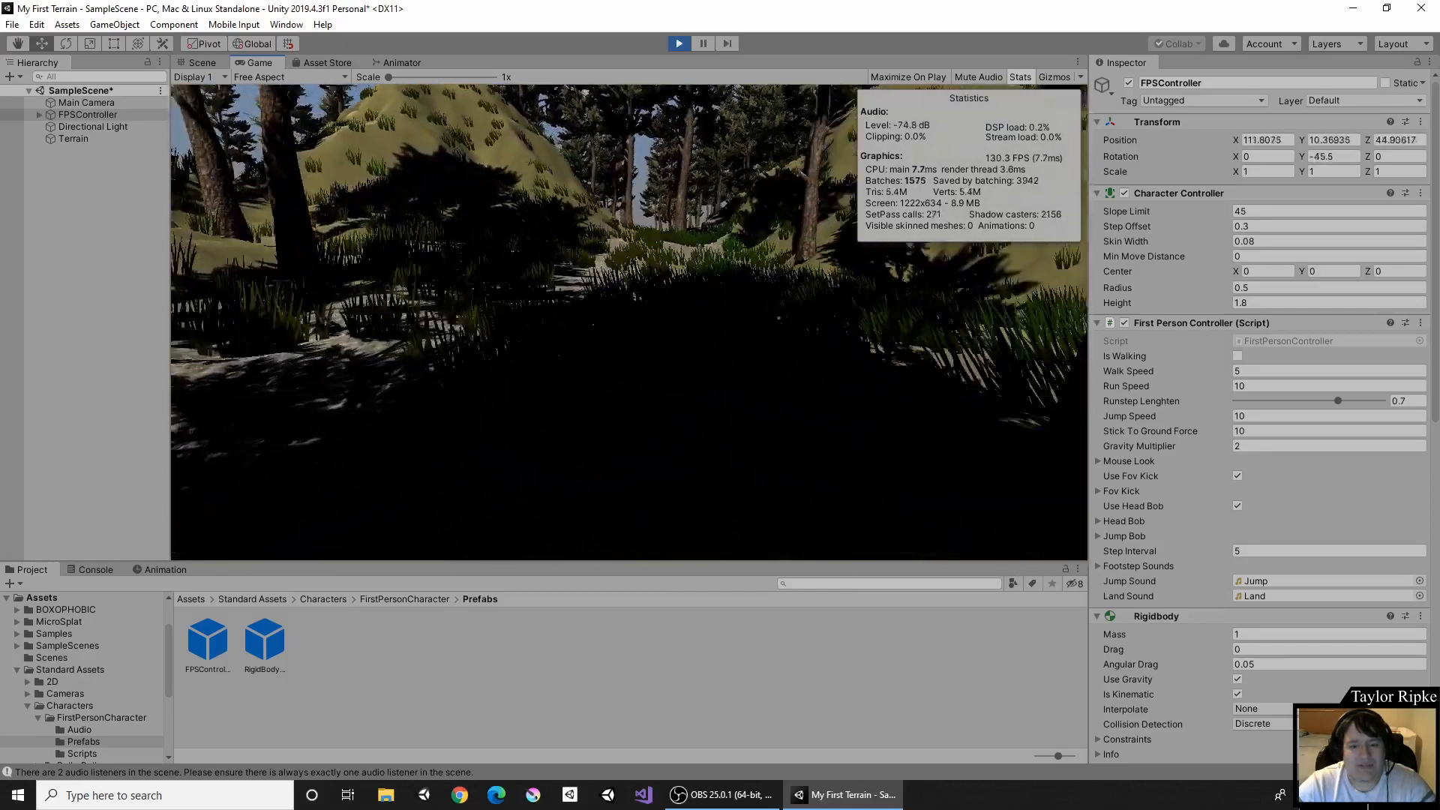
{"action": "key", "text": "Escape"}
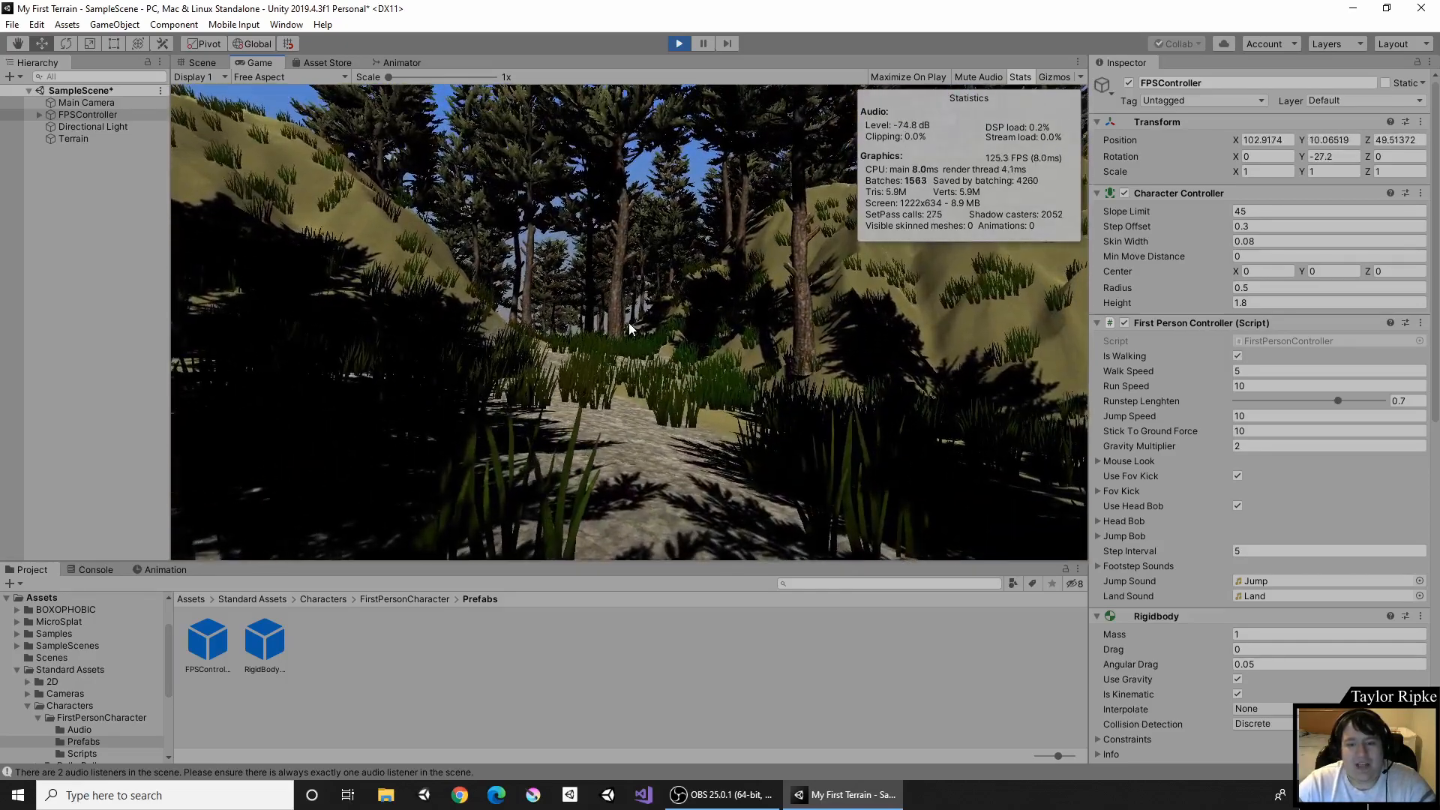